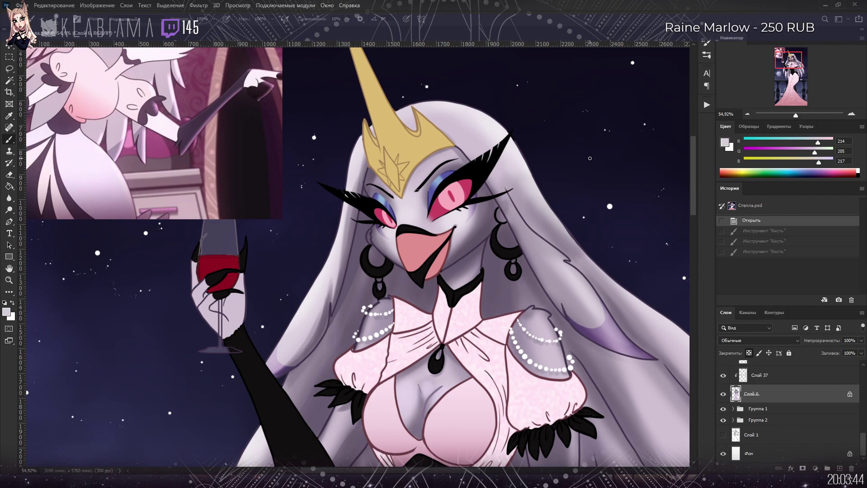
# Step: Blend the fur shading on the cheek beside the beak with the Smudge tool on layer Слой 6
pyautogui.click(9, 198)
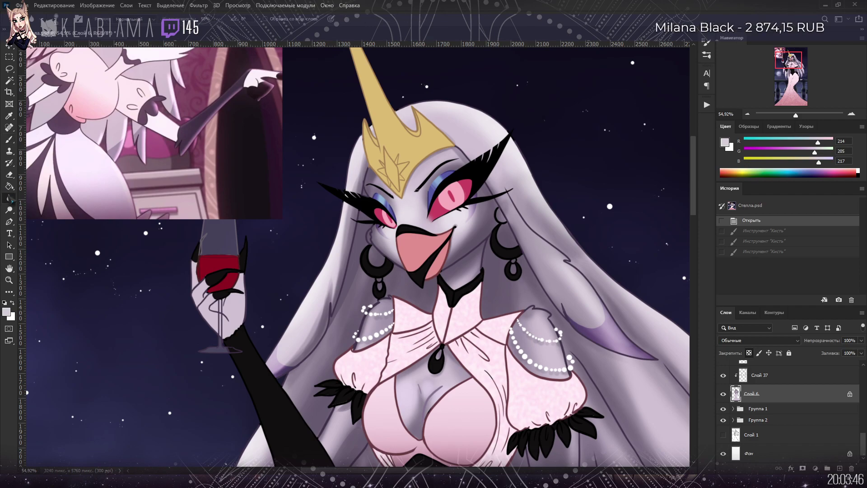
pyautogui.click(42, 217)
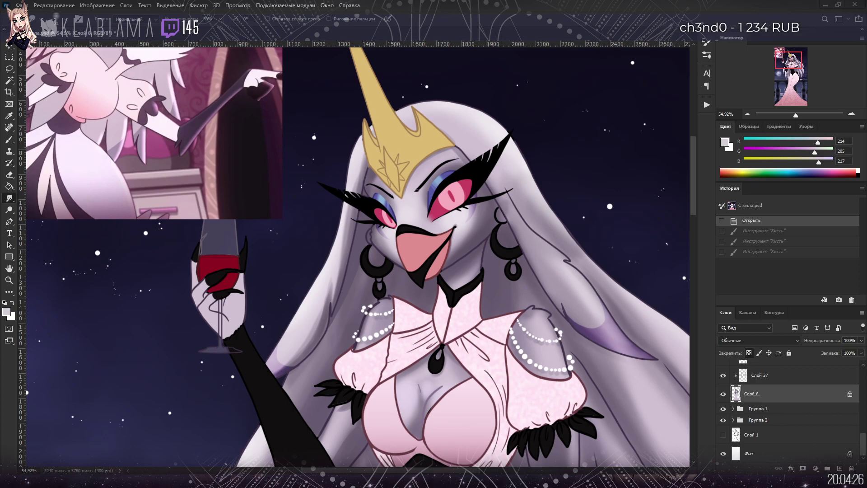
pyautogui.moveTo(797, 115); pyautogui.dragTo(798, 116)
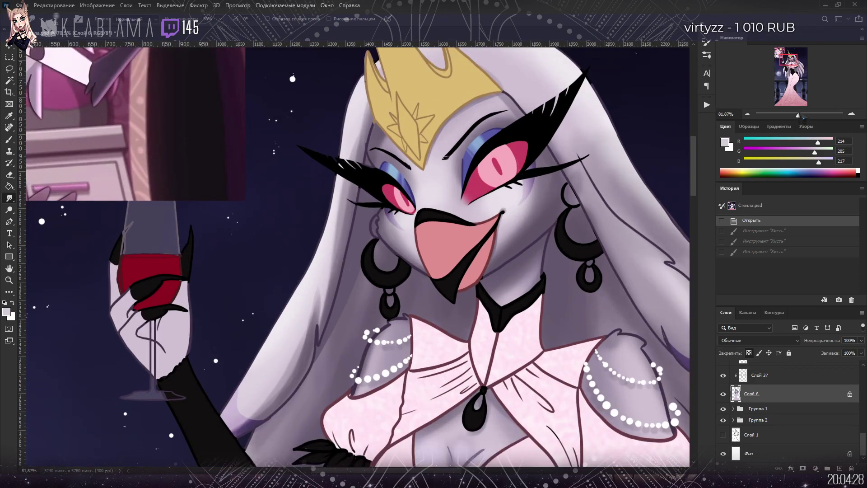
pyautogui.moveTo(791, 58); pyautogui.dragTo(794, 57)
pyautogui.moveTo(428, 230)
pyautogui.mouseDown()
pyautogui.moveTo(458, 219)
pyautogui.moveTo(441, 210)
pyautogui.moveTo(461, 212)
pyautogui.moveTo(441, 204)
pyautogui.moveTo(468, 204)
pyautogui.moveTo(457, 189)
pyautogui.mouseUp()
pyautogui.click(456, 190)
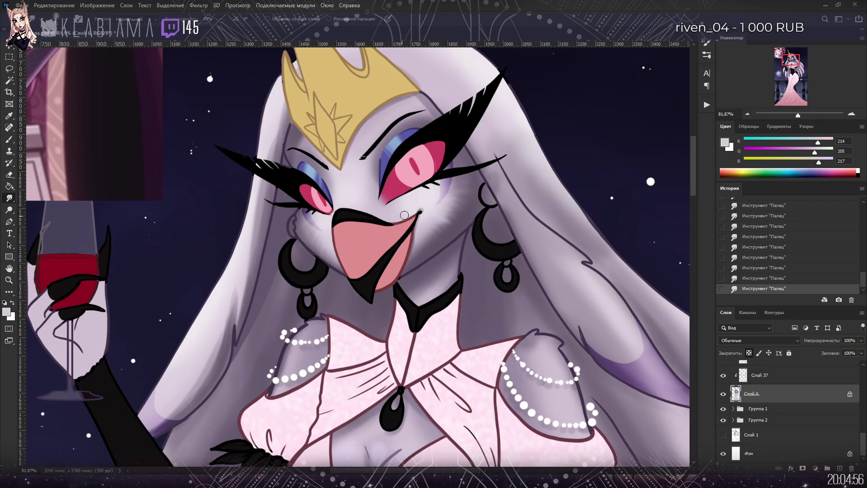
# Step: Paint light lilac (RGB 230, 222, 232) brush strands down the upper part of the hair on the wine-glass side
pyautogui.press('b')
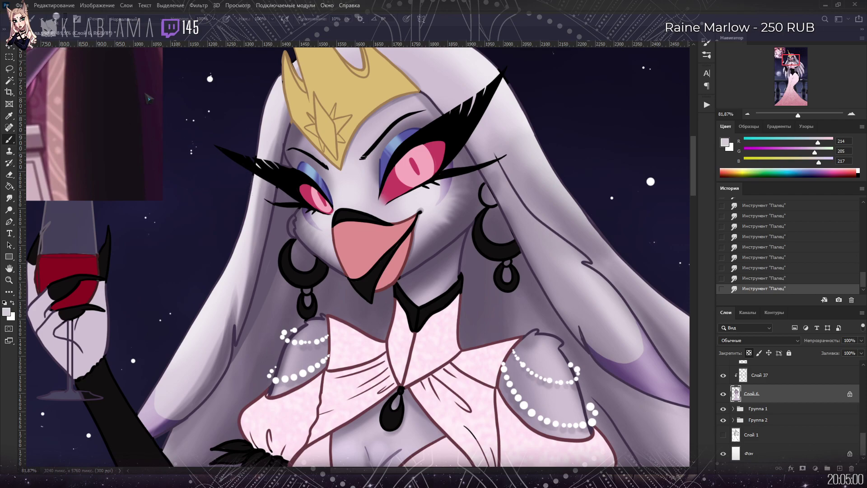
pyautogui.keyDown('alt'); pyautogui.click(260, 252); pyautogui.keyUp('alt')
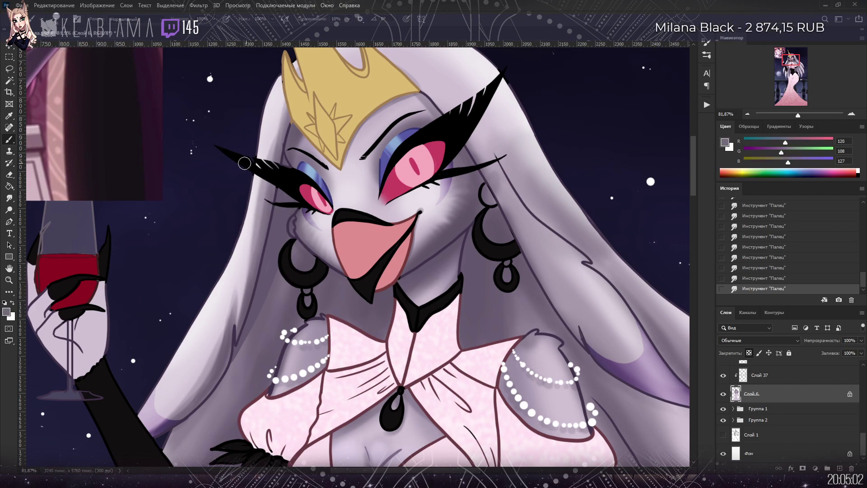
pyautogui.moveTo(283, 101); pyautogui.dragTo(278, 162)
pyautogui.moveTo(279, 121); pyautogui.dragTo(269, 201)
pyautogui.moveTo(251, 282); pyautogui.dragTo(248, 292)
pyautogui.keyDown('alt'); pyautogui.click(272, 114); pyautogui.keyUp('alt')
pyautogui.moveTo(278, 103); pyautogui.dragTo(274, 160)
pyautogui.moveTo(281, 105); pyautogui.dragTo(275, 160)
pyautogui.moveTo(276, 115); pyautogui.dragTo(273, 179)
pyautogui.moveTo(268, 129); pyautogui.dragTo(258, 257)
pyautogui.moveTo(260, 156); pyautogui.dragTo(256, 255)
pyautogui.moveTo(258, 179); pyautogui.dragTo(248, 286)
pyautogui.moveTo(247, 251); pyautogui.dragTo(234, 326)
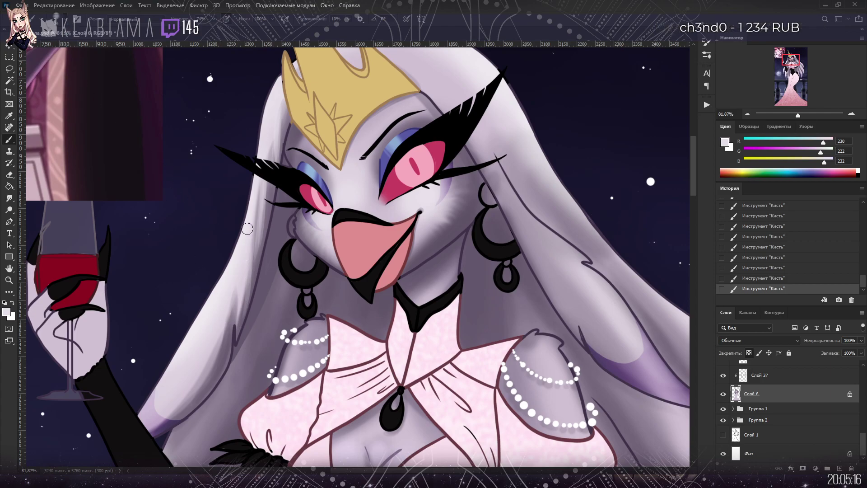
# Step: Continue the light lilac strands along the lower part of the same hair lock, down towards its purple tip
pyautogui.moveTo(231, 284); pyautogui.dragTo(204, 357)
pyautogui.moveTo(232, 300); pyautogui.dragTo(202, 371)
pyautogui.moveTo(240, 301)
pyautogui.mouseDown()
pyautogui.moveTo(234, 343)
pyautogui.moveTo(223, 339)
pyautogui.moveTo(224, 289)
pyautogui.moveTo(206, 388)
pyautogui.moveTo(227, 307)
pyautogui.moveTo(202, 389)
pyautogui.mouseUp()
pyautogui.moveTo(215, 322); pyautogui.dragTo(160, 411)
pyautogui.moveTo(188, 383); pyautogui.dragTo(134, 432)
# Step: Paint light lilac strands along the front hair lock beside the earring on the opposite side, down to its purple tip
pyautogui.moveTo(490, 156)
pyautogui.mouseDown()
pyautogui.moveTo(536, 224)
pyautogui.moveTo(494, 161)
pyautogui.moveTo(574, 247)
pyautogui.moveTo(510, 194)
pyautogui.moveTo(578, 257)
pyautogui.mouseUp()
pyautogui.moveTo(493, 165); pyautogui.dragTo(511, 213)
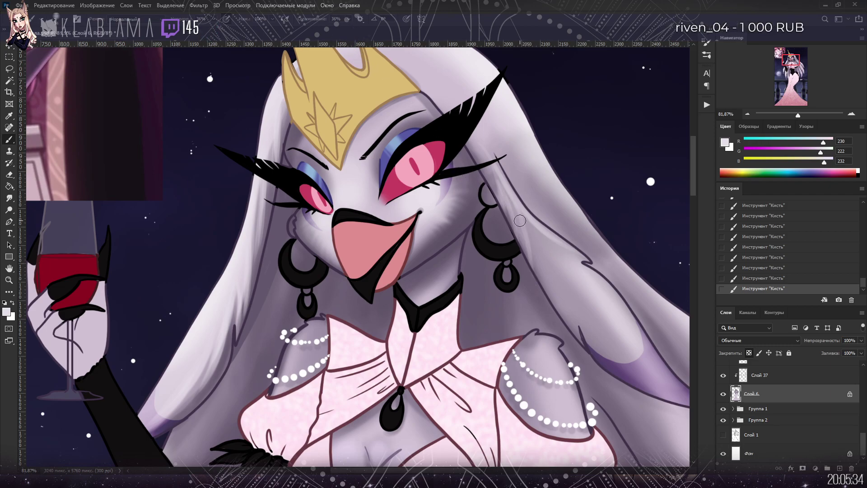
pyautogui.moveTo(524, 219)
pyautogui.mouseDown()
pyautogui.moveTo(571, 262)
pyautogui.moveTo(569, 326)
pyautogui.mouseUp()
pyautogui.moveTo(570, 288); pyautogui.dragTo(577, 328)
pyautogui.moveTo(576, 291); pyautogui.dragTo(624, 379)
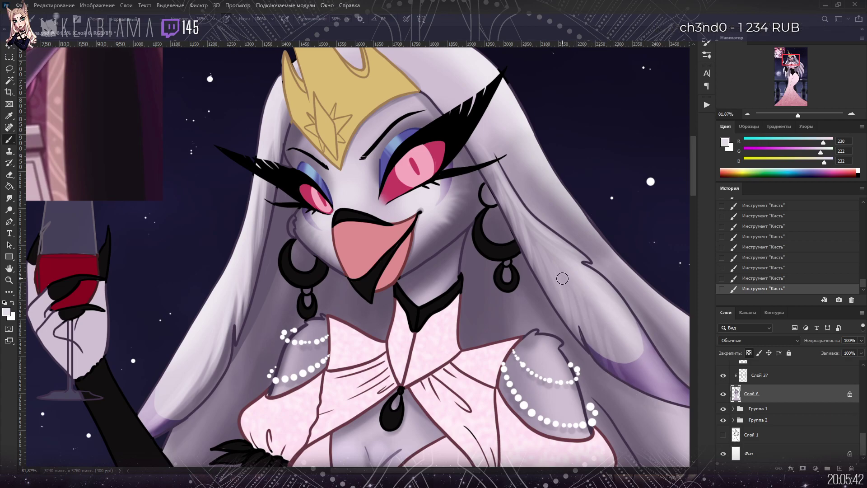
pyautogui.moveTo(603, 314); pyautogui.dragTo(636, 381)
pyautogui.moveTo(626, 341); pyautogui.dragTo(654, 392)
# Step: Smudge the painted strands and the purple tip of that front hair lock into soft, feathery streaks
pyautogui.moveTo(792, 60); pyautogui.dragTo(795, 60)
pyautogui.press('r')
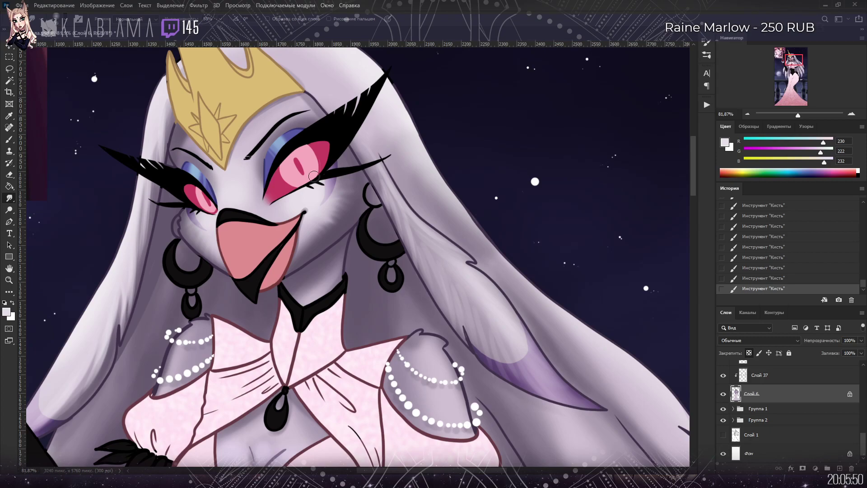
pyautogui.moveTo(446, 277)
pyautogui.mouseDown()
pyautogui.moveTo(459, 298)
pyautogui.moveTo(449, 271)
pyautogui.moveTo(472, 337)
pyautogui.moveTo(458, 283)
pyautogui.moveTo(484, 353)
pyautogui.mouseUp()
pyautogui.moveTo(473, 305)
pyautogui.mouseDown()
pyautogui.moveTo(494, 350)
pyautogui.moveTo(486, 315)
pyautogui.moveTo(513, 388)
pyautogui.moveTo(491, 328)
pyautogui.moveTo(528, 404)
pyautogui.mouseUp()
pyautogui.moveTo(499, 334)
pyautogui.mouseDown()
pyautogui.moveTo(547, 404)
pyautogui.moveTo(501, 332)
pyautogui.moveTo(543, 393)
pyautogui.moveTo(514, 345)
pyautogui.moveTo(563, 405)
pyautogui.mouseUp()
pyautogui.moveTo(481, 302); pyautogui.dragTo(474, 350)
pyautogui.moveTo(452, 277); pyautogui.dragTo(467, 335)
pyautogui.moveTo(440, 260); pyautogui.dragTo(459, 324)
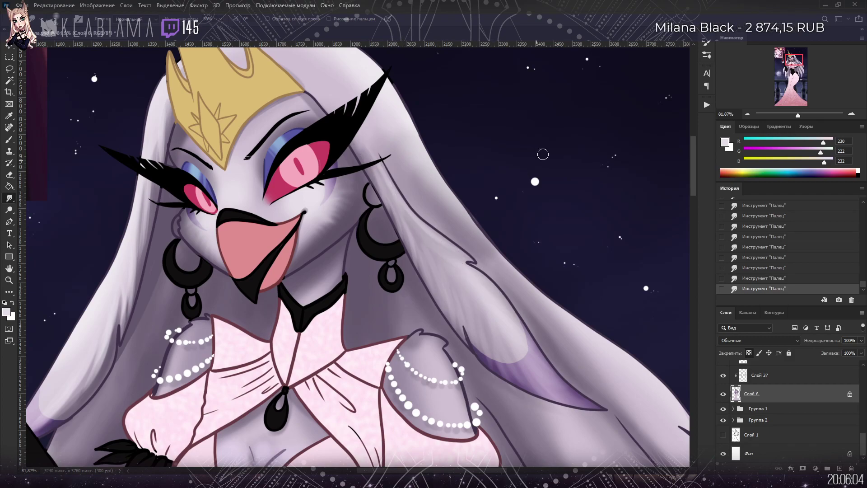
# Step: Smudge the shading of the long hair locks behind the feathered sleeve into streaks that follow the hair direction
pyautogui.moveTo(792, 58); pyautogui.dragTo(795, 60)
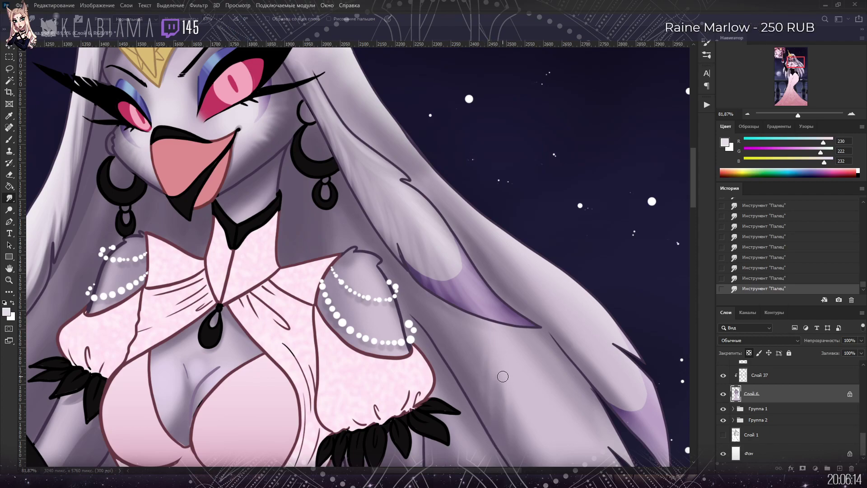
pyautogui.moveTo(796, 63); pyautogui.dragTo(800, 66)
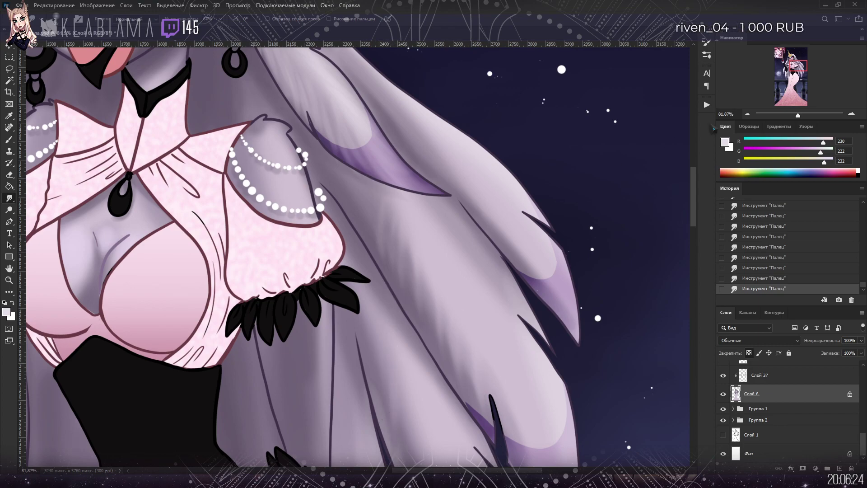
pyautogui.scroll(-4, 410, 298)
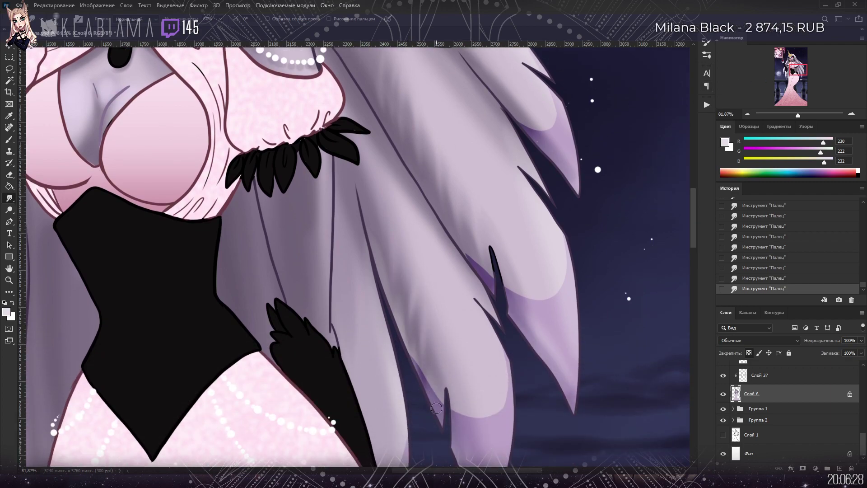
pyautogui.moveTo(436, 351); pyautogui.dragTo(446, 448)
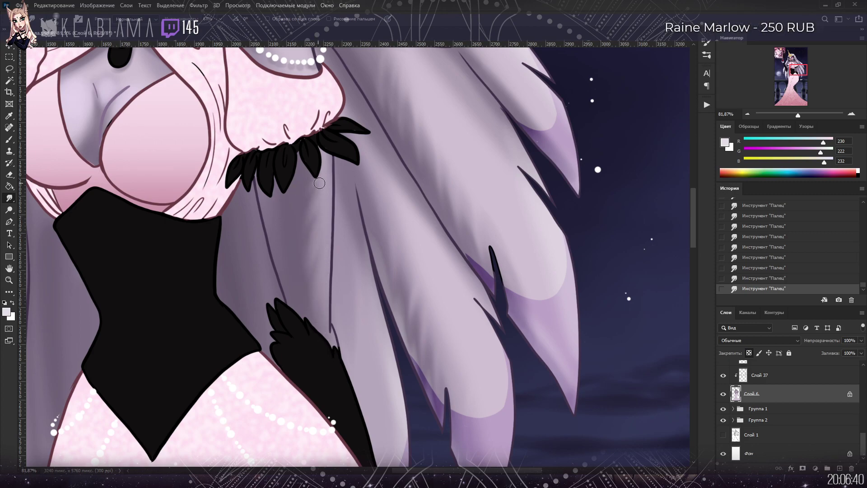
pyautogui.moveTo(800, 69); pyautogui.dragTo(800, 65)
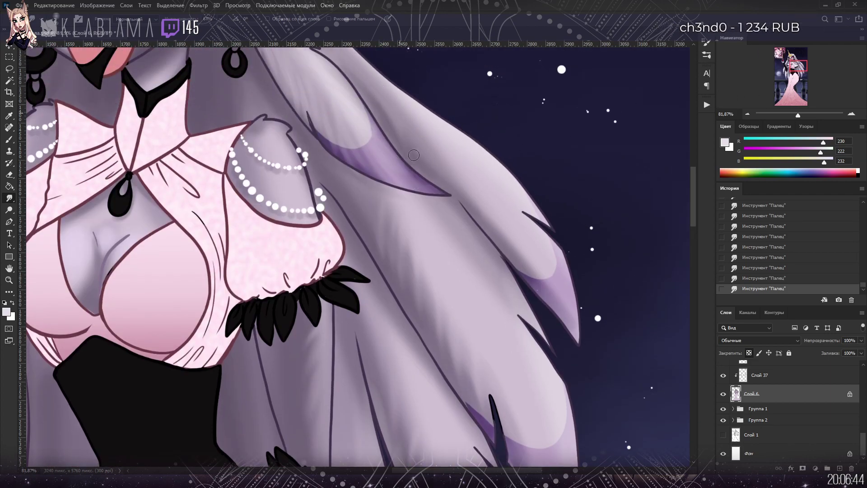
pyautogui.moveTo(408, 173); pyautogui.dragTo(445, 196)
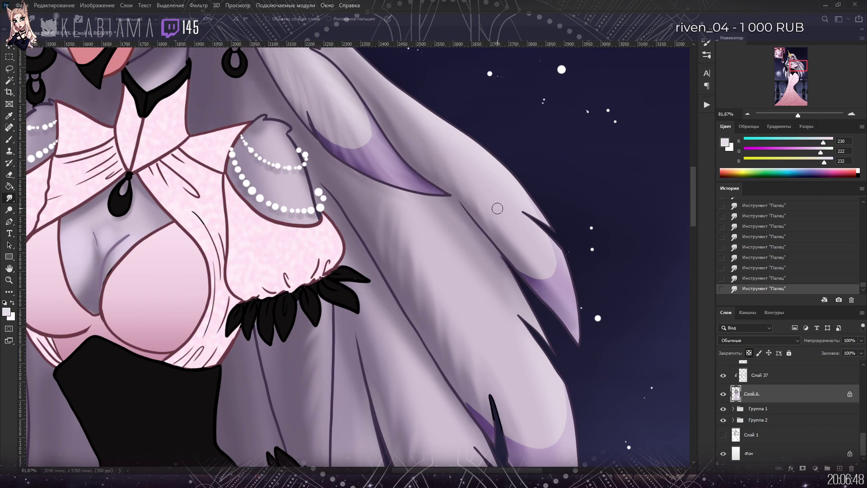
# Step: Smudge the lower hair locks and their purple tips on both sides of the body into feathery streaks
pyautogui.moveTo(798, 116); pyautogui.dragTo(792, 116)
pyautogui.moveTo(790, 72); pyautogui.dragTo(790, 77)
pyautogui.moveTo(792, 116); pyautogui.dragTo(795, 116)
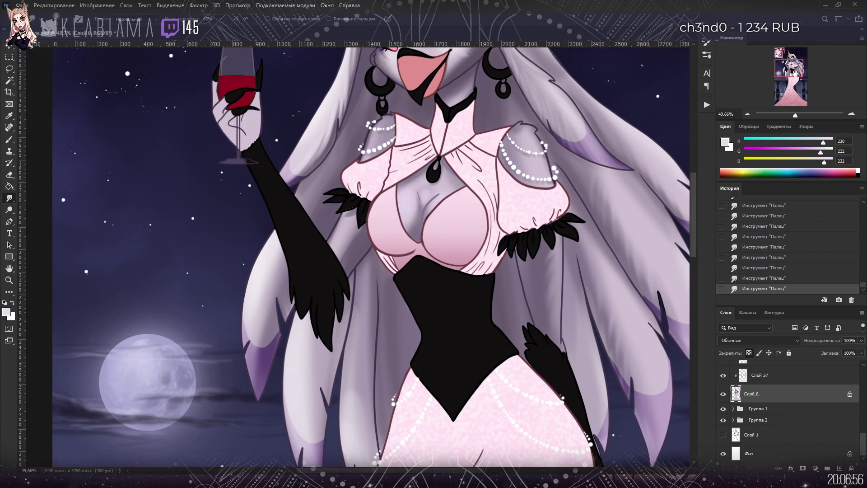
pyautogui.moveTo(795, 74); pyautogui.dragTo(796, 78)
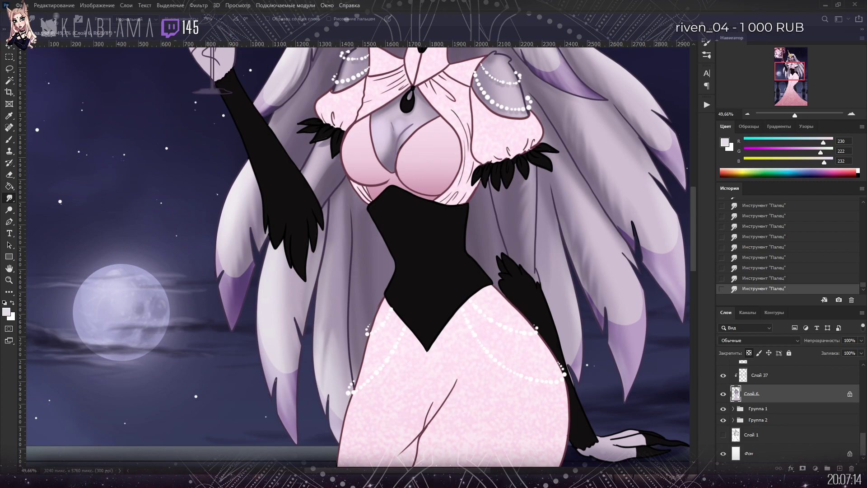
pyautogui.moveTo(693, 208); pyautogui.dragTo(694, 230)
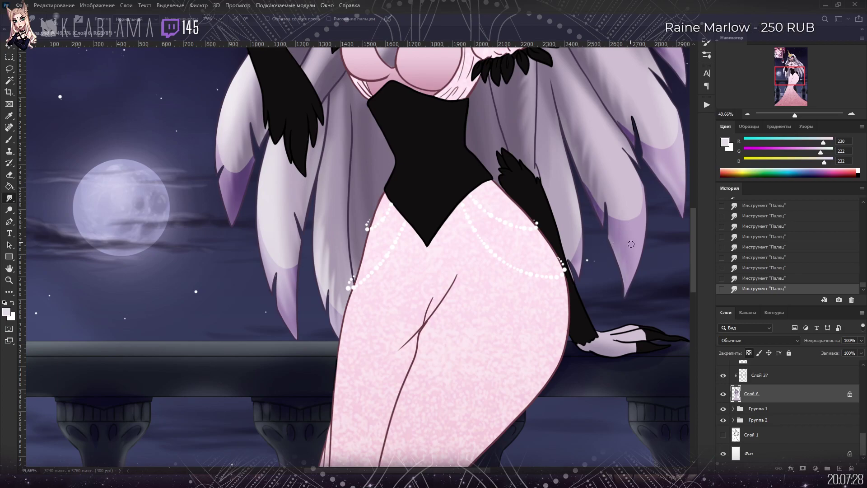
pyautogui.moveTo(792, 77); pyautogui.dragTo(793, 79)
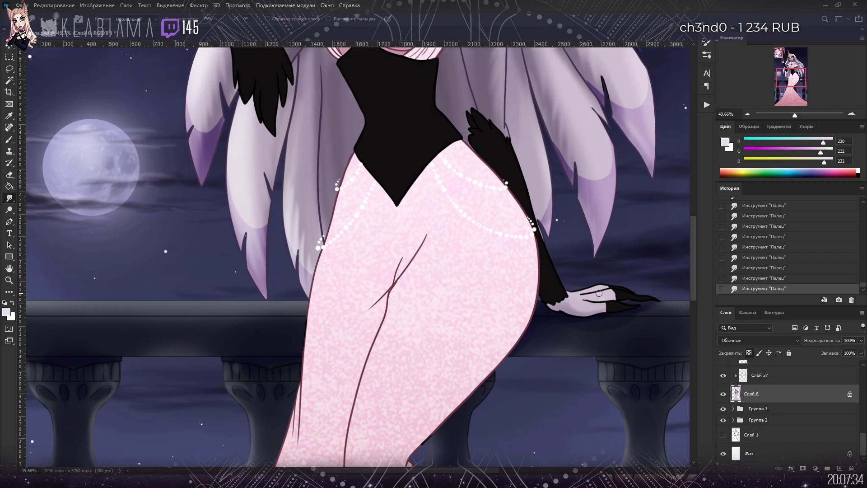
pyautogui.moveTo(793, 77); pyautogui.dragTo(791, 67)
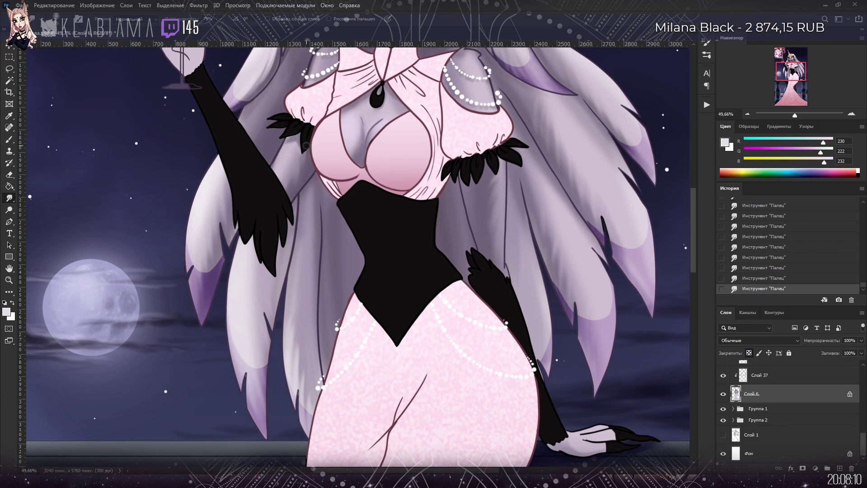
# Step: Smudge the remaining hair shading around the torso, raised arm and shoulders into matching strands
pyautogui.moveTo(789, 72); pyautogui.dragTo(791, 67)
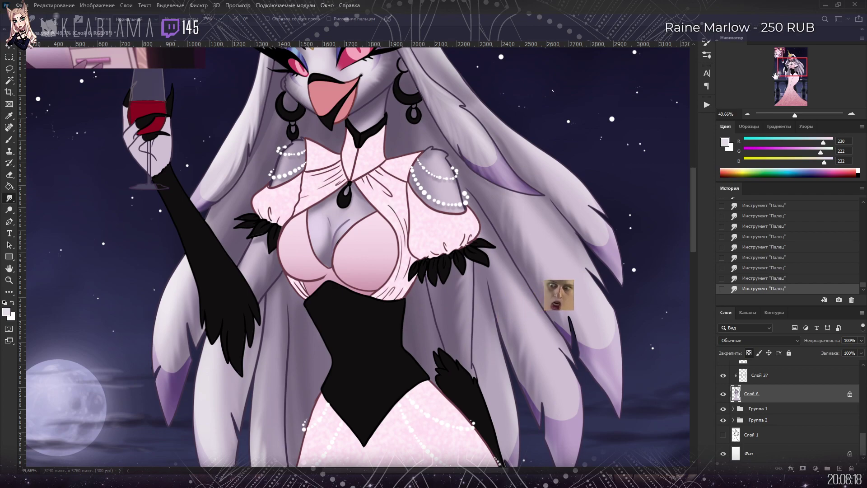
pyautogui.scroll(-3, 405, 97)
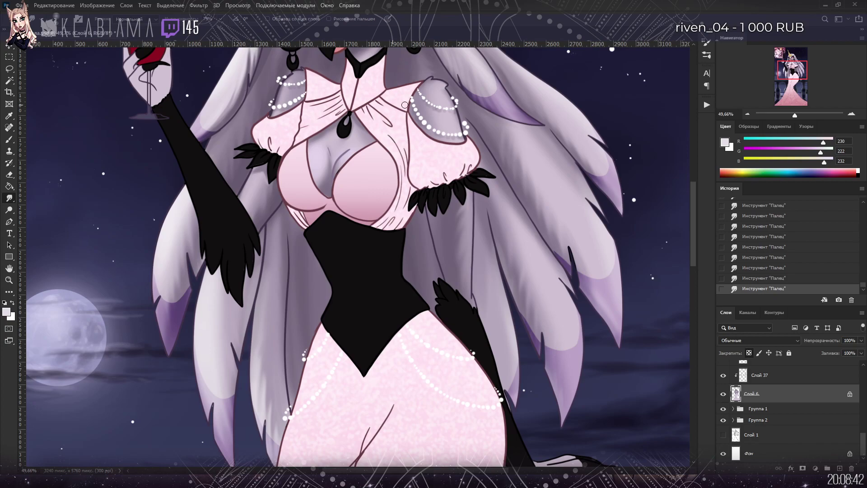
pyautogui.moveTo(790, 68); pyautogui.dragTo(789, 62)
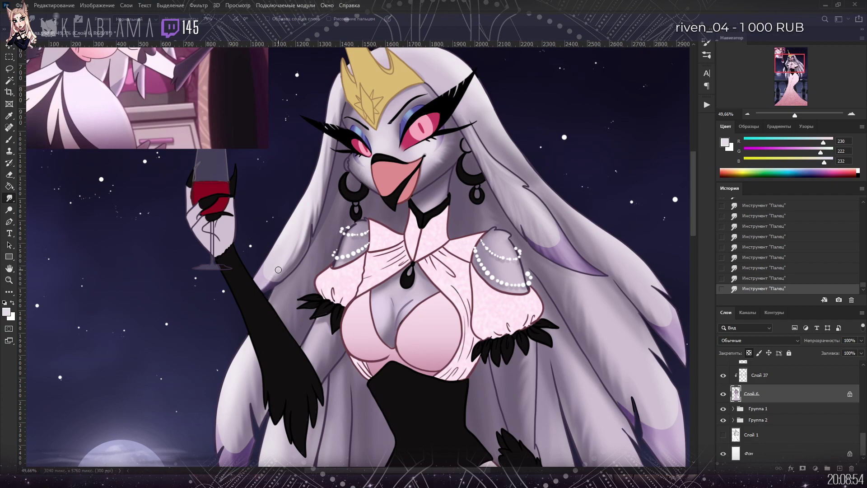
pyautogui.moveTo(369, 217); pyautogui.dragTo(339, 296)
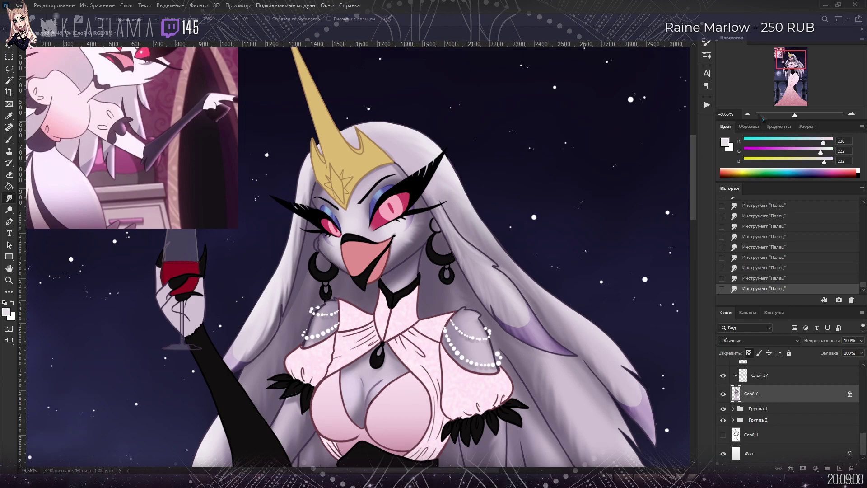
pyautogui.moveTo(793, 64); pyautogui.dragTo(794, 75)
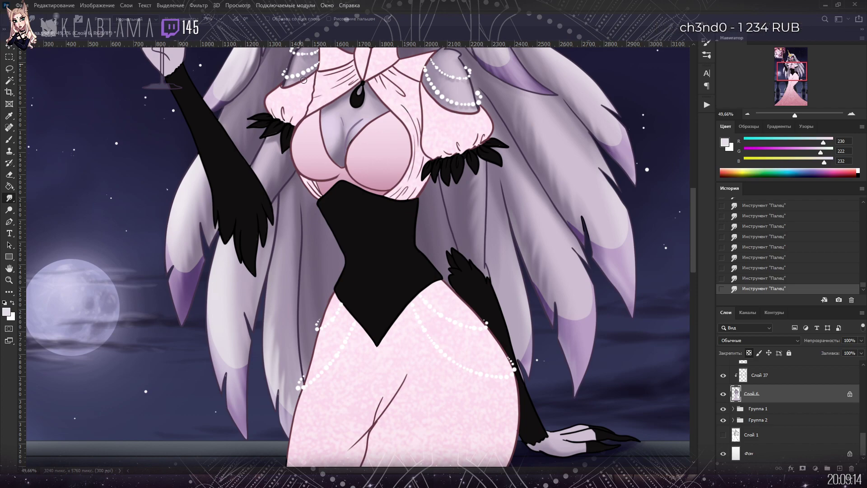
pyautogui.scroll(-5, 651, 111)
pyautogui.hscroll(-2, 651, 111)
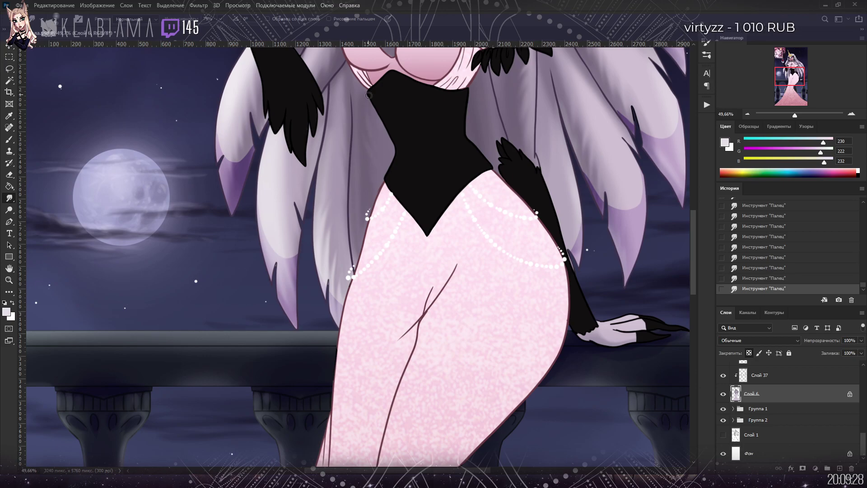
pyautogui.moveTo(792, 76)
pyautogui.mouseDown()
pyautogui.moveTo(794, 93)
pyautogui.moveTo(790, 62)
pyautogui.mouseUp()
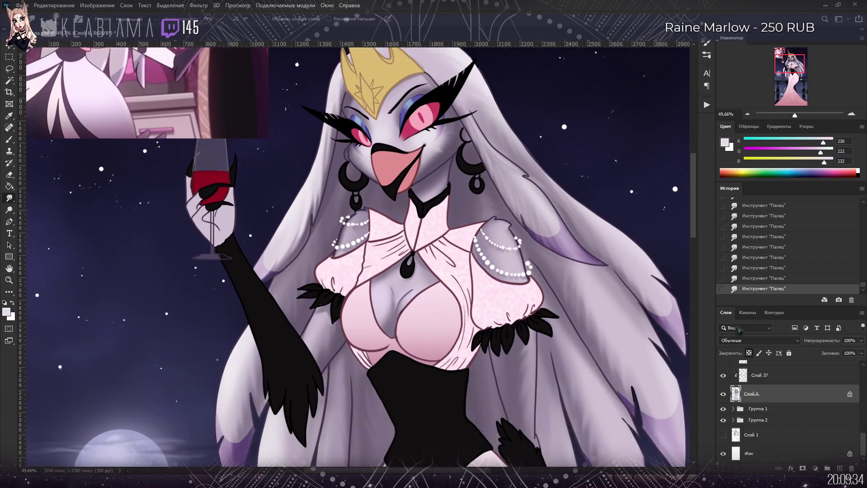
# Step: Toggle layers Слой 37 and Слой 36 off and on to check what each contributes
pyautogui.scroll(1, 769, 396)
pyautogui.click(769, 395)
pyautogui.click(724, 394)
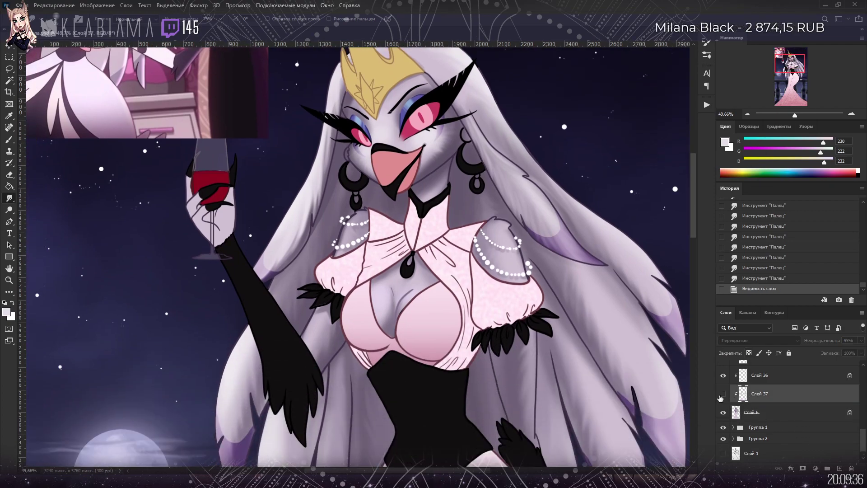
pyautogui.click(723, 394)
pyautogui.click(724, 375)
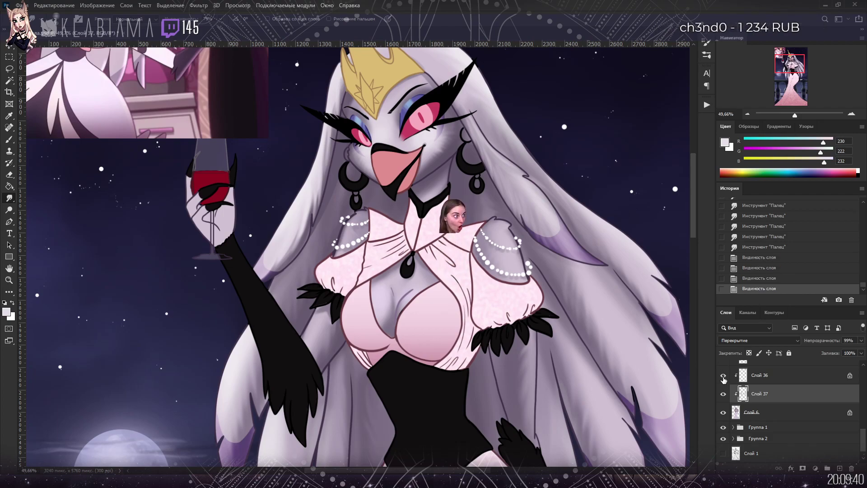
pyautogui.click(723, 375)
# Step: Check layer Слой 32 by toggling its visibility, and duplicate it
pyautogui.scroll(2, 745, 389)
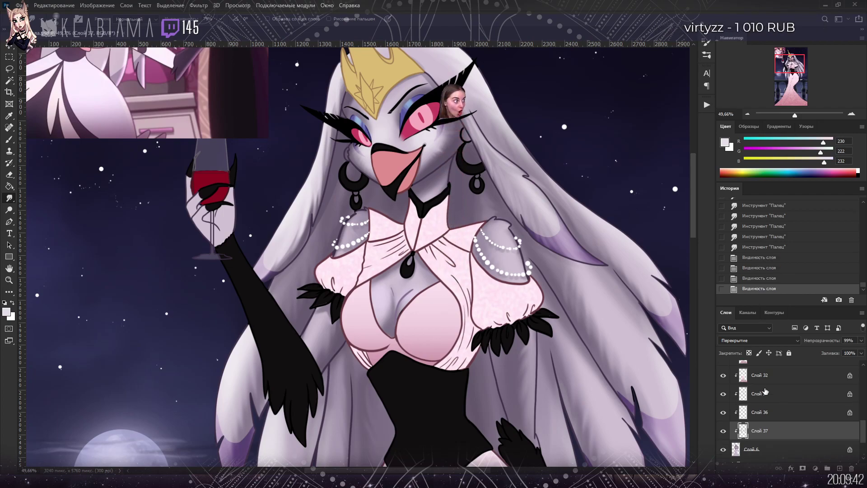
pyautogui.click(737, 378)
pyautogui.click(725, 376)
pyautogui.click(725, 376)
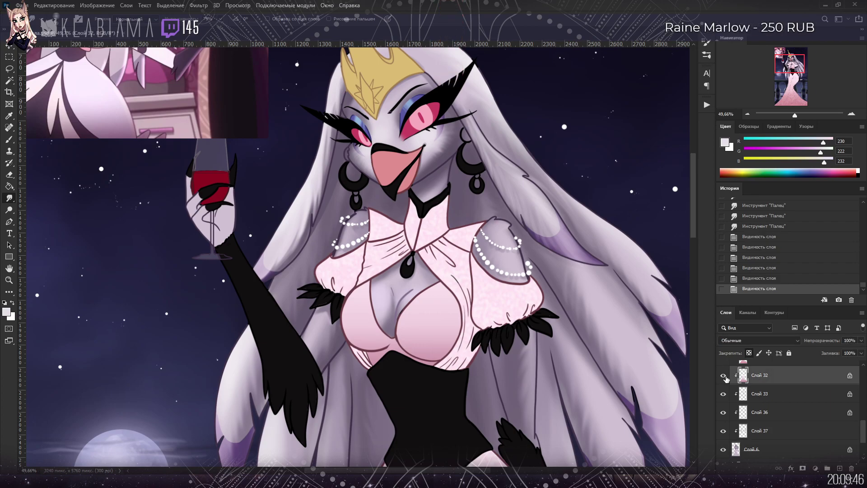
pyautogui.scroll(-4, 539, 399)
pyautogui.moveTo(694, 244); pyautogui.dragTo(694, 252)
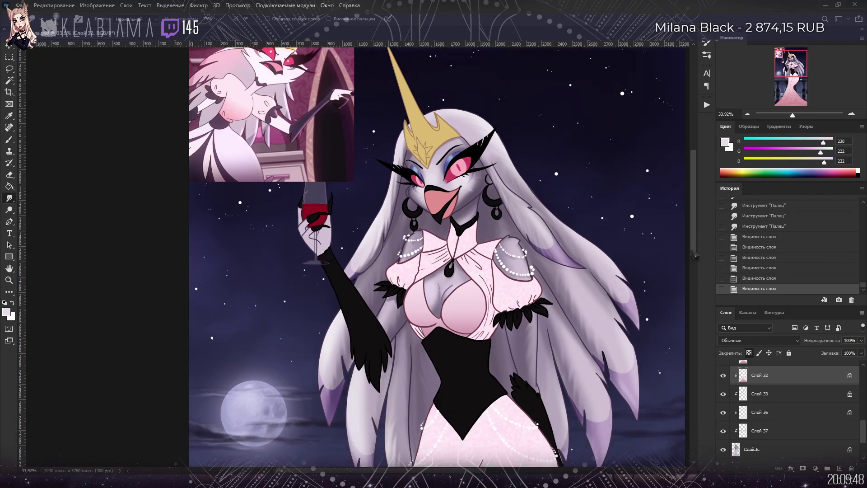
pyautogui.scroll(-3, 696, 256)
pyautogui.hotkey('ctrl', 'j')
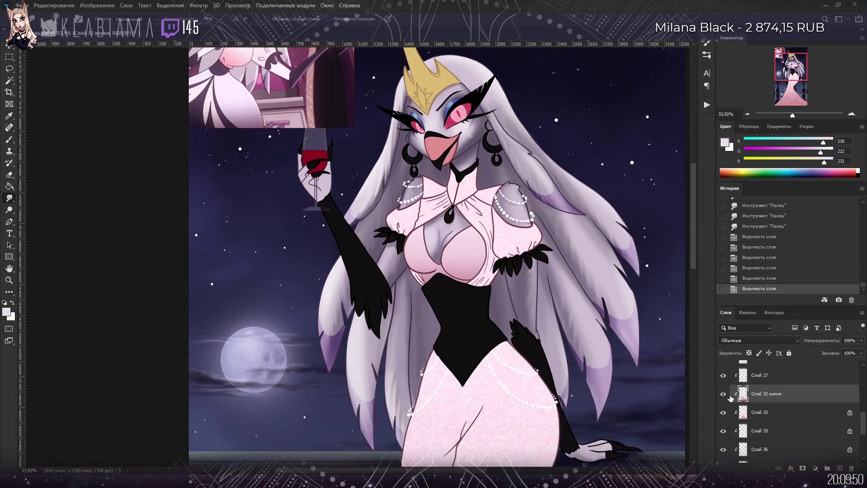
# Step: Check layer Слой 32 копия by toggling its visibility, merge it down into Слой 32, and add a new layer above
pyautogui.click(724, 394)
pyautogui.click(724, 394)
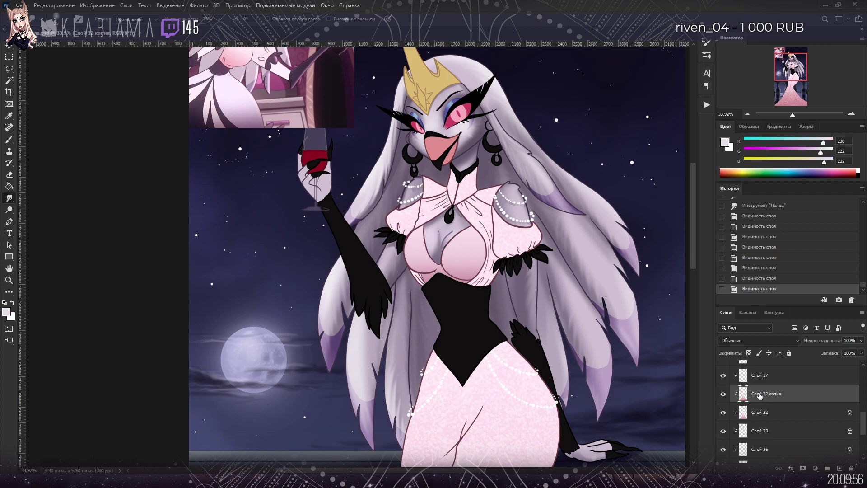
pyautogui.hotkey('ctrl', 'e')
pyautogui.hotkey('ctrl', 'shift', 'alt', 'n')
# Step: Sample a dusty mauve (RGB 129, 84, 97) and brush shading onto the bodice edge and puffed sleeve on the new layer
pyautogui.moveTo(786, 67); pyautogui.dragTo(792, 72)
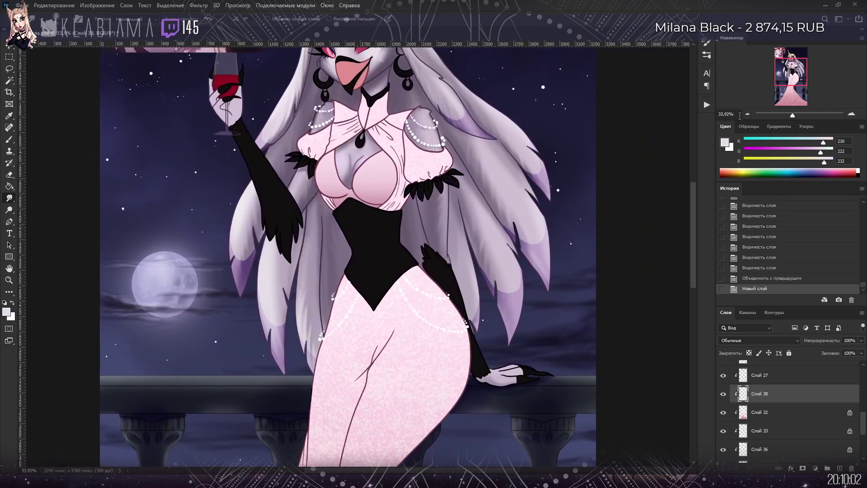
pyautogui.press('i')
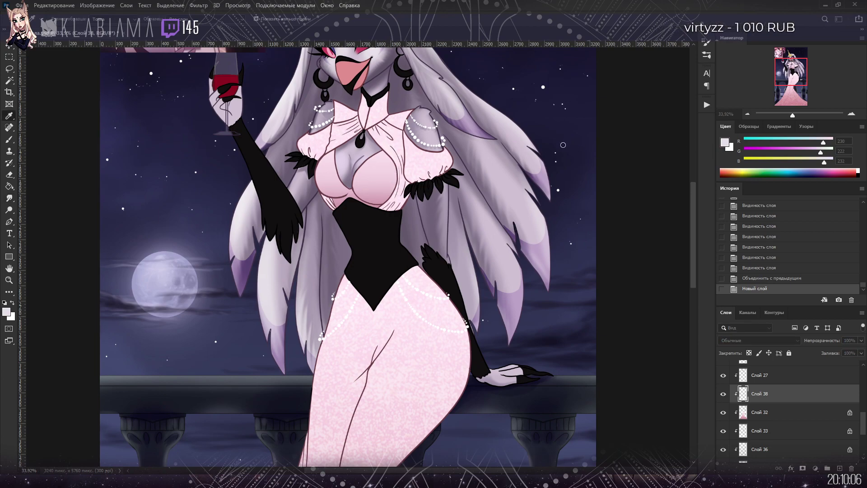
pyautogui.click(738, 92)
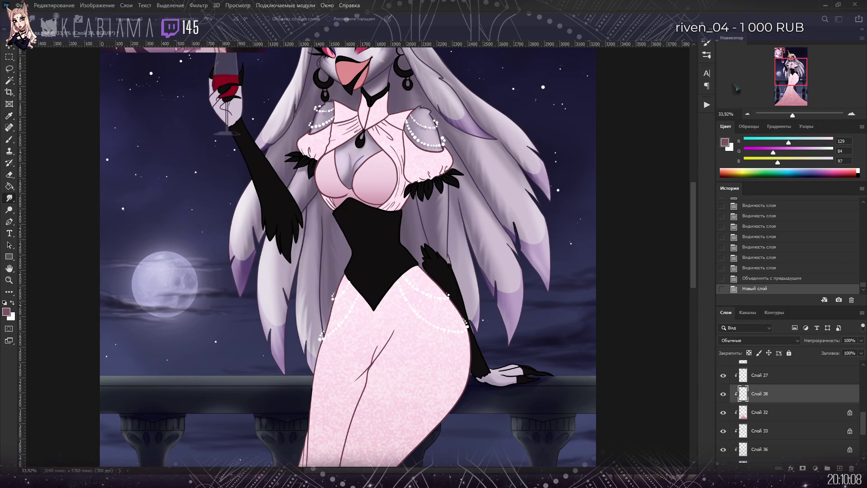
pyautogui.click(9, 140)
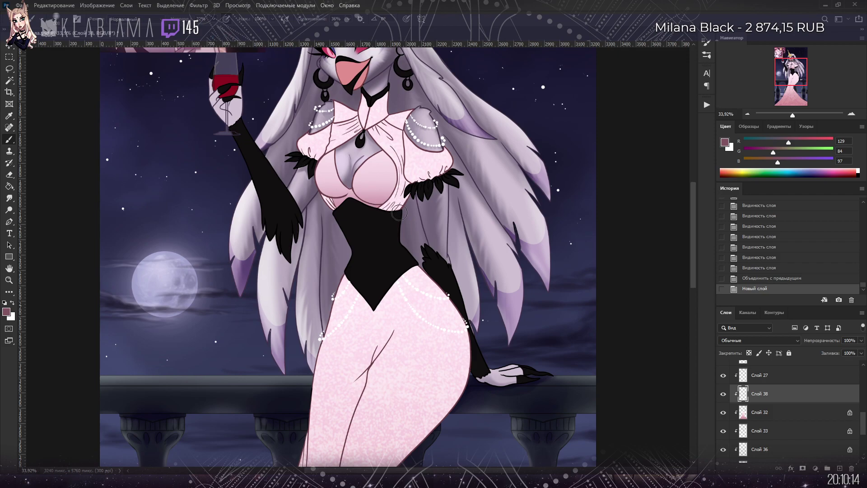
pyautogui.moveTo(388, 210); pyautogui.dragTo(401, 209)
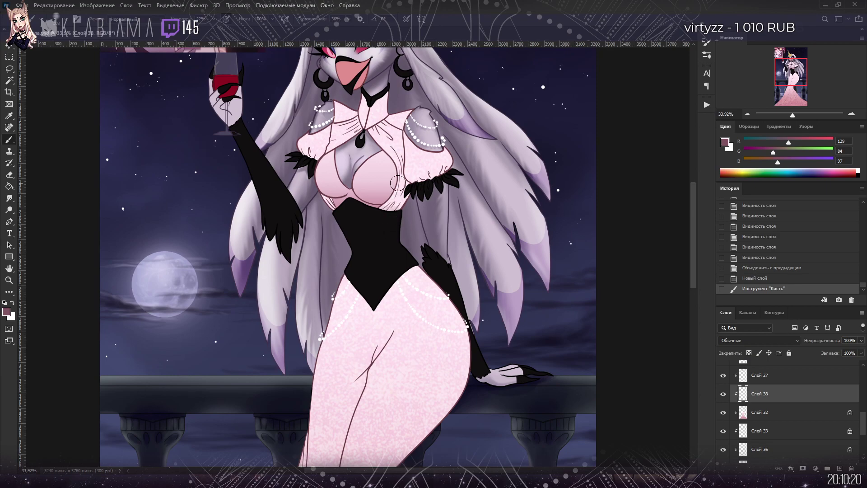
pyautogui.moveTo(418, 167)
pyautogui.mouseDown()
pyautogui.moveTo(413, 174)
pyautogui.moveTo(432, 179)
pyautogui.mouseUp()
pyautogui.moveTo(432, 174)
pyautogui.mouseDown()
pyautogui.moveTo(438, 181)
pyautogui.moveTo(451, 166)
pyautogui.mouseUp()
pyautogui.moveTo(451, 161); pyautogui.dragTo(448, 165)
pyautogui.moveTo(427, 178); pyautogui.dragTo(424, 183)
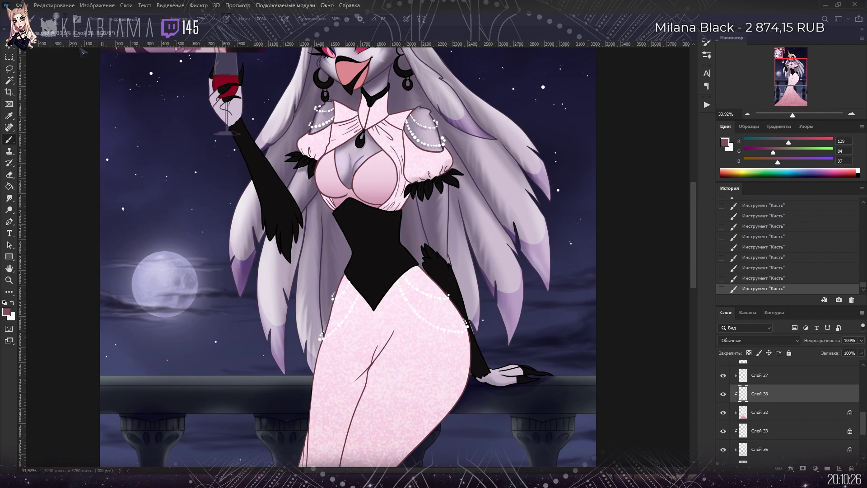
# Step: Add a layer mask to Слой 38 made from the contents of Слой 32, and make the layer itself active for painting
pyautogui.click(749, 353)
pyautogui.click(749, 353)
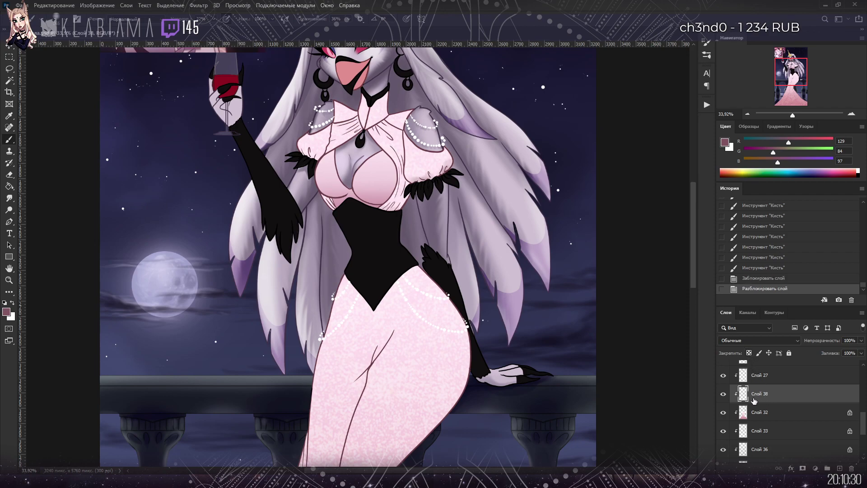
pyautogui.keyDown('ctrl'); pyautogui.click(744, 414); pyautogui.keyUp('ctrl')
pyautogui.click(803, 469)
pyautogui.click(745, 394)
# Step: Brush mauve shading around the bodice, sleeve edge, lower bust and collar on Слой 38
pyautogui.moveTo(411, 180); pyautogui.dragTo(404, 163)
pyautogui.moveTo(403, 205); pyautogui.dragTo(405, 197)
pyautogui.moveTo(349, 218); pyautogui.dragTo(334, 210)
pyautogui.moveTo(333, 208)
pyautogui.mouseDown()
pyautogui.moveTo(317, 201)
pyautogui.moveTo(323, 163)
pyautogui.moveTo(287, 153)
pyautogui.moveTo(307, 158)
pyautogui.moveTo(282, 117)
pyautogui.moveTo(332, 133)
pyautogui.moveTo(331, 123)
pyautogui.moveTo(315, 158)
pyautogui.mouseUp()
pyautogui.moveTo(354, 128); pyautogui.dragTo(360, 119)
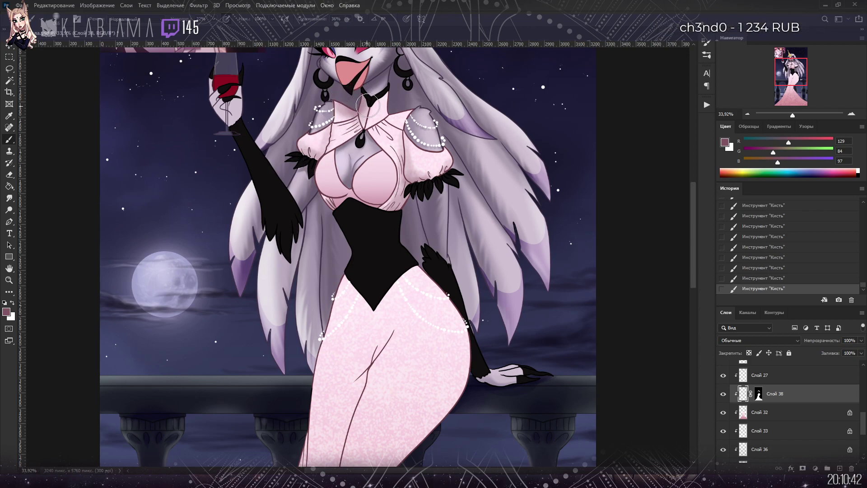
# Step: Compare several blend modes on Слой 38 and set the layer to Линейный затемнитель (Linear Burn)
pyautogui.scroll(-4, 319, 281)
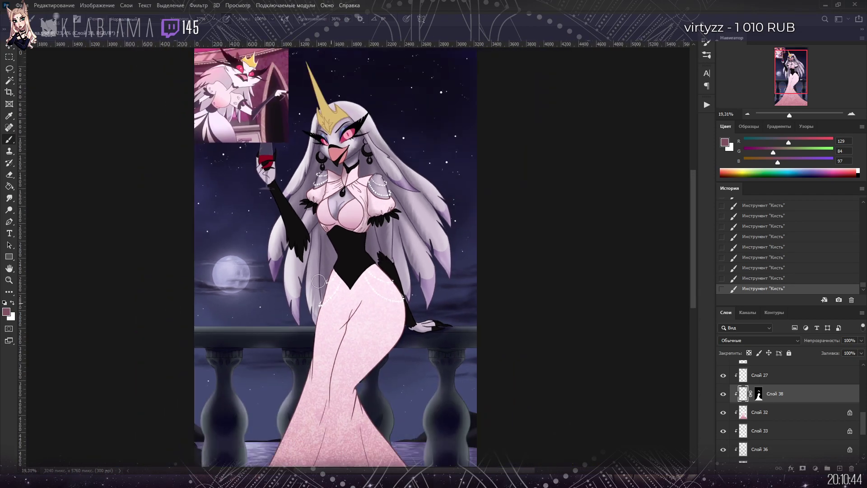
pyautogui.scroll(-2, 319, 282)
pyautogui.scroll(2, 365, 410)
pyautogui.click(747, 339)
pyautogui.scroll(-12, 750, 340)
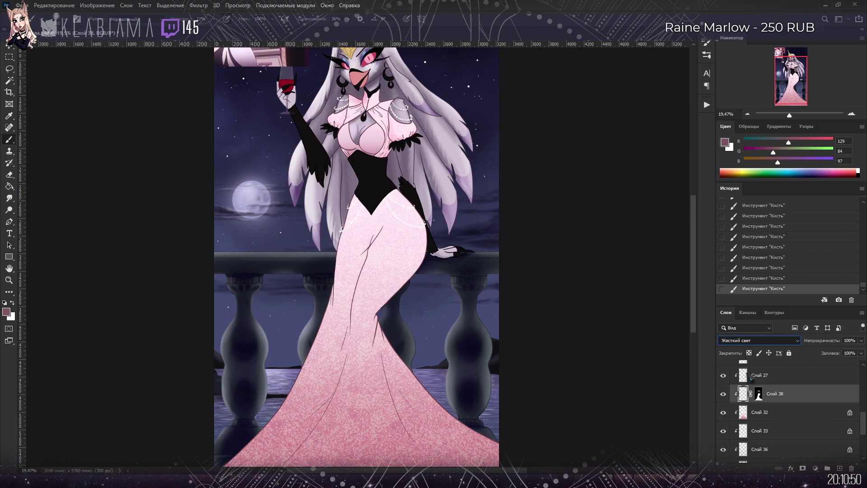
pyautogui.press('Down')
pyautogui.press('Down')
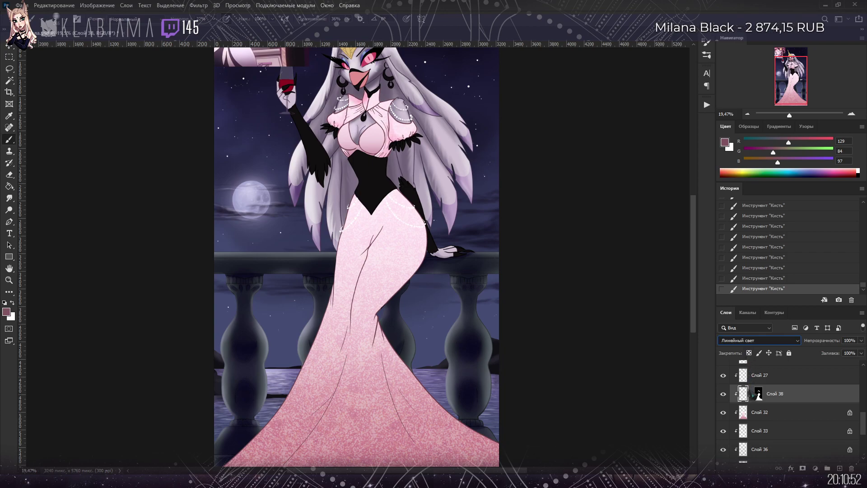
pyautogui.press('Up')
pyautogui.press('Up')
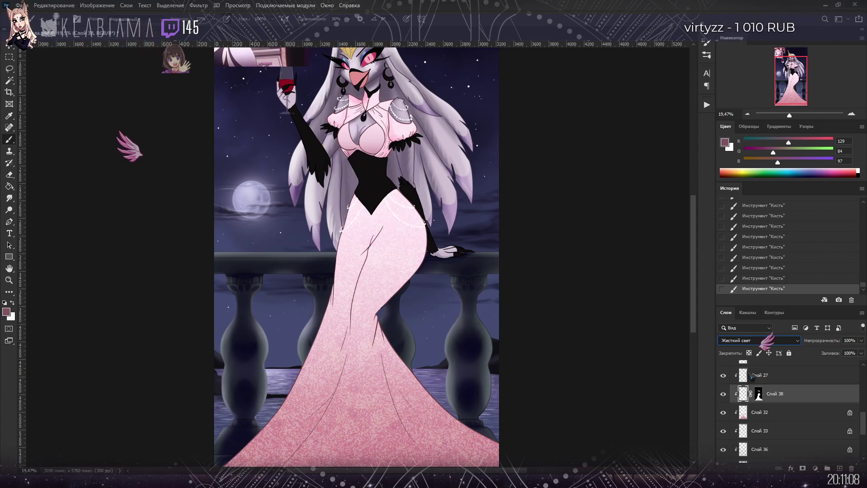
pyautogui.press('Down')
pyautogui.press('Down')
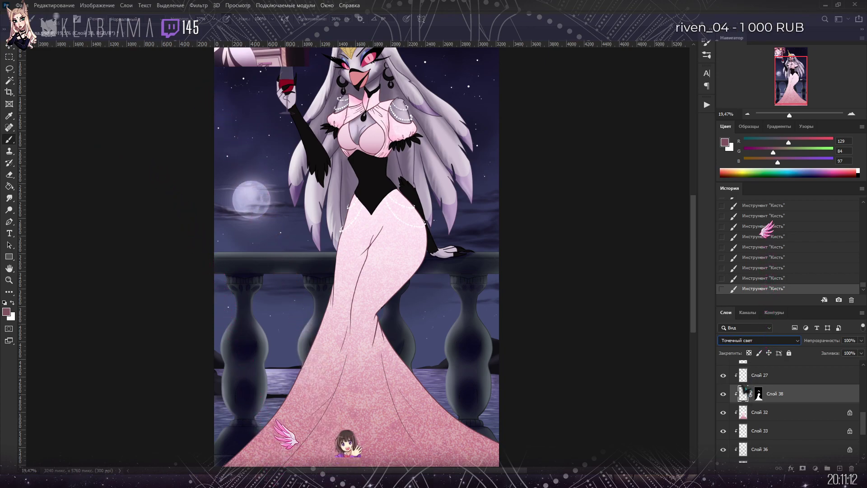
pyautogui.press('Down')
pyautogui.press('Down')
pyautogui.press('Down')
pyautogui.press('Down')
pyautogui.press('Down')
pyautogui.press('Down')
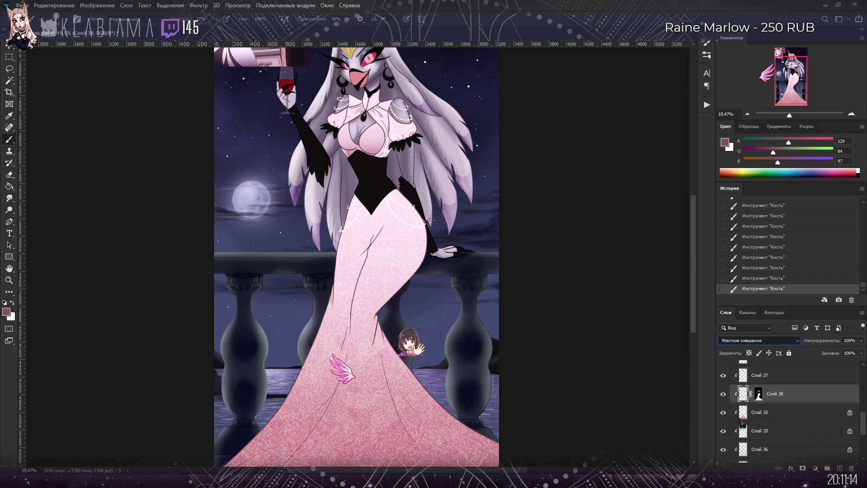
pyautogui.press('Up')
pyautogui.press('Up')
pyautogui.press('Up')
pyautogui.press('Up')
pyautogui.press('Up')
pyautogui.press('Up')
pyautogui.press('Up')
pyautogui.press('Up')
pyautogui.press('Up')
pyautogui.press('Up')
pyautogui.press('Up')
pyautogui.press('Up')
pyautogui.press('Up')
pyautogui.press('Up')
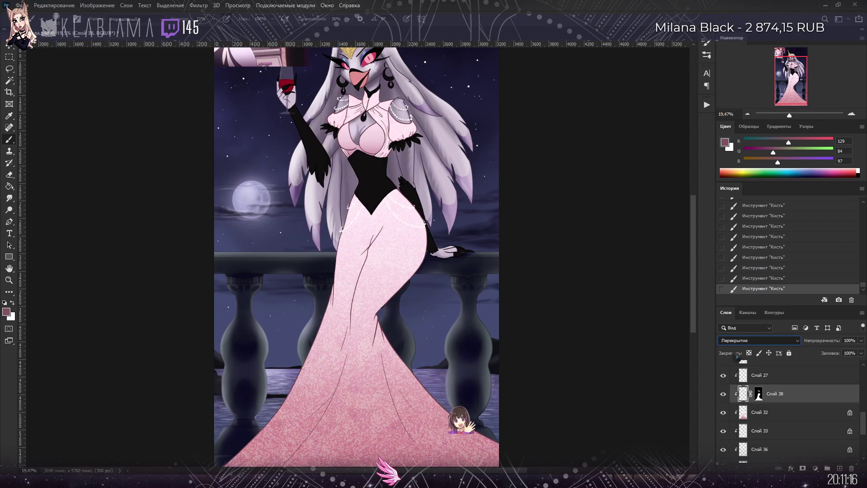
pyautogui.press('Up')
pyautogui.press('Up')
pyautogui.press('Up')
pyautogui.press('Up')
pyautogui.press('Down')
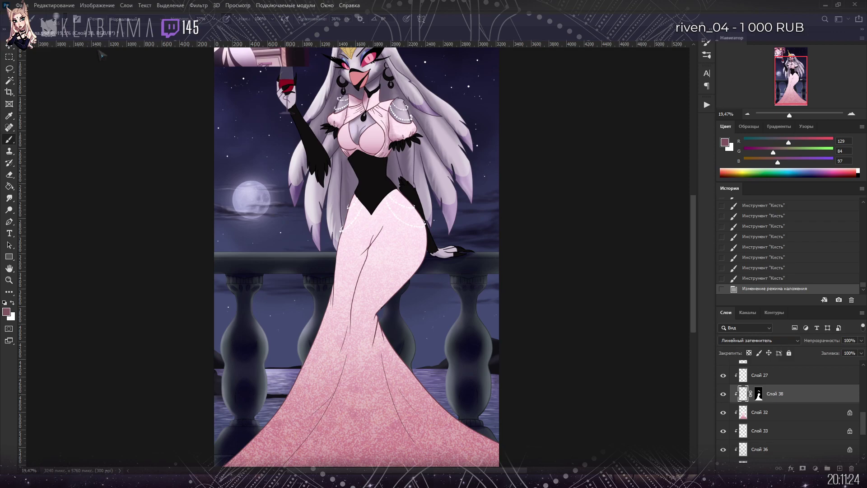
# Step: Brush shadows along the thigh crease and down the left skirt fold to the hem, stepping back the stroke that misses
pyautogui.moveTo(376, 233); pyautogui.dragTo(336, 366)
pyautogui.moveTo(352, 300); pyautogui.dragTo(278, 450)
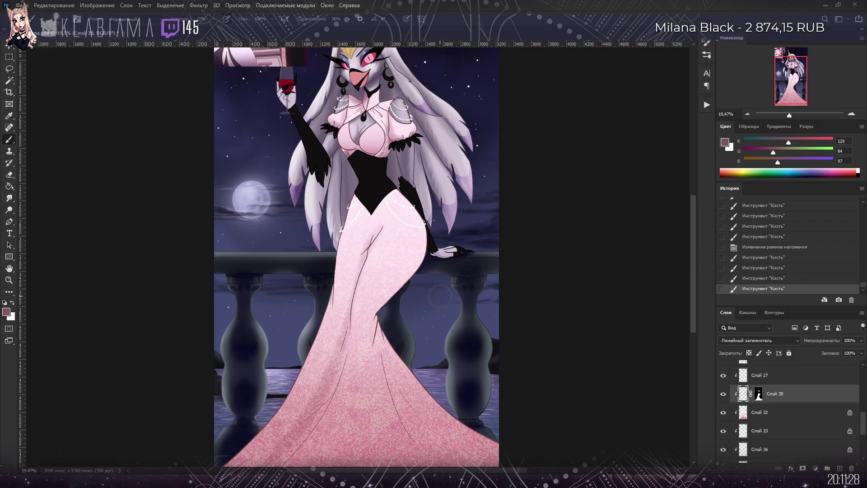
pyautogui.click(756, 279)
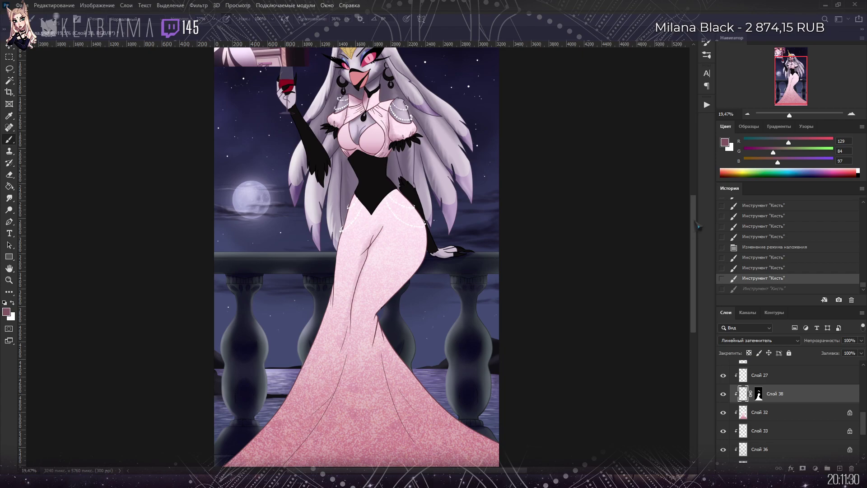
pyautogui.scroll(-3, 696, 231)
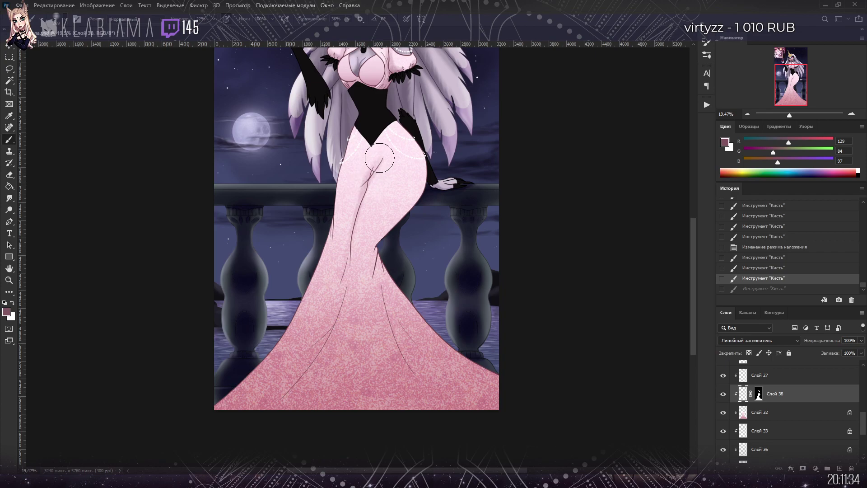
pyautogui.moveTo(379, 159); pyautogui.dragTo(372, 182)
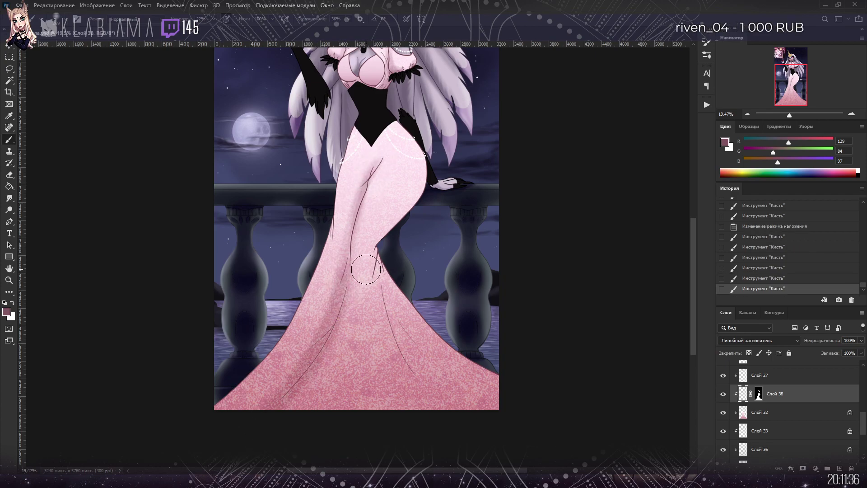
pyautogui.moveTo(344, 286); pyautogui.dragTo(285, 379)
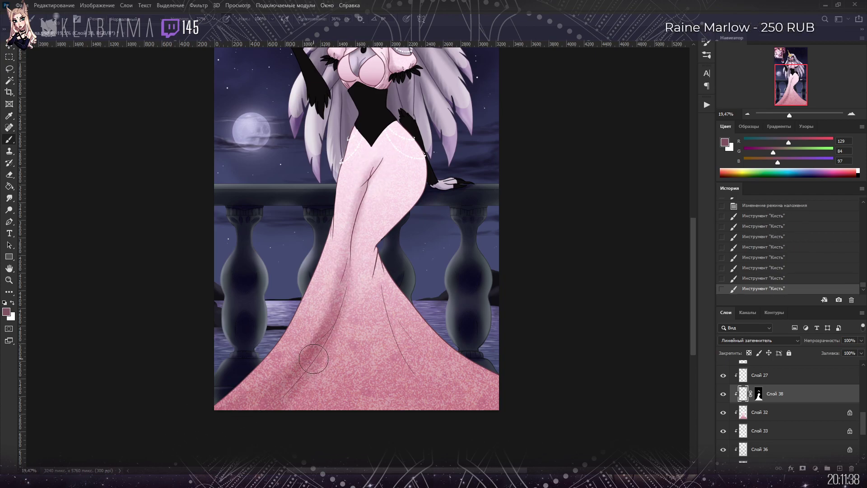
pyautogui.moveTo(333, 337); pyautogui.dragTo(253, 398)
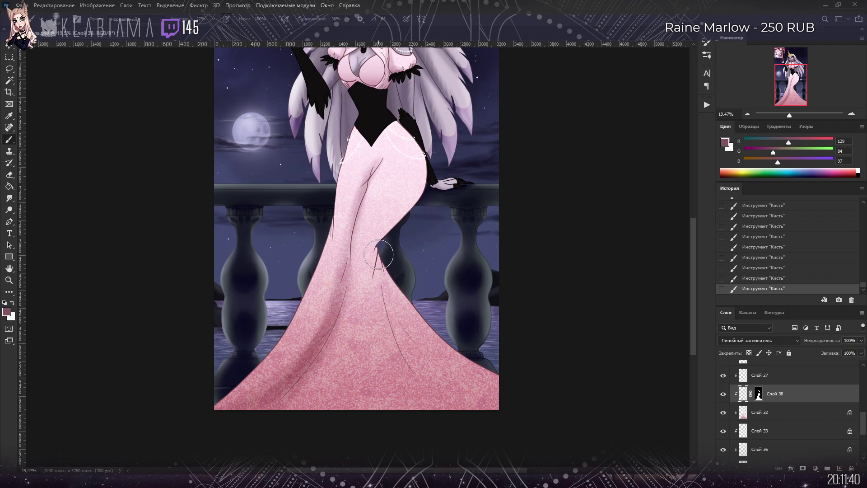
# Step: Shade the right skirt fold down to the hem, deepen the lower left fold, and darken the area across the knees
pyautogui.moveTo(382, 271); pyautogui.dragTo(459, 409)
pyautogui.moveTo(382, 270); pyautogui.dragTo(510, 424)
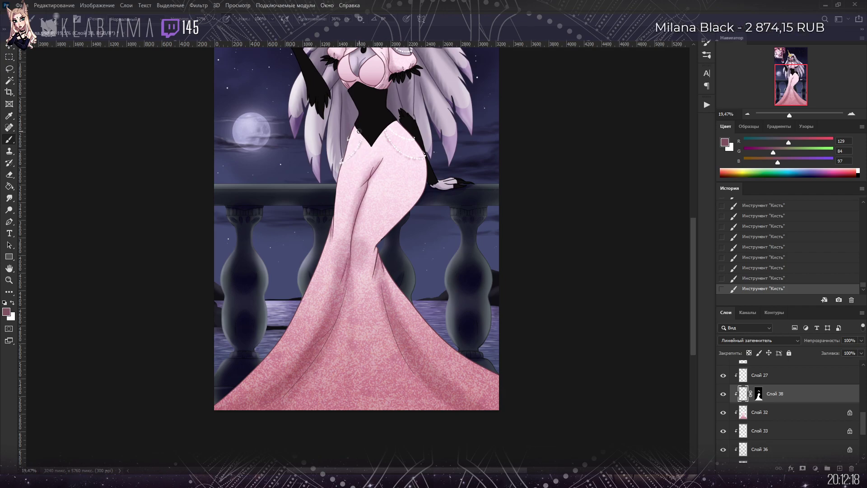
pyautogui.moveTo(776, 83); pyautogui.dragTo(773, 75)
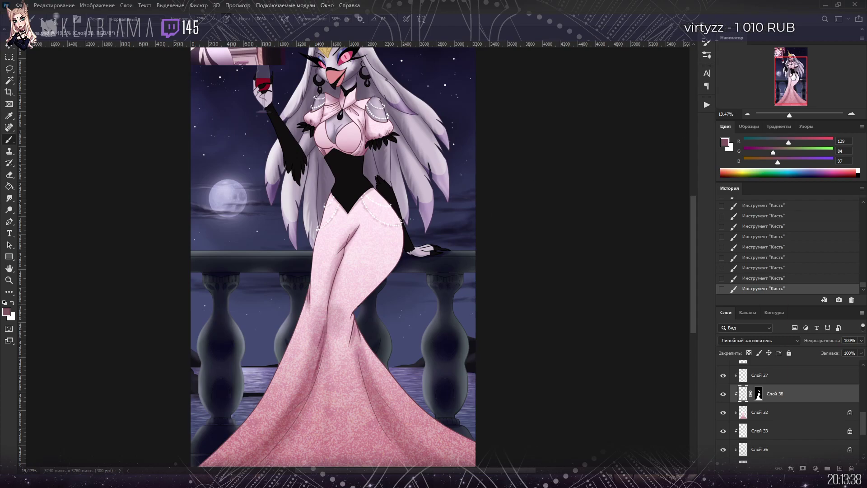
pyautogui.moveTo(798, 70); pyautogui.dragTo(735, 103)
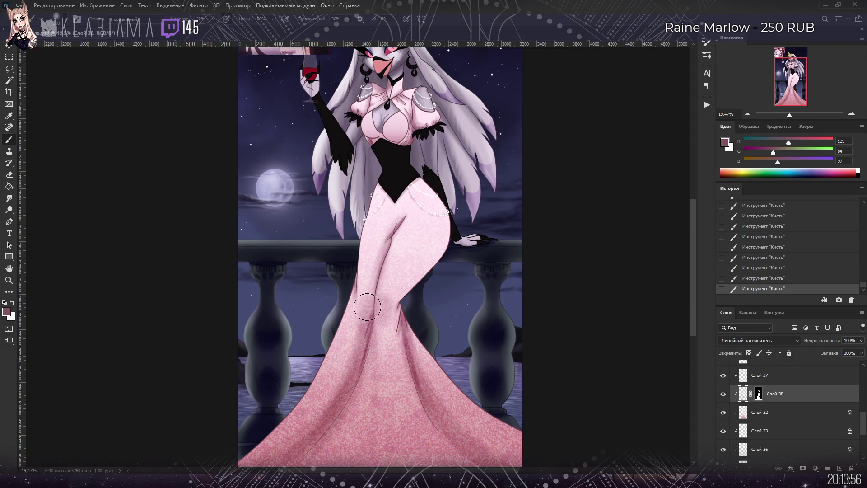
pyautogui.moveTo(350, 395)
pyautogui.mouseDown()
pyautogui.moveTo(355, 325)
pyautogui.moveTo(312, 432)
pyautogui.moveTo(284, 456)
pyautogui.mouseUp()
pyautogui.moveTo(391, 335); pyautogui.dragTo(378, 304)
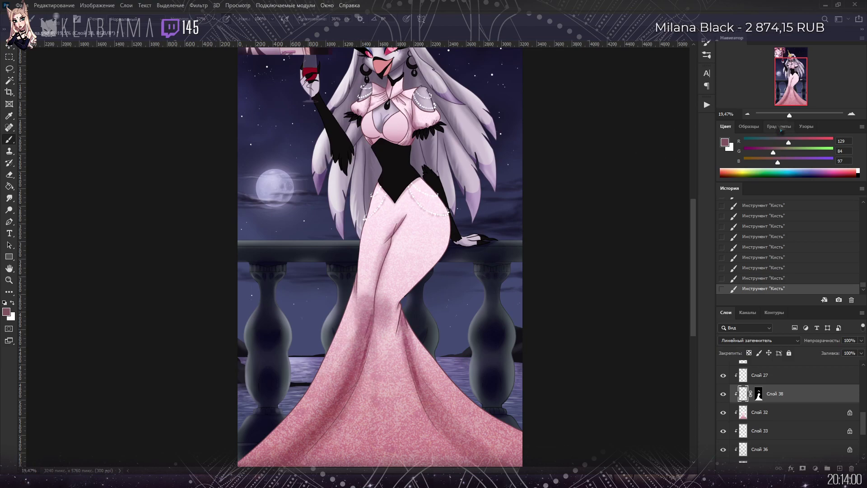
# Step: Brush shadows down the middle of the skirt's train and along the outer contours of both hips and the thigh
pyautogui.moveTo(790, 116); pyautogui.dragTo(789, 116)
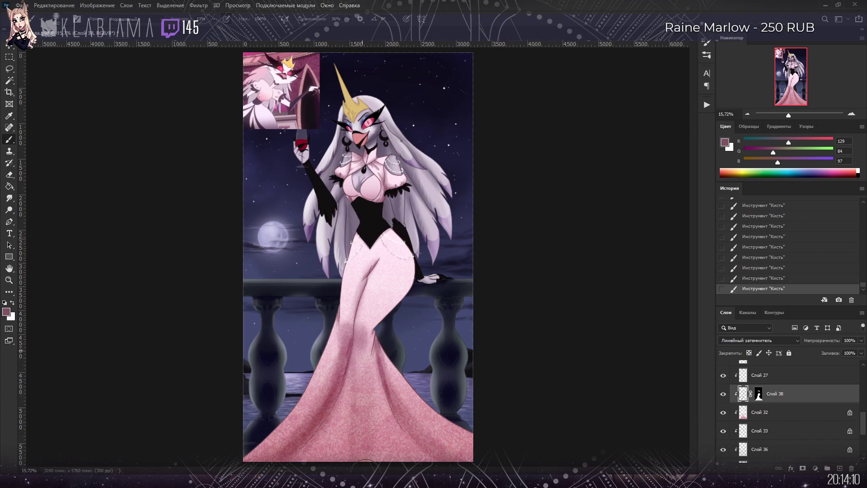
pyautogui.moveTo(361, 355); pyautogui.dragTo(362, 448)
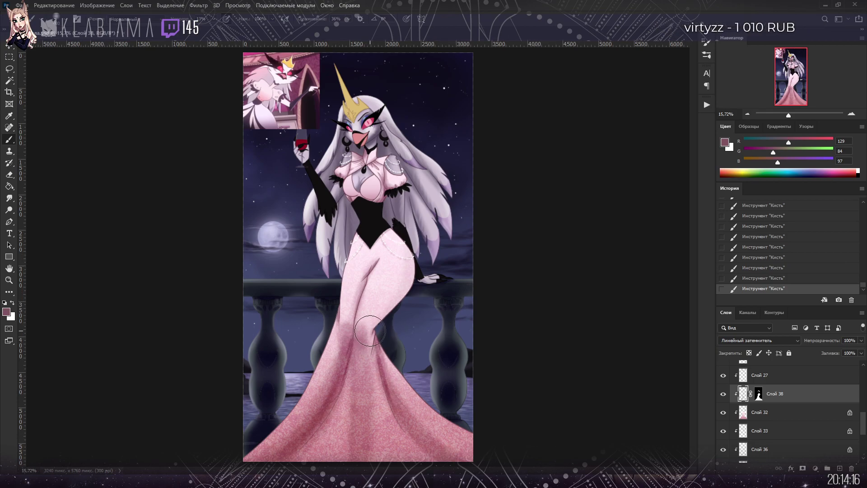
pyautogui.moveTo(404, 225); pyautogui.dragTo(399, 300)
pyautogui.moveTo(418, 256); pyautogui.dragTo(390, 312)
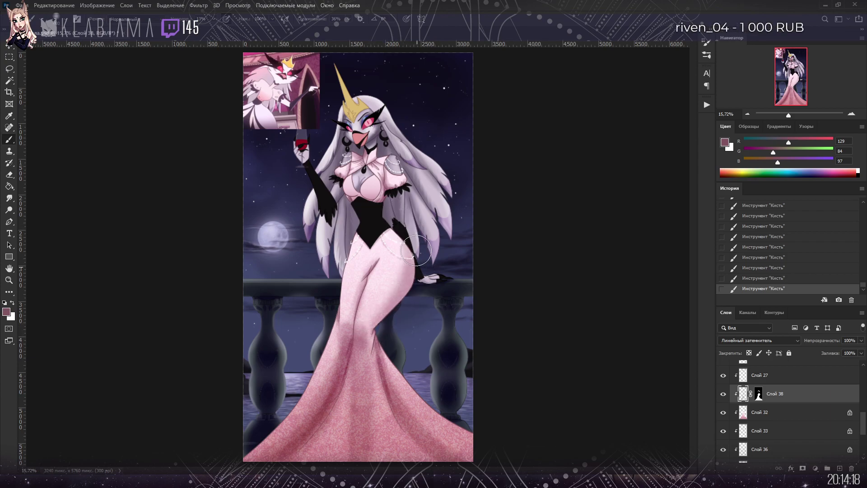
pyautogui.moveTo(424, 269); pyautogui.dragTo(382, 330)
pyautogui.moveTo(418, 296); pyautogui.dragTo(386, 332)
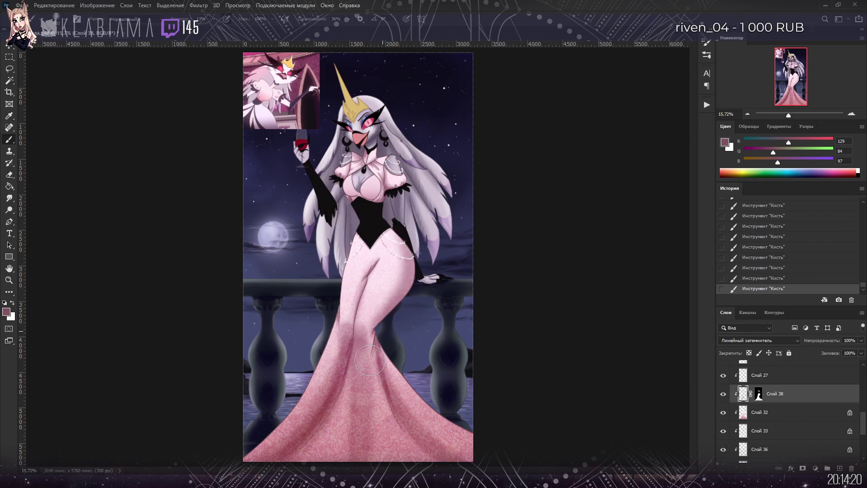
pyautogui.moveTo(351, 249); pyautogui.dragTo(347, 280)
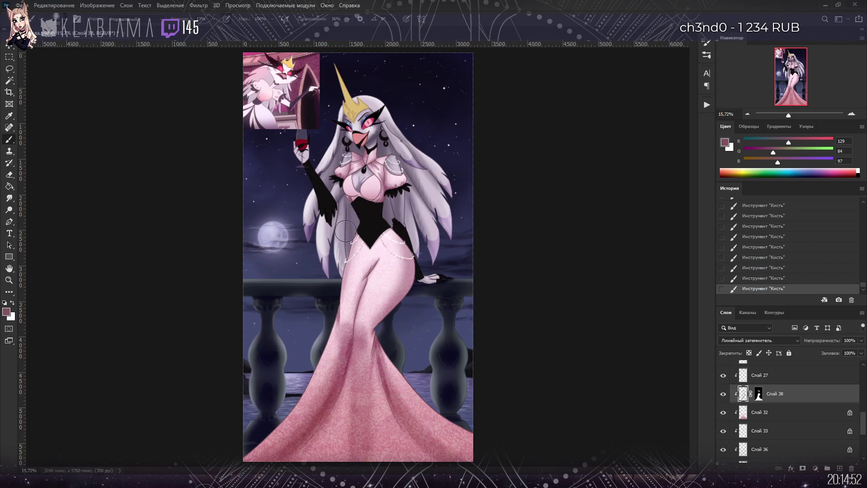
# Step: Deepen the shadows along the left and middle folds of the skirt's train down to the hem
pyautogui.moveTo(341, 332); pyautogui.dragTo(323, 420)
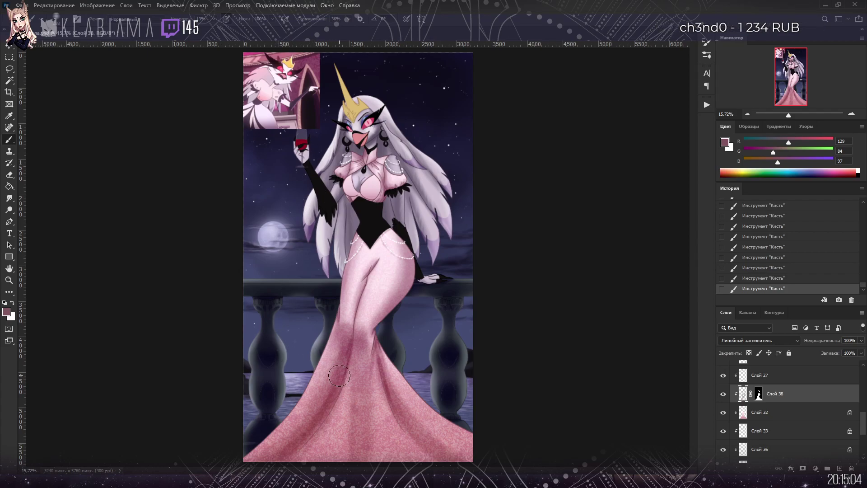
pyautogui.moveTo(317, 426); pyautogui.dragTo(297, 449)
pyautogui.moveTo(353, 369); pyautogui.dragTo(345, 450)
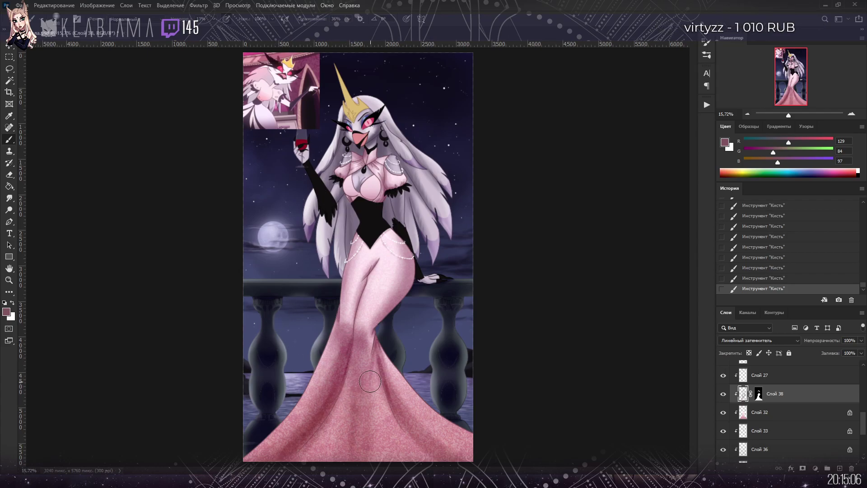
pyautogui.moveTo(789, 115); pyautogui.dragTo(789, 116)
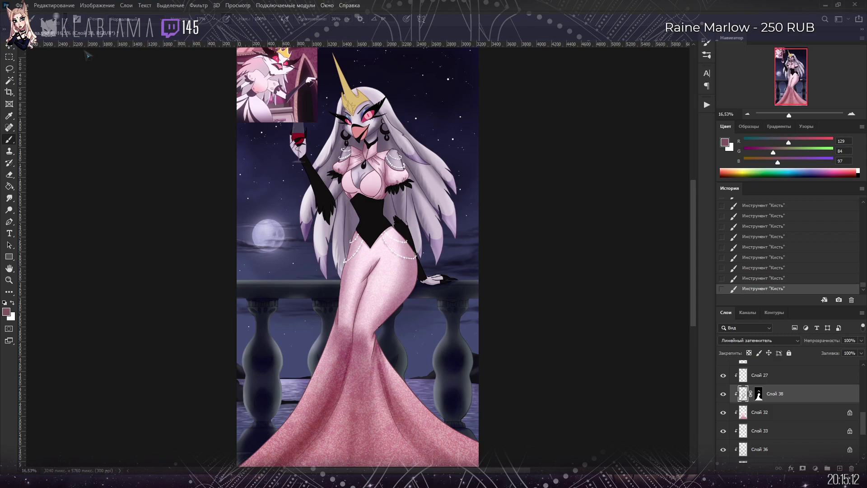
# Step: Erase excess shading with soft Eraser strokes along the thigh crease, down the left skirt fold, and across the train's middle and right folds
pyautogui.click(12, 176)
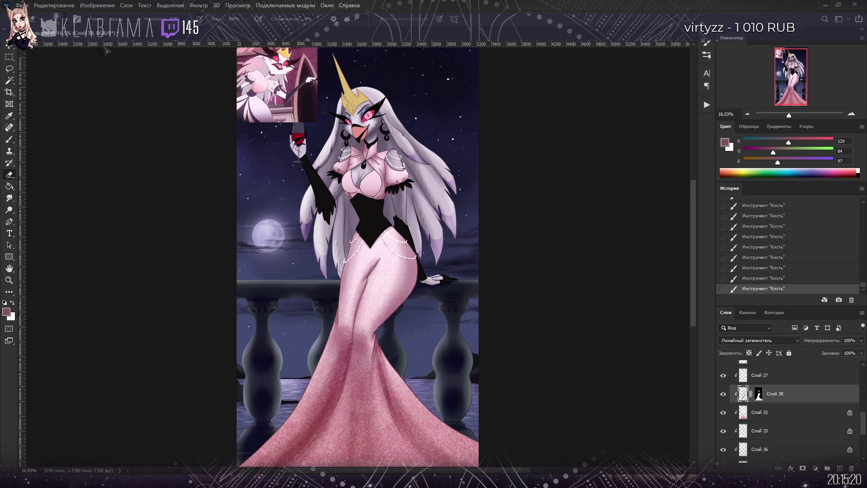
pyautogui.moveTo(367, 252)
pyautogui.mouseDown()
pyautogui.moveTo(353, 283)
pyautogui.moveTo(375, 242)
pyautogui.moveTo(375, 291)
pyautogui.mouseUp()
pyautogui.moveTo(388, 266)
pyautogui.mouseDown()
pyautogui.moveTo(356, 333)
pyautogui.moveTo(347, 317)
pyautogui.moveTo(277, 445)
pyautogui.mouseUp()
pyautogui.moveTo(329, 364); pyautogui.dragTo(266, 447)
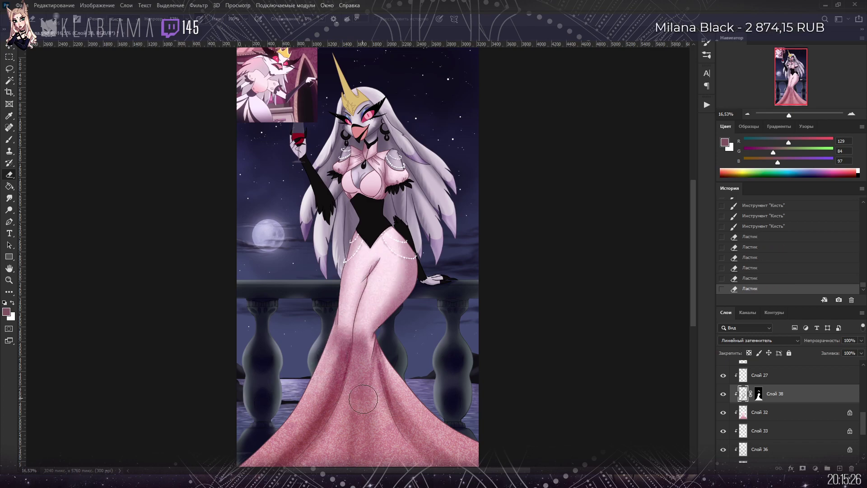
pyautogui.moveTo(361, 382); pyautogui.dragTo(324, 435)
pyautogui.moveTo(374, 408)
pyautogui.mouseDown()
pyautogui.moveTo(378, 373)
pyautogui.moveTo(387, 431)
pyautogui.mouseUp()
pyautogui.moveTo(370, 347)
pyautogui.mouseDown()
pyautogui.moveTo(391, 403)
pyautogui.moveTo(456, 449)
pyautogui.mouseUp()
pyautogui.moveTo(409, 407); pyautogui.dragTo(395, 378)
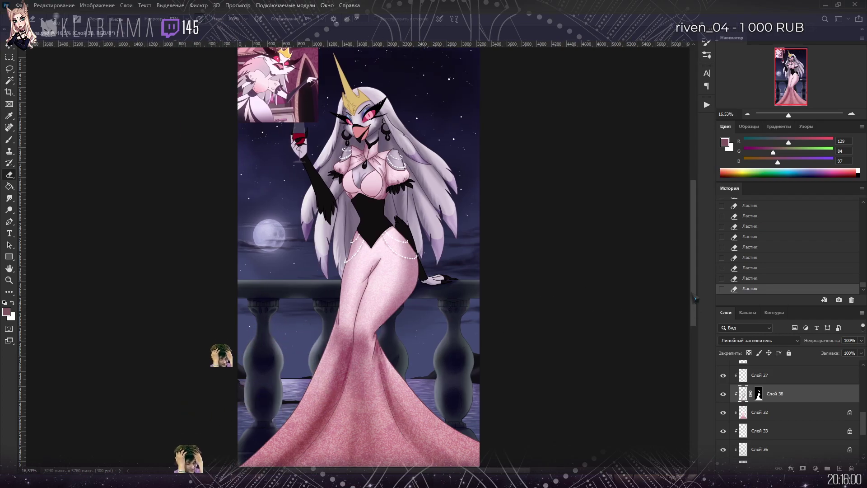
# Step: Check the content of layer Слой 27 by toggling its visibility, then lock its transparent pixels
pyautogui.moveTo(694, 288); pyautogui.dragTo(695, 300)
pyautogui.scroll(-2, 698, 305)
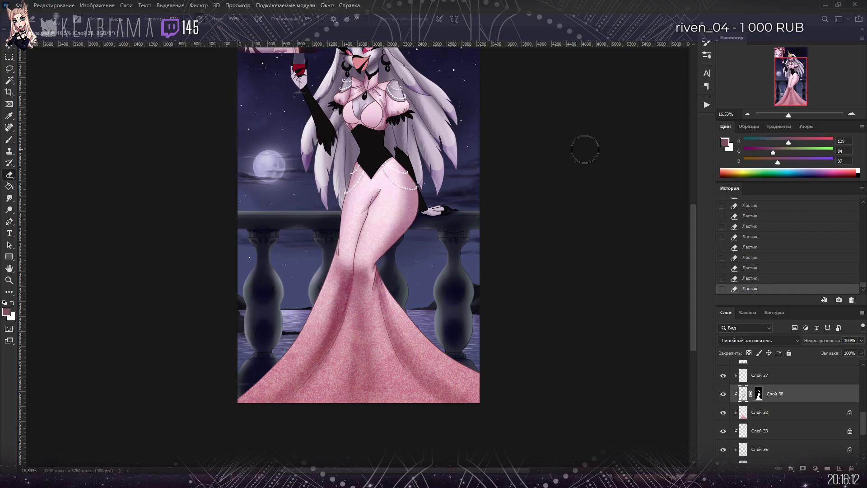
pyautogui.moveTo(789, 116); pyautogui.dragTo(787, 117)
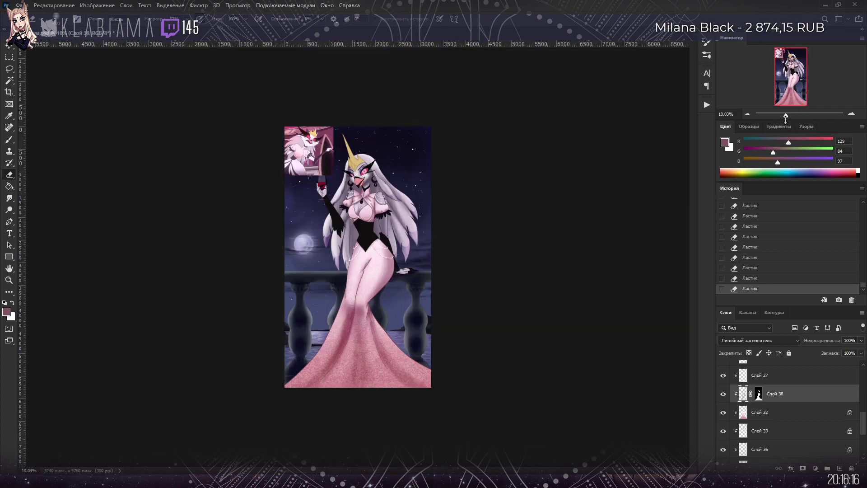
pyautogui.scroll(1, 793, 121)
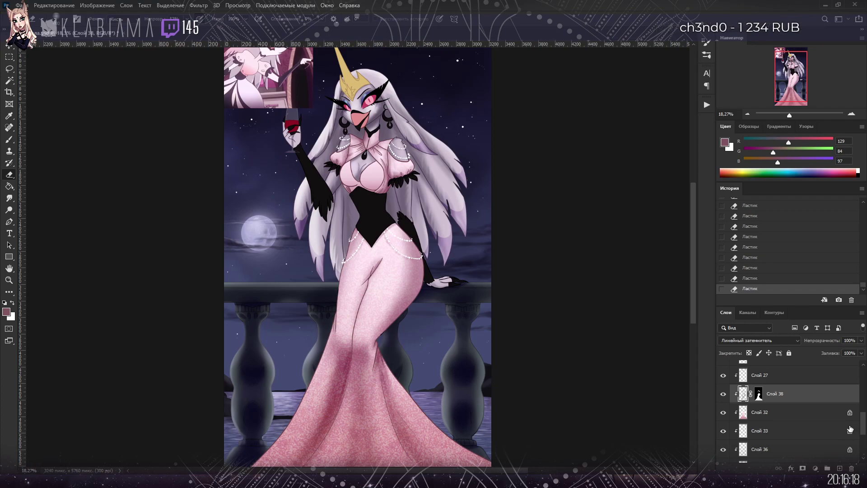
pyautogui.click(767, 377)
pyautogui.click(724, 378)
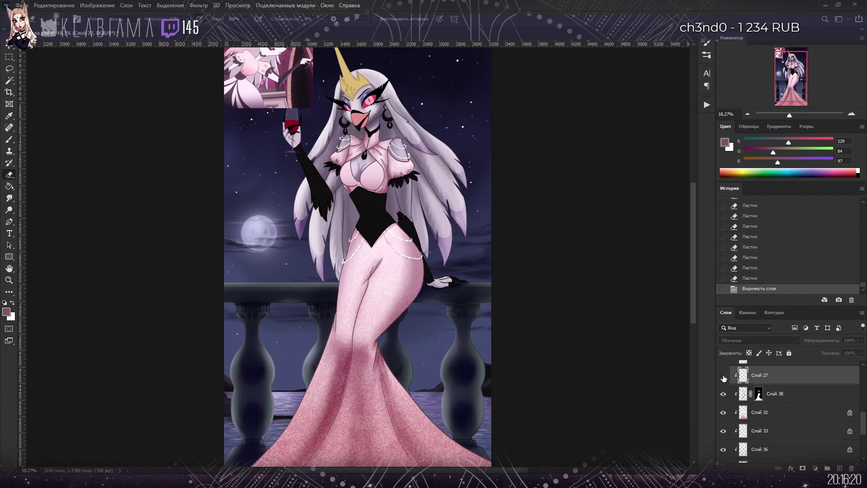
pyautogui.click(724, 378)
pyautogui.click(759, 353)
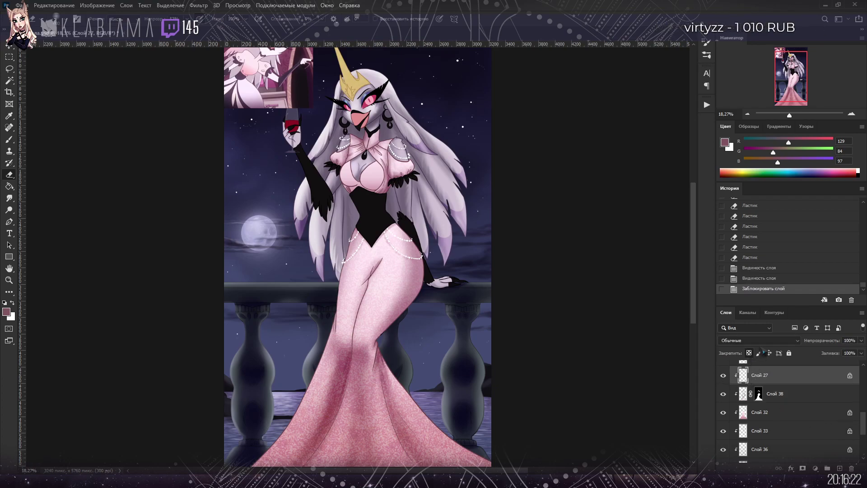
# Step: Set the foreground colour to a brown of RGB 140, 83, 46 for shading the crown
pyautogui.press('i')
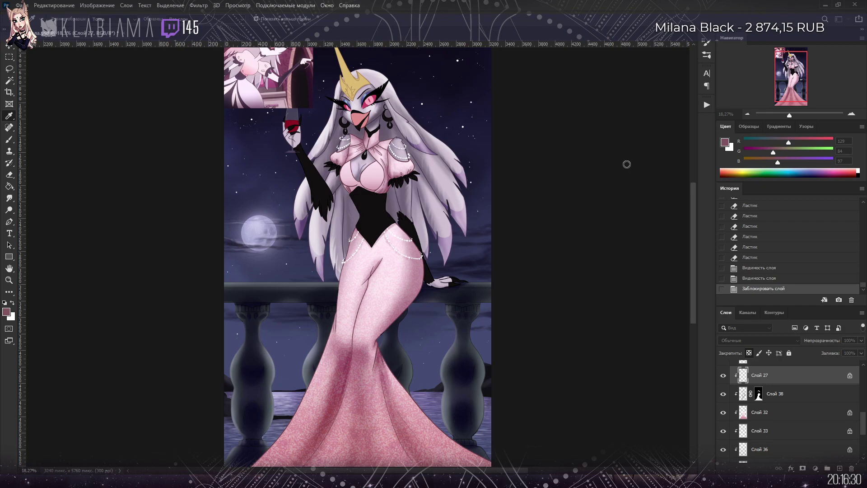
pyautogui.click(742, 85)
pyautogui.click(792, 61)
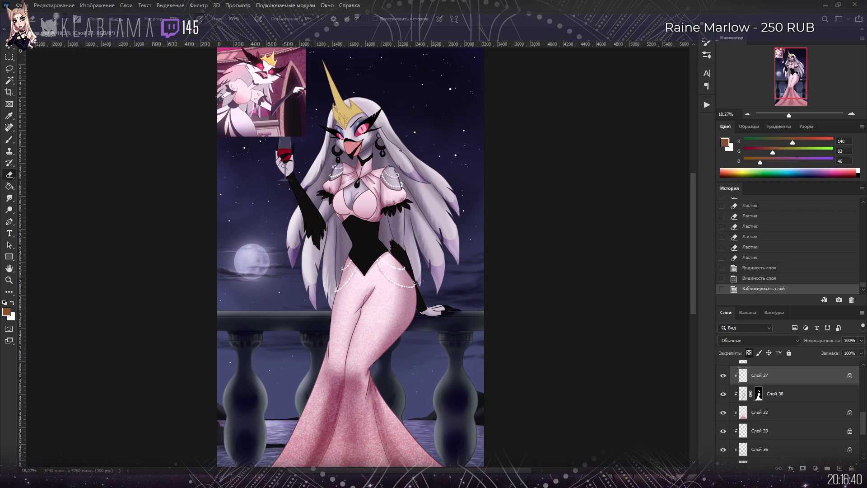
pyautogui.moveTo(334, 103); pyautogui.dragTo(322, 63)
pyautogui.moveTo(340, 121); pyautogui.dragTo(323, 62)
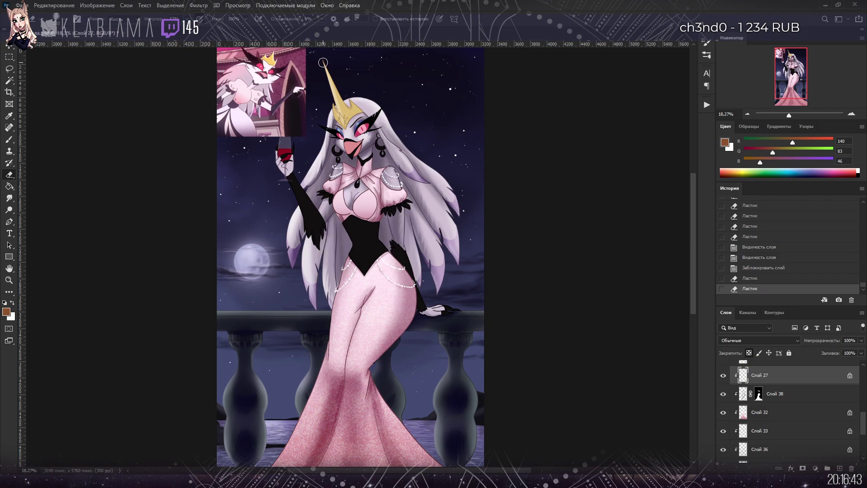
pyautogui.click(764, 267)
# Step: Brush brown shadows along the left side of the crown and horn, stepping back the last two strokes
pyautogui.press('b')
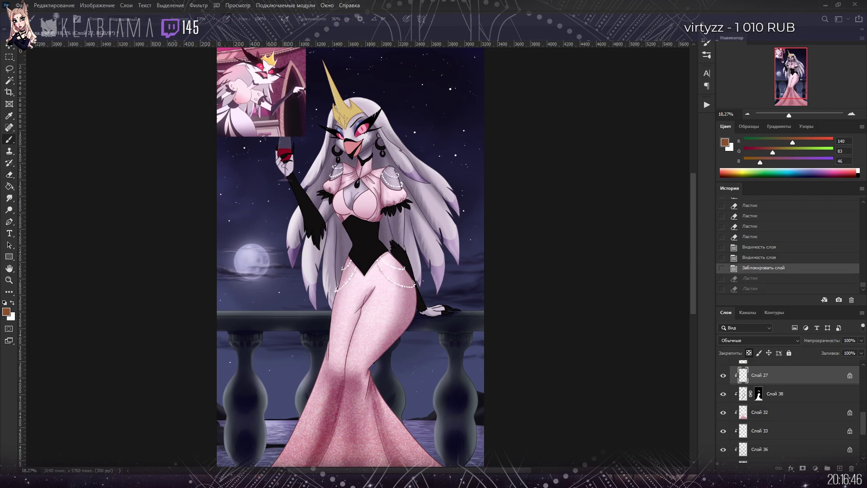
pyautogui.moveTo(328, 110); pyautogui.dragTo(349, 147)
pyautogui.moveTo(316, 63); pyautogui.dragTo(331, 107)
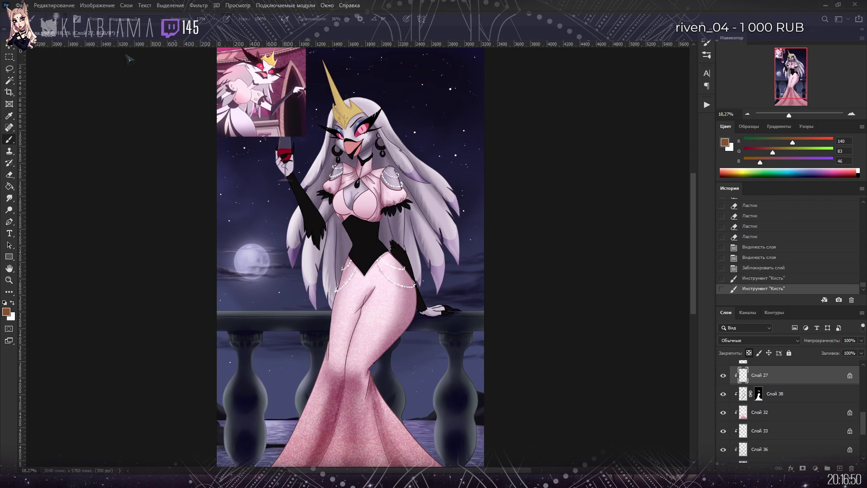
pyautogui.moveTo(341, 109); pyautogui.dragTo(344, 119)
pyautogui.moveTo(324, 66); pyautogui.dragTo(339, 108)
pyautogui.moveTo(324, 65); pyautogui.dragTo(340, 108)
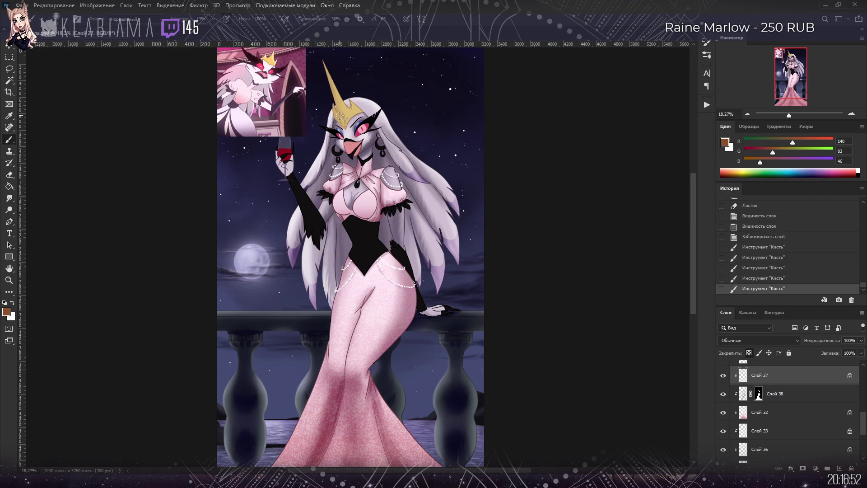
pyautogui.moveTo(324, 65); pyautogui.dragTo(338, 106)
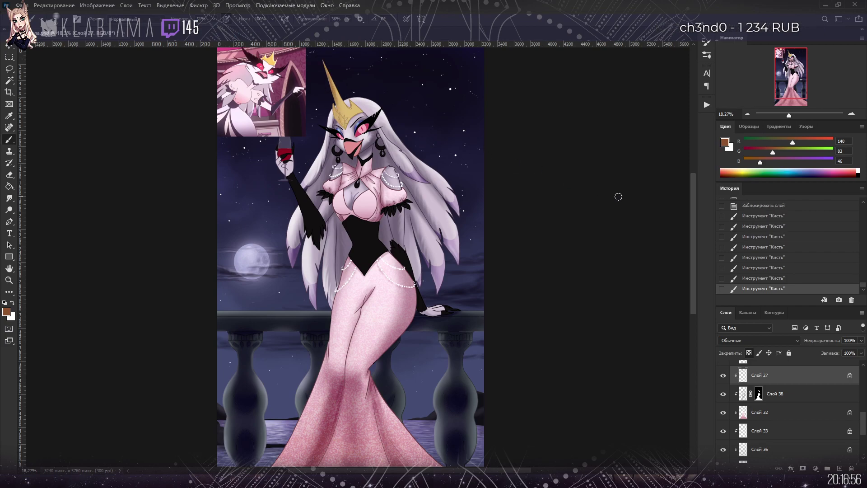
pyautogui.click(747, 268)
# Step: Deepen the brown shading along the horn's left edge down to the crown, comparing the last two strokes by undoing and redoing them
pyautogui.moveTo(789, 116); pyautogui.dragTo(791, 116)
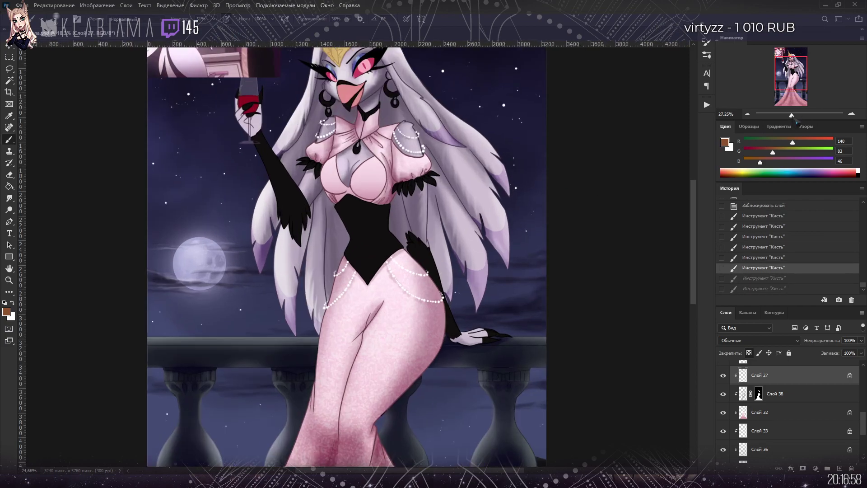
pyautogui.moveTo(793, 82); pyautogui.dragTo(794, 67)
pyautogui.moveTo(281, 65); pyautogui.dragTo(309, 170)
pyautogui.moveTo(297, 139); pyautogui.dragTo(313, 165)
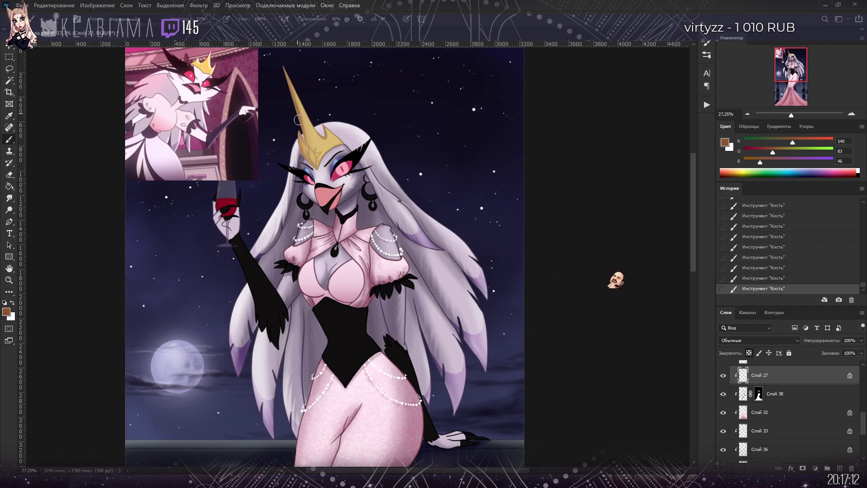
pyautogui.hotkey('ctrl', 'z')
pyautogui.hotkey('ctrl', 'z')
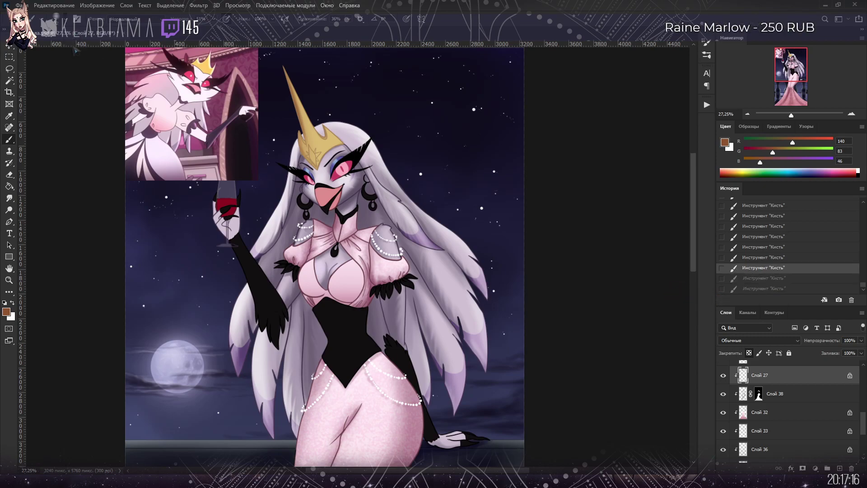
pyautogui.hotkey('ctrl', 'shift', 'z')
pyautogui.hotkey('ctrl', 'shift', 'z')
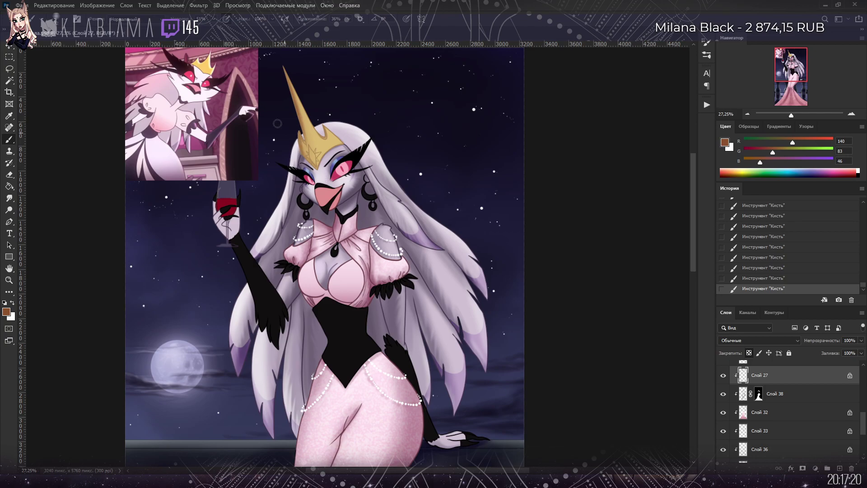
# Step: Refine the brown shading around the crown's points and brighten the crown and horn with glowing golden highlights
pyautogui.click(799, 115)
pyautogui.moveTo(791, 58); pyautogui.dragTo(791, 58)
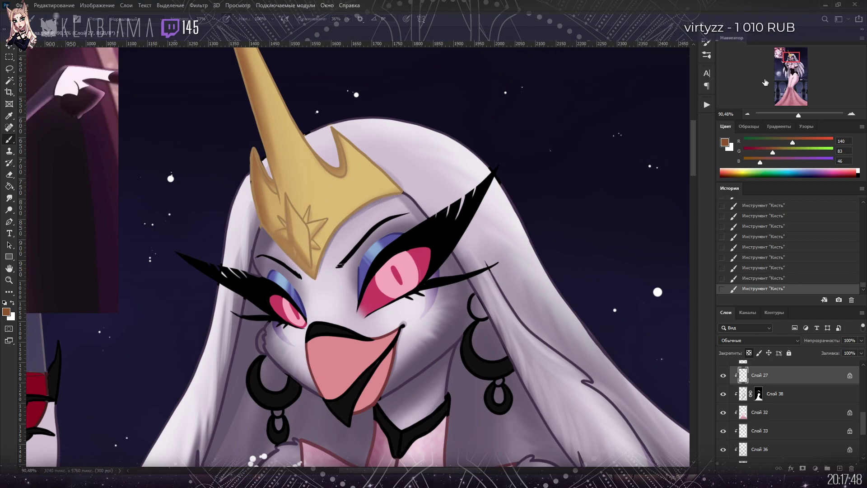
pyautogui.moveTo(799, 114); pyautogui.dragTo(795, 115)
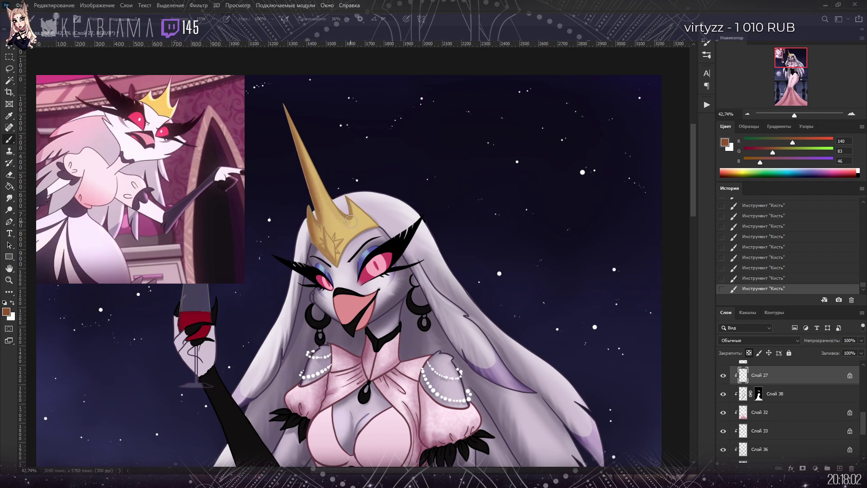
pyautogui.moveTo(794, 115); pyautogui.dragTo(793, 122)
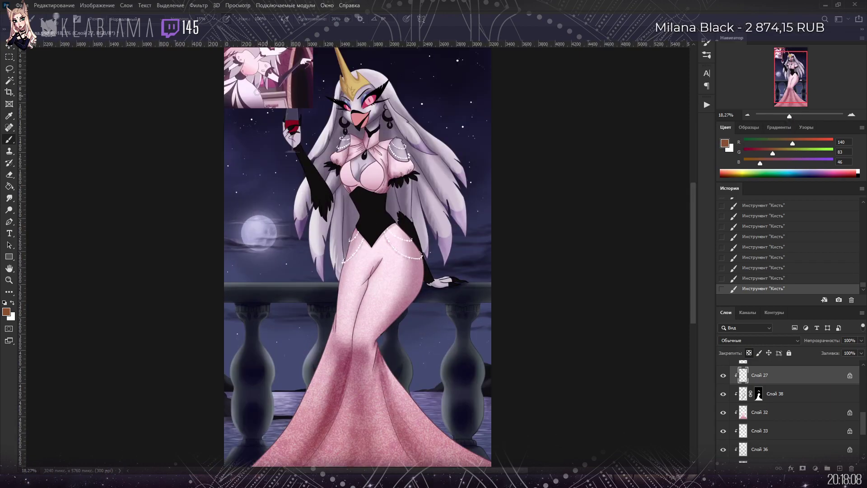
pyautogui.hotkey('shift', 'alt', 'w')
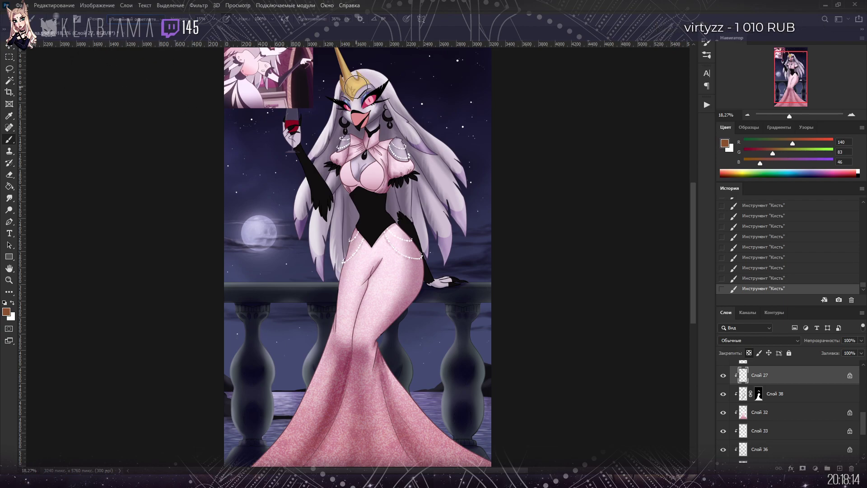
pyautogui.moveTo(694, 225); pyautogui.dragTo(695, 197)
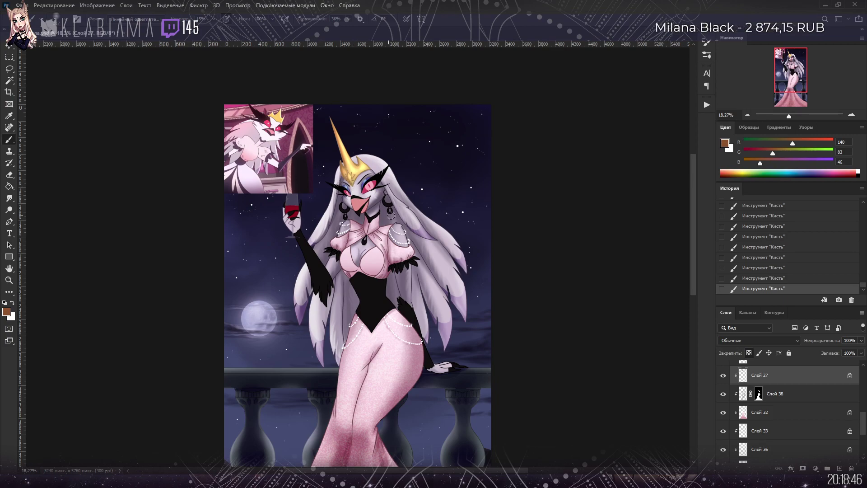
# Step: Merge layer Слой 30 down into Слой 29 after checking both by toggling visibility, then lock the merged layer's transparent pixels
pyautogui.scroll(2, 791, 414)
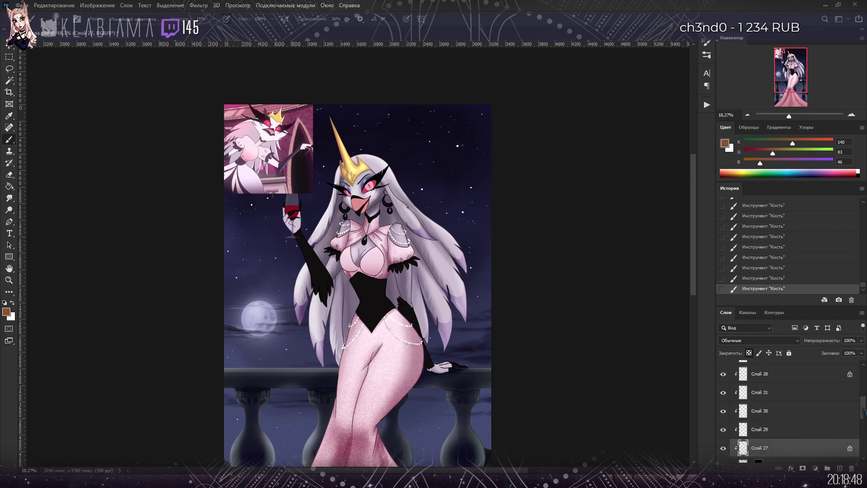
pyautogui.click(763, 398)
pyautogui.click(723, 398)
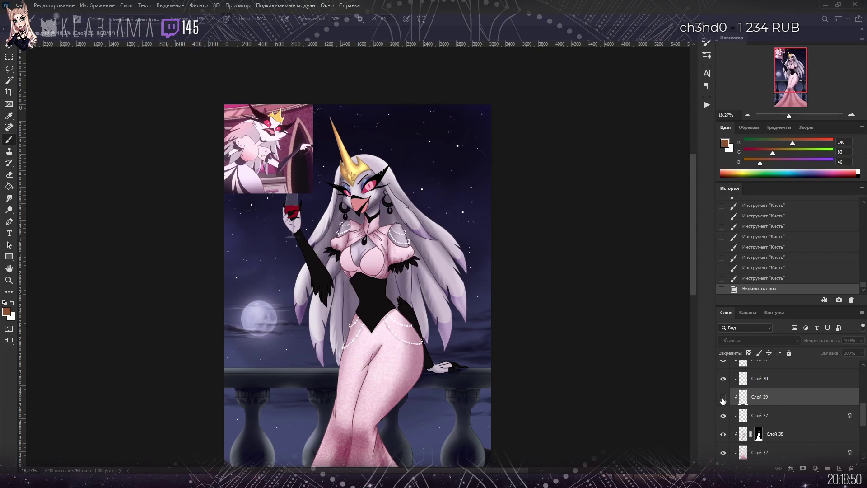
pyautogui.click(724, 398)
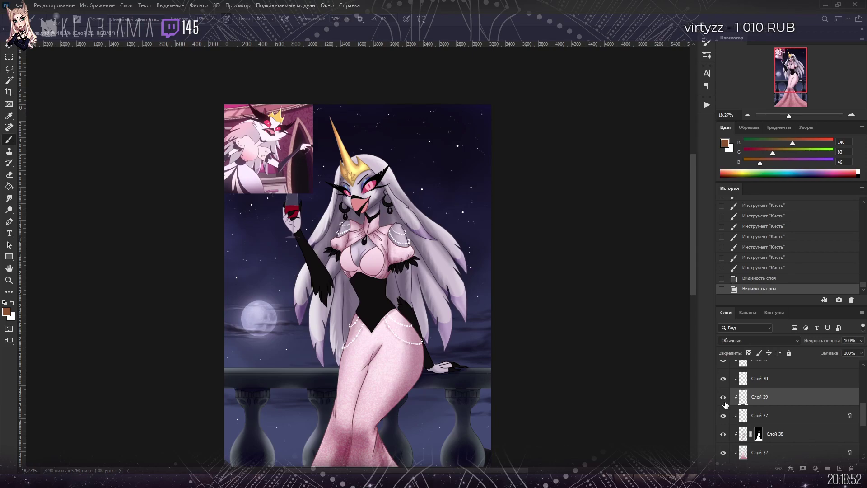
pyautogui.click(724, 380)
pyautogui.click(724, 381)
pyautogui.click(756, 384)
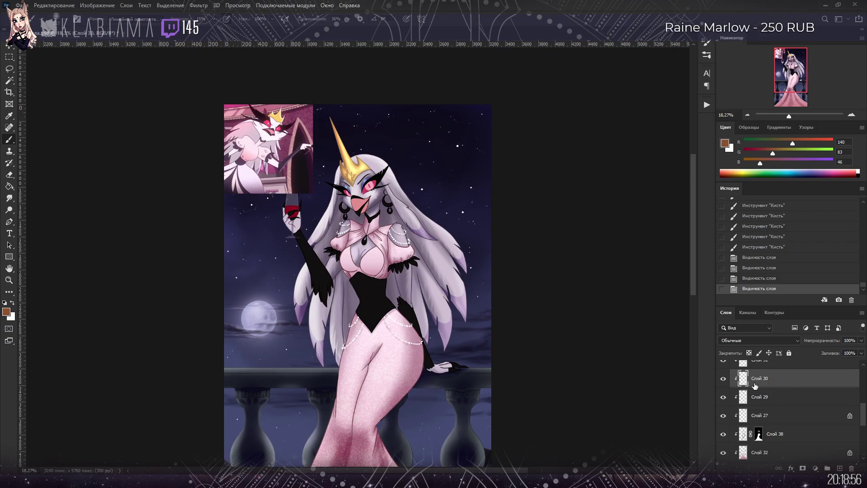
pyautogui.hotkey('ctrl', 'e')
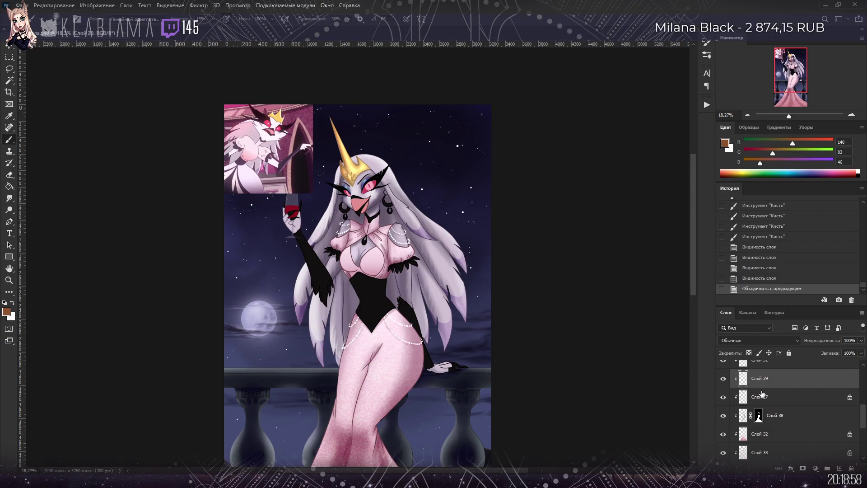
pyautogui.hotkey('ctrl', '/')
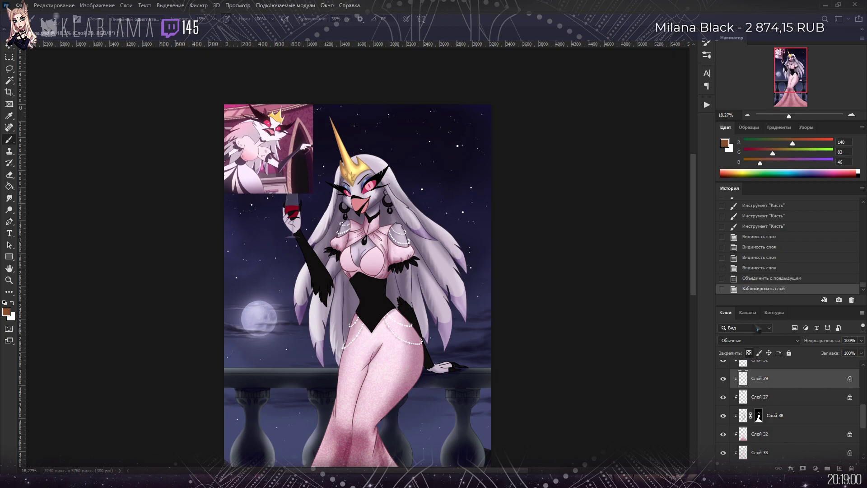
# Step: Brush the first soft strokes over the pink iris of the larger eye
pyautogui.moveTo(793, 120); pyautogui.dragTo(798, 120)
pyautogui.click(796, 116)
pyautogui.moveTo(794, 75); pyautogui.dragTo(794, 67)
pyautogui.moveTo(802, 118); pyautogui.dragTo(802, 121)
pyautogui.press('i')
pyautogui.moveTo(414, 254)
pyautogui.mouseDown()
pyautogui.moveTo(401, 238)
pyautogui.moveTo(415, 256)
pyautogui.mouseUp()
pyautogui.moveTo(416, 254); pyautogui.dragTo(406, 244)
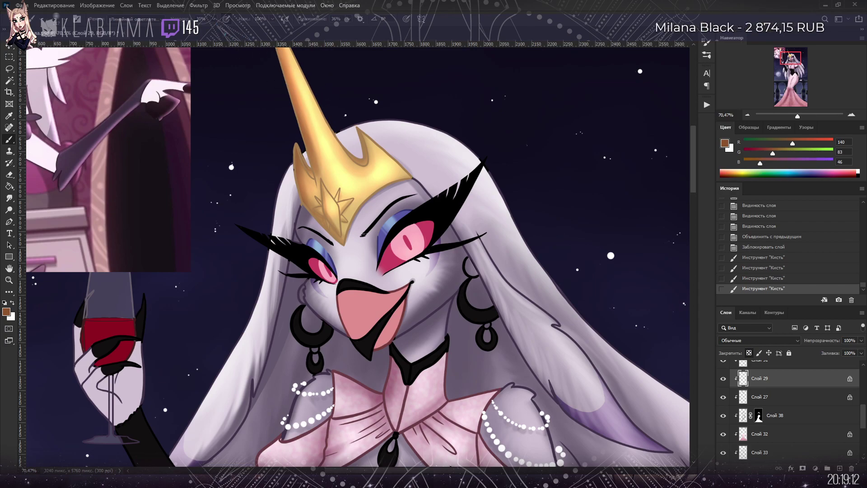
# Step: Build up dark red shading and a bright glow in both irises, comparing the last stroke by undoing and redoing it
pyautogui.click(411, 253)
pyautogui.click(411, 252)
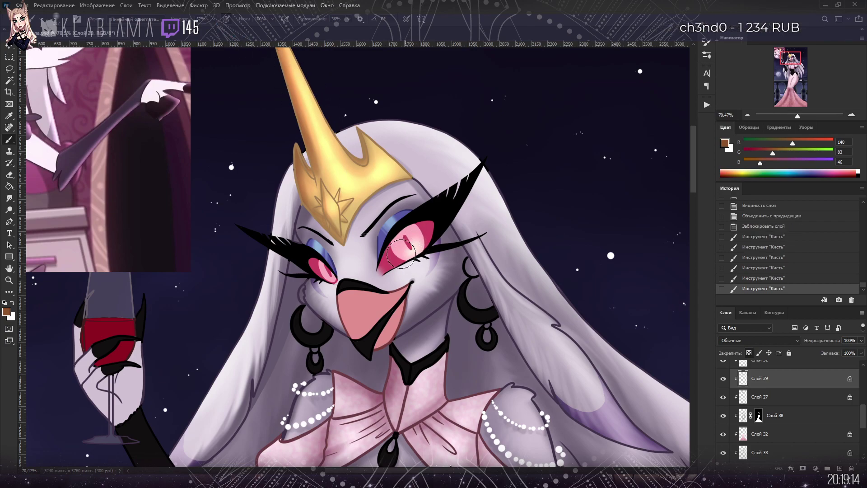
pyautogui.moveTo(410, 251); pyautogui.dragTo(412, 251)
pyautogui.moveTo(412, 251); pyautogui.dragTo(405, 243)
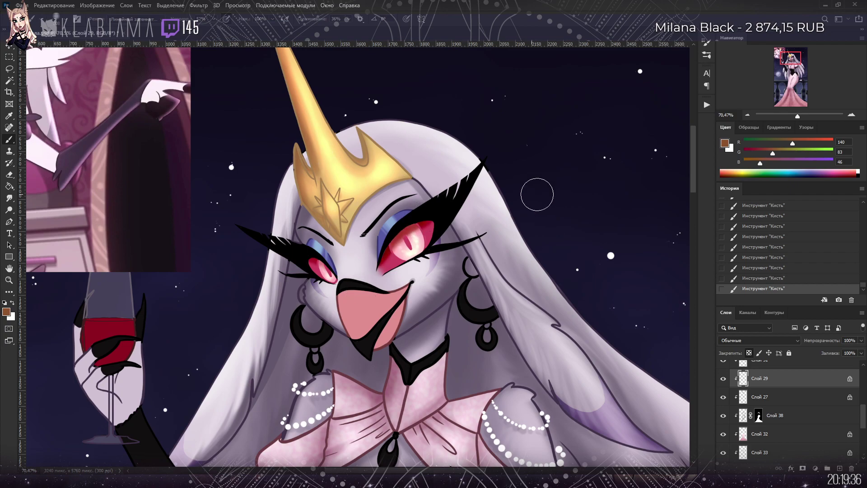
pyautogui.hotkey('ctrl', 'z')
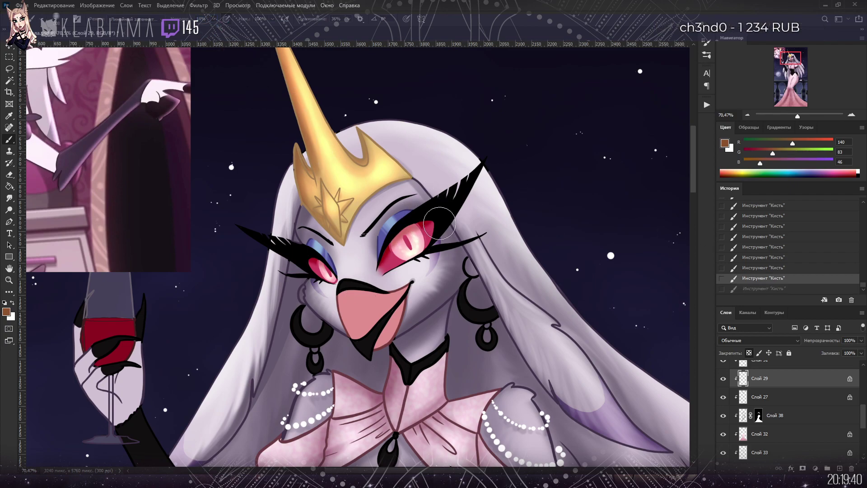
pyautogui.hotkey('ctrl', 'shift', 'z')
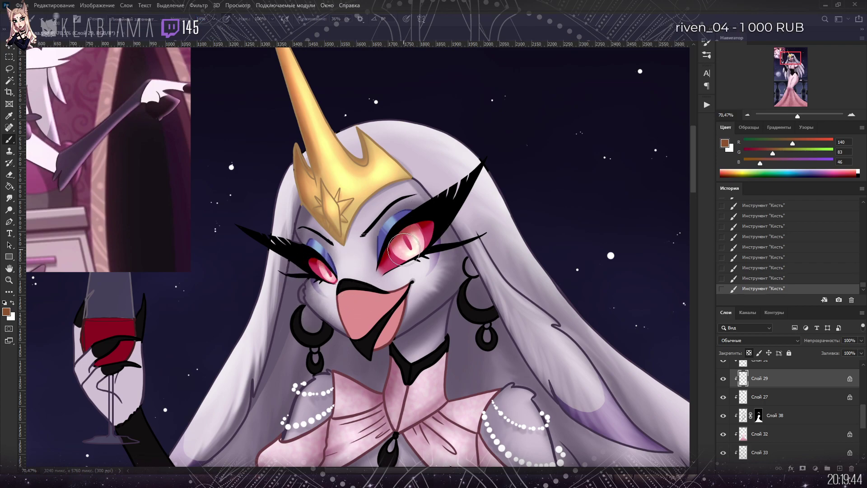
# Step: Check layers Слой 31 and Слой 28 by toggling their visibility, then select Слой 28
pyautogui.moveTo(798, 116); pyautogui.dragTo(798, 125)
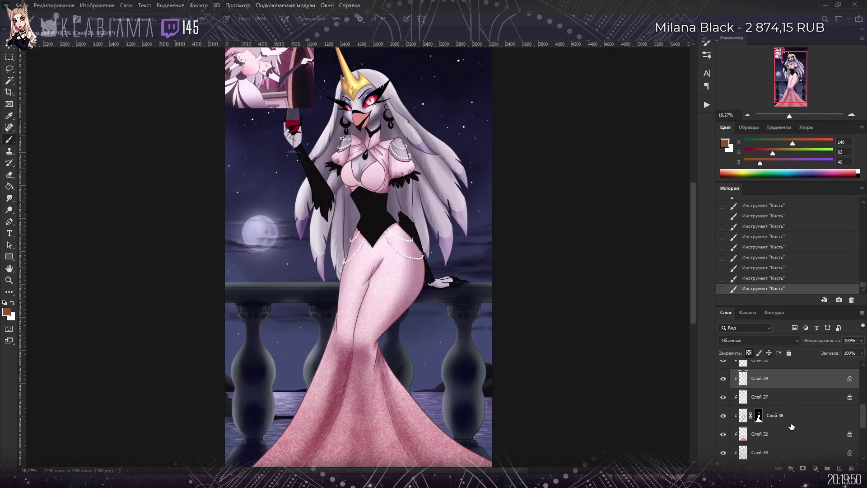
pyautogui.scroll(2, 792, 425)
pyautogui.click(771, 434)
pyautogui.click(724, 434)
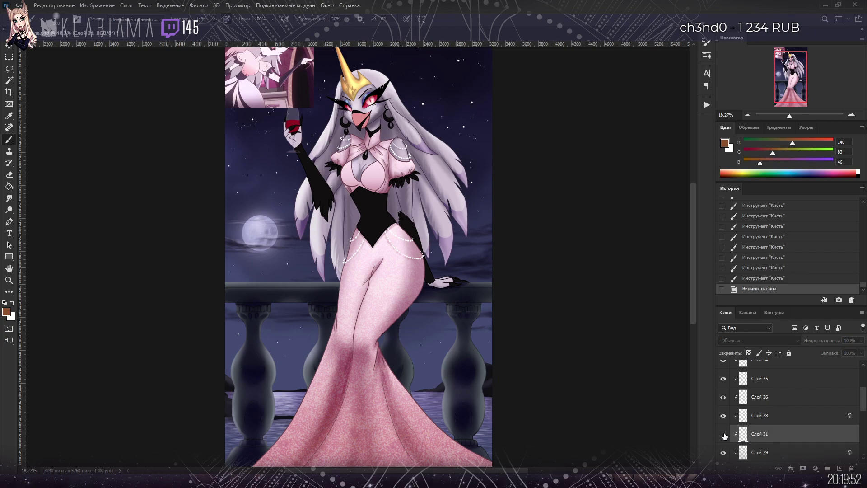
pyautogui.click(724, 434)
pyautogui.click(723, 417)
pyautogui.click(723, 416)
pyautogui.click(751, 416)
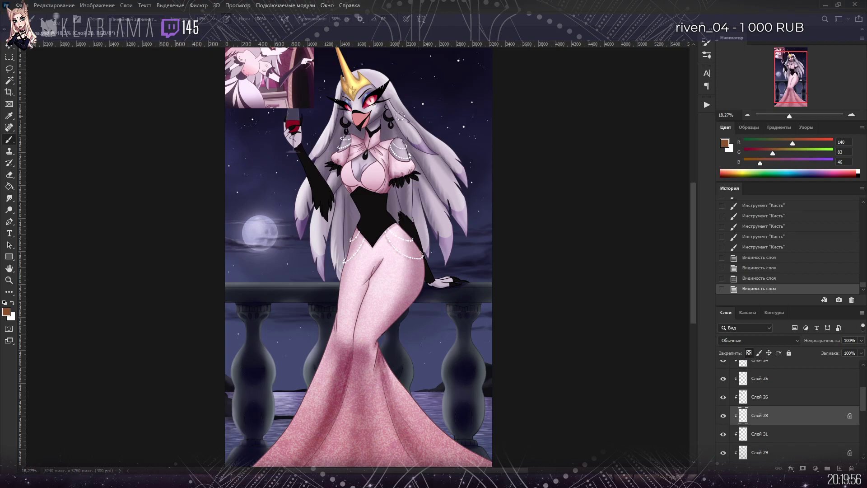
# Step: Brush warm orange-red shading and a soft pale glow onto the pink beak on layer Слой 28
pyautogui.scroll(5, 399, 125)
pyautogui.moveTo(324, 127)
pyautogui.mouseDown()
pyautogui.moveTo(324, 190)
pyautogui.moveTo(319, 140)
pyautogui.moveTo(322, 179)
pyautogui.mouseUp()
pyautogui.moveTo(369, 157)
pyautogui.mouseDown()
pyautogui.moveTo(353, 178)
pyautogui.moveTo(382, 158)
pyautogui.moveTo(325, 205)
pyautogui.moveTo(372, 182)
pyautogui.moveTo(338, 193)
pyautogui.mouseUp()
pyautogui.moveTo(379, 135); pyautogui.dragTo(375, 141)
pyautogui.moveTo(332, 180); pyautogui.dragTo(330, 154)
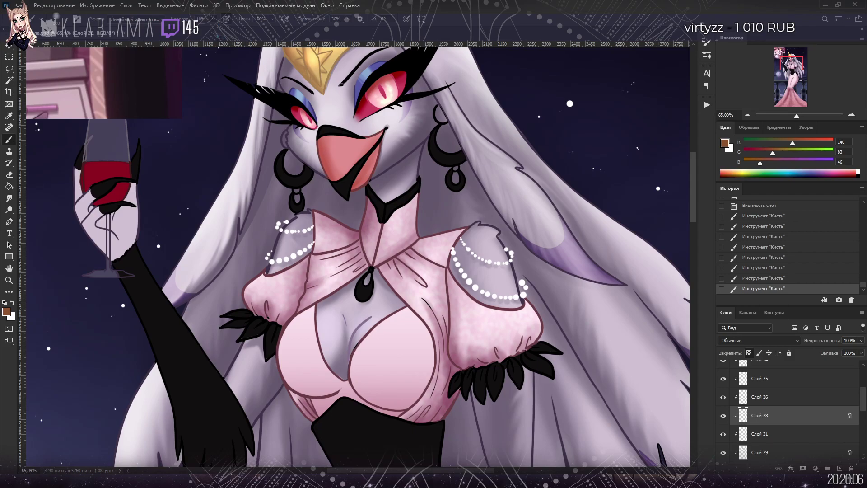
pyautogui.moveTo(342, 161); pyautogui.dragTo(342, 171)
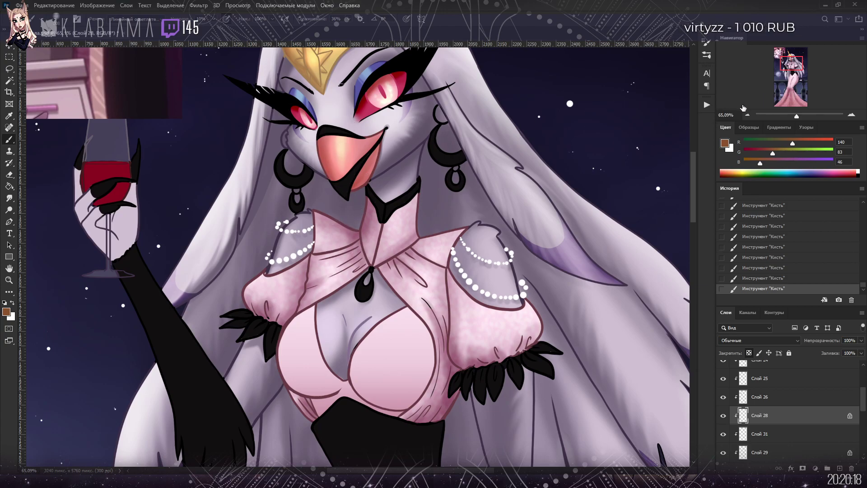
pyautogui.moveTo(799, 116); pyautogui.dragTo(798, 118)
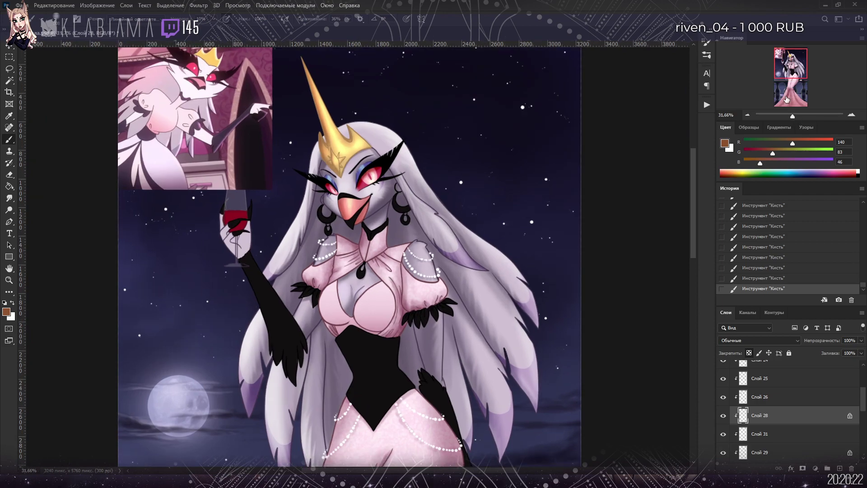
pyautogui.scroll(-4, 440, 340)
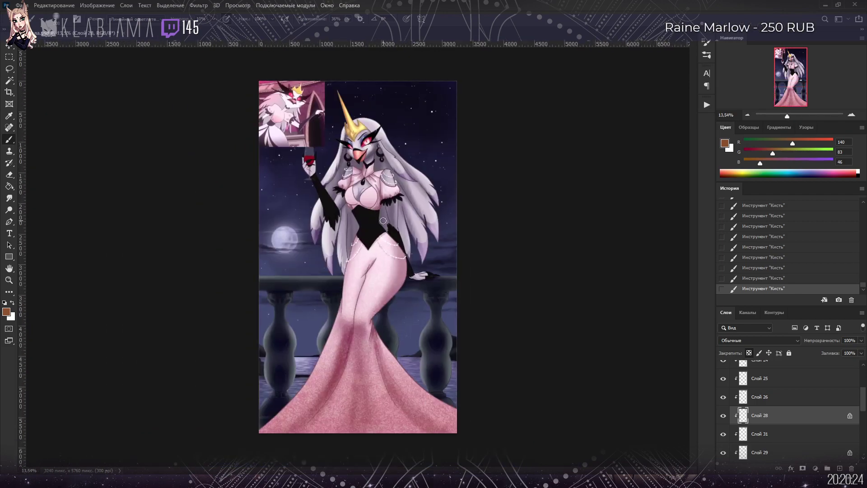
# Step: Check layer Слой 26 by toggling its visibility, then lock its transparent pixels
pyautogui.scroll(1, 383, 221)
pyautogui.click(773, 400)
pyautogui.click(723, 398)
pyautogui.click(723, 398)
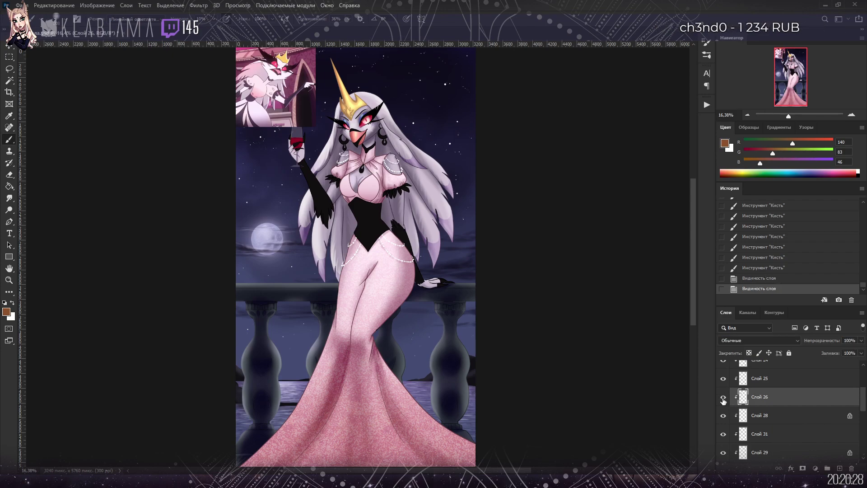
pyautogui.click(749, 353)
# Step: Shade the red wine in the glass with soft brush strokes, switching the paint colour to magenta (R 140, G 46, B 99)
pyautogui.scroll(8, 310, 129)
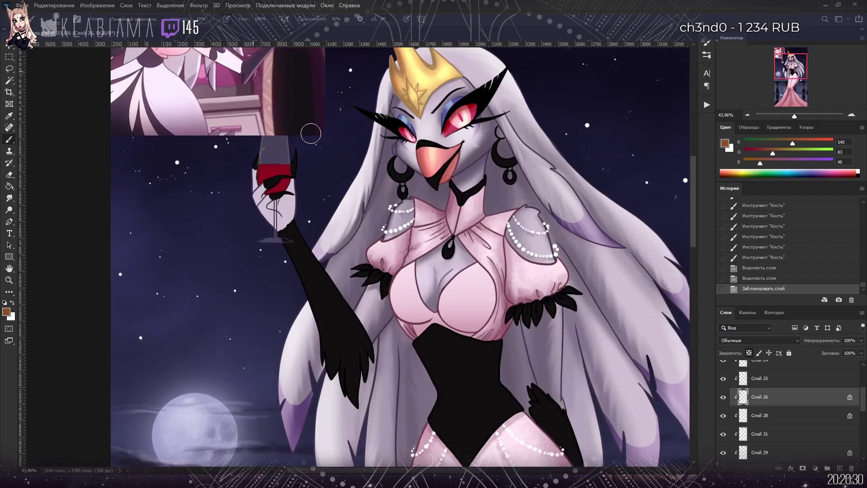
pyautogui.moveTo(269, 181)
pyautogui.mouseDown()
pyautogui.moveTo(230, 178)
pyautogui.moveTo(285, 180)
pyautogui.moveTo(269, 184)
pyautogui.moveTo(265, 198)
pyautogui.moveTo(253, 187)
pyautogui.moveTo(267, 185)
pyautogui.moveTo(240, 189)
pyautogui.mouseUp()
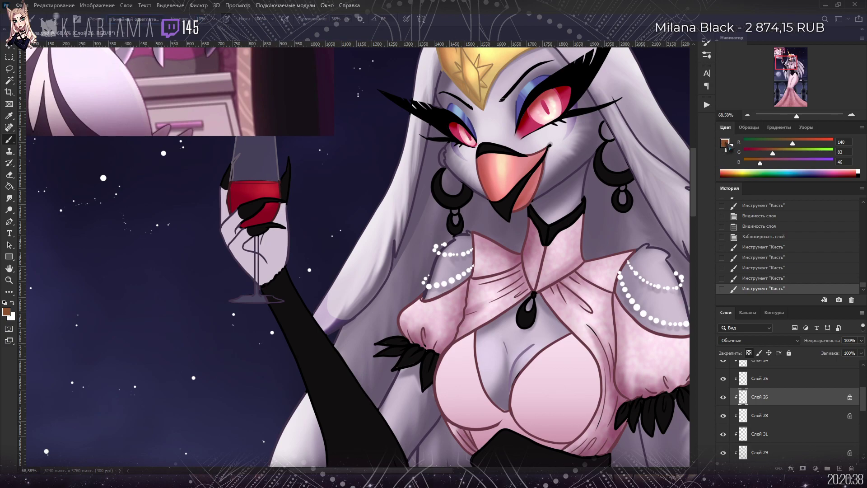
pyautogui.press('i')
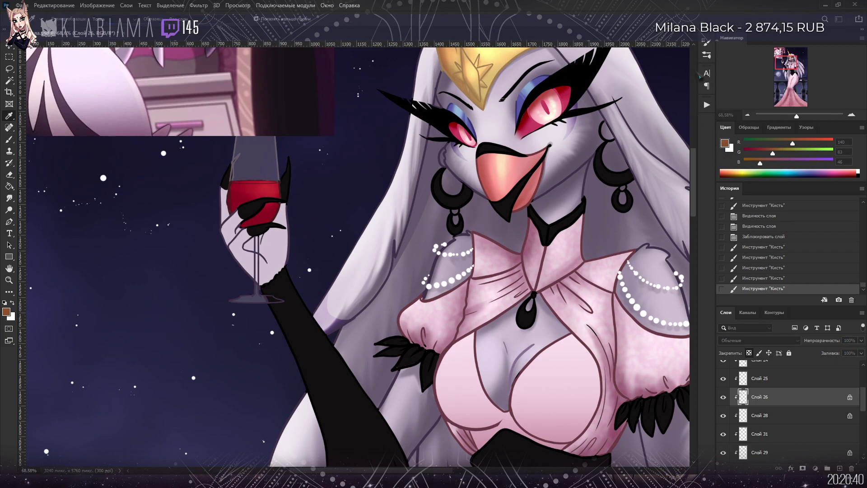
pyautogui.click(733, 86)
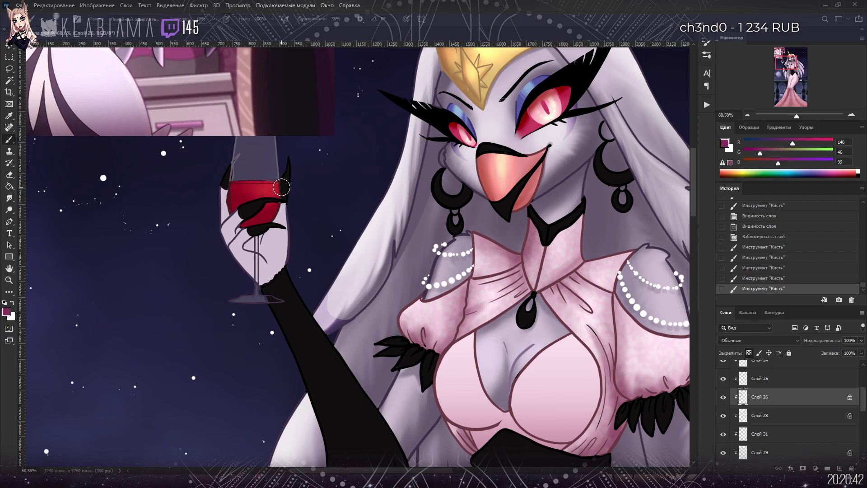
pyautogui.moveTo(231, 186); pyautogui.dragTo(287, 182)
pyautogui.moveTo(287, 181)
pyautogui.mouseDown()
pyautogui.moveTo(242, 186)
pyautogui.moveTo(272, 182)
pyautogui.mouseUp()
pyautogui.moveTo(263, 218); pyautogui.dragTo(263, 209)
pyautogui.moveTo(263, 208); pyautogui.dragTo(249, 189)
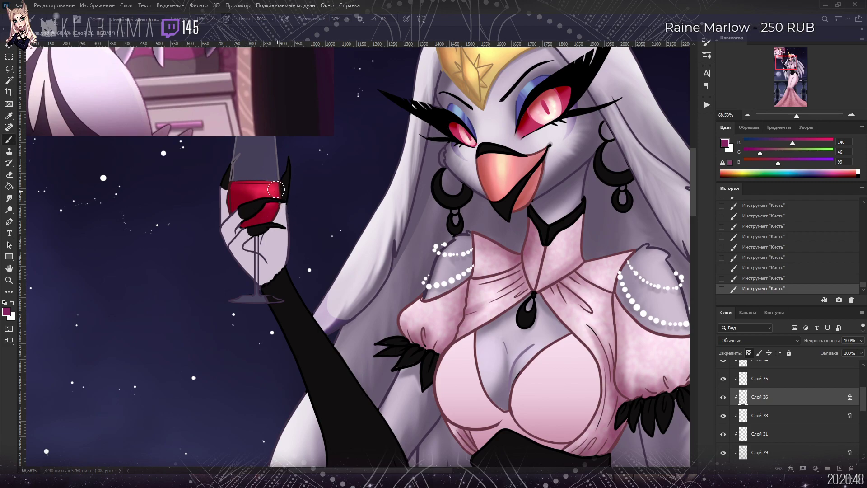
# Step: Change the brush's blending mode and deepen the wine's edges while adding bright red highlights to its centre
pyautogui.click(155, 84)
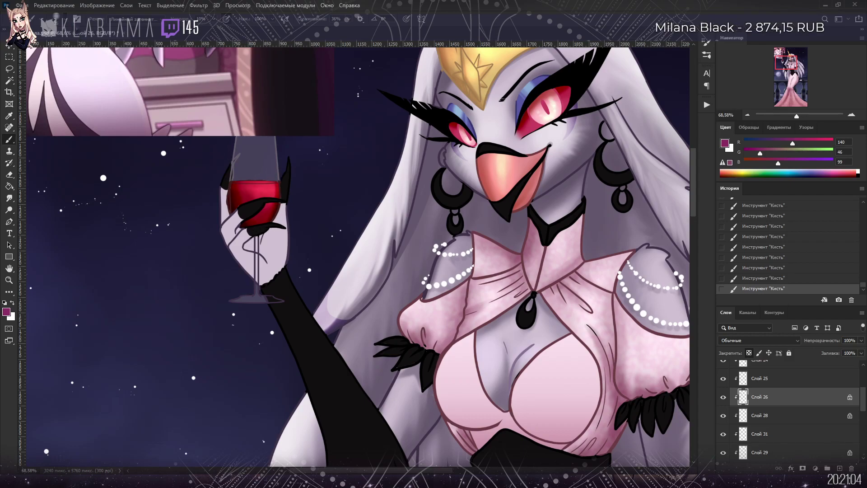
pyautogui.click(149, 19)
pyautogui.click(158, 120)
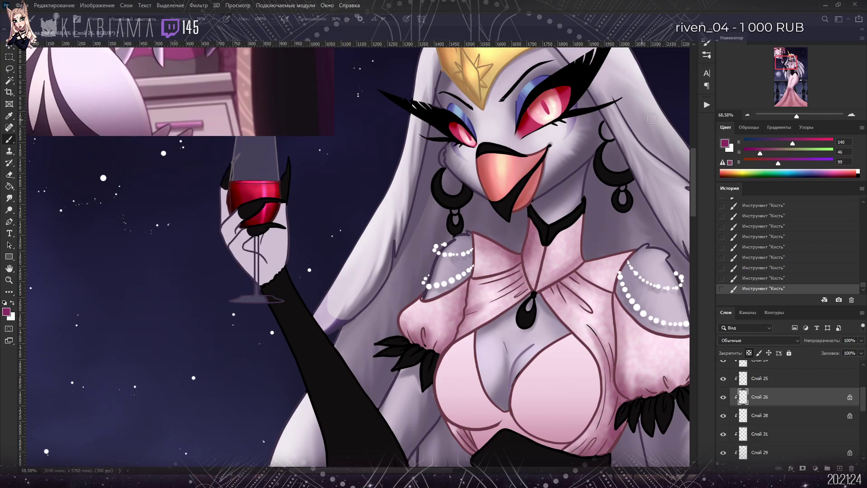
# Step: Adjust the wine's colour on layer Слой 26 with Hue/Saturation, shifting it towards magenta
pyautogui.moveTo(797, 117); pyautogui.dragTo(791, 119)
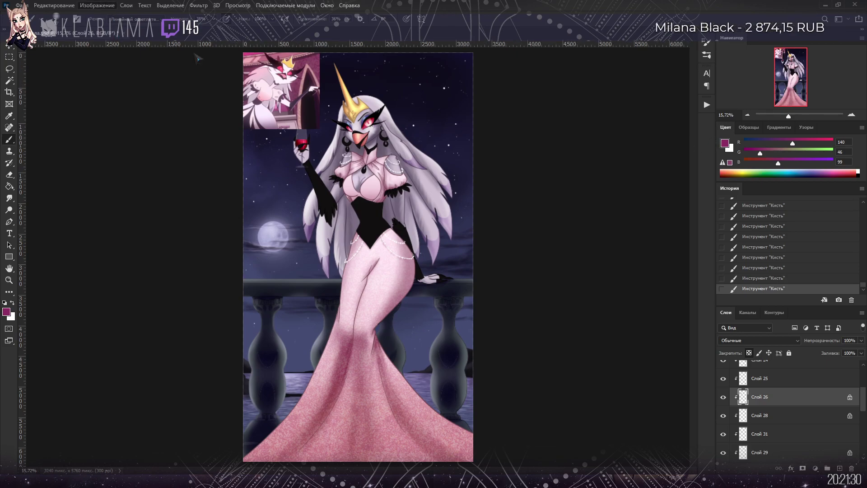
pyautogui.press('i')
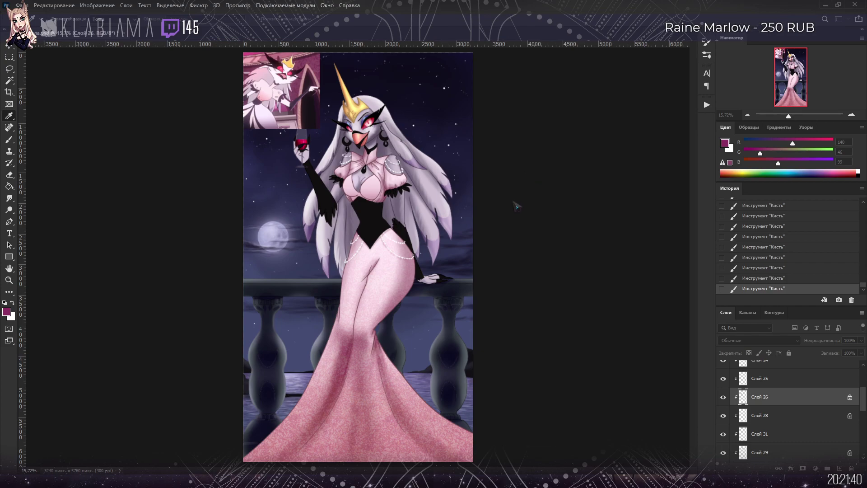
pyautogui.click(631, 108)
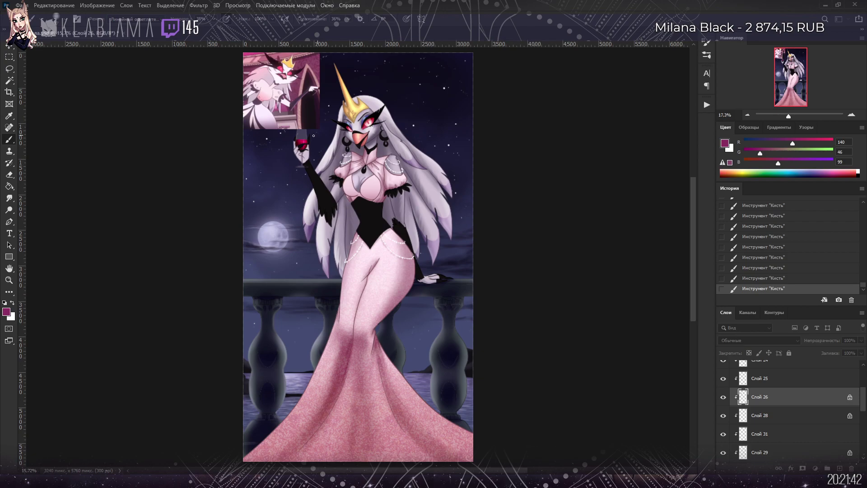
pyautogui.scroll(6, 294, 139)
pyautogui.scroll(-2, 390, 157)
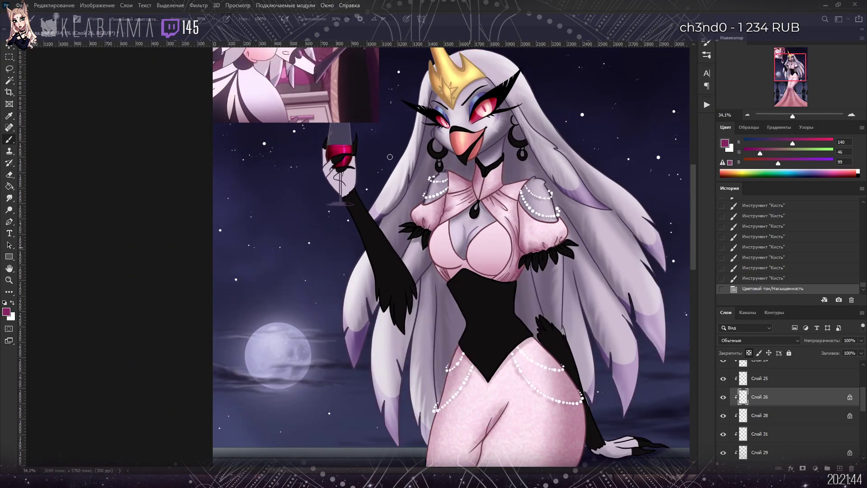
# Step: Check layer Слой 25 by repeatedly toggling its visibility and loading its contents as a selection, then delete the layer
pyautogui.click(753, 383)
pyautogui.click(724, 379)
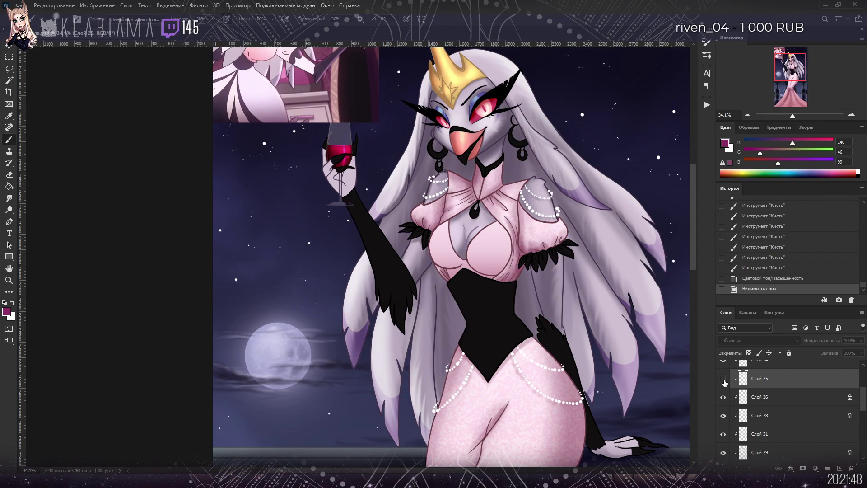
pyautogui.click(724, 379)
pyautogui.moveTo(792, 76); pyautogui.dragTo(796, 80)
pyautogui.click(724, 379)
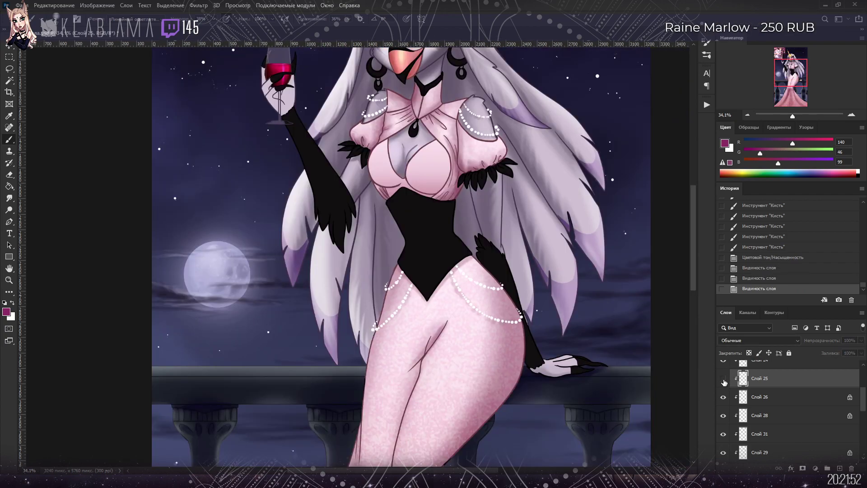
pyautogui.click(724, 380)
pyautogui.moveTo(793, 116); pyautogui.dragTo(790, 117)
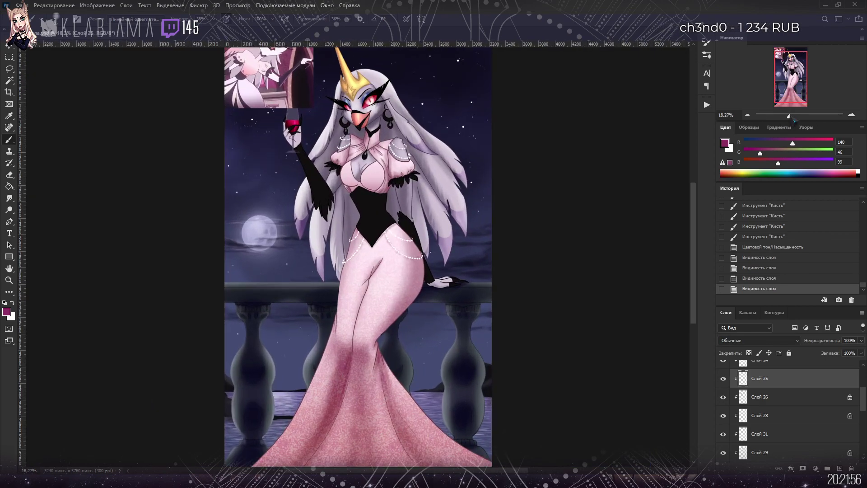
pyautogui.click(723, 381)
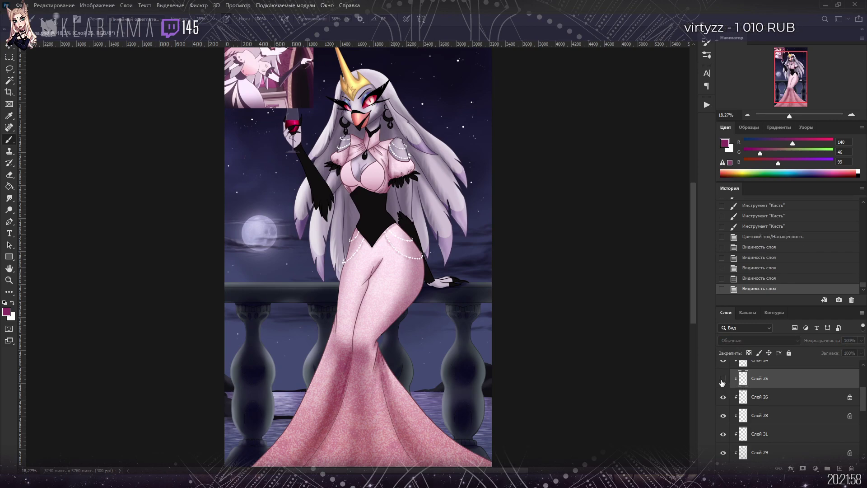
pyautogui.click(723, 381)
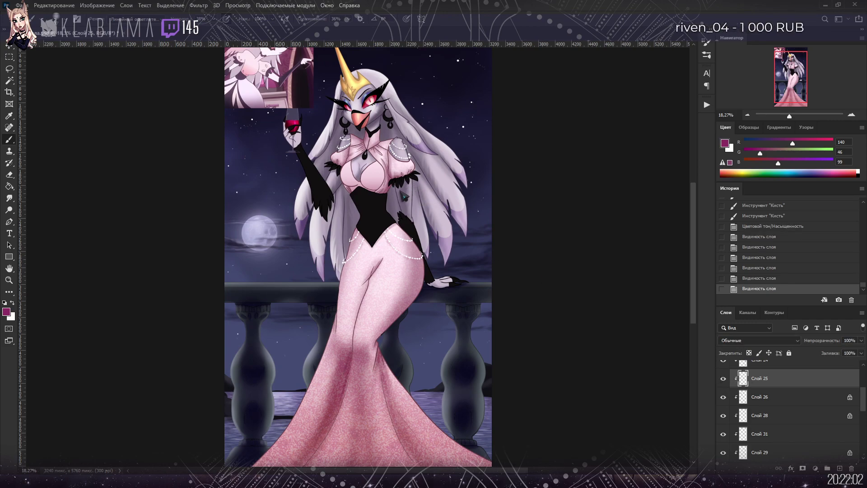
pyautogui.keyDown('ctrl'); pyautogui.click(743, 378); pyautogui.keyUp('ctrl')
pyautogui.click(724, 378)
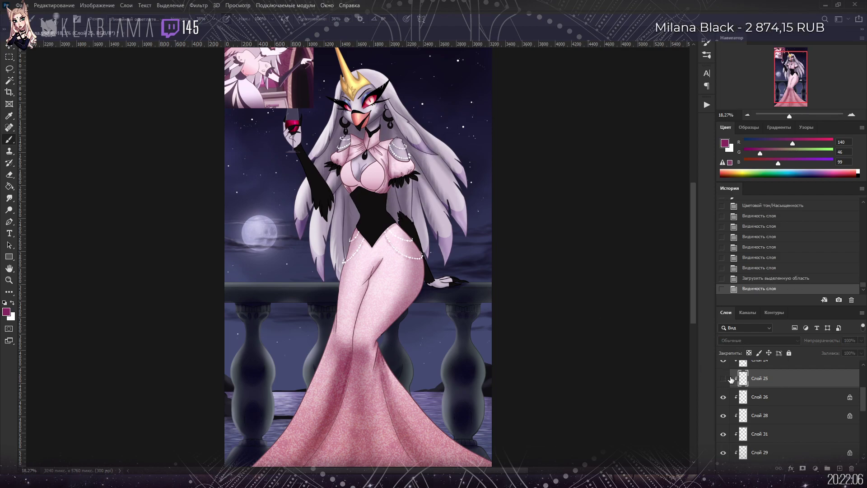
pyautogui.click(725, 379)
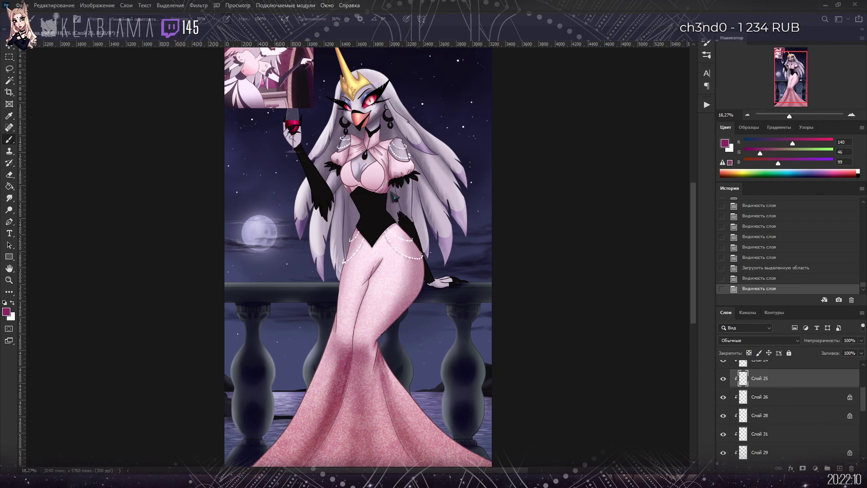
pyautogui.hotkey('ctrl', 'e')
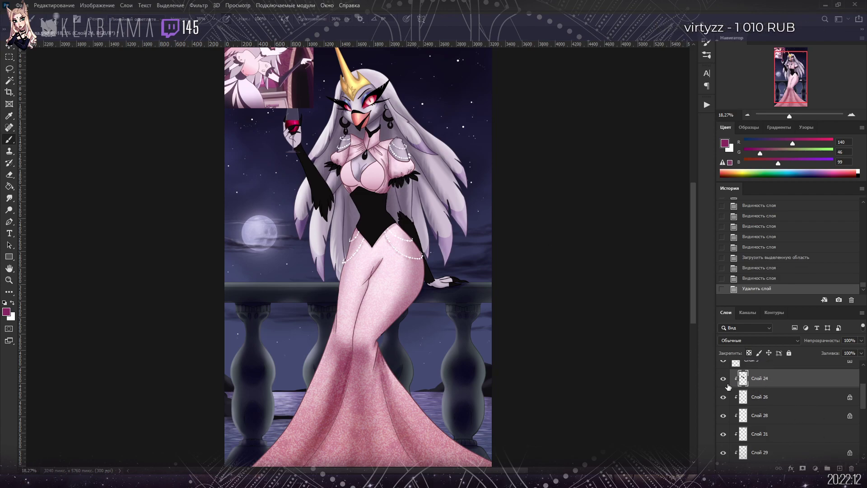
# Step: Check the black clothing layer Слой 24 by toggling its visibility, then lock its transparent pixels
pyautogui.click(724, 380)
pyautogui.click(723, 380)
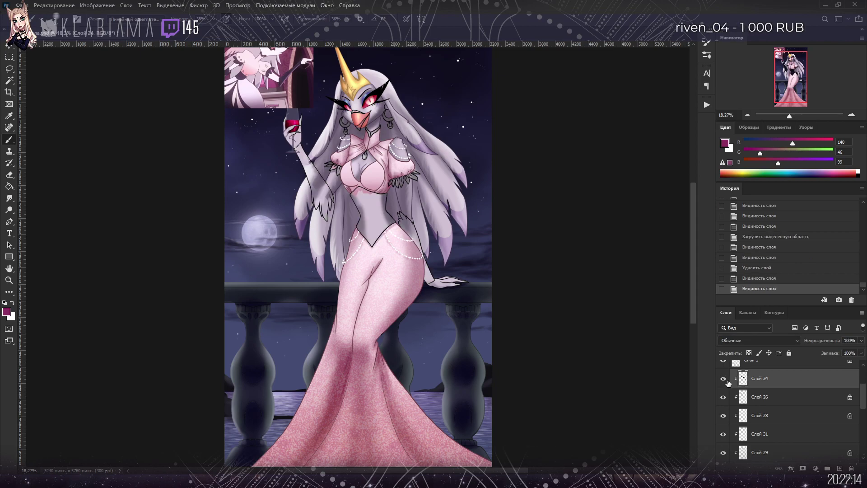
pyautogui.click(750, 353)
# Step: Set the paint colour to R 41, G 30, B 36 and brush soft lighter tones over the black corset and both gloves
pyautogui.scroll(7, 455, 128)
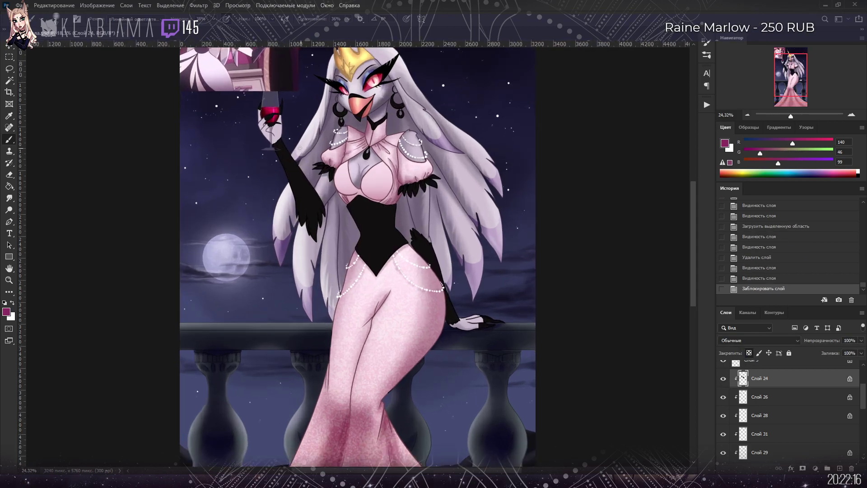
pyautogui.press('i')
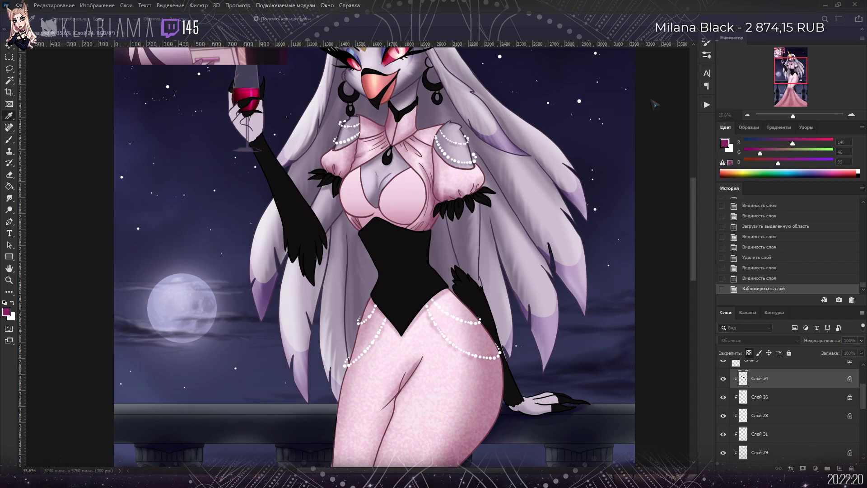
pyautogui.click(711, 86)
pyautogui.hotkey('shift', 'alt', 'n')
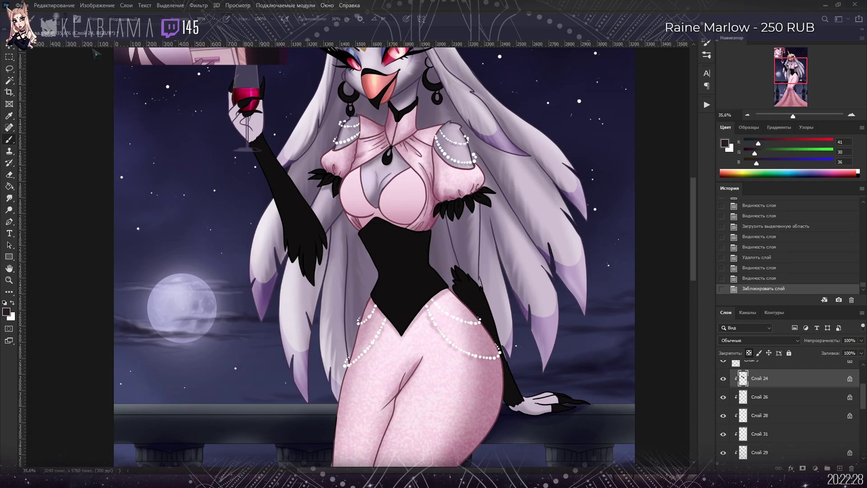
pyautogui.moveTo(419, 227)
pyautogui.mouseDown()
pyautogui.moveTo(415, 278)
pyautogui.moveTo(436, 310)
pyautogui.mouseUp()
pyautogui.moveTo(413, 279); pyautogui.dragTo(434, 311)
pyautogui.moveTo(417, 227)
pyautogui.mouseDown()
pyautogui.moveTo(414, 255)
pyautogui.moveTo(432, 309)
pyautogui.mouseUp()
pyautogui.moveTo(418, 231); pyautogui.dragTo(420, 300)
pyautogui.moveTo(417, 228)
pyautogui.mouseDown()
pyautogui.moveTo(412, 256)
pyautogui.moveTo(437, 315)
pyautogui.mouseUp()
pyautogui.moveTo(474, 282); pyautogui.dragTo(512, 384)
pyautogui.moveTo(475, 280); pyautogui.dragTo(519, 392)
pyautogui.moveTo(252, 138)
pyautogui.mouseDown()
pyautogui.moveTo(294, 187)
pyautogui.moveTo(315, 262)
pyautogui.mouseUp()
pyautogui.moveTo(264, 141)
pyautogui.mouseDown()
pyautogui.moveTo(332, 279)
pyautogui.moveTo(317, 262)
pyautogui.mouseUp()
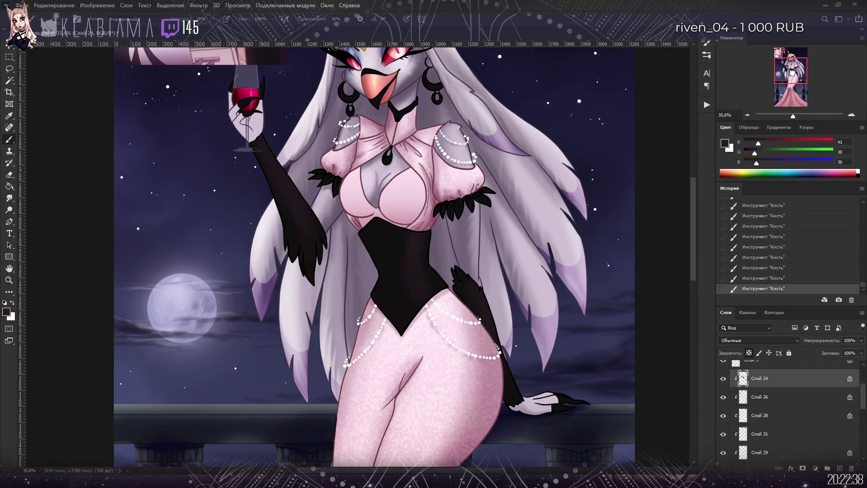
# Step: Set the paint colour to a muted mauve (R 103, G 77, B 92) for highlighting the black clothing on Слой 24
pyautogui.moveTo(792, 72); pyautogui.dragTo(794, 67)
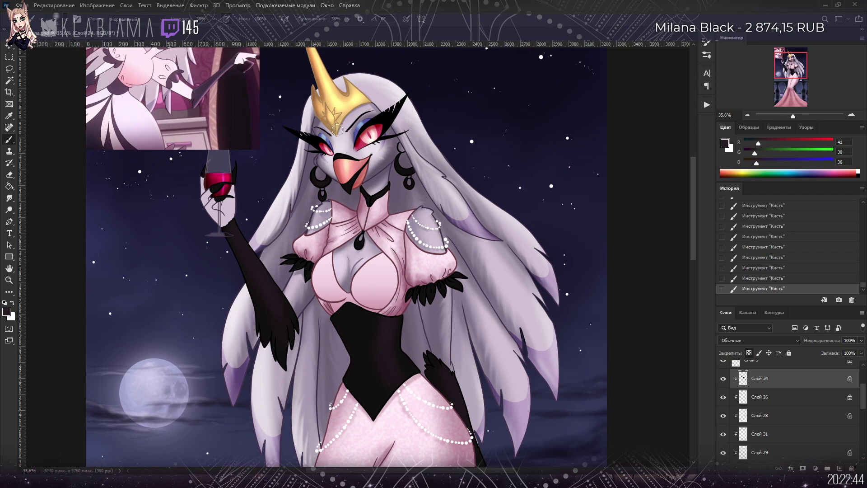
pyautogui.press('i')
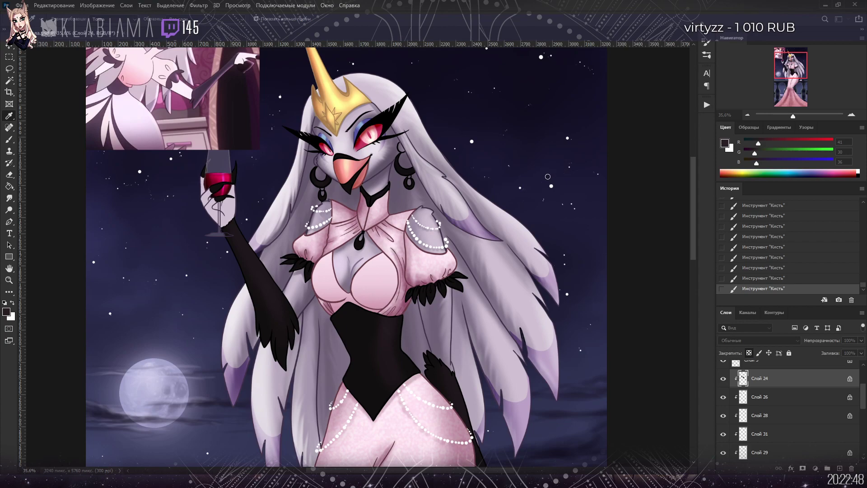
pyautogui.click(727, 86)
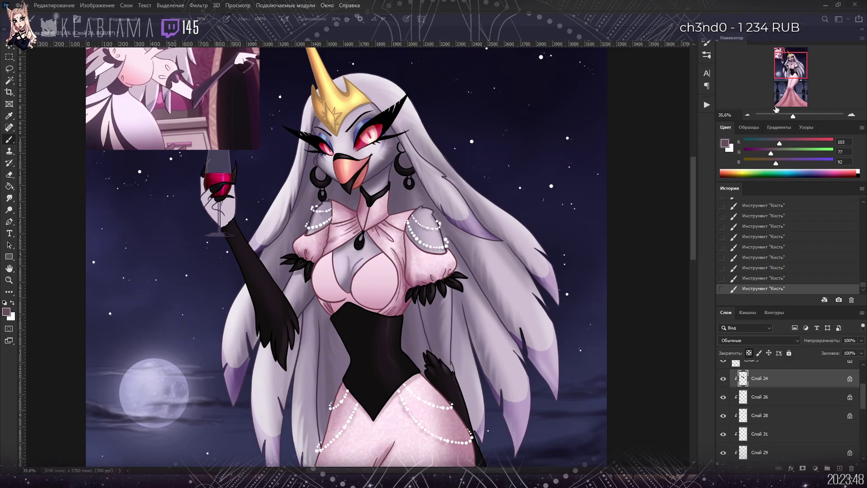
# Step: Compare the black clothing with and without the last highlight stroke by undoing and restoring it
pyautogui.moveTo(793, 65); pyautogui.dragTo(796, 72)
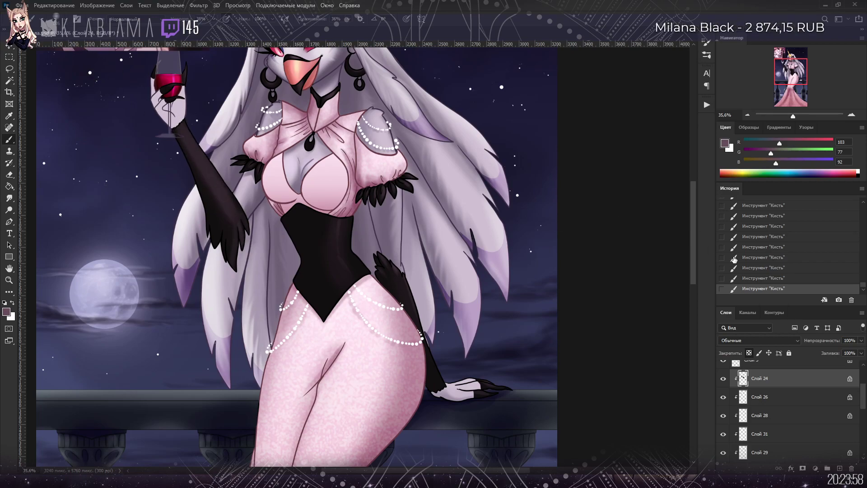
pyautogui.hotkey('ctrl', 'z')
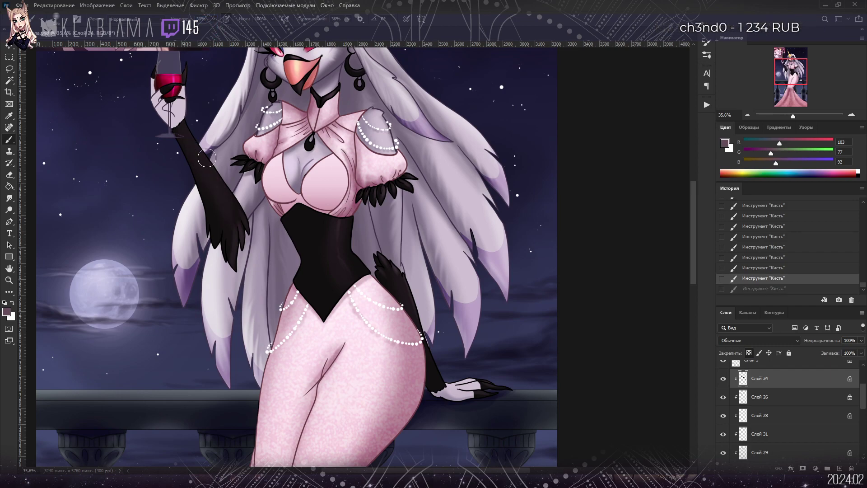
pyautogui.hotkey('ctrl', 'shift', 'z')
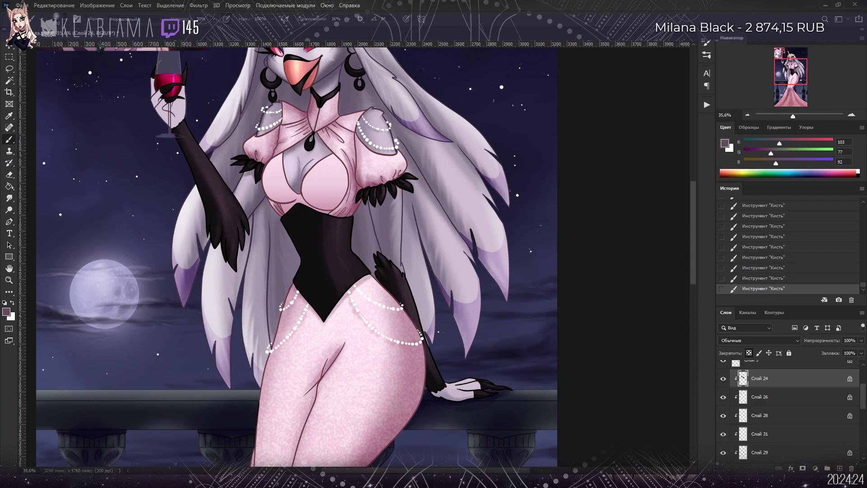
# Step: Set the paint colour to pure black (R 0, G 0, B 0) and check the whole figure
pyautogui.keyDown('alt'); pyautogui.click(305, 229); pyautogui.keyUp('alt')
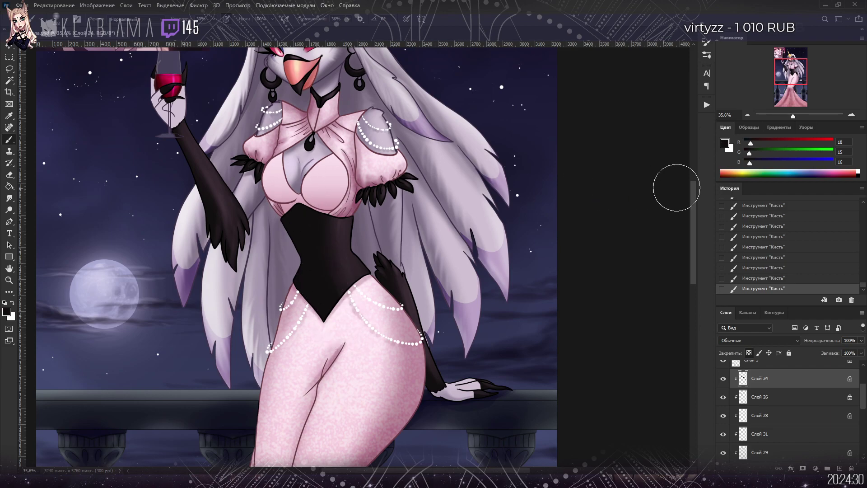
pyautogui.click(859, 175)
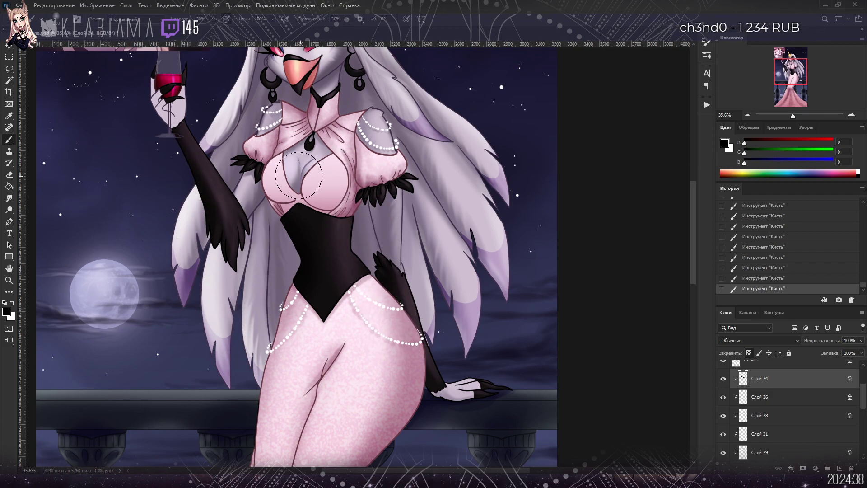
pyautogui.moveTo(795, 116); pyautogui.dragTo(793, 117)
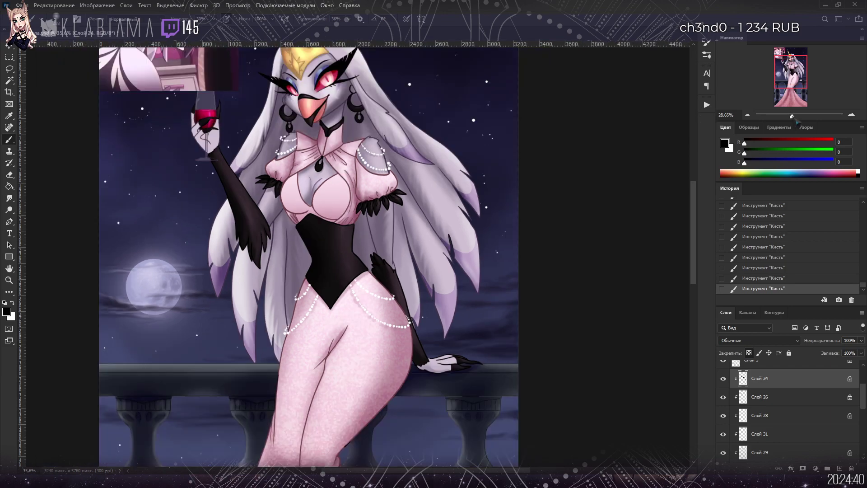
pyautogui.scroll(-2, 394, 272)
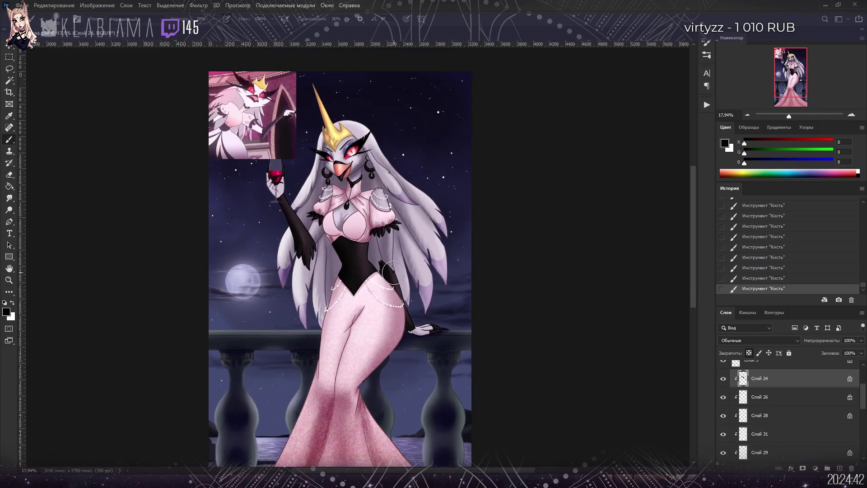
# Step: Select the line-art layer Слой 3 and check its contents by toggling its visibility
pyautogui.scroll(2, 783, 419)
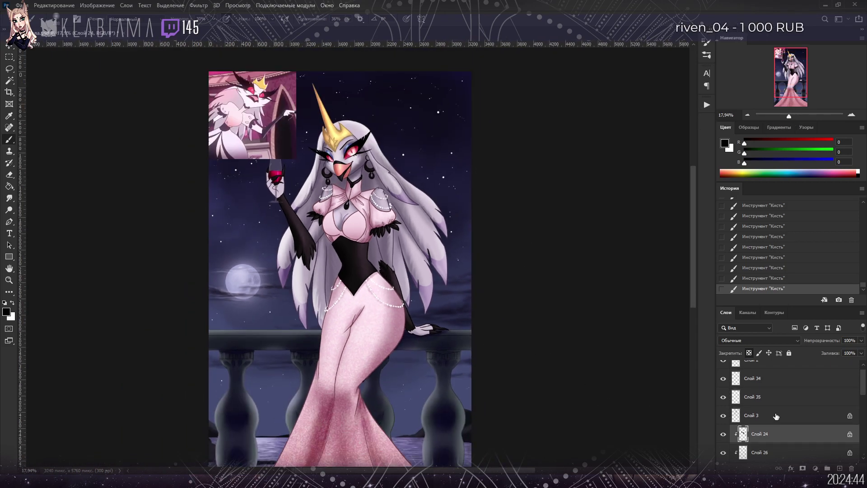
pyautogui.click(743, 418)
pyautogui.click(722, 417)
pyautogui.click(723, 417)
# Step: Sample a light pink (R 250, G 216, B 234) from the dress and brush it over the fold lines and outlines around the thighs and knees
pyautogui.scroll(4, 348, 284)
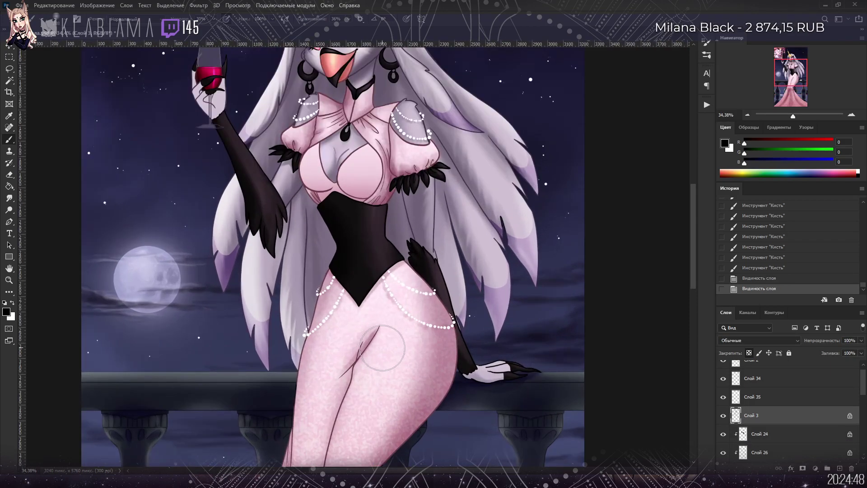
pyautogui.keyDown('alt'); pyautogui.click(387, 357); pyautogui.keyUp('alt')
pyautogui.moveTo(385, 360); pyautogui.dragTo(380, 364)
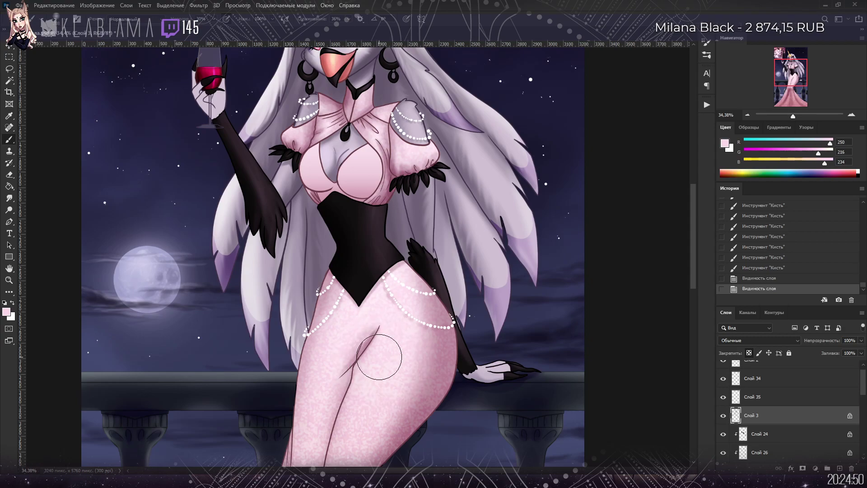
pyautogui.moveTo(798, 75); pyautogui.dragTo(798, 86)
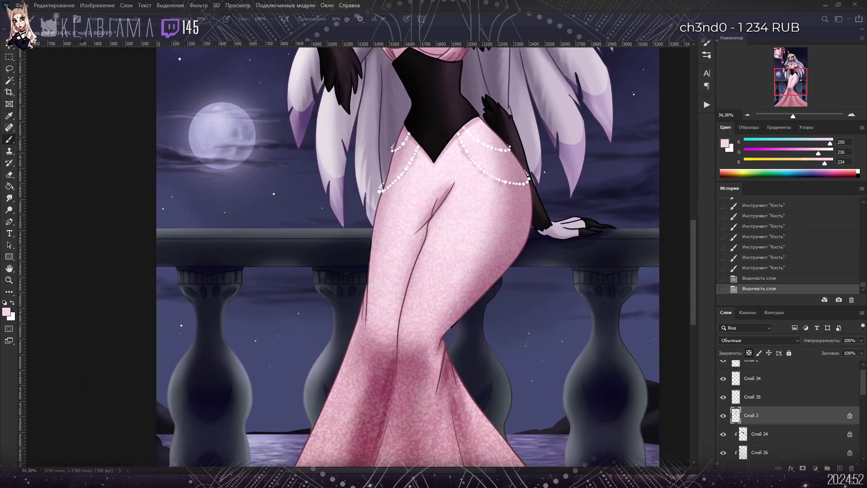
pyautogui.moveTo(435, 218); pyautogui.dragTo(397, 329)
pyautogui.moveTo(451, 188); pyautogui.dragTo(397, 273)
pyautogui.moveTo(440, 220)
pyautogui.mouseDown()
pyautogui.moveTo(395, 339)
pyautogui.moveTo(373, 426)
pyautogui.mouseUp()
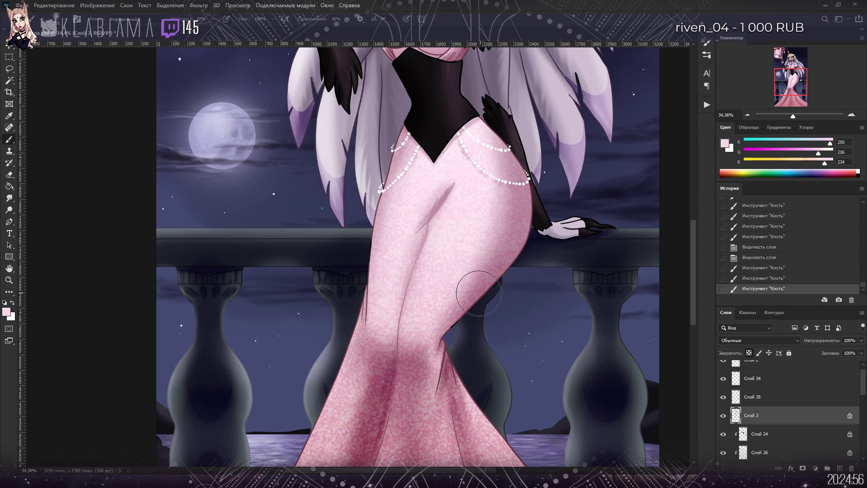
pyautogui.moveTo(485, 277); pyautogui.dragTo(445, 333)
pyautogui.moveTo(379, 243)
pyautogui.mouseDown()
pyautogui.moveTo(387, 202)
pyautogui.moveTo(368, 317)
pyautogui.mouseUp()
pyautogui.moveTo(373, 270)
pyautogui.mouseDown()
pyautogui.moveTo(353, 360)
pyautogui.moveTo(368, 262)
pyautogui.moveTo(319, 385)
pyautogui.mouseUp()
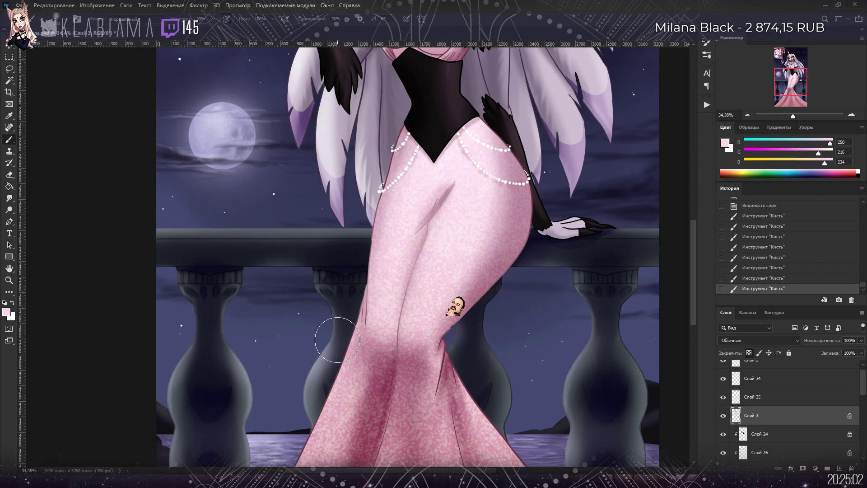
# Step: Sample a deeper pink (R 225, G 169, B 185) and recolour the outlines and fold lines of the flared lower skirt
pyautogui.scroll(-5, 681, 125)
pyautogui.hscroll(4, 425, 245)
pyautogui.keyDown('alt'); pyautogui.click(201, 257); pyautogui.keyUp('alt')
pyautogui.moveTo(229, 146)
pyautogui.mouseDown()
pyautogui.moveTo(175, 276)
pyautogui.moveTo(99, 366)
pyautogui.mouseUp()
pyautogui.moveTo(209, 215); pyautogui.dragTo(41, 445)
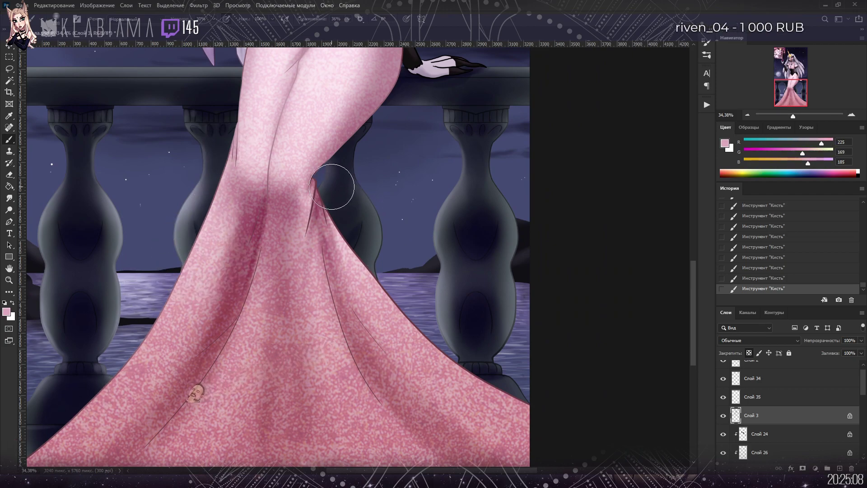
pyautogui.moveTo(335, 180); pyautogui.dragTo(559, 418)
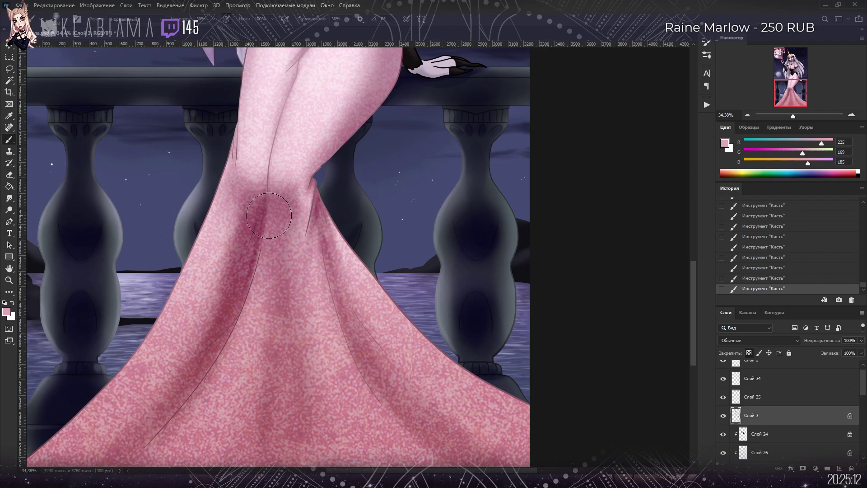
# Step: Sample the feather hair colour and darken it to R 91, G 79, B 99 for recolouring the hair line art
pyautogui.moveTo(795, 93); pyautogui.dragTo(790, 83)
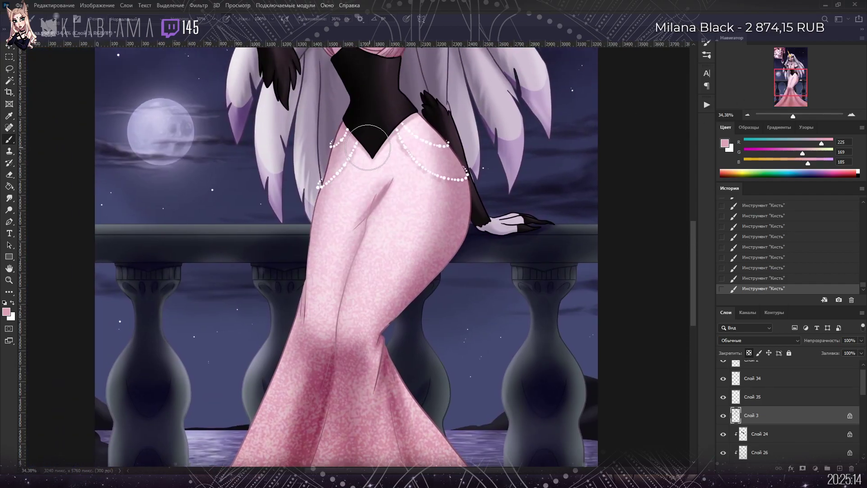
pyautogui.keyDown('alt'); pyautogui.click(454, 88); pyautogui.keyUp('alt')
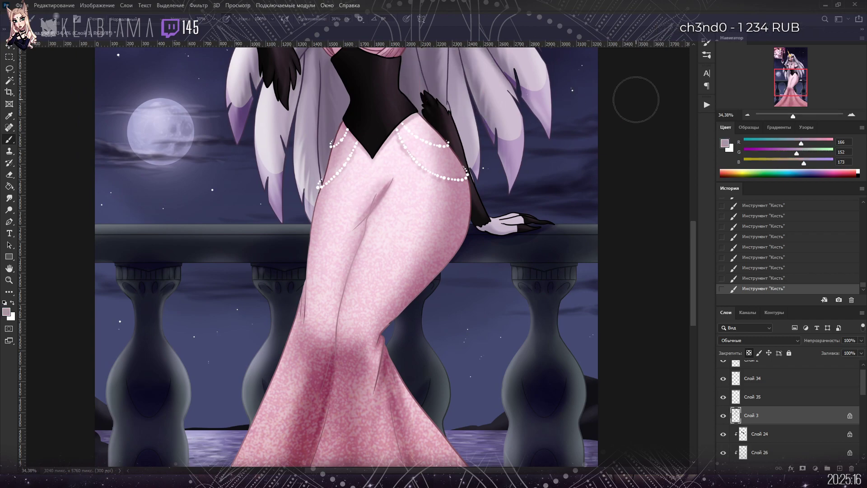
pyautogui.moveTo(793, 86); pyautogui.dragTo(791, 65)
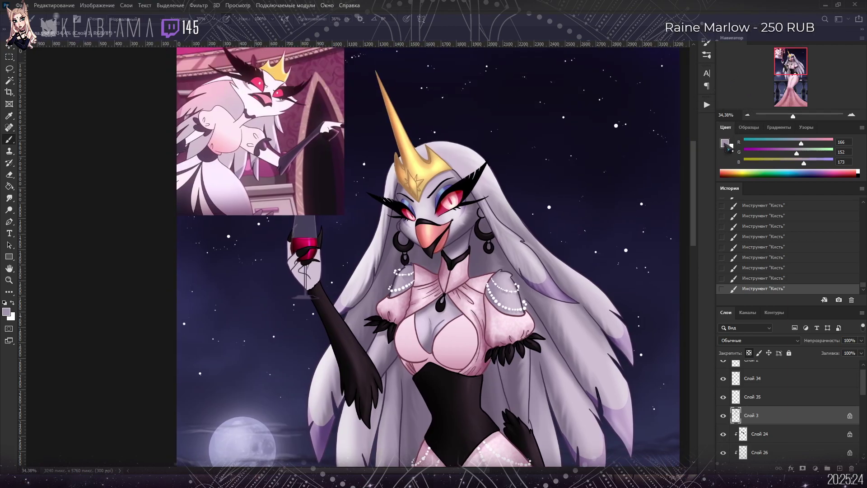
pyautogui.press('i')
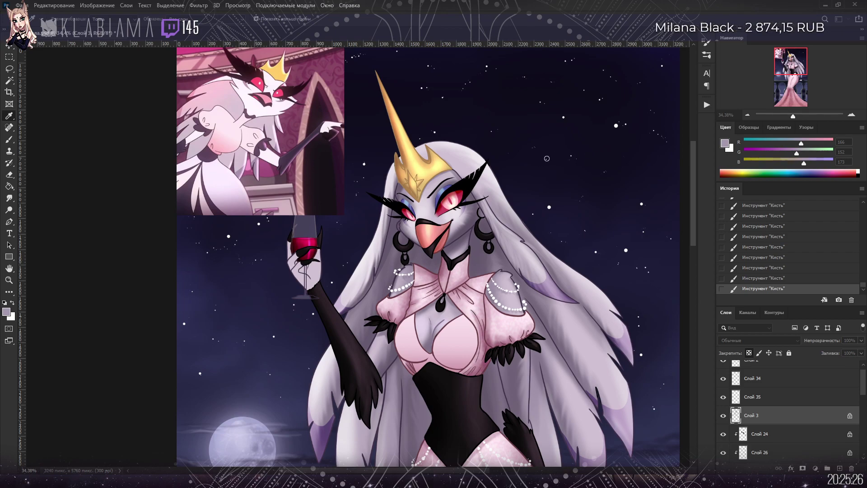
pyautogui.click(739, 87)
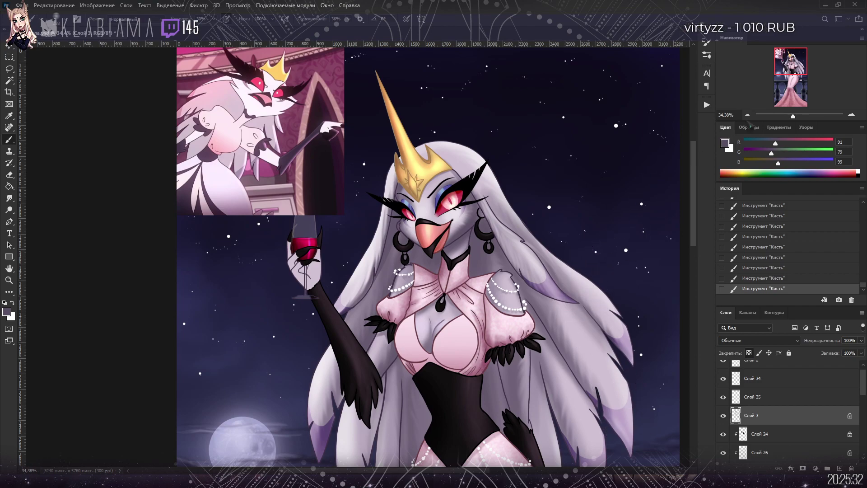
pyautogui.moveTo(766, 273); pyautogui.dragTo(731, 211)
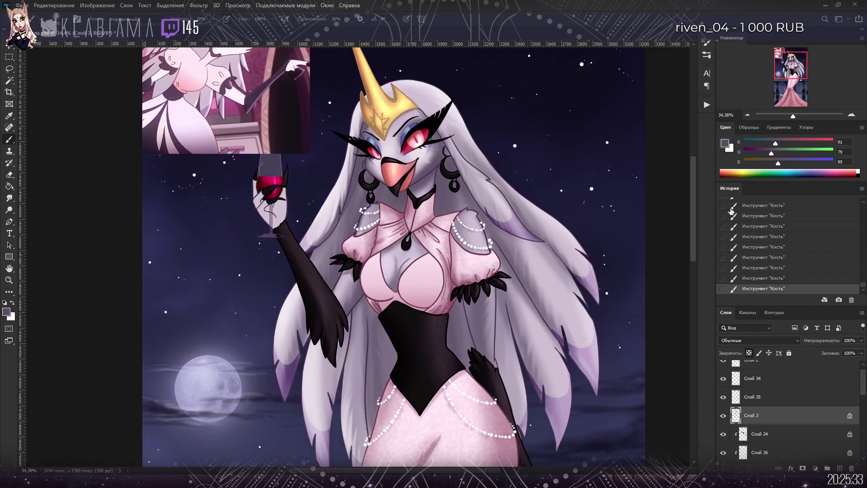
# Step: Check layers Слой 35 and Слой 3 by toggling the visibility of each one
pyautogui.click(723, 397)
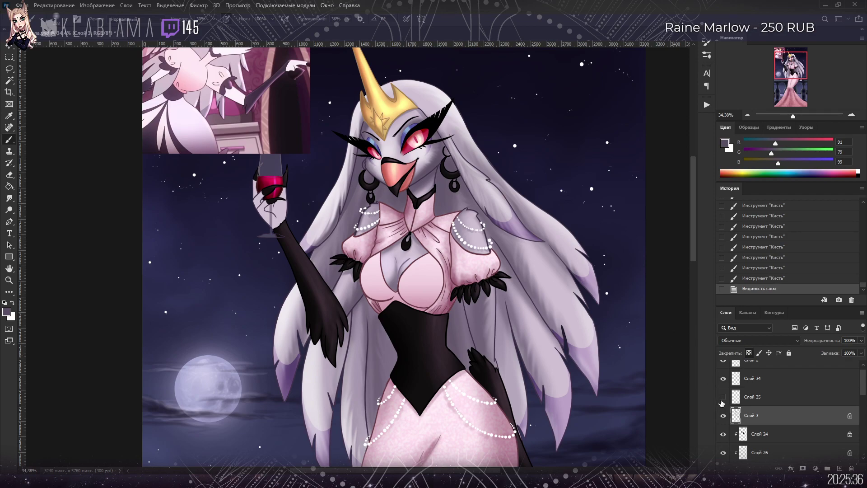
pyautogui.click(724, 397)
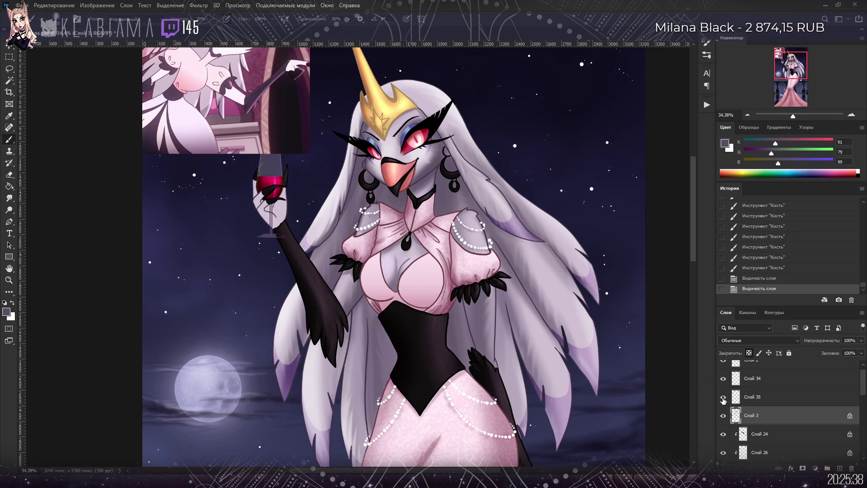
pyautogui.click(724, 416)
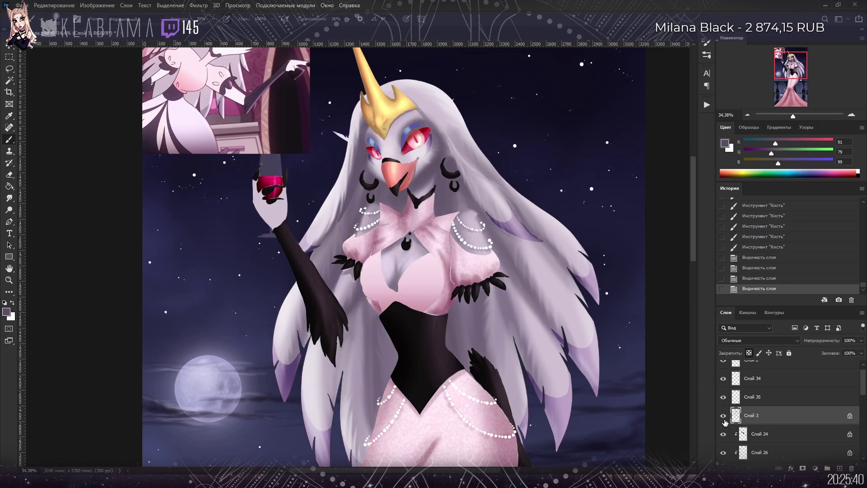
pyautogui.click(723, 416)
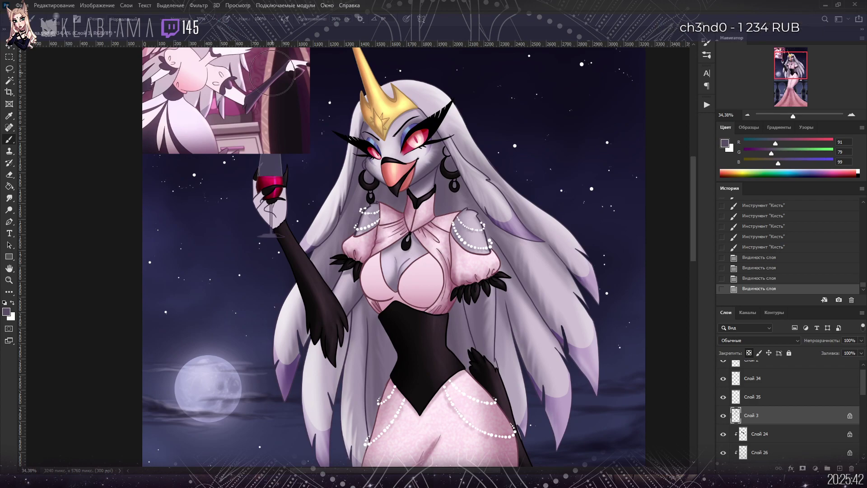
# Step: Set the paint colour to R 100, G 88, B 109 and brush over the line art of the right-hand feather hair on Слой 3
pyautogui.click(679, 261)
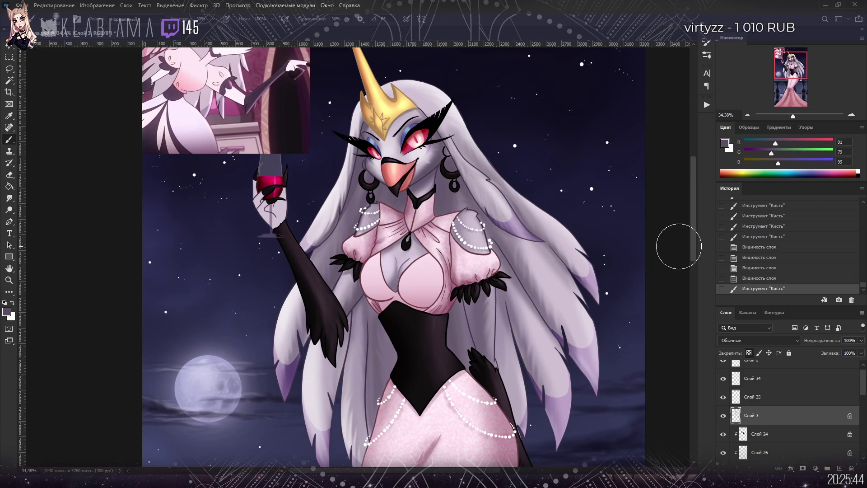
pyautogui.click(727, 143)
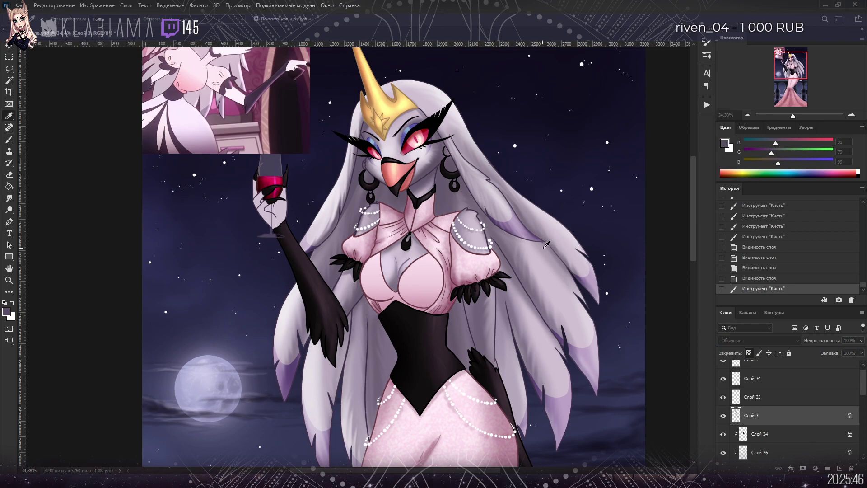
pyautogui.click(709, 87)
pyautogui.moveTo(518, 198); pyautogui.dragTo(536, 214)
pyautogui.moveTo(485, 143)
pyautogui.mouseDown()
pyautogui.moveTo(589, 324)
pyautogui.moveTo(594, 357)
pyautogui.mouseUp()
pyautogui.moveTo(537, 312); pyautogui.dragTo(555, 452)
pyautogui.moveTo(518, 296); pyautogui.dragTo(541, 389)
pyautogui.moveTo(484, 312); pyautogui.dragTo(497, 332)
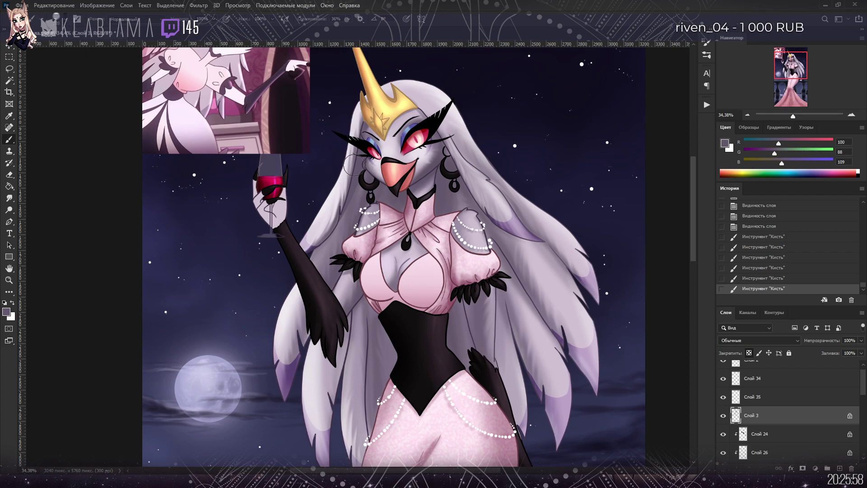
# Step: Recolour the hair outline beside the left eye, undo the last stroke, and brush over the inner lines of the right-hand feathers
pyautogui.moveTo(337, 196); pyautogui.dragTo(352, 165)
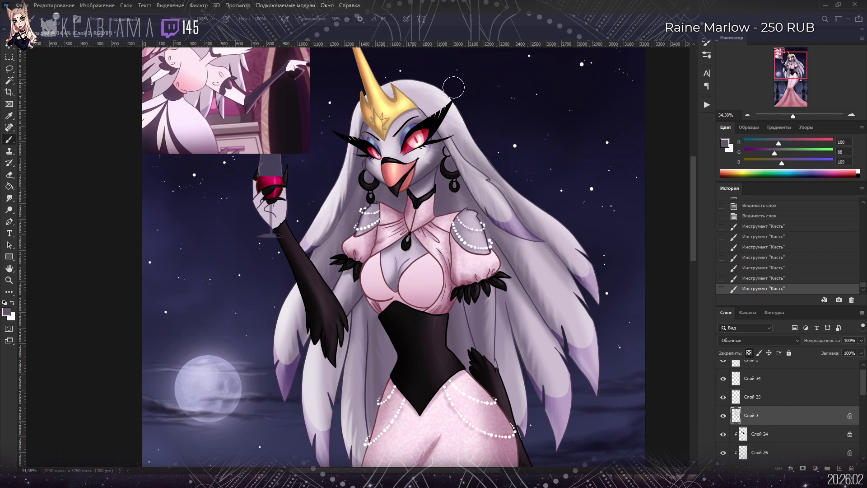
pyautogui.hotkey('ctrl', 'z')
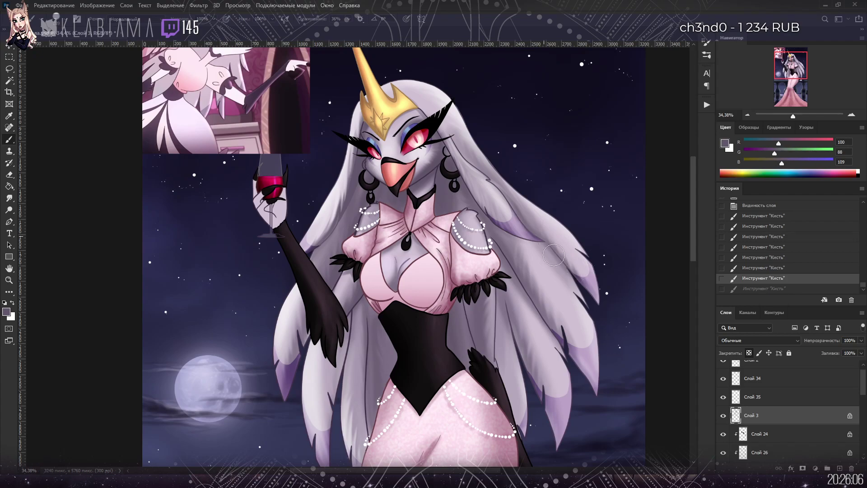
pyautogui.moveTo(539, 403); pyautogui.dragTo(505, 295)
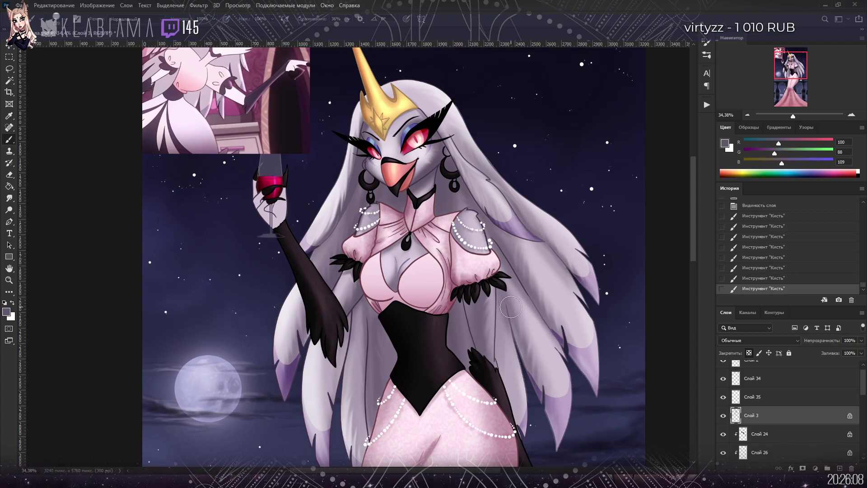
pyautogui.moveTo(509, 250); pyautogui.dragTo(493, 223)
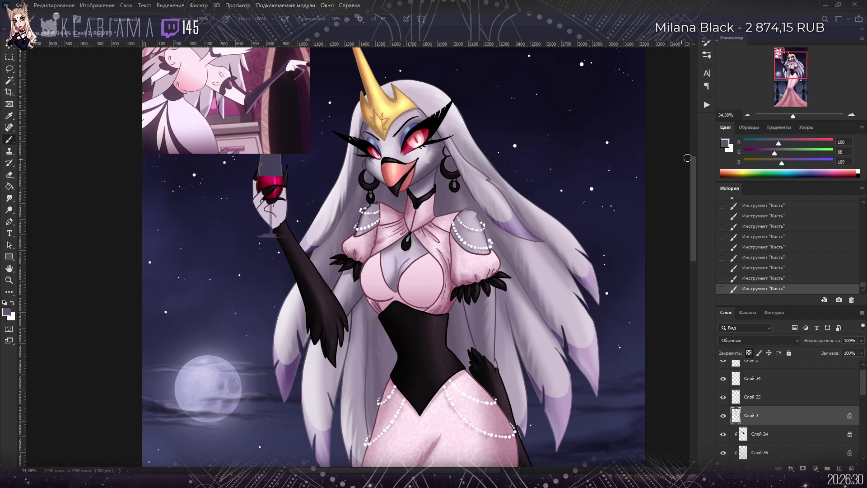
# Step: Compare the line art on Слой 3 with and without the last brush stroke by stepping back and restoring it
pyautogui.click(791, 71)
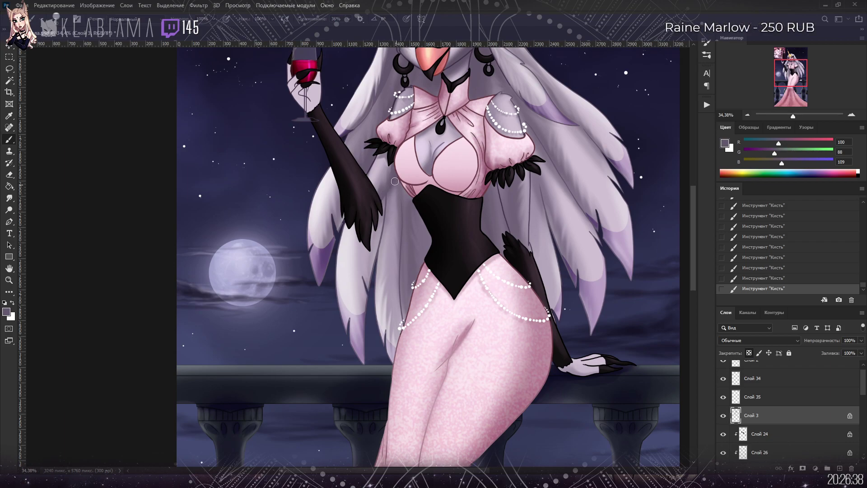
pyautogui.click(752, 279)
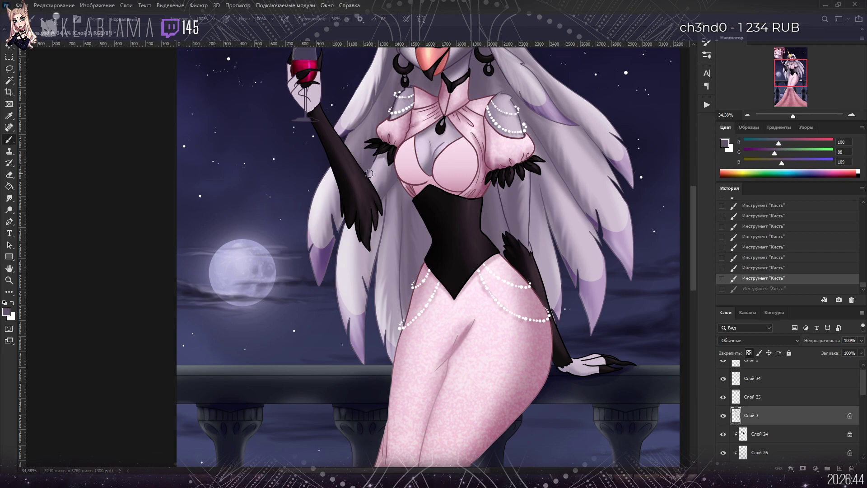
pyautogui.hotkey('ctrl', 'shift', 'z')
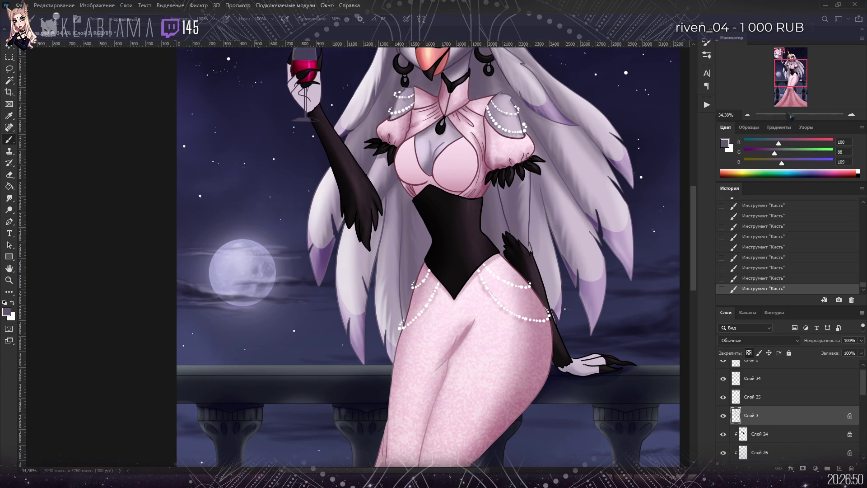
# Step: Try recolouring the dress outline at the left hip with R 210, G 178, B 190, and undo the last brush stroke
pyautogui.moveTo(792, 69); pyautogui.dragTo(791, 63)
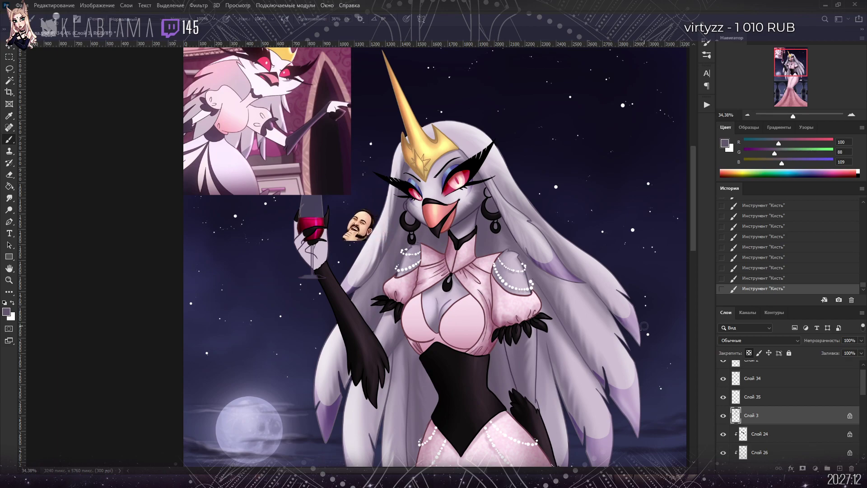
pyautogui.moveTo(795, 64); pyautogui.dragTo(798, 72)
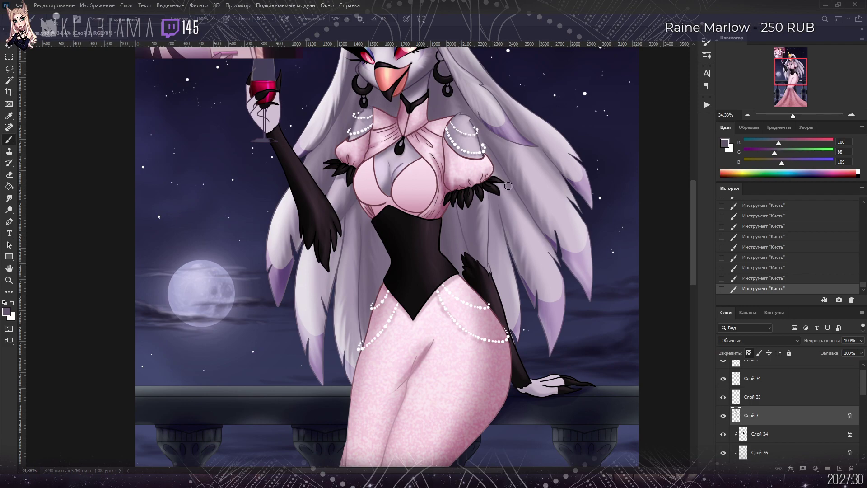
pyautogui.press('i')
pyautogui.press('b')
pyautogui.keyDown('alt'); pyautogui.click(379, 289); pyautogui.keyUp('alt')
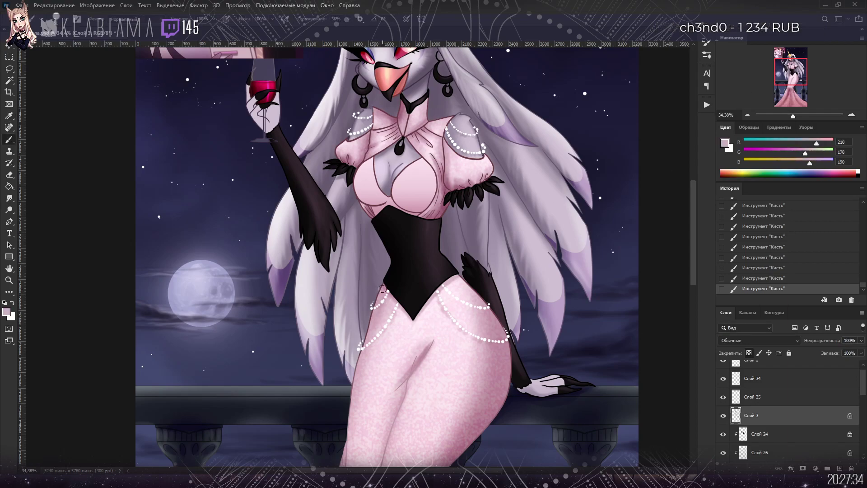
pyautogui.click(753, 281)
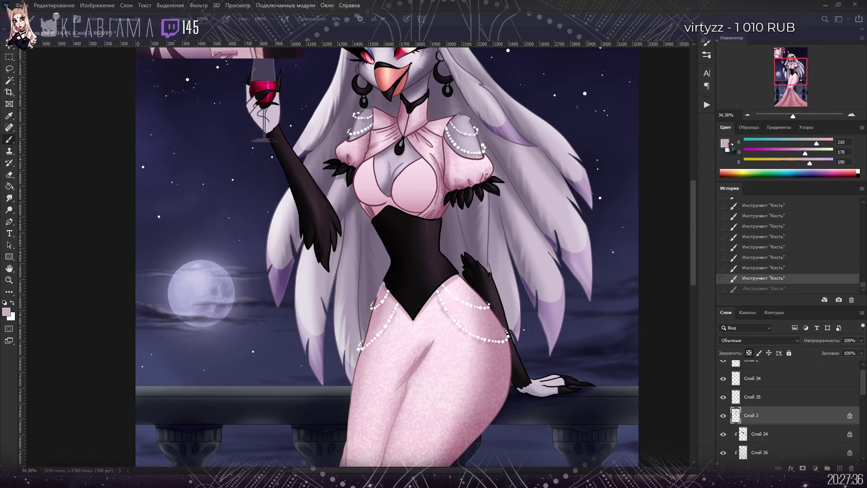
# Step: Brush the left dress outline on Слой 3 with R 174, G 143, B 154, and the black right forearm's edge with R 29, G 22, B 25
pyautogui.press('i')
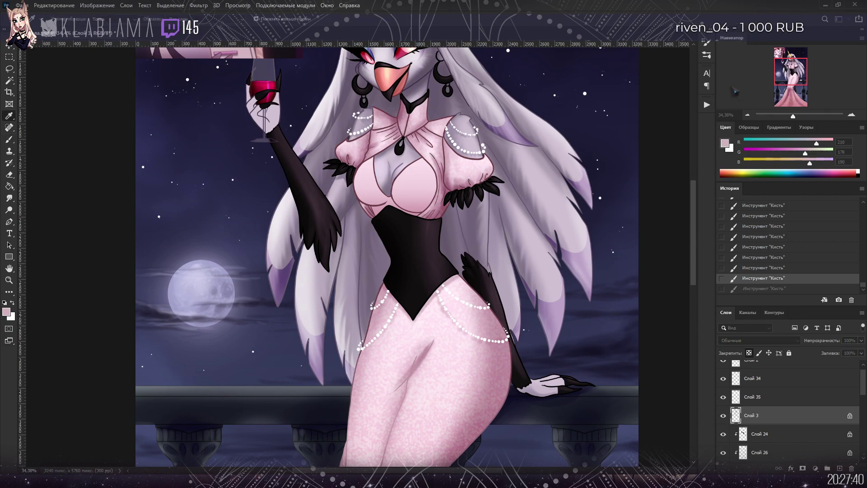
pyautogui.press('b')
pyautogui.keyDown('alt'); pyautogui.click(389, 267); pyautogui.keyUp('alt')
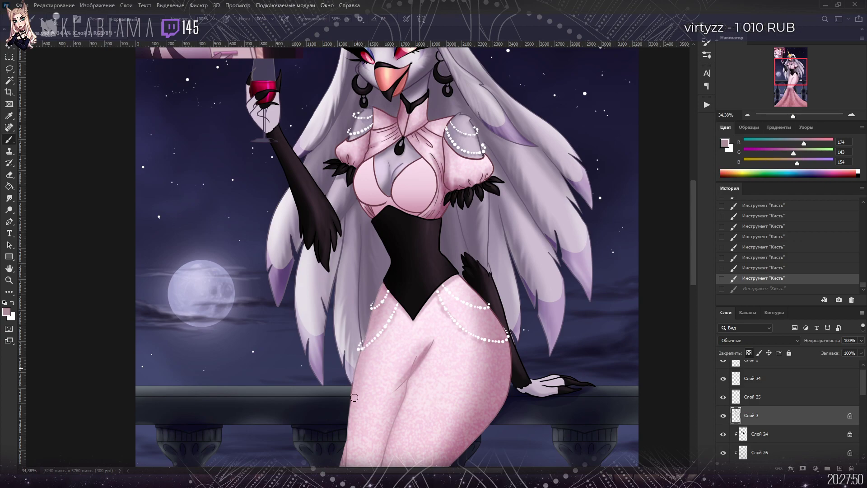
pyautogui.click(367, 345)
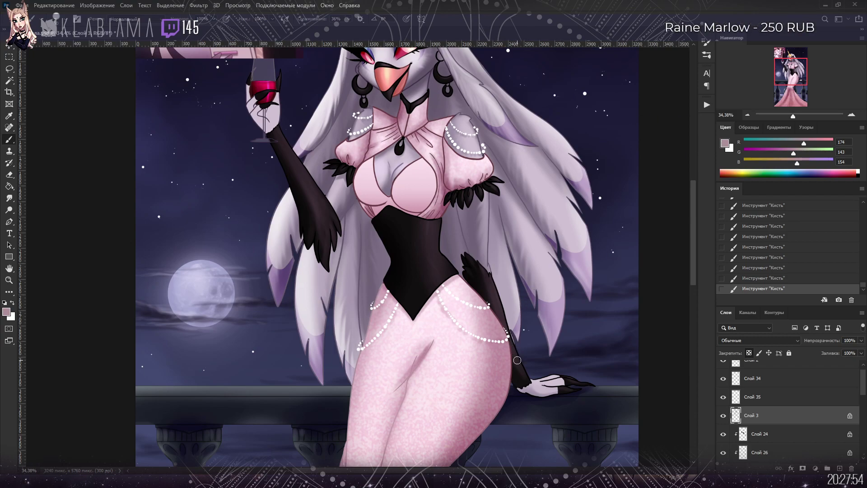
pyautogui.keyDown('alt'); pyautogui.click(517, 360); pyautogui.keyUp('alt')
pyautogui.keyDown('alt'); pyautogui.click(527, 378); pyautogui.keyUp('alt')
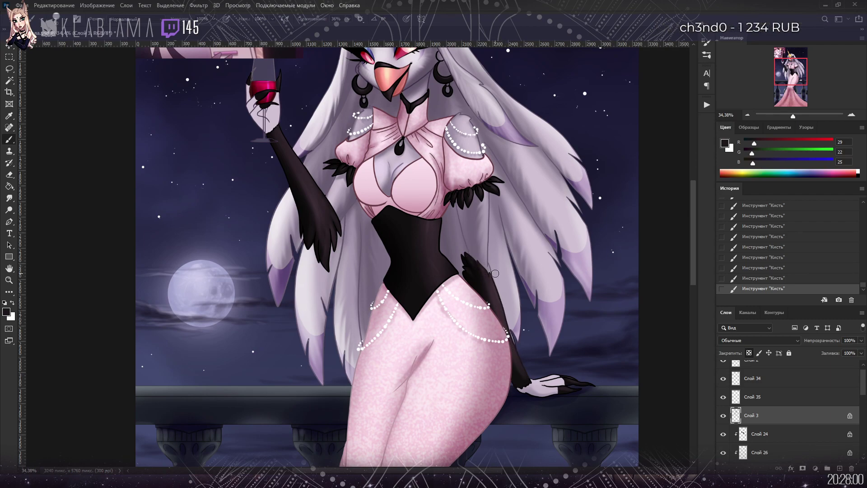
# Step: Set the paint colour to R 152, G 99, B 118 and brush over the pink bodice's line art on Слой 3
pyautogui.press('i')
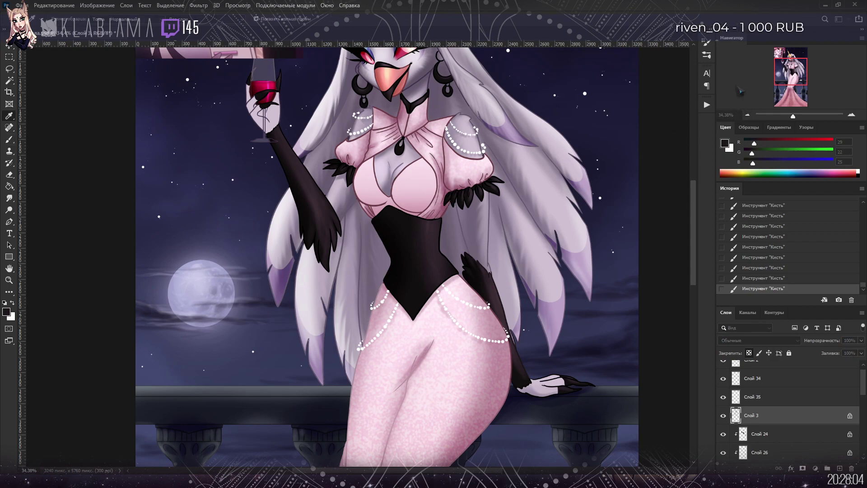
pyautogui.click(741, 92)
pyautogui.moveTo(429, 156)
pyautogui.mouseDown()
pyautogui.moveTo(396, 182)
pyautogui.moveTo(395, 197)
pyautogui.mouseUp()
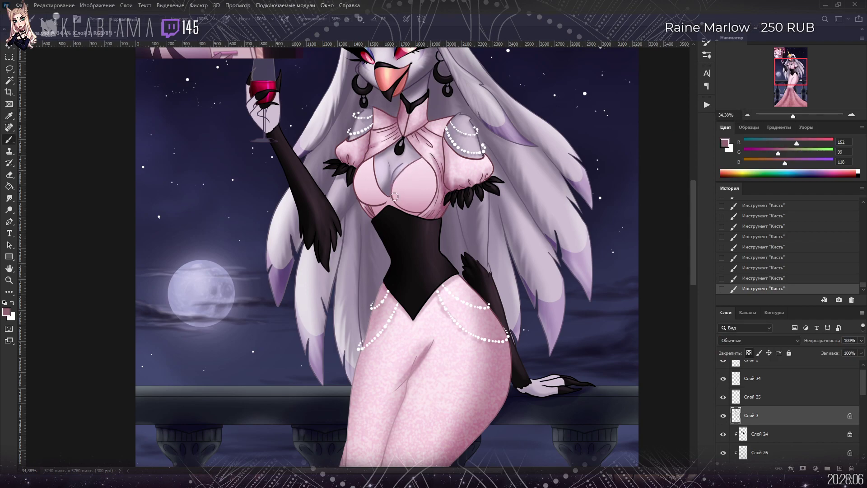
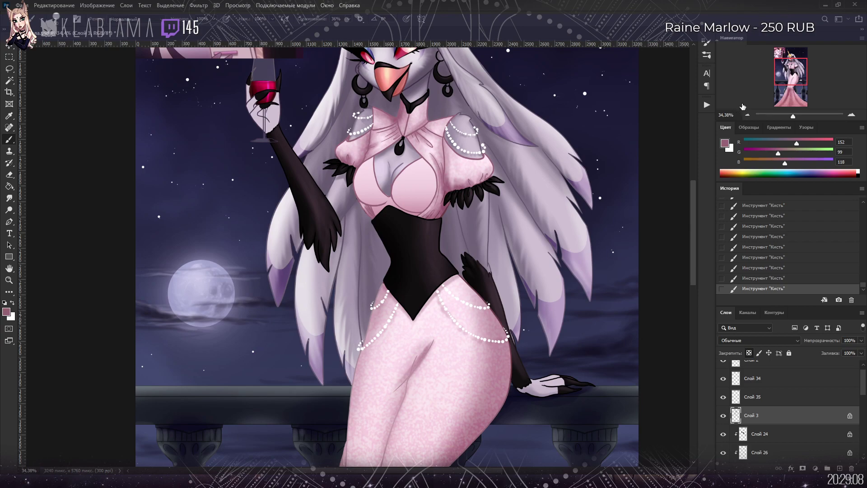
# Step: Check the whole illustration at full view and save the document
pyautogui.moveTo(793, 116); pyautogui.dragTo(790, 119)
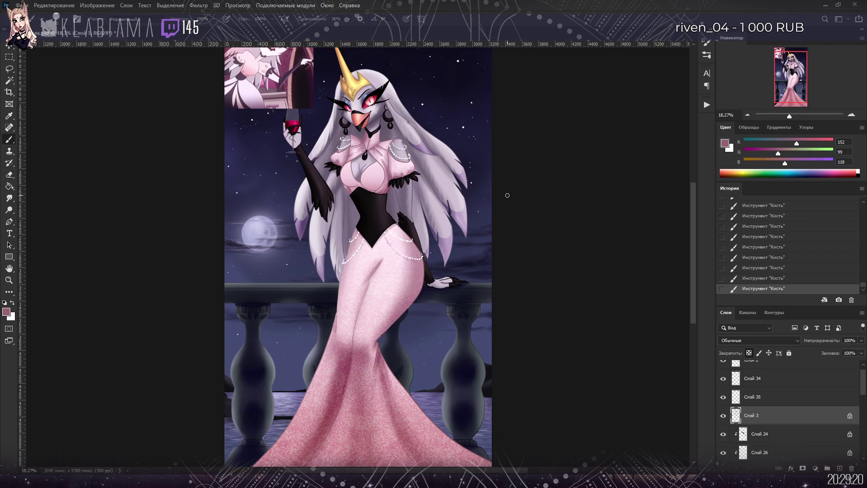
pyautogui.hotkey('ctrl', '0')
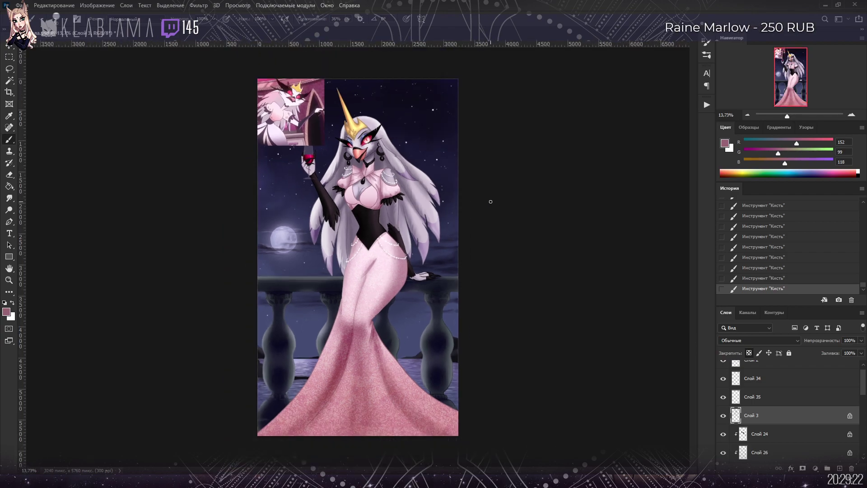
pyautogui.hotkey('ctrl', 's')
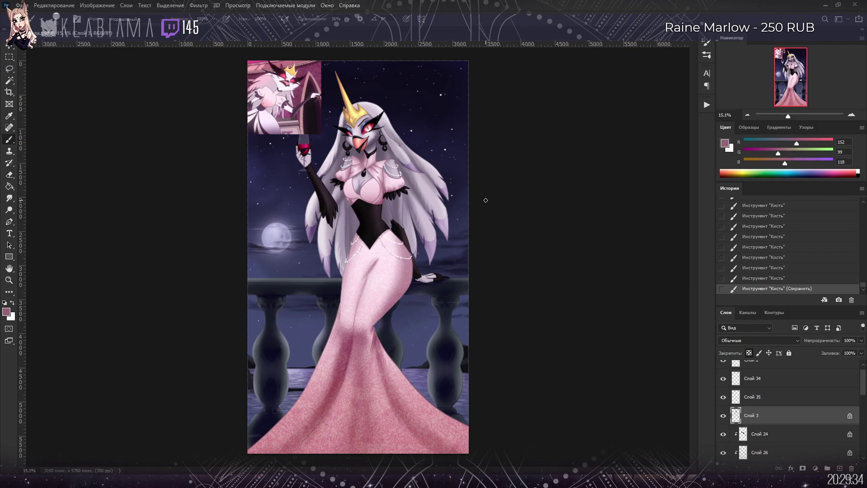
# Step: Hide the reference image on Слой 2, review the full illustration without it and save the document
pyautogui.scroll(3, 381, 145)
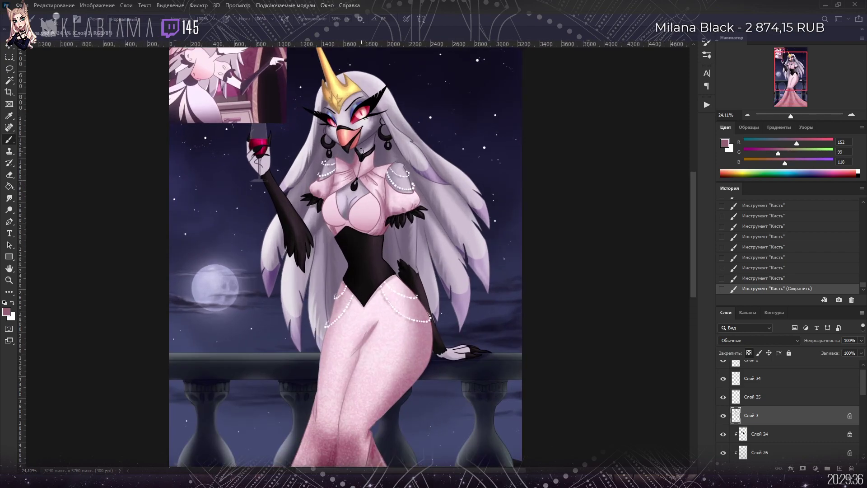
pyautogui.scroll(3, 361, 150)
pyautogui.scroll(2, 327, 163)
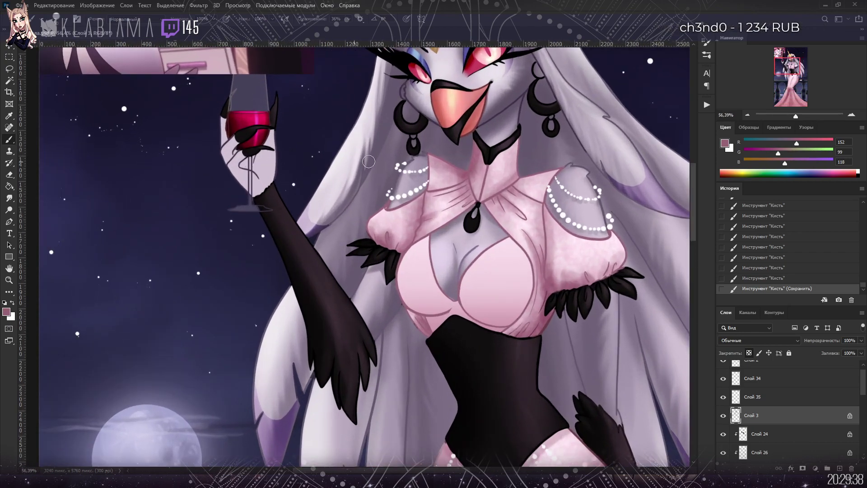
pyautogui.moveTo(783, 63); pyautogui.dragTo(783, 53)
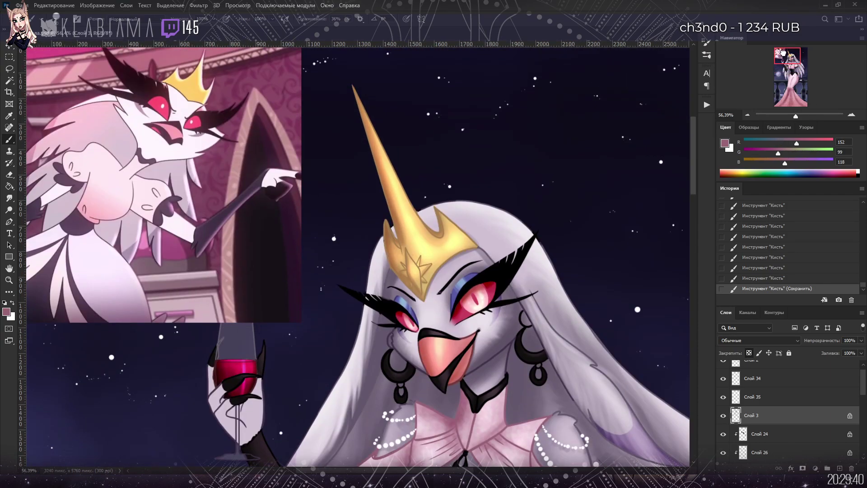
pyautogui.moveTo(796, 116); pyautogui.dragTo(797, 116)
pyautogui.scroll(1, 768, 398)
pyautogui.click(723, 369)
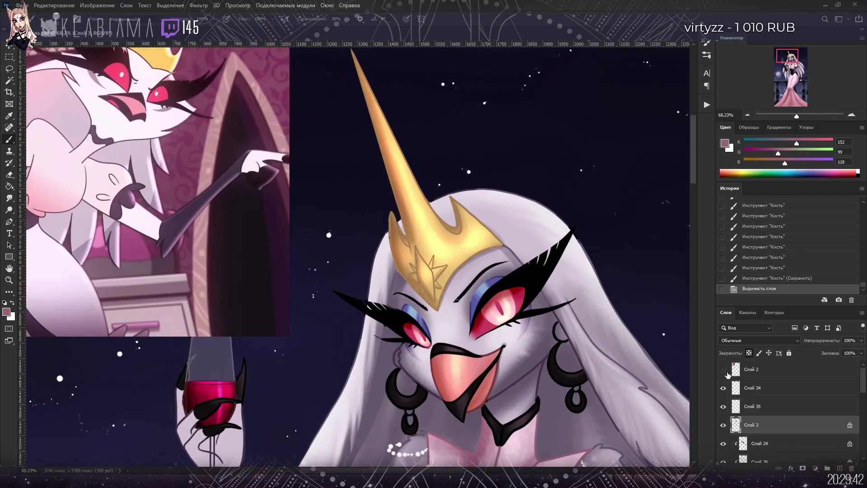
pyautogui.scroll(-5, 479, 350)
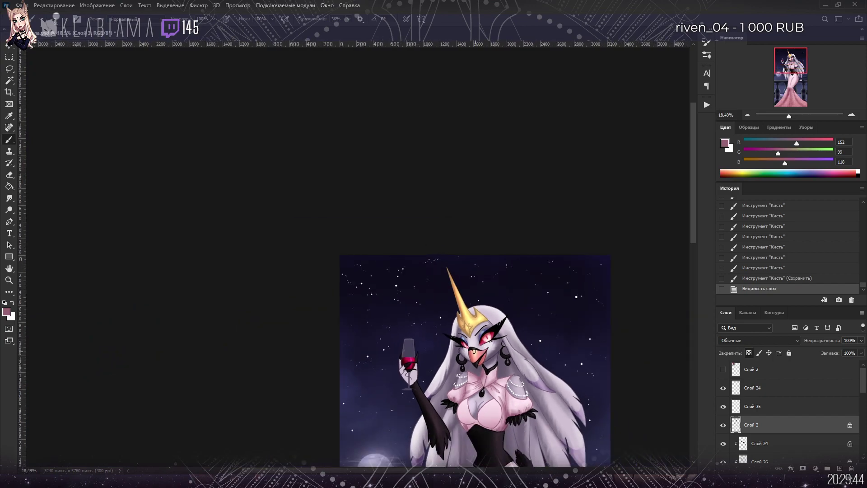
pyautogui.scroll(-2, 460, 371)
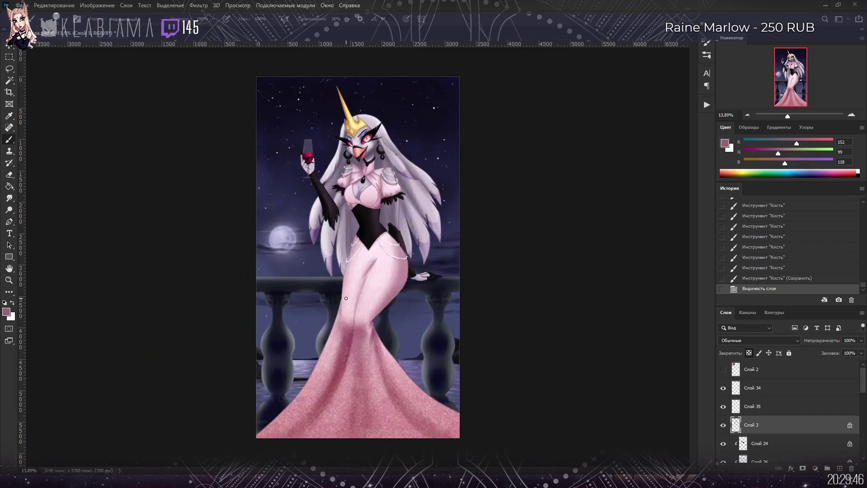
pyautogui.scroll(1, 346, 299)
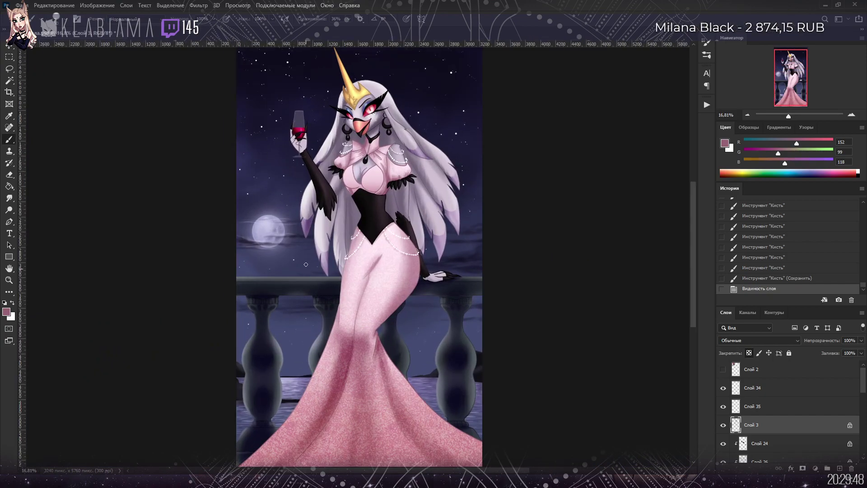
pyautogui.hotkey('ctrl', 's')
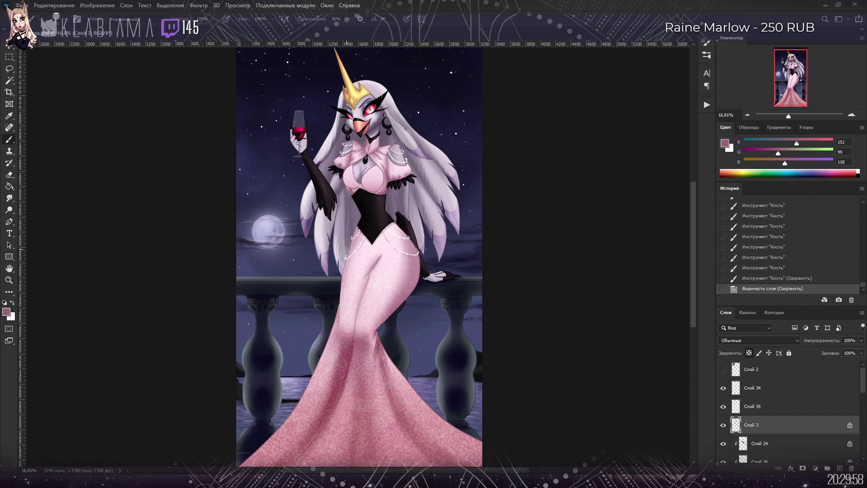
# Step: Undo the last brush stroke, then brush the line art of the hand and forearm at the railing on Слой 3 with R 108, G 96, B 115
pyautogui.click(761, 279)
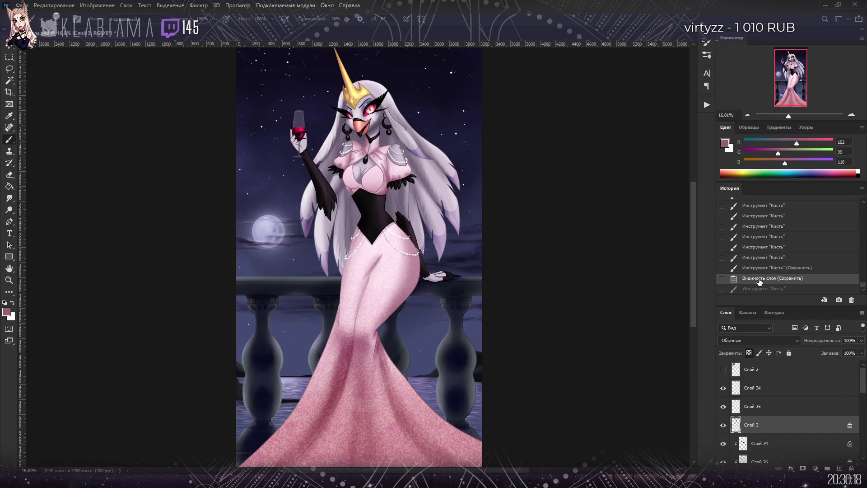
pyautogui.scroll(3, 476, 298)
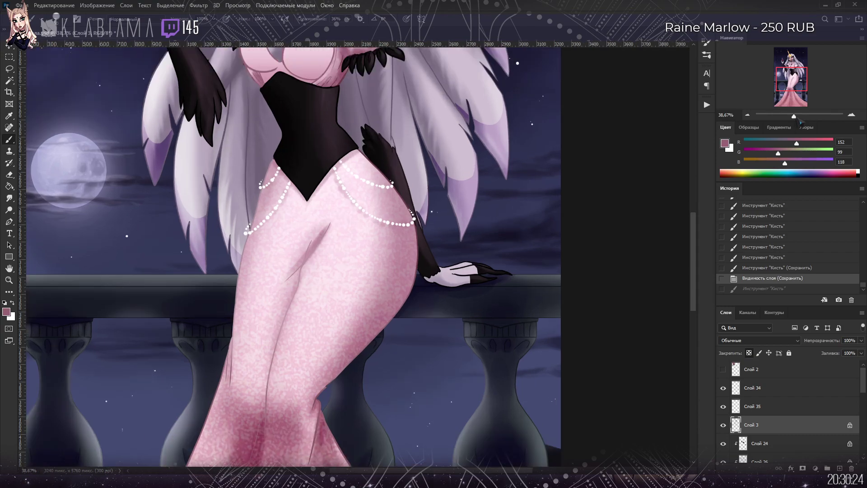
pyautogui.scroll(1, 353, 253)
pyautogui.moveTo(387, 109); pyautogui.dragTo(346, 91)
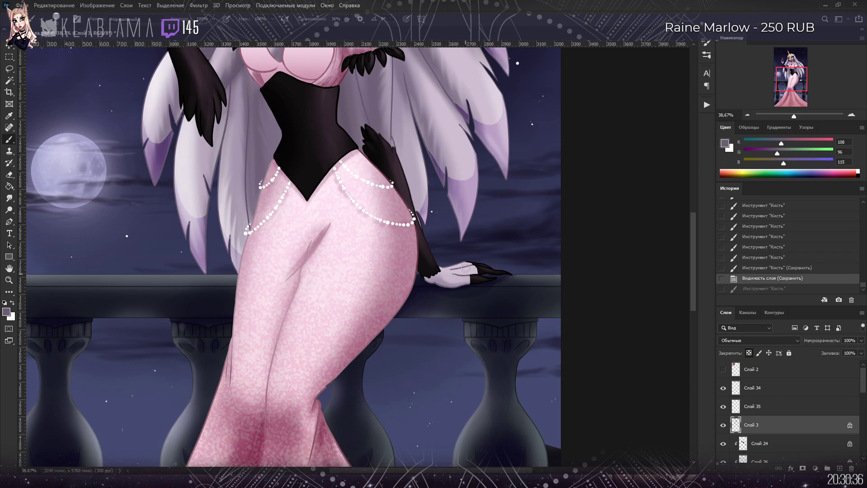
pyautogui.moveTo(451, 264); pyautogui.dragTo(466, 272)
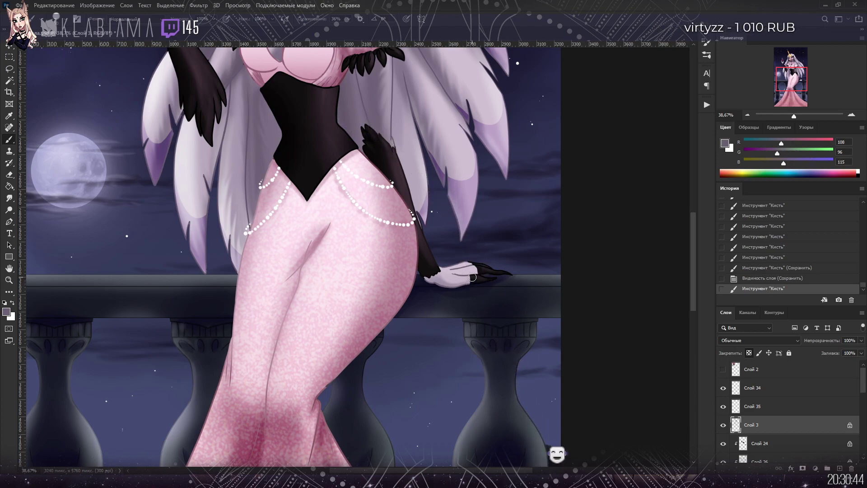
pyautogui.moveTo(469, 262); pyautogui.dragTo(469, 268)
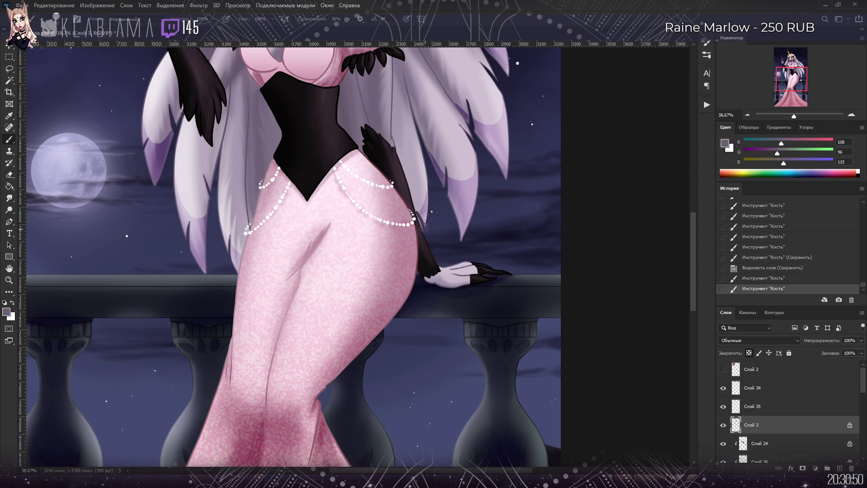
pyautogui.moveTo(417, 207)
pyautogui.mouseDown()
pyautogui.moveTo(418, 216)
pyautogui.moveTo(417, 203)
pyautogui.mouseUp()
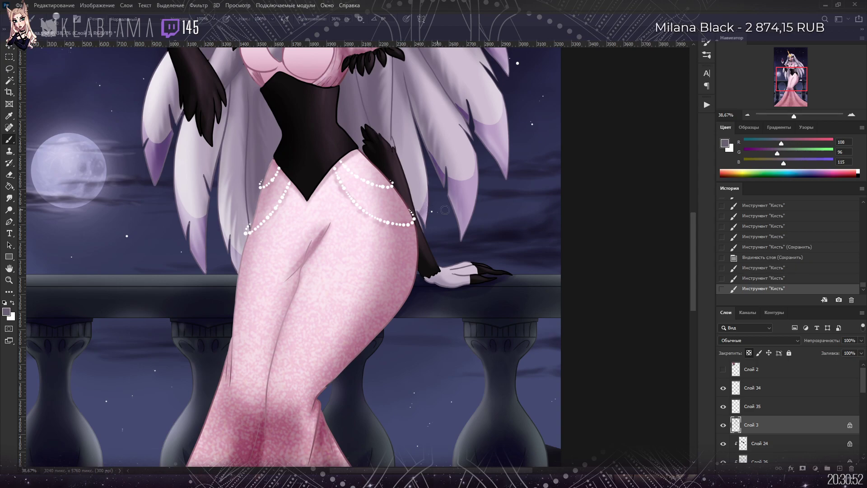
# Step: Brush shading over the hand holding the wine glass on Слой 6 with R 100, G 88, B 108, undoing the first stroke
pyautogui.moveTo(794, 116); pyautogui.dragTo(791, 116)
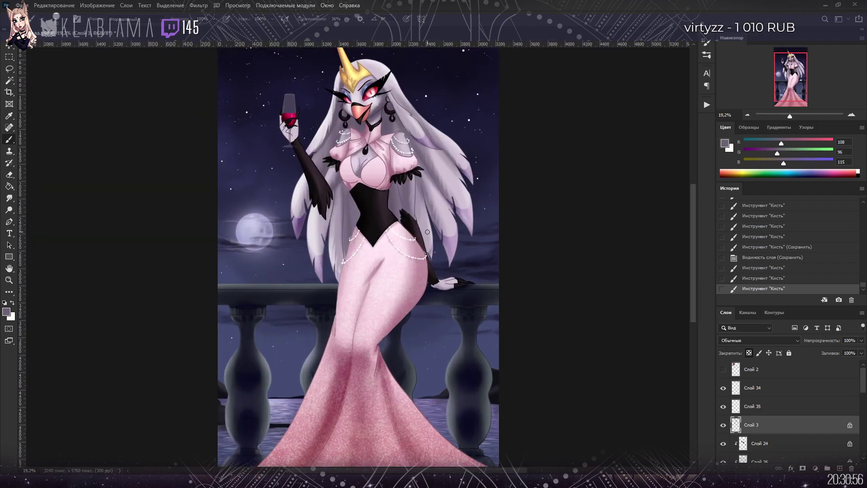
pyautogui.scroll(-5, 764, 409)
pyautogui.click(764, 410)
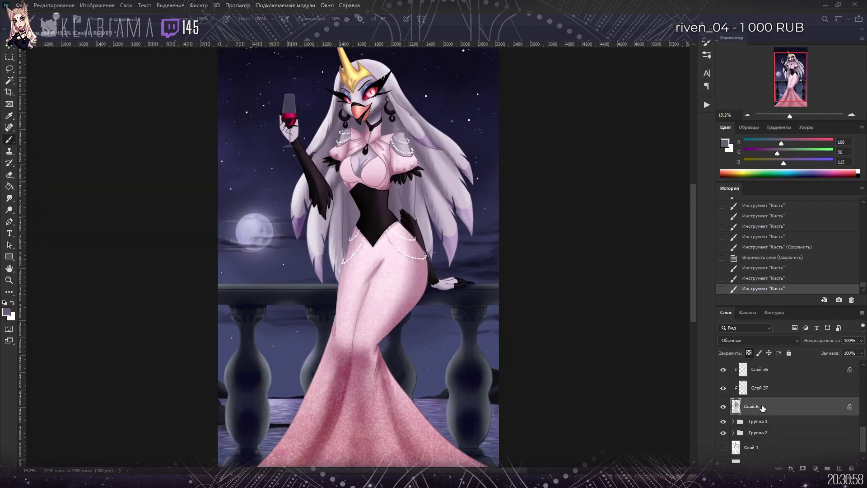
pyautogui.scroll(6, 291, 133)
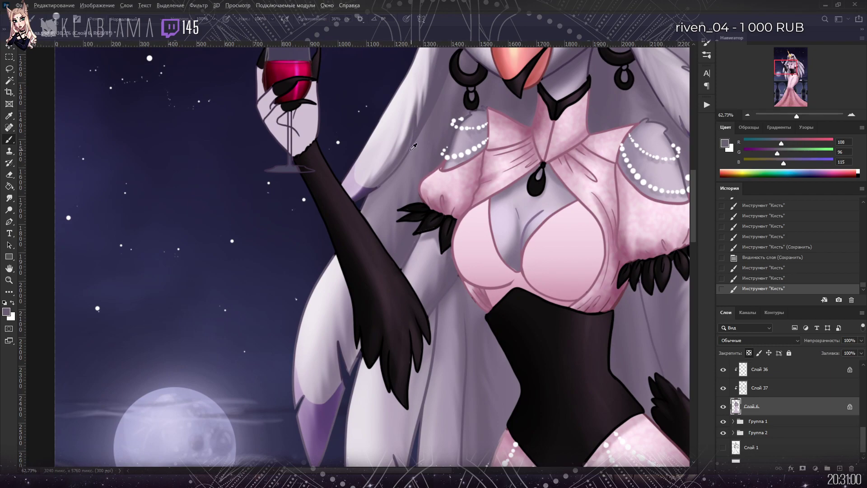
pyautogui.keyDown('alt'); pyautogui.click(426, 118); pyautogui.keyUp('alt')
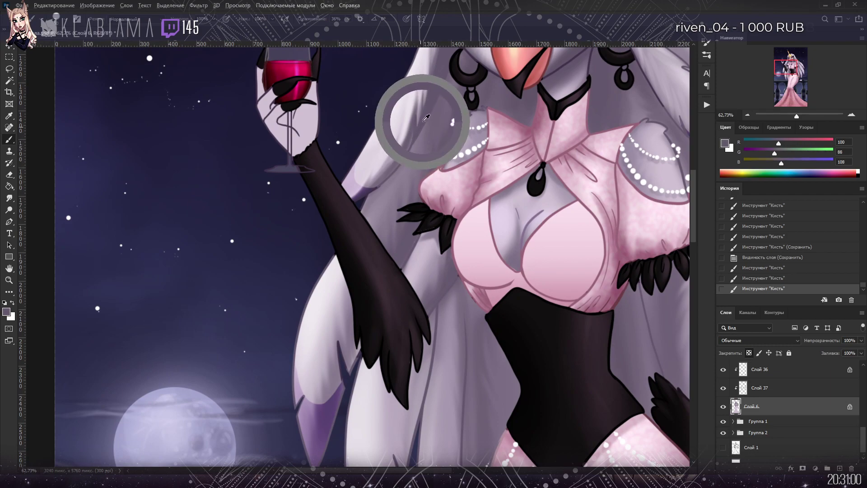
pyautogui.moveTo(280, 107); pyautogui.dragTo(257, 123)
pyautogui.click(737, 279)
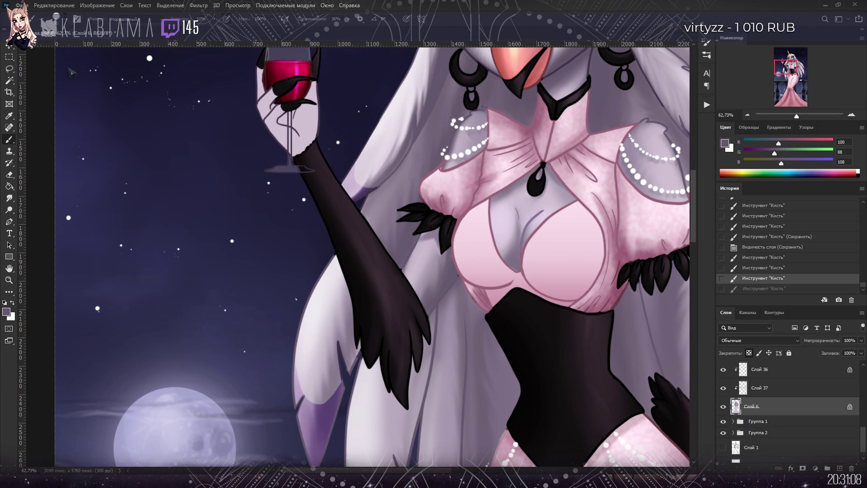
pyautogui.moveTo(258, 108); pyautogui.dragTo(270, 128)
pyautogui.moveTo(259, 61); pyautogui.dragTo(261, 128)
pyautogui.moveTo(260, 64)
pyautogui.mouseDown()
pyautogui.moveTo(260, 108)
pyautogui.moveTo(270, 116)
pyautogui.mouseUp()
pyautogui.moveTo(279, 103)
pyautogui.mouseDown()
pyautogui.moveTo(270, 121)
pyautogui.moveTo(296, 158)
pyautogui.mouseUp()
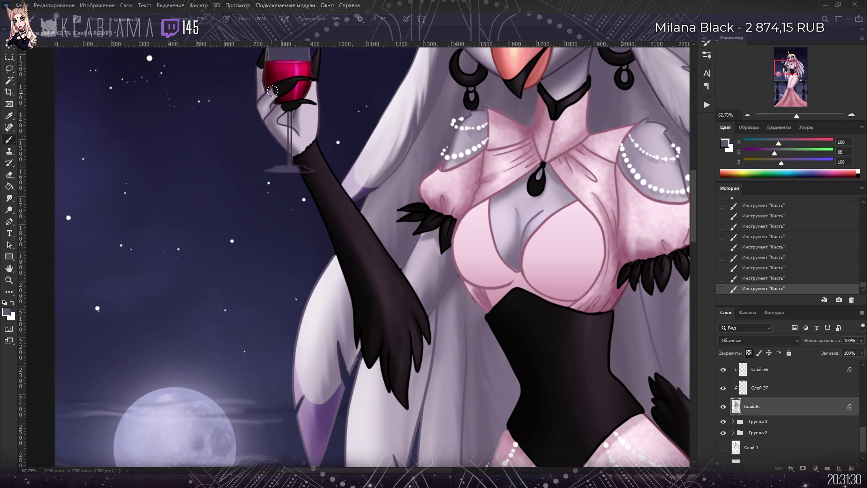
# Step: Select Слой 33 from the artwork and brush shading onto the pink bodice cups with R 158, G 104, B 122
pyautogui.moveTo(797, 115); pyautogui.dragTo(793, 123)
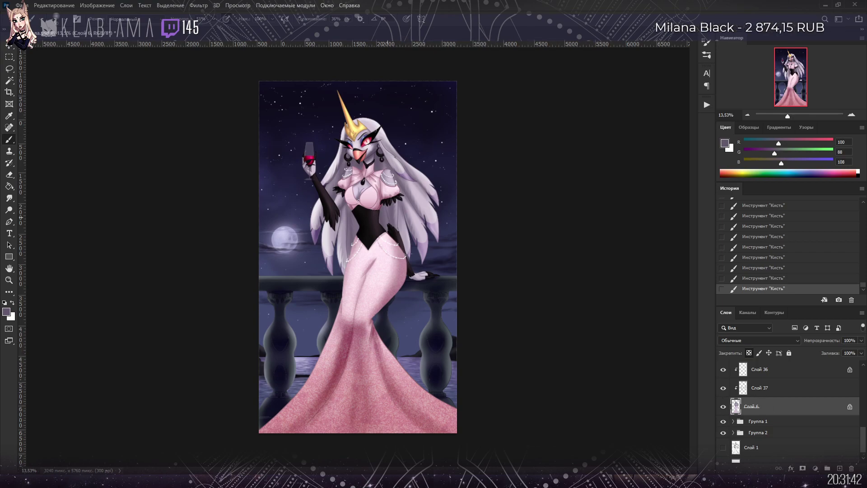
pyautogui.press('v')
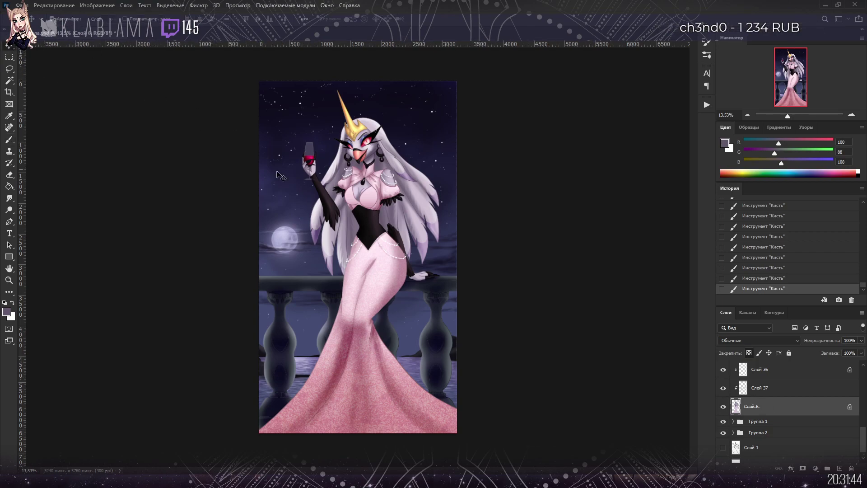
pyautogui.keyDown('ctrl'); pyautogui.click(374, 209); pyautogui.keyUp('ctrl')
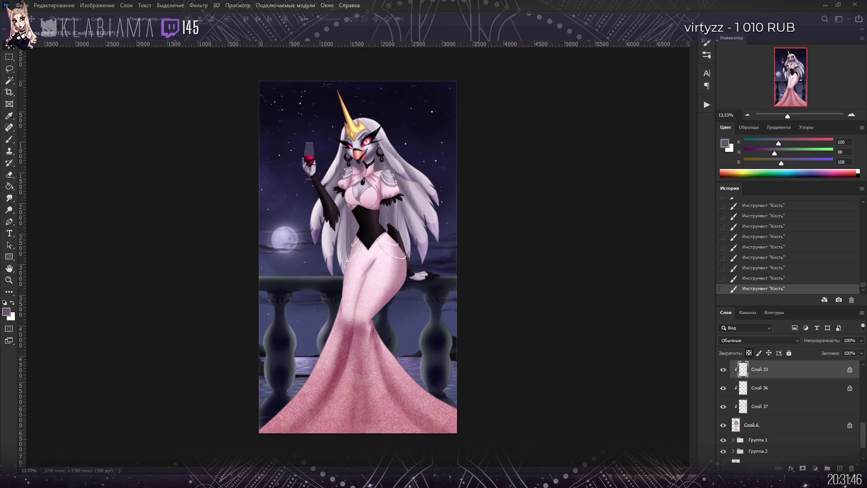
pyautogui.press('b')
pyautogui.scroll(3, 341, 209)
pyautogui.scroll(2, 394, 184)
pyautogui.keyDown('alt'); pyautogui.click(306, 242); pyautogui.keyUp('alt')
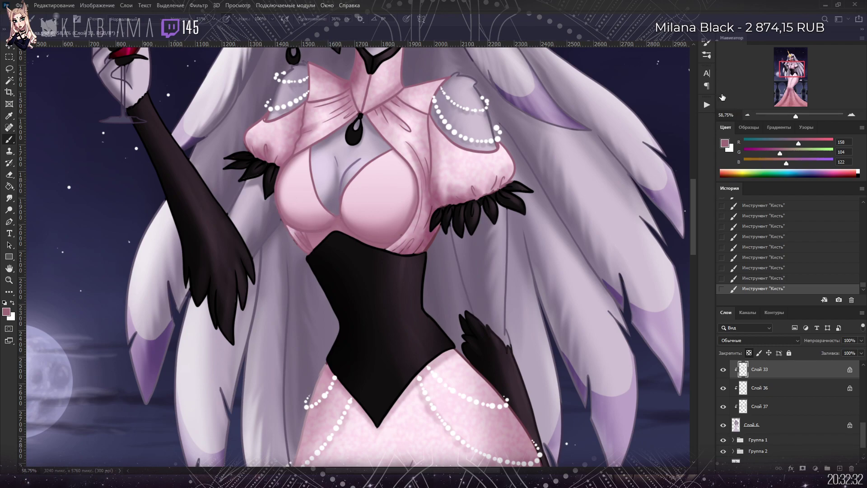
# Step: Compare the illustration with and without Слой 3 and Слой 35 by toggling each layer's visibility
pyautogui.moveTo(799, 121); pyautogui.dragTo(791, 121)
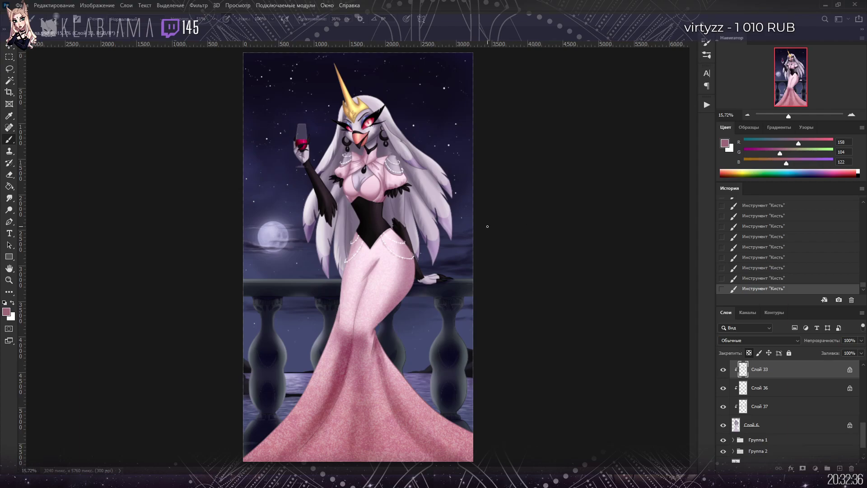
pyautogui.scroll(5, 759, 406)
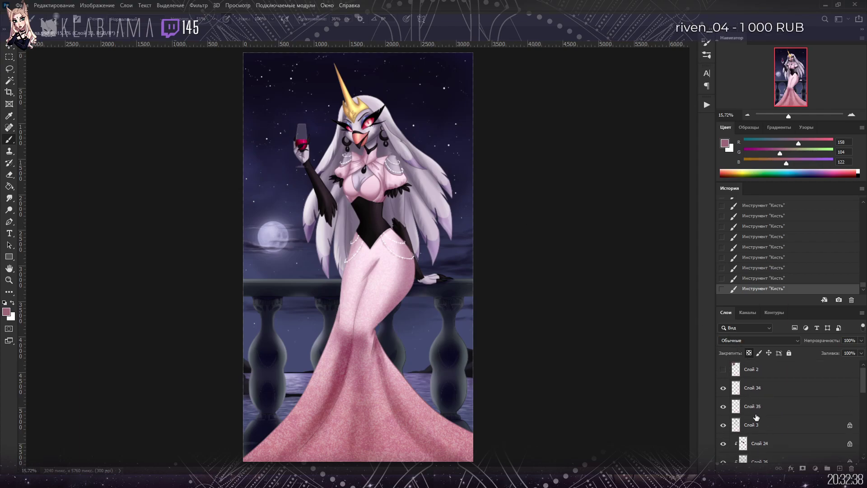
pyautogui.click(755, 424)
pyautogui.click(724, 425)
pyautogui.click(724, 424)
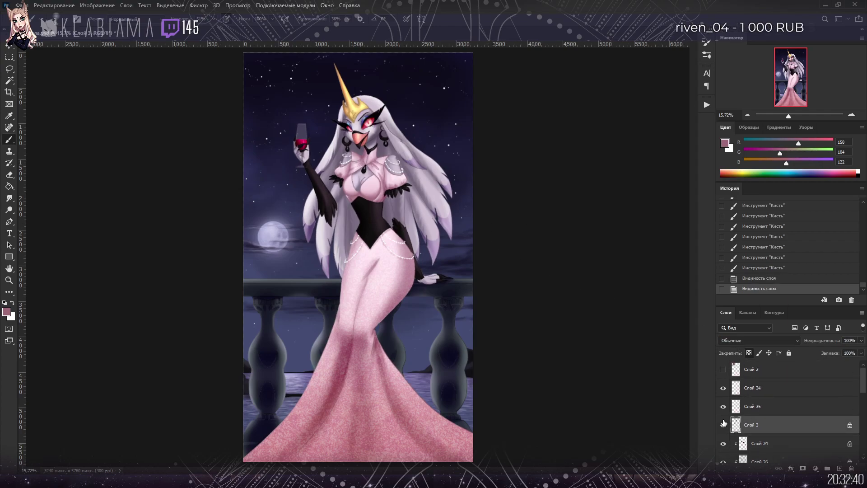
pyautogui.click(723, 407)
pyautogui.click(723, 408)
pyautogui.click(723, 409)
pyautogui.click(723, 408)
# Step: Check what Слой 35 and Слой 34 contain by loading their pixels as a selection, and clear the selection
pyautogui.keyDown('ctrl'); pyautogui.click(739, 407); pyautogui.keyUp('ctrl')
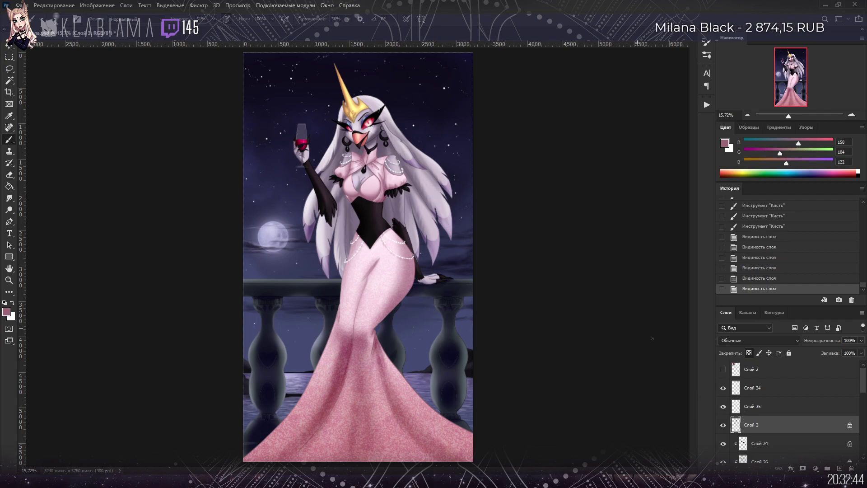
pyautogui.click(781, 410)
pyautogui.keyDown('ctrl'); pyautogui.click(736, 389); pyautogui.keyUp('ctrl')
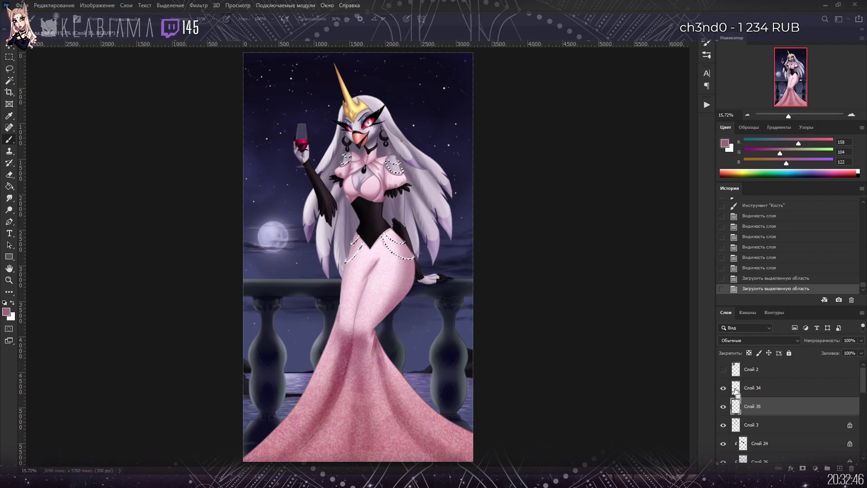
pyautogui.click(9, 69)
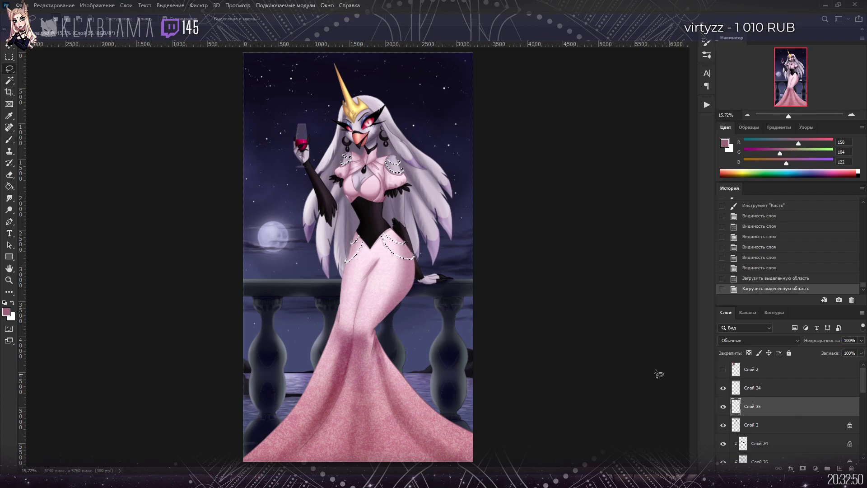
pyautogui.hotkey('ctrl', 'd')
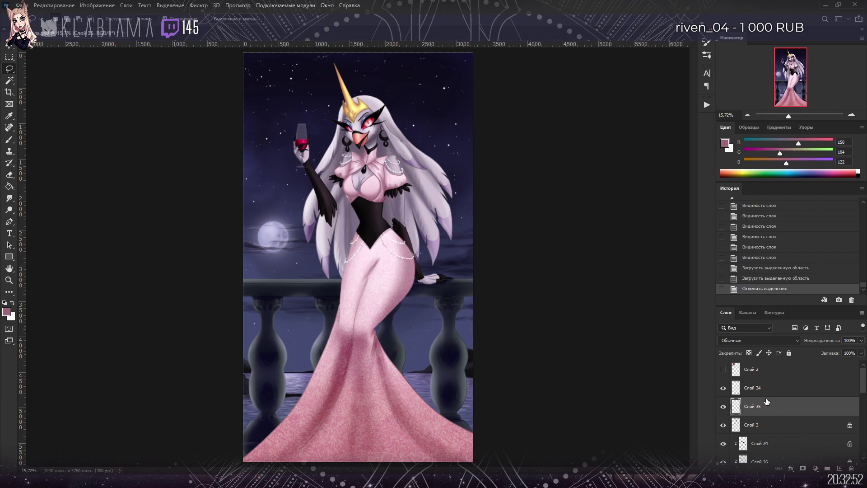
# Step: Compare the artwork with and without Слой 35 once more and delete that layer
pyautogui.click(724, 408)
pyautogui.click(724, 409)
pyautogui.click(851, 469)
pyautogui.scroll(-1, 794, 416)
pyautogui.scroll(-2, 793, 415)
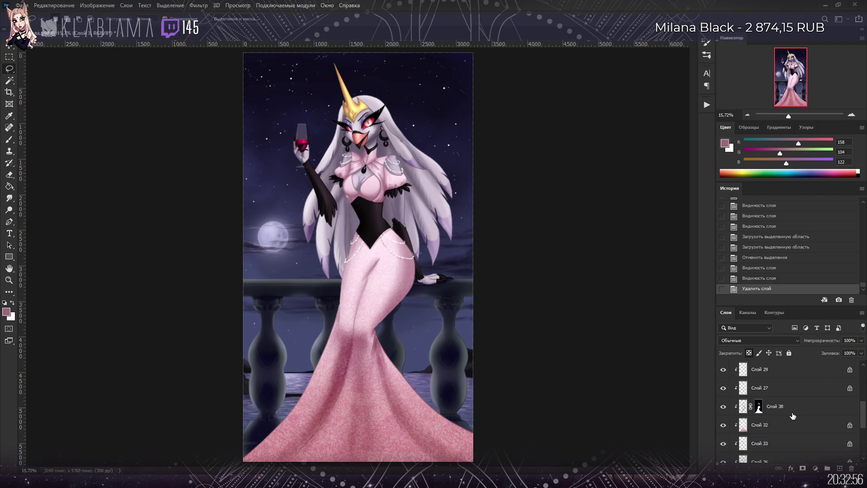
pyautogui.scroll(-2, 794, 416)
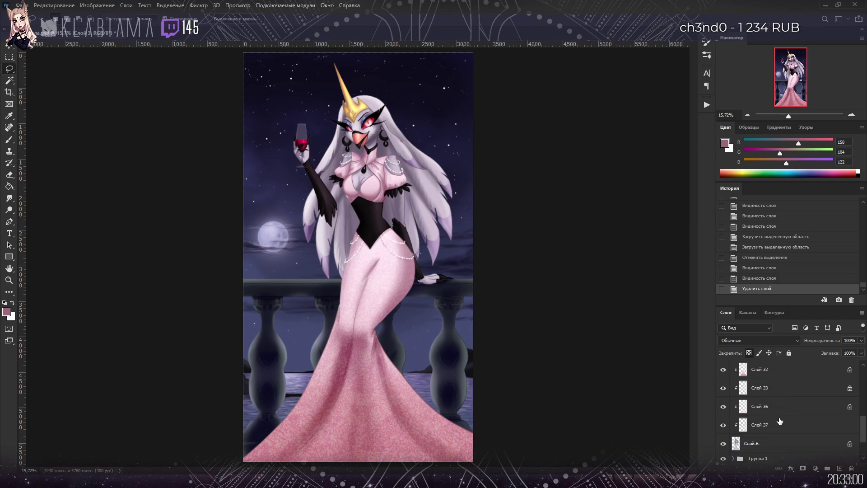
# Step: Check what Слой 6 covers by loading its pixels as a selection, and clear the selection
pyautogui.click(764, 444)
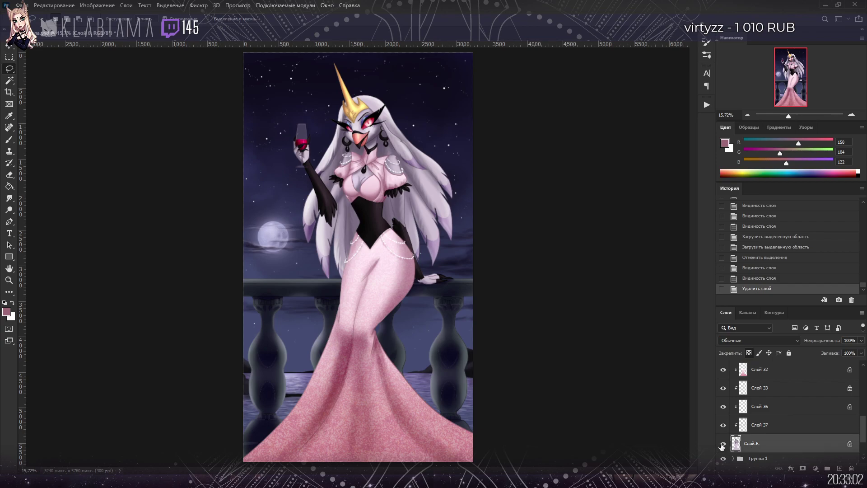
pyautogui.keyDown('ctrl'); pyautogui.click(736, 444); pyautogui.keyUp('ctrl')
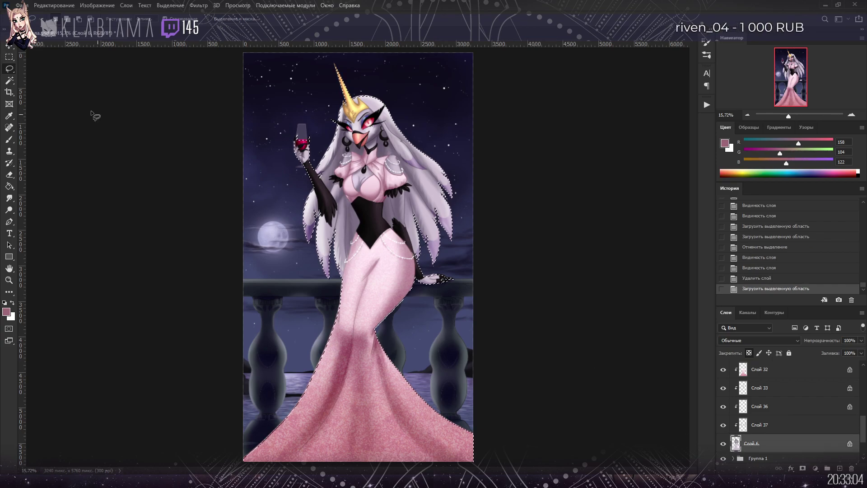
pyautogui.hotkey('ctrl', 'd')
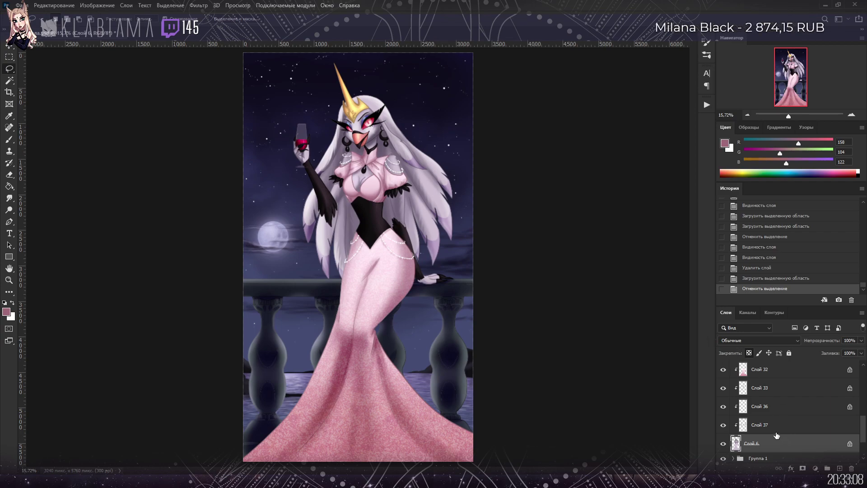
# Step: Group the character layers from Слой 3 down to Слой 6, merge a duplicate of the group into one layer and hide the original group
pyautogui.scroll(10, 776, 435)
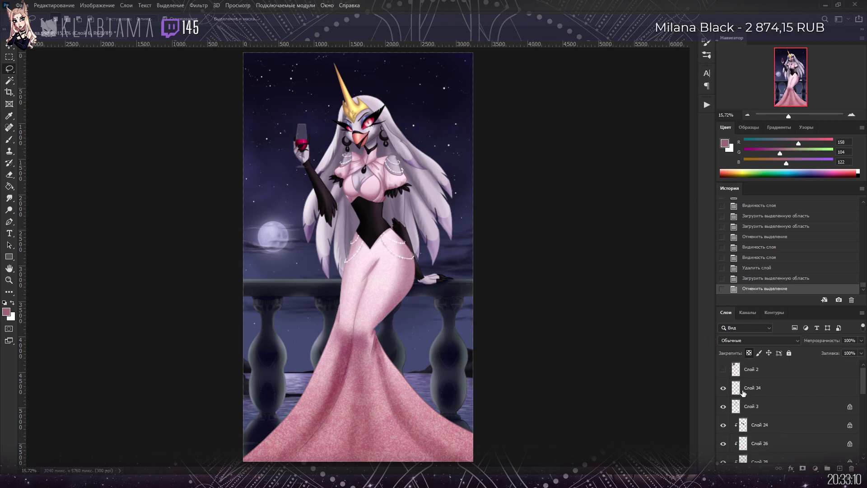
pyautogui.keyDown('shift'); pyautogui.click(745, 405); pyautogui.keyUp('shift')
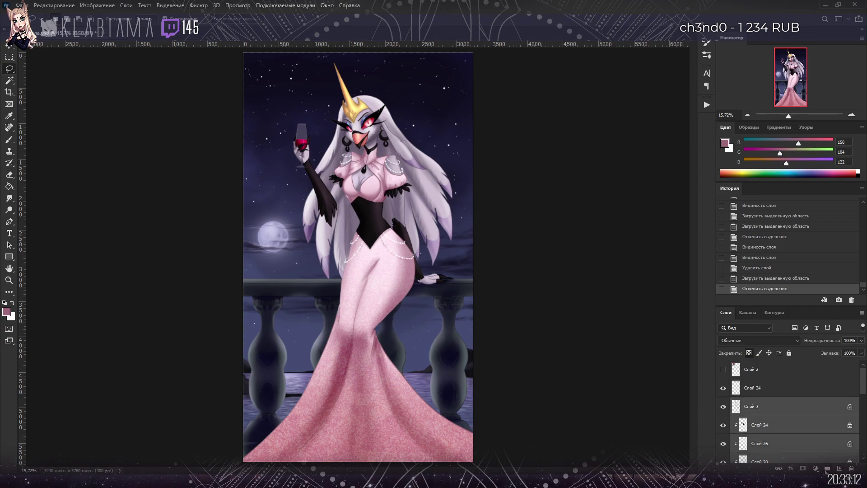
pyautogui.hotkey('ctrl', 'g')
pyautogui.hotkey('ctrl', 'j')
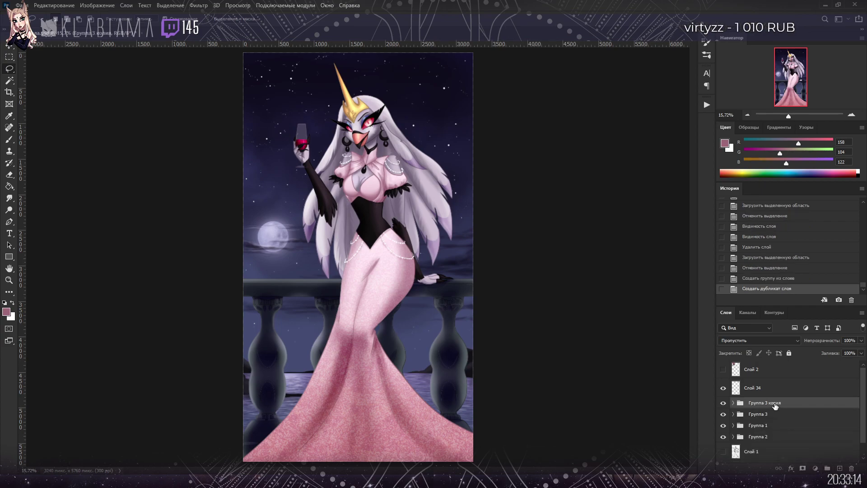
pyautogui.hotkey('ctrl', 'e')
pyautogui.click(723, 421)
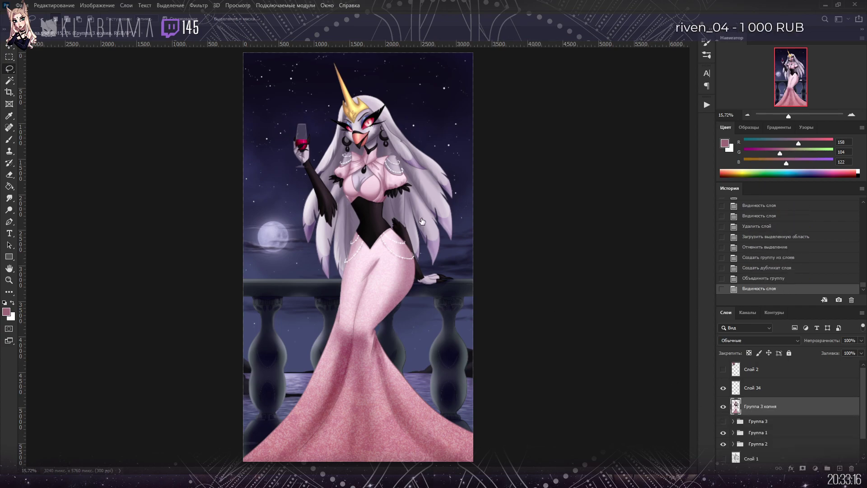
# Step: Brush black over the edge between the blue eyelid and the black lash shape of the larger eye on Группа 3 копия
pyautogui.scroll(10, 327, 122)
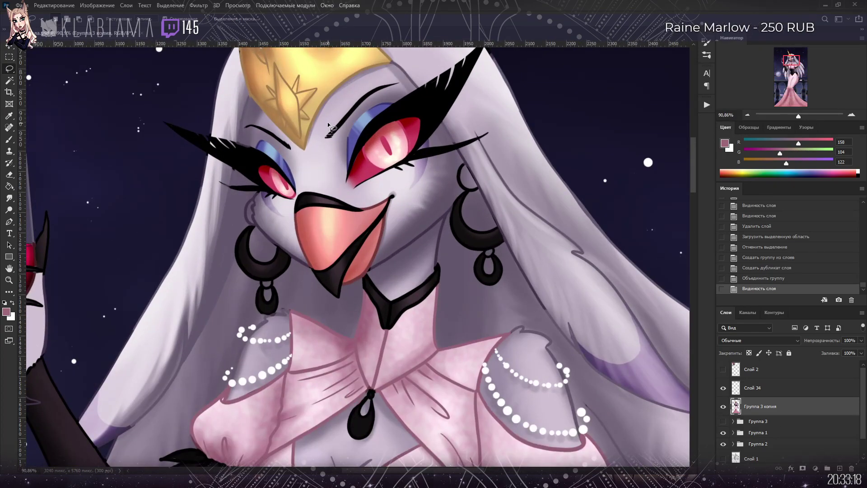
pyautogui.click(9, 139)
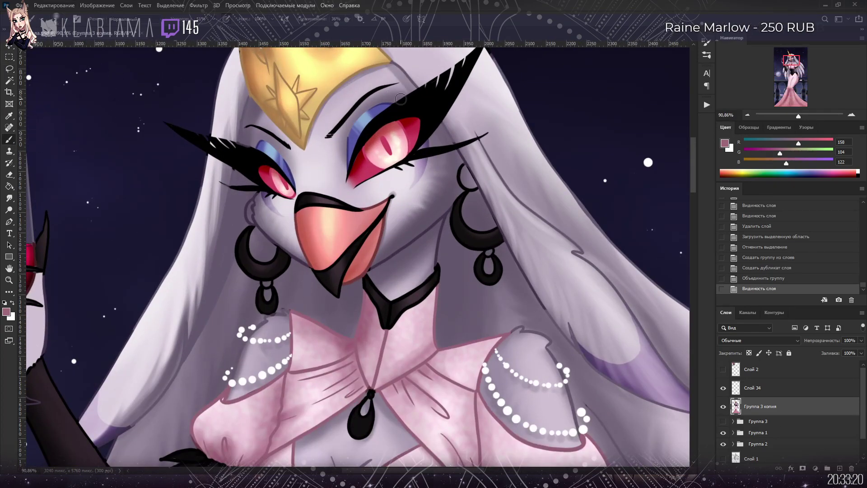
pyautogui.press('d')
pyautogui.click(358, 149)
pyautogui.moveTo(358, 149)
pyautogui.mouseDown()
pyautogui.moveTo(419, 111)
pyautogui.moveTo(371, 146)
pyautogui.mouseUp()
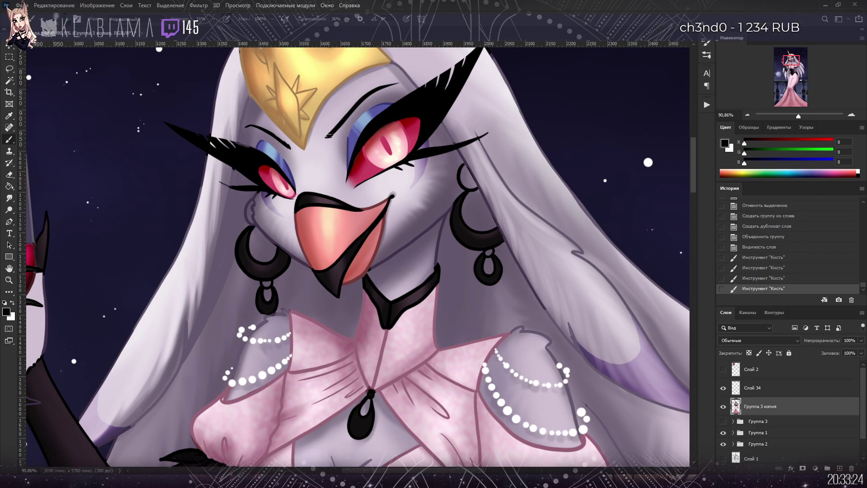
pyautogui.moveTo(392, 125); pyautogui.dragTo(412, 114)
pyautogui.moveTo(369, 140); pyautogui.dragTo(406, 113)
pyautogui.moveTo(352, 157); pyautogui.dragTo(348, 177)
pyautogui.moveTo(378, 130); pyautogui.dragTo(351, 160)
pyautogui.moveTo(370, 137); pyautogui.dragTo(348, 179)
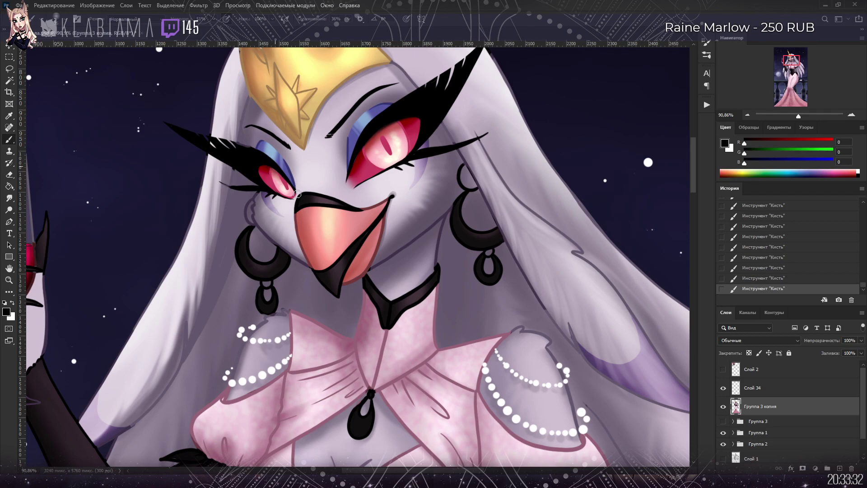
# Step: Touch up the smaller eye's edge, the earring and the jawline with sampled colours, including R 64, G 50, B 73 for the jaw
pyautogui.keyDown('alt'); pyautogui.click(234, 169); pyautogui.keyUp('alt')
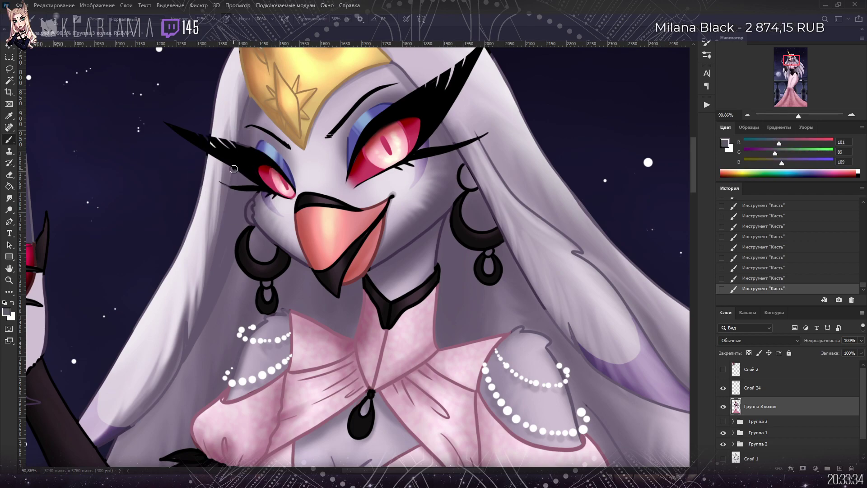
pyautogui.keyDown('alt'); pyautogui.click(254, 154); pyautogui.keyUp('alt')
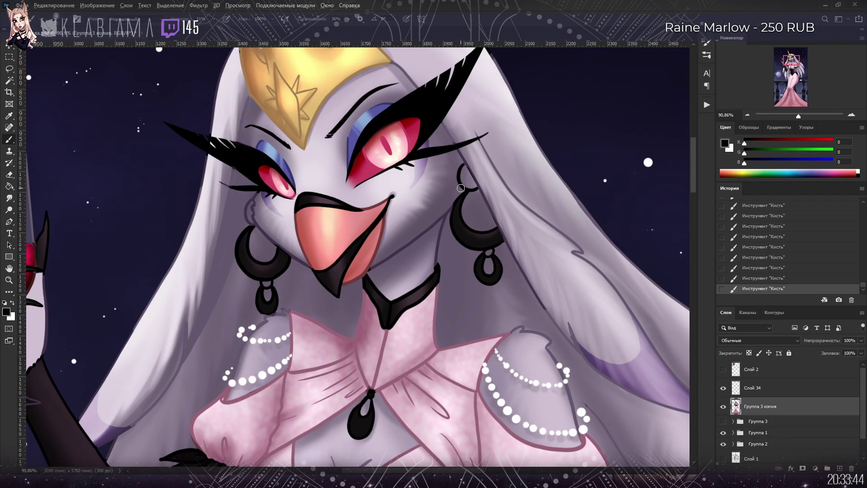
pyautogui.keyDown('alt'); pyautogui.click(458, 209); pyautogui.keyUp('alt')
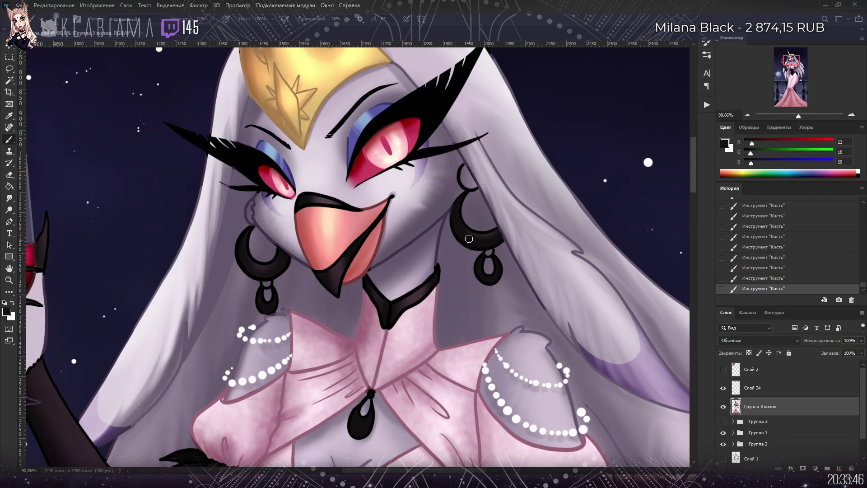
pyautogui.keyDown('alt'); pyautogui.click(440, 222); pyautogui.keyUp('alt')
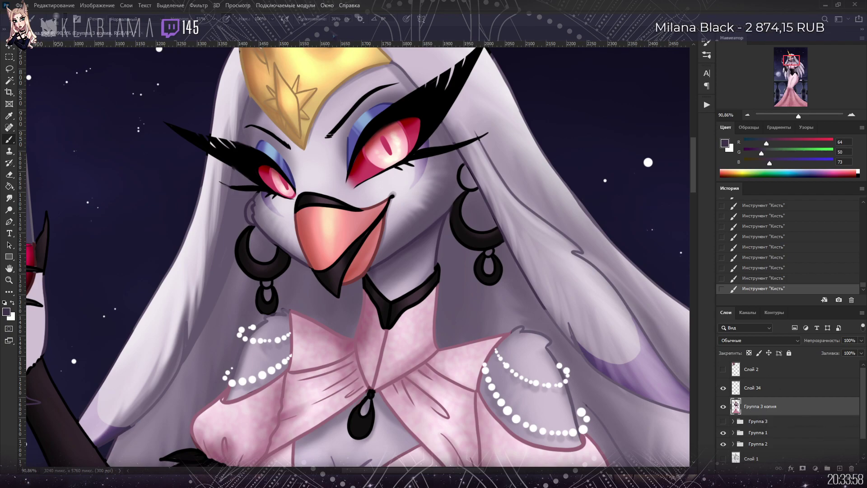
# Step: Blend the cheek and jaw shading from the earring to the beak with the Mixer Brush at 20% flow
pyautogui.rightClick(10, 140)
pyautogui.click(54, 167)
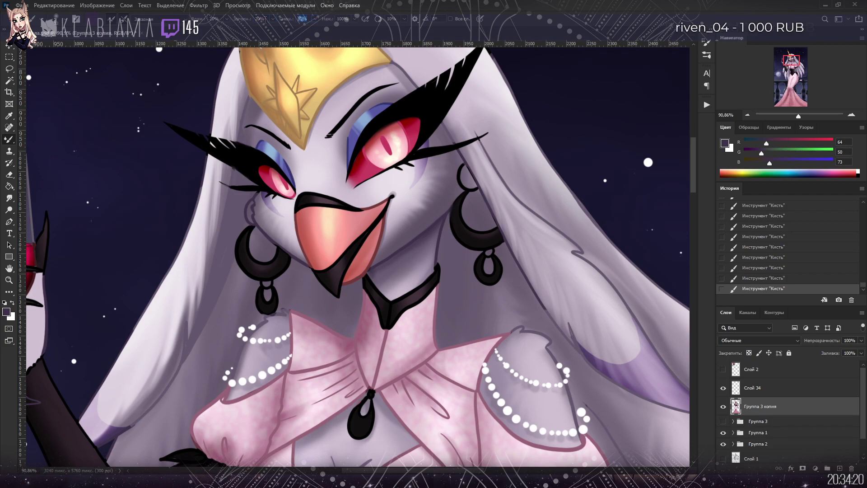
pyautogui.click(343, 18)
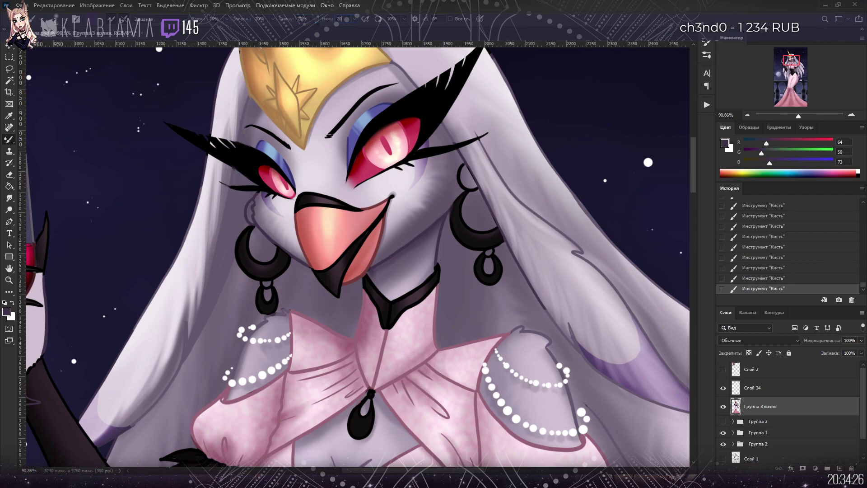
pyautogui.write('20')
pyautogui.press('Return')
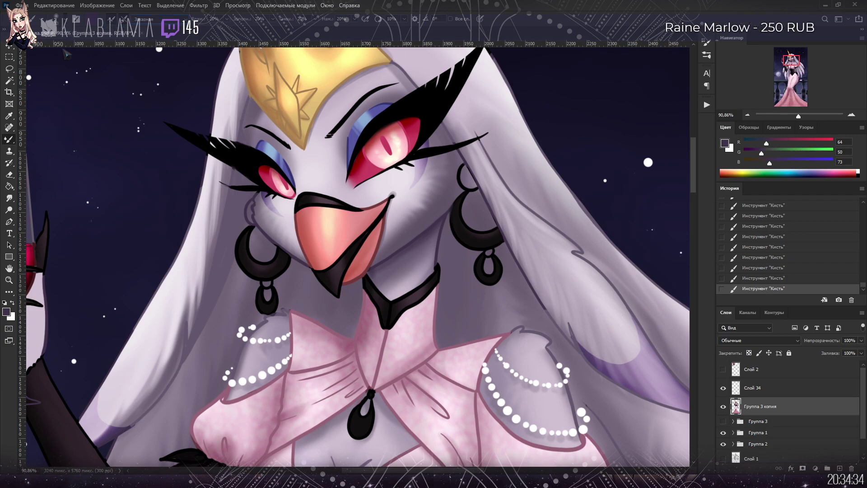
pyautogui.moveTo(448, 210); pyautogui.dragTo(423, 231)
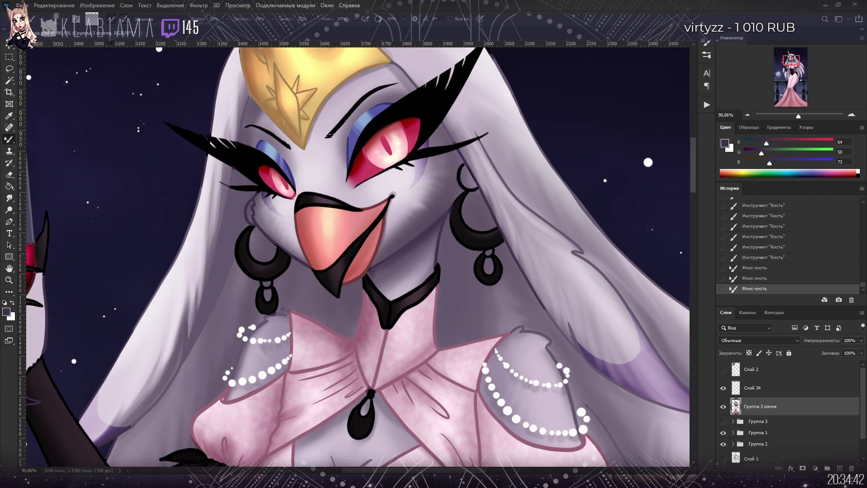
pyautogui.moveTo(417, 233)
pyautogui.mouseDown()
pyautogui.moveTo(455, 215)
pyautogui.moveTo(446, 206)
pyautogui.moveTo(375, 268)
pyautogui.moveTo(447, 209)
pyautogui.moveTo(386, 255)
pyautogui.moveTo(446, 199)
pyautogui.moveTo(399, 249)
pyautogui.moveTo(422, 231)
pyautogui.moveTo(450, 189)
pyautogui.mouseUp()
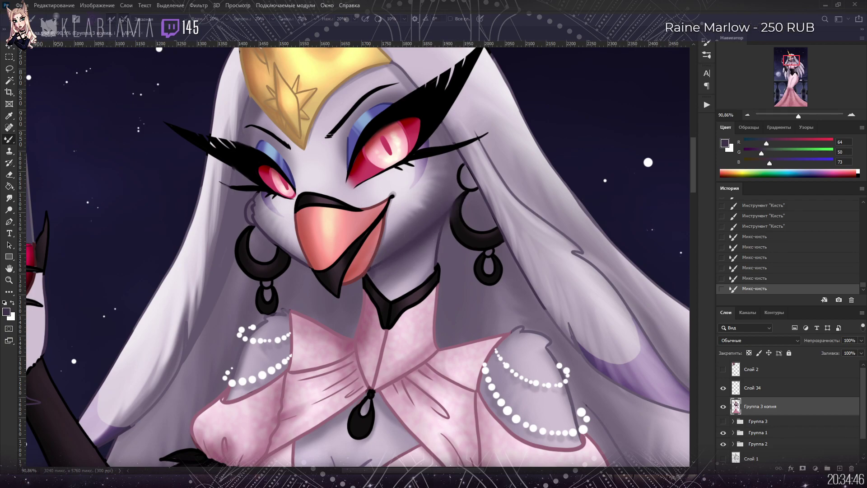
pyautogui.moveTo(408, 220)
pyautogui.mouseDown()
pyautogui.moveTo(444, 203)
pyautogui.moveTo(403, 249)
pyautogui.moveTo(373, 265)
pyautogui.mouseUp()
pyautogui.moveTo(448, 189)
pyautogui.mouseDown()
pyautogui.moveTo(422, 227)
pyautogui.moveTo(438, 217)
pyautogui.moveTo(452, 174)
pyautogui.mouseUp()
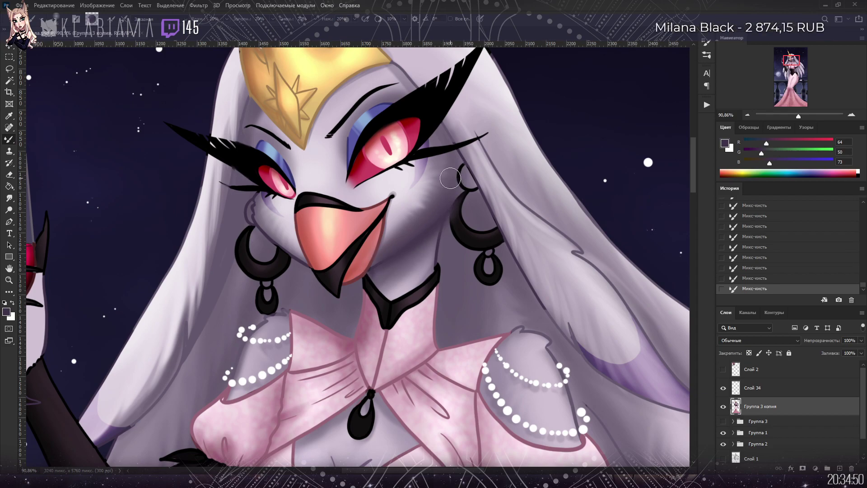
pyautogui.moveTo(369, 271); pyautogui.dragTo(378, 263)
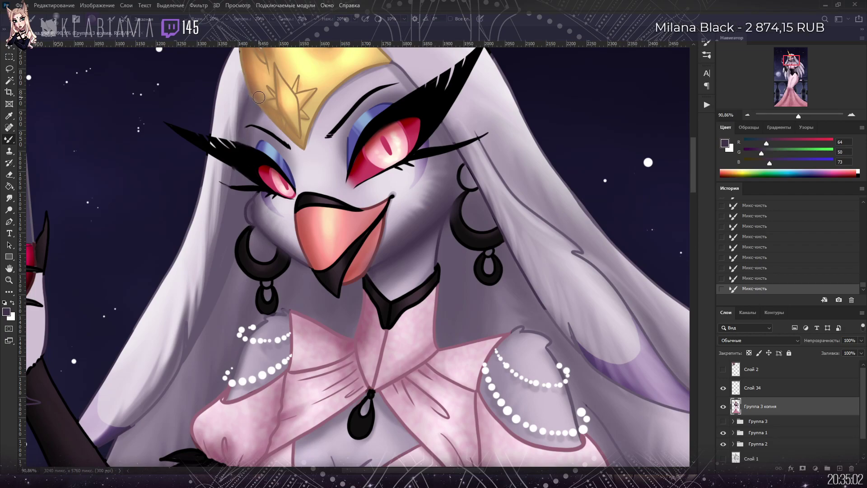
# Step: Blend the blue eyelid edge into the face beside the larger eye with the Mixer Brush, and undo the last stroke
pyautogui.press('i')
pyautogui.press('b')
pyautogui.press('i')
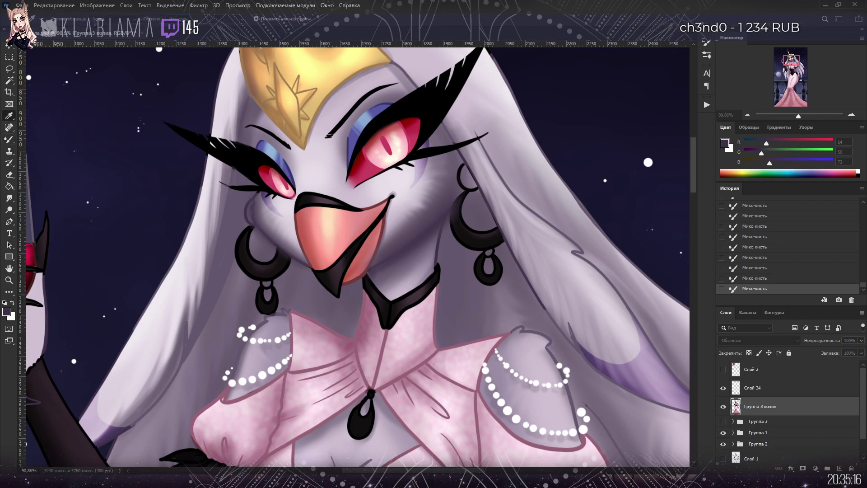
pyautogui.press('b')
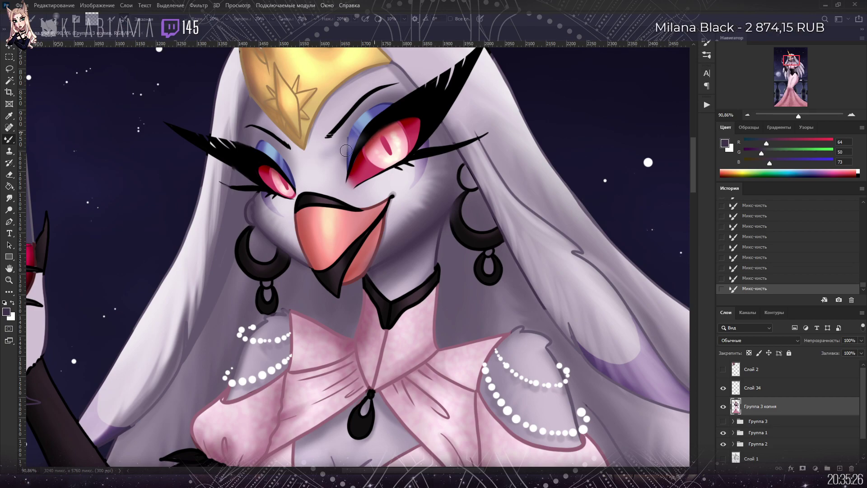
pyautogui.hotkey('ctrl', 'z')
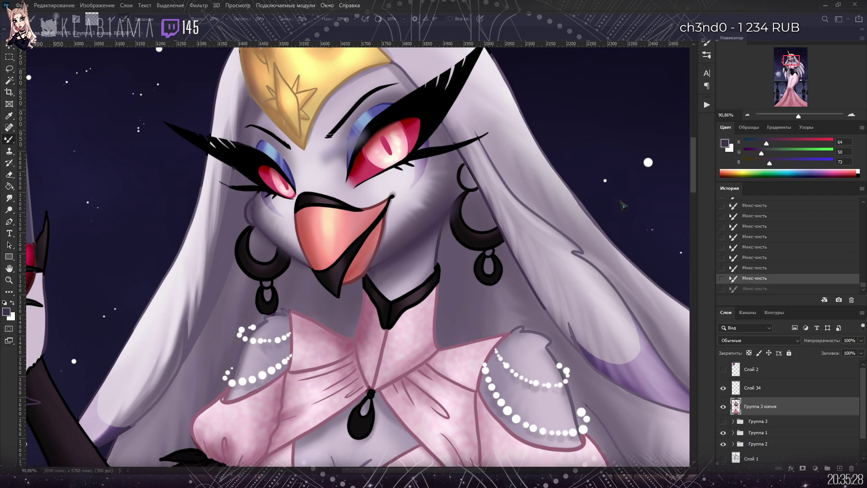
# Step: Soften the outlines and shading of the smaller cheek, the hair and the pink dress top with the Mixer Brush
pyautogui.moveTo(253, 201); pyautogui.dragTo(269, 241)
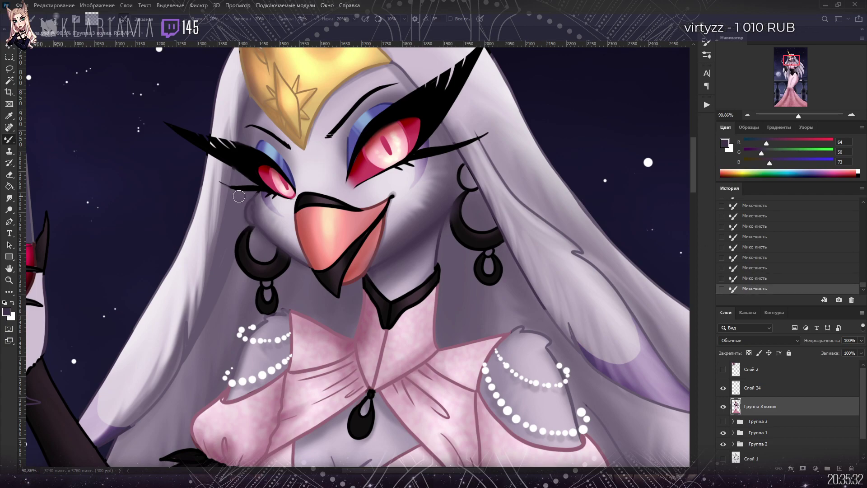
pyautogui.moveTo(427, 323)
pyautogui.mouseDown()
pyautogui.moveTo(435, 297)
pyautogui.moveTo(431, 342)
pyautogui.mouseUp()
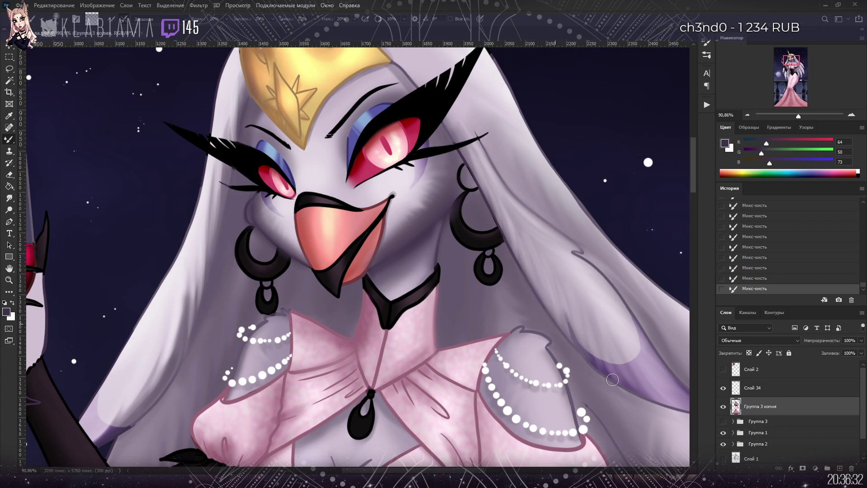
pyautogui.moveTo(791, 63); pyautogui.dragTo(785, 67)
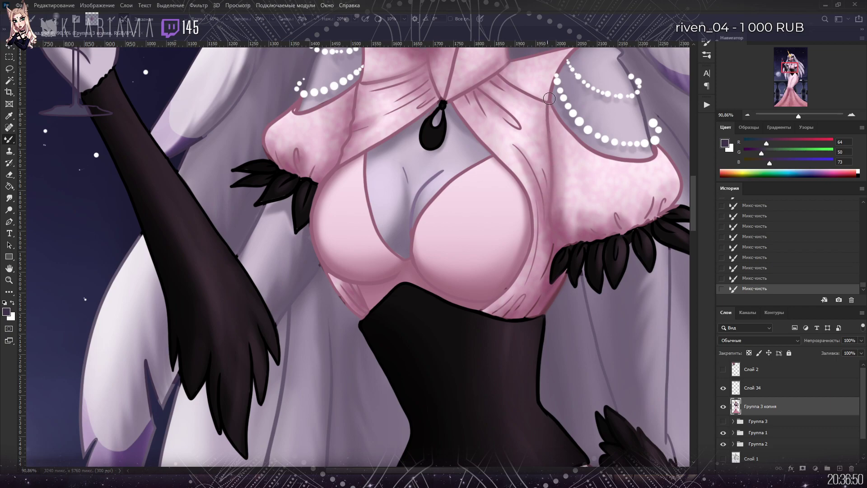
pyautogui.moveTo(787, 67); pyautogui.dragTo(789, 65)
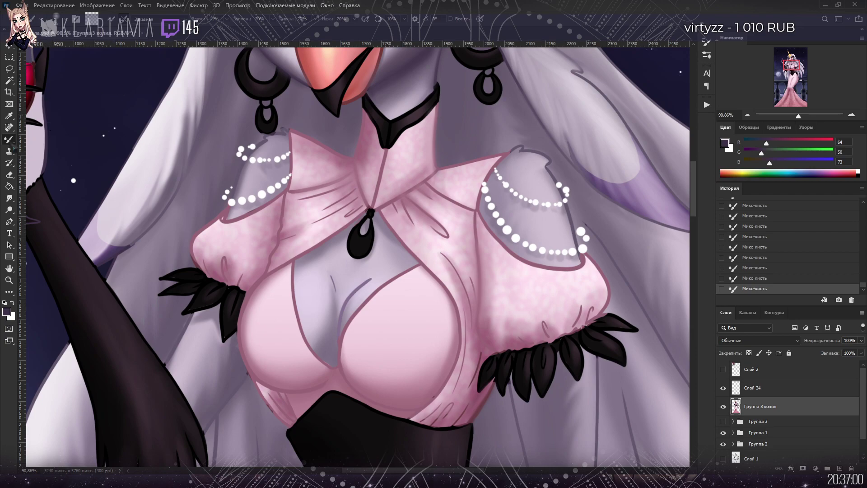
# Step: Paint over the neck beneath the jaw with the regular Brush, using sampled skin tones including R 180, G 165, B 186
pyautogui.rightClick(10, 143)
pyautogui.click(34, 141)
pyautogui.moveTo(797, 67); pyautogui.dragTo(797, 62)
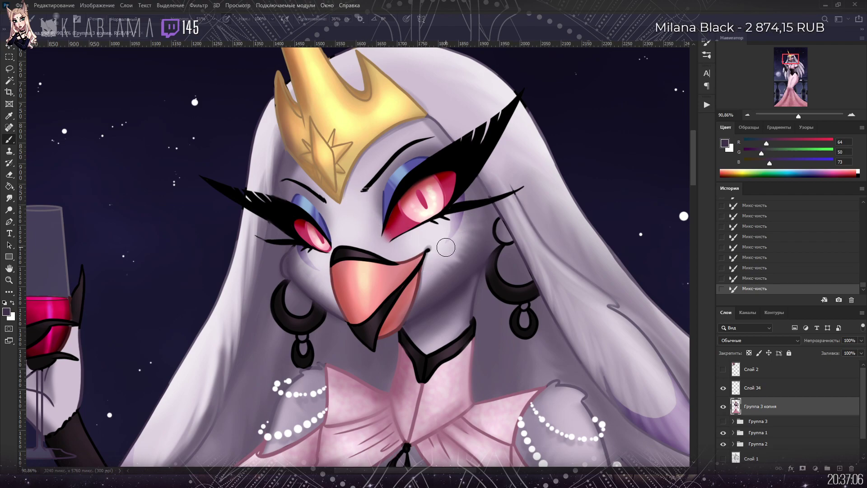
pyautogui.moveTo(481, 273); pyautogui.dragTo(432, 320)
pyautogui.moveTo(480, 272)
pyautogui.mouseDown()
pyautogui.moveTo(438, 316)
pyautogui.moveTo(462, 324)
pyautogui.moveTo(457, 332)
pyautogui.moveTo(425, 351)
pyautogui.mouseUp()
pyautogui.keyDown('alt'); pyautogui.click(451, 332); pyautogui.keyUp('alt')
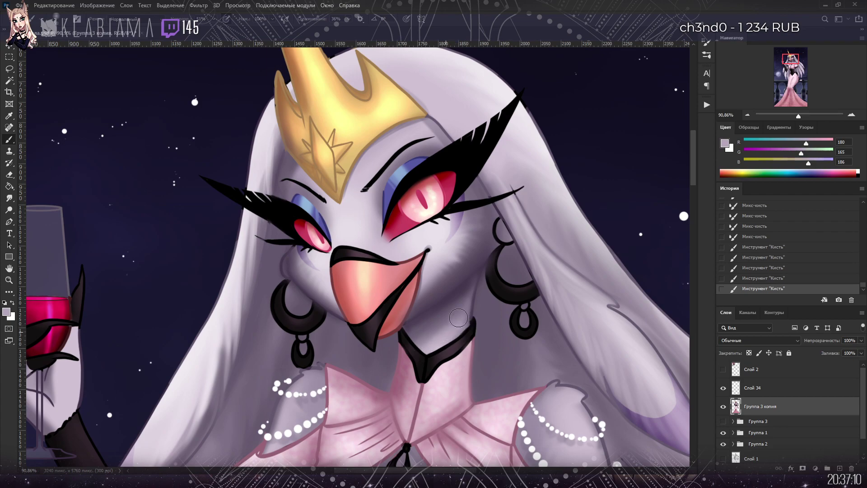
pyautogui.moveTo(445, 321)
pyautogui.mouseDown()
pyautogui.moveTo(432, 331)
pyautogui.moveTo(439, 325)
pyautogui.mouseUp()
pyautogui.click(439, 327)
pyautogui.click(437, 329)
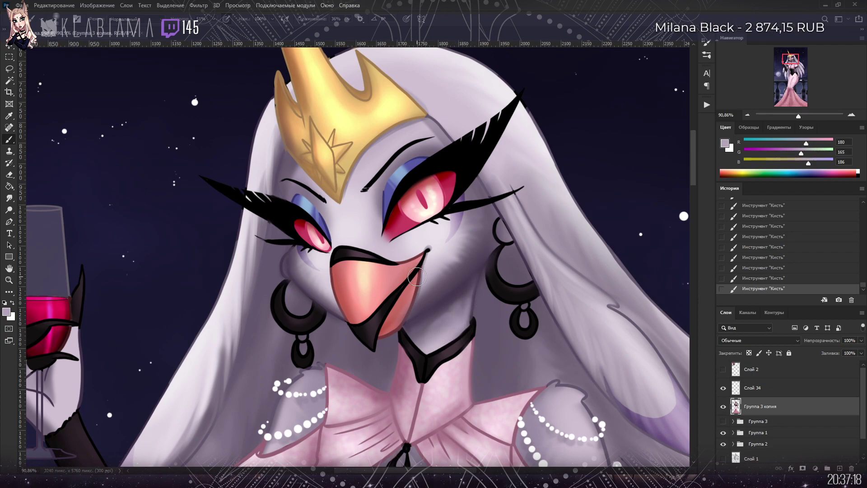
# Step: Touch up the choker with R 67, G 50, B 60 and the pink collar with R 152, G 99, B 118
pyautogui.keyDown('alt'); pyautogui.click(457, 344); pyautogui.keyUp('alt')
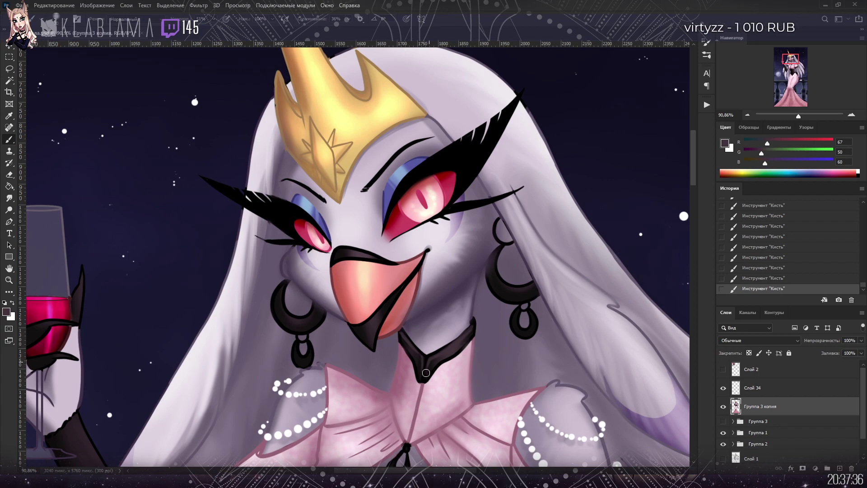
pyautogui.keyDown('alt'); pyautogui.click(419, 402); pyautogui.keyUp('alt')
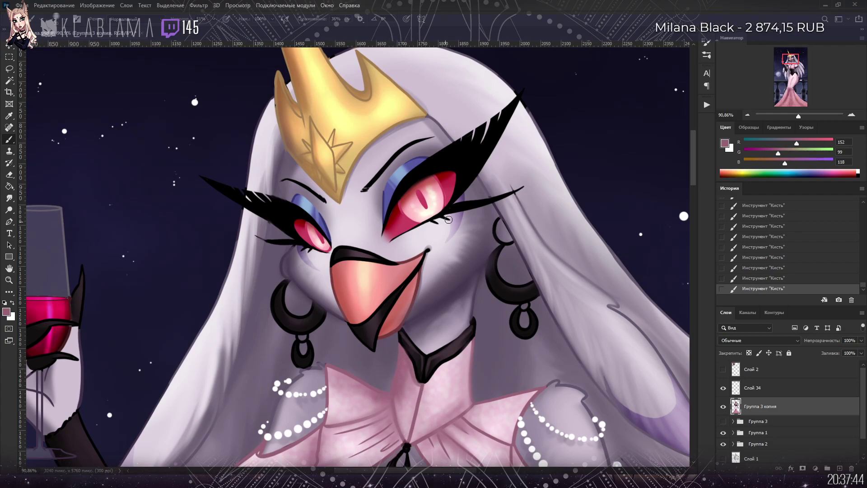
pyautogui.moveTo(791, 59); pyautogui.dragTo(792, 58)
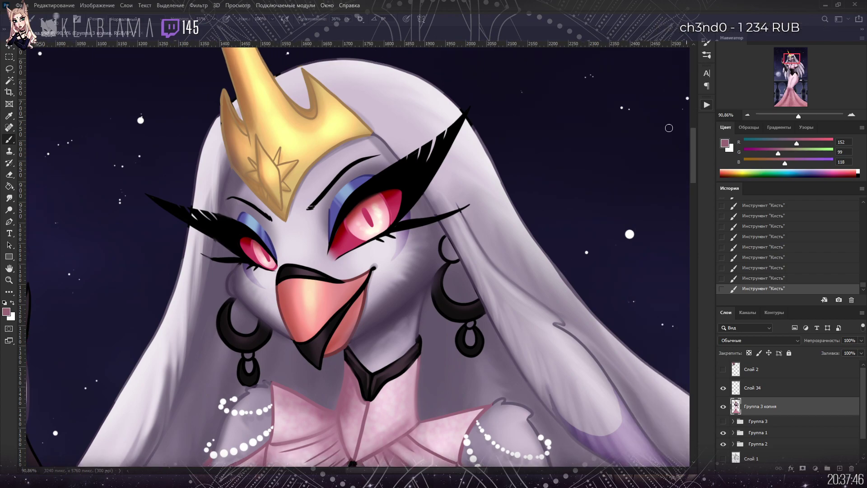
# Step: Paint over the smaller-eye side's earring and its hook with the Brush, using sampled near-black tones and pure black
pyautogui.keyDown('alt'); pyautogui.click(408, 302); pyautogui.keyUp('alt')
pyautogui.keyDown('alt'); pyautogui.click(441, 300); pyautogui.keyUp('alt')
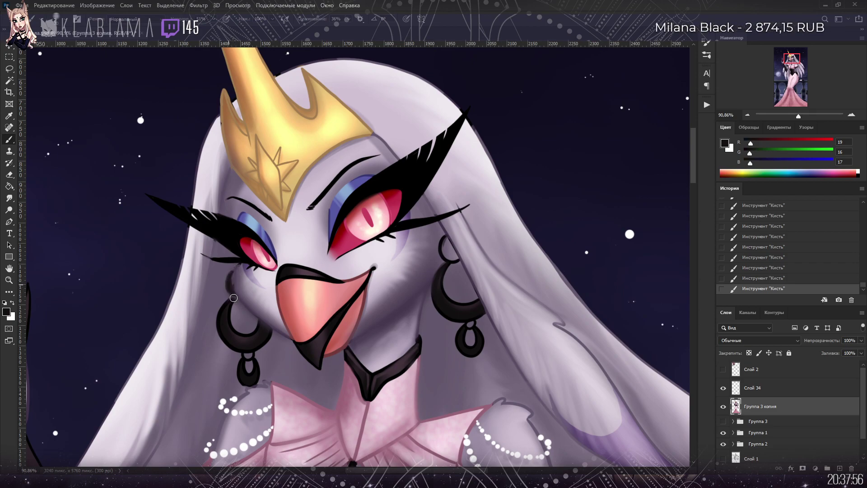
pyautogui.keyDown('alt'); pyautogui.click(233, 300); pyautogui.keyUp('alt')
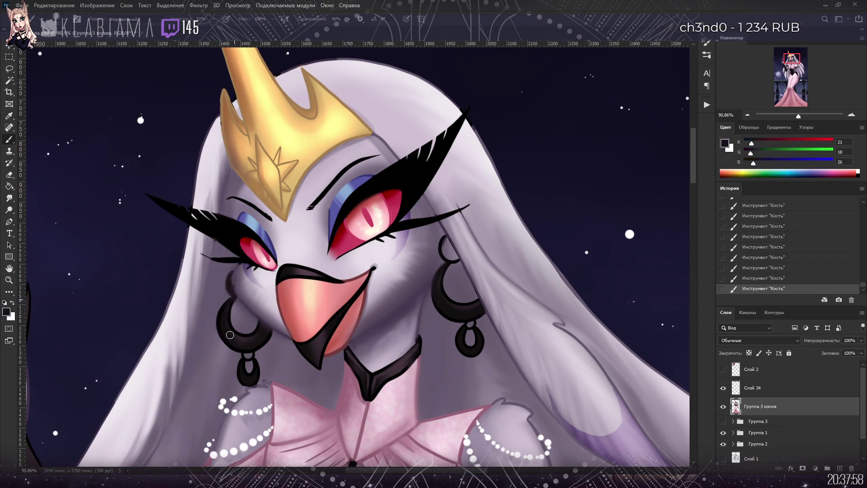
pyautogui.keyDown('alt'); pyautogui.click(221, 312); pyautogui.keyUp('alt')
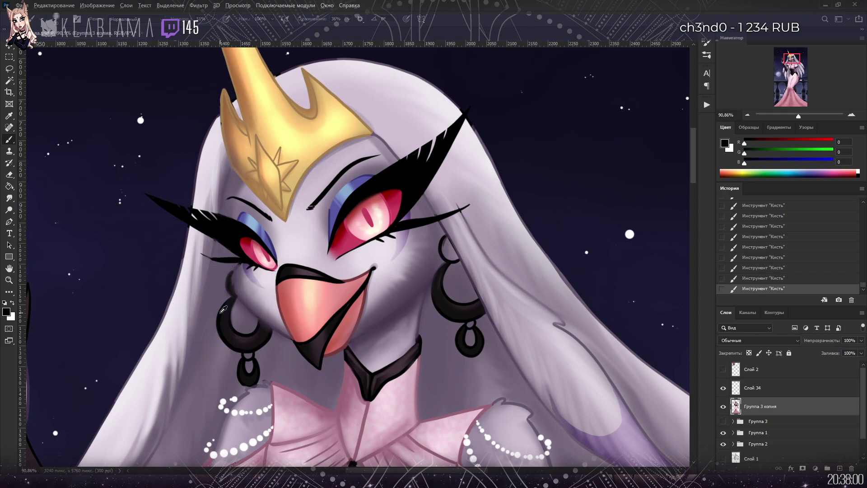
pyautogui.moveTo(231, 304)
pyautogui.mouseDown()
pyautogui.moveTo(246, 333)
pyautogui.moveTo(227, 315)
pyautogui.moveTo(256, 333)
pyautogui.moveTo(245, 360)
pyautogui.mouseUp()
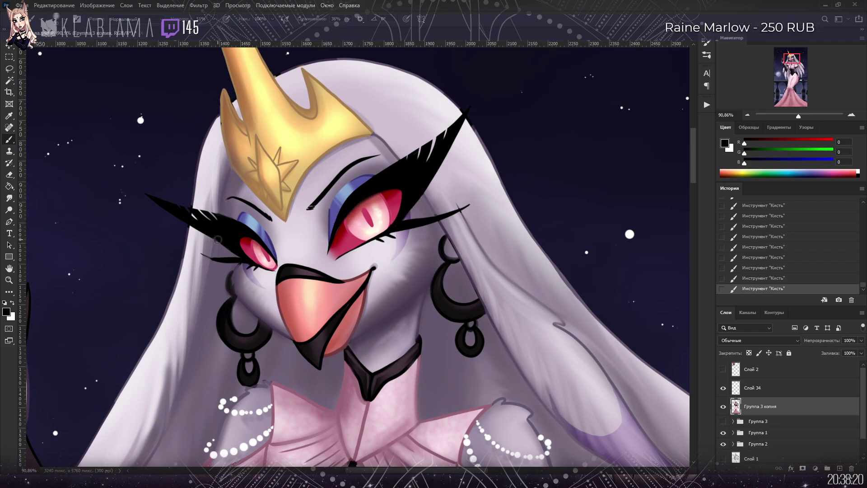
# Step: Retouch the smaller eye's lower lashes in black and the hair around them with sampled light tones including R 231, G 223, B 232
pyautogui.keyDown('alt'); pyautogui.click(242, 267); pyautogui.keyUp('alt')
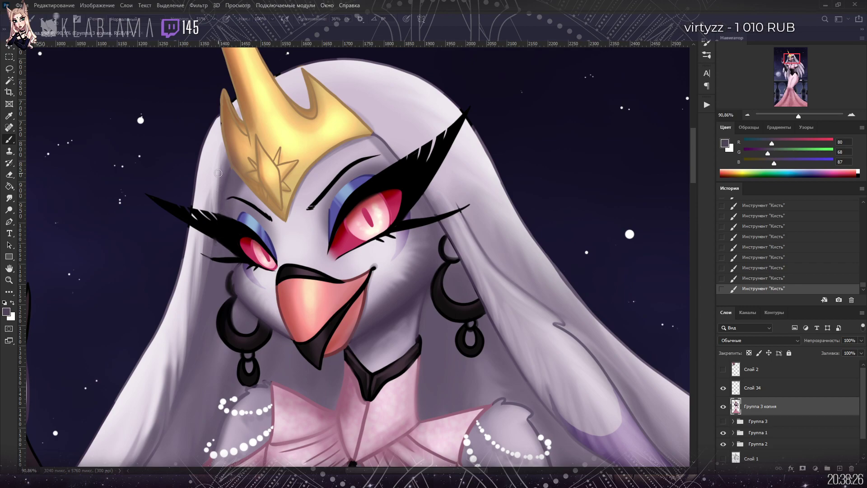
pyautogui.keyDown('alt'); pyautogui.click(221, 152); pyautogui.keyUp('alt')
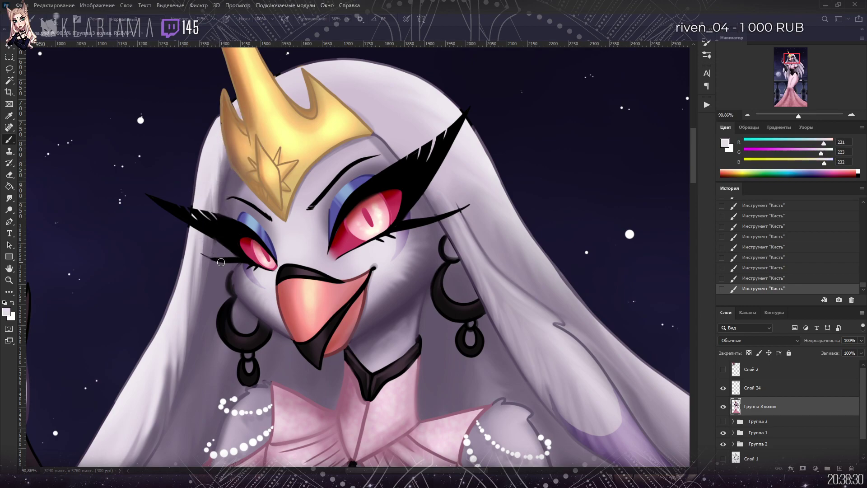
pyautogui.keyDown('alt'); pyautogui.click(229, 258); pyautogui.keyUp('alt')
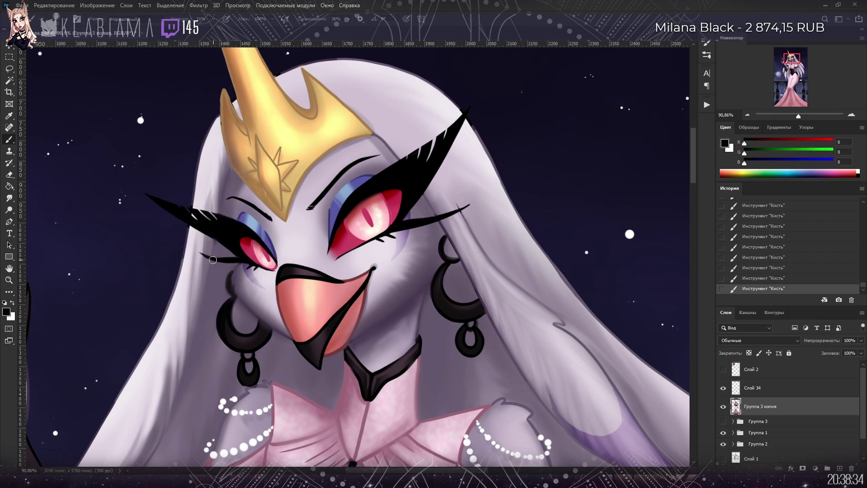
pyautogui.keyDown('alt'); pyautogui.click(189, 238); pyautogui.keyUp('alt')
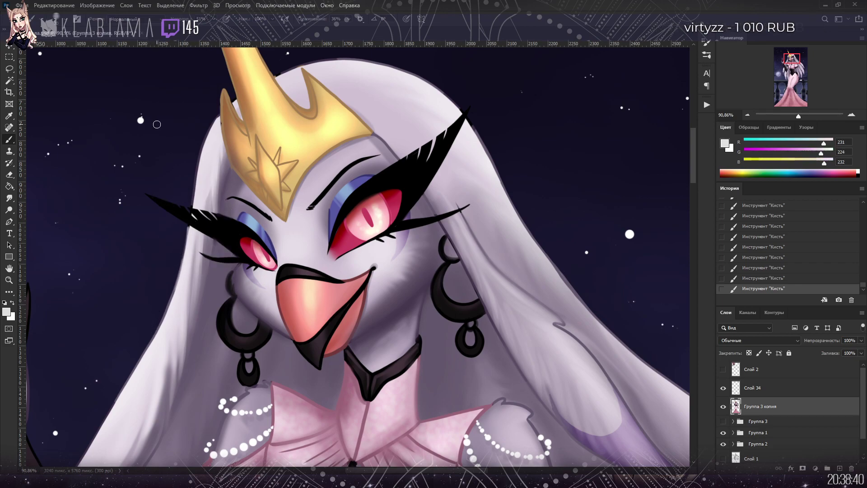
pyautogui.keyDown('alt'); pyautogui.click(226, 135); pyautogui.keyUp('alt')
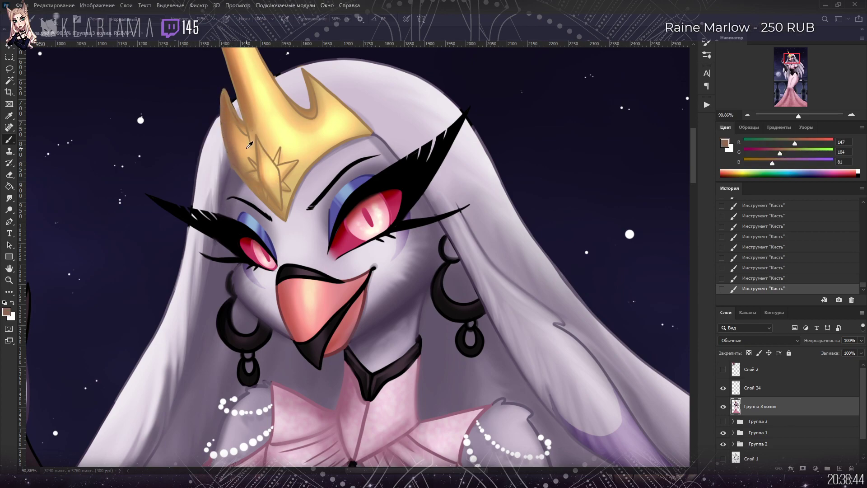
pyautogui.click(750, 277)
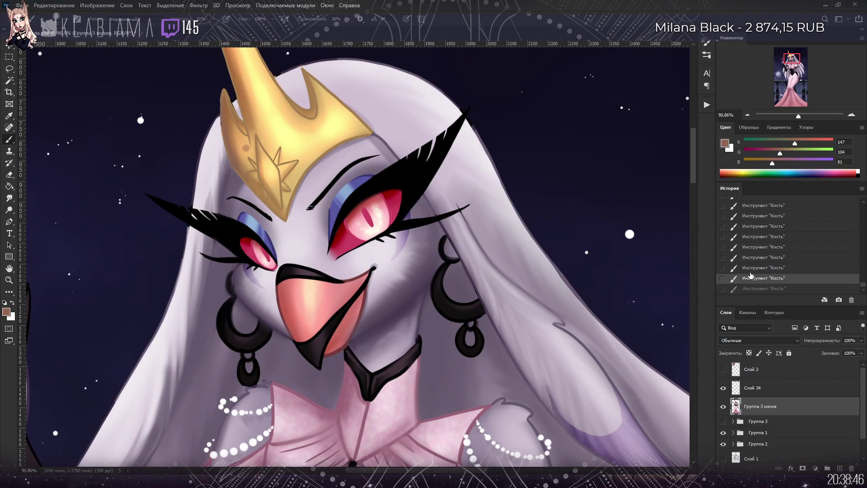
pyautogui.hotkey('ctrl', 'z')
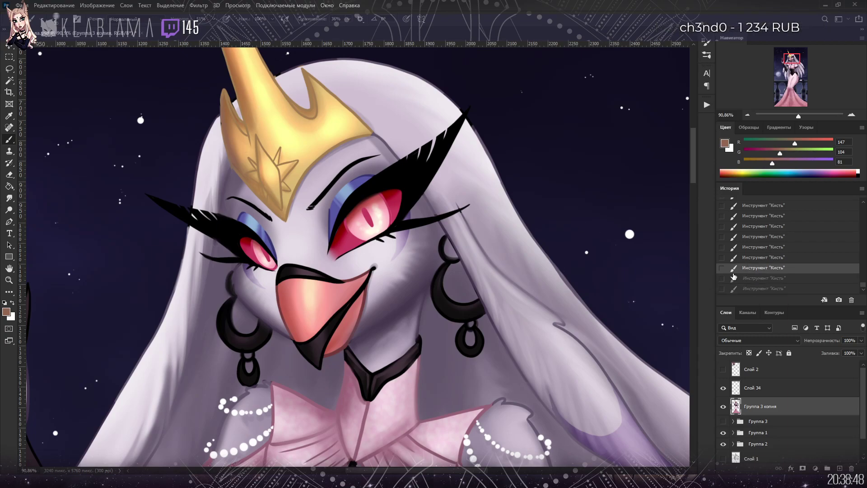
# Step: Paint R 255, G 254, B 153 highlights along the crown's small side prong, lower rim and star emblem
pyautogui.keyDown('alt'); pyautogui.click(285, 125); pyautogui.keyUp('alt')
pyautogui.moveTo(241, 124)
pyautogui.mouseDown()
pyautogui.moveTo(228, 98)
pyautogui.moveTo(244, 129)
pyautogui.mouseUp()
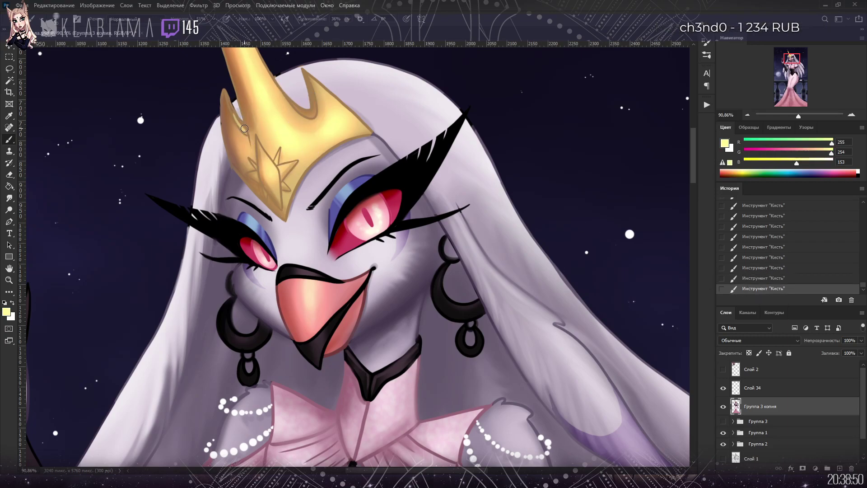
pyautogui.moveTo(226, 92); pyautogui.dragTo(249, 138)
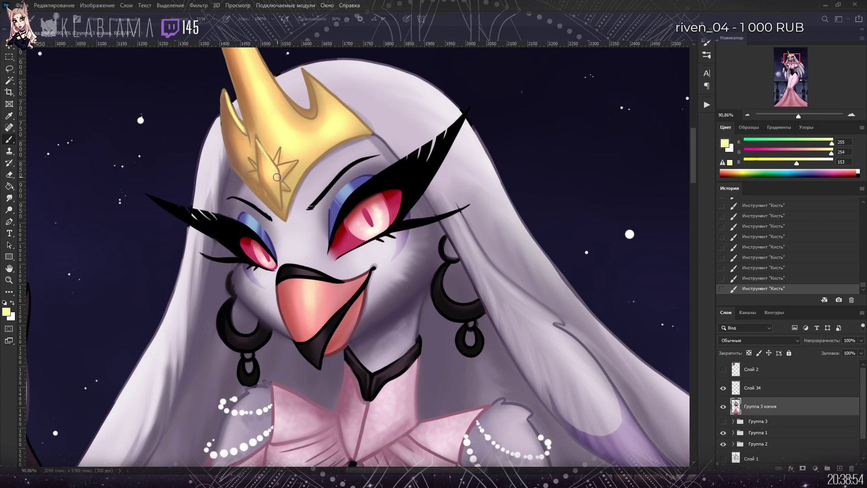
pyautogui.moveTo(295, 161); pyautogui.dragTo(283, 169)
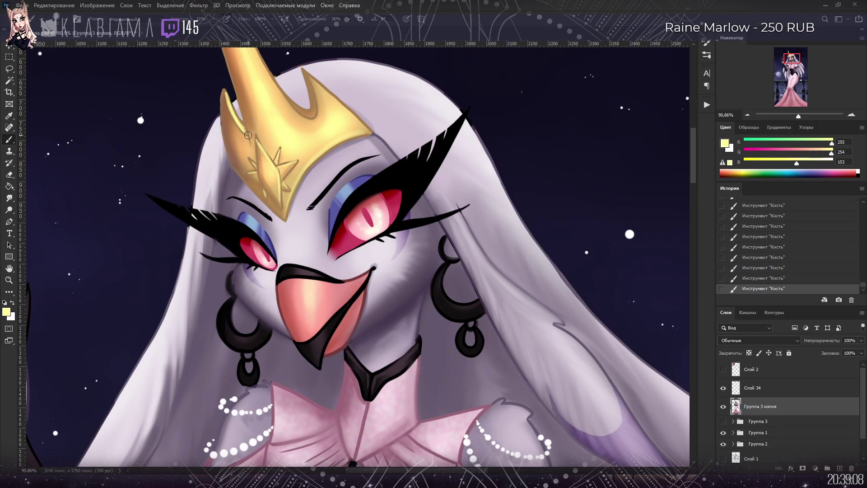
# Step: Lock the transparent pixels of layer Группа 3 копия and brush a pale yellow highlight along the horn's edge down to its base
pyautogui.moveTo(794, 60); pyautogui.dragTo(789, 56)
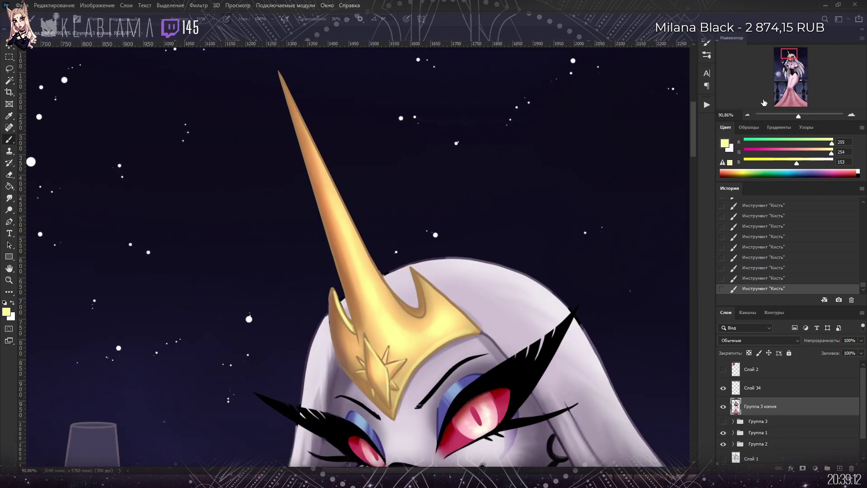
pyautogui.click(749, 353)
pyautogui.moveTo(279, 71)
pyautogui.mouseDown()
pyautogui.moveTo(323, 153)
pyautogui.moveTo(315, 149)
pyautogui.moveTo(343, 219)
pyautogui.mouseUp()
pyautogui.moveTo(295, 106); pyautogui.dragTo(344, 213)
pyautogui.moveTo(308, 135); pyautogui.dragTo(372, 259)
pyautogui.moveTo(333, 196); pyautogui.dragTo(384, 289)
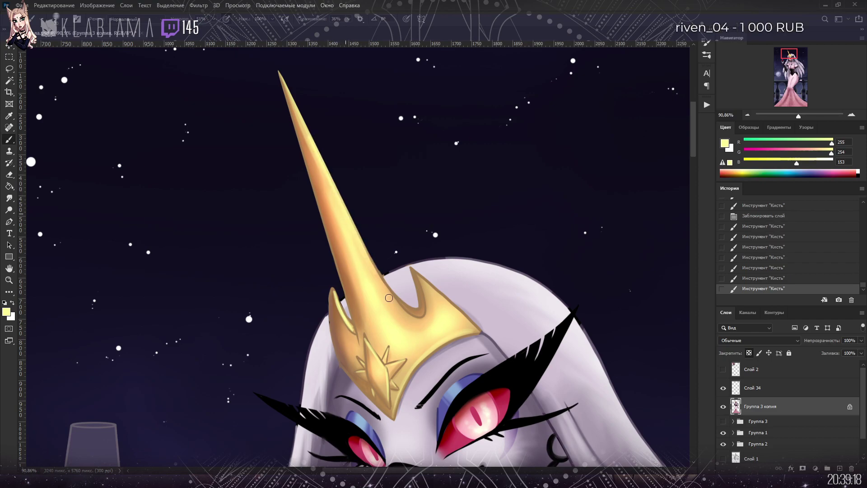
pyautogui.moveTo(350, 222); pyautogui.dragTo(397, 305)
pyautogui.moveTo(370, 257)
pyautogui.mouseDown()
pyautogui.moveTo(402, 312)
pyautogui.moveTo(378, 271)
pyautogui.moveTo(390, 293)
pyautogui.moveTo(412, 309)
pyautogui.moveTo(387, 283)
pyautogui.moveTo(413, 315)
pyautogui.mouseUp()
# Step: Highlight the crown's larger prong in pale yellow and deepen the small prong and star shading with R 151, G 103, B 70
pyautogui.moveTo(379, 271)
pyautogui.mouseDown()
pyautogui.moveTo(342, 199)
pyautogui.moveTo(380, 213)
pyautogui.moveTo(434, 294)
pyautogui.moveTo(424, 283)
pyautogui.moveTo(481, 335)
pyautogui.mouseUp()
pyautogui.moveTo(456, 310); pyautogui.dragTo(473, 326)
pyautogui.moveTo(411, 268)
pyautogui.mouseDown()
pyautogui.moveTo(446, 299)
pyautogui.moveTo(411, 271)
pyautogui.moveTo(433, 287)
pyautogui.mouseUp()
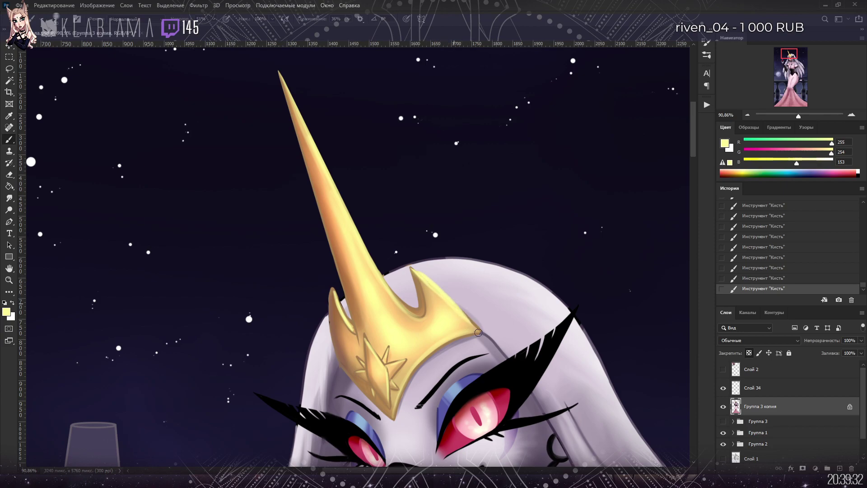
pyautogui.keyDown('alt'); pyautogui.click(332, 301); pyautogui.keyUp('alt')
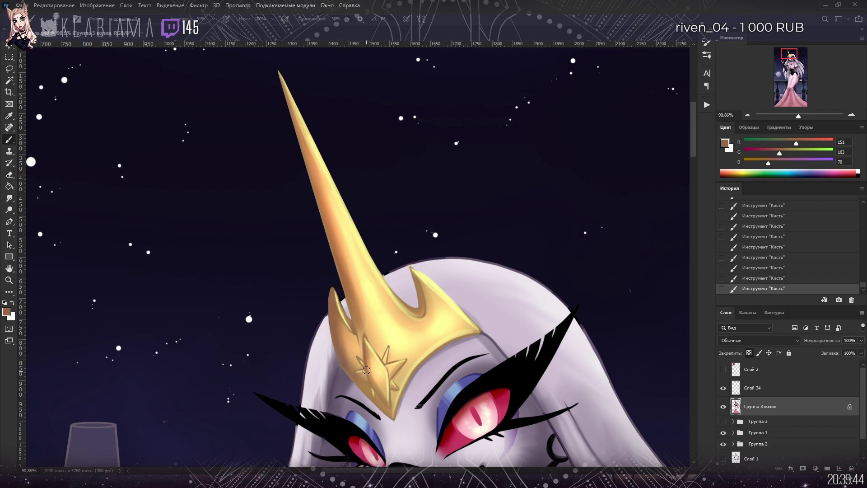
# Step: Unlock the layer's transparent pixels and trim the edges of the crown's small side prong with the Eraser
pyautogui.moveTo(793, 54); pyautogui.dragTo(793, 56)
pyautogui.click(749, 353)
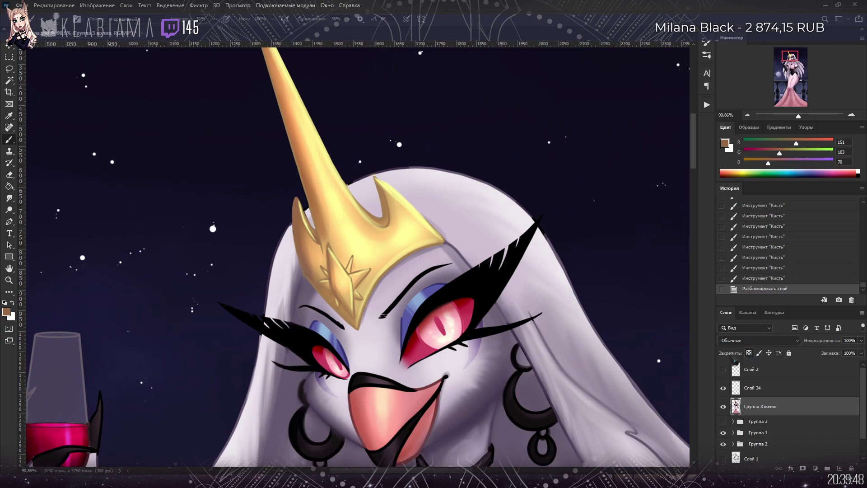
pyautogui.click(9, 175)
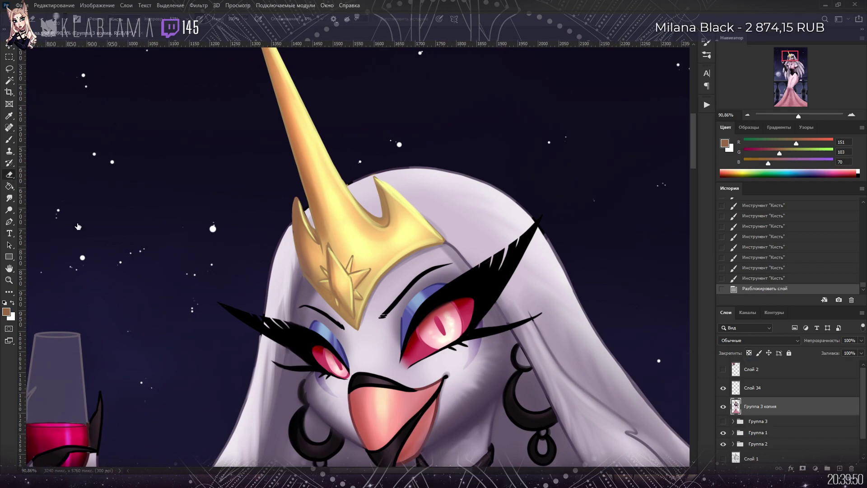
pyautogui.moveTo(293, 213); pyautogui.dragTo(292, 224)
pyautogui.moveTo(294, 198)
pyautogui.mouseDown()
pyautogui.moveTo(290, 227)
pyautogui.moveTo(297, 207)
pyautogui.moveTo(305, 210)
pyautogui.mouseUp()
pyautogui.moveTo(300, 199); pyautogui.dragTo(304, 208)
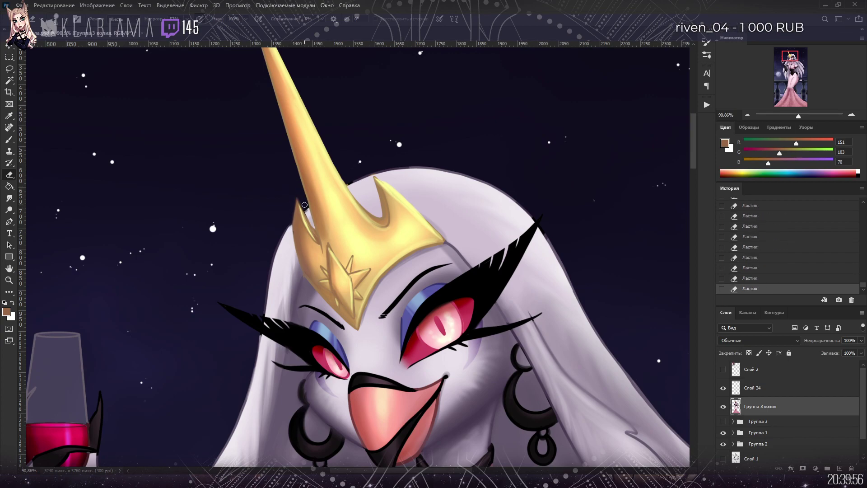
# Step: Brush fold shading on the pink bodice below the collar with R 158, G 106, B 126, and smooth the sleeve seam with R 166, G 104, B 129
pyautogui.moveTo(798, 116)
pyautogui.mouseDown()
pyautogui.moveTo(786, 119)
pyautogui.moveTo(800, 117)
pyautogui.mouseUp()
pyautogui.moveTo(792, 75); pyautogui.dragTo(792, 63)
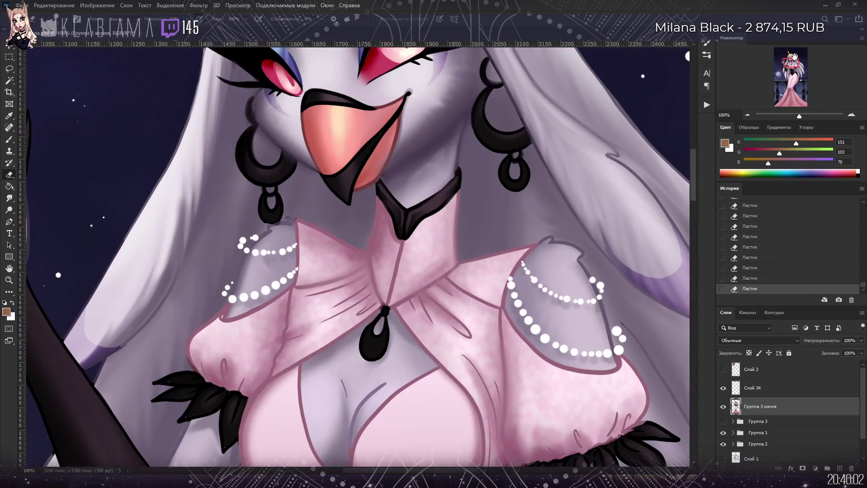
pyautogui.click(10, 141)
pyautogui.keyDown('alt'); pyautogui.click(376, 236); pyautogui.keyUp('alt')
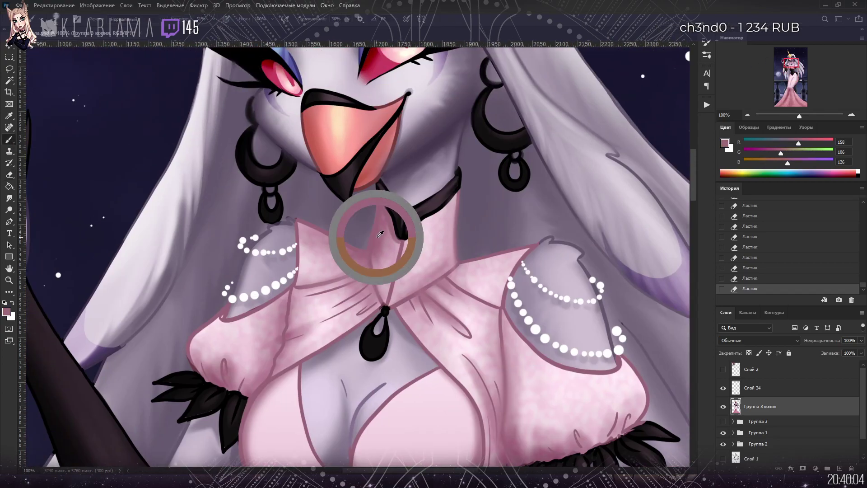
pyautogui.moveTo(367, 270)
pyautogui.mouseDown()
pyautogui.moveTo(342, 288)
pyautogui.moveTo(370, 269)
pyautogui.moveTo(316, 287)
pyautogui.mouseUp()
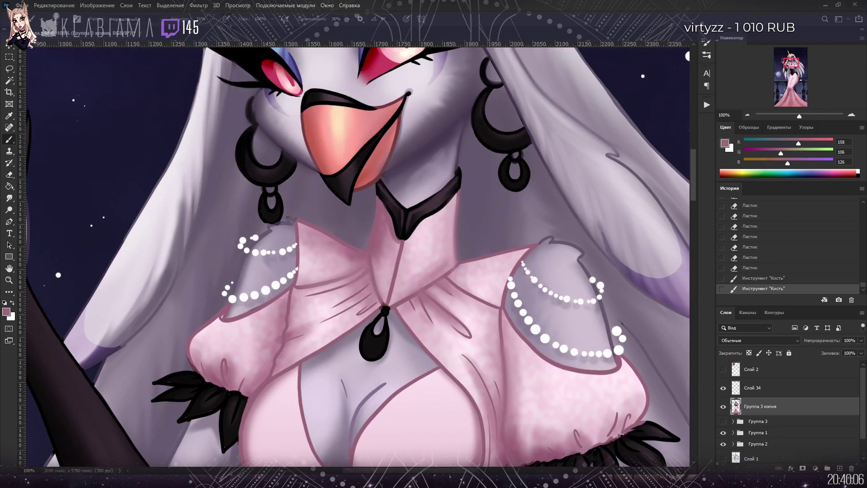
pyautogui.moveTo(367, 283)
pyautogui.mouseDown()
pyautogui.moveTo(364, 301)
pyautogui.moveTo(377, 290)
pyautogui.moveTo(363, 298)
pyautogui.moveTo(374, 291)
pyautogui.moveTo(368, 262)
pyautogui.moveTo(380, 299)
pyautogui.moveTo(352, 324)
pyautogui.moveTo(373, 310)
pyautogui.mouseUp()
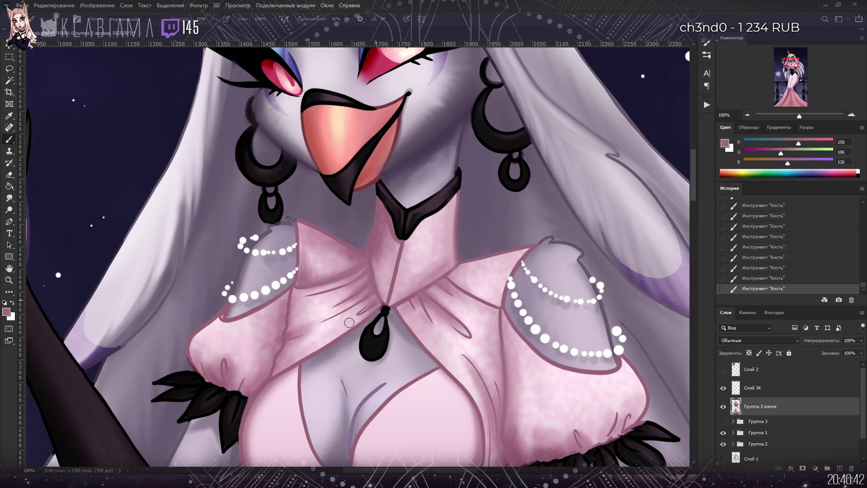
pyautogui.keyDown('alt'); pyautogui.click(290, 333); pyautogui.keyUp('alt')
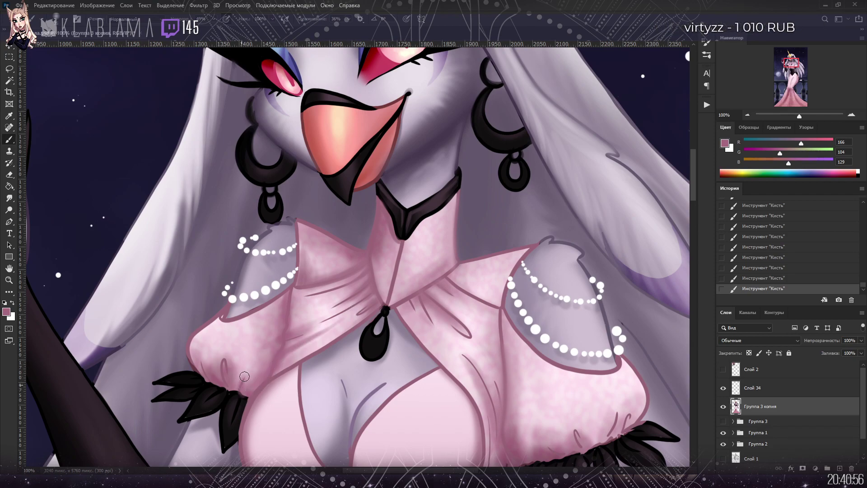
# Step: Blend the smaller puff sleeve and adjoining bodice folds with sampled pinks, including R 248, G 222, B 235 and R 155, G 103, B 122
pyautogui.keyDown('alt'); pyautogui.click(224, 347); pyautogui.keyUp('alt')
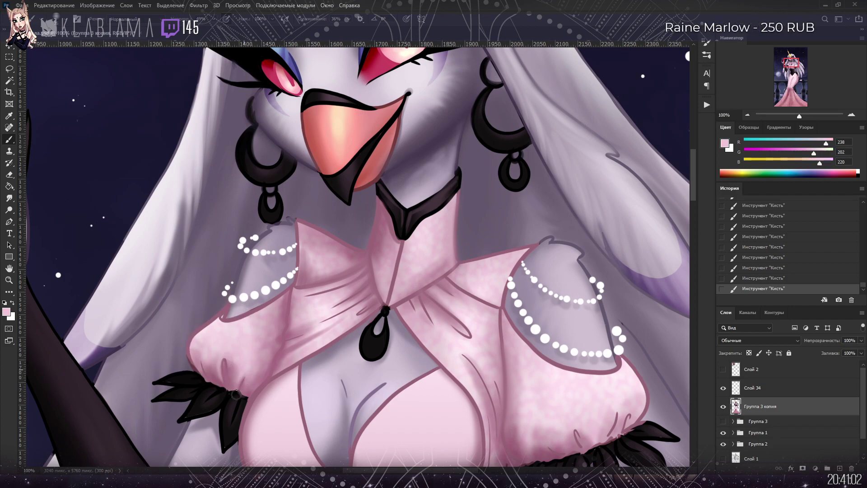
pyautogui.keyDown('alt'); pyautogui.click(219, 314); pyautogui.keyUp('alt')
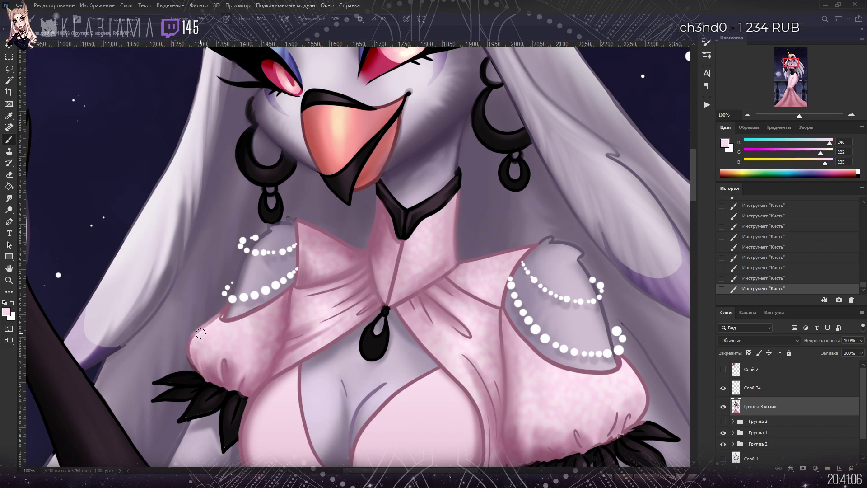
pyautogui.moveTo(199, 334); pyautogui.dragTo(194, 364)
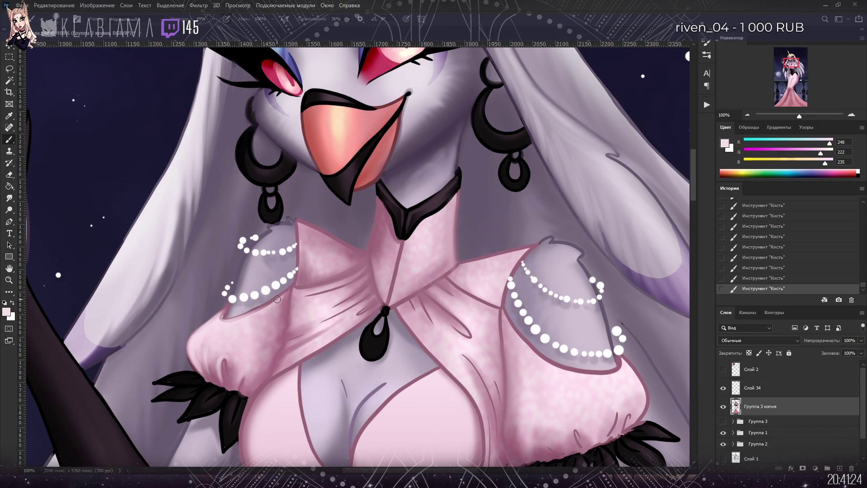
pyautogui.keyDown('alt'); pyautogui.click(227, 311); pyautogui.keyUp('alt')
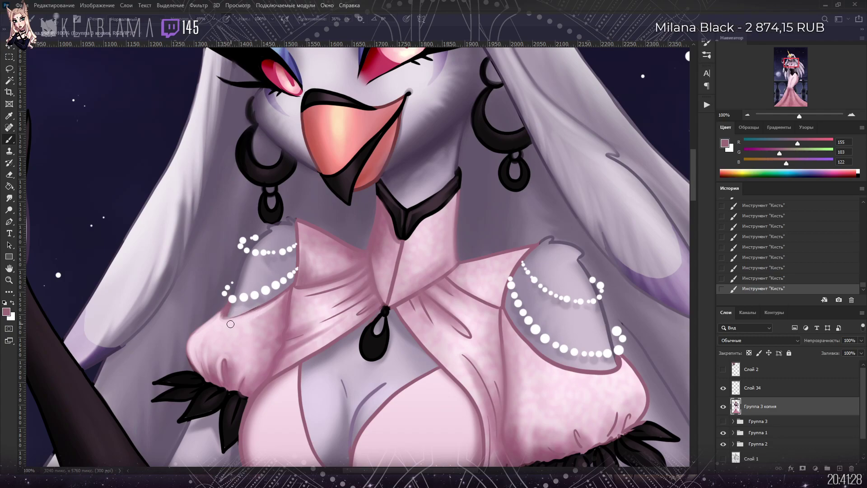
pyautogui.keyDown('alt'); pyautogui.click(231, 321); pyautogui.keyUp('alt')
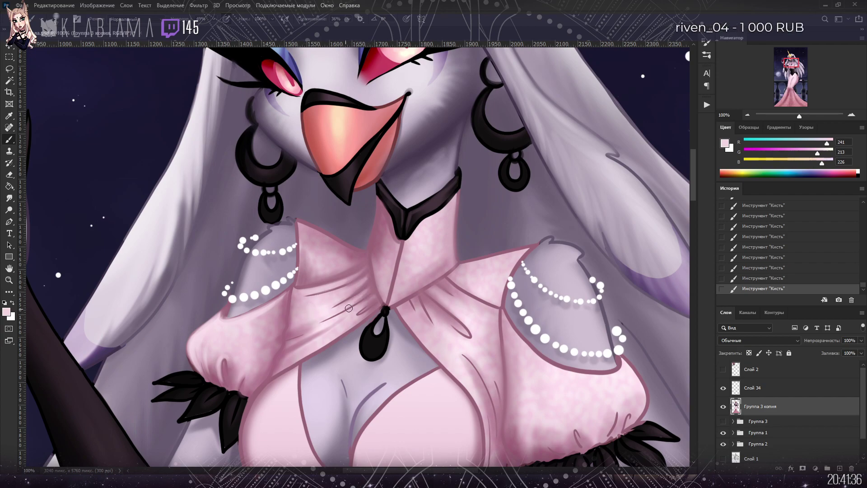
pyautogui.keyDown('alt'); pyautogui.click(322, 311); pyautogui.keyUp('alt')
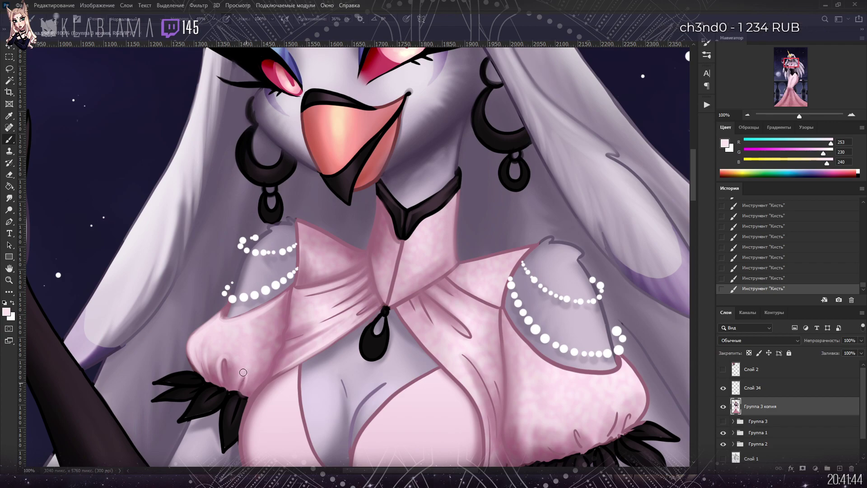
# Step: Paint the smaller sleeve's gathers with R 167, G 106, B 130, its feather cuff in near-black, and its outline with R 158, G 93, B 119
pyautogui.keyDown('alt'); pyautogui.click(226, 375); pyautogui.keyUp('alt')
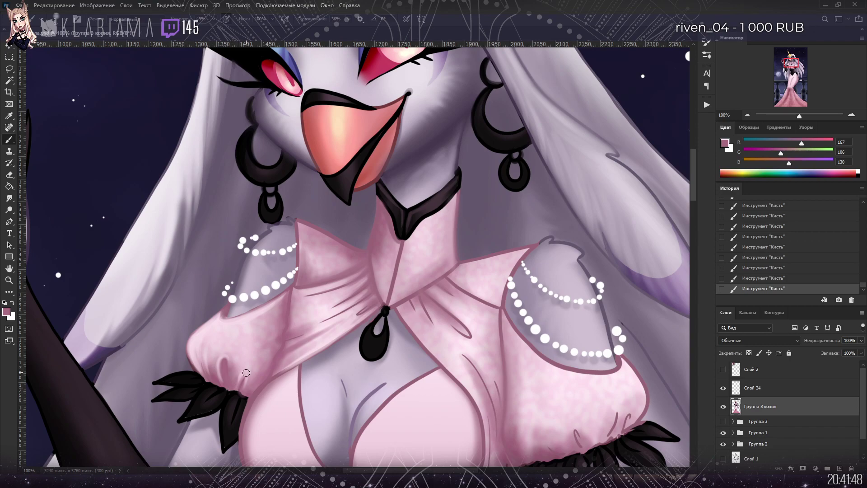
pyautogui.keyDown('alt'); pyautogui.click(244, 397); pyautogui.keyUp('alt')
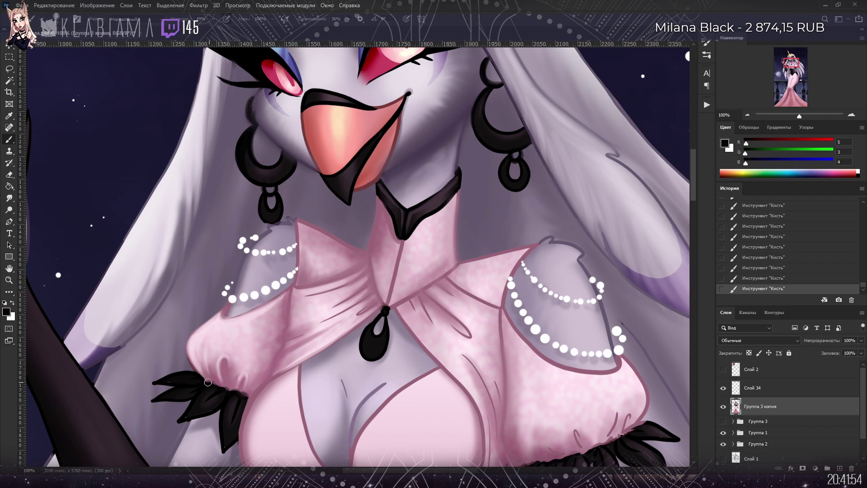
pyautogui.keyDown('alt'); pyautogui.click(190, 363); pyautogui.keyUp('alt')
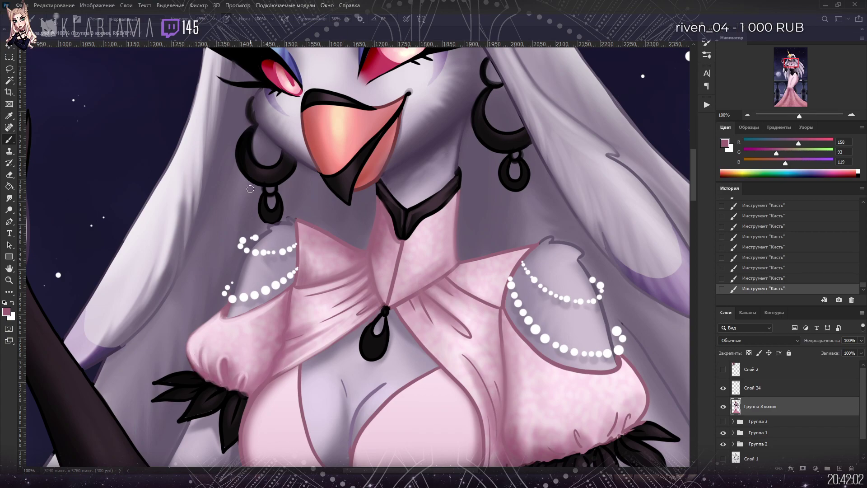
# Step: Brush soft fur shading on the smaller shoulder around the pearl strands with sampled greys, including R 171, G 157, B 176 and R 187, G 173, B 192
pyautogui.keyDown('alt'); pyautogui.click(308, 182); pyautogui.keyUp('alt')
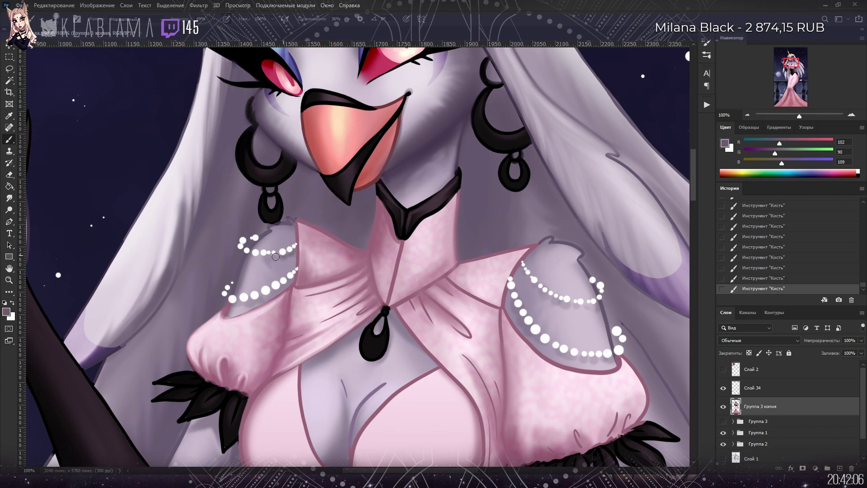
pyautogui.keyDown('alt'); pyautogui.click(290, 229); pyautogui.keyUp('alt')
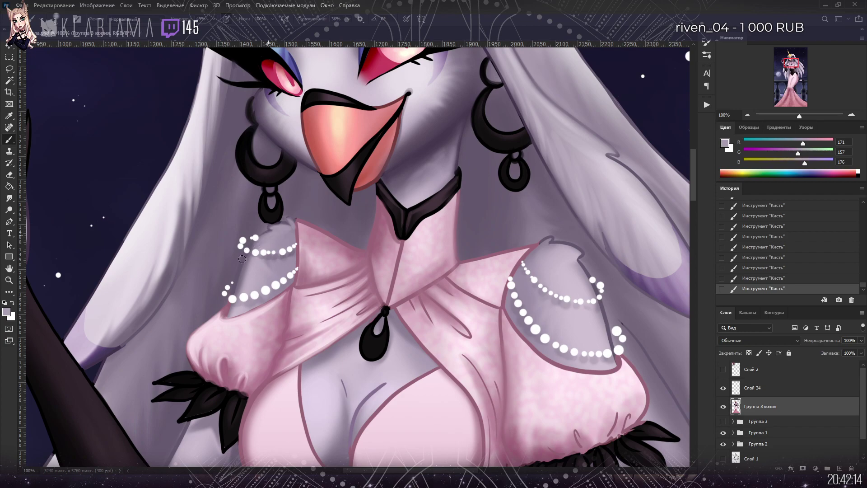
pyautogui.keyDown('alt'); pyautogui.click(256, 269); pyautogui.keyUp('alt')
pyautogui.moveTo(250, 256); pyautogui.dragTo(236, 266)
pyautogui.moveTo(252, 259); pyautogui.dragTo(236, 296)
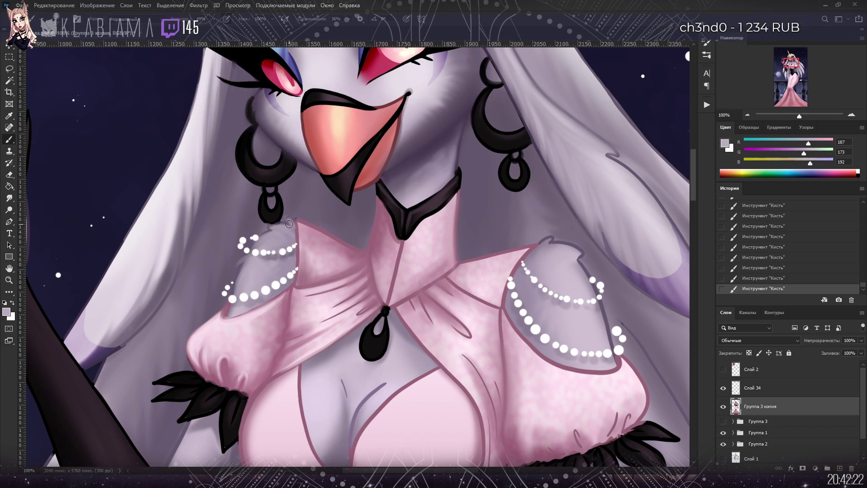
pyautogui.keyDown('alt'); pyautogui.click(273, 294); pyautogui.keyUp('alt')
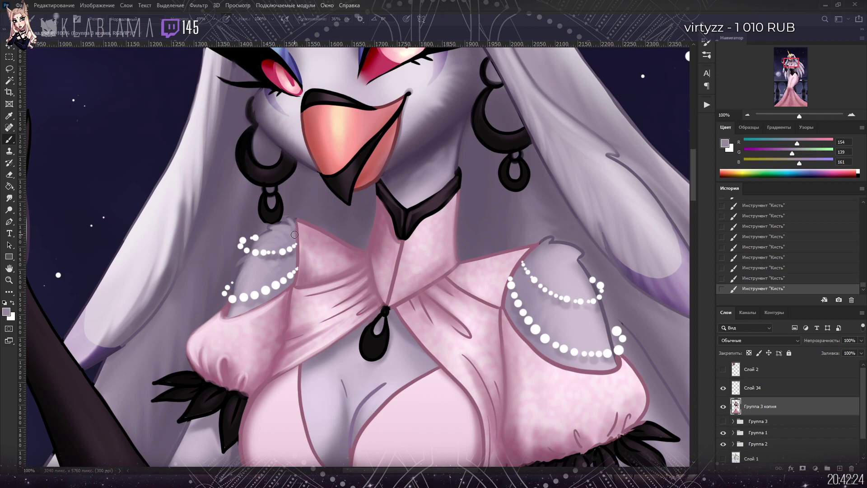
pyautogui.keyDown('alt'); pyautogui.click(284, 224); pyautogui.keyUp('alt')
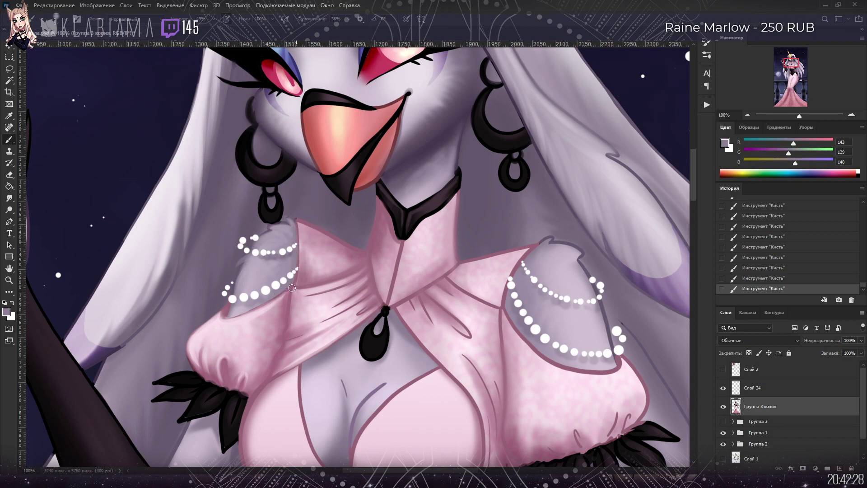
# Step: Retouch the smaller sleeve's seam with R 157, G 105, B 125, and dab pale speckles of R 255, G 238, B 246 onto the collar flap
pyautogui.keyDown('alt'); pyautogui.click(293, 275); pyautogui.keyUp('alt')
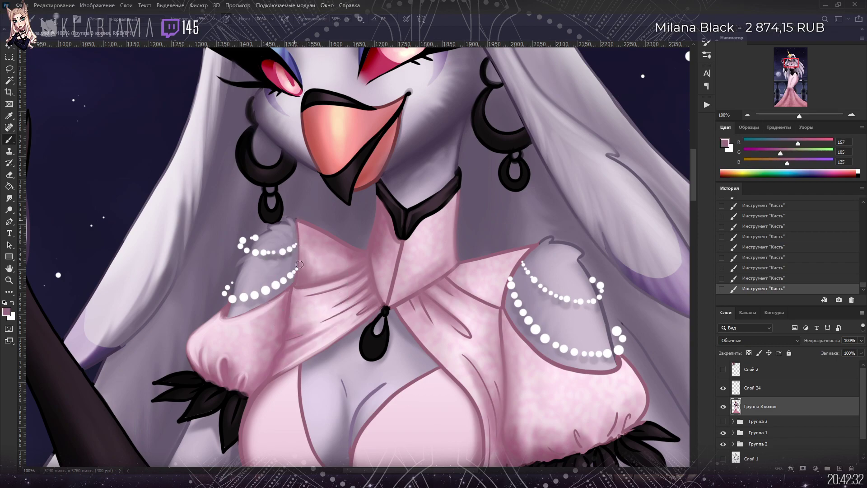
pyautogui.keyDown('alt'); pyautogui.click(257, 313); pyautogui.keyUp('alt')
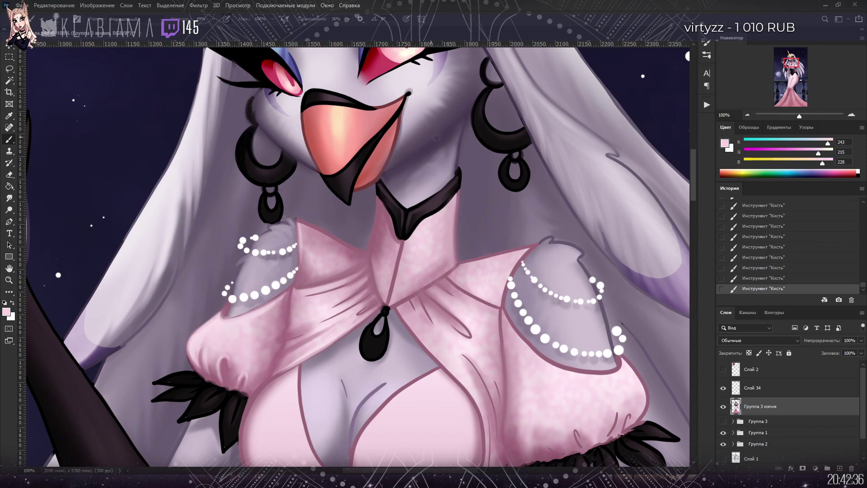
pyautogui.press('i')
pyautogui.moveTo(543, 93); pyautogui.dragTo(531, 82)
pyautogui.click(731, 91)
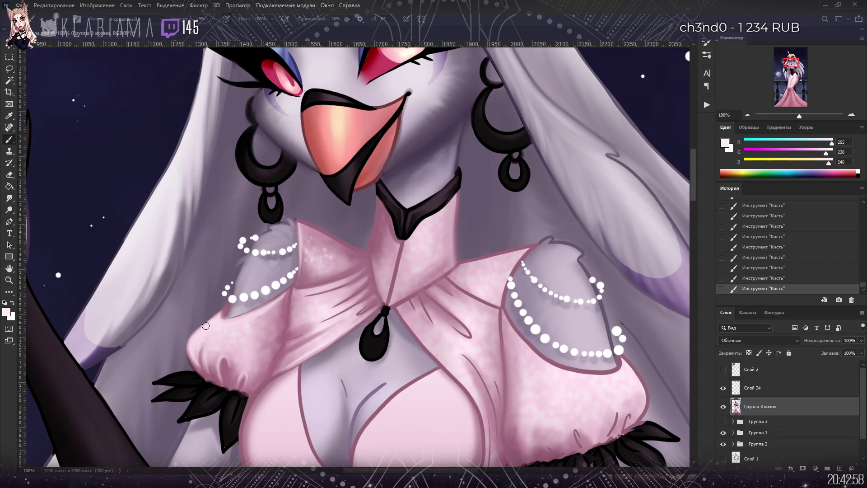
# Step: Refine the smaller shoulder's fur edge with R 175, G 160, B 180 and R 107, G 94, B 114, and save the document
pyautogui.keyDown('alt'); pyautogui.click(268, 244); pyautogui.keyUp('alt')
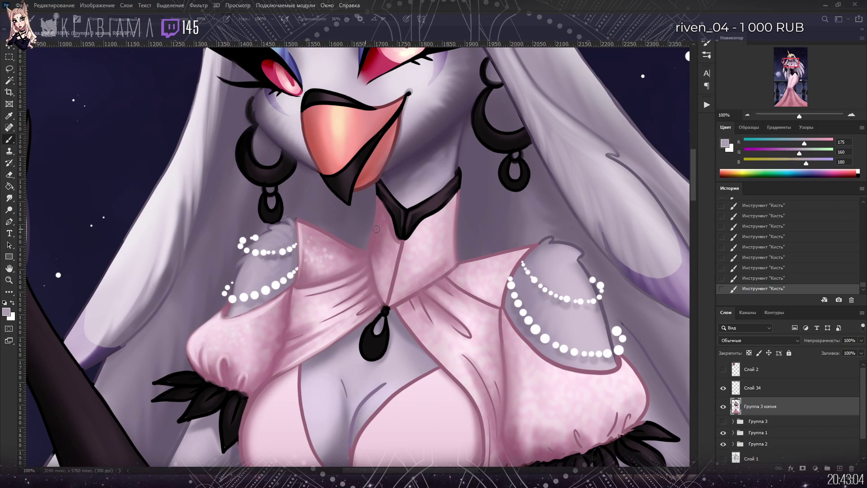
pyautogui.keyDown('alt'); pyautogui.click(302, 204); pyautogui.keyUp('alt')
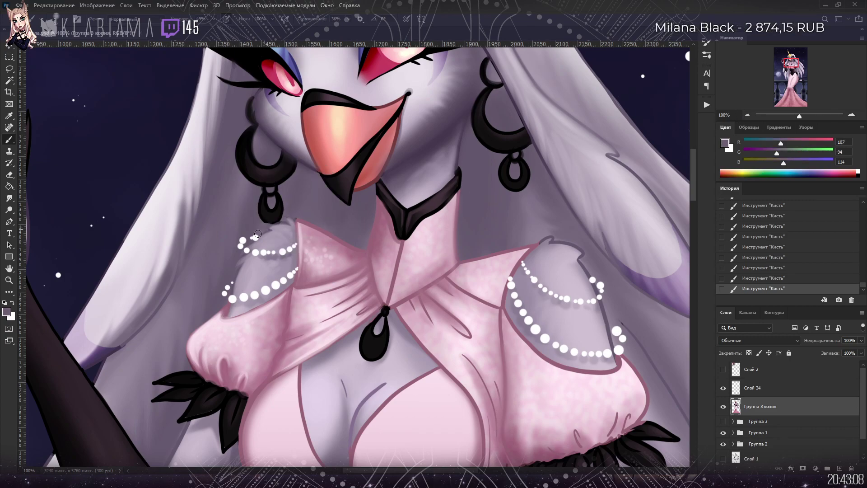
pyautogui.keyDown('alt'); pyautogui.click(268, 212); pyautogui.keyUp('alt')
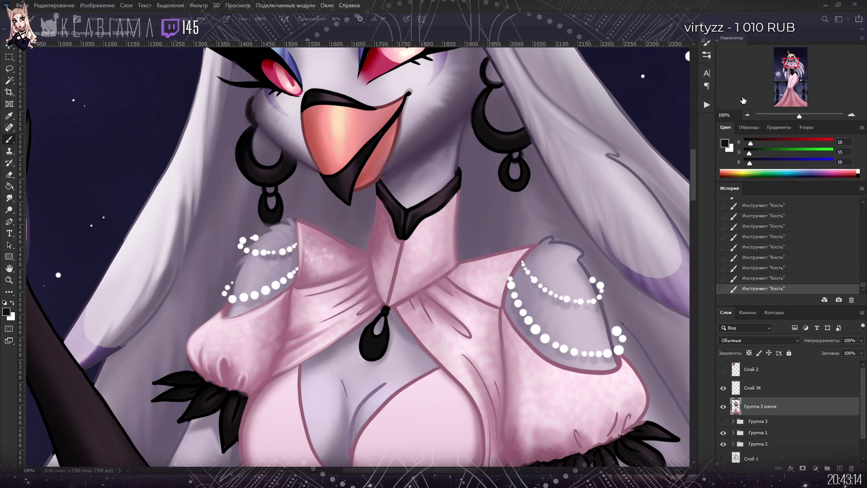
pyautogui.moveTo(799, 117); pyautogui.dragTo(792, 117)
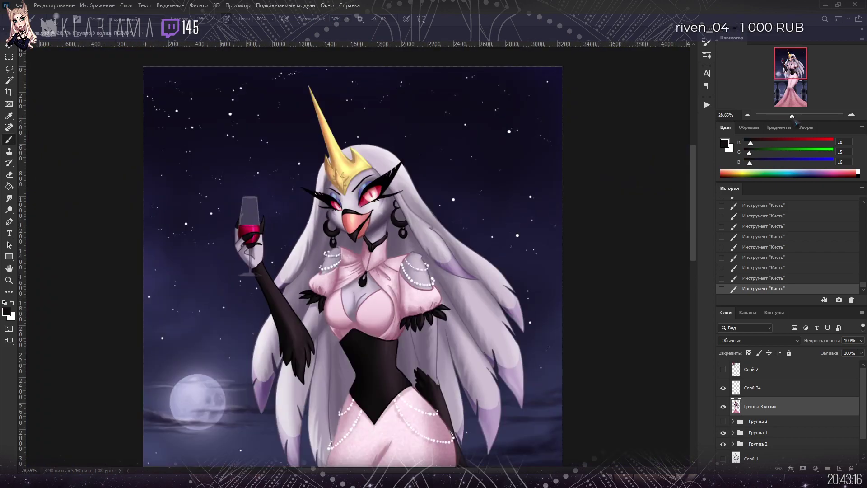
pyautogui.hotkey('ctrl', 's')
# Step: Brush the edge between the upper beak and the mouth corner with dark red R 116, G 57, B 57
pyautogui.scroll(5, 343, 264)
pyautogui.scroll(2, 341, 271)
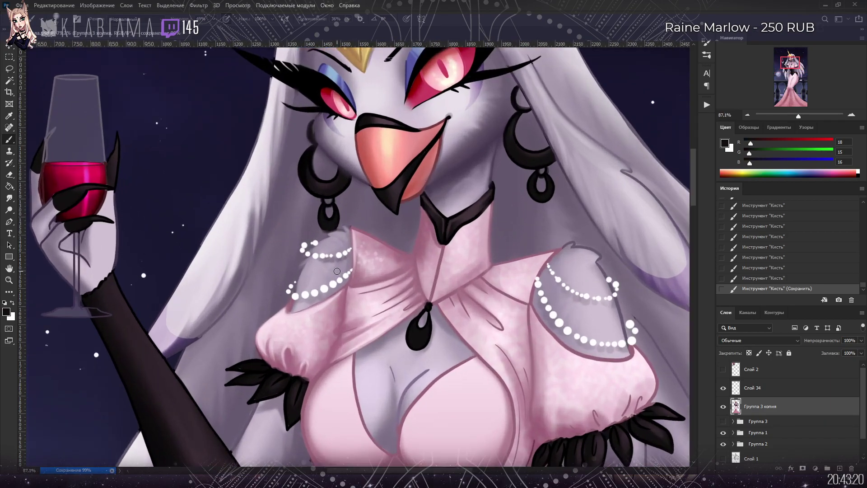
pyautogui.scroll(2, 335, 259)
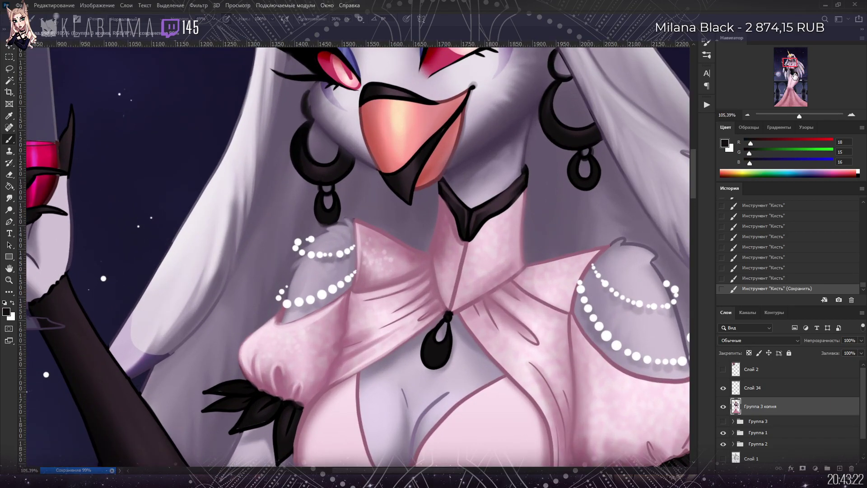
pyautogui.moveTo(796, 76); pyautogui.dragTo(797, 73)
pyautogui.keyDown('alt'); pyautogui.click(378, 225); pyautogui.keyUp('alt')
pyautogui.moveTo(380, 219); pyautogui.dragTo(354, 257)
pyautogui.moveTo(381, 217); pyautogui.dragTo(357, 253)
pyautogui.moveTo(375, 225); pyautogui.dragTo(352, 259)
pyautogui.moveTo(376, 226)
pyautogui.mouseDown()
pyautogui.moveTo(338, 284)
pyautogui.moveTo(348, 262)
pyautogui.moveTo(345, 270)
pyautogui.mouseUp()
pyautogui.moveTo(348, 268); pyautogui.dragTo(357, 249)
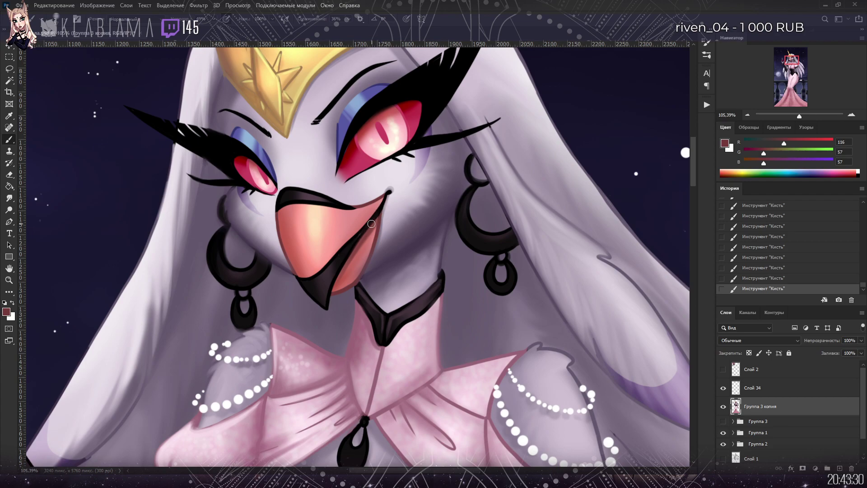
# Step: Undo the last three strokes on the beak and repaint the mouth line from the corner along the upper beak's edge
pyautogui.hotkey('ctrl', 'z')
pyautogui.hotkey('ctrl', 'z')
pyautogui.hotkey('ctrl', 'z')
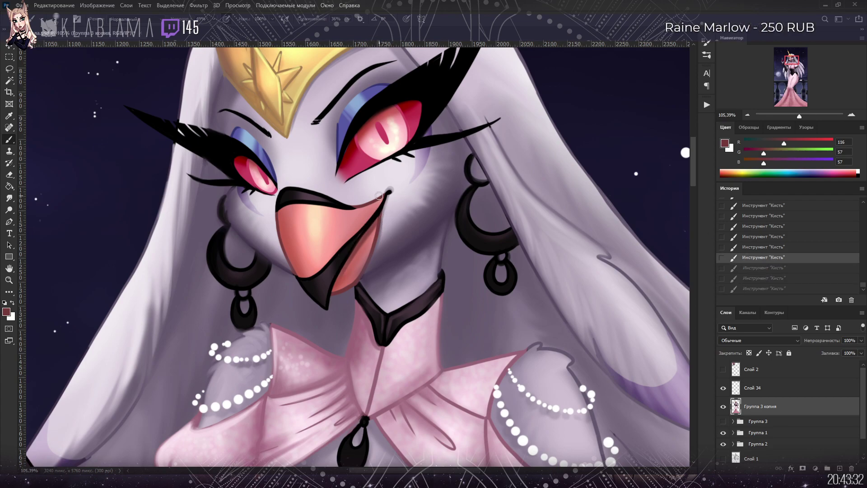
pyautogui.keyDown('alt'); pyautogui.click(380, 210); pyautogui.keyUp('alt')
pyautogui.moveTo(387, 194); pyautogui.dragTo(364, 228)
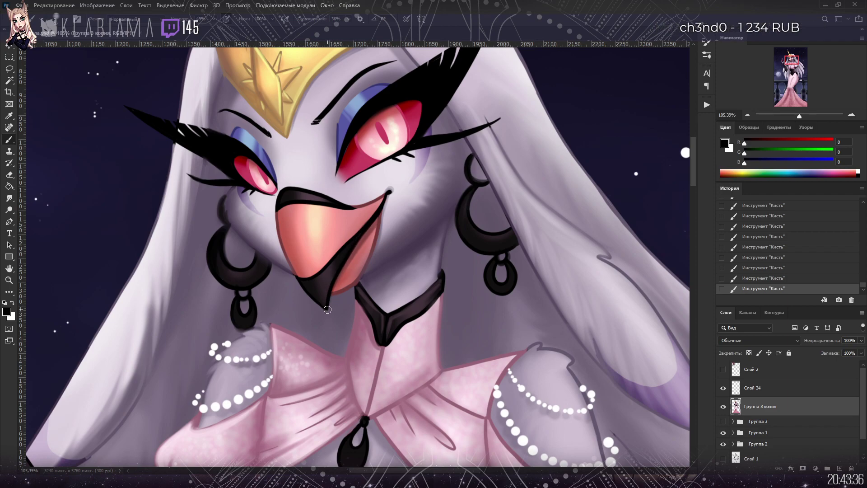
# Step: Shade the beak's dark upper ridge with black and R 85, G 64, B 76, and retouch the beak's outer edge with R 192, G 92, B 82
pyautogui.keyDown('alt'); pyautogui.click(312, 193); pyautogui.keyUp('alt')
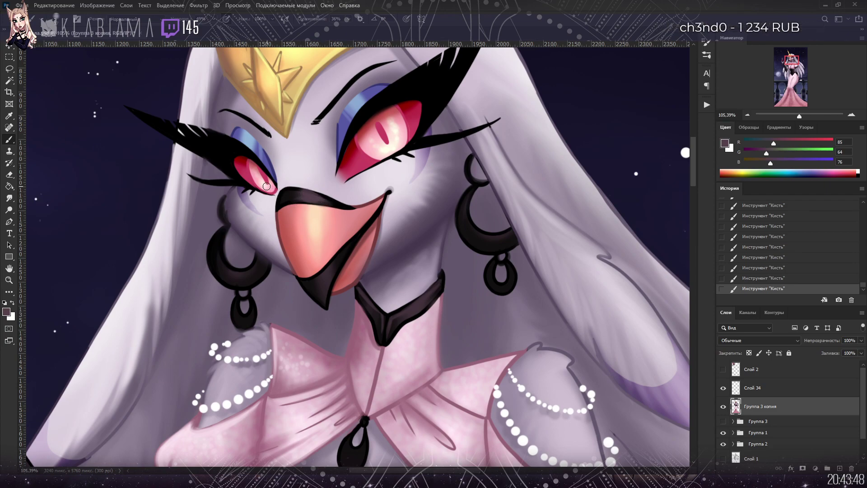
pyautogui.keyDown('alt'); pyautogui.click(349, 205); pyautogui.keyUp('alt')
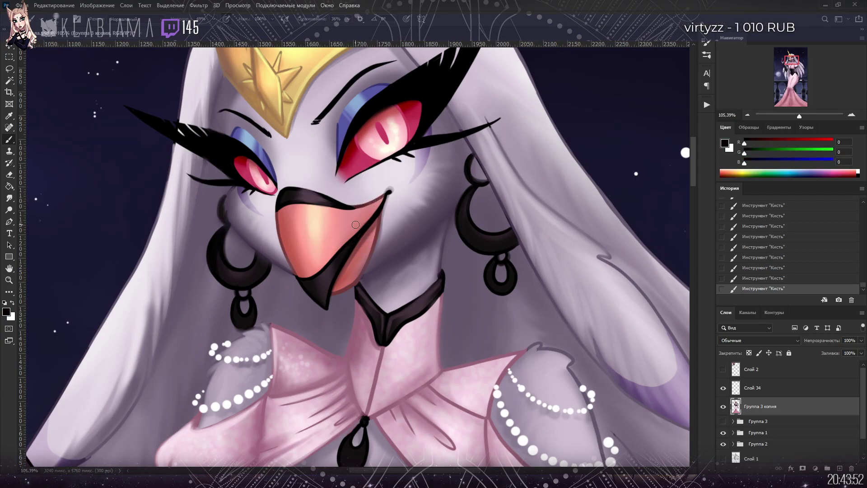
pyautogui.keyDown('alt'); pyautogui.click(281, 222); pyautogui.keyUp('alt')
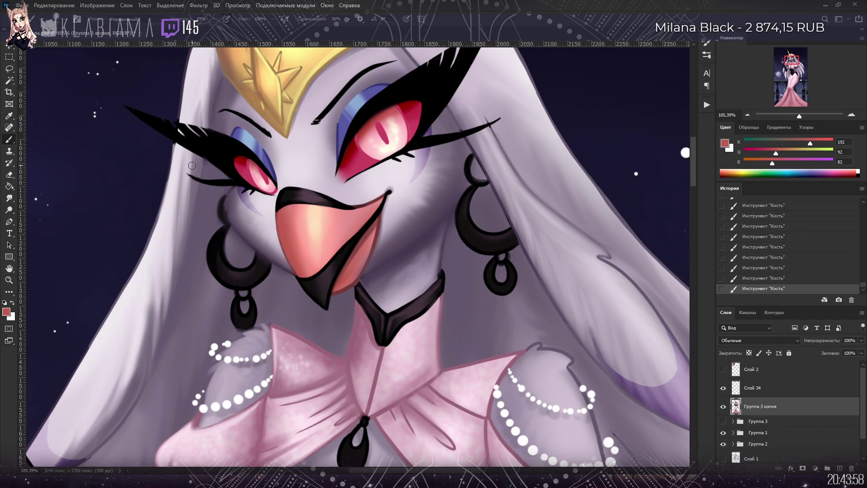
# Step: Retouch the cheek fur and jaw outline beside the earring with sampled greys, including R 224, G 215, B 224 and R 70, G 58, B 79
pyautogui.keyDown('alt'); pyautogui.click(232, 194); pyautogui.keyUp('alt')
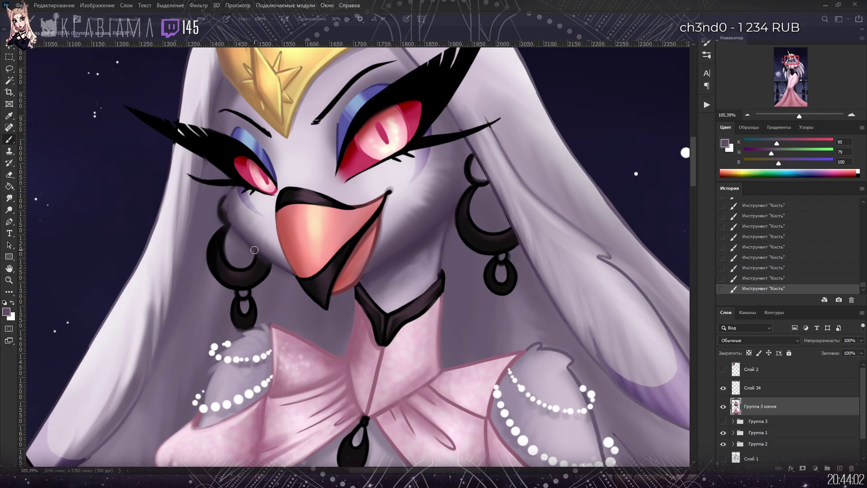
pyautogui.keyDown('alt'); pyautogui.click(234, 229); pyautogui.keyUp('alt')
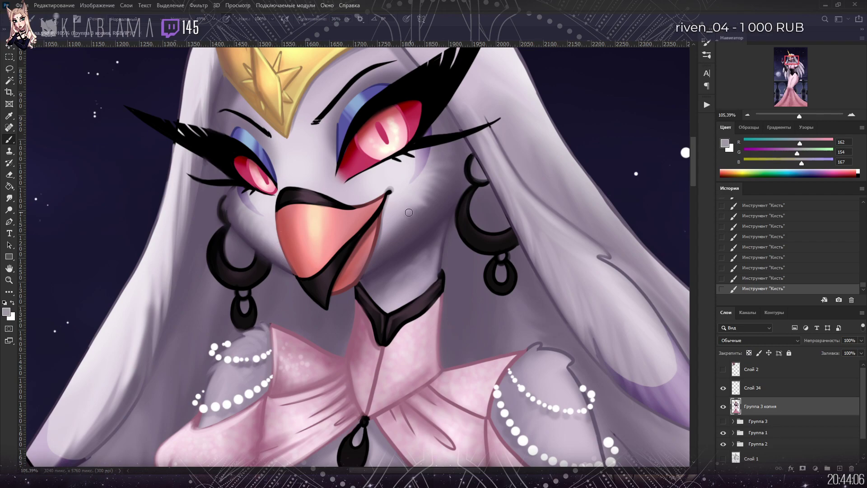
pyautogui.keyDown('alt'); pyautogui.click(411, 192); pyautogui.keyUp('alt')
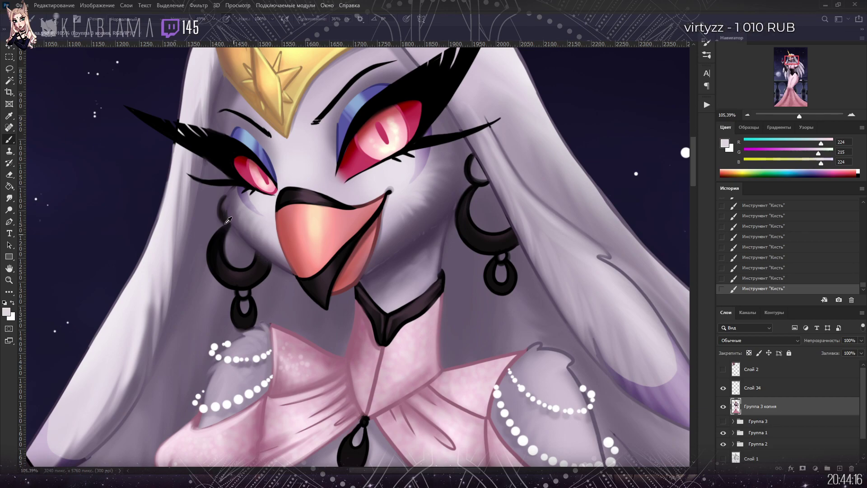
pyautogui.keyDown('alt'); pyautogui.click(210, 203); pyautogui.keyUp('alt')
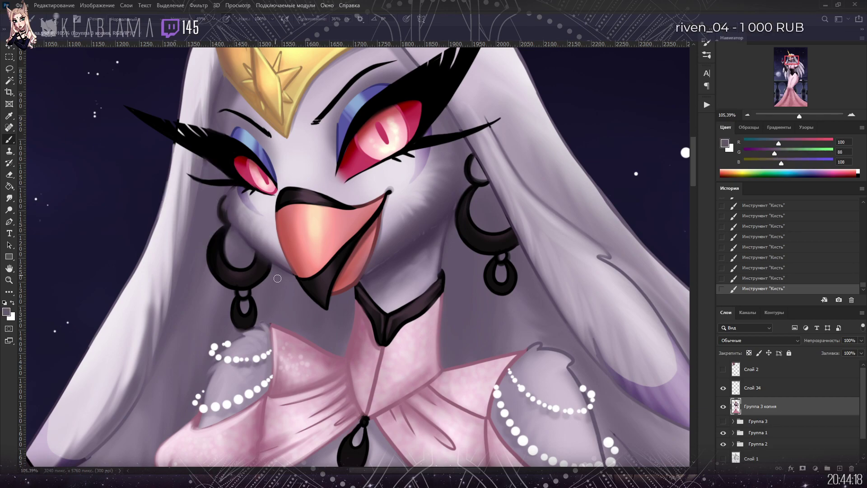
pyautogui.keyDown('alt'); pyautogui.click(375, 240); pyautogui.keyUp('alt')
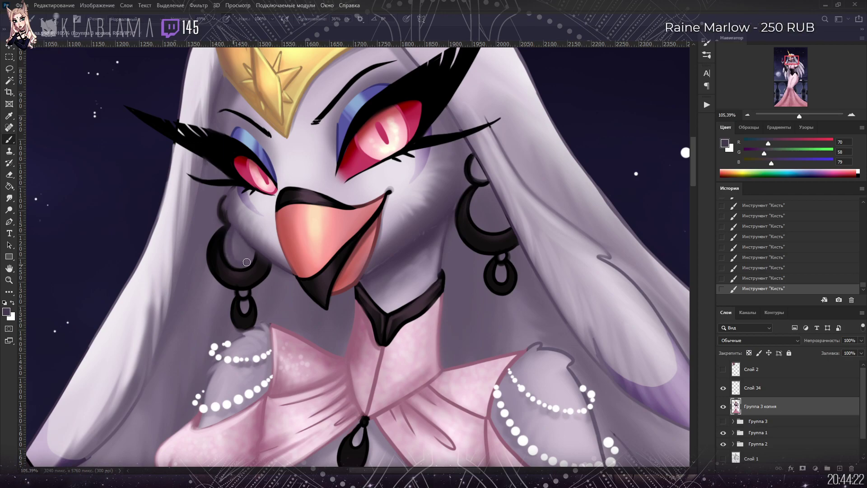
pyautogui.moveTo(235, 236); pyautogui.dragTo(231, 241)
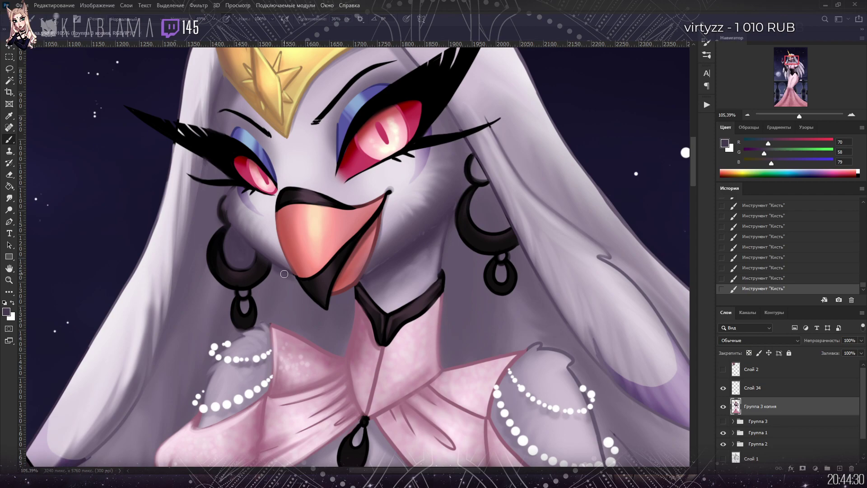
# Step: Select the hair area enclosed by the smaller earring, beak, neck and collar with the Lasso
pyautogui.moveTo(800, 116); pyautogui.dragTo(791, 117)
pyautogui.moveTo(785, 88); pyautogui.dragTo(785, 80)
pyautogui.moveTo(797, 117); pyautogui.dragTo(802, 116)
pyautogui.moveTo(792, 70); pyautogui.dragTo(793, 57)
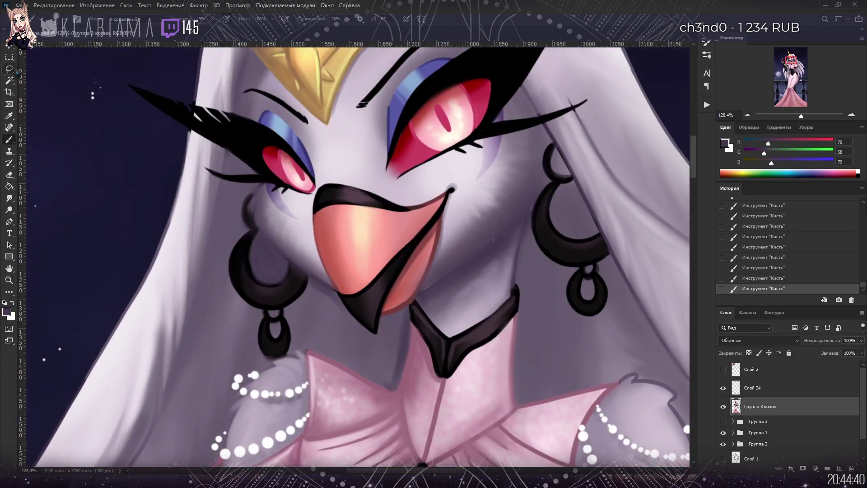
pyautogui.click(10, 70)
pyautogui.moveTo(383, 315)
pyautogui.mouseDown()
pyautogui.moveTo(377, 334)
pyautogui.moveTo(365, 329)
pyautogui.moveTo(310, 277)
pyautogui.moveTo(285, 308)
pyautogui.moveTo(286, 353)
pyautogui.moveTo(311, 352)
pyautogui.moveTo(396, 393)
pyautogui.moveTo(409, 306)
pyautogui.mouseUp()
pyautogui.press('b')
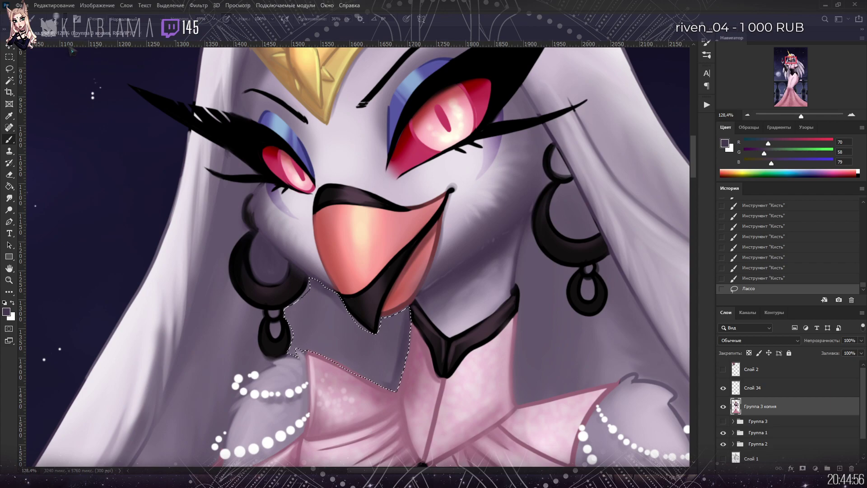
# Step: Darken the selected hair under the beak with a large soft brush in R 70, G 58, B 79, and deselect the area
pyautogui.moveTo(317, 275); pyautogui.dragTo(293, 345)
pyautogui.moveTo(327, 279); pyautogui.dragTo(311, 346)
pyautogui.moveTo(340, 282); pyautogui.dragTo(328, 359)
pyautogui.moveTo(352, 315); pyautogui.dragTo(346, 367)
pyautogui.moveTo(378, 291)
pyautogui.mouseDown()
pyautogui.moveTo(381, 383)
pyautogui.moveTo(400, 295)
pyautogui.moveTo(371, 431)
pyautogui.moveTo(401, 282)
pyautogui.moveTo(350, 438)
pyautogui.moveTo(367, 316)
pyautogui.moveTo(340, 279)
pyautogui.mouseUp()
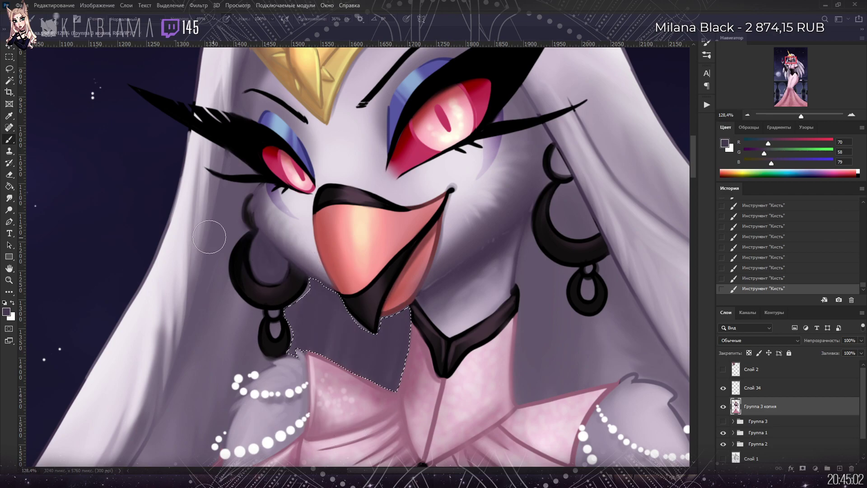
pyautogui.press('l')
pyautogui.hotkey('ctrl', 'd')
# Step: Smudge the edges around the smaller earring, shoulder fur and shaded hair under the beak, and save the document
pyautogui.click(9, 198)
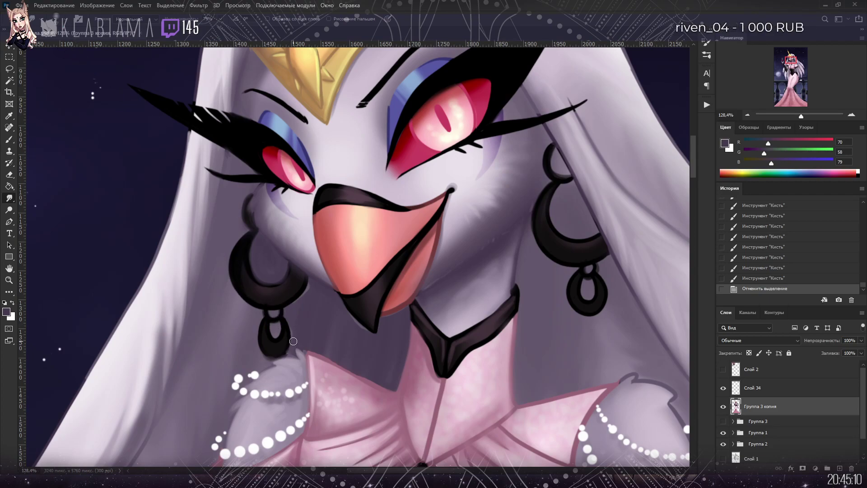
pyautogui.moveTo(293, 347); pyautogui.dragTo(291, 333)
pyautogui.moveTo(291, 330); pyautogui.dragTo(289, 318)
pyautogui.moveTo(289, 351); pyautogui.dragTo(291, 337)
pyautogui.moveTo(294, 344); pyautogui.dragTo(308, 284)
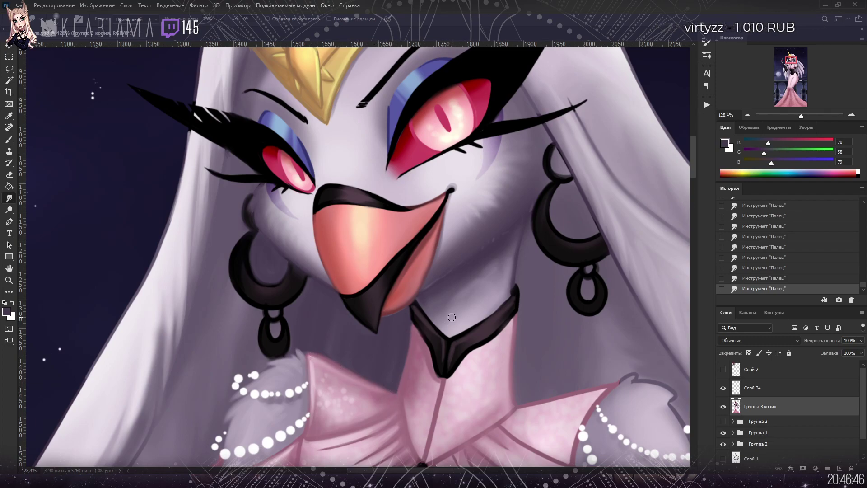
pyautogui.moveTo(797, 116); pyautogui.dragTo(791, 116)
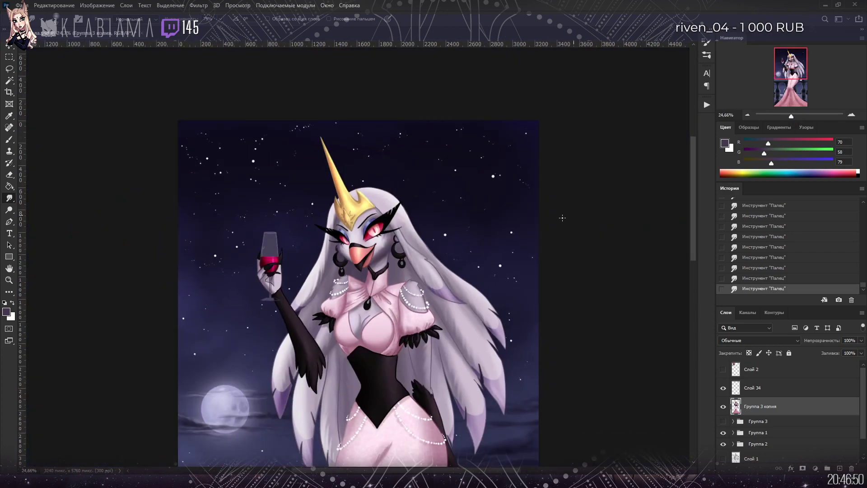
pyautogui.hotkey('ctrl', 's')
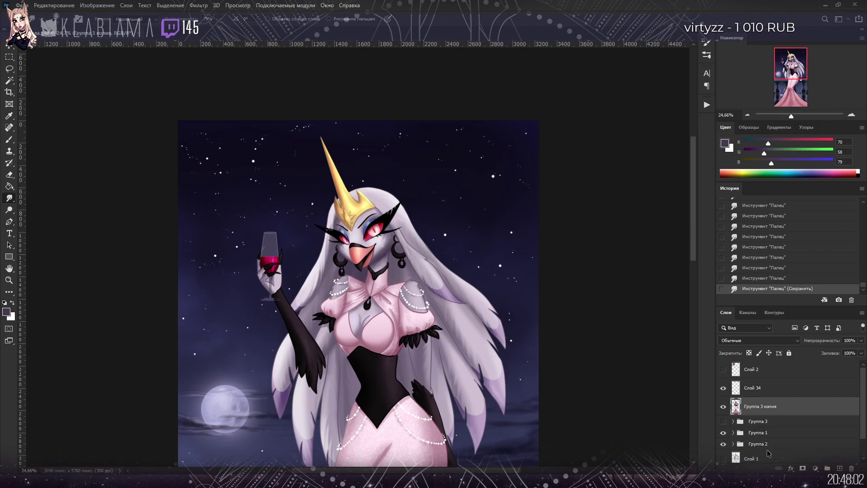
# Step: Apply the Liquify filter to the merged character layer
pyautogui.hotkey('ctrl', 'alt', 'f')
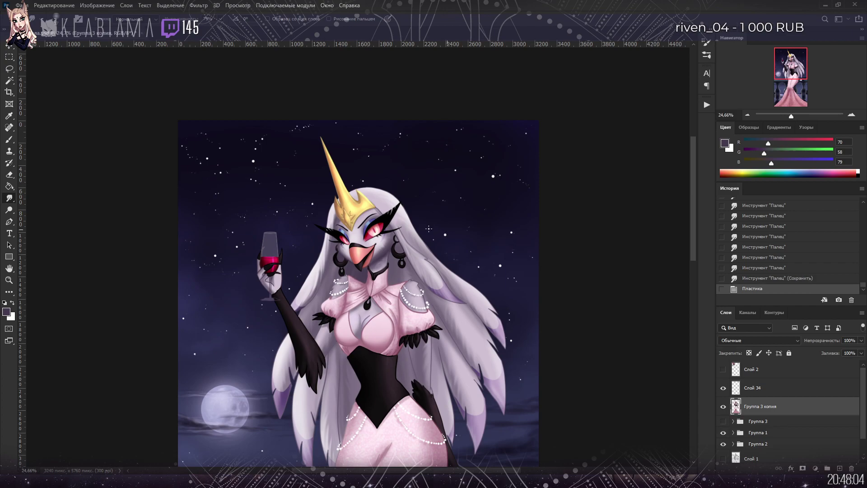
pyautogui.moveTo(352, 224); pyautogui.dragTo(398, 221)
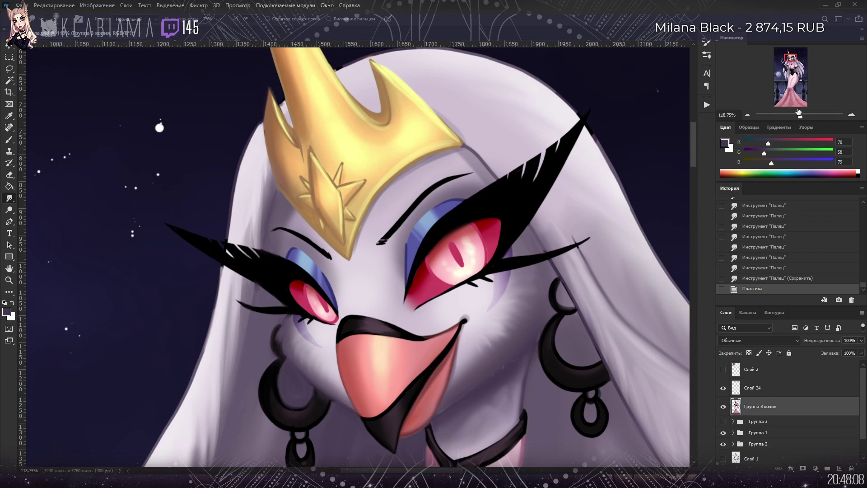
# Step: Touch up the pendant and collar point with the Brush in black R 1, G 0, B 0, and dot the seam below the point
pyautogui.moveTo(790, 56); pyautogui.dragTo(793, 62)
pyautogui.click(9, 139)
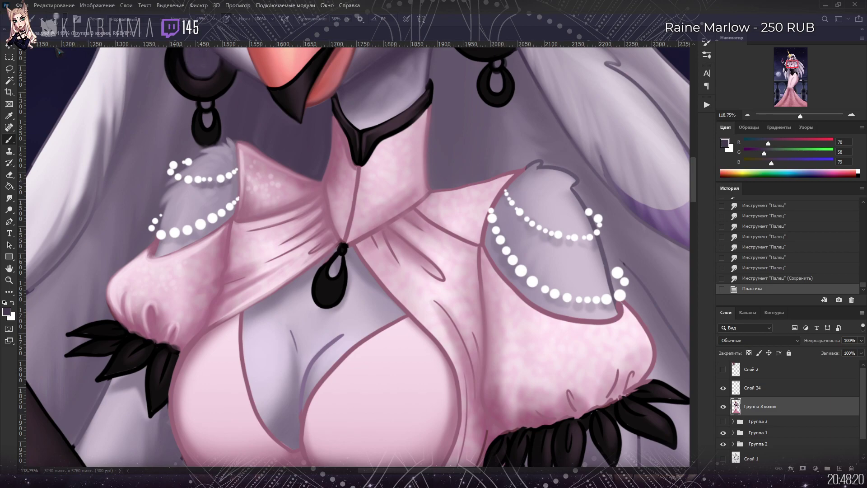
pyautogui.keyDown('alt'); pyautogui.click(340, 252); pyautogui.keyUp('alt')
pyautogui.moveTo(319, 272); pyautogui.dragTo(345, 246)
pyautogui.moveTo(359, 163); pyautogui.dragTo(360, 160)
pyautogui.moveTo(359, 163); pyautogui.dragTo(361, 161)
pyautogui.moveTo(360, 163); pyautogui.dragTo(361, 162)
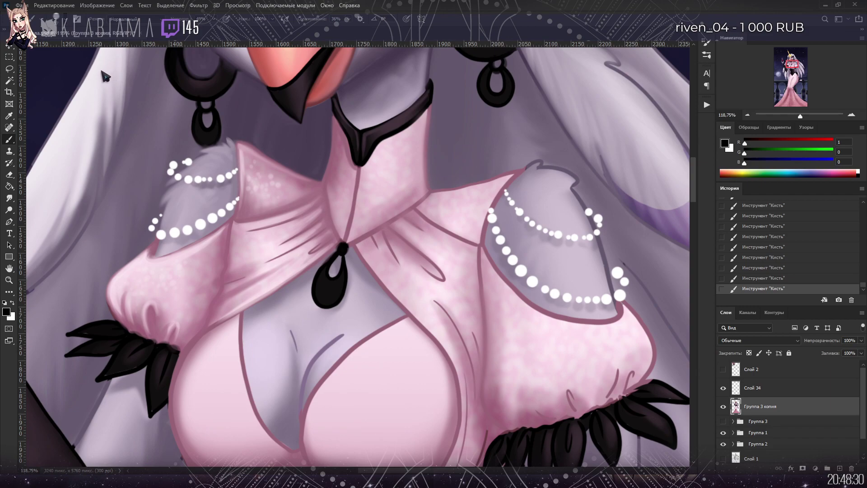
pyautogui.click(359, 178)
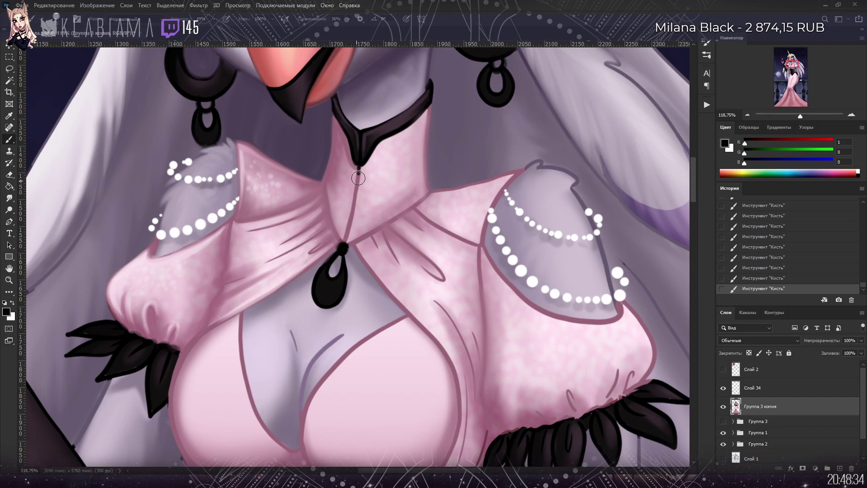
pyautogui.click(357, 186)
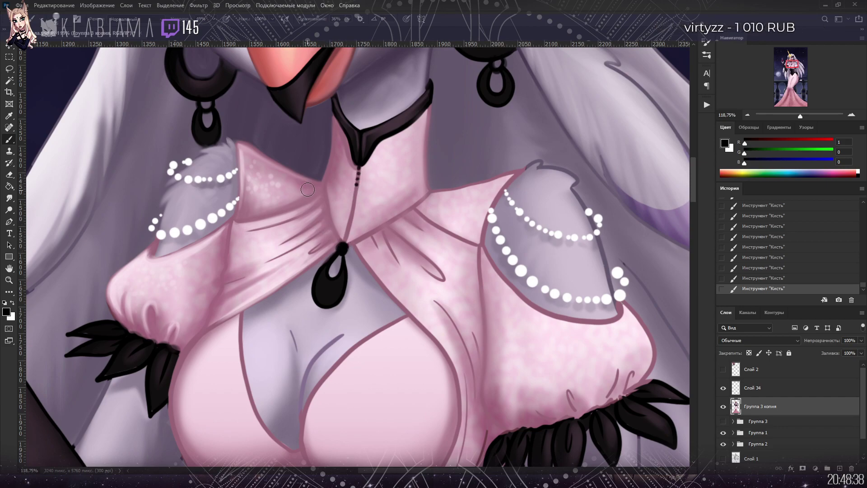
# Step: Repaint the side outlines of the dress collar with pinks sampled from the collar, including R 237, G 210, B 222
pyautogui.keyDown('alt'); pyautogui.click(361, 185); pyautogui.keyUp('alt')
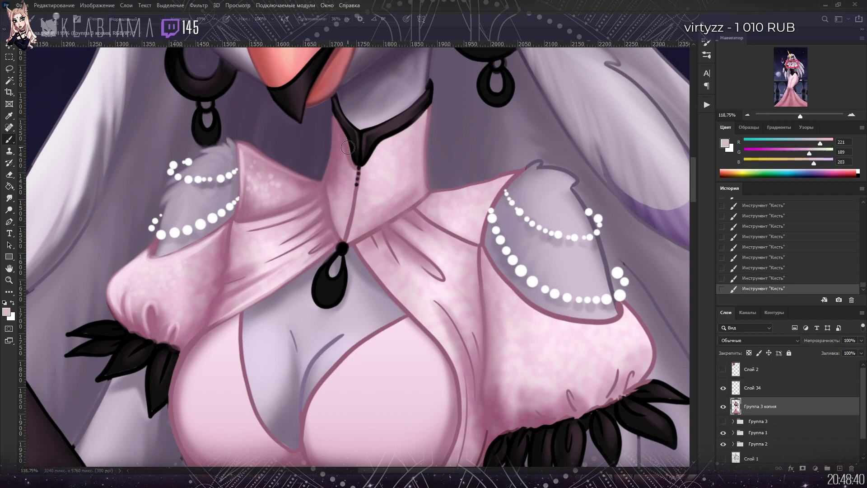
pyautogui.keyDown('alt'); pyautogui.click(421, 131); pyautogui.keyUp('alt')
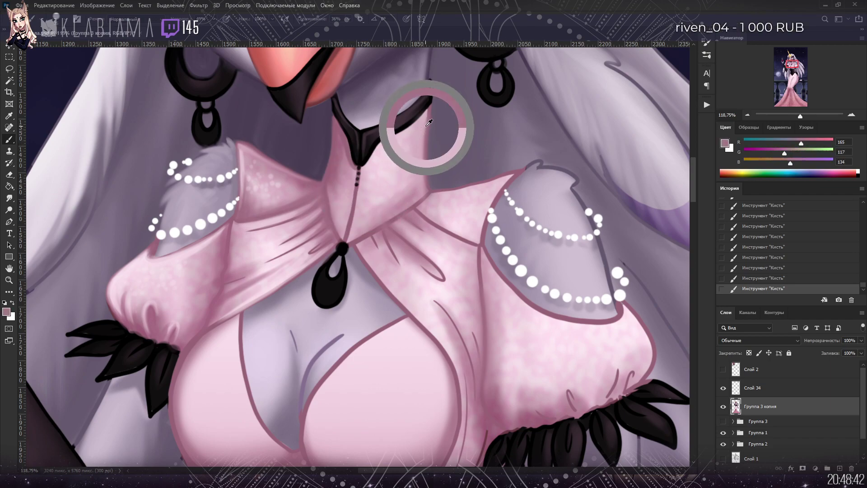
pyautogui.keyDown('alt'); pyautogui.click(327, 180); pyautogui.keyUp('alt')
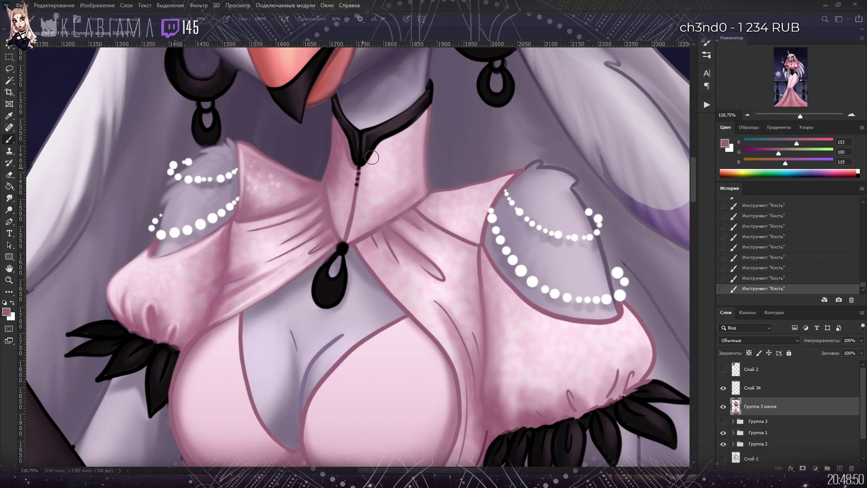
pyautogui.keyDown('alt'); pyautogui.click(351, 140); pyautogui.keyUp('alt')
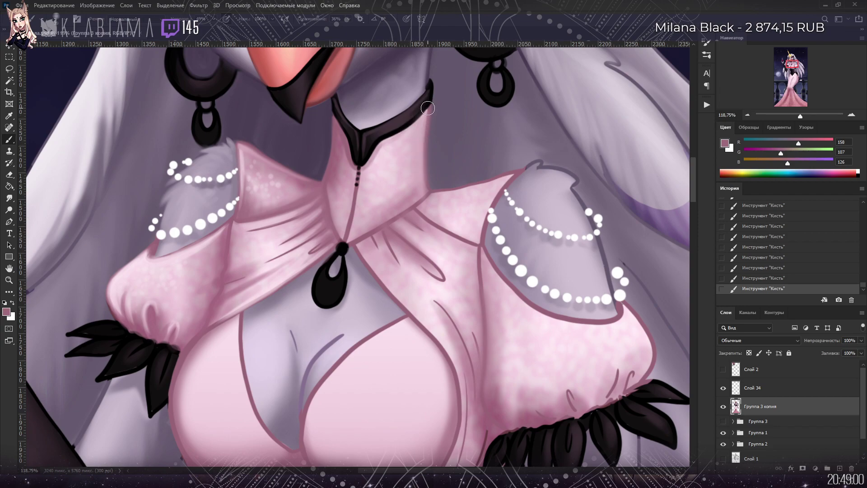
pyautogui.keyDown('alt'); pyautogui.click(391, 163); pyautogui.keyUp('alt')
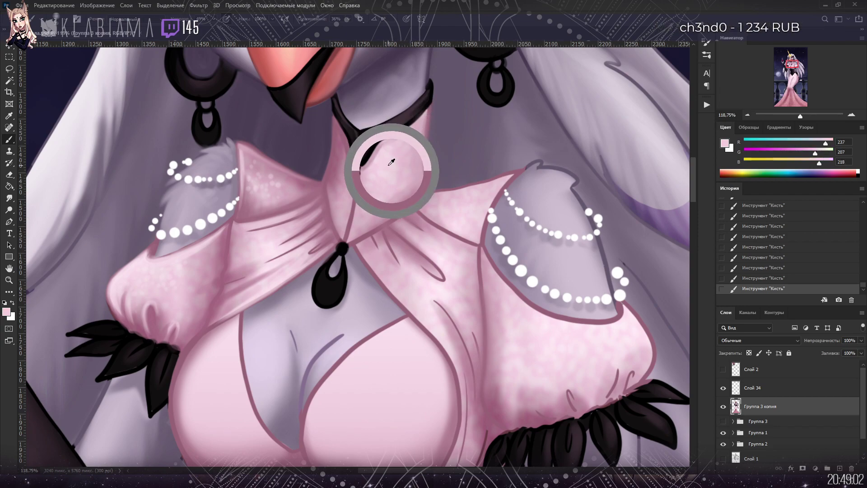
pyautogui.moveTo(425, 119); pyautogui.dragTo(425, 186)
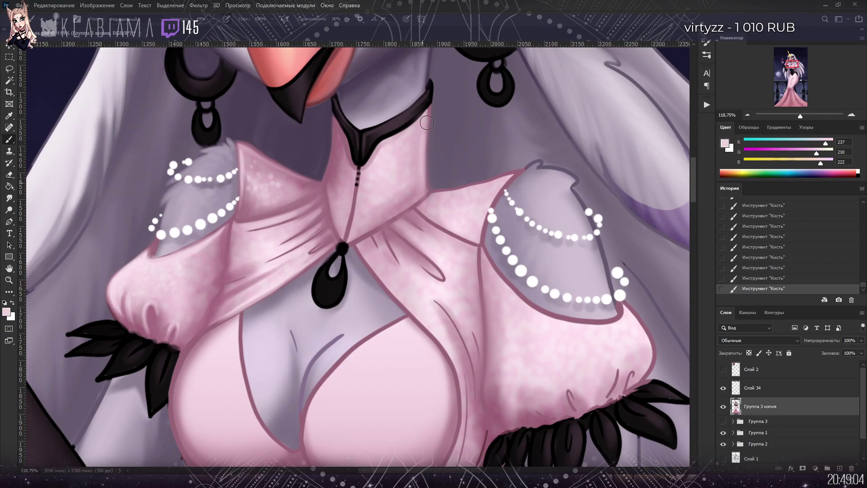
pyautogui.keyDown('alt'); pyautogui.click(389, 156); pyautogui.keyUp('alt')
# Step: Soften the collar's front seam and lower edge, and shade the folds under it with darker pinks such as R 161, G 111, B 128
pyautogui.keyDown('alt'); pyautogui.click(353, 189); pyautogui.keyUp('alt')
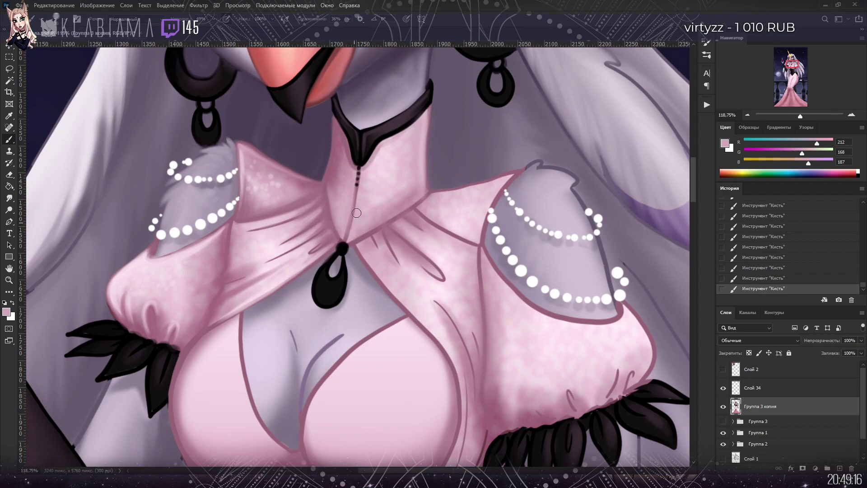
pyautogui.keyDown('alt'); pyautogui.click(333, 201); pyautogui.keyUp('alt')
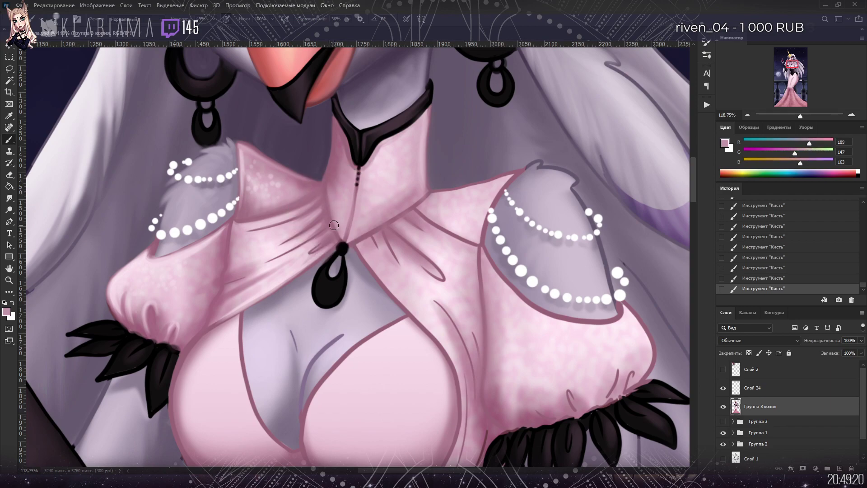
pyautogui.keyDown('alt'); pyautogui.click(386, 224); pyautogui.keyUp('alt')
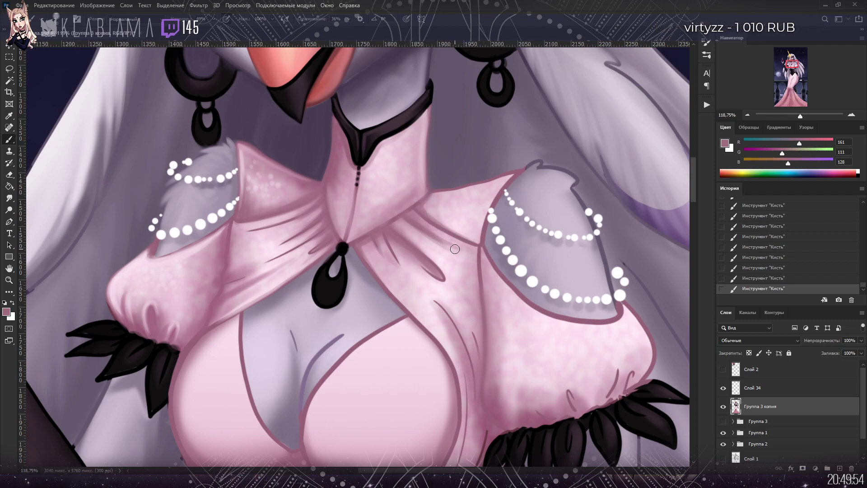
# Step: Lighten the dress outline between collar and larger sleeve and the folds beside the neckline with pale pinks, and save the document
pyautogui.keyDown('alt'); pyautogui.click(464, 198); pyautogui.keyUp('alt')
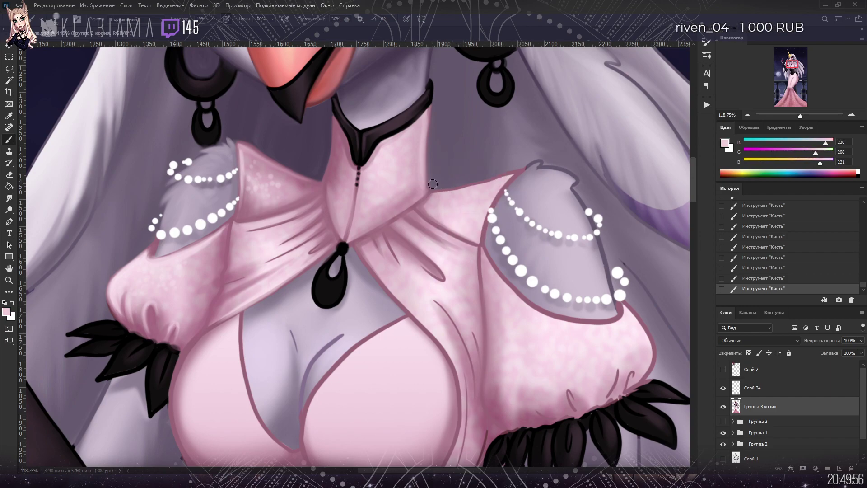
pyautogui.moveTo(510, 174); pyautogui.dragTo(434, 192)
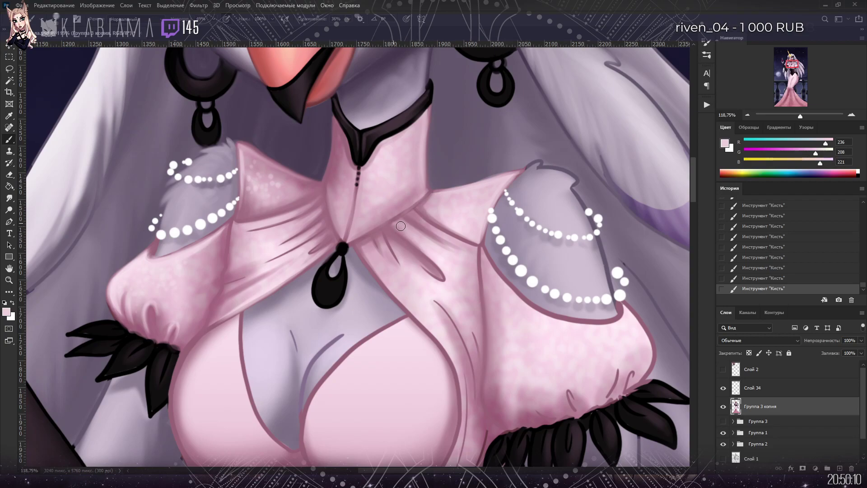
pyautogui.keyDown('alt'); pyautogui.click(433, 283); pyautogui.keyUp('alt')
pyautogui.keyDown('alt'); pyautogui.click(428, 291); pyautogui.keyUp('alt')
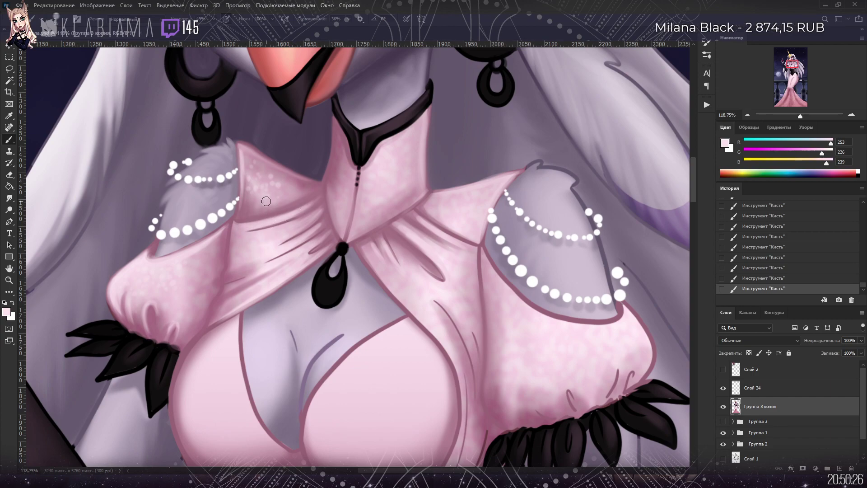
pyautogui.hotkey('ctrl', 's')
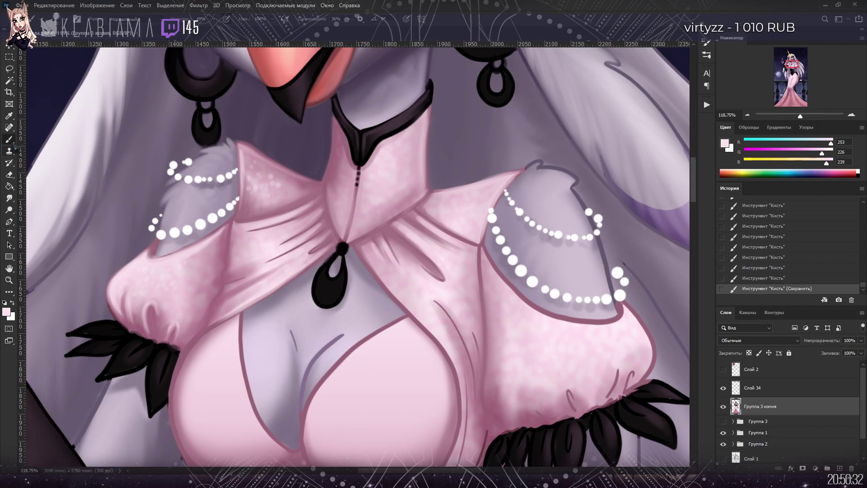
# Step: Blend the fold lines between the chest panel and the larger sleeve with the Mixer Brush
pyautogui.rightClick(9, 142)
pyautogui.click(31, 167)
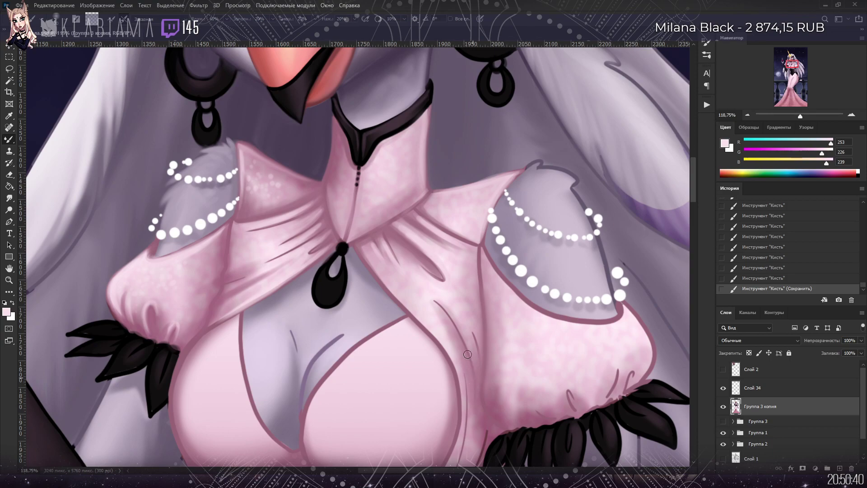
pyautogui.moveTo(452, 325)
pyautogui.mouseDown()
pyautogui.moveTo(425, 292)
pyautogui.moveTo(453, 331)
pyautogui.mouseUp()
pyautogui.moveTo(425, 292); pyautogui.dragTo(453, 333)
pyautogui.moveTo(426, 295); pyautogui.dragTo(459, 344)
pyautogui.moveTo(428, 298); pyautogui.dragTo(457, 336)
pyautogui.moveTo(429, 299)
pyautogui.mouseDown()
pyautogui.moveTo(460, 337)
pyautogui.moveTo(437, 310)
pyautogui.moveTo(468, 374)
pyautogui.mouseUp()
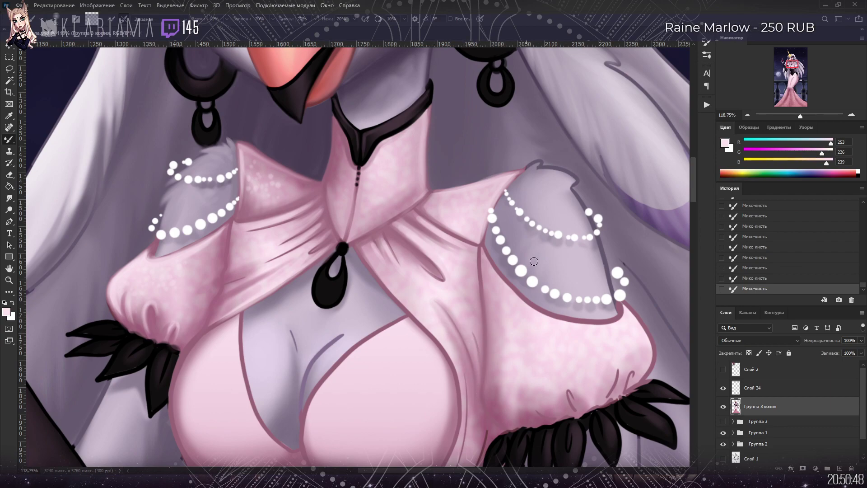
# Step: Paint over the dark neckline outline of the bust panel nearer the smaller sleeve with the Brush in R 245, G 216, B 230
pyautogui.moveTo(791, 64); pyautogui.dragTo(791, 67)
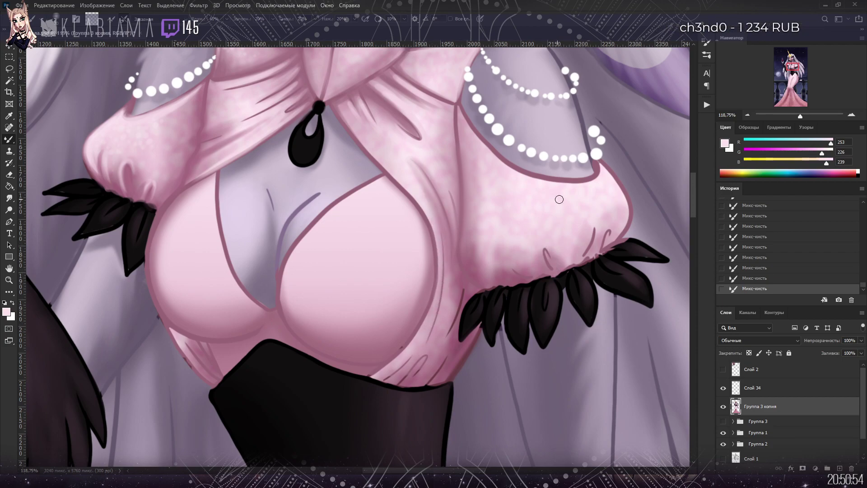
pyautogui.click(796, 118)
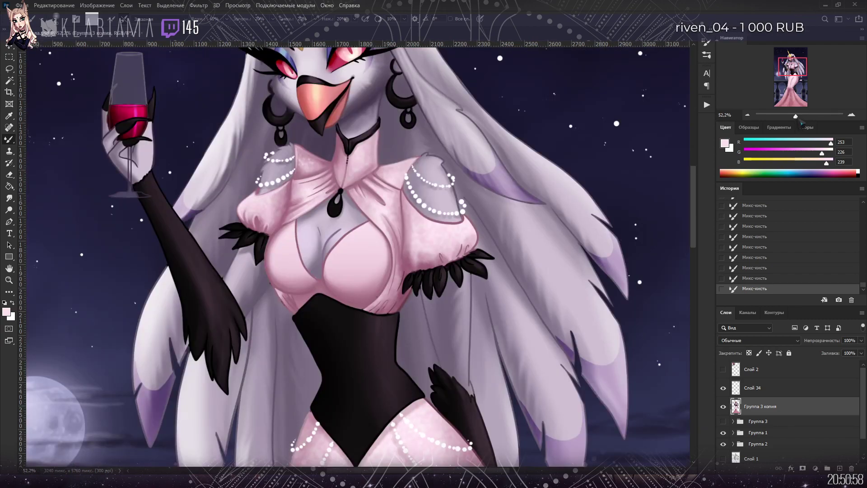
pyautogui.scroll(2, 801, 121)
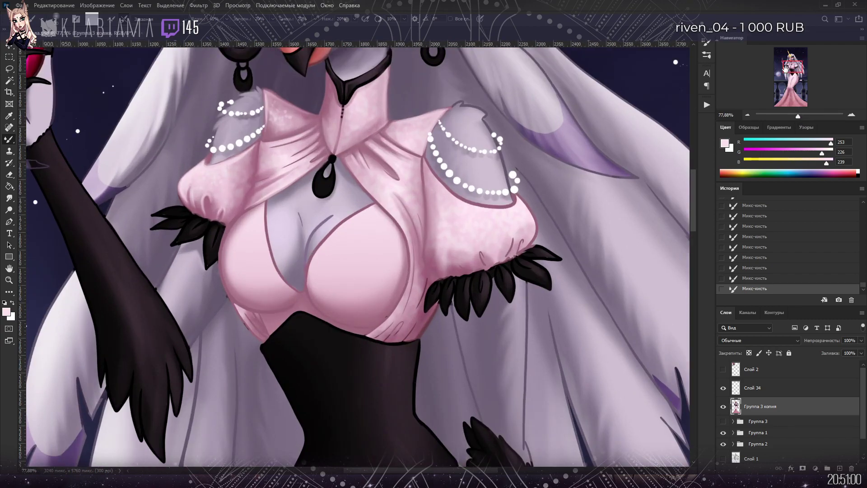
pyautogui.moveTo(794, 70); pyautogui.dragTo(793, 68)
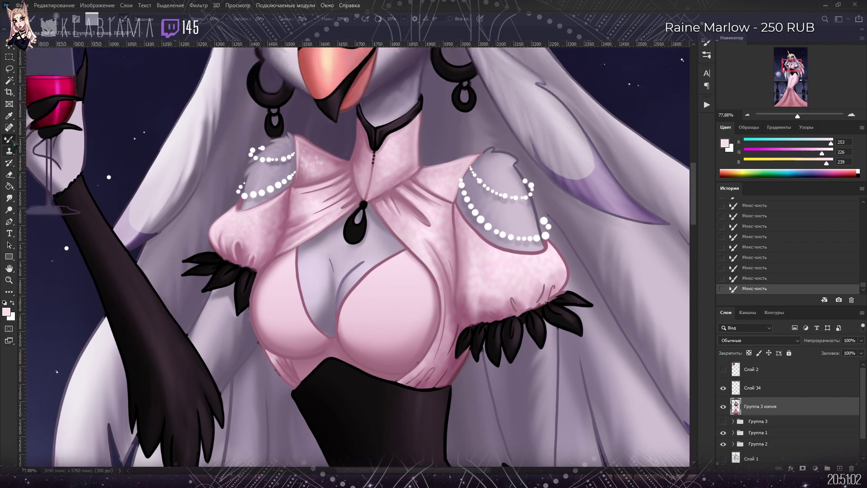
pyautogui.hotkey('shift', 'b')
pyautogui.keyDown('alt'); pyautogui.click(294, 286); pyautogui.keyUp('alt')
pyautogui.moveTo(297, 258); pyautogui.dragTo(297, 276)
pyautogui.moveTo(297, 285); pyautogui.dragTo(300, 306)
pyautogui.moveTo(293, 253); pyautogui.dragTo(301, 299)
pyautogui.moveTo(298, 268); pyautogui.dragTo(302, 301)
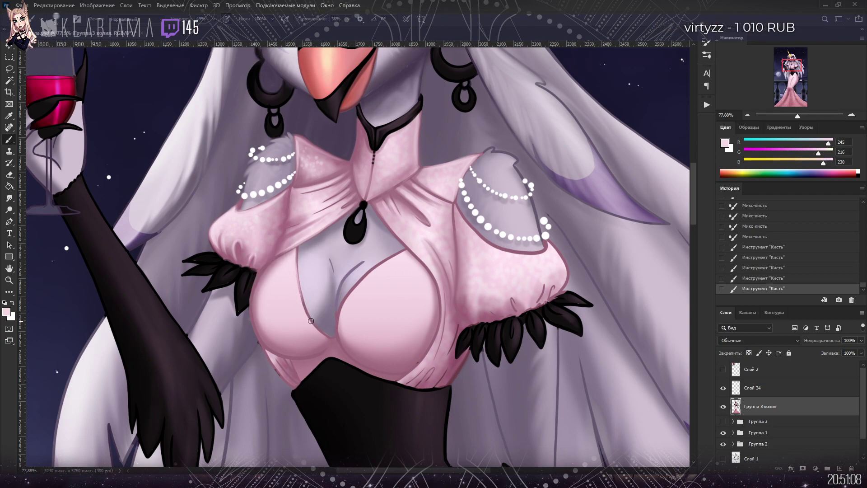
pyautogui.moveTo(295, 256)
pyautogui.mouseDown()
pyautogui.moveTo(300, 295)
pyautogui.moveTo(299, 280)
pyautogui.mouseUp()
pyautogui.moveTo(297, 251); pyautogui.dragTo(304, 311)
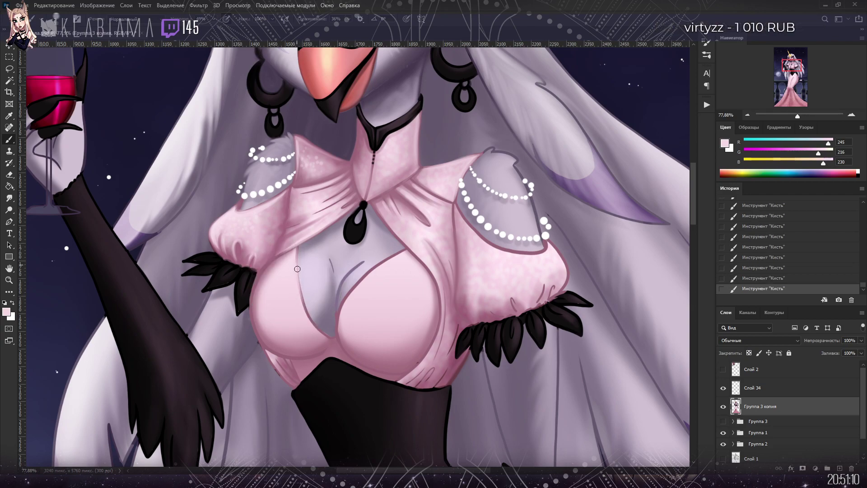
pyautogui.moveTo(297, 266); pyautogui.dragTo(313, 321)
pyautogui.moveTo(298, 283); pyautogui.dragTo(317, 332)
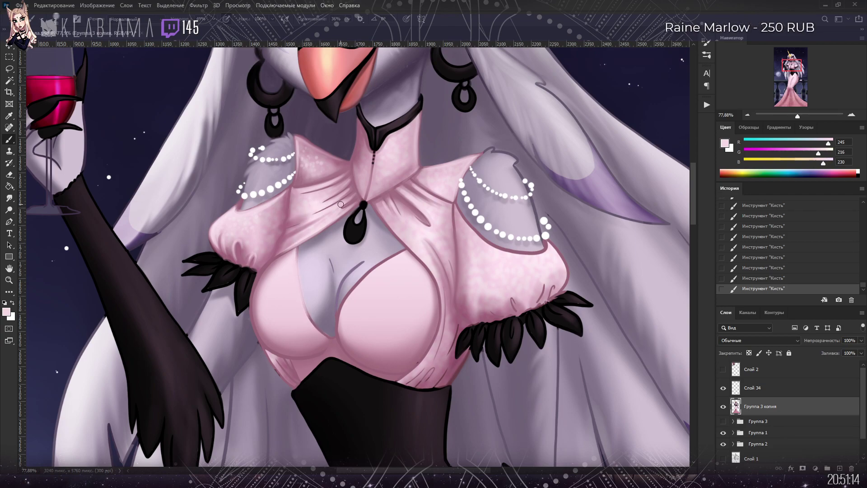
# Step: Soften the inner edges of both bust panels along the chest opening with sampled light and dark pinks
pyautogui.keyDown('alt'); pyautogui.click(387, 268); pyautogui.keyUp('alt')
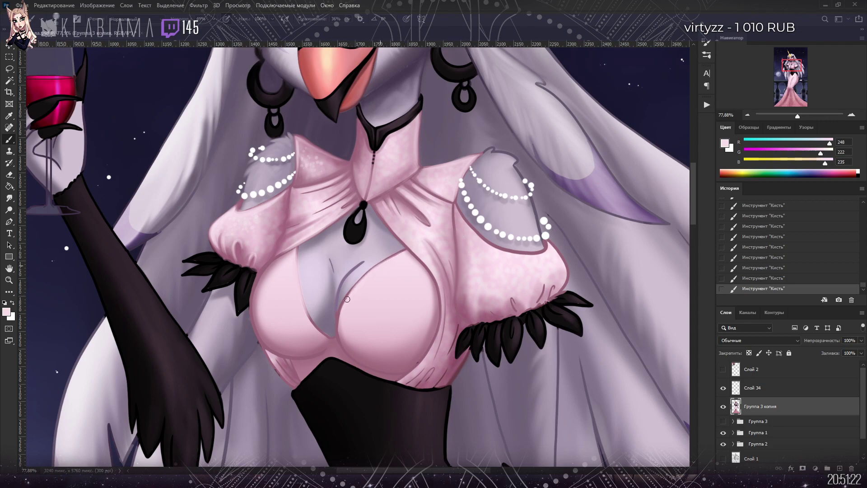
pyautogui.keyDown('alt'); pyautogui.click(313, 322); pyautogui.keyUp('alt')
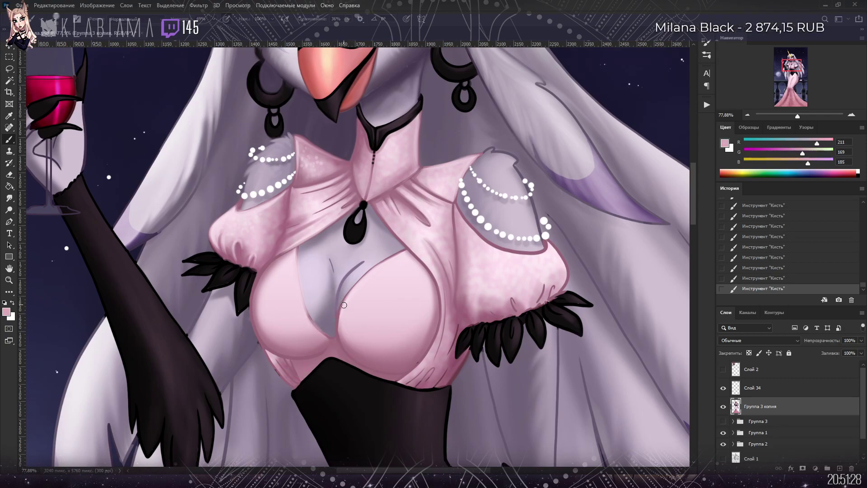
pyautogui.keyDown('alt'); pyautogui.click(348, 350); pyautogui.keyUp('alt')
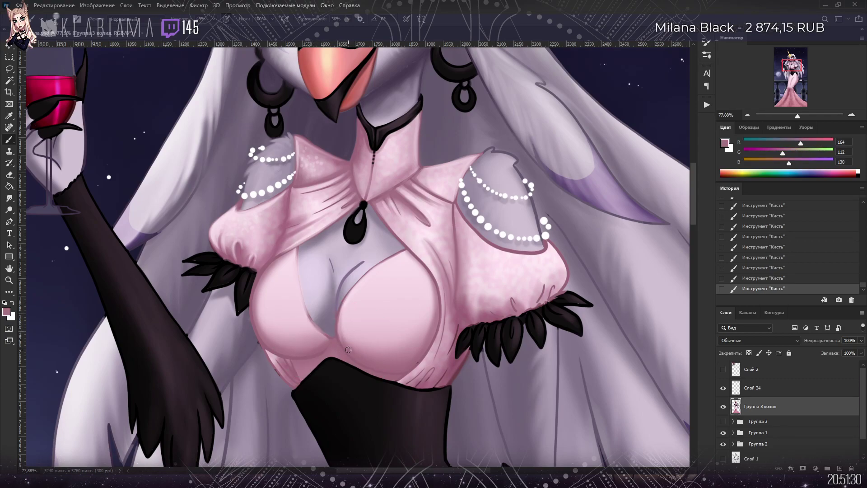
# Step: Paint over the crease lines inside the chest opening with sampled skin tones, including R 212, G 197, B 214 and R 227, G 212, B 234
pyautogui.keyDown('alt'); pyautogui.click(342, 291); pyautogui.keyUp('alt')
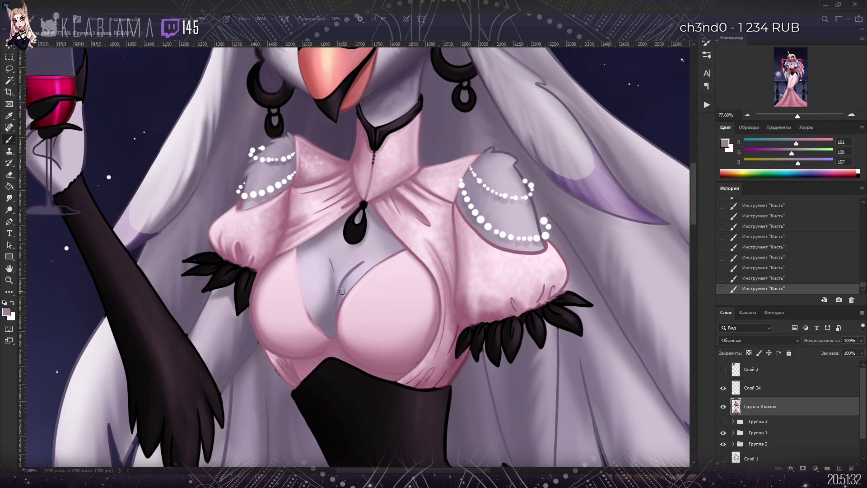
pyautogui.keyDown('alt'); pyautogui.click(364, 256); pyautogui.keyUp('alt')
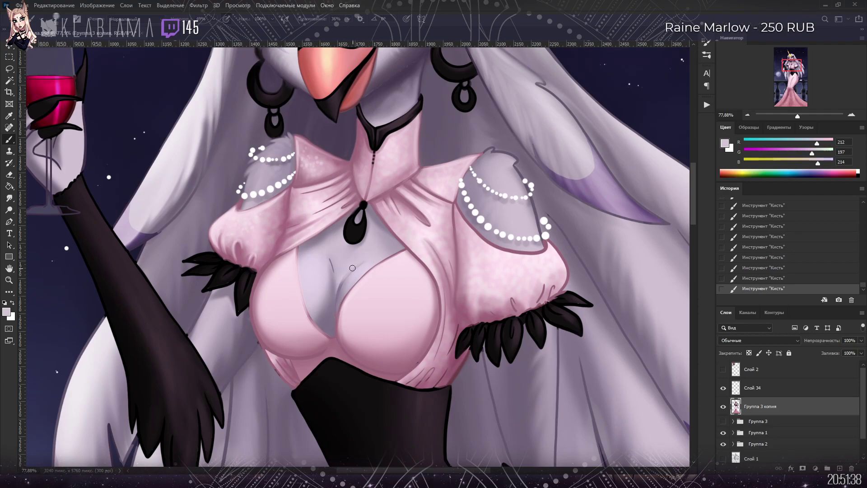
pyautogui.keyDown('alt'); pyautogui.click(321, 279); pyautogui.keyUp('alt')
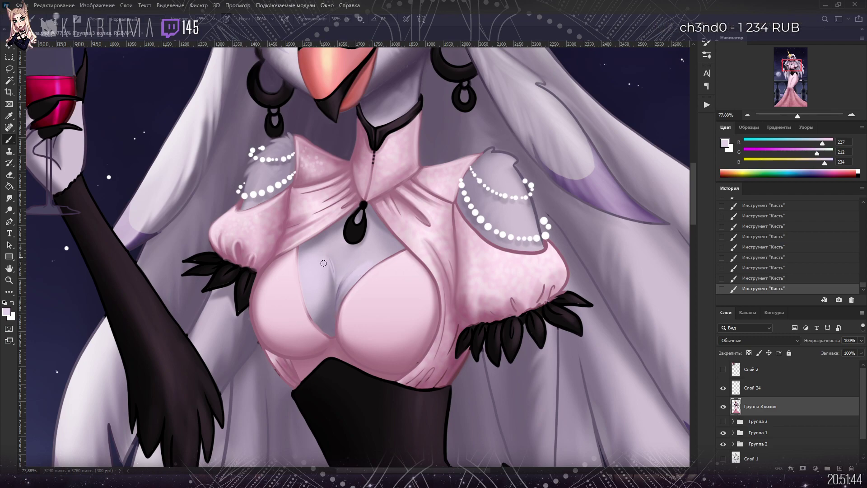
# Step: Blend the repainted skin shading inside the chest opening with the Mixer Brush
pyautogui.rightClick(9, 143)
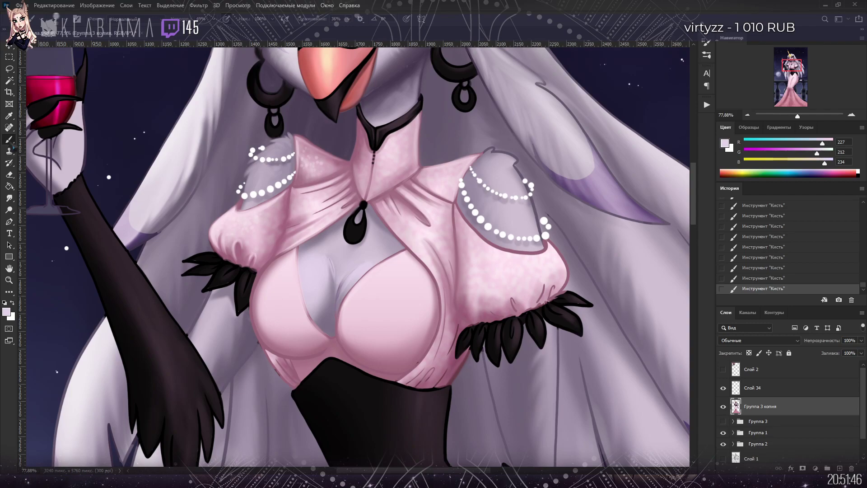
pyautogui.click(41, 167)
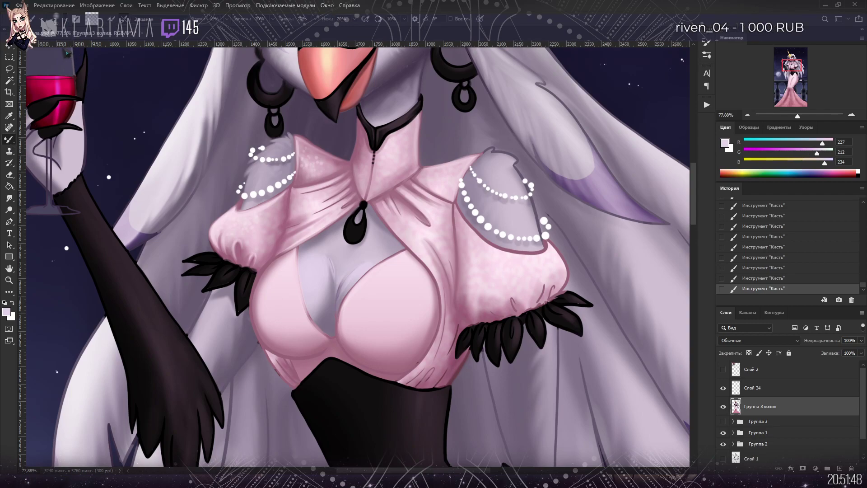
pyautogui.moveTo(330, 285)
pyautogui.mouseDown()
pyautogui.moveTo(328, 257)
pyautogui.moveTo(336, 282)
pyautogui.moveTo(328, 254)
pyautogui.moveTo(333, 289)
pyautogui.mouseUp()
pyautogui.moveTo(324, 259)
pyautogui.mouseDown()
pyautogui.moveTo(338, 309)
pyautogui.moveTo(343, 283)
pyautogui.mouseUp()
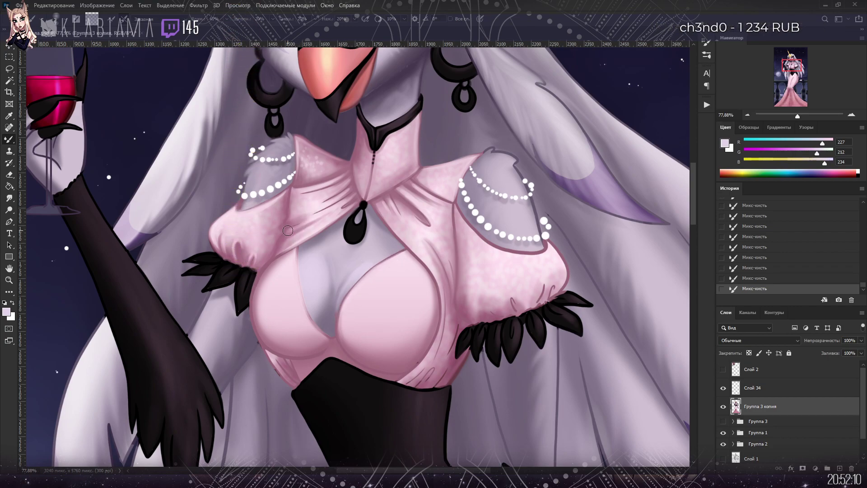
# Step: Paint over the smaller sleeve's dark seam and upper outline with the Brush in R 162, G 103, B 126
pyautogui.hotkey('shift', 'b')
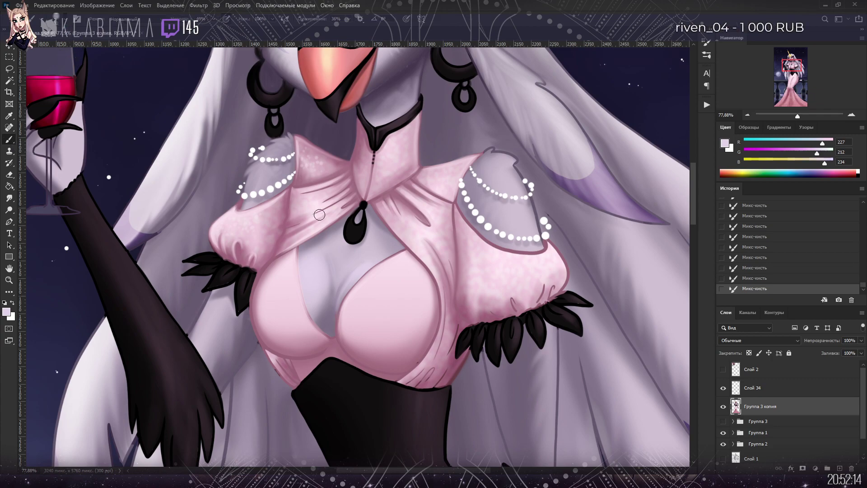
pyautogui.keyDown('alt'); pyautogui.click(288, 208); pyautogui.keyUp('alt')
pyautogui.moveTo(291, 189); pyautogui.dragTo(281, 239)
pyautogui.moveTo(278, 241)
pyautogui.mouseDown()
pyautogui.moveTo(258, 268)
pyautogui.moveTo(240, 236)
pyautogui.mouseUp()
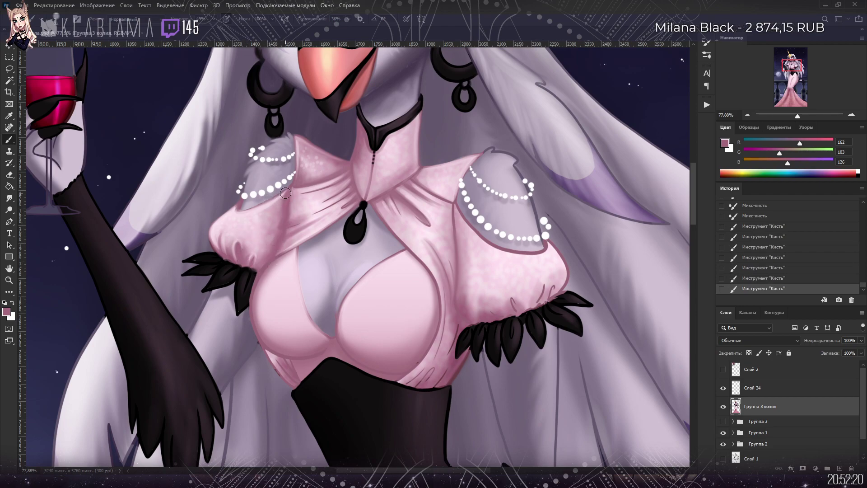
pyautogui.moveTo(289, 197); pyautogui.dragTo(284, 221)
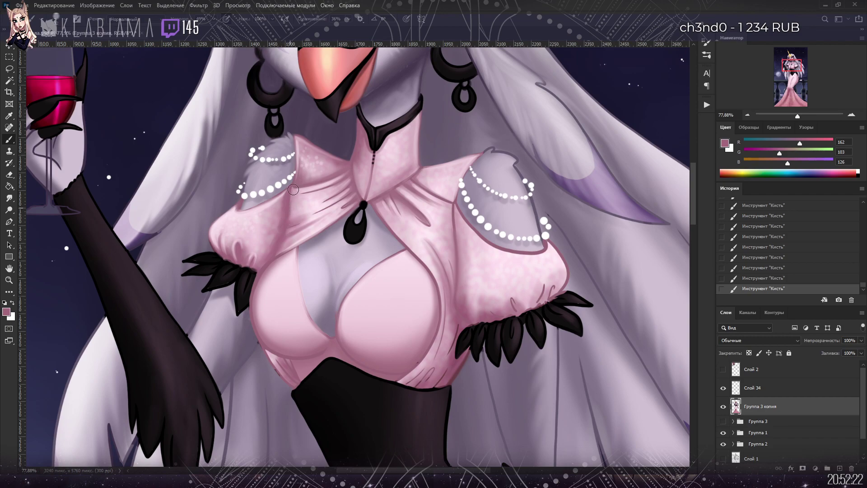
pyautogui.moveTo(341, 179); pyautogui.dragTo(325, 191)
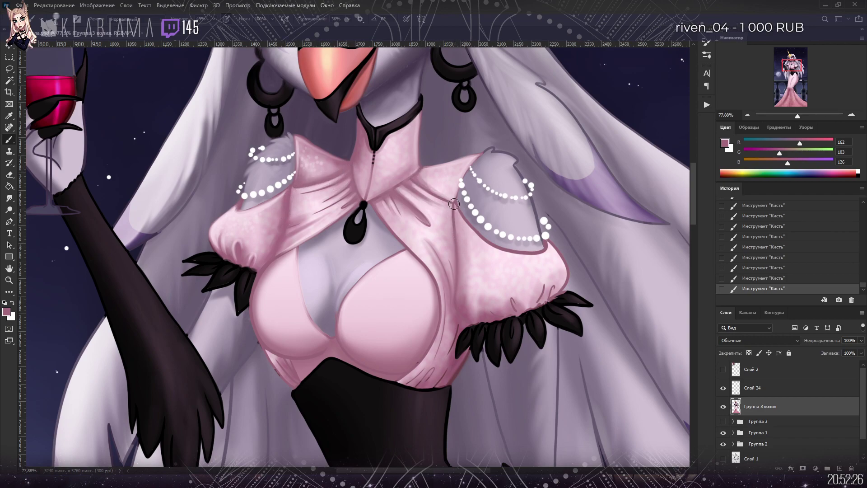
# Step: Repaint the larger sleeve's inner seam and add gathered folds along its lower hem in R 158, G 97, B 120
pyautogui.moveTo(454, 207); pyautogui.dragTo(461, 306)
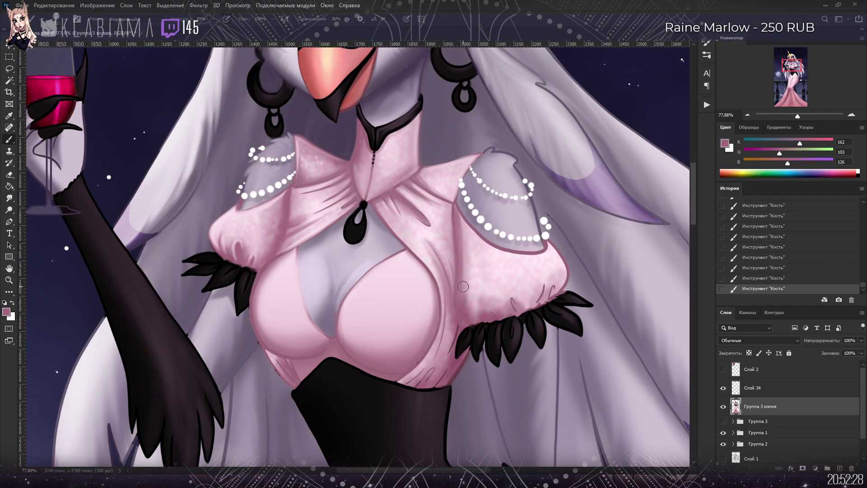
pyautogui.keyDown('alt'); pyautogui.click(469, 311); pyautogui.keyUp('alt')
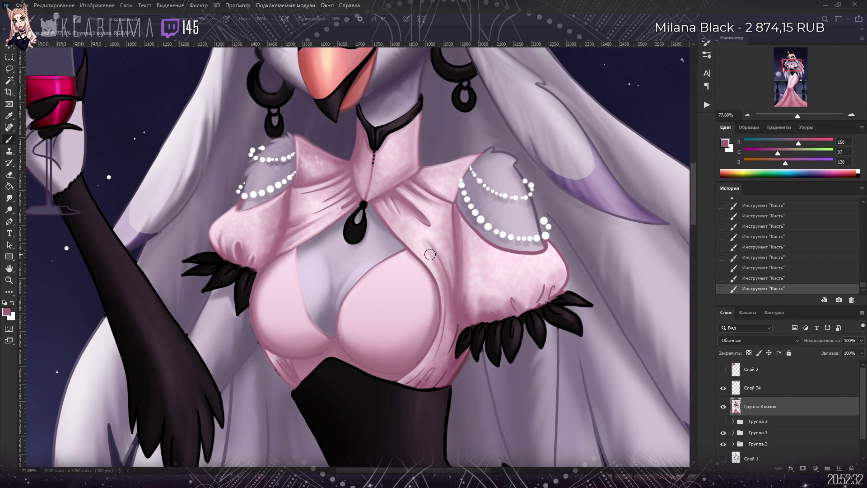
pyautogui.moveTo(509, 300); pyautogui.dragTo(519, 313)
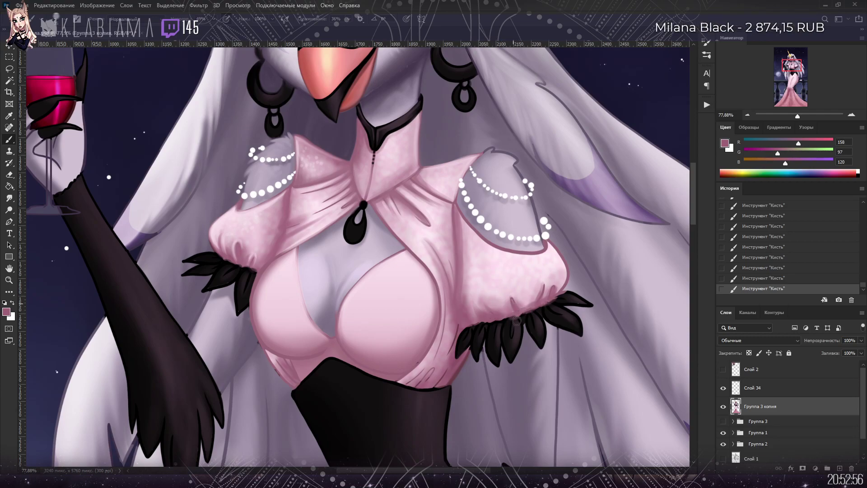
# Step: Lighten the larger sleeve's edges and hem folds with sampled pale pinks, including R 254, G 235, B 245
pyautogui.keyDown('alt'); pyautogui.click(538, 270); pyautogui.keyUp('alt')
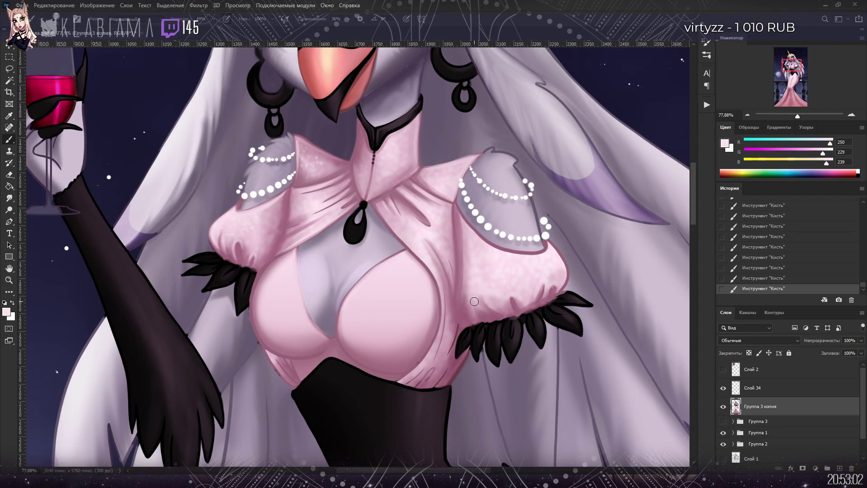
pyautogui.keyDown('alt'); pyautogui.click(544, 259); pyautogui.keyUp('alt')
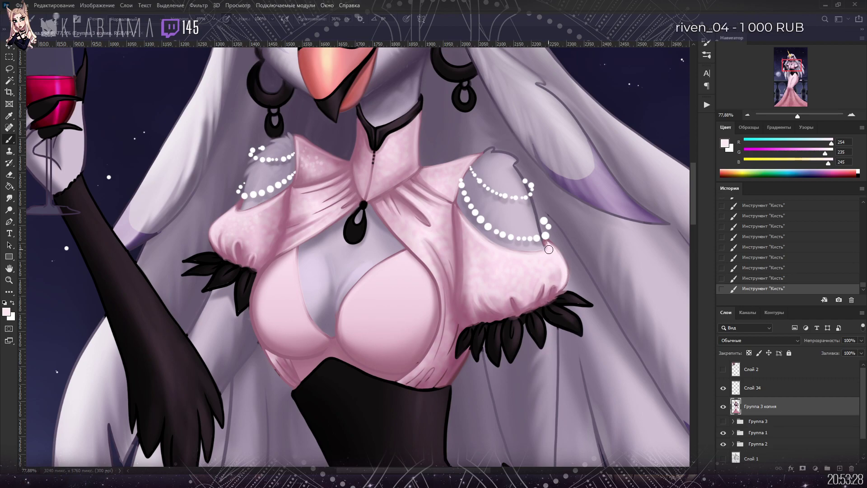
pyautogui.moveTo(550, 285); pyautogui.dragTo(544, 294)
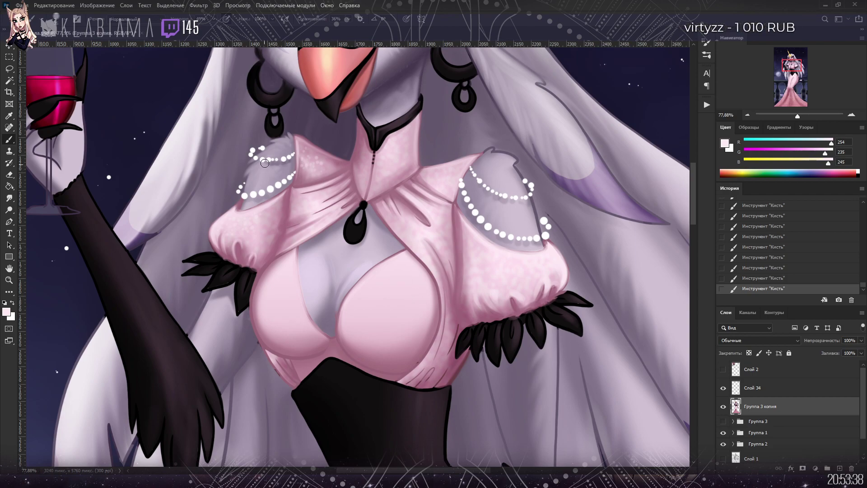
# Step: Soften the wrap fold bordering the larger bust panel with sampled pinks, including R 247, G 225, B 234 and R 167, G 114, B 132
pyautogui.keyDown('alt'); pyautogui.click(396, 226); pyautogui.keyUp('alt')
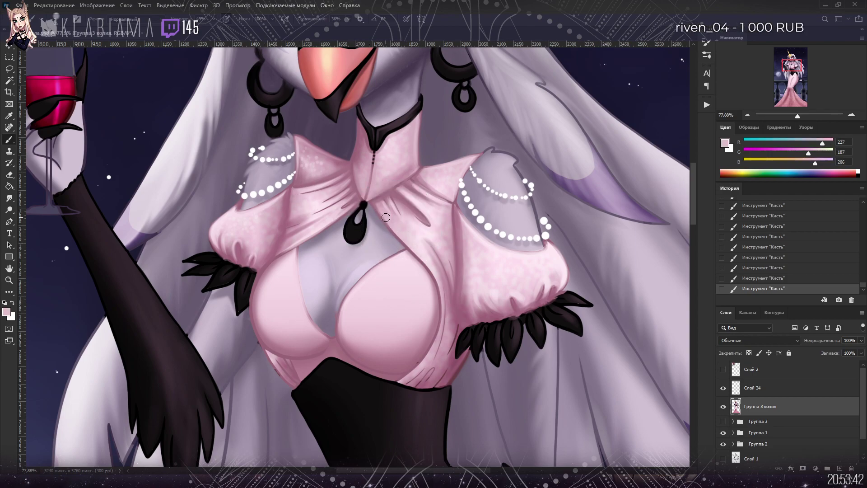
pyautogui.keyDown('alt'); pyautogui.click(424, 255); pyautogui.keyUp('alt')
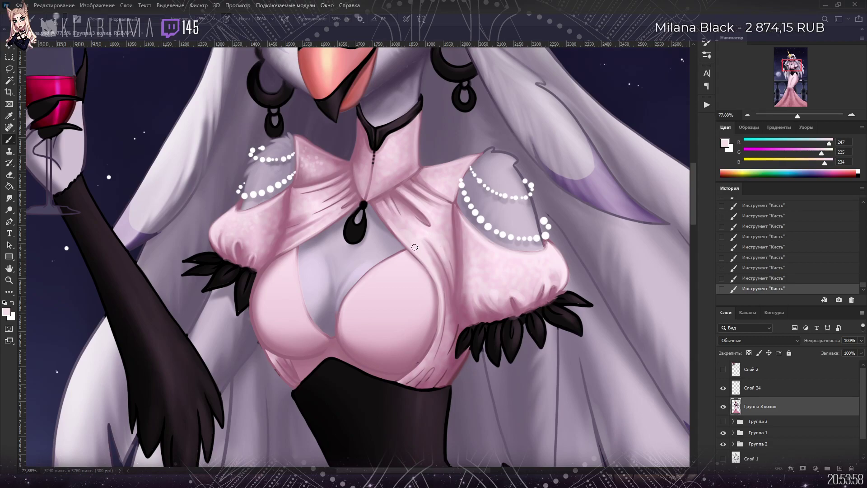
pyautogui.keyDown('alt'); pyautogui.click(430, 346); pyautogui.keyUp('alt')
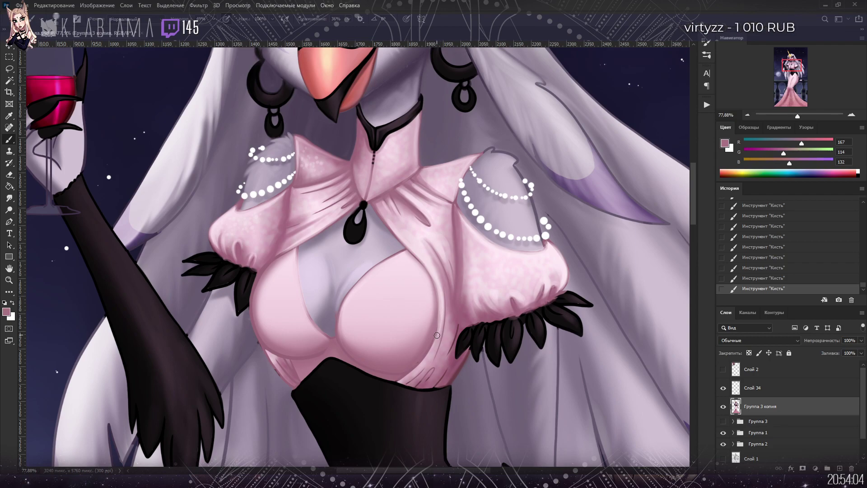
pyautogui.moveTo(439, 327); pyautogui.dragTo(435, 284)
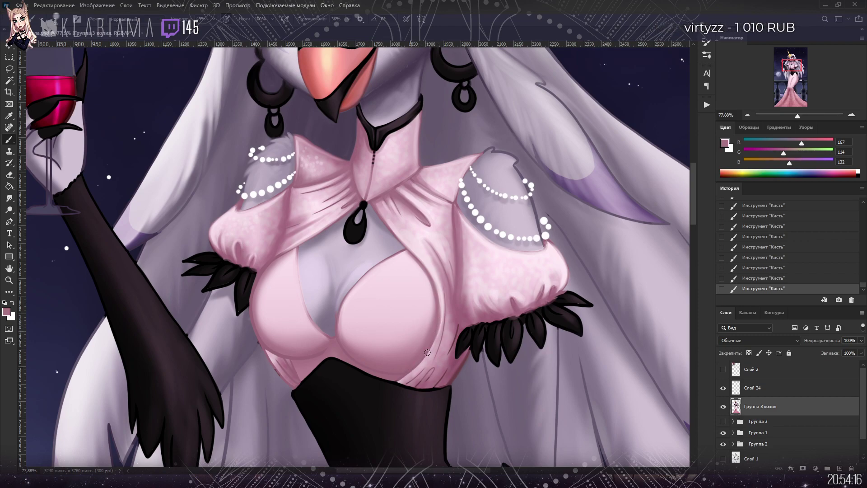
# Step: Retouch the shading beneath the bust panels above the corset with a darkened sampled pink, R 117, G 69, B 86
pyautogui.keyDown('alt'); pyautogui.click(344, 344); pyautogui.keyUp('alt')
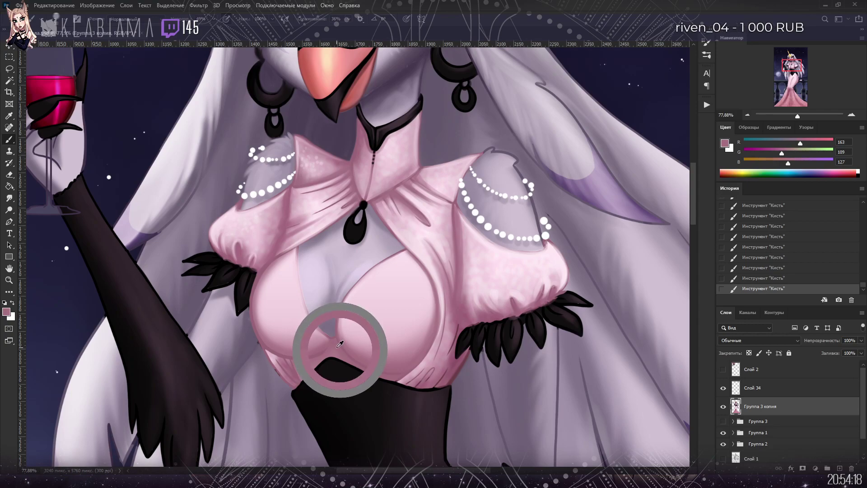
pyautogui.press('i')
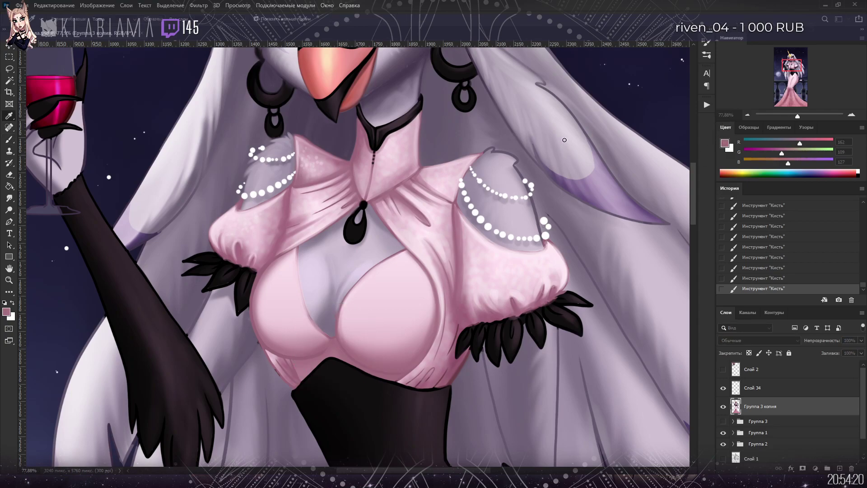
pyautogui.click(732, 82)
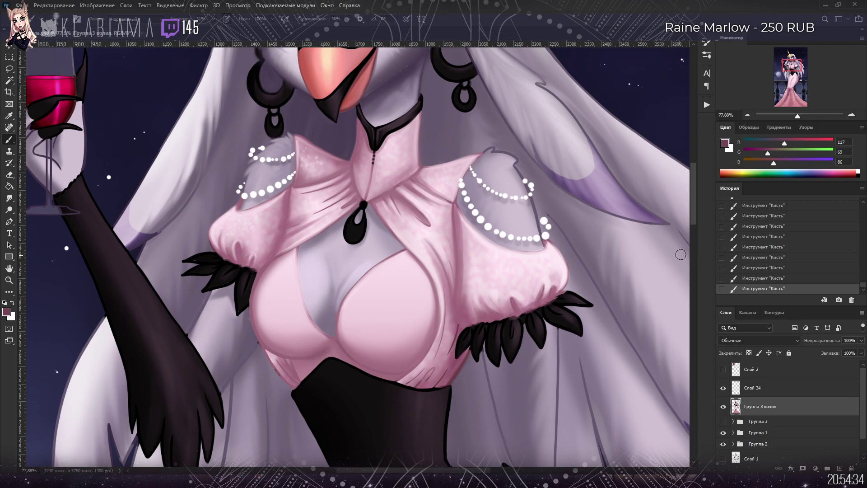
pyautogui.click(736, 280)
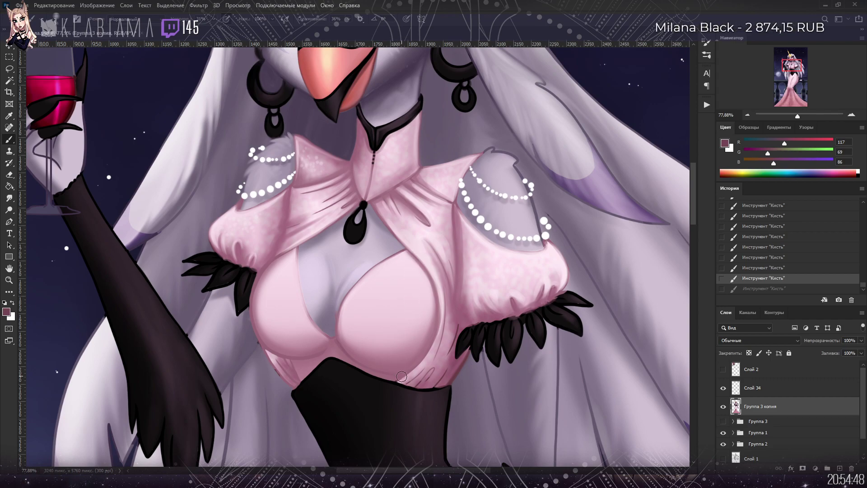
pyautogui.hotkey('ctrl', 'shift', 'z')
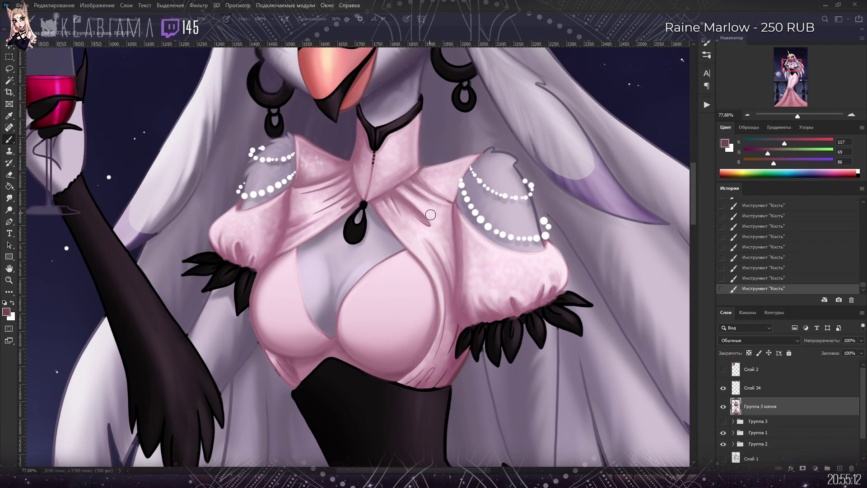
# Step: Refine the larger sleeve's inner seam and puffed surface with sampled pinks, including R 160, G 104, B 125 and R 245, G 214, B 230
pyautogui.keyDown('alt'); pyautogui.click(469, 232); pyautogui.keyUp('alt')
pyautogui.moveTo(460, 227); pyautogui.dragTo(461, 307)
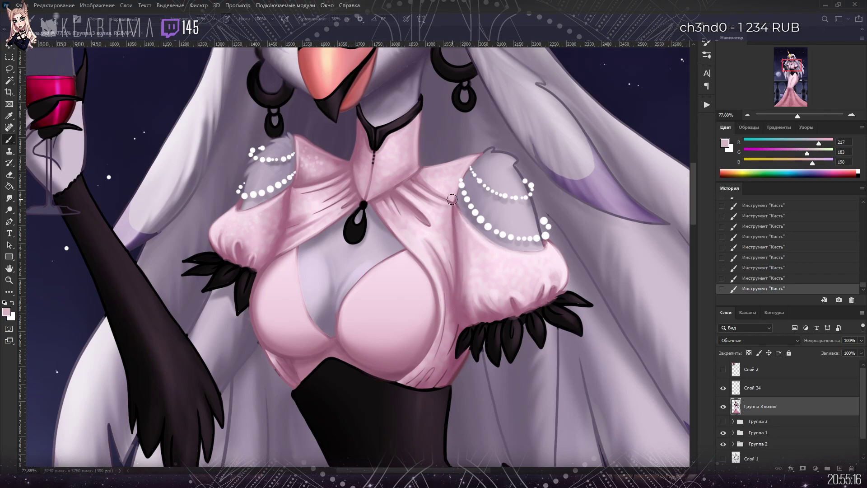
pyautogui.keyDown('alt'); pyautogui.click(454, 219); pyautogui.keyUp('alt')
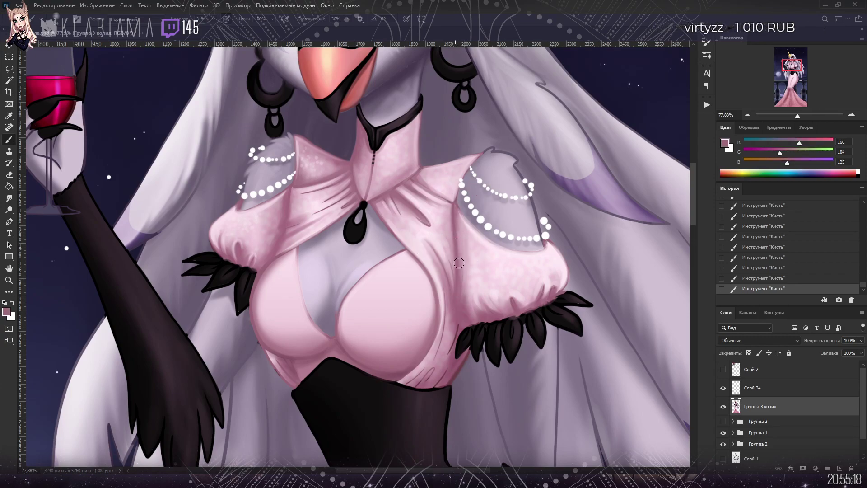
pyautogui.keyDown('alt'); pyautogui.click(549, 246); pyautogui.keyUp('alt')
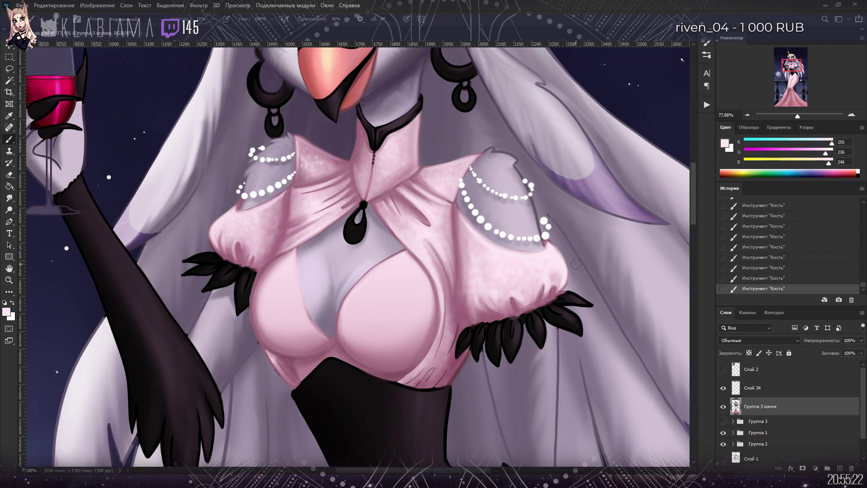
pyautogui.keyDown('alt'); pyautogui.click(540, 279); pyautogui.keyUp('alt')
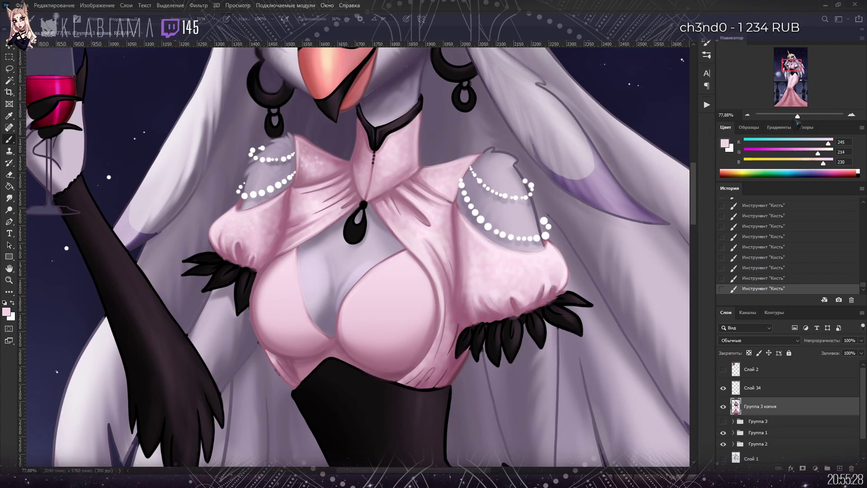
# Step: View the whole figure and save the illustration
pyautogui.click(790, 116)
pyautogui.moveTo(791, 116); pyautogui.dragTo(792, 117)
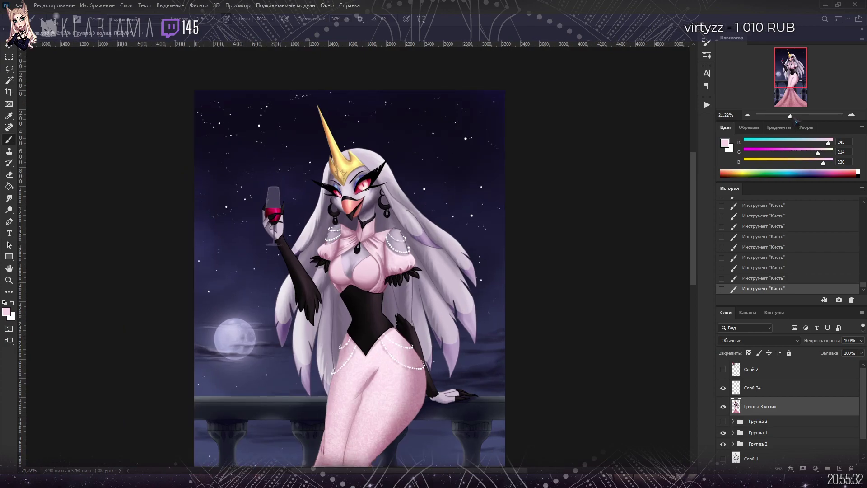
pyautogui.hotkey('ctrl', 's')
# Step: Shade the bodice folds and side edge above the corset, beneath the larger sleeve, in R 152, G 96, B 117
pyautogui.scroll(3, 360, 288)
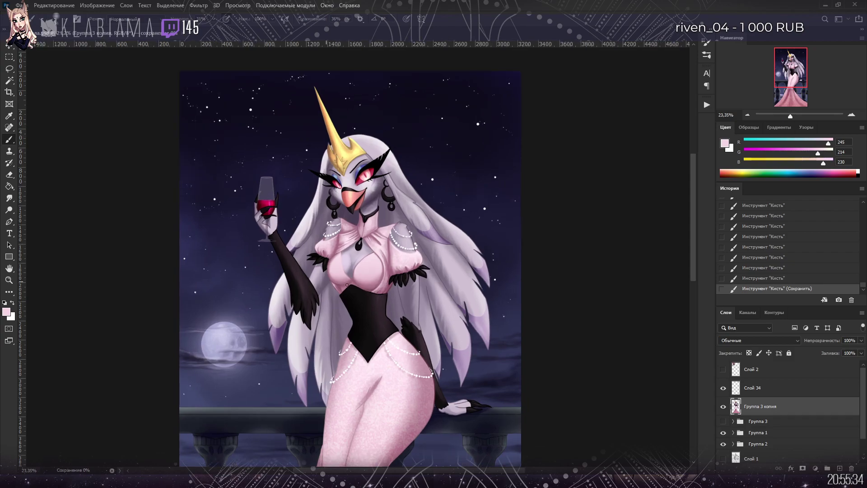
pyautogui.scroll(2, 360, 288)
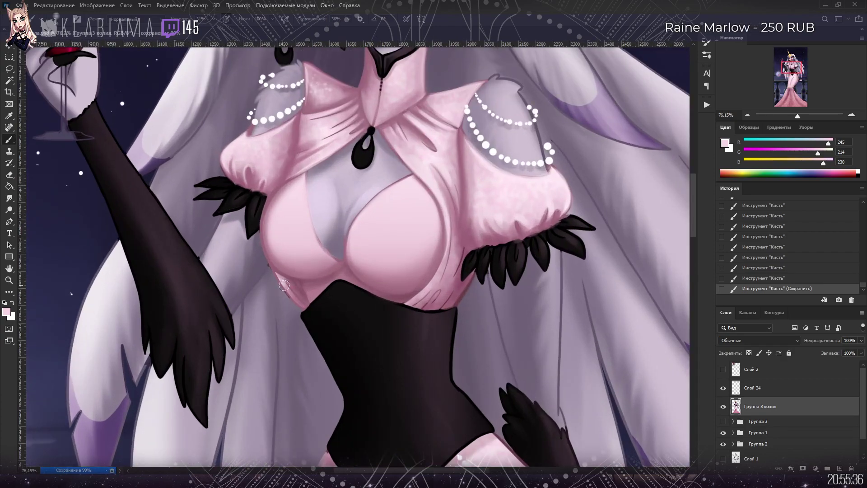
pyautogui.keyDown('alt'); pyautogui.click(304, 292); pyautogui.keyUp('alt')
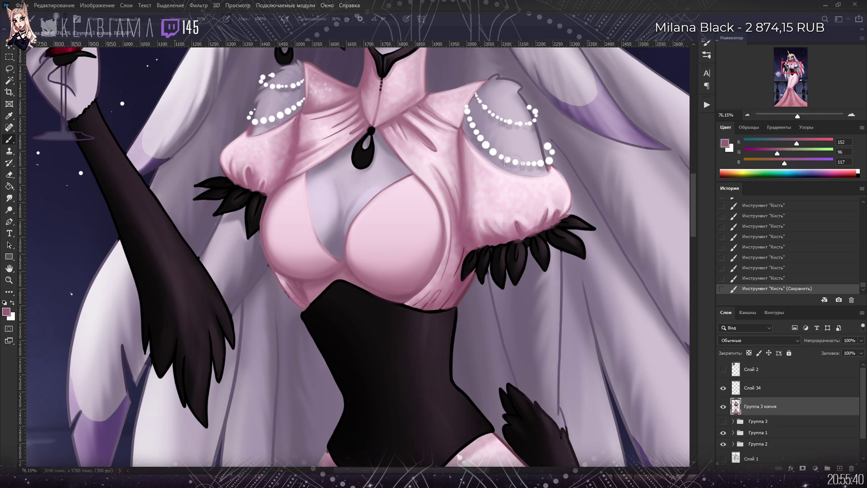
pyautogui.moveTo(799, 117); pyautogui.dragTo(802, 116)
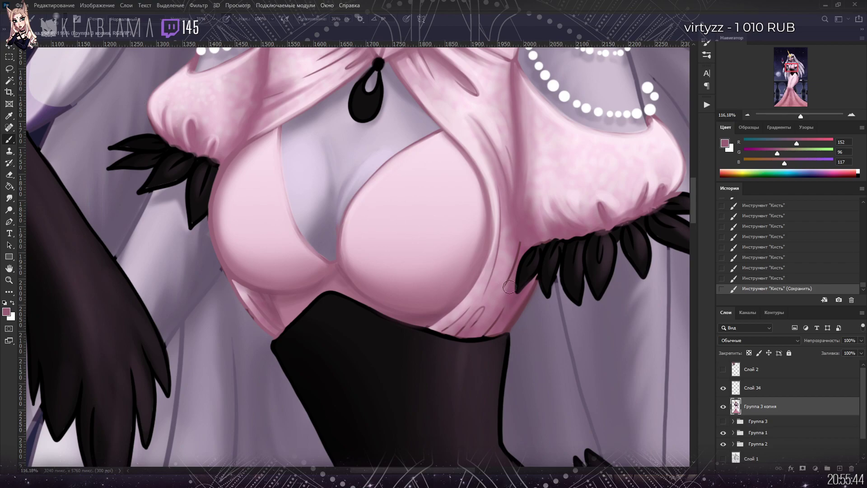
pyautogui.moveTo(459, 336); pyautogui.dragTo(483, 308)
pyautogui.moveTo(468, 327); pyautogui.dragTo(484, 312)
pyautogui.moveTo(538, 276); pyautogui.dragTo(505, 329)
pyautogui.moveTo(505, 329); pyautogui.dragTo(514, 291)
# Step: Deepen the bodice's side edge beneath the larger sleeve with a darker pink, R 134, G 80, B 100
pyautogui.press('i')
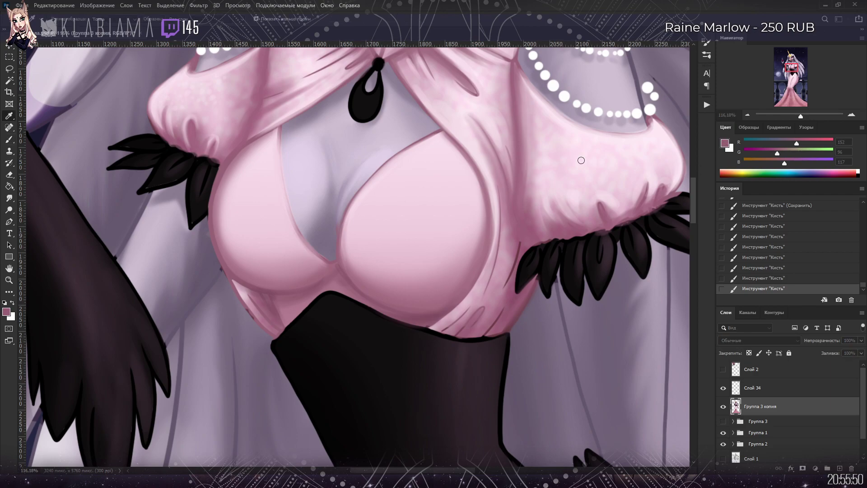
pyautogui.click(738, 84)
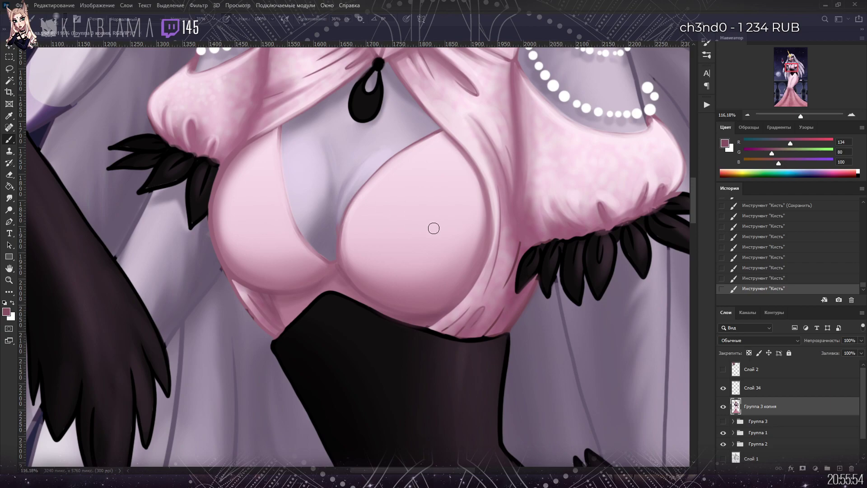
pyautogui.moveTo(537, 276); pyautogui.dragTo(524, 294)
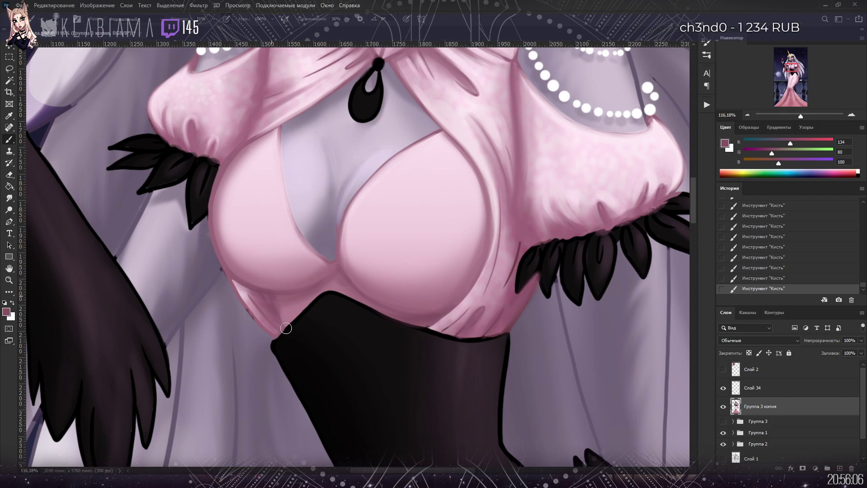
# Step: Paint over the bodice's side outline below the smaller bust panel with sampled pinks, including R 178, G 127, B 145, and save the illustration
pyautogui.keyDown('alt'); pyautogui.click(244, 293); pyautogui.keyUp('alt')
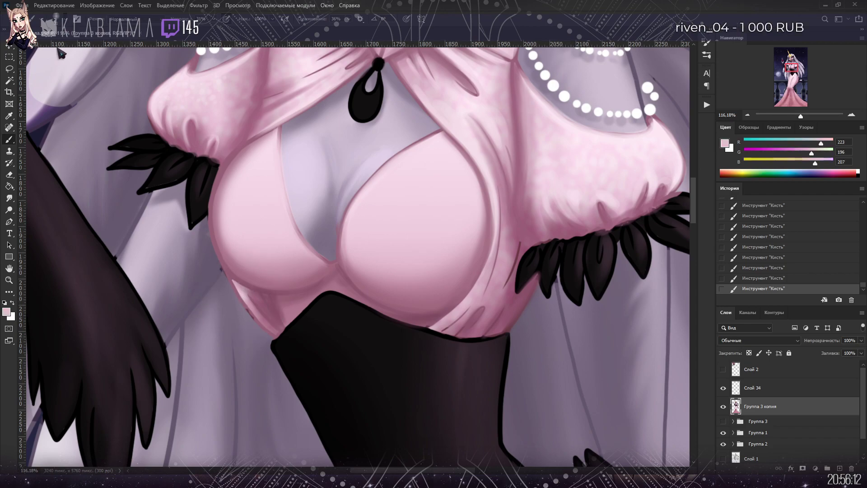
pyautogui.moveTo(235, 285); pyautogui.dragTo(270, 327)
pyautogui.moveTo(244, 300); pyautogui.dragTo(272, 329)
pyautogui.keyDown('alt'); pyautogui.click(249, 271); pyautogui.keyUp('alt')
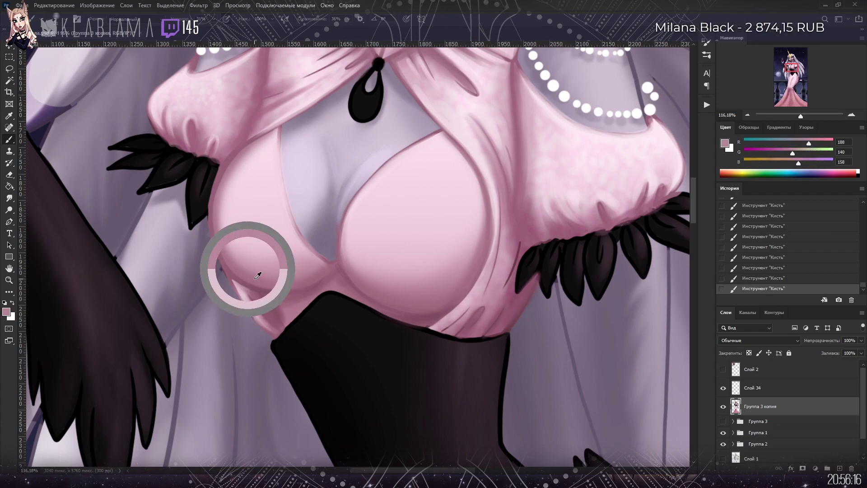
pyautogui.moveTo(243, 294); pyautogui.dragTo(264, 329)
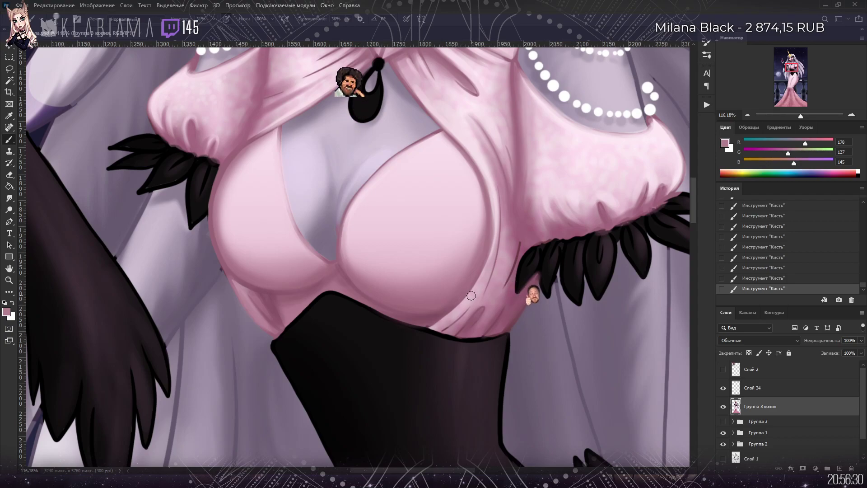
pyautogui.hotkey('ctrl', 's')
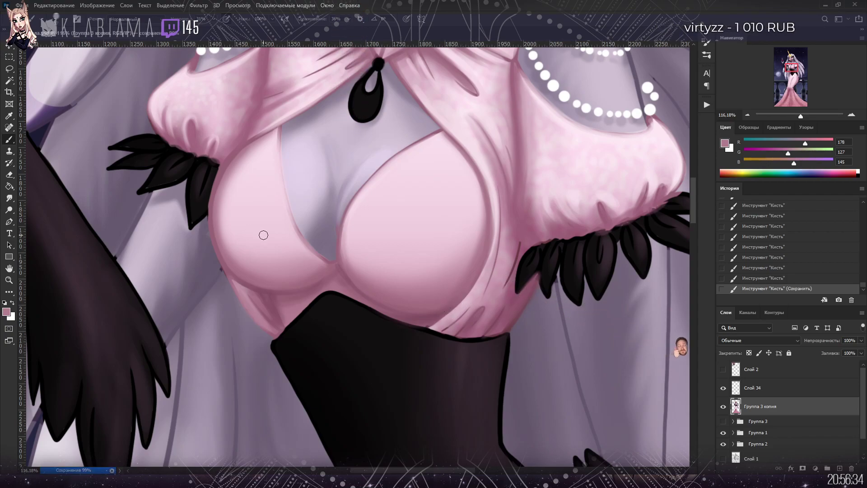
# Step: Repaint the fold along the larger bust panel's outer edge down to the corset with sampled pinks, including R 157, G 100, B 121
pyautogui.keyDown('alt'); pyautogui.click(479, 291); pyautogui.keyUp('alt')
pyautogui.moveTo(498, 186)
pyautogui.mouseDown()
pyautogui.moveTo(498, 259)
pyautogui.moveTo(500, 196)
pyautogui.moveTo(493, 282)
pyautogui.moveTo(500, 244)
pyautogui.moveTo(486, 295)
pyautogui.moveTo(480, 312)
pyautogui.mouseUp()
pyautogui.moveTo(472, 316); pyautogui.dragTo(438, 332)
pyautogui.moveTo(437, 333)
pyautogui.mouseDown()
pyautogui.moveTo(445, 332)
pyautogui.moveTo(430, 327)
pyautogui.mouseUp()
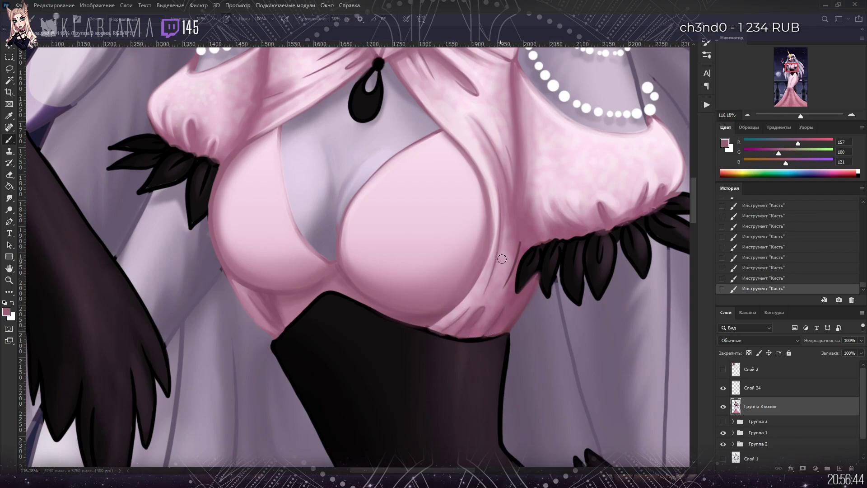
pyautogui.keyDown('alt'); pyautogui.click(518, 219); pyautogui.keyUp('alt')
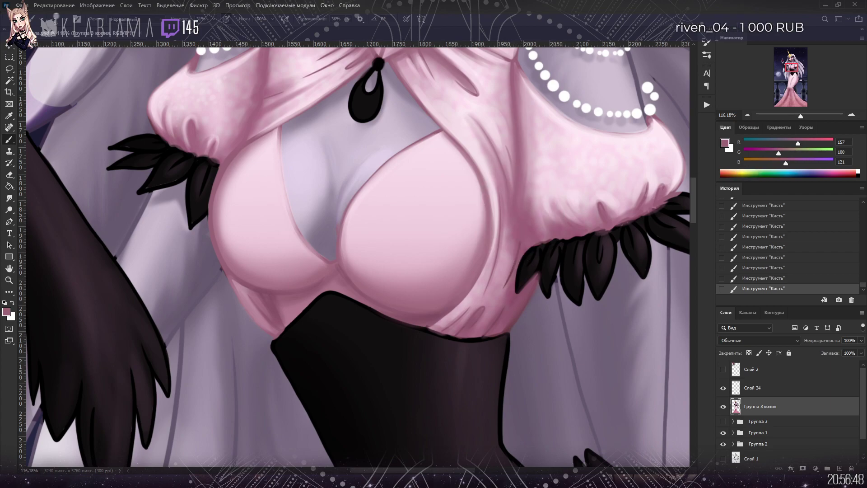
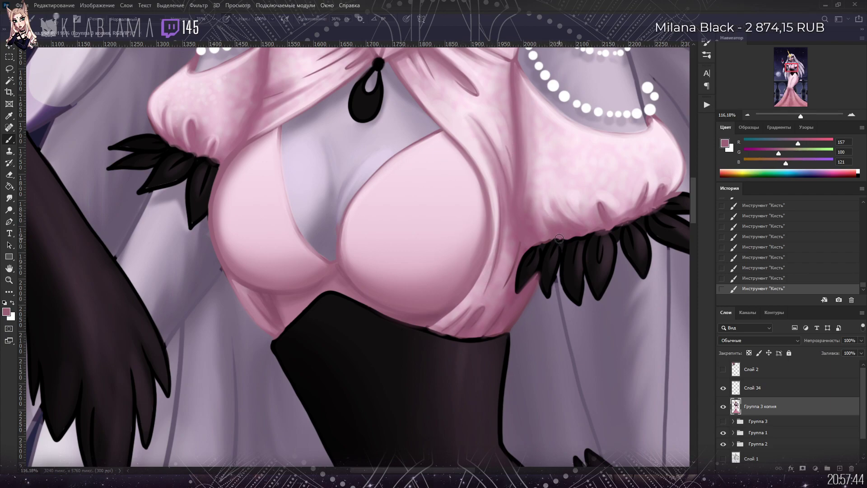
# Step: Darken the seam between the bodice and the larger sleeve with a deep pink, R 114, G 55, B 77
pyautogui.press('i')
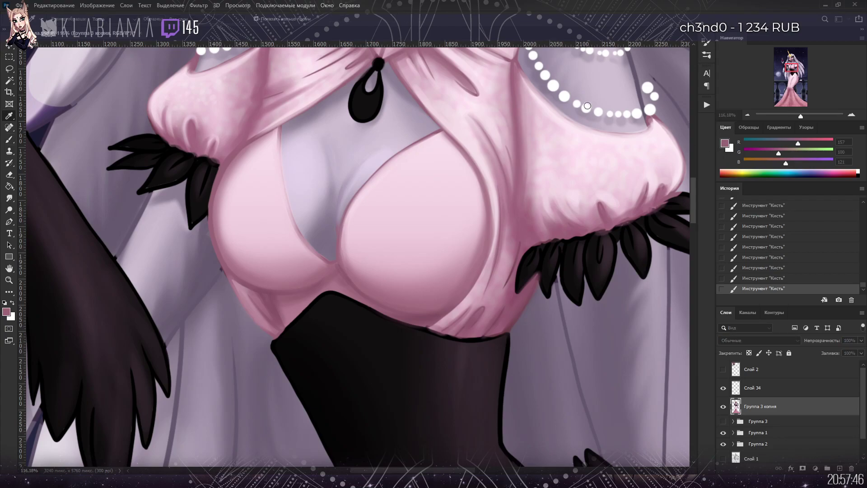
pyautogui.click(585, 151)
pyautogui.click(721, 93)
pyautogui.moveTo(788, 67); pyautogui.dragTo(790, 66)
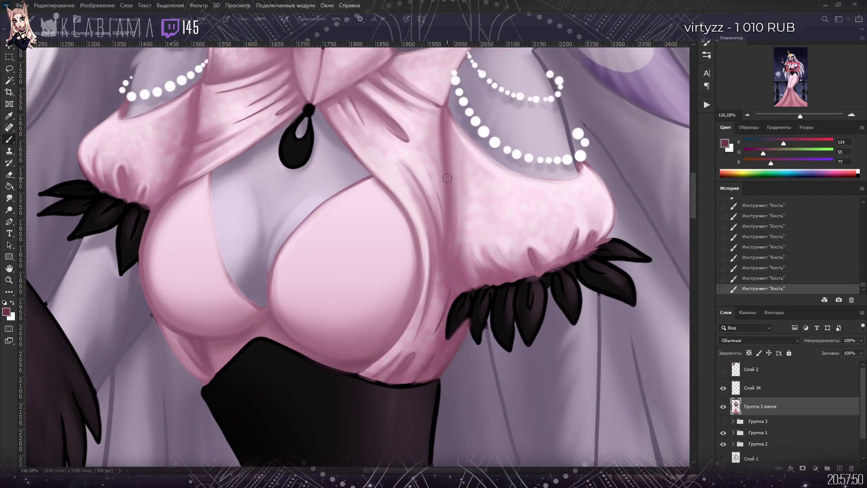
pyautogui.moveTo(449, 196); pyautogui.dragTo(450, 235)
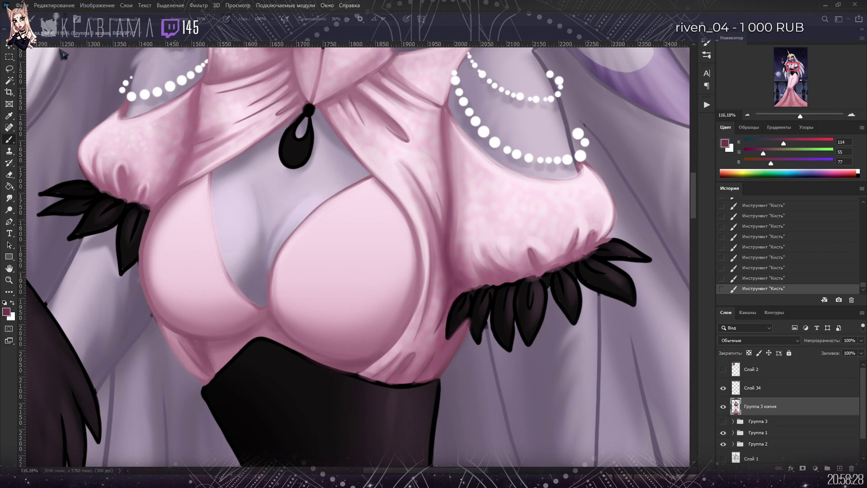
# Step: Retouch the dark feathers beneath the larger sleeve with black and sampled dark tones, and the adjoining bodice edge with R 128, G 69, B 91
pyautogui.keyDown('alt'); pyautogui.click(477, 296); pyautogui.keyUp('alt')
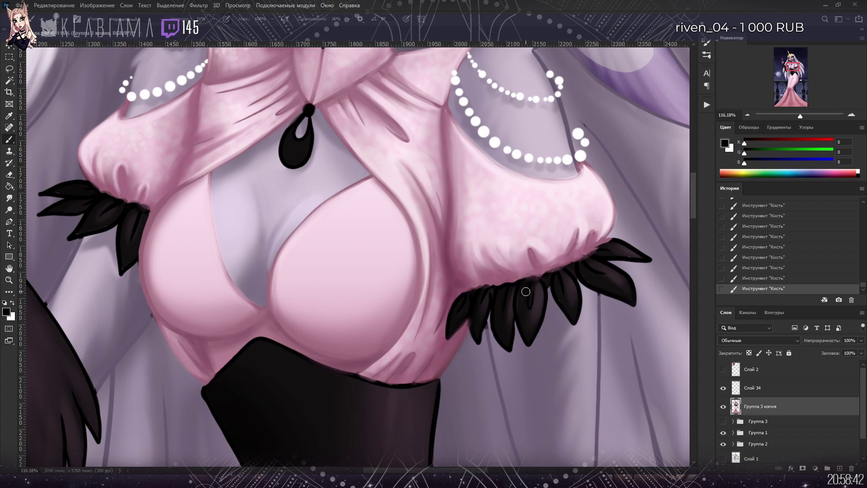
pyautogui.keyDown('alt'); pyautogui.click(541, 295); pyautogui.keyUp('alt')
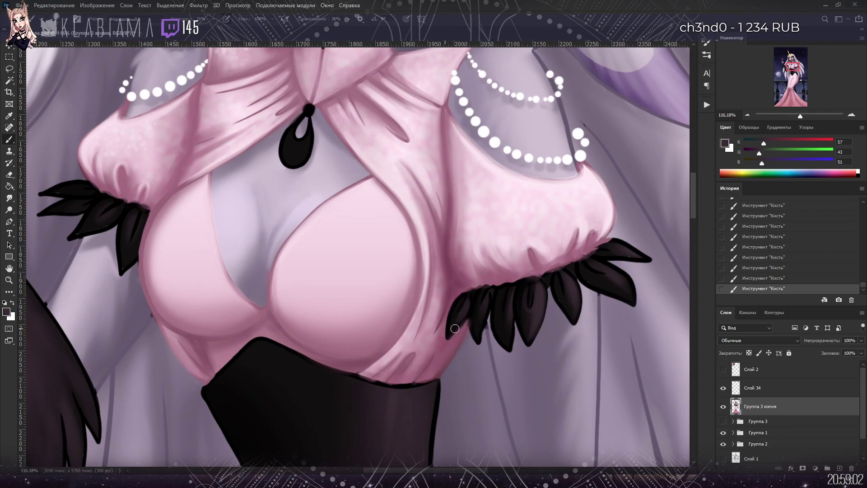
pyautogui.keyDown('alt'); pyautogui.click(480, 289); pyautogui.keyUp('alt')
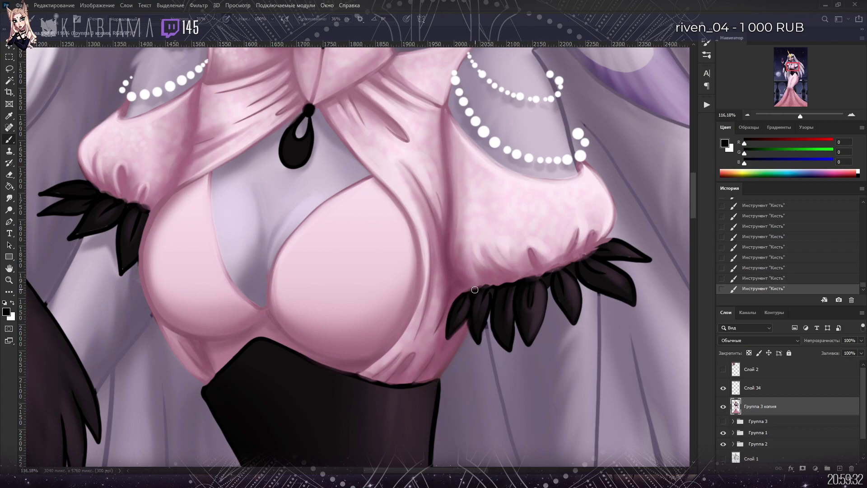
pyautogui.moveTo(182, 19); pyautogui.dragTo(192, 20)
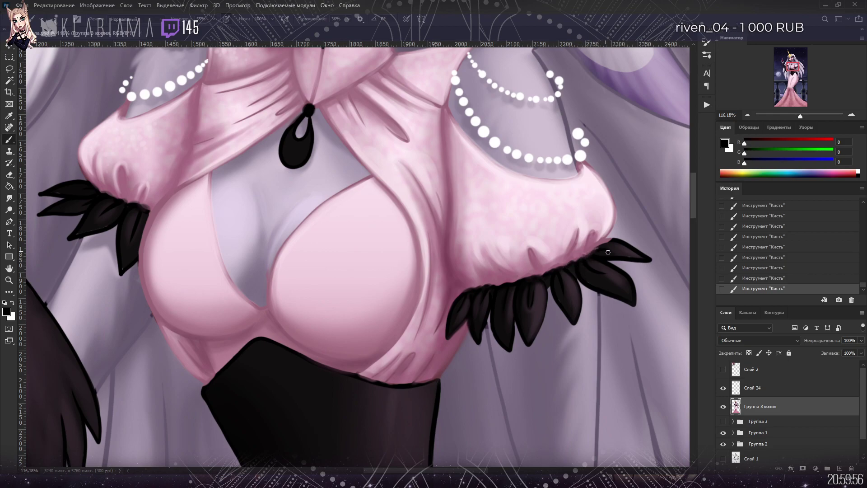
pyautogui.keyDown('alt'); pyautogui.click(616, 274); pyautogui.keyUp('alt')
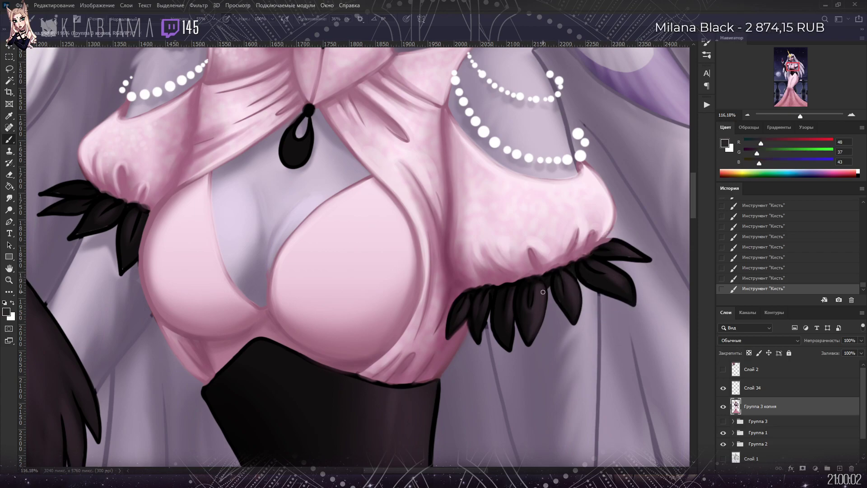
pyautogui.keyDown('alt'); pyautogui.click(532, 283); pyautogui.keyUp('alt')
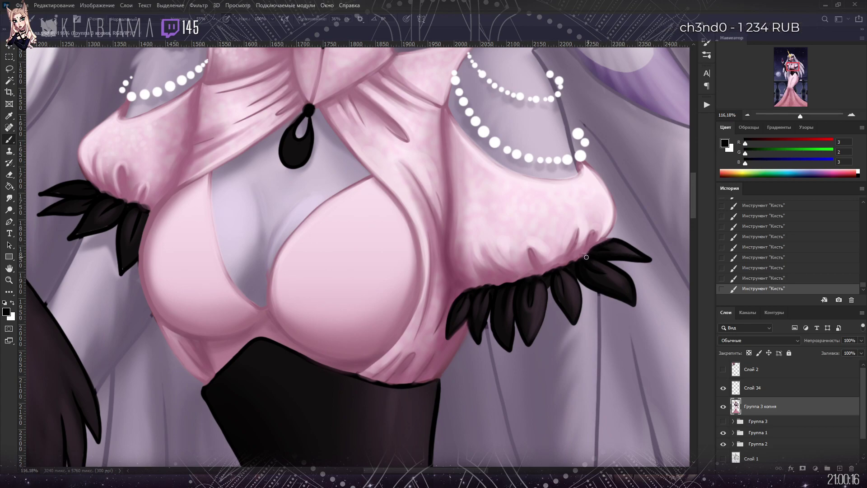
pyautogui.keyDown('alt'); pyautogui.click(551, 267); pyautogui.keyUp('alt')
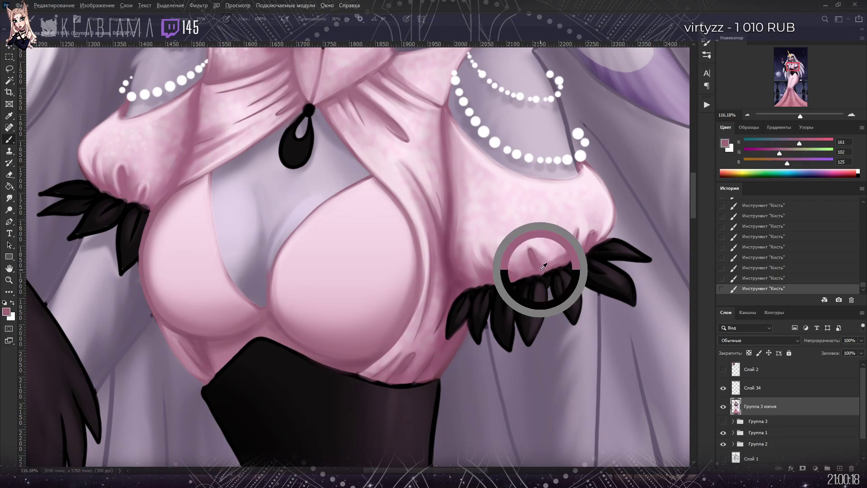
pyautogui.keyDown('alt'); pyautogui.click(448, 243); pyautogui.keyUp('alt')
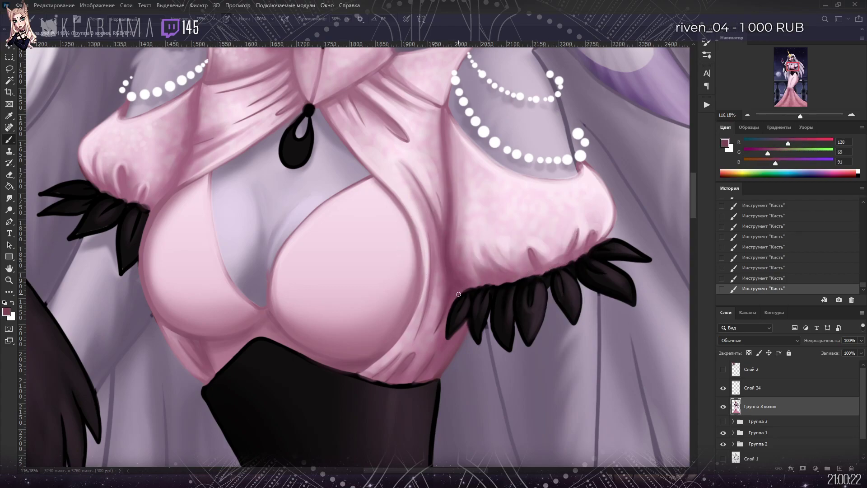
# Step: Smudge the inner edge of the smaller bust panel along the neckline opening
pyautogui.moveTo(800, 115); pyautogui.dragTo(793, 117)
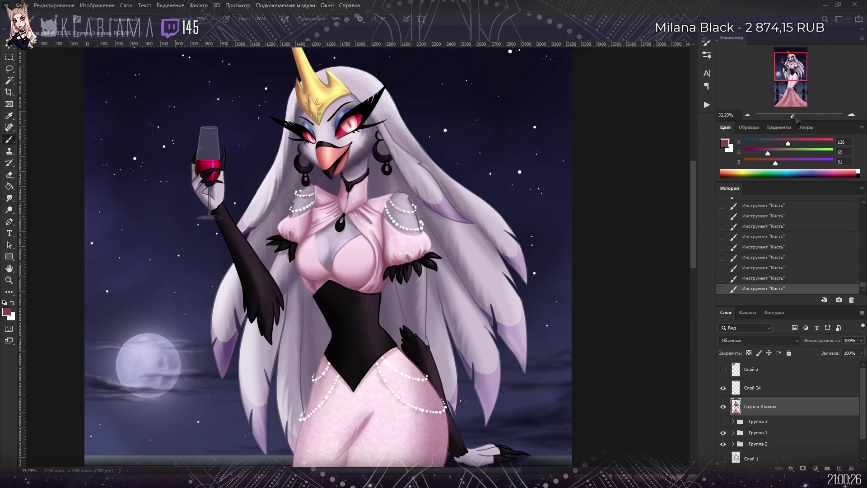
pyautogui.click(799, 116)
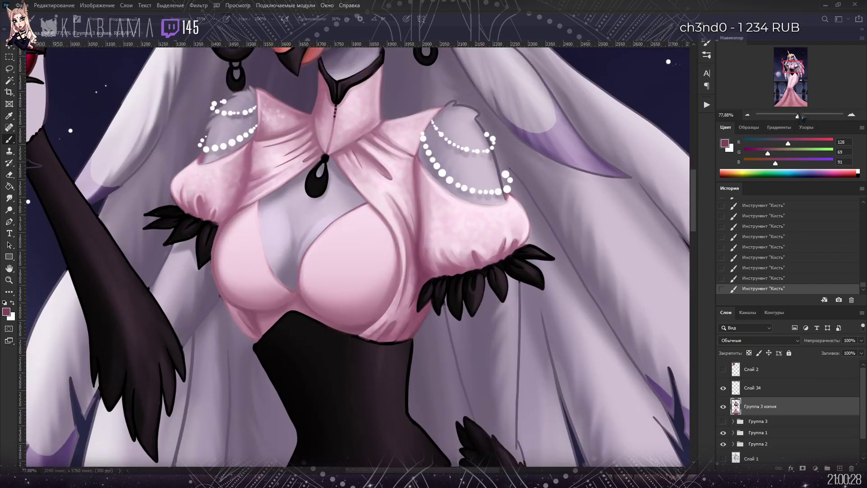
pyautogui.moveTo(795, 67); pyautogui.dragTo(792, 67)
pyautogui.click(9, 198)
pyautogui.moveTo(368, 243); pyautogui.dragTo(402, 294)
pyautogui.moveTo(376, 267); pyautogui.dragTo(396, 290)
pyautogui.moveTo(385, 280); pyautogui.dragTo(375, 265)
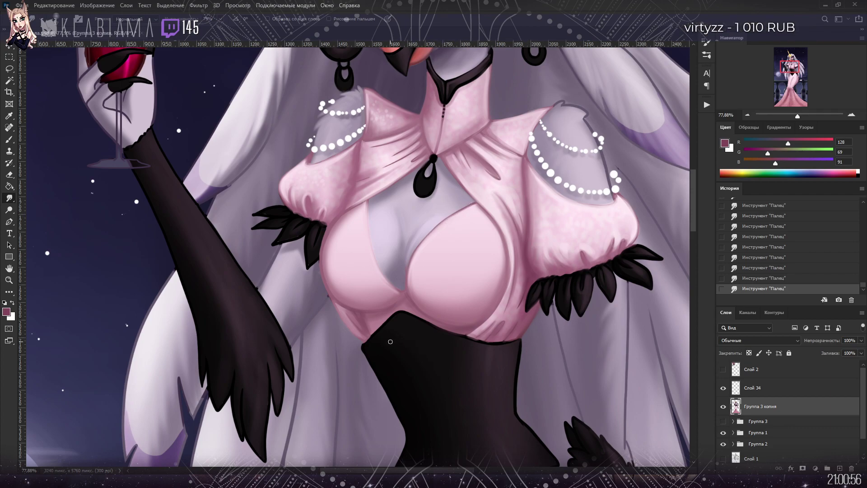
# Step: Clean up the corset's upper edge and corner below the smaller bust panel with a near-black, R 10, G 7, B 8
pyautogui.click(9, 139)
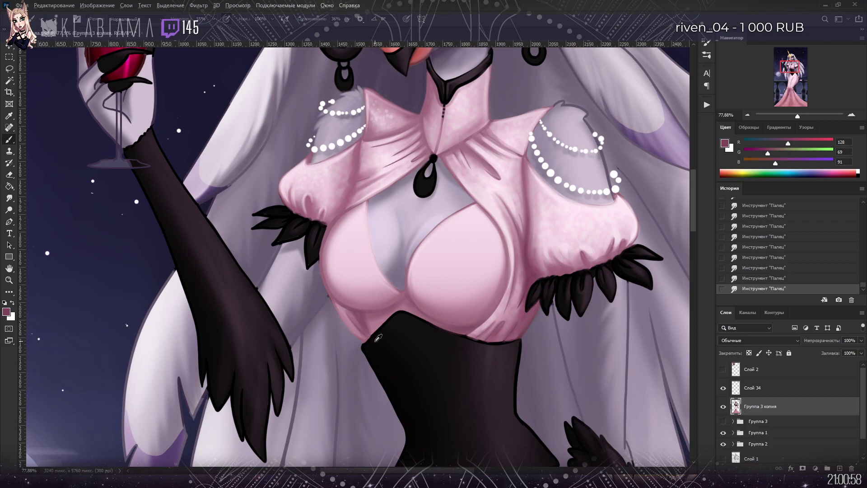
pyautogui.keyDown('alt'); pyautogui.click(402, 315); pyautogui.keyUp('alt')
pyautogui.moveTo(377, 336); pyautogui.dragTo(365, 343)
pyautogui.moveTo(376, 333); pyautogui.dragTo(365, 344)
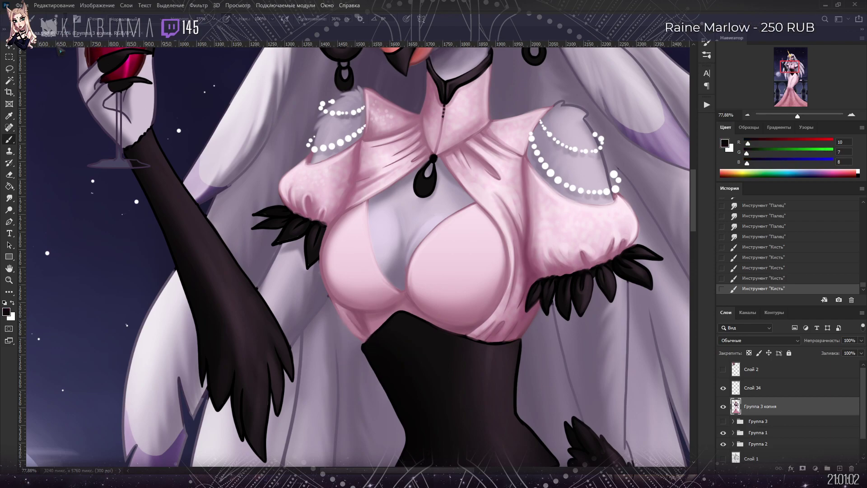
# Step: Draw stitched seams and swirling ornaments in black on both side panels of the corset
pyautogui.moveTo(525, 338)
pyautogui.mouseDown()
pyautogui.moveTo(464, 338)
pyautogui.moveTo(483, 343)
pyautogui.moveTo(467, 186)
pyautogui.moveTo(482, 200)
pyautogui.mouseUp()
pyautogui.keyDown('alt'); pyautogui.click(491, 197); pyautogui.keyUp('alt')
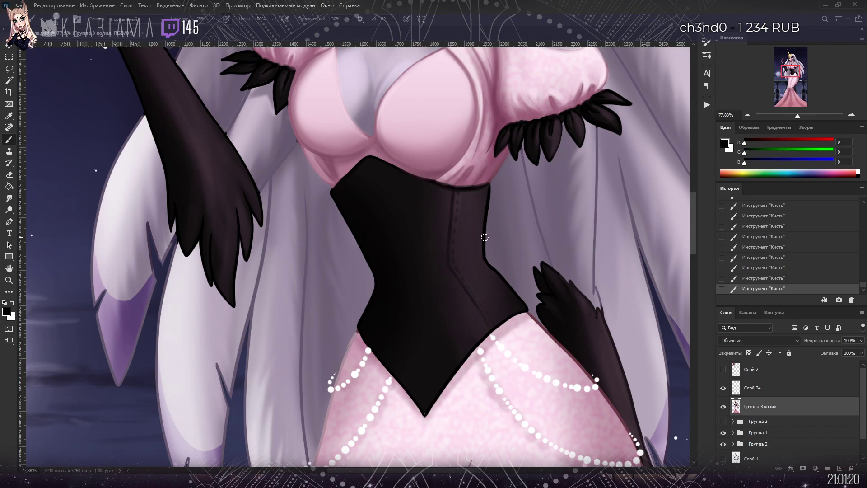
pyautogui.moveTo(480, 204)
pyautogui.mouseDown()
pyautogui.moveTo(477, 227)
pyautogui.moveTo(461, 234)
pyautogui.mouseUp()
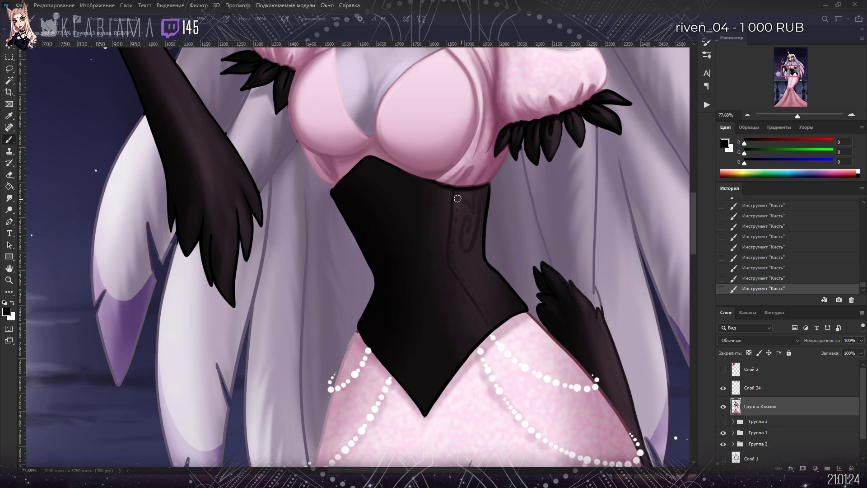
pyautogui.moveTo(476, 263)
pyautogui.mouseDown()
pyautogui.moveTo(470, 281)
pyautogui.moveTo(500, 283)
pyautogui.moveTo(488, 299)
pyautogui.moveTo(491, 272)
pyautogui.mouseUp()
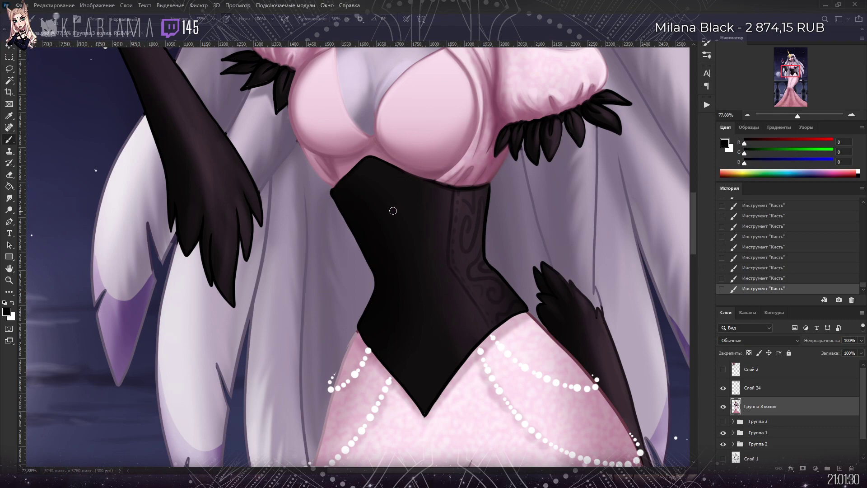
pyautogui.keyDown('alt'); pyautogui.click(449, 217); pyautogui.keyUp('alt')
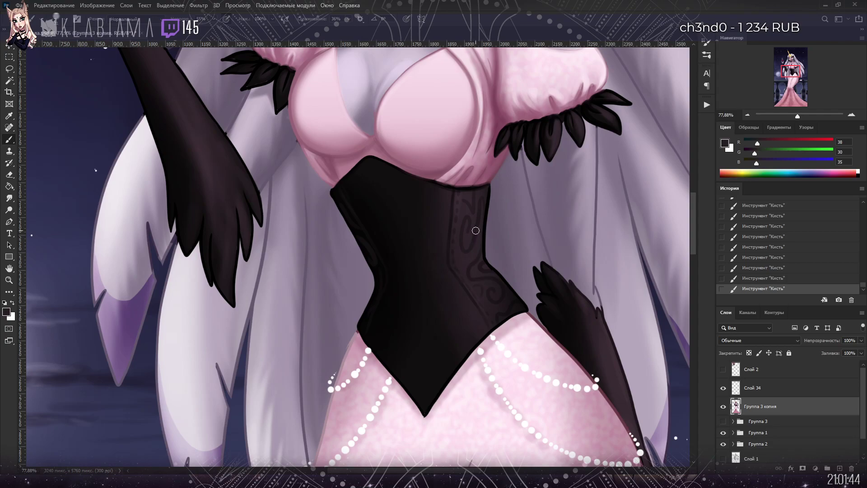
# Step: Highlight the swirl ornaments on the corset's wider side panel in R 63, G 49, B 56, and save the illustration
pyautogui.moveTo(798, 116); pyautogui.dragTo(799, 117)
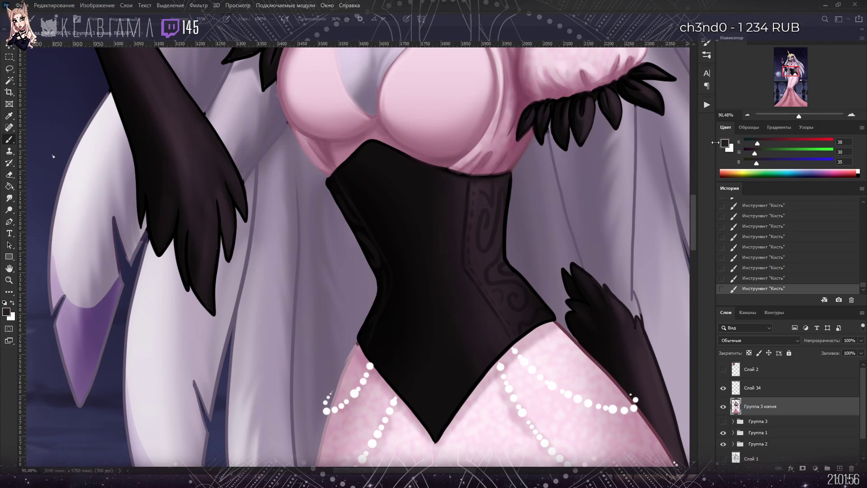
pyautogui.press('i')
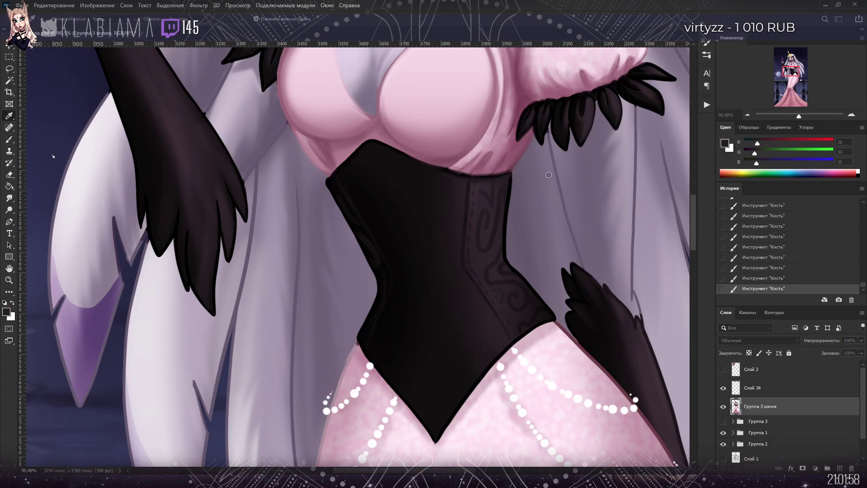
pyautogui.click(752, 84)
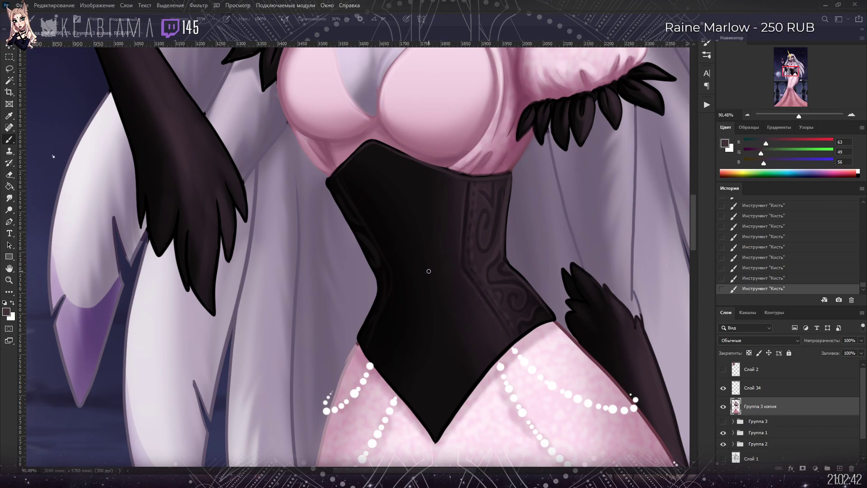
pyautogui.hotkey('ctrl', 's')
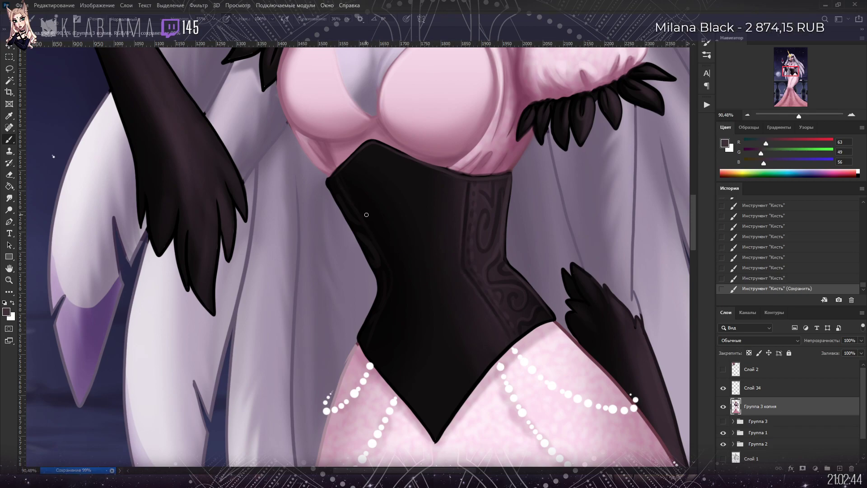
# Step: Paint thin highlight lines along the inner seams of both corset side panels in R 63, G 49, B 56
pyautogui.moveTo(340, 177)
pyautogui.mouseDown()
pyautogui.moveTo(373, 234)
pyautogui.moveTo(393, 296)
pyautogui.moveTo(381, 317)
pyautogui.mouseUp()
pyautogui.moveTo(379, 319); pyautogui.dragTo(372, 332)
pyautogui.moveTo(464, 187); pyautogui.dragTo(462, 267)
pyautogui.moveTo(462, 231); pyautogui.dragTo(468, 287)
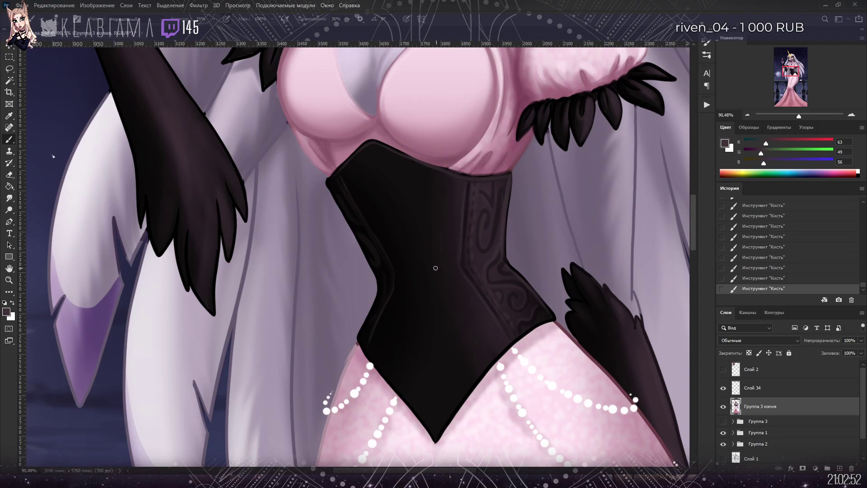
# Step: Select a rectangular area around the torso and hips, reshape it with Liquify, and deselect
pyautogui.scroll(-5, 439, 268)
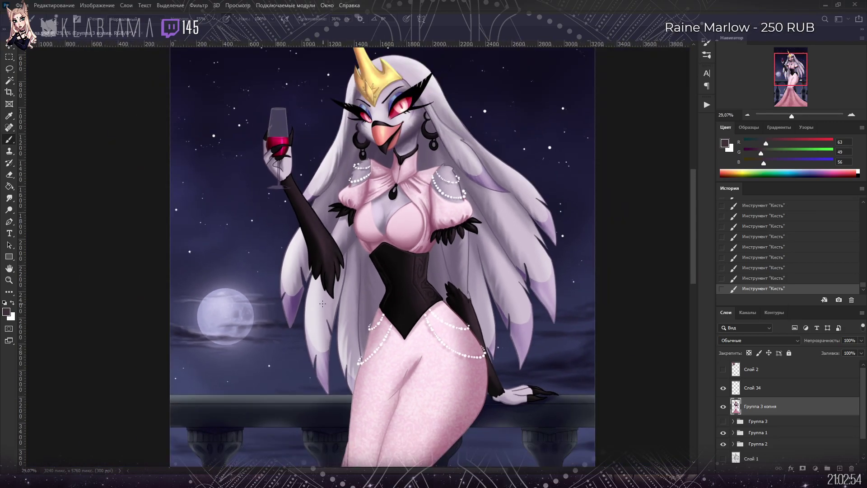
pyautogui.press('m')
pyautogui.moveTo(295, 160); pyautogui.dragTo(512, 405)
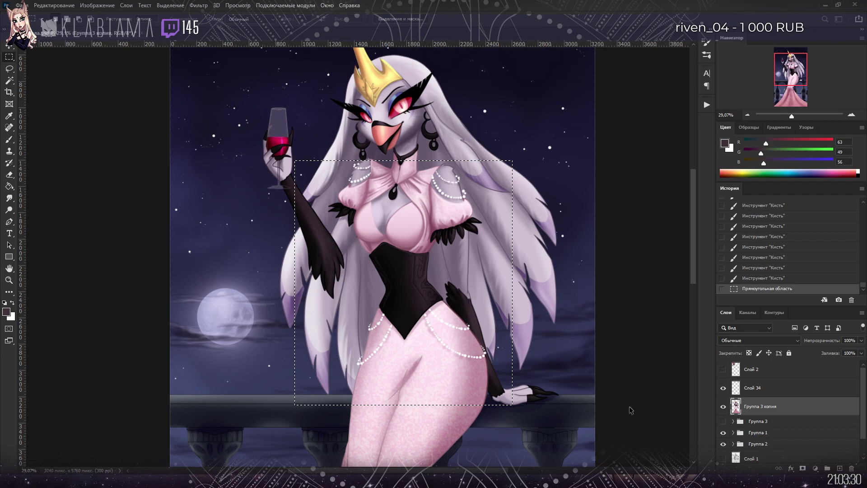
pyautogui.hotkey('ctrl', 'd')
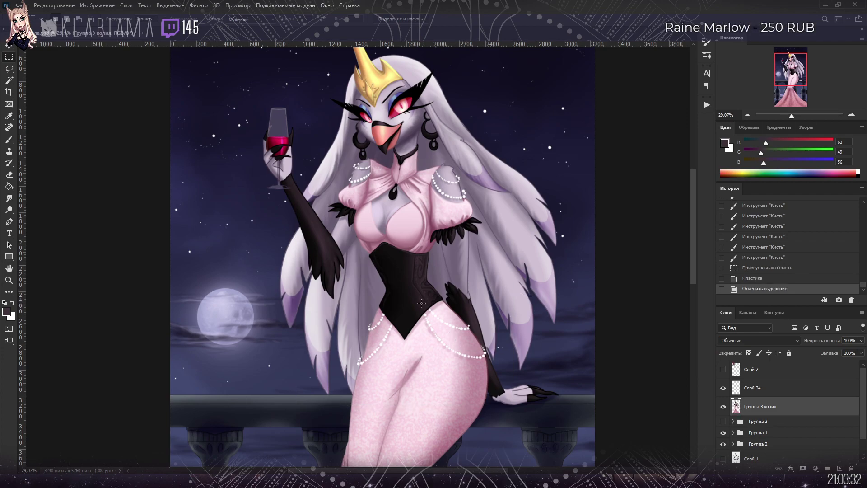
# Step: Lock the merged layer copy's transparent pixels and brush light pink, R 216, G 175, B 196, over the wine glass
pyautogui.scroll(-5, 427, 300)
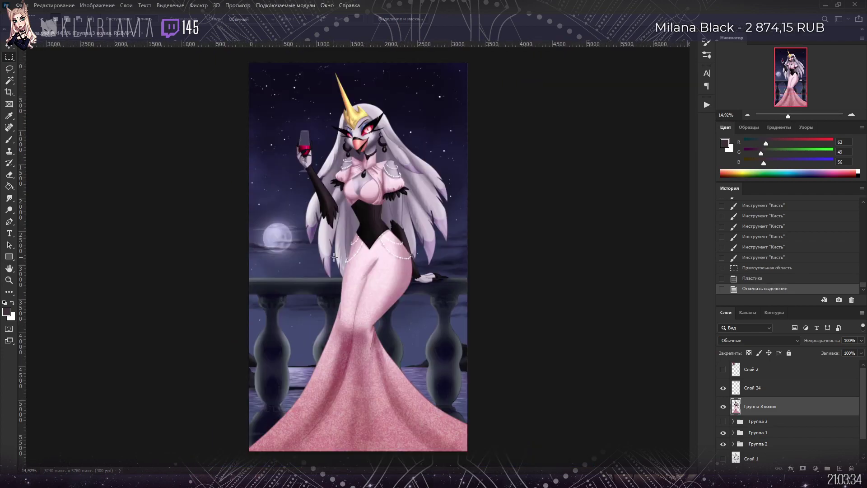
pyautogui.scroll(3, 340, 130)
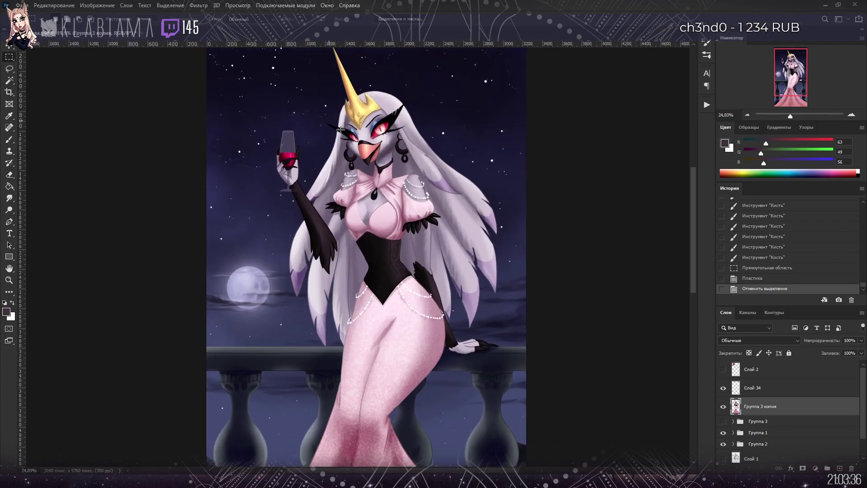
pyautogui.scroll(8, 341, 130)
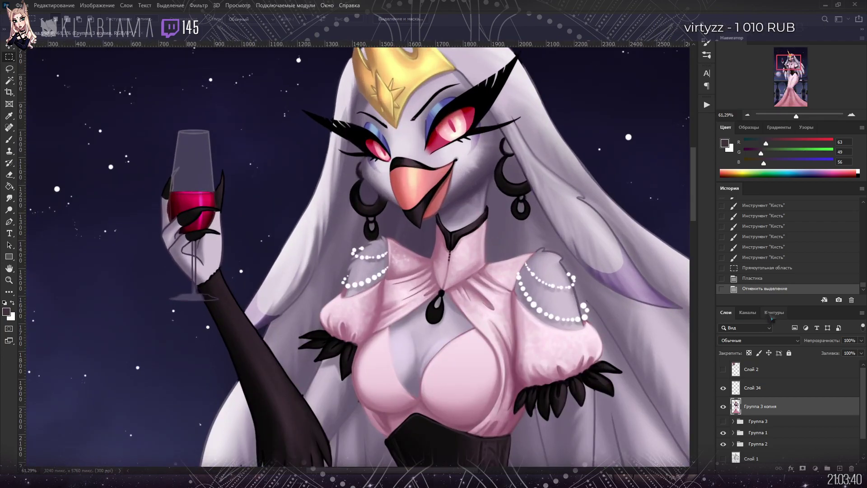
pyautogui.press('/')
pyautogui.press('b')
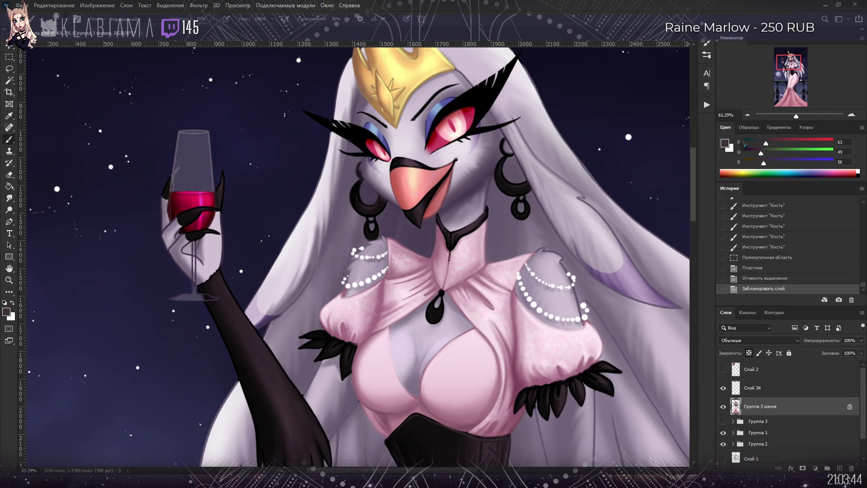
pyautogui.click(725, 143)
pyautogui.click(713, 84)
pyautogui.click(194, 125)
pyautogui.moveTo(195, 124); pyautogui.dragTo(200, 216)
pyautogui.moveTo(195, 125); pyautogui.dragTo(199, 221)
# Step: Check the merged layer copy by toggling its visibility, unlock its transparent pixels, and paint a light pink vertical reflection on the wine glass
pyautogui.click(723, 407)
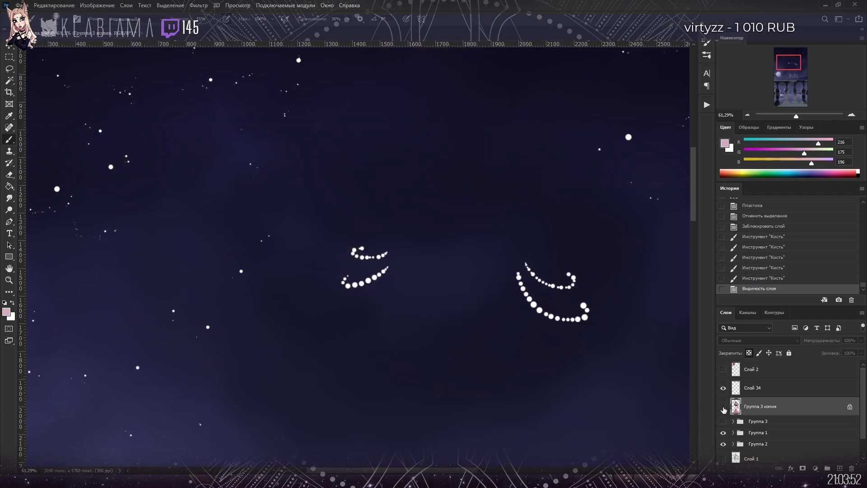
pyautogui.click(723, 407)
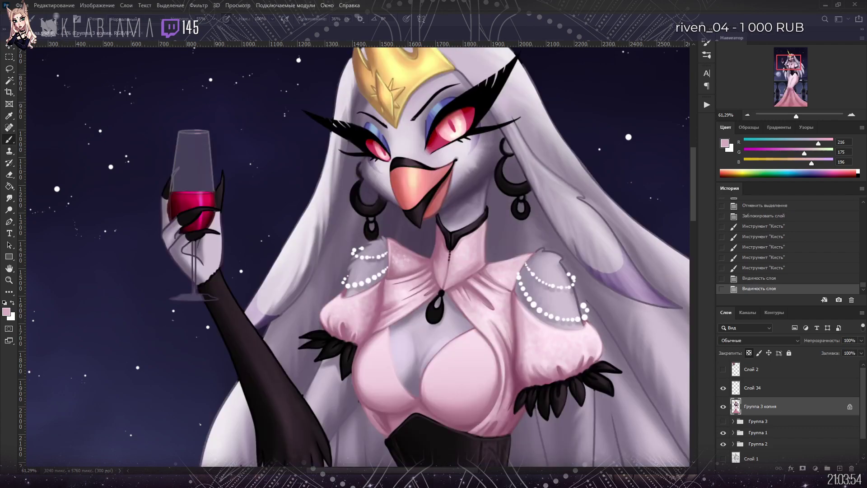
pyautogui.click(749, 353)
pyautogui.moveTo(200, 136)
pyautogui.mouseDown()
pyautogui.moveTo(201, 185)
pyautogui.moveTo(200, 141)
pyautogui.mouseUp()
pyautogui.moveTo(200, 142)
pyautogui.mouseDown()
pyautogui.moveTo(202, 191)
pyautogui.moveTo(199, 136)
pyautogui.mouseUp()
pyautogui.moveTo(199, 135); pyautogui.dragTo(202, 188)
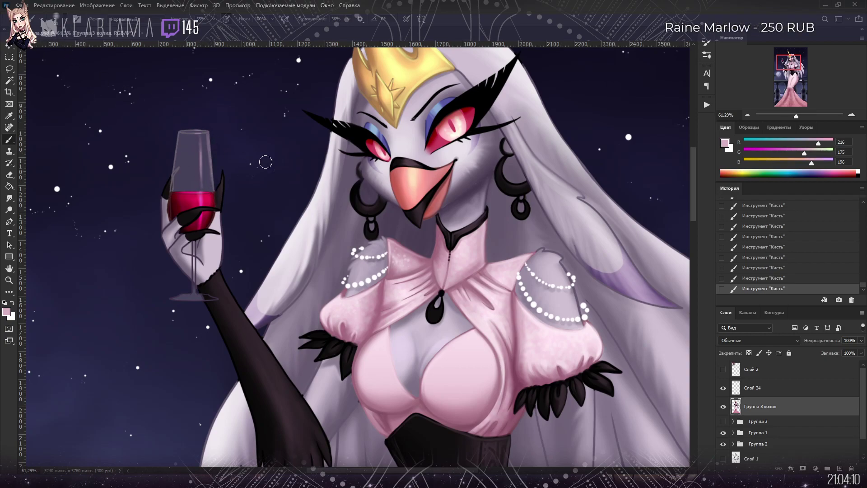
# Step: Lock the merged layer copy's transparent pixels, brush light pink, R 216, G 175, B 196, over the wine glass's side and rim, and unlock them
pyautogui.press('/')
pyautogui.moveTo(209, 194); pyautogui.dragTo(210, 197)
pyautogui.moveTo(204, 137)
pyautogui.mouseDown()
pyautogui.moveTo(209, 196)
pyautogui.moveTo(209, 188)
pyautogui.mouseUp()
pyautogui.moveTo(204, 136); pyautogui.dragTo(203, 196)
pyautogui.moveTo(207, 134); pyautogui.dragTo(182, 131)
pyautogui.moveTo(206, 135); pyautogui.dragTo(161, 127)
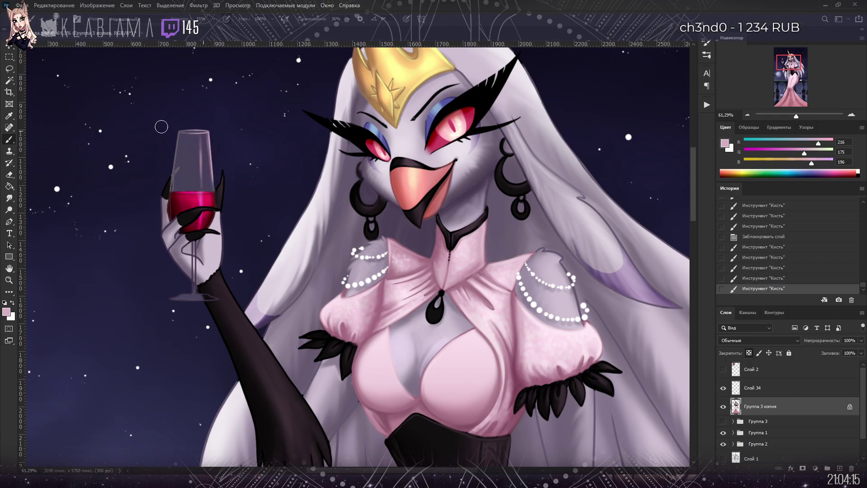
pyautogui.click(749, 354)
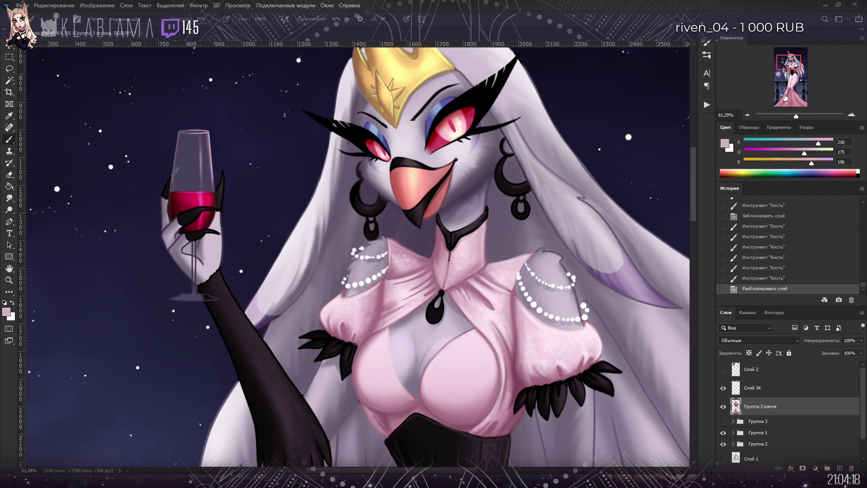
# Step: Paint light pink highlights, R 216, G 175, B 196, down both side edges of the wine glass
pyautogui.click(800, 117)
pyautogui.moveTo(789, 63); pyautogui.dragTo(784, 61)
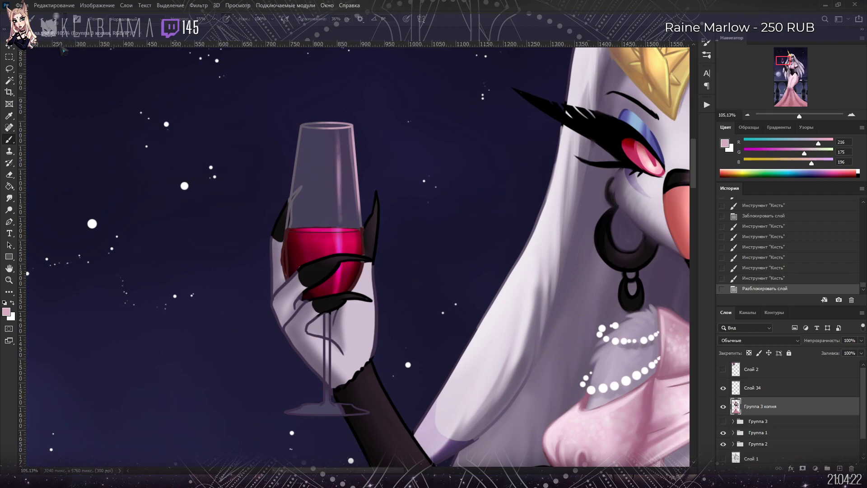
pyautogui.moveTo(349, 123)
pyautogui.mouseDown()
pyautogui.moveTo(359, 233)
pyautogui.moveTo(338, 208)
pyautogui.moveTo(356, 240)
pyautogui.mouseUp()
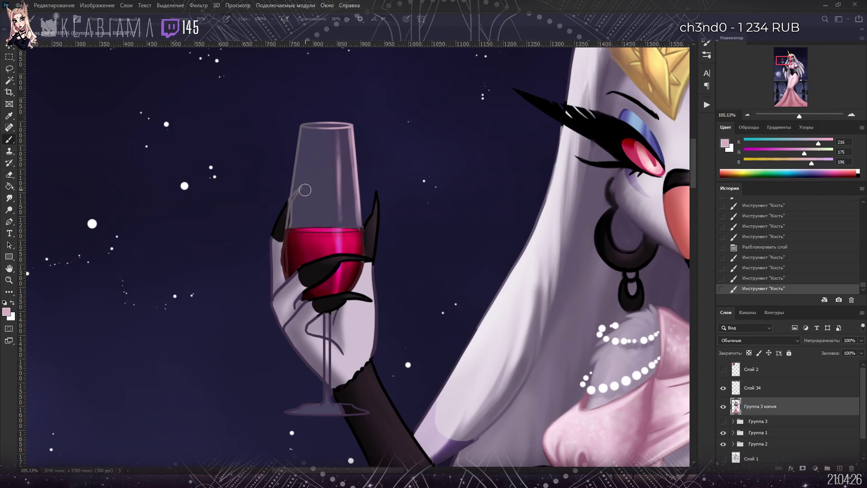
pyautogui.moveTo(303, 129); pyautogui.dragTo(292, 220)
pyautogui.moveTo(298, 156); pyautogui.dragTo(290, 226)
pyautogui.moveTo(293, 194); pyautogui.dragTo(288, 235)
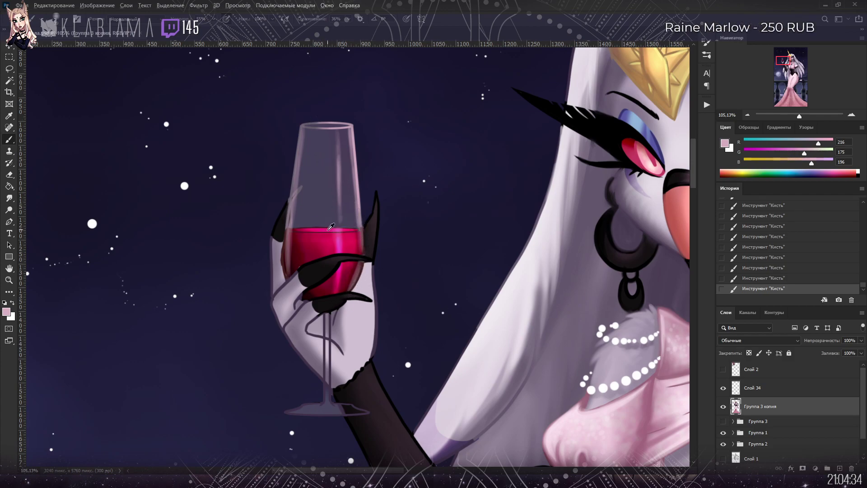
# Step: Retouch the wine with dark red, R 121, G 0, B 24, and the claws crossing it with R 51, G 39, B 45
pyautogui.keyDown('alt'); pyautogui.click(298, 239); pyautogui.keyUp('alt')
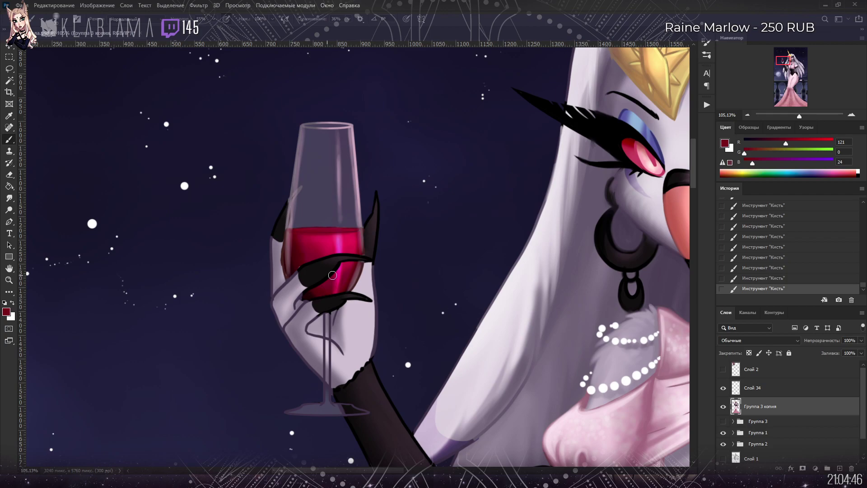
pyautogui.keyDown('alt'); pyautogui.click(346, 256); pyautogui.keyUp('alt')
pyautogui.keyDown('alt'); pyautogui.click(375, 219); pyautogui.keyUp('alt')
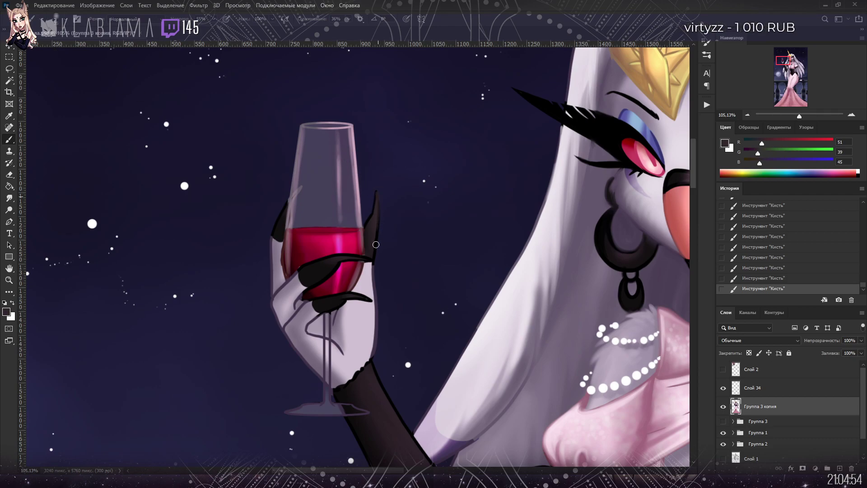
pyautogui.moveTo(369, 259); pyautogui.dragTo(319, 257)
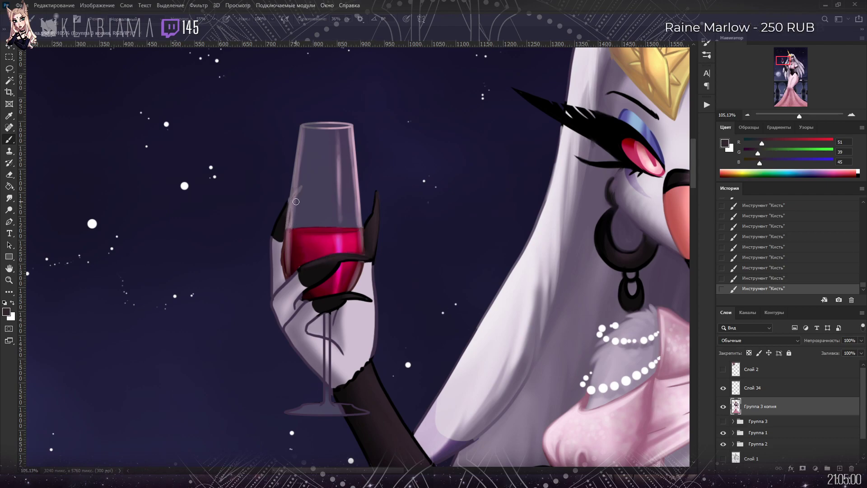
# Step: Retouch the thumb claw behind the glass with grayish purple, R 123, G 106, B 128, and black
pyautogui.keyDown('alt'); pyautogui.click(296, 187); pyautogui.keyUp('alt')
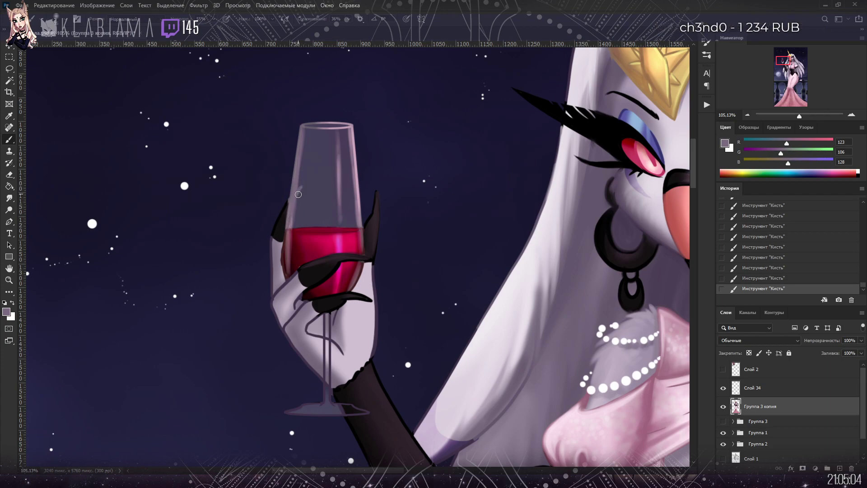
pyautogui.keyDown('alt'); pyautogui.click(285, 213); pyautogui.keyUp('alt')
pyautogui.keyDown('alt'); pyautogui.click(283, 215); pyautogui.keyUp('alt')
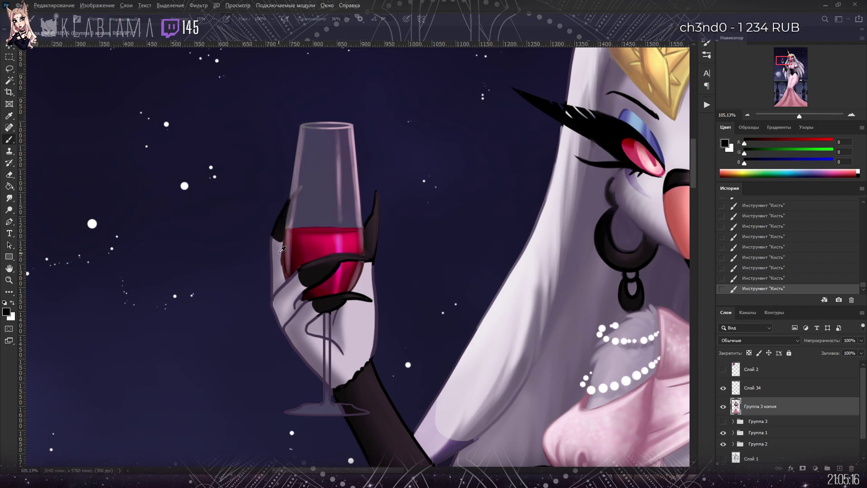
# Step: Shade the fingers holding the glass with R 162, G 148, B 167 and retouch their outlines with dark purple, R 64, G 50, B 73
pyautogui.keyDown('alt'); pyautogui.click(279, 251); pyautogui.keyUp('alt')
pyautogui.keyDown('alt'); pyautogui.click(311, 309); pyautogui.keyUp('alt')
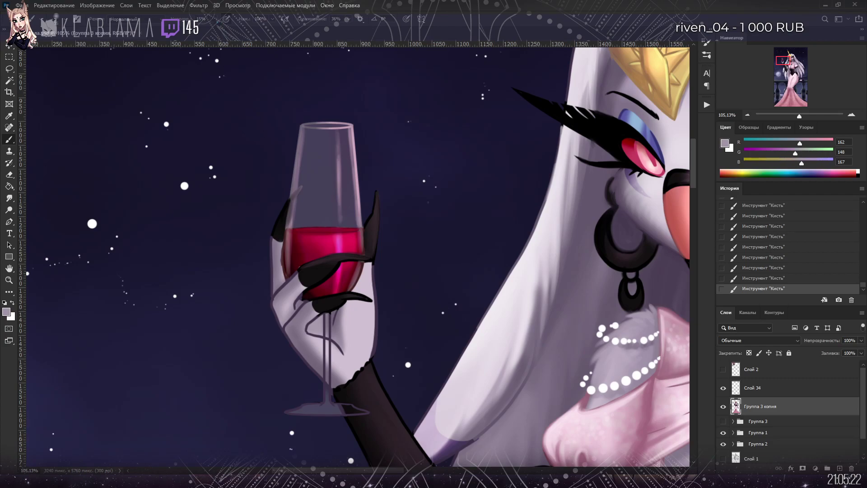
pyautogui.press('4')
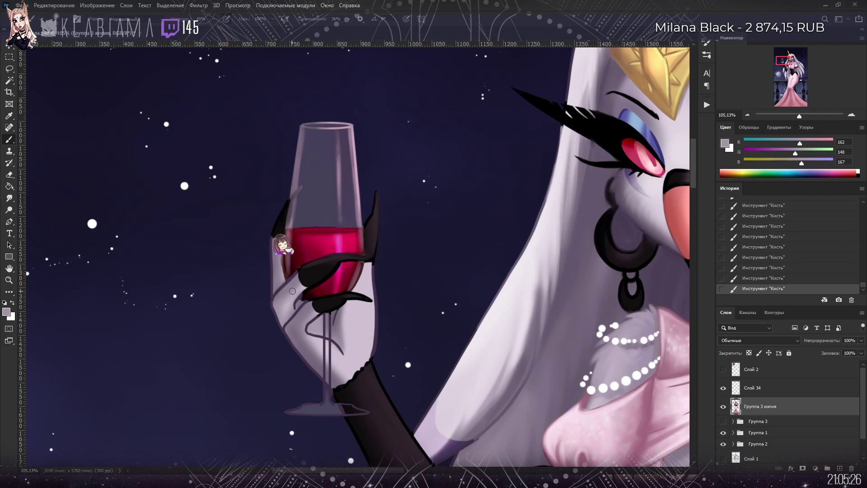
pyautogui.keyDown('alt'); pyautogui.click(334, 323); pyautogui.keyUp('alt')
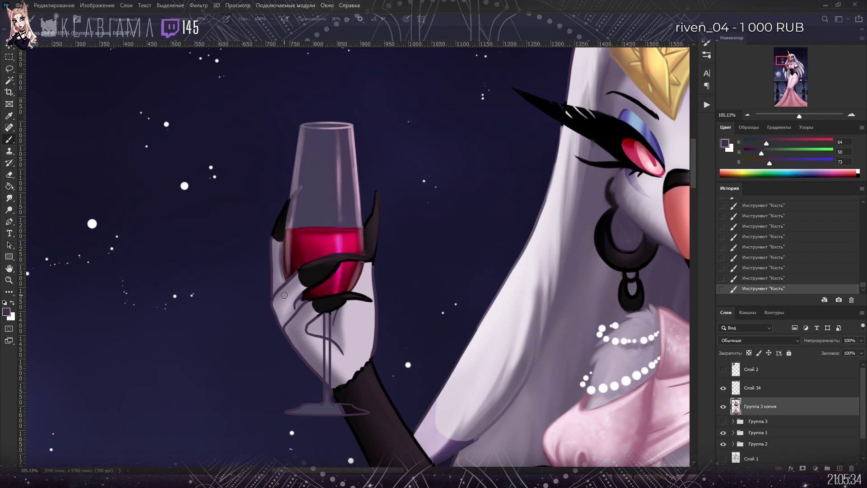
pyautogui.moveTo(273, 242); pyautogui.dragTo(274, 305)
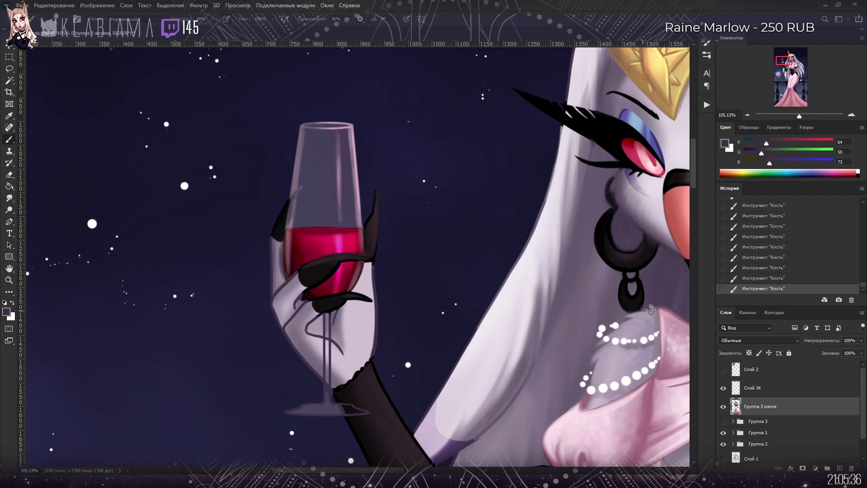
# Step: Lock transparent pixels and soften the hand's outer edges with dark purple, R 64, G 50, B 73, and pale lilac, R 208, G 193, B 210
pyautogui.click(749, 353)
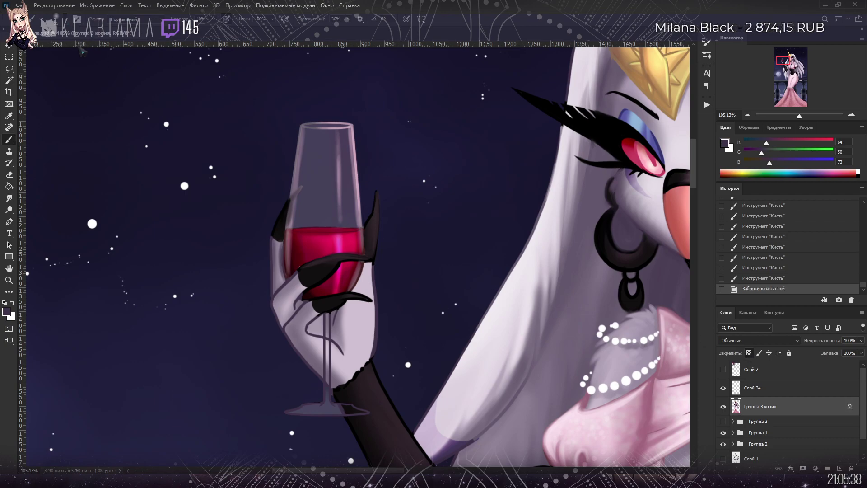
pyautogui.moveTo(271, 261)
pyautogui.mouseDown()
pyautogui.moveTo(274, 327)
pyautogui.moveTo(310, 381)
pyautogui.moveTo(294, 358)
pyautogui.mouseUp()
pyautogui.moveTo(264, 281); pyautogui.dragTo(260, 235)
pyautogui.keyDown('alt'); pyautogui.click(367, 329); pyautogui.keyUp('alt')
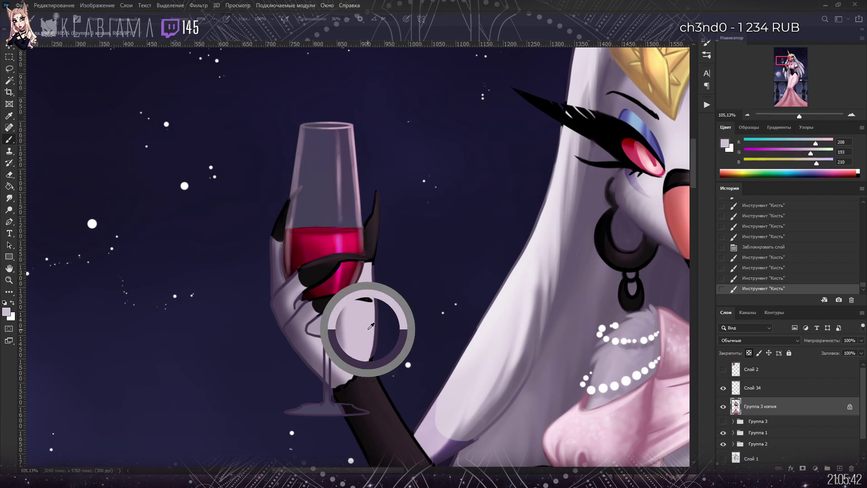
pyautogui.moveTo(382, 321); pyautogui.dragTo(366, 357)
pyautogui.moveTo(366, 357)
pyautogui.mouseDown()
pyautogui.moveTo(380, 331)
pyautogui.moveTo(382, 262)
pyautogui.moveTo(381, 280)
pyautogui.mouseUp()
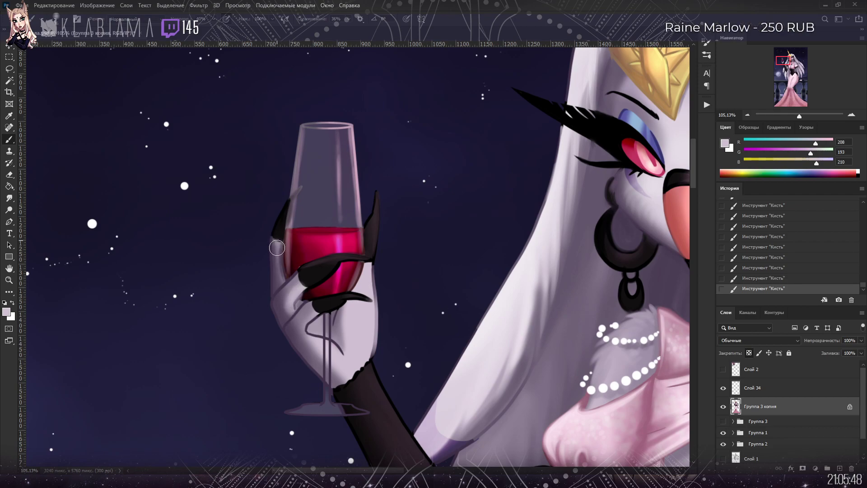
pyautogui.moveTo(277, 246); pyautogui.dragTo(283, 286)
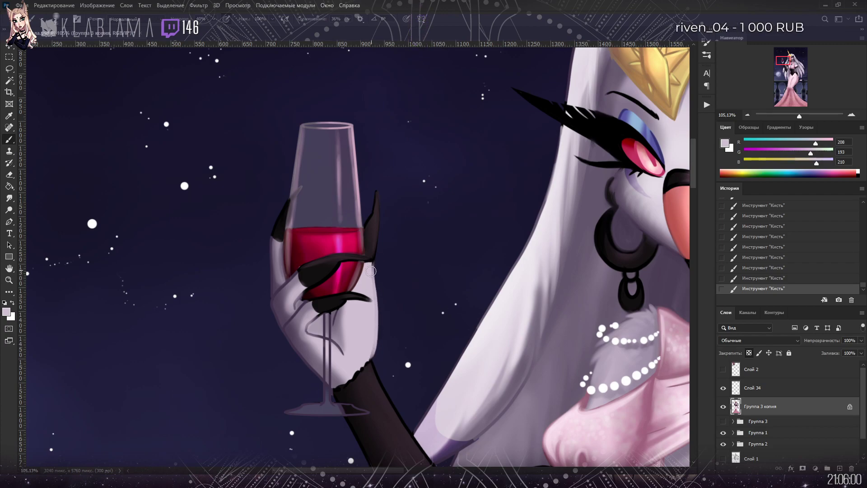
# Step: Shade the claws with R 48, G 37, B 43 and near-black R 2, G 2, B 2, and the finger edge with R 81, G 67, B 90
pyautogui.keyDown('alt'); pyautogui.click(374, 225); pyautogui.keyUp('alt')
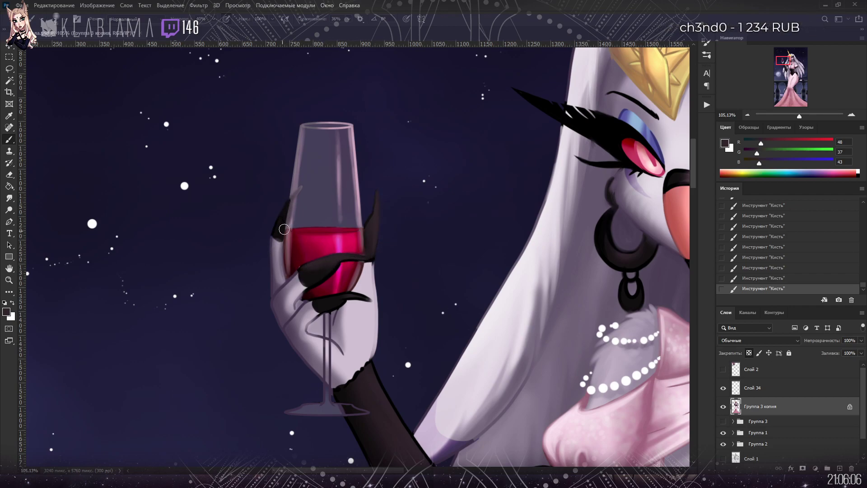
pyautogui.keyDown('alt'); pyautogui.click(358, 373); pyautogui.keyUp('alt')
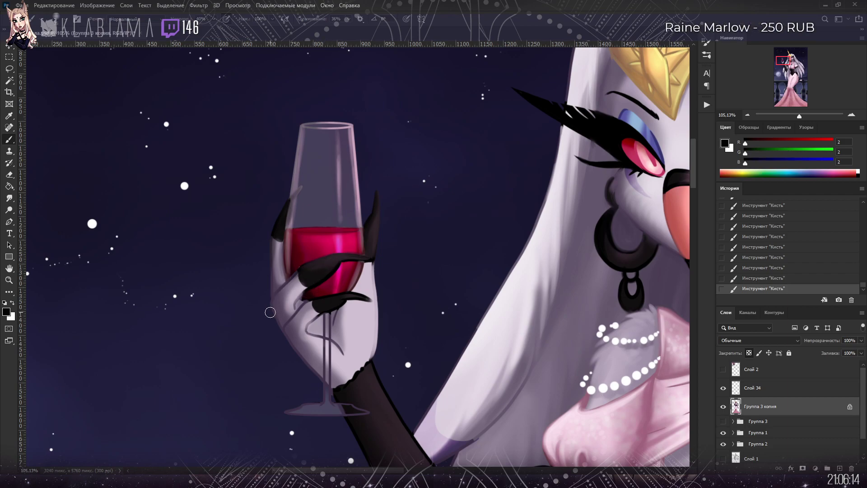
pyautogui.keyDown('alt'); pyautogui.click(282, 306); pyautogui.keyUp('alt')
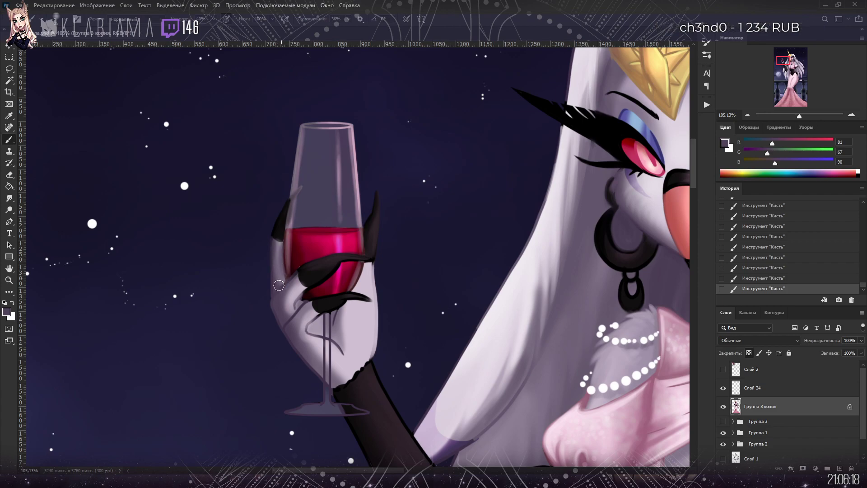
# Step: Brush a soft dark red reflection, R 76, G 0, B 12, onto the palm around the glass stem
pyautogui.keyDown('alt'); pyautogui.click(297, 260); pyautogui.keyUp('alt')
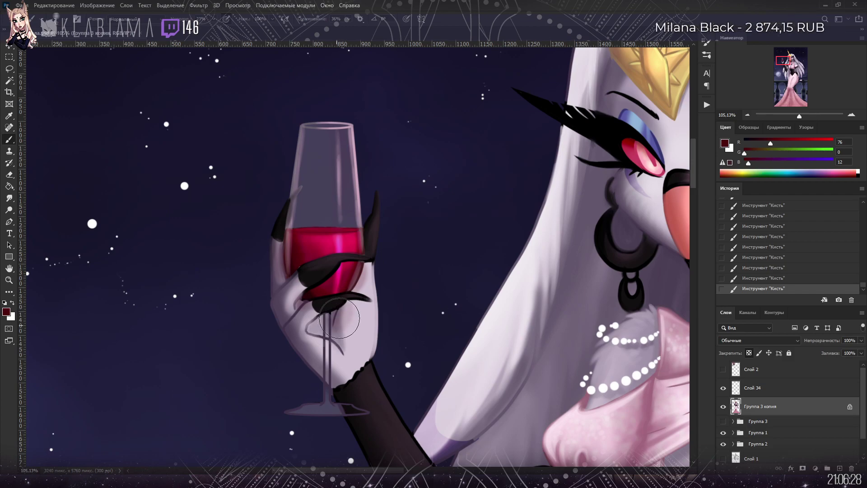
pyautogui.moveTo(321, 311); pyautogui.dragTo(311, 331)
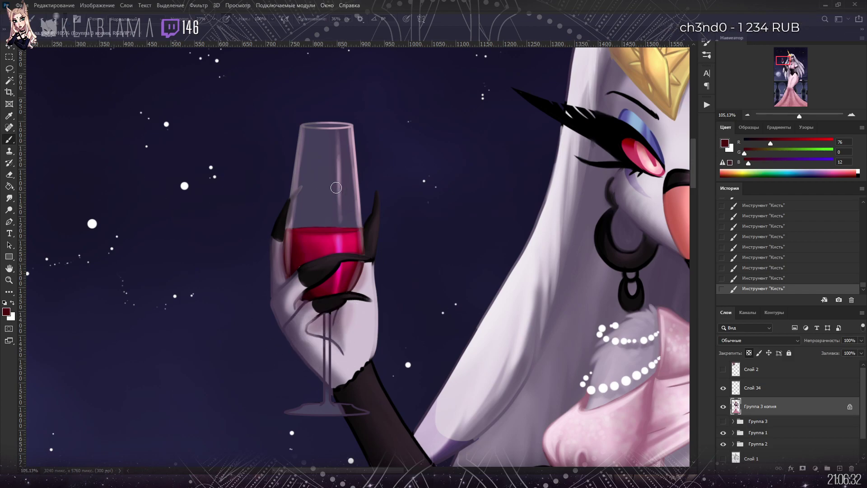
# Step: Unlock transparent pixels and redraw the glass edge nearest the face in muted pink-purple, R 157, G 129, B 153
pyautogui.keyDown('alt'); pyautogui.click(349, 132); pyautogui.keyUp('alt')
pyautogui.keyDown('alt'); pyautogui.click(354, 136); pyautogui.keyUp('alt')
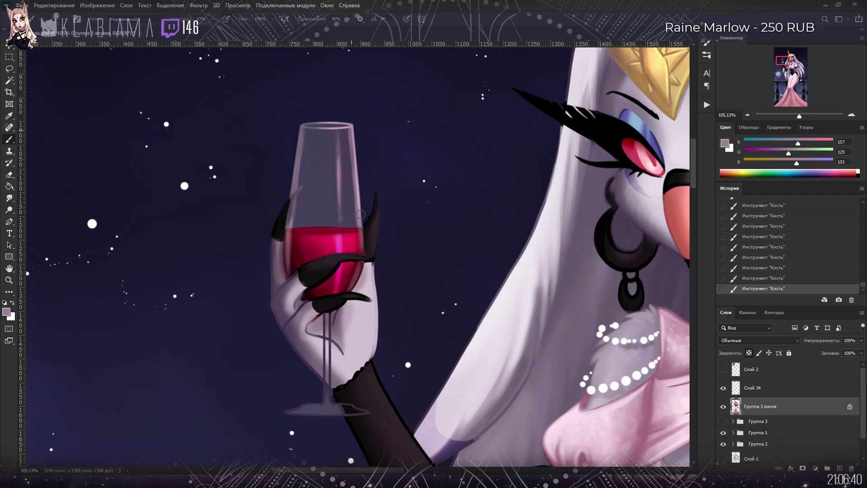
pyautogui.click(749, 353)
pyautogui.moveTo(352, 131); pyautogui.dragTo(361, 217)
pyautogui.moveTo(352, 132); pyautogui.dragTo(362, 221)
pyautogui.moveTo(352, 131); pyautogui.dragTo(363, 235)
pyautogui.moveTo(361, 217); pyautogui.dragTo(364, 253)
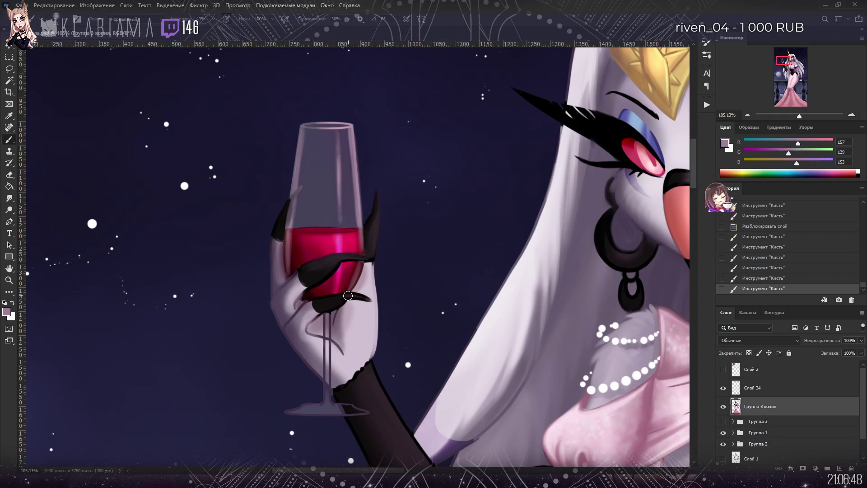
# Step: Paint the wine glass's stem and foot with a muted pink-purple sampled from the glass edge
pyautogui.keyDown('alt'); pyautogui.click(359, 204); pyautogui.keyUp('alt')
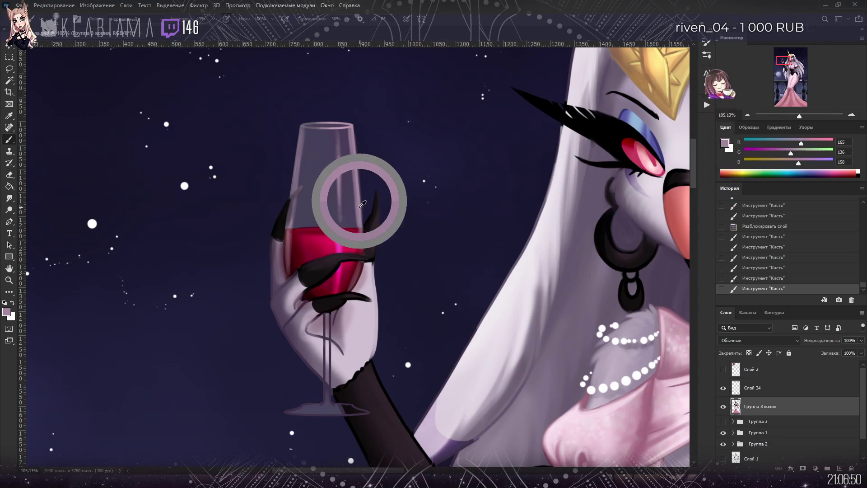
pyautogui.moveTo(327, 322)
pyautogui.mouseDown()
pyautogui.moveTo(331, 411)
pyautogui.moveTo(365, 412)
pyautogui.mouseUp()
pyautogui.moveTo(311, 415)
pyautogui.mouseDown()
pyautogui.moveTo(354, 410)
pyautogui.moveTo(316, 404)
pyautogui.moveTo(347, 406)
pyautogui.moveTo(328, 400)
pyautogui.moveTo(329, 322)
pyautogui.moveTo(327, 372)
pyautogui.mouseUp()
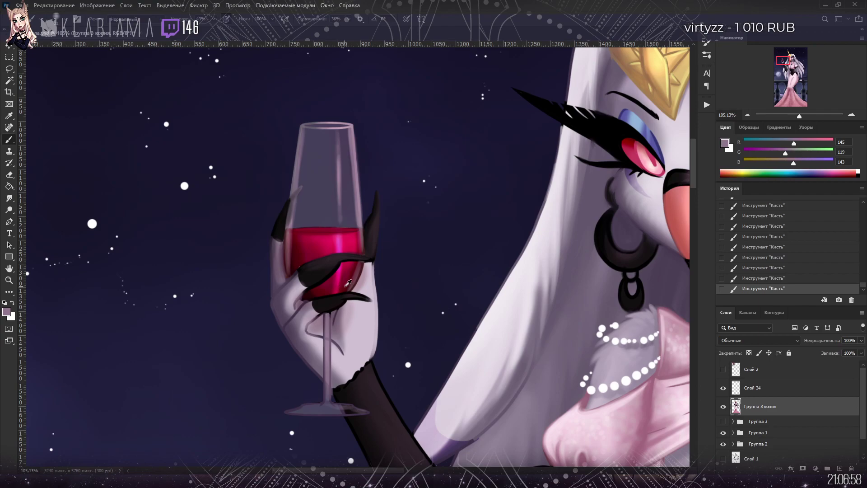
# Step: Tint the upper stem dark red, R 121, G 0, B 39, and refine the glass foot with R 148, G 121, B 146
pyautogui.keyDown('alt'); pyautogui.click(327, 314); pyautogui.keyUp('alt')
pyautogui.moveTo(326, 312); pyautogui.dragTo(327, 359)
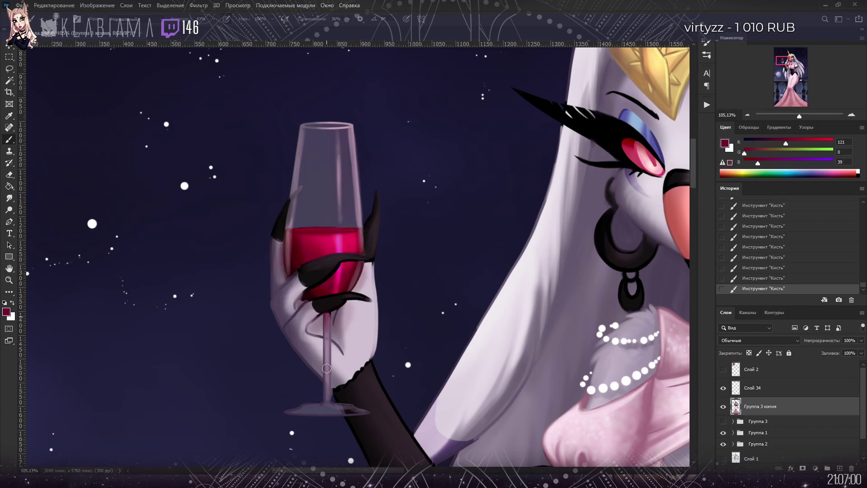
pyautogui.moveTo(328, 314); pyautogui.dragTo(330, 377)
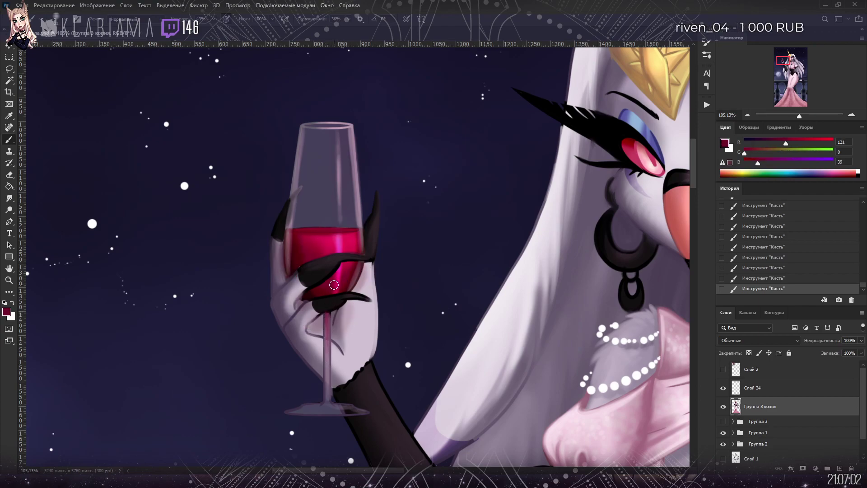
pyautogui.keyDown('alt'); pyautogui.click(360, 212); pyautogui.keyUp('alt')
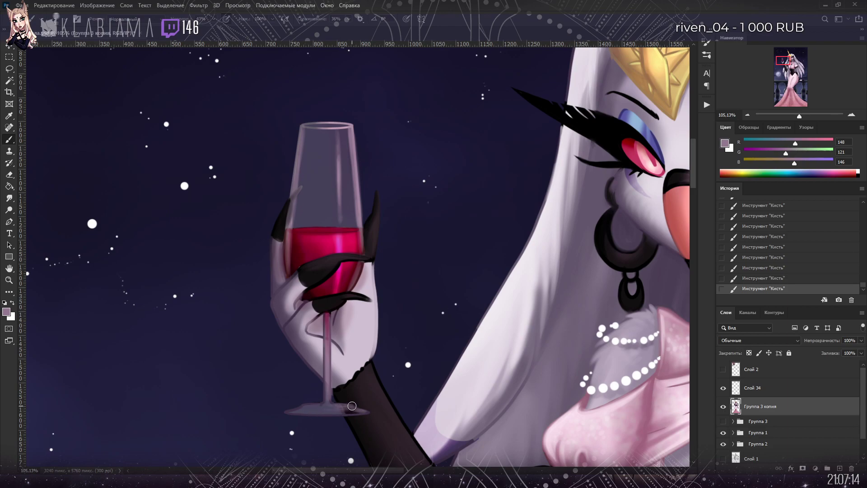
pyautogui.moveTo(369, 413); pyautogui.dragTo(313, 413)
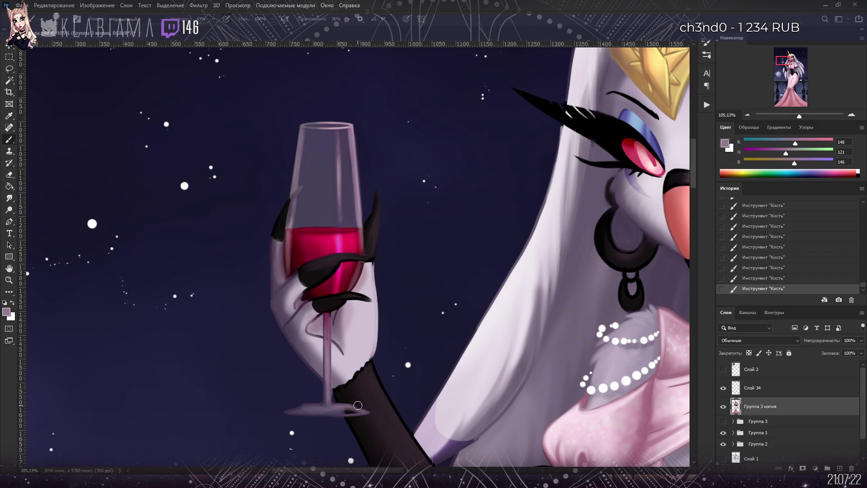
# Step: Select the wine glass bowl down to the claws with a straight-edged Polygonal Lasso outline
pyautogui.moveTo(799, 116); pyautogui.dragTo(790, 116)
pyautogui.moveTo(794, 70); pyautogui.dragTo(801, 75)
pyautogui.moveTo(791, 117); pyautogui.dragTo(801, 119)
pyautogui.click(790, 71)
pyautogui.click(789, 57)
pyautogui.moveTo(791, 60); pyautogui.dragTo(785, 64)
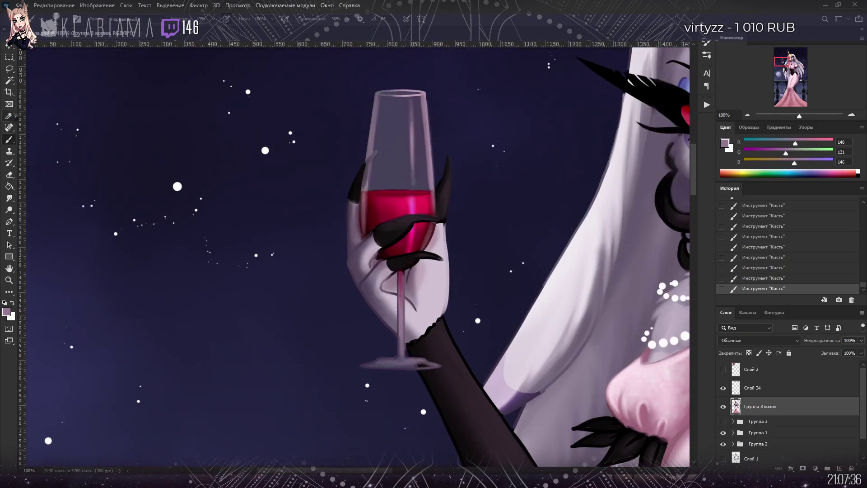
pyautogui.click(10, 71)
pyautogui.click(30, 77)
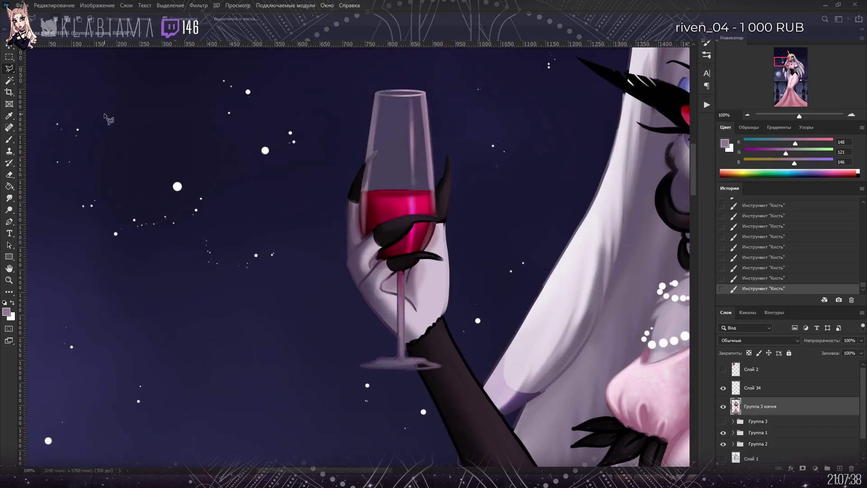
pyautogui.click(375, 92)
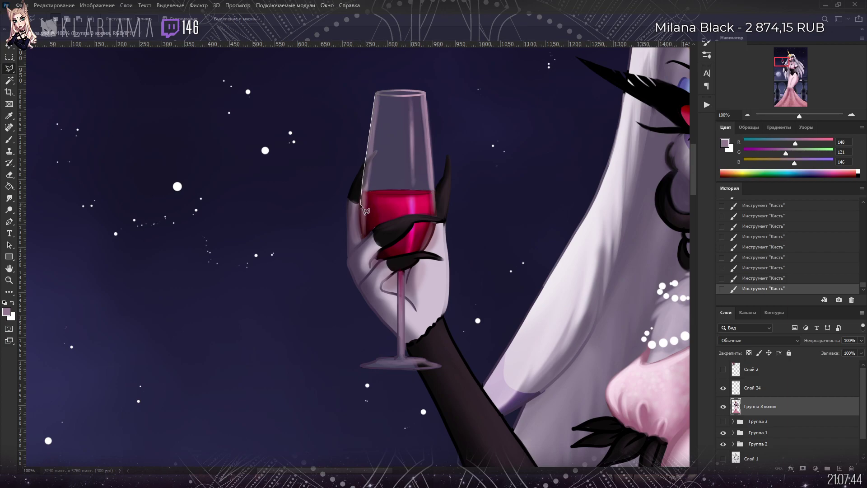
pyautogui.click(364, 240)
pyautogui.click(409, 215)
pyautogui.click(437, 218)
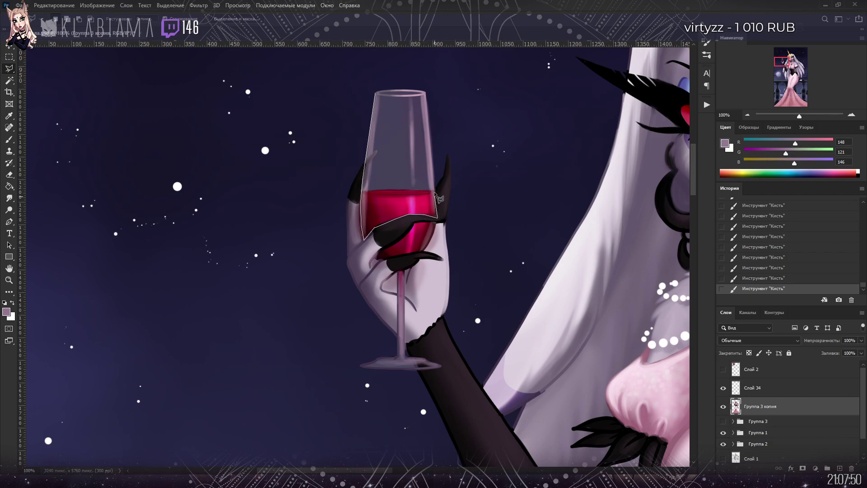
pyautogui.click(425, 93)
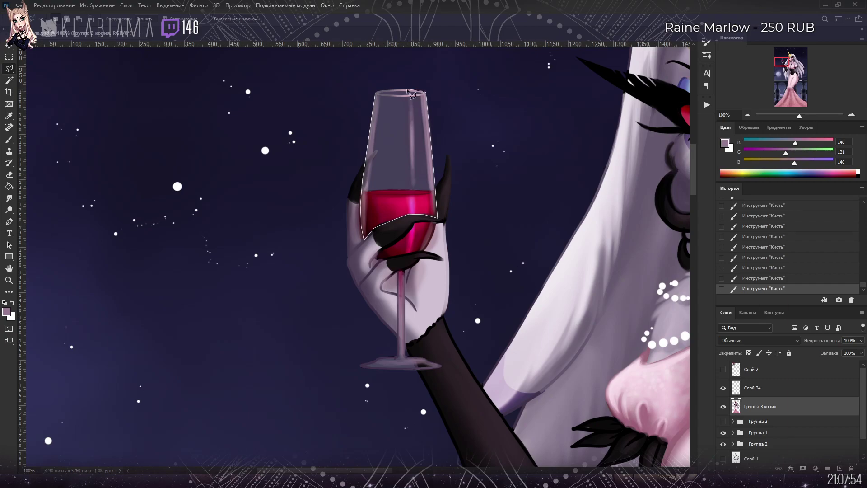
pyautogui.click(375, 91)
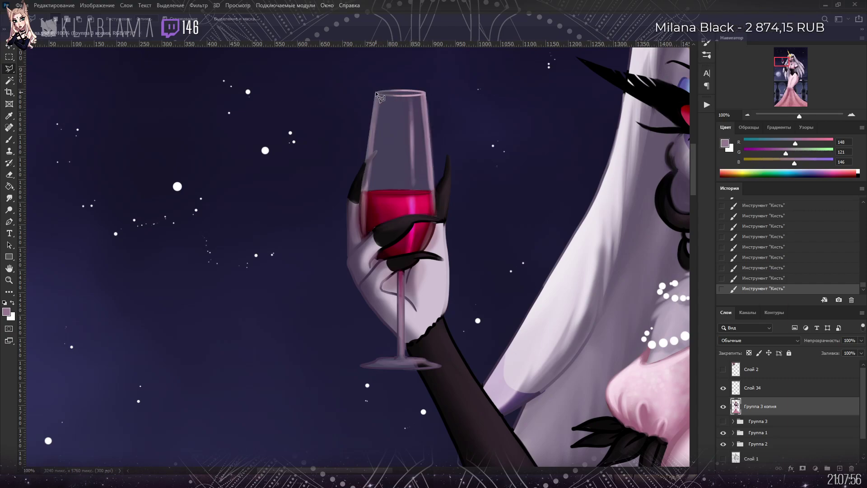
pyautogui.press('b')
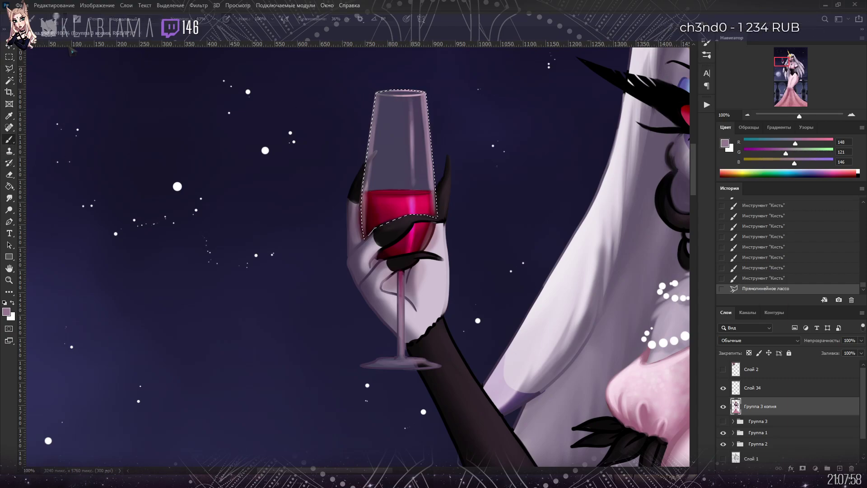
# Step: Brush soft pink-grey shine, R 175, G 146, B 165, along both sides of the selected glass bowl
pyautogui.click(726, 143)
pyautogui.press('i')
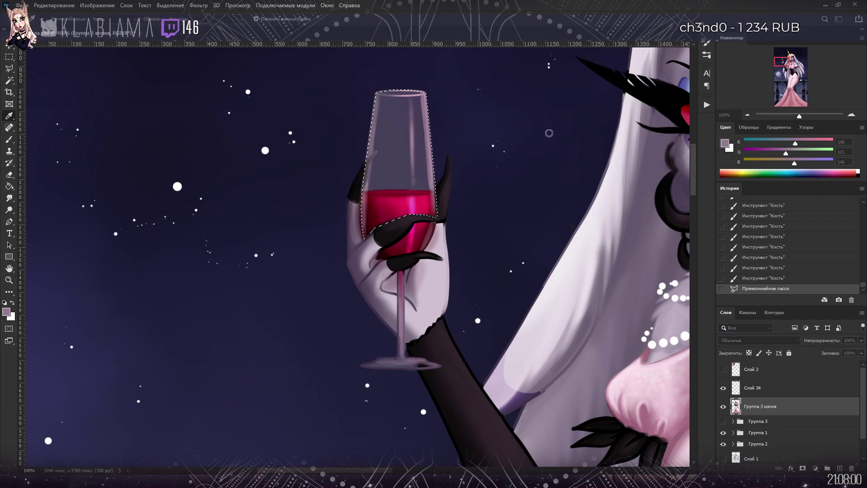
pyautogui.click(653, 105)
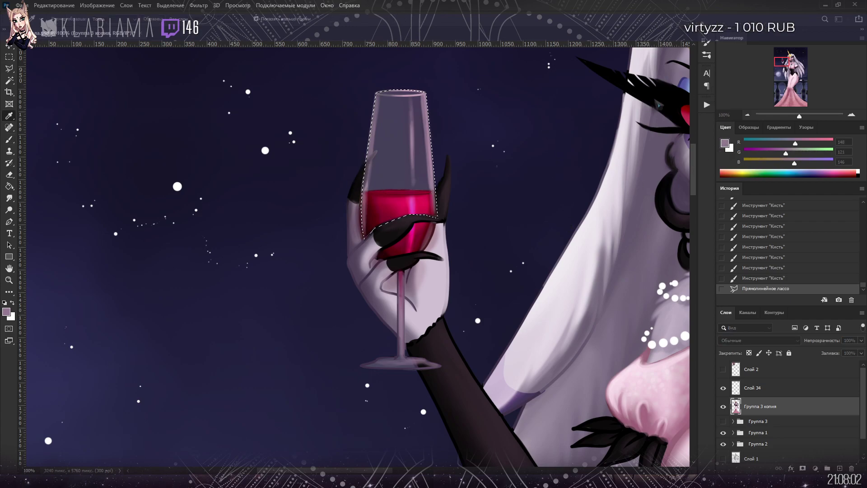
pyautogui.click(732, 86)
pyautogui.moveTo(383, 97); pyautogui.dragTo(375, 172)
pyautogui.click(751, 280)
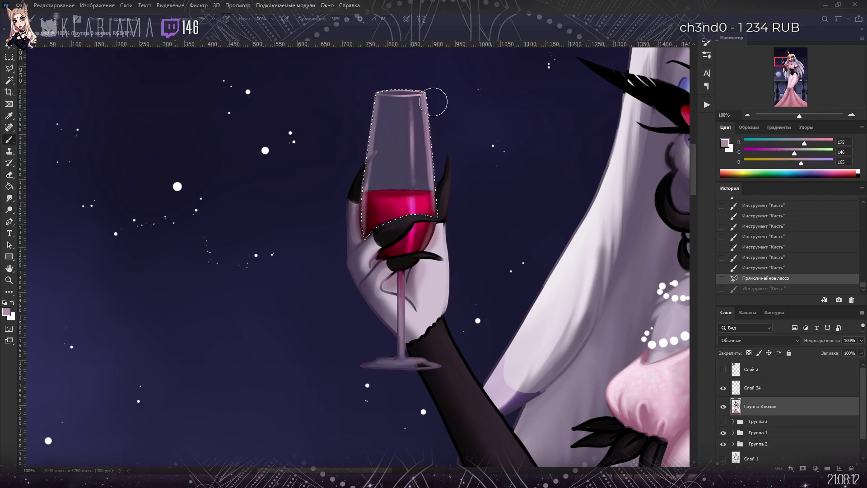
pyautogui.moveTo(444, 226); pyautogui.dragTo(433, 92)
pyautogui.moveTo(356, 213); pyautogui.dragTo(371, 97)
pyautogui.moveTo(425, 88)
pyautogui.mouseDown()
pyautogui.moveTo(384, 87)
pyautogui.moveTo(370, 262)
pyautogui.mouseUp()
pyautogui.moveTo(381, 85); pyautogui.dragTo(365, 289)
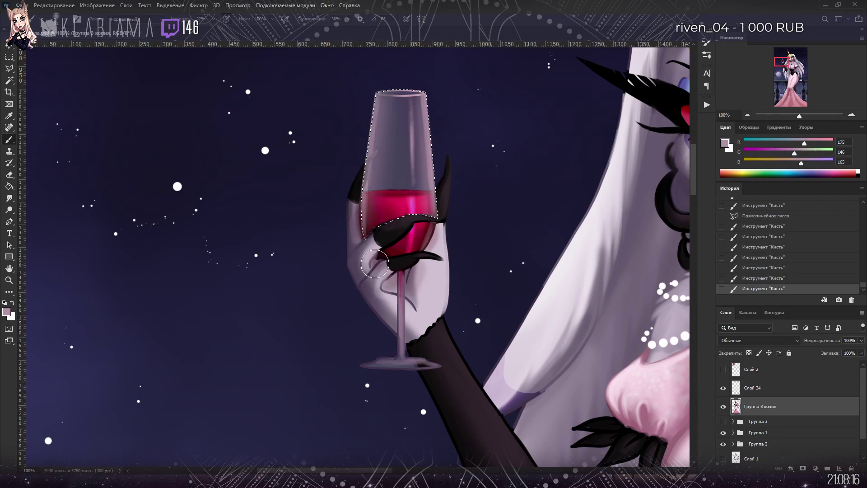
# Step: Deepen the wine inside the selected bowl with dark reds, R 113, G 0, B 33 and R 64, G 14, B 24
pyautogui.keyDown('alt'); pyautogui.click(407, 248); pyautogui.keyUp('alt')
pyautogui.moveTo(420, 224); pyautogui.dragTo(425, 217)
pyautogui.moveTo(370, 213); pyautogui.dragTo(367, 221)
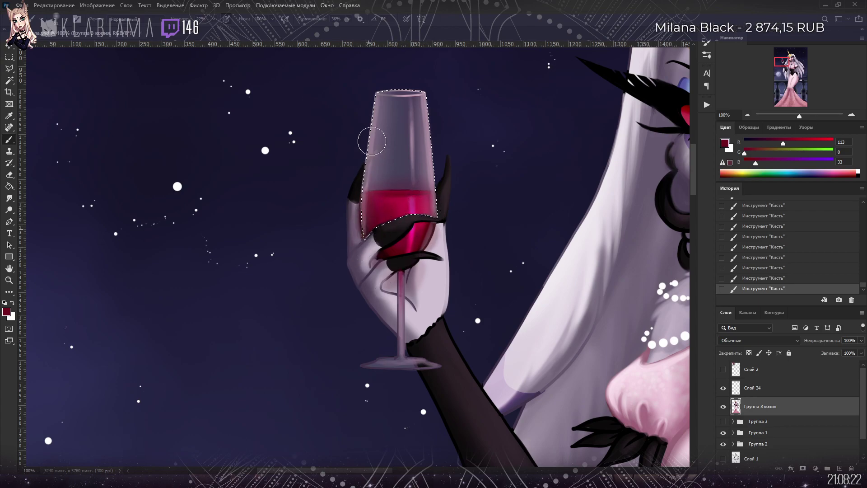
pyautogui.keyDown('alt'); pyautogui.click(371, 230); pyautogui.keyUp('alt')
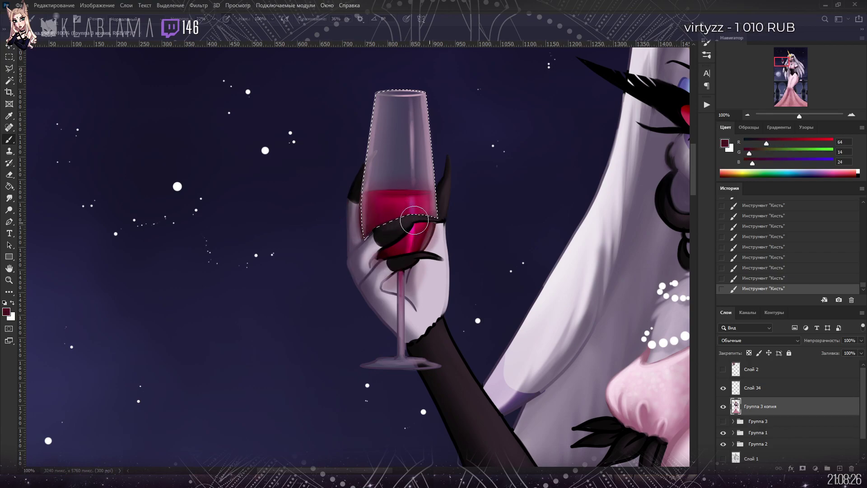
# Step: Deselect the glass bowl and save the document
pyautogui.click(9, 69)
pyautogui.hotkey('shift', 'l')
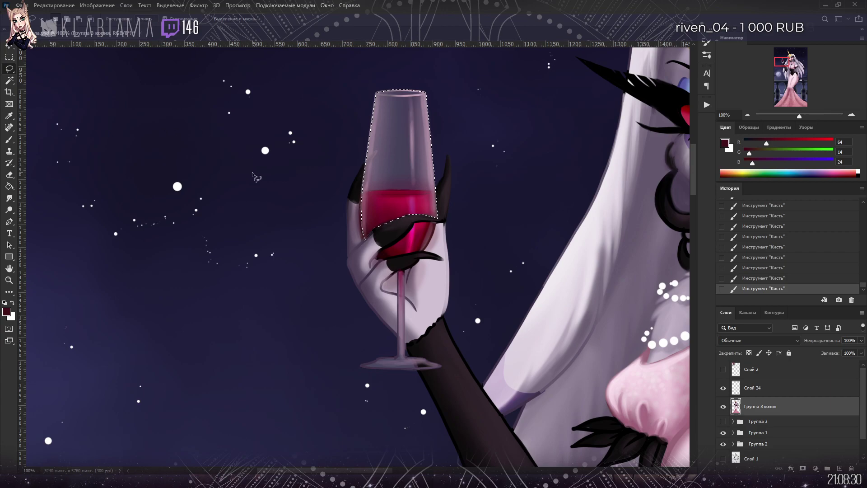
pyautogui.hotkey('ctrl', 'd')
pyautogui.scroll(-5, 286, 241)
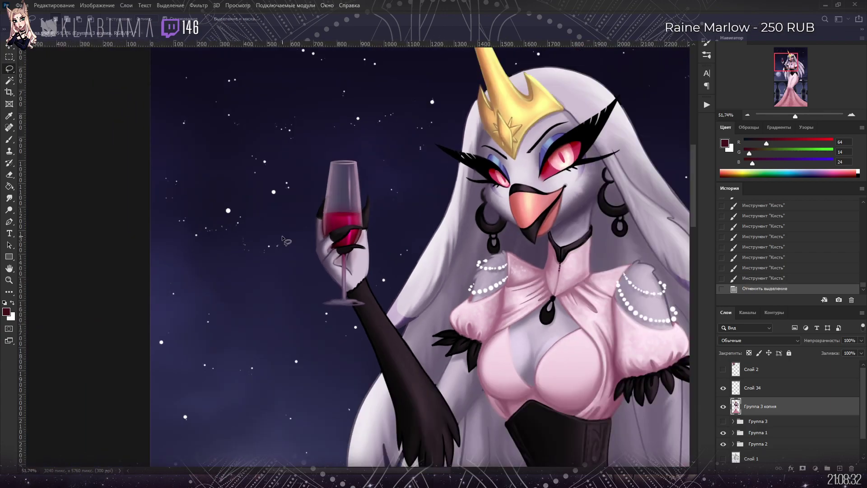
pyautogui.scroll(-6, 284, 241)
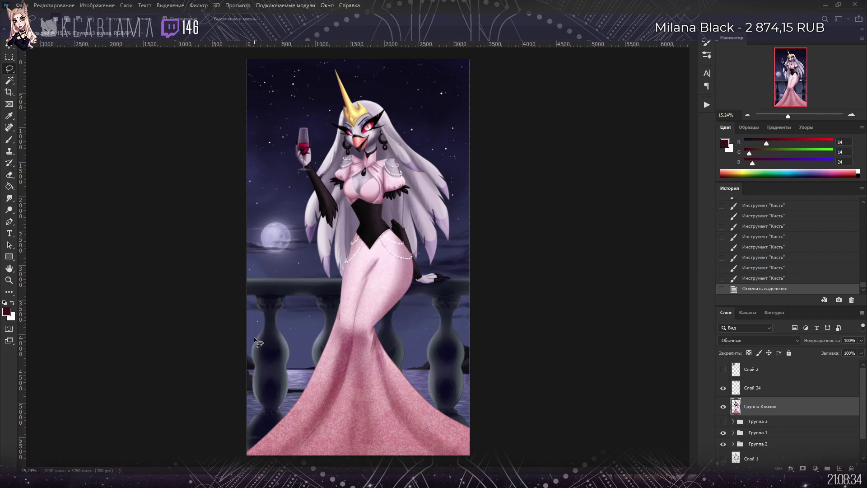
pyautogui.hotkey('ctrl', 's')
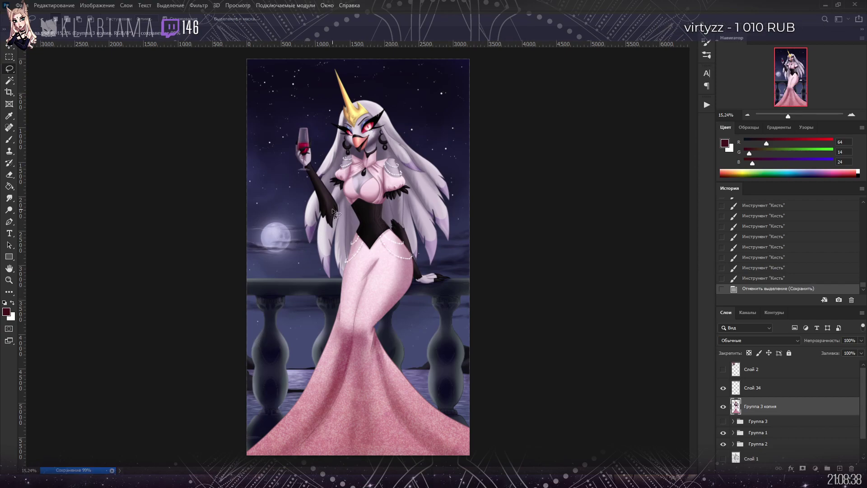
# Step: Add a new layer above the merged copy and brush grey-purple shading, R 100, G 88, B 108, on the hair on the glass side
pyautogui.scroll(1, 322, 115)
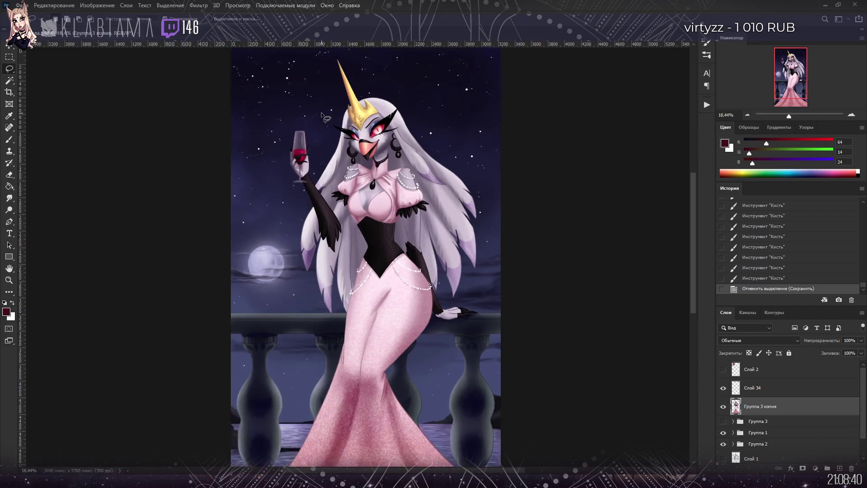
pyautogui.scroll(2, 393, 105)
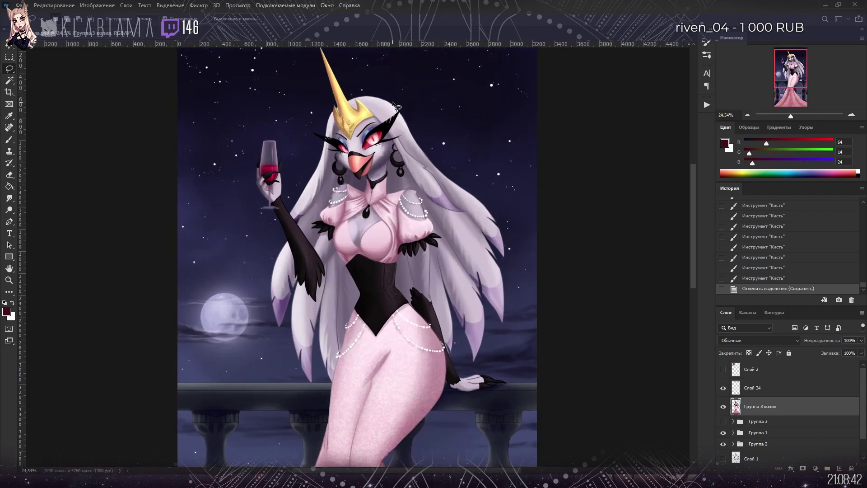
pyautogui.scroll(2, 347, 101)
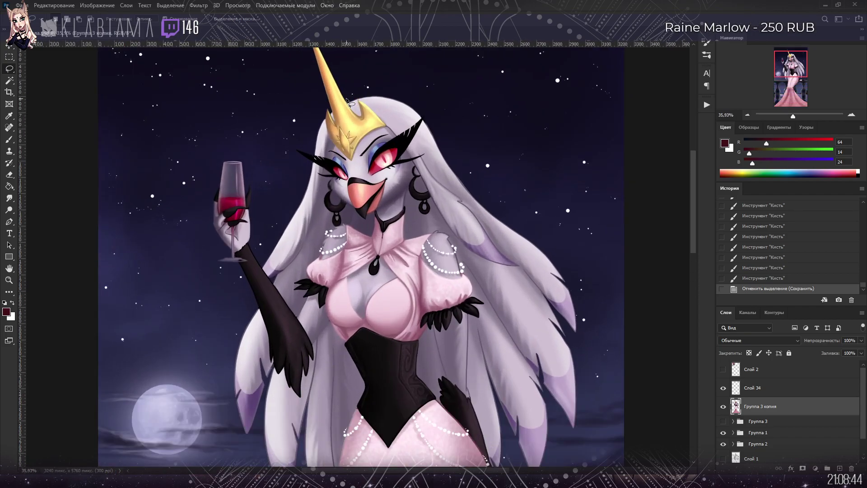
pyautogui.scroll(1, 348, 101)
pyautogui.scroll(2, 348, 102)
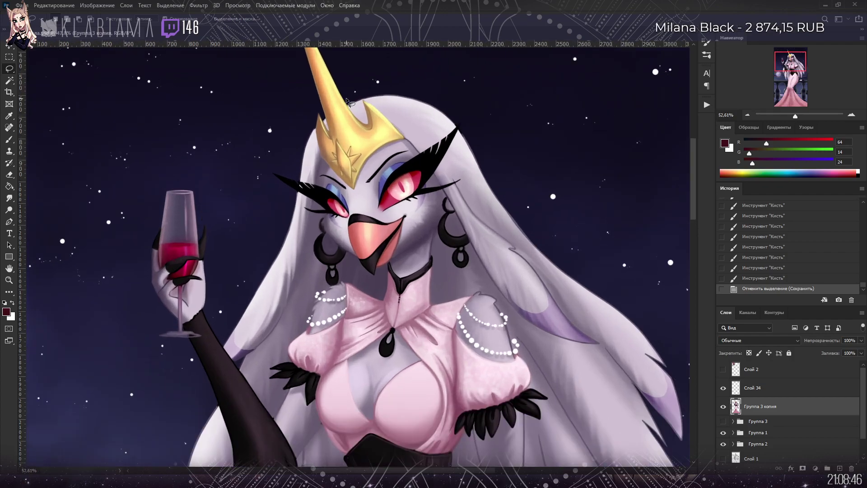
pyautogui.hotkey('ctrl', 'shift', 'alt', 'n')
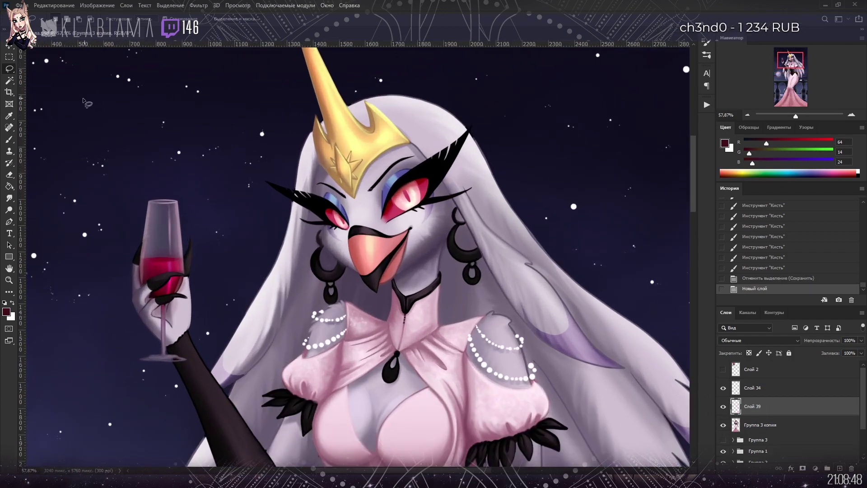
pyautogui.click(9, 140)
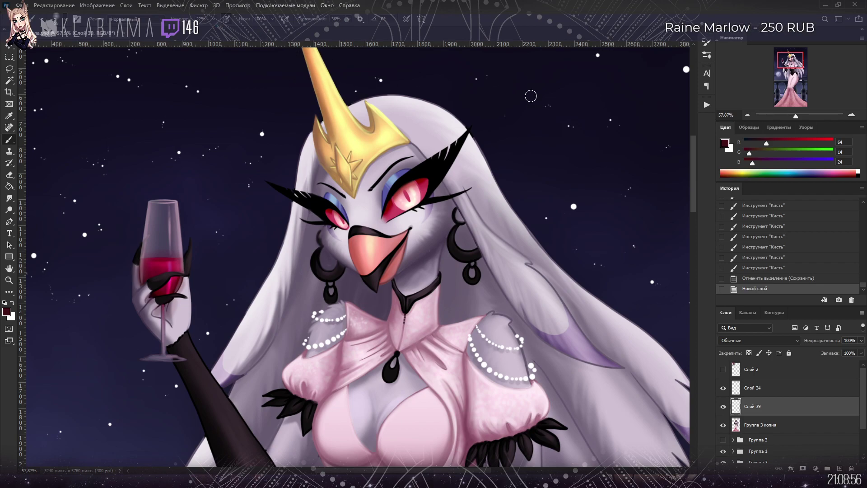
pyautogui.press('i')
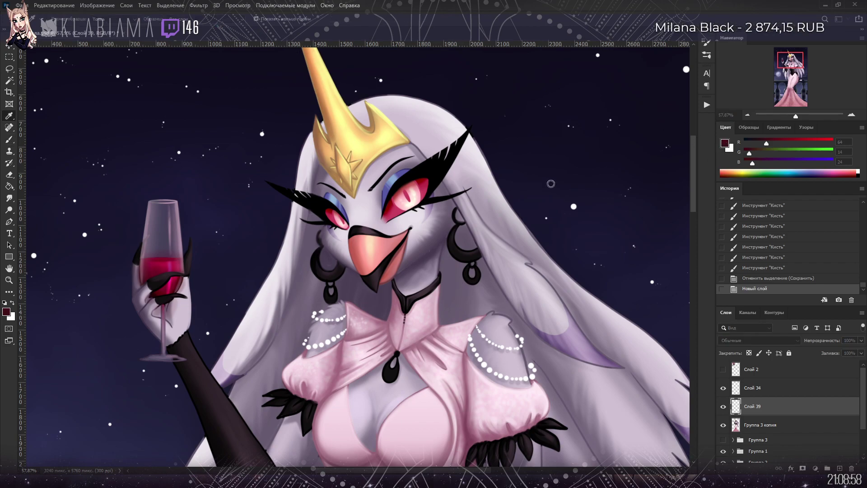
pyautogui.click(713, 86)
pyautogui.moveTo(312, 142); pyautogui.dragTo(299, 177)
pyautogui.moveTo(296, 208)
pyautogui.mouseDown()
pyautogui.moveTo(254, 324)
pyautogui.moveTo(229, 356)
pyautogui.mouseUp()
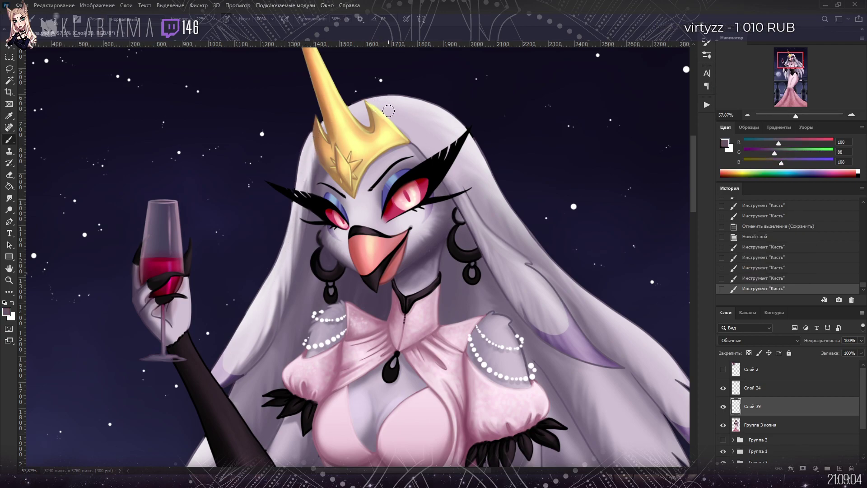
# Step: Shade the hair from the crown over the top of the head to beside the large eyelashes in the same grey-purple
pyautogui.moveTo(377, 107); pyautogui.dragTo(454, 177)
pyautogui.moveTo(405, 119); pyautogui.dragTo(471, 217)
pyautogui.moveTo(387, 100); pyautogui.dragTo(487, 196)
pyautogui.moveTo(437, 133)
pyautogui.mouseDown()
pyautogui.moveTo(460, 155)
pyautogui.moveTo(464, 186)
pyautogui.mouseUp()
pyautogui.moveTo(379, 112); pyautogui.dragTo(431, 140)
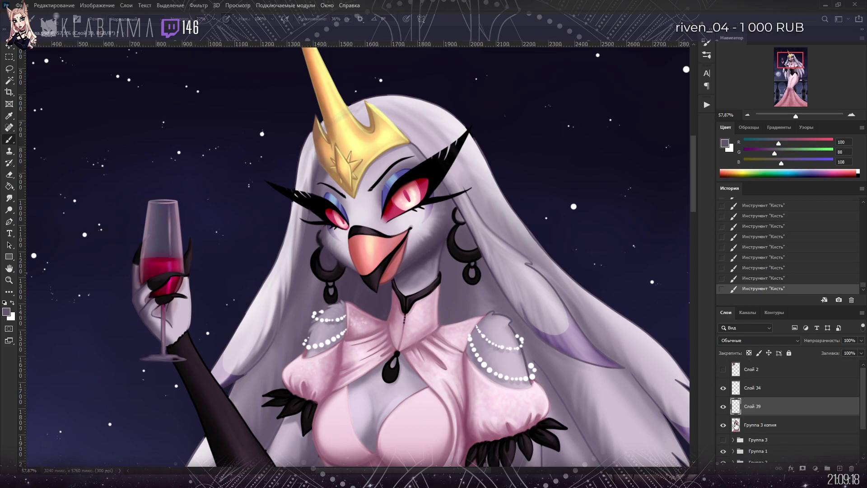
# Step: Load the merged character layer's outline as a selection, brush broad soft shadows over the hair and horn base, and deselect
pyautogui.keyDown('ctrl'); pyautogui.click(737, 425); pyautogui.keyUp('ctrl')
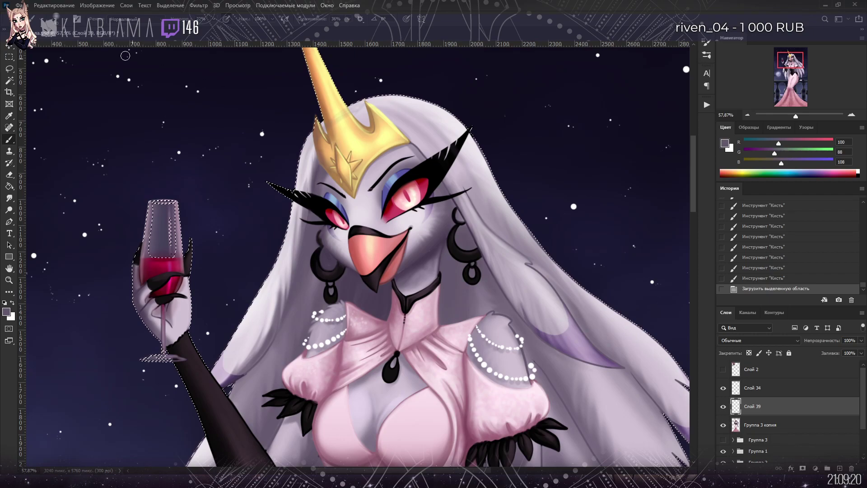
pyautogui.moveTo(369, 85)
pyautogui.mouseDown()
pyautogui.moveTo(283, 209)
pyautogui.moveTo(283, 198)
pyautogui.mouseUp()
pyautogui.moveTo(318, 122)
pyautogui.mouseDown()
pyautogui.moveTo(283, 199)
pyautogui.moveTo(277, 258)
pyautogui.mouseUp()
pyautogui.moveTo(293, 185)
pyautogui.mouseDown()
pyautogui.moveTo(219, 352)
pyautogui.moveTo(224, 345)
pyautogui.mouseUp()
pyautogui.moveTo(286, 213); pyautogui.dragTo(253, 301)
pyautogui.moveTo(302, 124); pyautogui.dragTo(273, 244)
pyautogui.moveTo(357, 91)
pyautogui.mouseDown()
pyautogui.moveTo(442, 89)
pyautogui.moveTo(517, 151)
pyautogui.mouseUp()
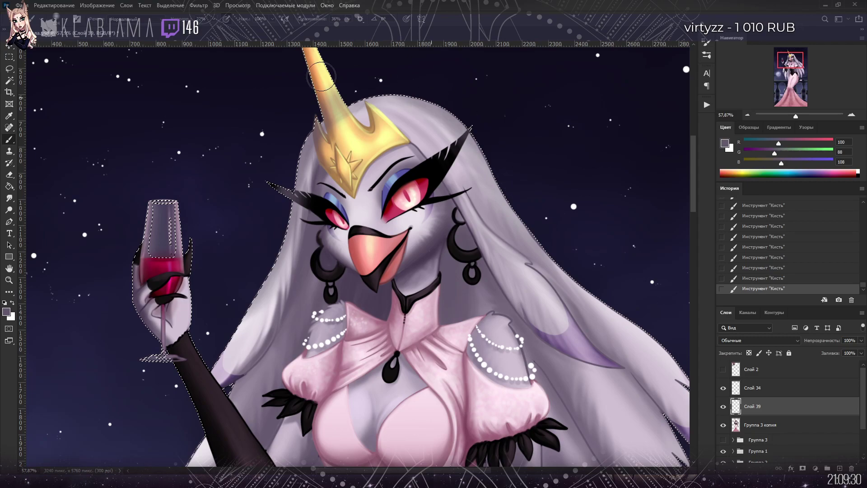
pyautogui.press('l')
pyautogui.hotkey('ctrl', 'd')
# Step: Paint fine grey-purple shadow strands on the hair beside the crown, above the eyelashes on the glass side
pyautogui.press('b')
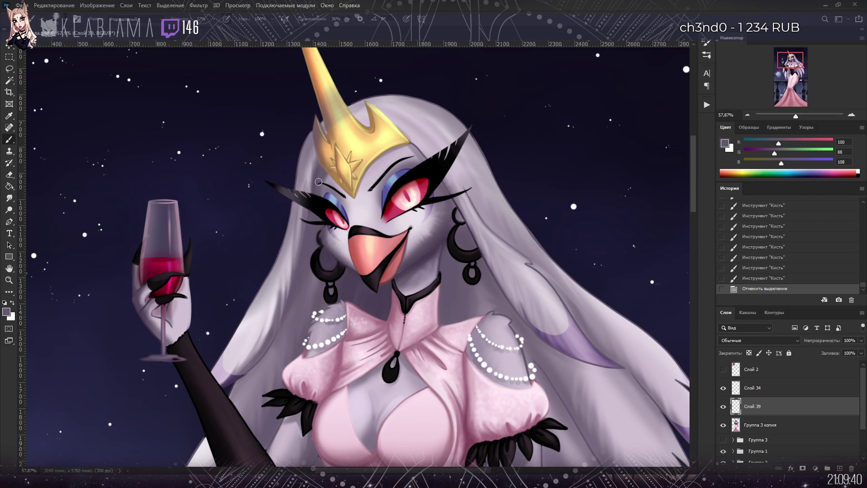
pyautogui.moveTo(324, 125)
pyautogui.mouseDown()
pyautogui.moveTo(320, 160)
pyautogui.moveTo(312, 138)
pyautogui.moveTo(322, 173)
pyautogui.moveTo(311, 132)
pyautogui.moveTo(313, 152)
pyautogui.mouseUp()
pyautogui.click(313, 143)
pyautogui.click(308, 172)
pyautogui.click(303, 171)
pyautogui.click(311, 135)
pyautogui.click(311, 135)
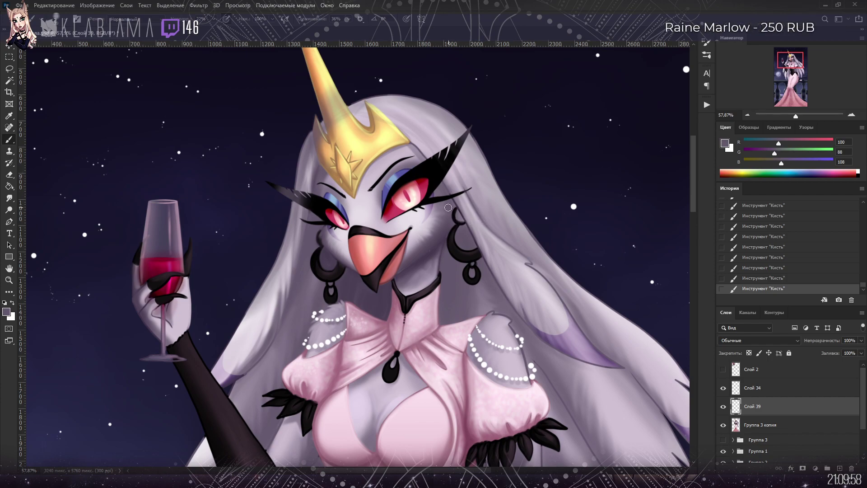
# Step: Refine the hair strands beside the far earring with sampled greys R 132, G 118, B 138; R 124, G 111, B 129; and R 216, G 206, B 219
pyautogui.moveTo(792, 62)
pyautogui.mouseDown()
pyautogui.moveTo(795, 73)
pyautogui.moveTo(793, 61)
pyautogui.mouseUp()
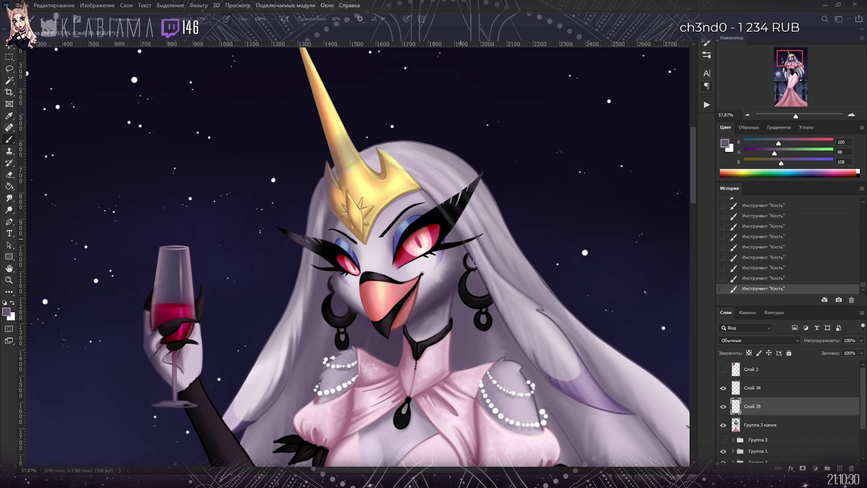
pyautogui.keyDown('alt'); pyautogui.click(520, 338); pyautogui.keyUp('alt')
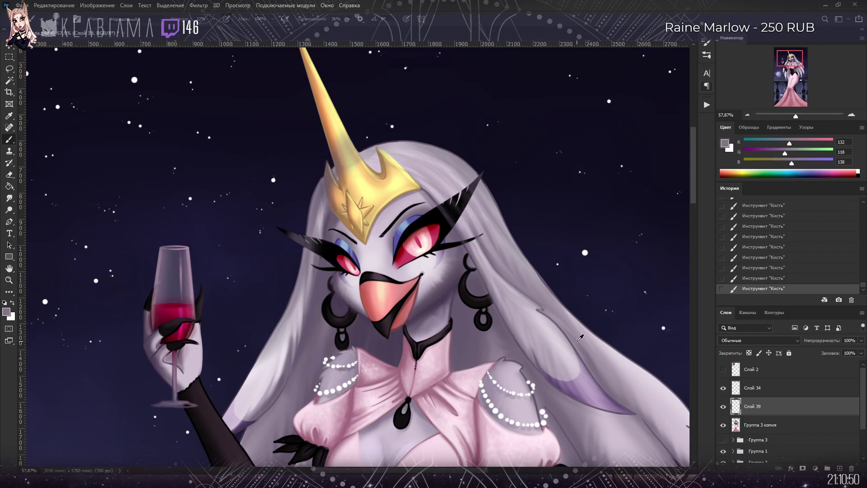
pyautogui.keyDown('alt'); pyautogui.click(579, 341); pyautogui.keyUp('alt')
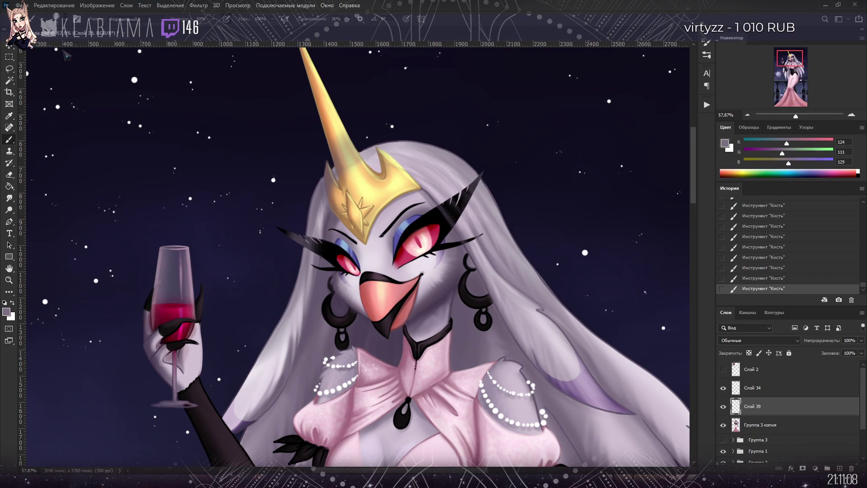
pyautogui.click(228, 34)
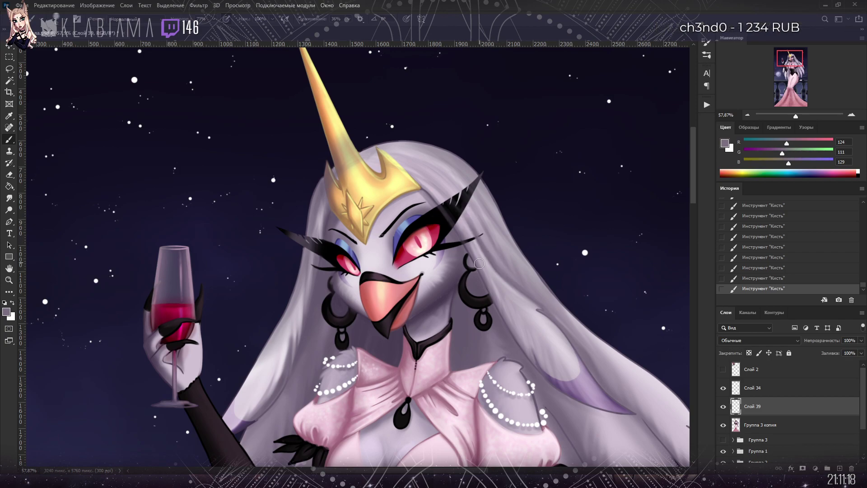
pyautogui.keyDown('alt'); pyautogui.click(544, 319); pyautogui.keyUp('alt')
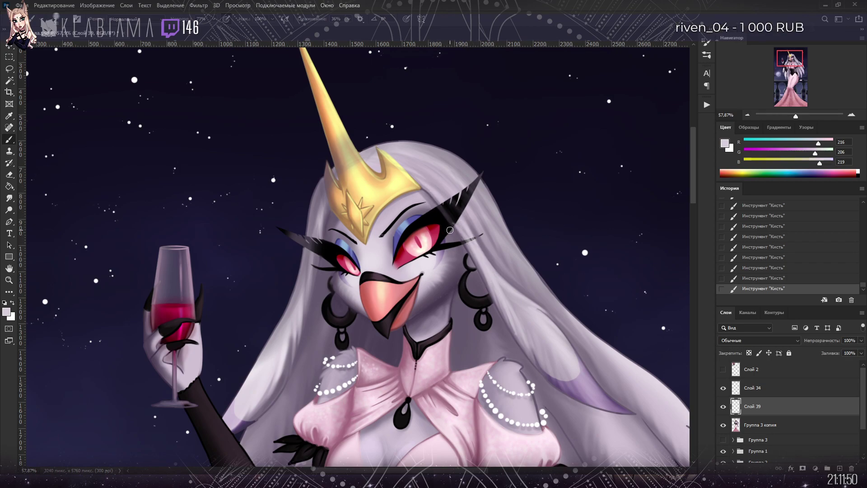
# Step: Erase the stray hair shading from the horn and the crown on the shading layer
pyautogui.click(9, 174)
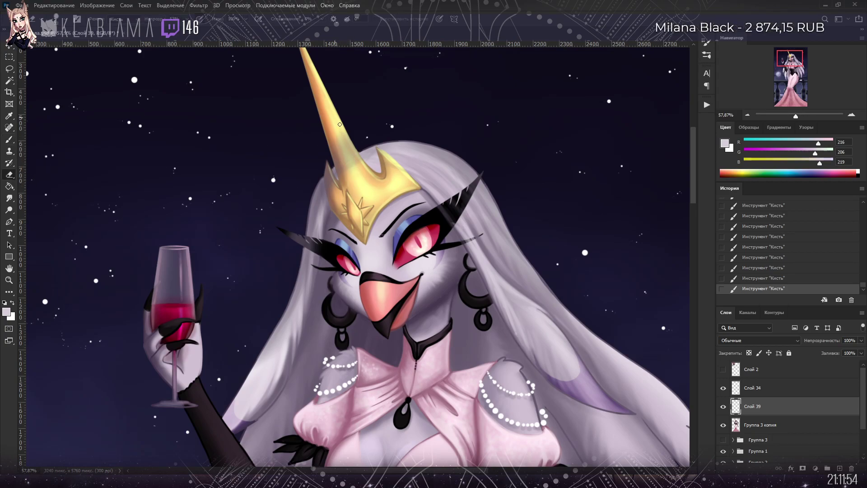
pyautogui.moveTo(333, 107); pyautogui.dragTo(340, 123)
pyautogui.moveTo(332, 106); pyautogui.dragTo(338, 120)
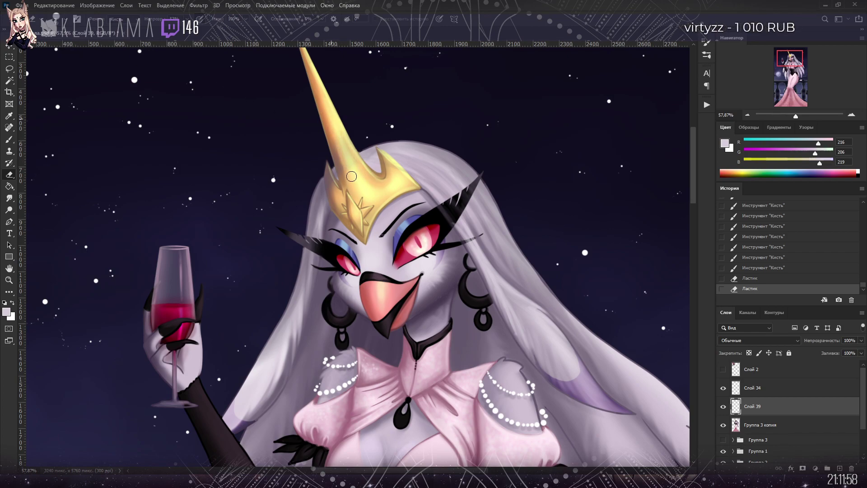
pyautogui.moveTo(338, 155)
pyautogui.mouseDown()
pyautogui.moveTo(344, 195)
pyautogui.moveTo(324, 155)
pyautogui.moveTo(342, 209)
pyautogui.mouseUp()
pyautogui.moveTo(330, 172)
pyautogui.mouseDown()
pyautogui.moveTo(344, 213)
pyautogui.moveTo(346, 203)
pyautogui.mouseUp()
pyautogui.click(340, 140)
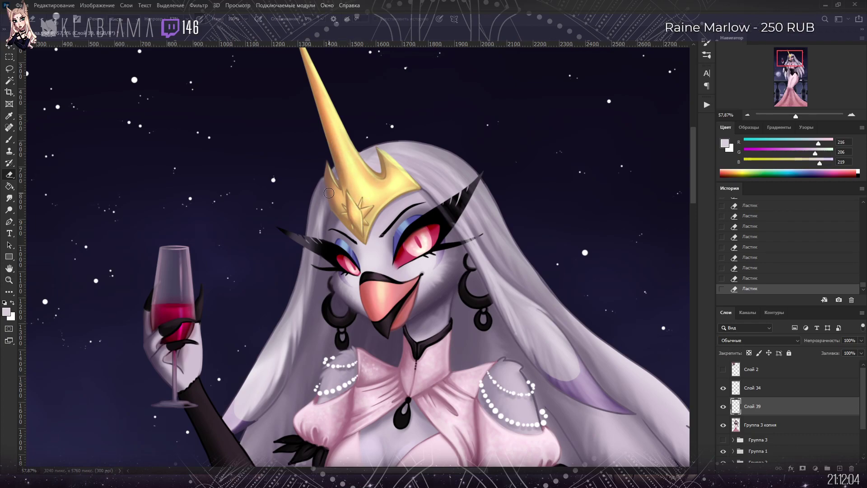
# Step: Undo and restore the latest eraser strokes to compare the crown and large eyelashes with and without the cleanup
pyautogui.click(733, 277)
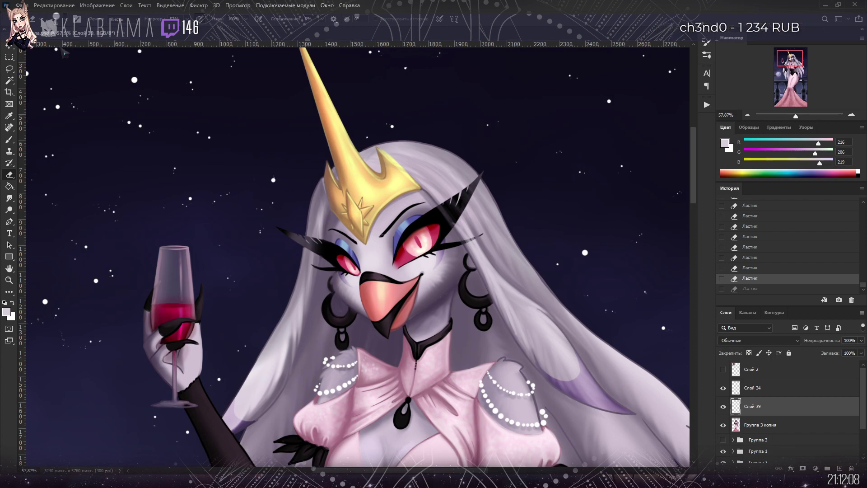
pyautogui.click(755, 268)
pyautogui.hotkey('ctrl', 'shift', 'z')
pyautogui.hotkey('ctrl', 'shift', 'z')
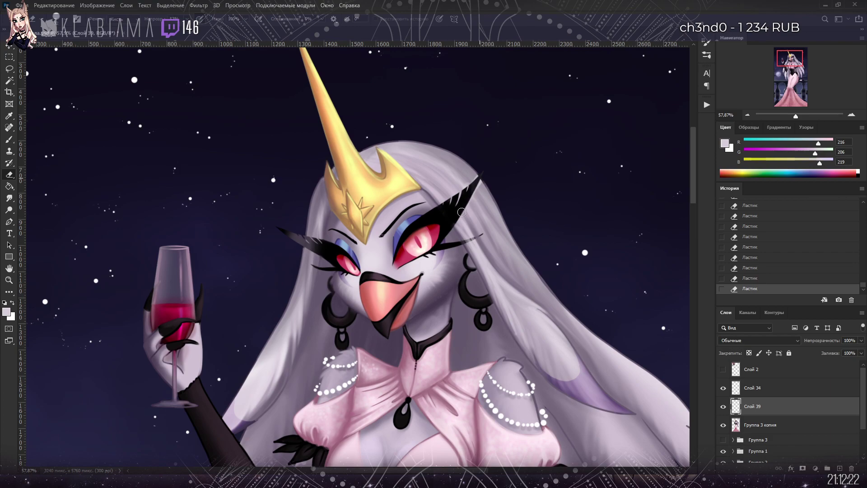
pyautogui.click(746, 268)
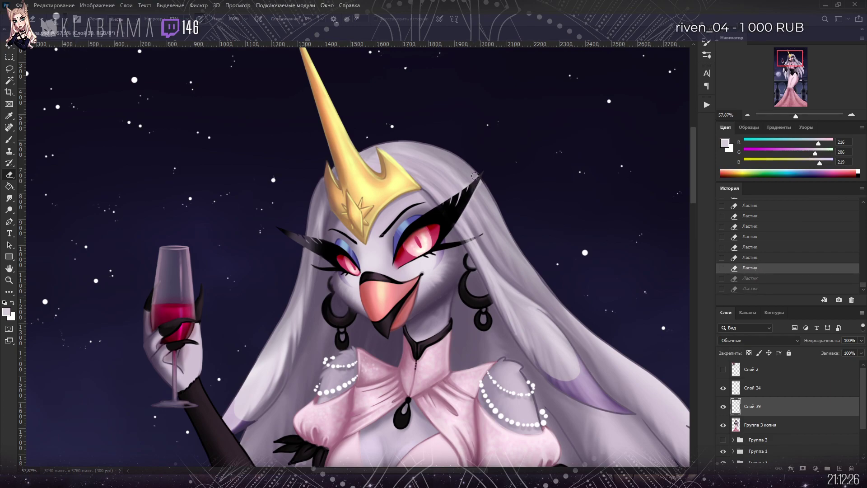
pyautogui.hotkey('ctrl', 'z')
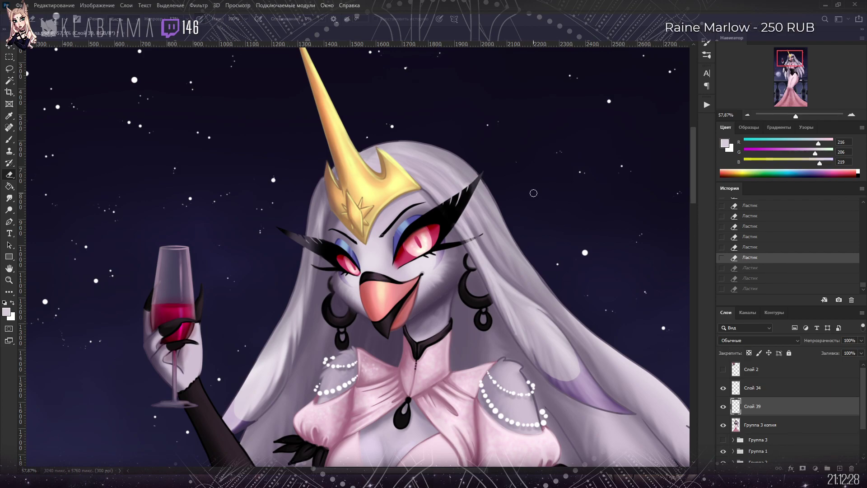
pyautogui.hotkey('ctrl', 'shift', 'z')
pyautogui.hotkey('ctrl', 'shift', 'z')
pyautogui.hotkey('ctrl', 'shift', 'z')
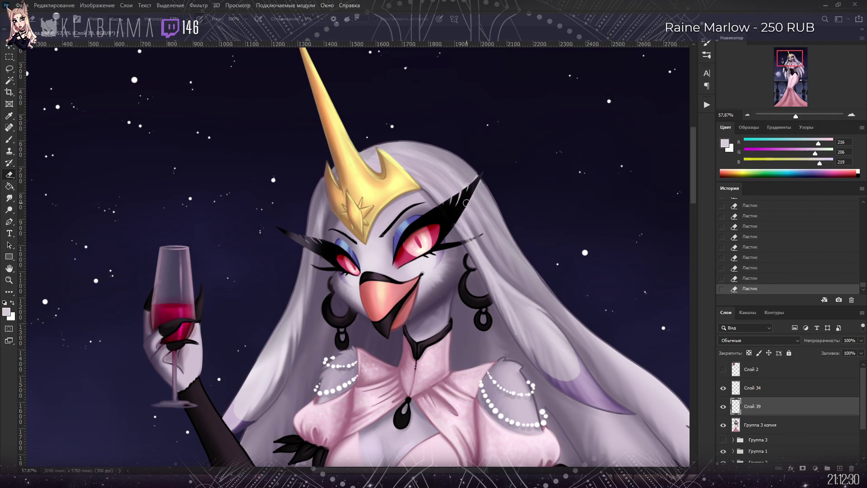
pyautogui.click(754, 279)
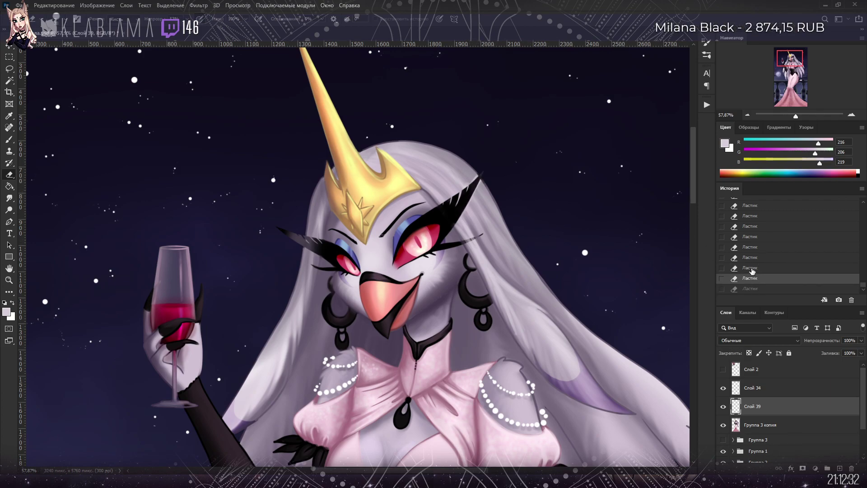
pyautogui.click(752, 268)
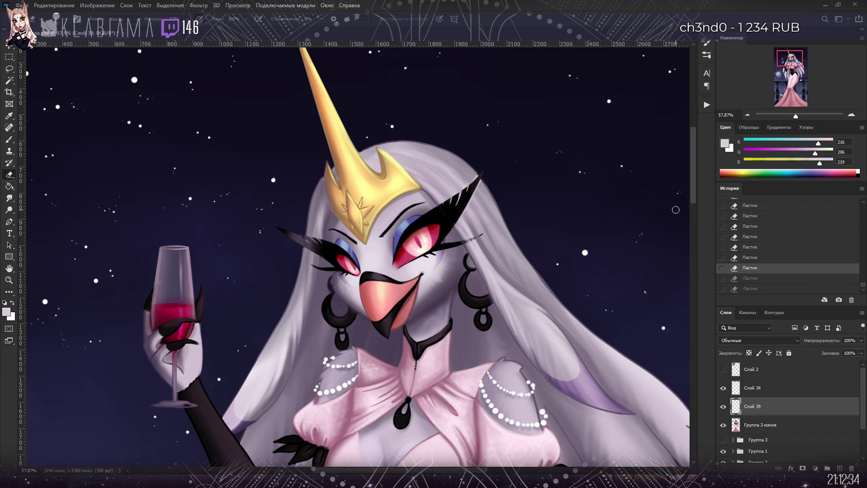
pyautogui.click(752, 258)
pyautogui.click(750, 248)
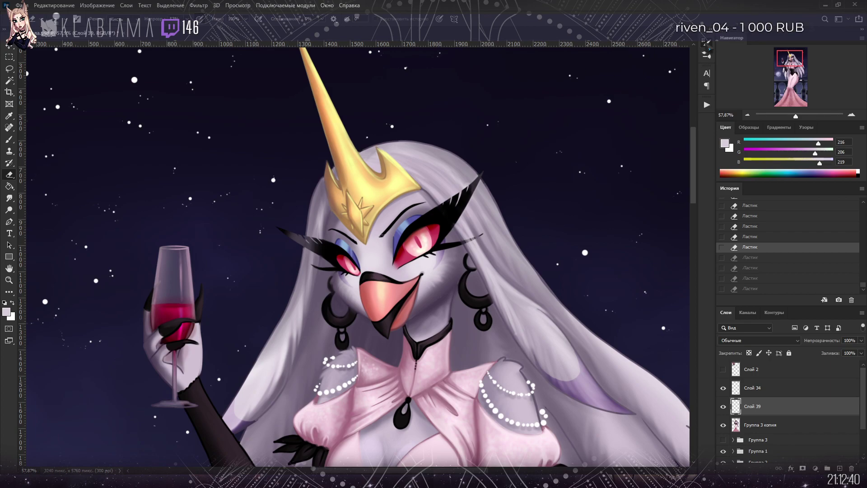
pyautogui.hotkey('ctrl', 'shift', 'z')
pyautogui.hotkey('ctrl', 'shift', 'z')
pyautogui.hotkey('ctrl', 'shift', 'z')
pyautogui.hotkey('ctrl', 'shift', 'z')
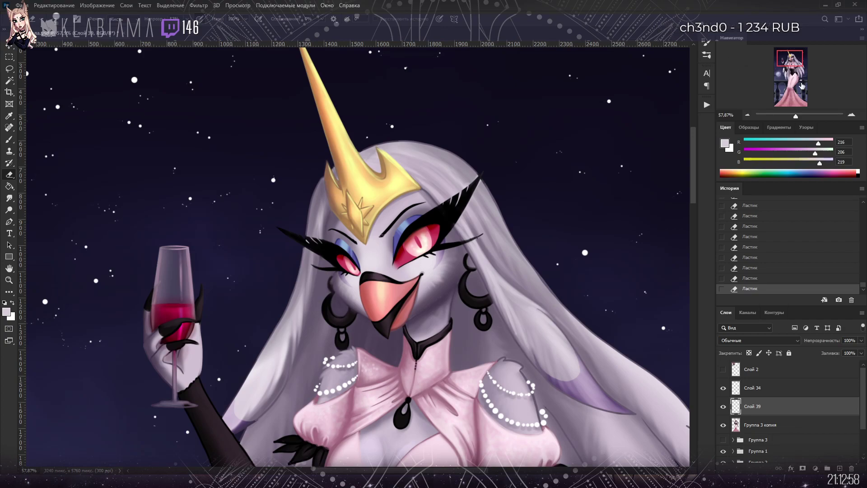
# Step: Smudge the shading on the hair feather beside the raised arm, just above its purple tip
pyautogui.moveTo(798, 122); pyautogui.dragTo(800, 122)
pyautogui.moveTo(792, 65); pyautogui.dragTo(792, 59)
pyautogui.click(9, 198)
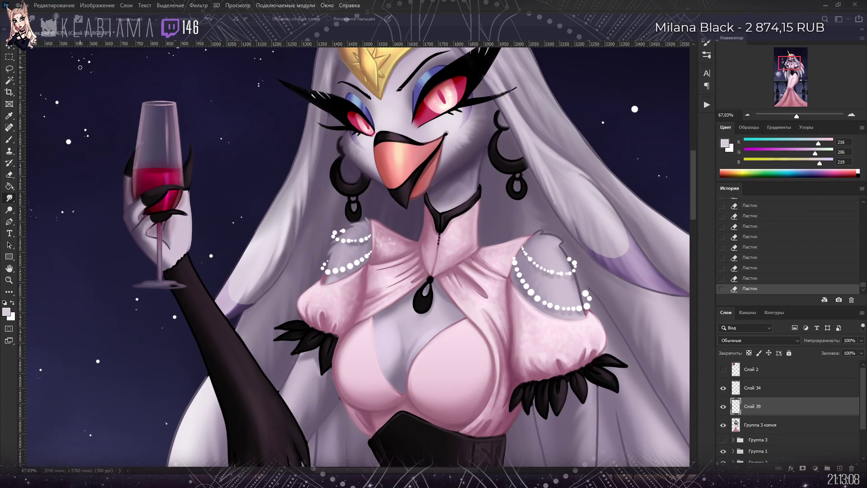
pyautogui.moveTo(253, 303); pyautogui.dragTo(252, 294)
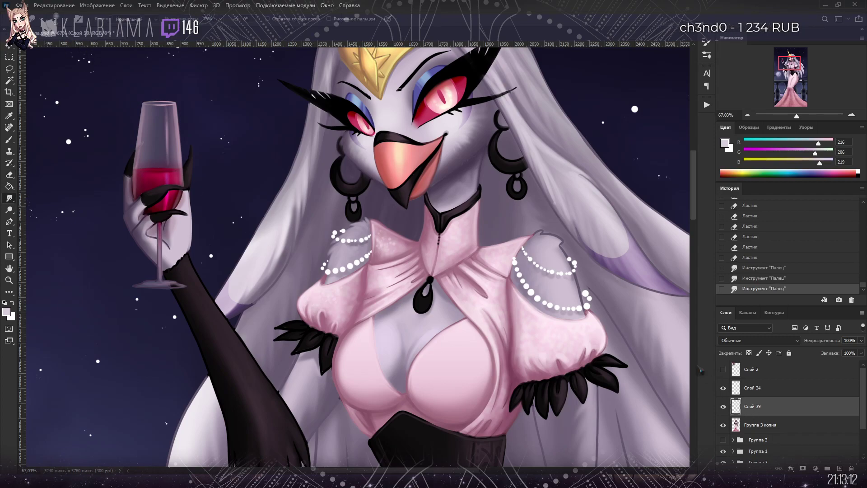
# Step: Compare the artwork with and without the hair shading layer Слой 39, and merge it down into Группа 3 копия
pyautogui.hotkey('ctrl', '-')
pyautogui.click(723, 407)
pyautogui.click(724, 406)
pyautogui.click(724, 407)
pyautogui.click(724, 407)
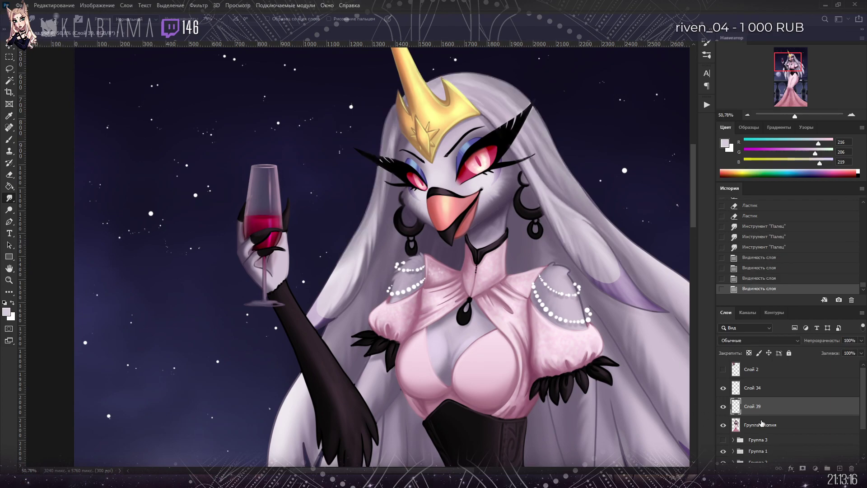
pyautogui.hotkey('ctrl', 'e')
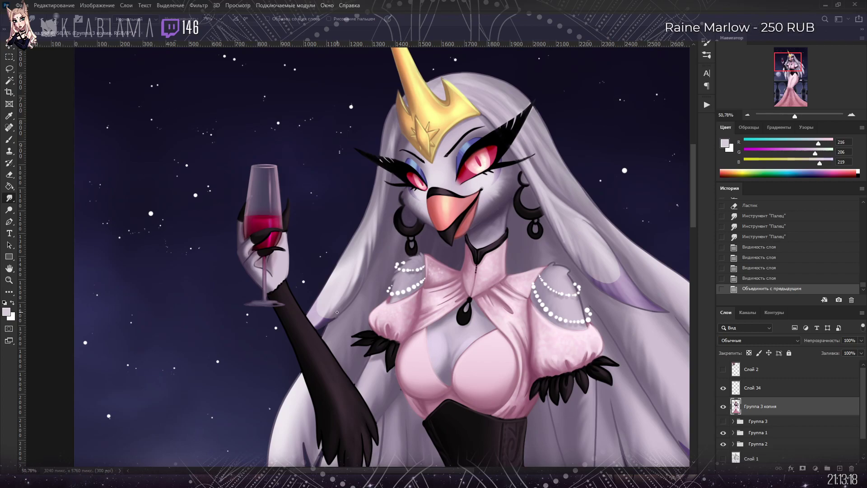
# Step: Smudge the hair outlines beside the raised arm and the long strand line below the far puffed sleeve
pyautogui.moveTo(339, 317); pyautogui.dragTo(324, 296)
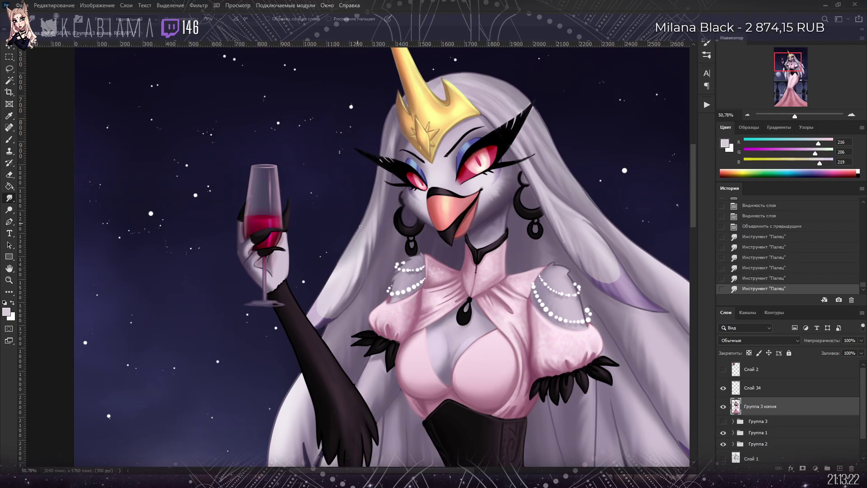
pyautogui.moveTo(370, 260); pyautogui.dragTo(373, 269)
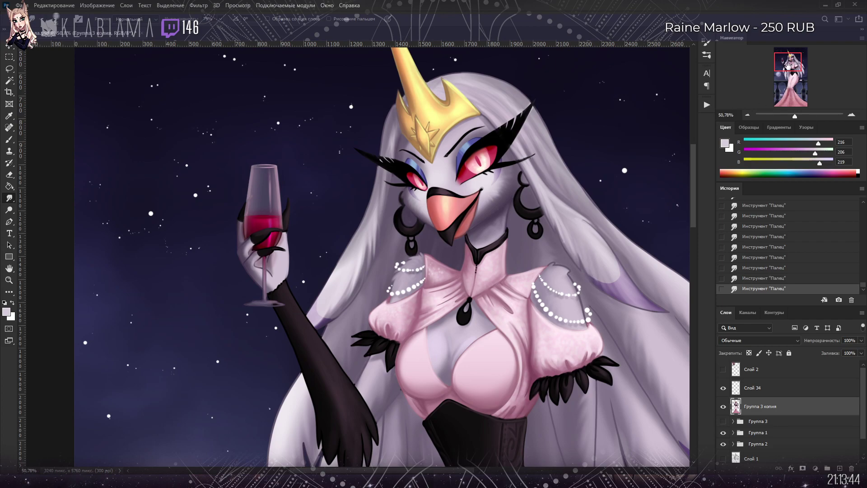
pyautogui.moveTo(536, 202); pyautogui.dragTo(445, 212)
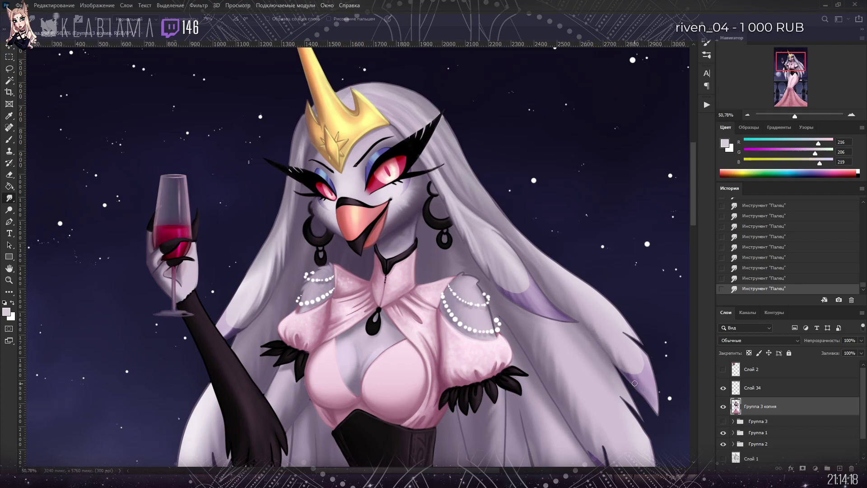
pyautogui.moveTo(801, 57); pyautogui.dragTo(803, 62)
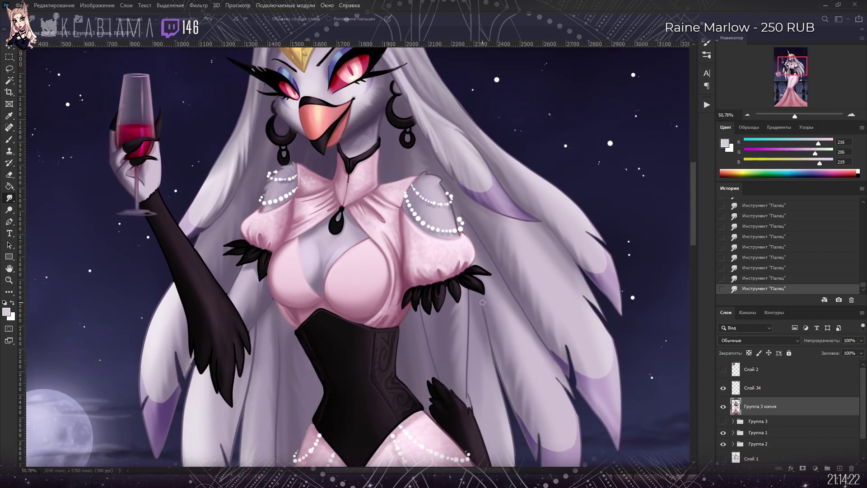
pyautogui.moveTo(468, 296)
pyautogui.mouseDown()
pyautogui.moveTo(469, 401)
pyautogui.moveTo(465, 383)
pyautogui.moveTo(468, 406)
pyautogui.mouseUp()
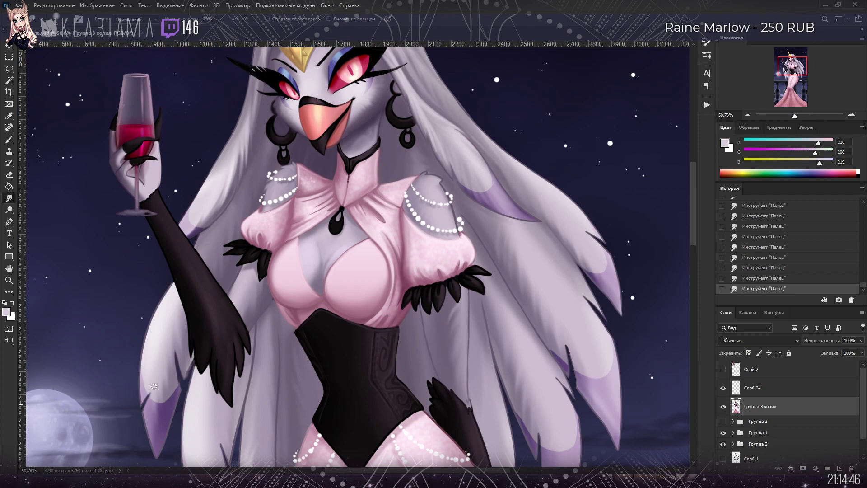
# Step: Lock the transparent pixels of Группа 3 копия and smudge the raised arm's dark fur and the nearby purple hair tip
pyautogui.moveTo(792, 70); pyautogui.dragTo(782, 69)
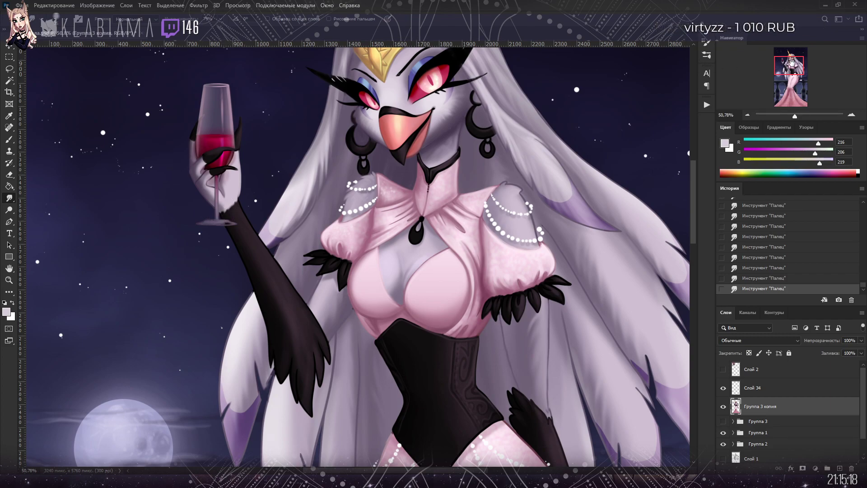
pyautogui.click(789, 68)
pyautogui.moveTo(790, 71); pyautogui.dragTo(790, 72)
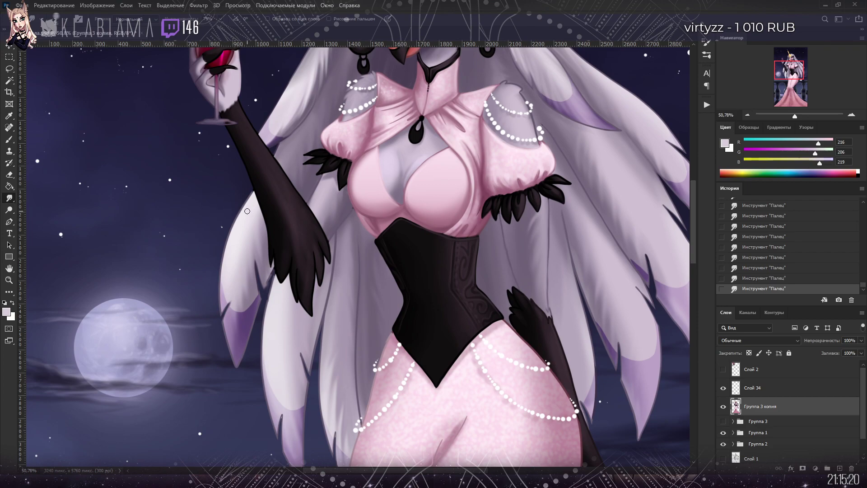
pyautogui.click(750, 353)
pyautogui.moveTo(220, 302); pyautogui.dragTo(243, 366)
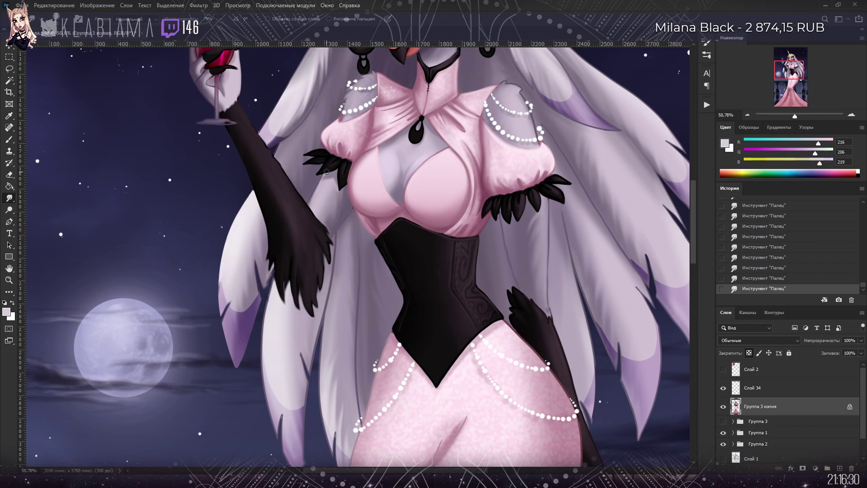
# Step: Smudge fur texture into the dark feathers of the lower arm behind the hip, and check the whole illustration
pyautogui.moveTo(795, 116)
pyautogui.mouseDown()
pyautogui.moveTo(787, 117)
pyautogui.moveTo(798, 118)
pyautogui.mouseUp()
pyautogui.moveTo(524, 94); pyautogui.dragTo(483, 278)
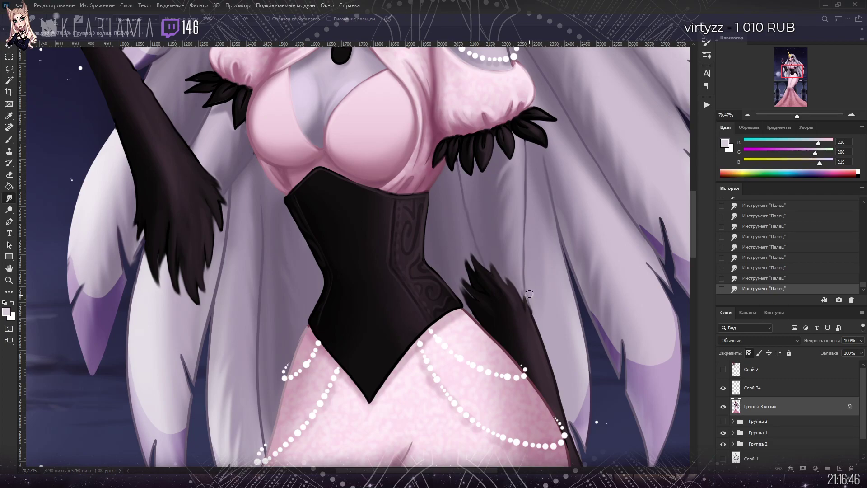
pyautogui.moveTo(519, 305)
pyautogui.mouseDown()
pyautogui.moveTo(503, 264)
pyautogui.moveTo(512, 296)
pyautogui.moveTo(505, 267)
pyautogui.mouseUp()
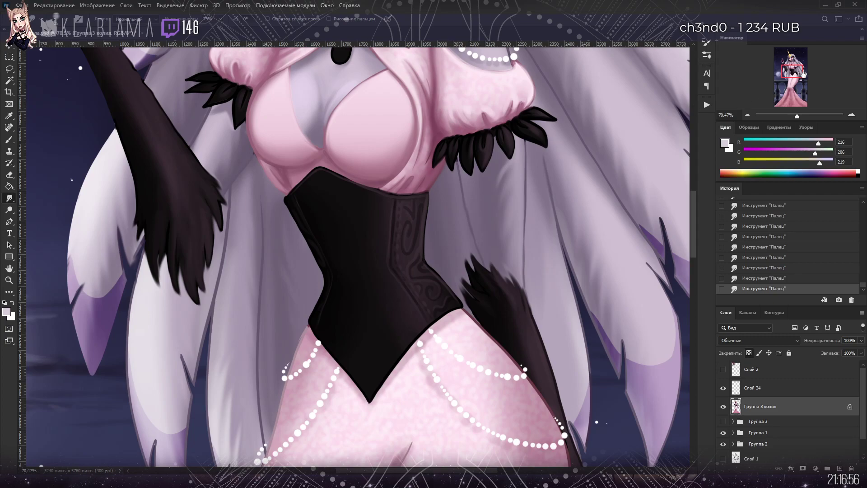
pyautogui.hotkey('ctrl', '0')
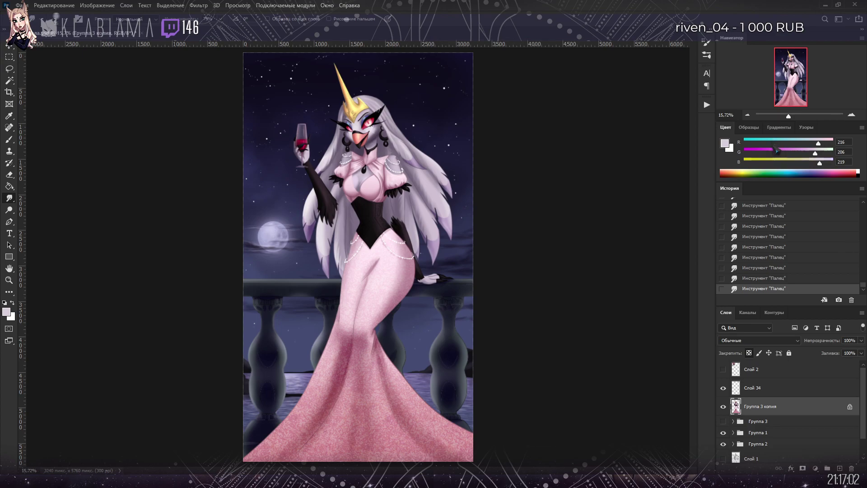
# Step: Sample the dark purple-grey R 76, G 62, B 82 and brush a shadow on the hair beside the corset's waist
pyautogui.click(793, 116)
pyautogui.click(789, 72)
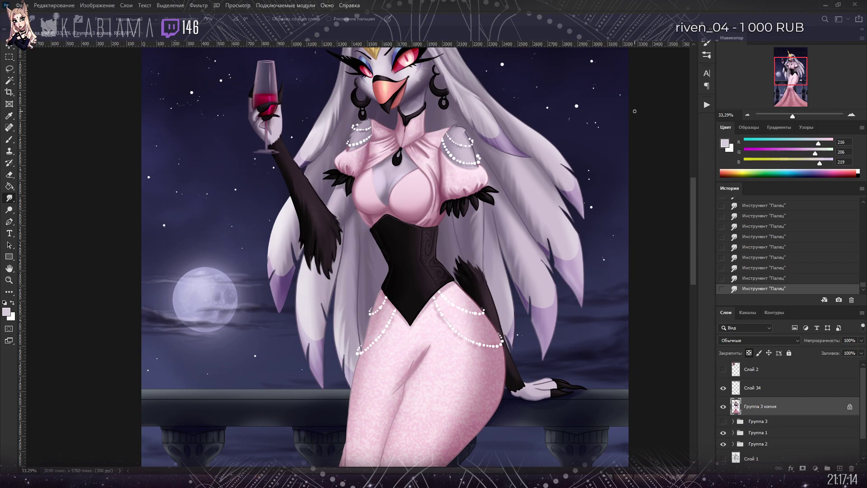
pyautogui.moveTo(794, 75); pyautogui.dragTo(795, 70)
pyautogui.moveTo(793, 116); pyautogui.dragTo(797, 118)
pyautogui.moveTo(791, 69); pyautogui.dragTo(792, 71)
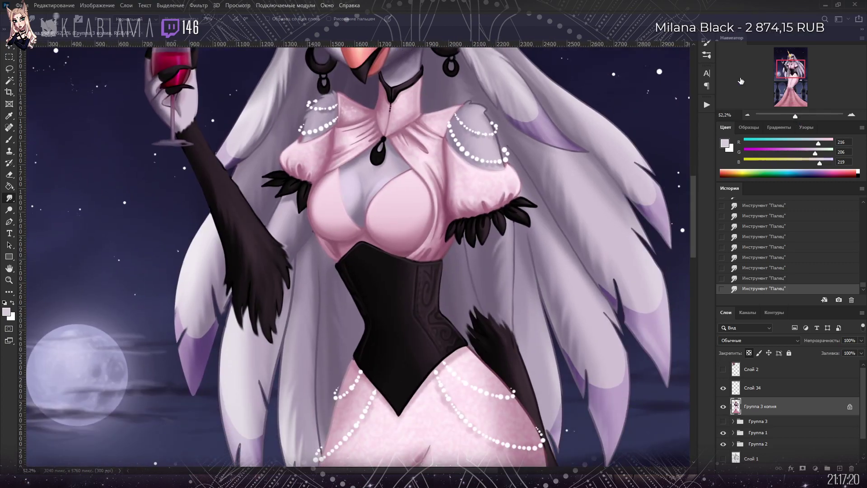
pyautogui.click(9, 139)
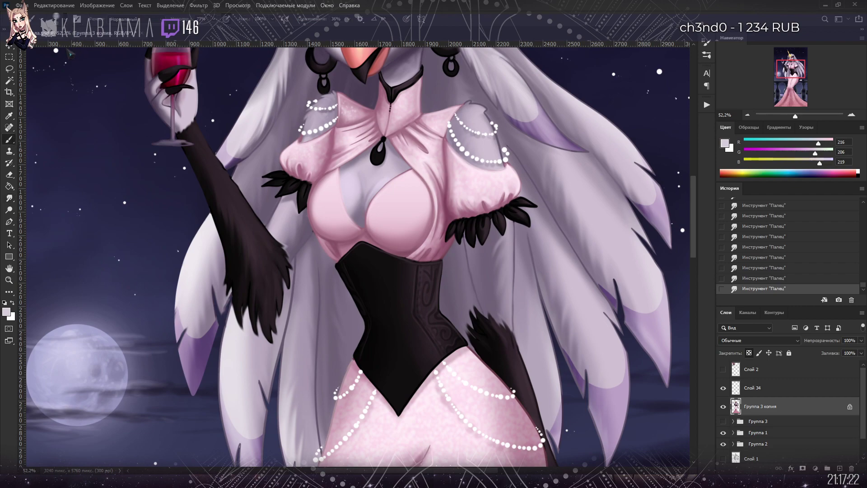
pyautogui.keyDown('alt'); pyautogui.click(375, 78); pyautogui.keyUp('alt')
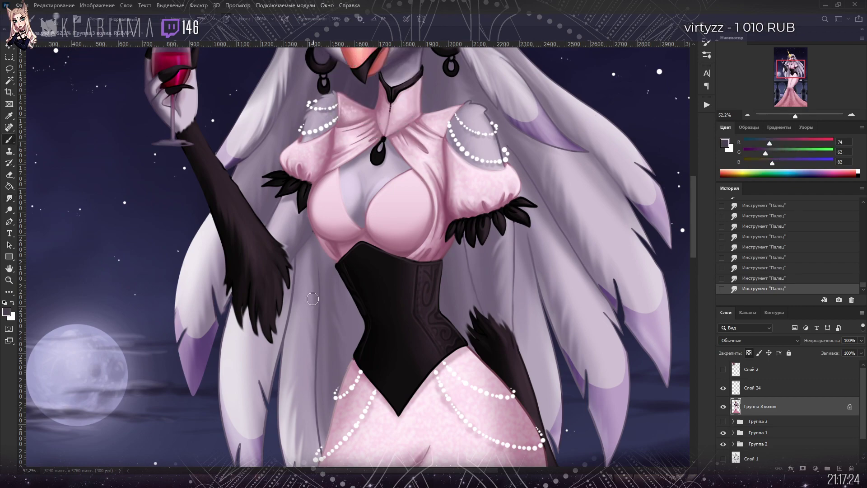
pyautogui.moveTo(332, 266); pyautogui.dragTo(359, 332)
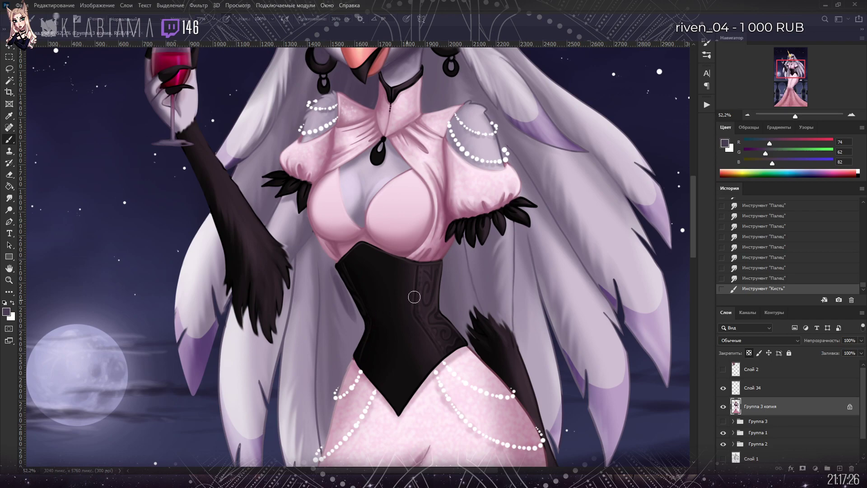
# Step: Adjust the brush and rework the shadow on the hair between the raised arm and the corset with several strokes
pyautogui.click(741, 267)
pyautogui.press('Return')
pyautogui.moveTo(219, 33); pyautogui.dragTo(208, 33)
pyautogui.moveTo(313, 237); pyautogui.dragTo(321, 323)
pyautogui.moveTo(314, 243)
pyautogui.mouseDown()
pyautogui.moveTo(322, 322)
pyautogui.moveTo(317, 243)
pyautogui.moveTo(327, 264)
pyautogui.moveTo(316, 241)
pyautogui.moveTo(333, 267)
pyautogui.mouseUp()
pyautogui.moveTo(319, 245)
pyautogui.mouseDown()
pyautogui.moveTo(335, 326)
pyautogui.moveTo(324, 290)
pyautogui.moveTo(324, 328)
pyautogui.mouseUp()
# Step: Lasso the hair between the raised arm's dark fur and the corset, and trim the selection's upper edge along the hair strand
pyautogui.click(9, 68)
pyautogui.moveTo(792, 69); pyautogui.dragTo(791, 73)
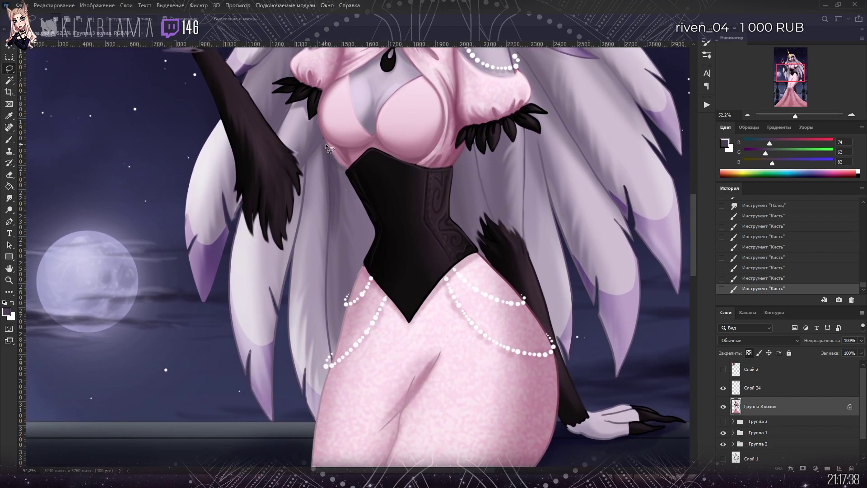
pyautogui.moveTo(340, 163)
pyautogui.mouseDown()
pyautogui.moveTo(375, 240)
pyautogui.moveTo(328, 371)
pyautogui.moveTo(290, 370)
pyautogui.moveTo(274, 300)
pyautogui.moveTo(277, 233)
pyautogui.moveTo(321, 136)
pyautogui.mouseUp()
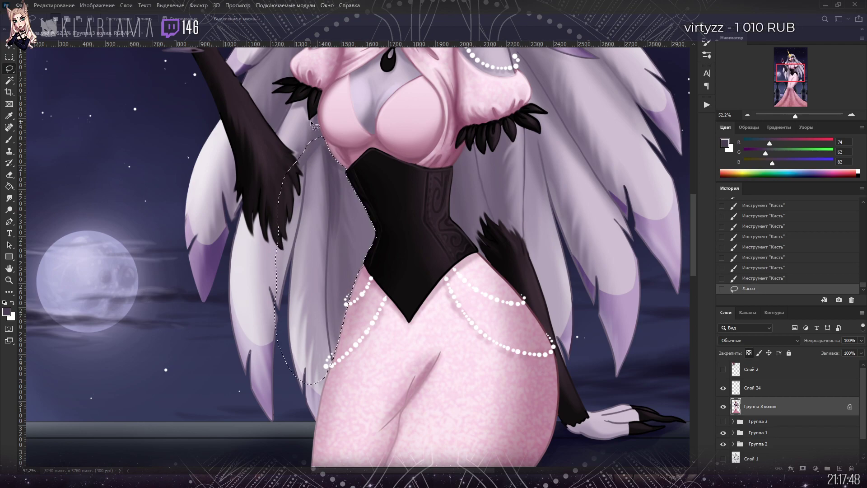
pyautogui.scroll(6, 331, 131)
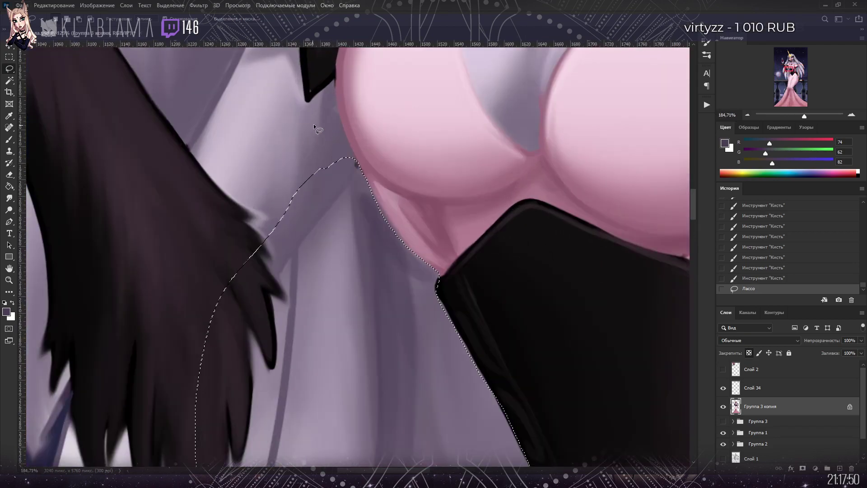
pyautogui.moveTo(360, 165)
pyautogui.mouseDown()
pyautogui.moveTo(338, 206)
pyautogui.moveTo(288, 257)
pyautogui.moveTo(247, 246)
pyautogui.mouseUp()
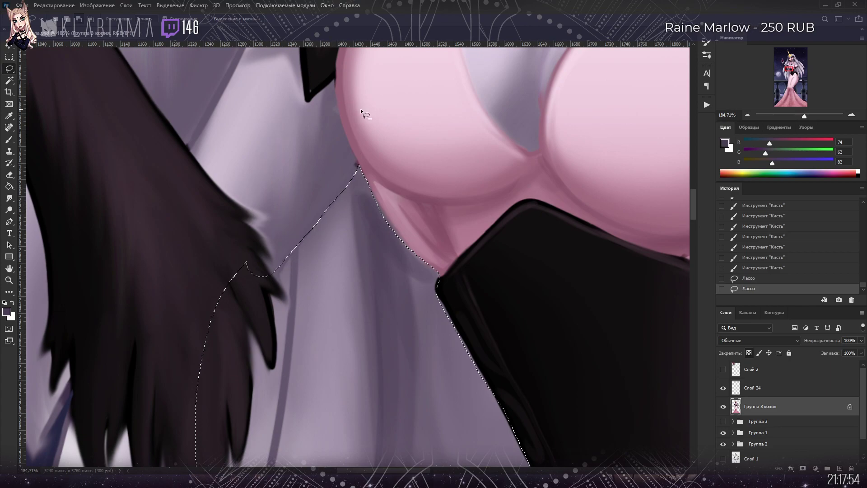
pyautogui.scroll(-8, 189, 177)
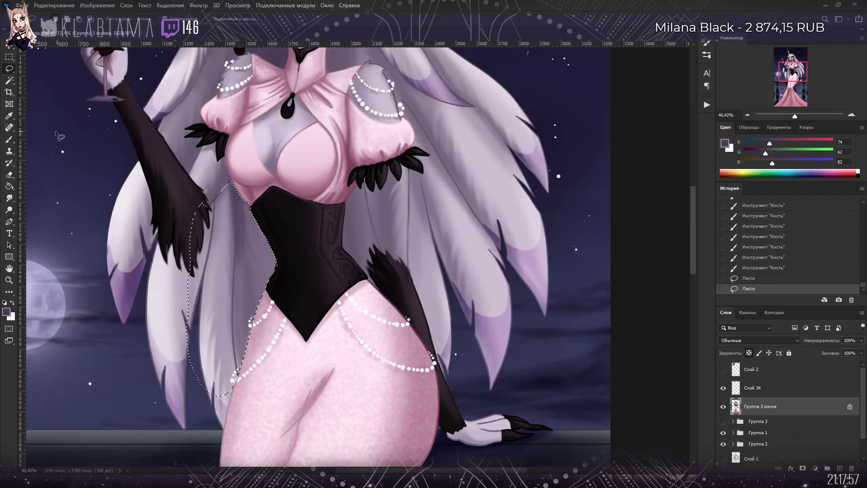
# Step: Brush a soft, wide shadow along the corset's side inside the selected hair area, and deselect it
pyautogui.click(9, 138)
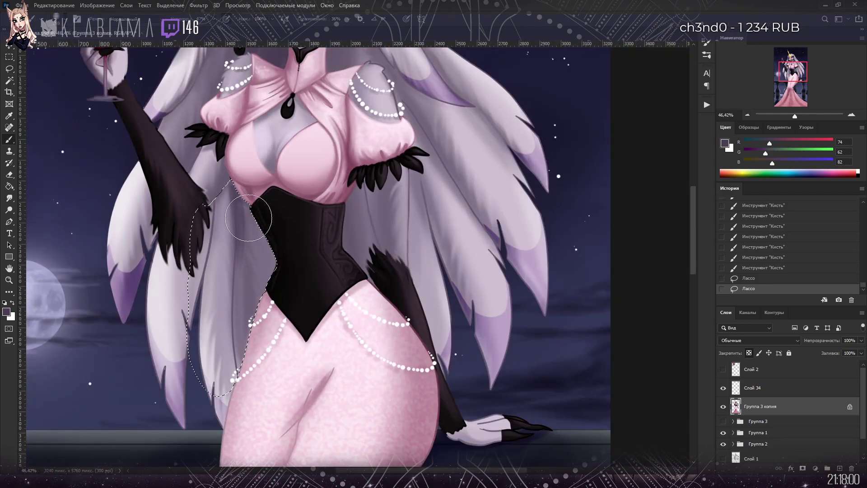
pyautogui.moveTo(264, 194); pyautogui.dragTo(273, 294)
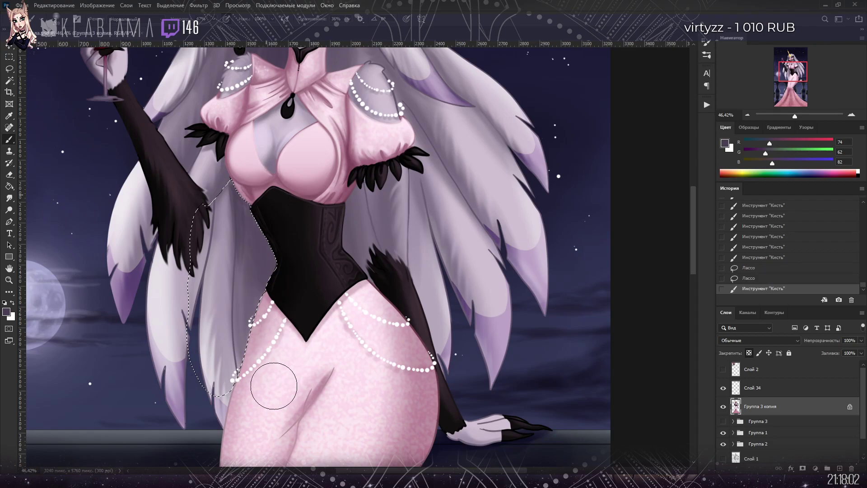
pyautogui.moveTo(241, 174)
pyautogui.mouseDown()
pyautogui.moveTo(255, 384)
pyautogui.moveTo(250, 374)
pyautogui.mouseUp()
pyautogui.moveTo(272, 190); pyautogui.dragTo(283, 376)
pyautogui.press('l')
pyautogui.hotkey('ctrl', 'd')
pyautogui.scroll(-3, 301, 202)
pyautogui.scroll(-2, 177, 211)
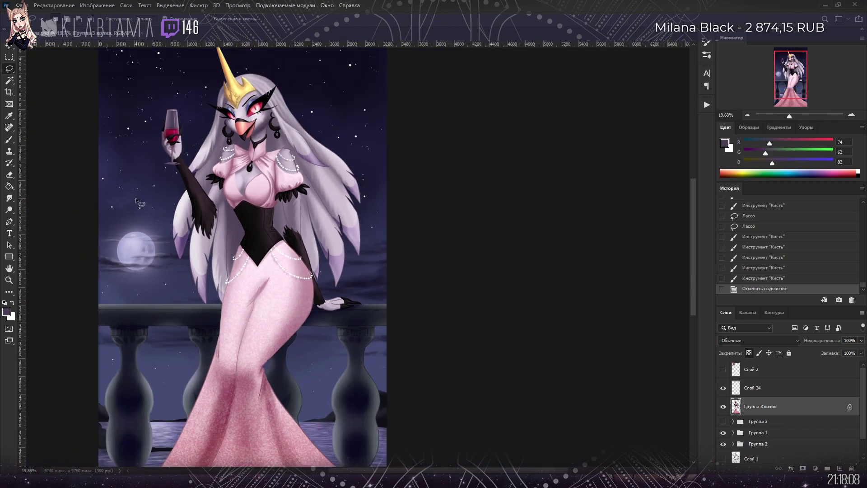
# Step: Smudge the shaded hair along the corset's edge at the waist with several short strokes
pyautogui.scroll(10, 190, 217)
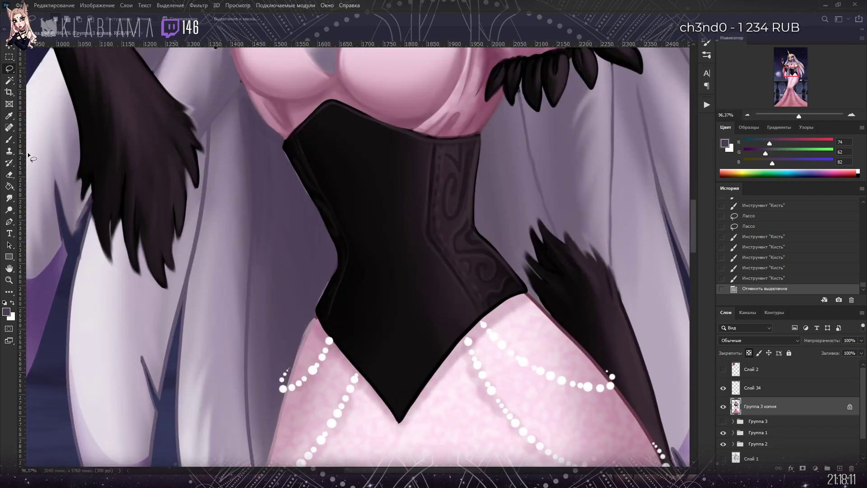
pyautogui.click(10, 198)
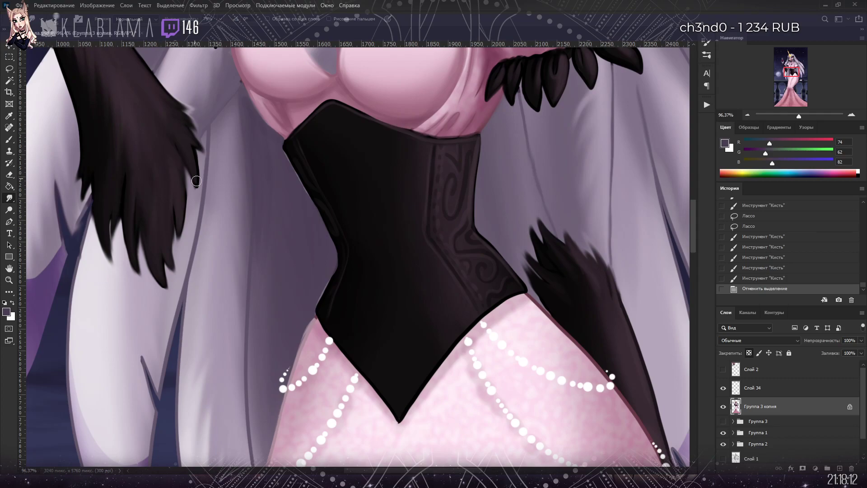
pyautogui.moveTo(316, 304); pyautogui.dragTo(327, 277)
pyautogui.moveTo(328, 274)
pyautogui.mouseDown()
pyautogui.moveTo(332, 268)
pyautogui.moveTo(329, 283)
pyautogui.mouseUp()
pyautogui.moveTo(329, 284); pyautogui.dragTo(340, 254)
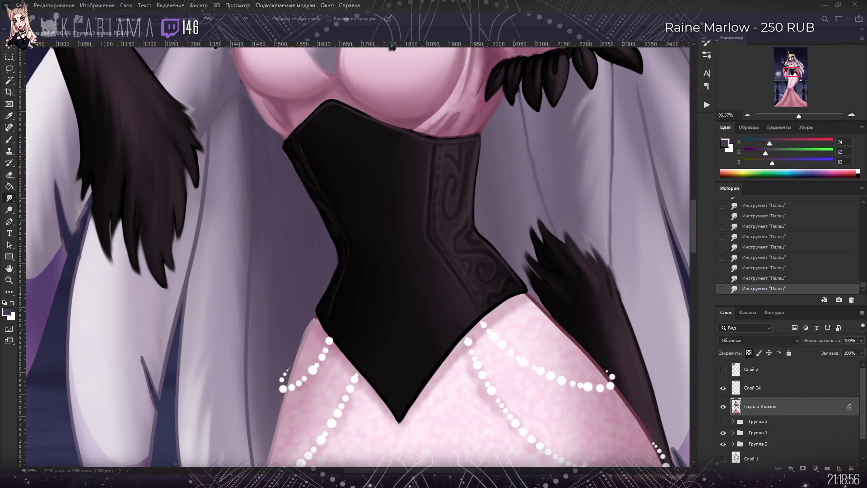
# Step: Save the illustration and check the character's upper body and hair
pyautogui.hotkey('ctrl', 's')
pyautogui.scroll(-4, 434, 317)
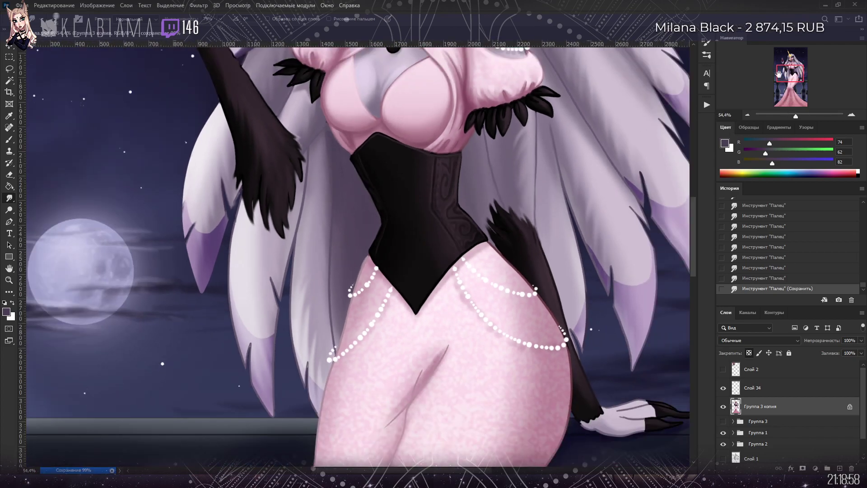
pyautogui.moveTo(787, 69); pyautogui.dragTo(786, 56)
pyautogui.scroll(-3, 452, 269)
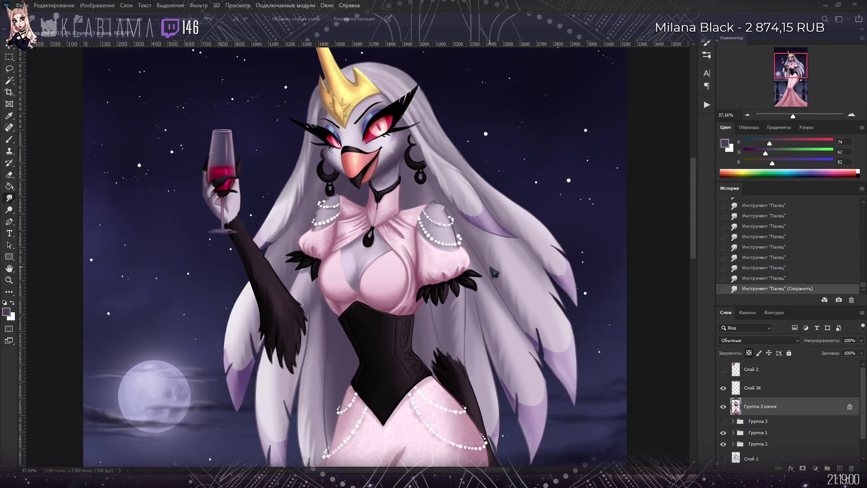
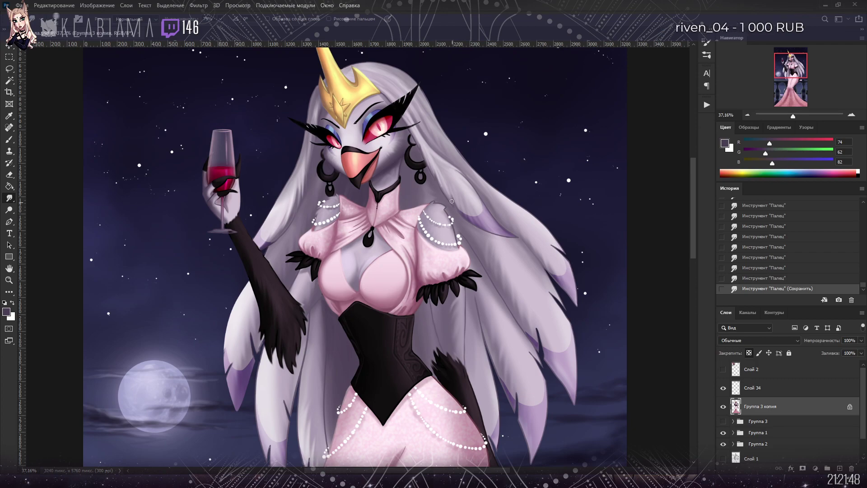
# Step: Blend the fold lines across the skirt's hip and thighs with short Mixer Brush strokes
pyautogui.scroll(1, 452, 201)
pyautogui.moveTo(786, 68); pyautogui.dragTo(757, 96)
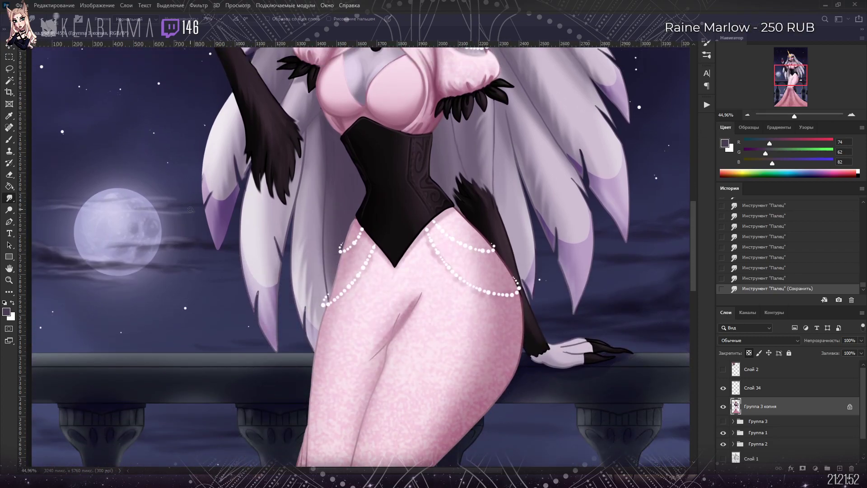
pyautogui.click(9, 139)
pyautogui.click(42, 172)
pyautogui.moveTo(421, 285)
pyautogui.mouseDown()
pyautogui.moveTo(400, 323)
pyautogui.moveTo(424, 294)
pyautogui.moveTo(388, 336)
pyautogui.mouseUp()
pyautogui.moveTo(405, 307); pyautogui.dragTo(391, 333)
pyautogui.moveTo(403, 308); pyautogui.dragTo(378, 352)
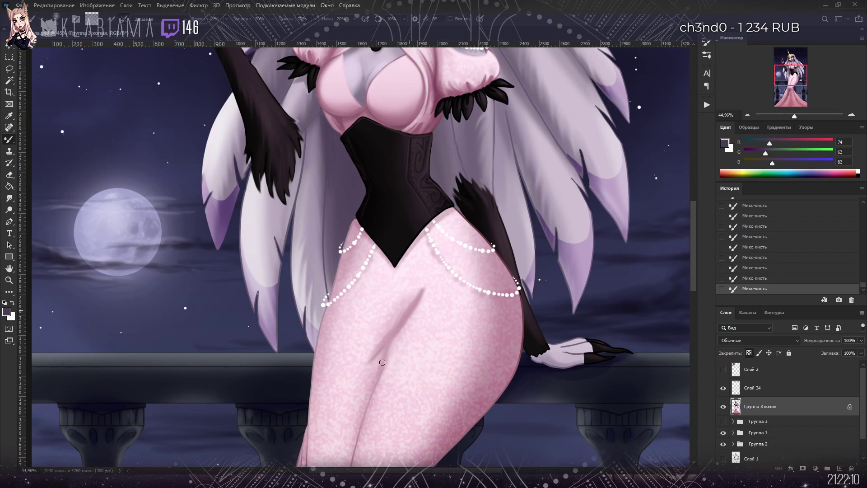
pyautogui.moveTo(782, 74); pyautogui.dragTo(782, 84)
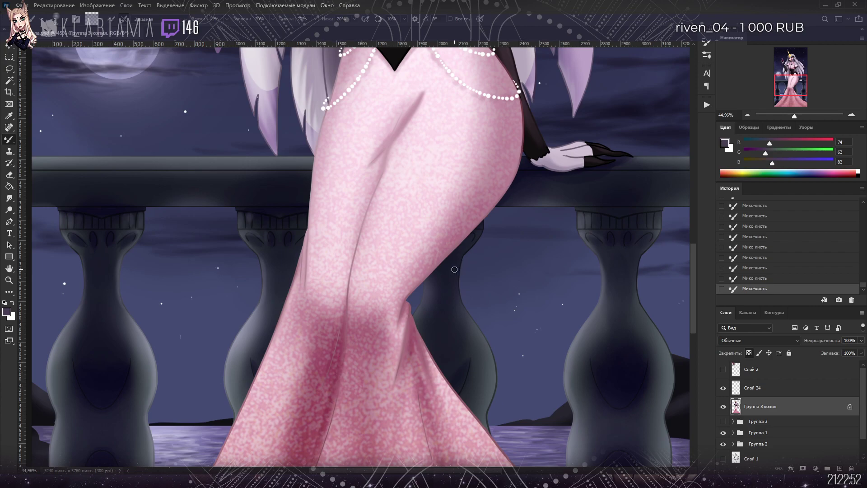
# Step: Sample the dark purple shadow colour (83, 70, 92) from the hand holding the glass, and lasso the palm area below the fingers
pyautogui.scroll(-3, 454, 270)
pyautogui.scroll(-3, 420, 323)
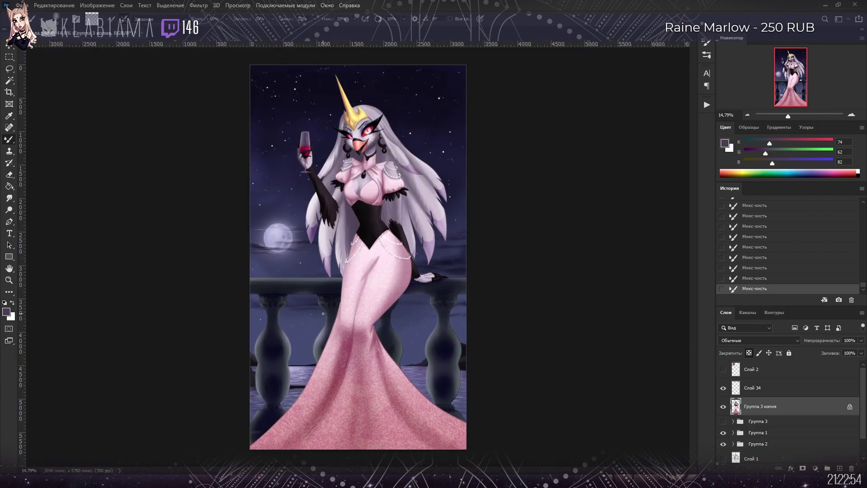
pyautogui.scroll(1, 347, 289)
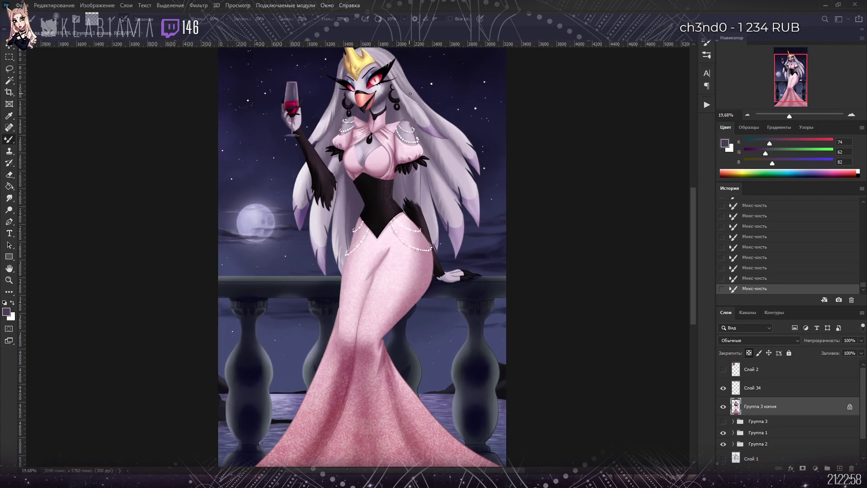
pyautogui.scroll(5, 281, 94)
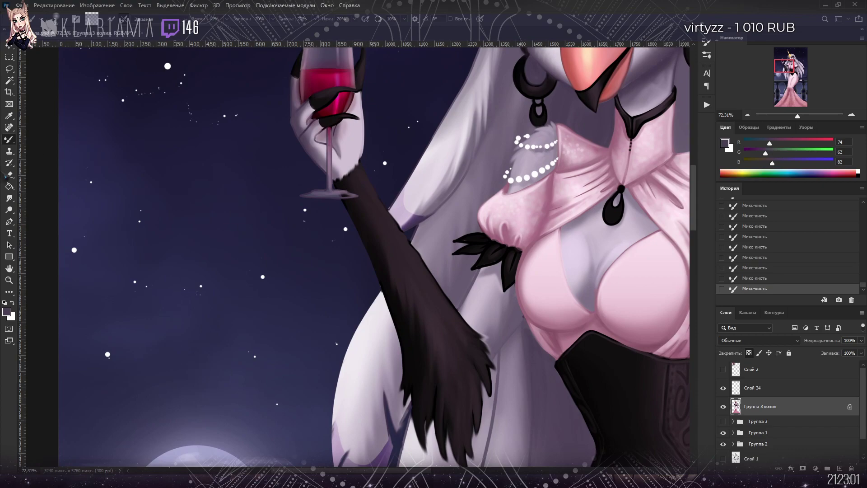
pyautogui.click(12, 129)
pyautogui.click(7, 142)
pyautogui.click(24, 144)
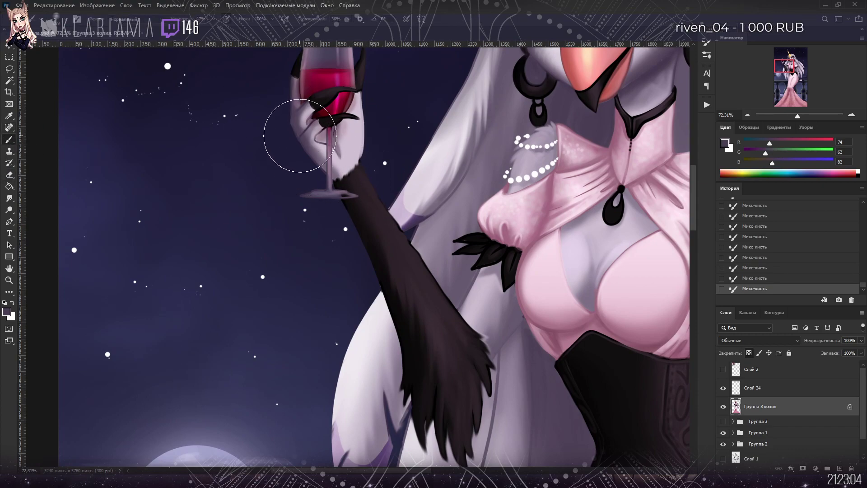
pyautogui.keyDown('alt'); pyautogui.click(305, 140); pyautogui.keyUp('alt')
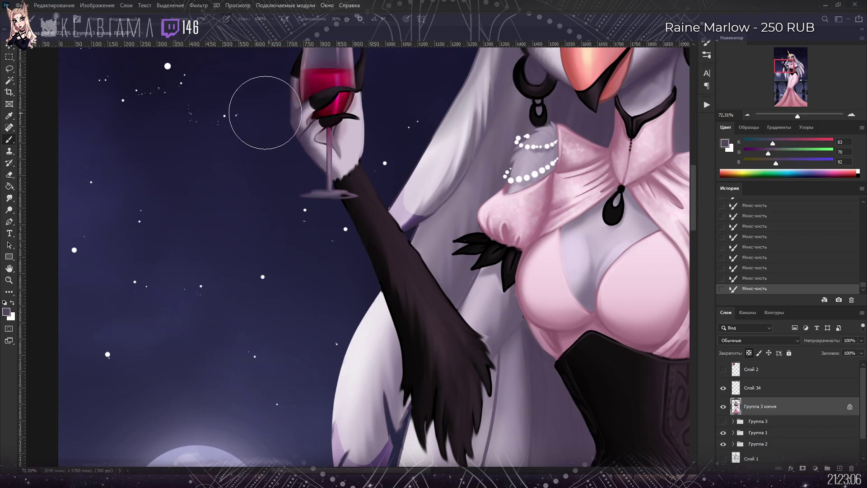
pyautogui.press('l')
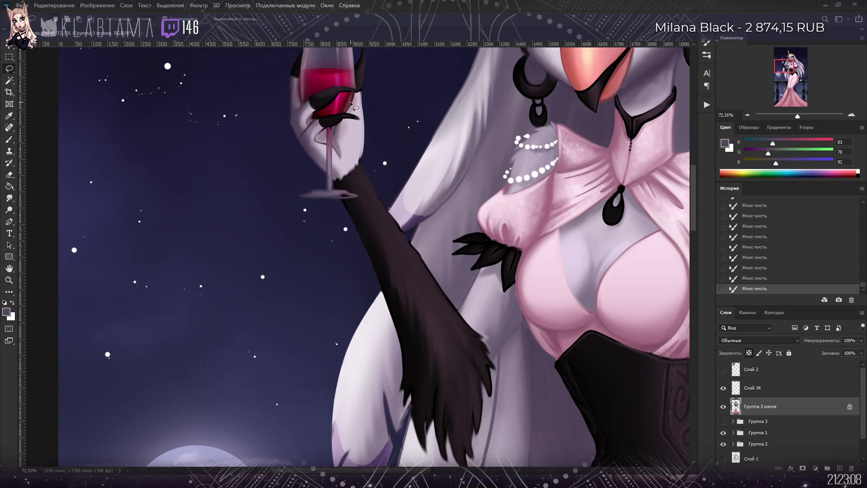
pyautogui.moveTo(355, 96)
pyautogui.mouseDown()
pyautogui.moveTo(347, 114)
pyautogui.moveTo(360, 119)
pyautogui.moveTo(335, 127)
pyautogui.moveTo(338, 186)
pyautogui.moveTo(369, 161)
pyautogui.moveTo(378, 111)
pyautogui.moveTo(351, 92)
pyautogui.mouseUp()
# Step: Brush a soft shadow over the selected palm around the glass stem, and deselect it
pyautogui.click(10, 139)
pyautogui.moveTo(324, 127)
pyautogui.mouseDown()
pyautogui.moveTo(327, 165)
pyautogui.moveTo(325, 120)
pyautogui.moveTo(316, 192)
pyautogui.mouseUp()
pyautogui.click(9, 68)
pyautogui.hotkey('ctrl', 'd')
# Step: Paint small shadow strokes between the fingers and beside the glass stem with a smaller brush
pyautogui.click(9, 139)
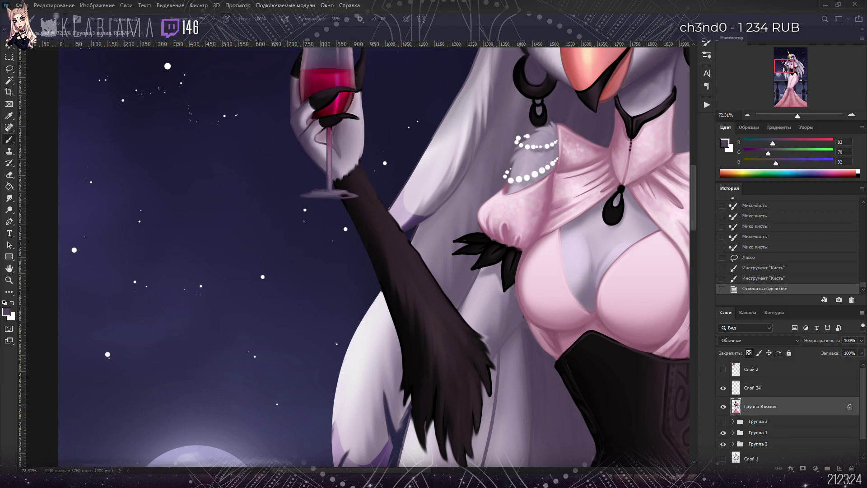
pyautogui.moveTo(320, 135)
pyautogui.mouseDown()
pyautogui.moveTo(326, 157)
pyautogui.moveTo(320, 136)
pyautogui.mouseUp()
pyautogui.moveTo(312, 119); pyautogui.dragTo(312, 121)
pyautogui.moveTo(314, 118); pyautogui.dragTo(312, 121)
pyautogui.moveTo(333, 135); pyautogui.dragTo(326, 143)
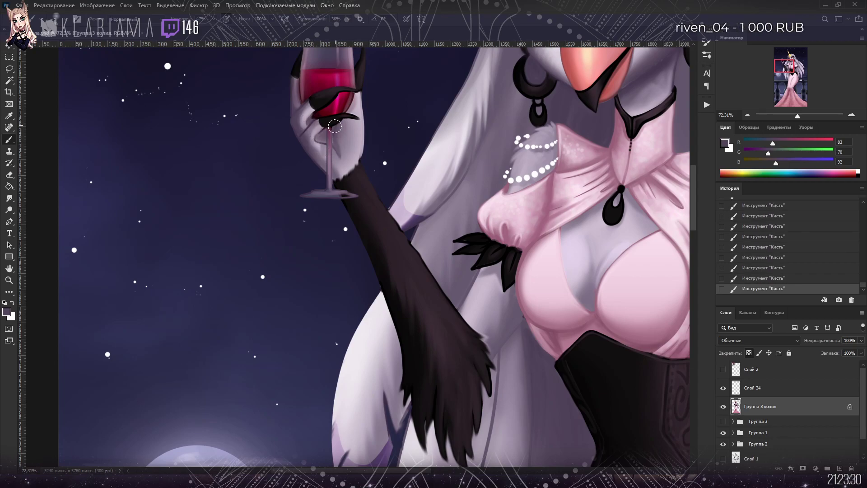
# Step: Smudge the painted hand shadows around the glass stem and finger creases with short strokes
pyautogui.click(9, 198)
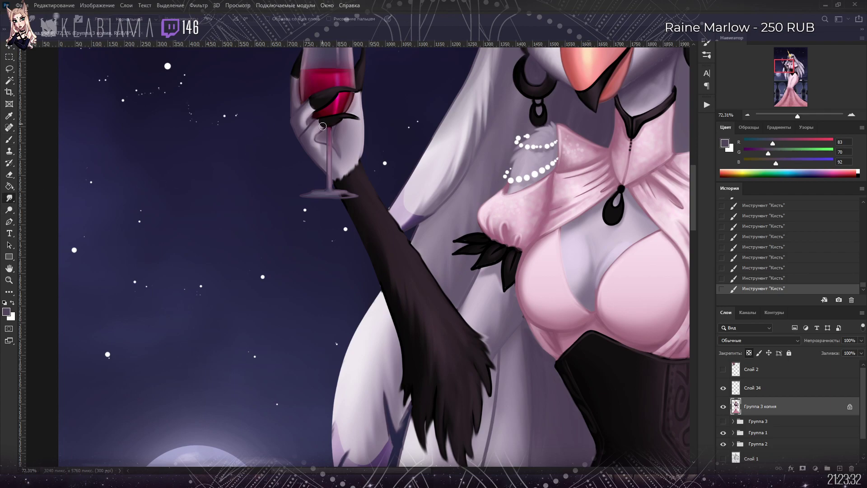
pyautogui.moveTo(332, 137); pyautogui.dragTo(335, 146)
pyautogui.moveTo(334, 145)
pyautogui.mouseDown()
pyautogui.moveTo(333, 136)
pyautogui.moveTo(335, 154)
pyautogui.mouseUp()
pyautogui.moveTo(336, 140)
pyautogui.mouseDown()
pyautogui.moveTo(342, 167)
pyautogui.moveTo(319, 146)
pyautogui.mouseUp()
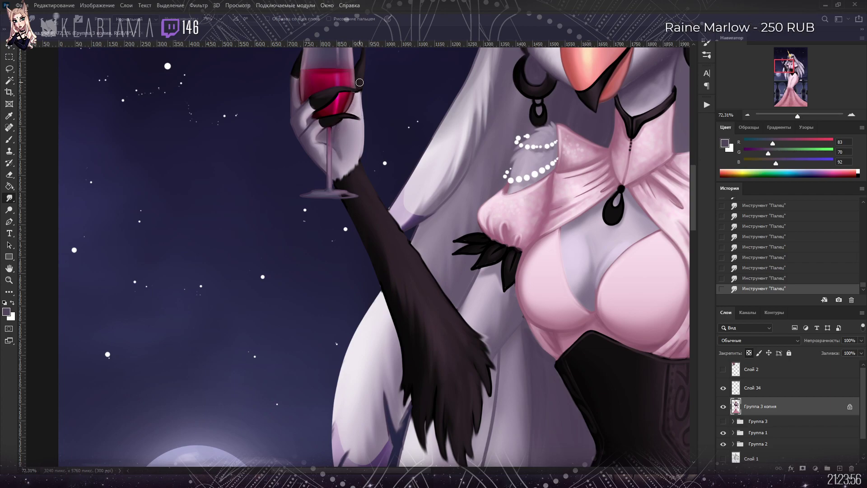
# Step: Sample the dark fur colour (49, 36, 43), paint over the raised forearm's outline beside the hair, and pick the hair tip's lilac (204, 186, 212)
pyautogui.moveTo(799, 118); pyautogui.dragTo(803, 119)
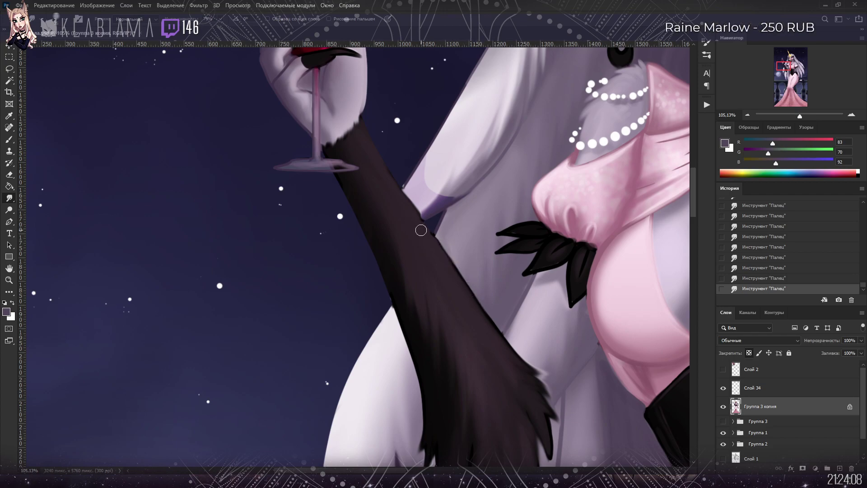
pyautogui.click(8, 141)
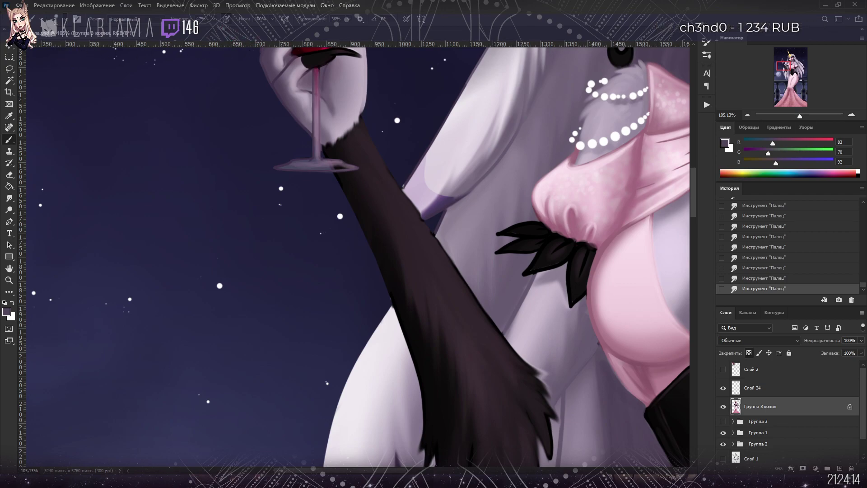
pyautogui.keyDown('alt'); pyautogui.click(402, 203); pyautogui.keyUp('alt')
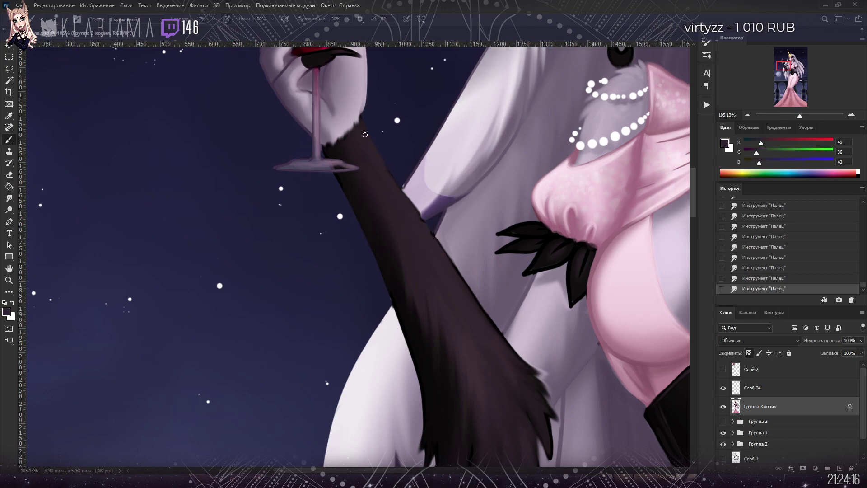
pyautogui.moveTo(389, 170); pyautogui.dragTo(402, 189)
pyautogui.moveTo(403, 193); pyautogui.dragTo(419, 216)
pyautogui.click(416, 213)
pyautogui.click(415, 211)
pyautogui.click(414, 211)
pyautogui.click(413, 209)
pyautogui.moveTo(391, 180); pyautogui.dragTo(412, 207)
pyautogui.moveTo(395, 183); pyautogui.dragTo(414, 211)
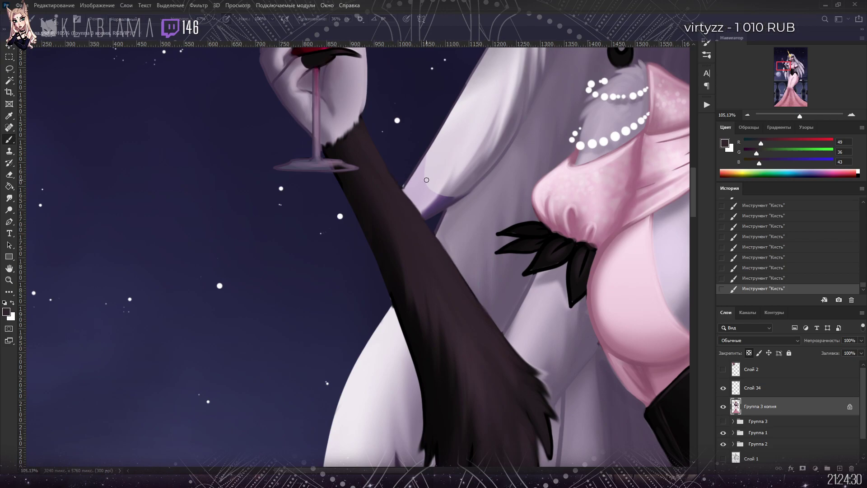
pyautogui.keyDown('alt'); pyautogui.click(409, 184); pyautogui.keyUp('alt')
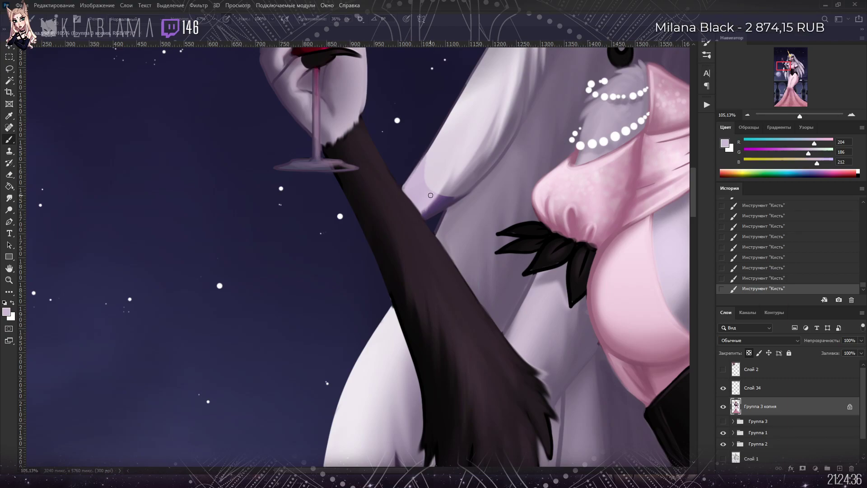
# Step: Sample a dark purple shadow colour (79, 67, 87) and brush long vertical shadows on the hair below the feathered sleeve
pyautogui.moveTo(801, 116); pyautogui.dragTo(789, 116)
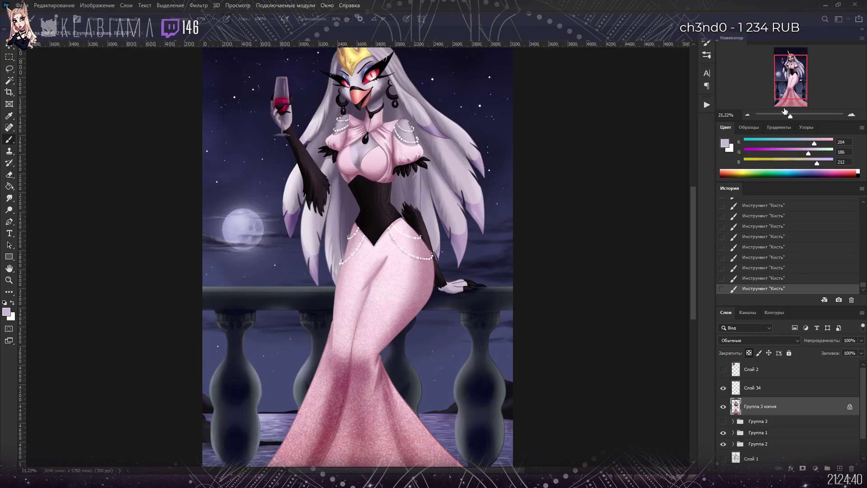
pyautogui.scroll(-1, 343, 365)
pyautogui.scroll(1, 373, 240)
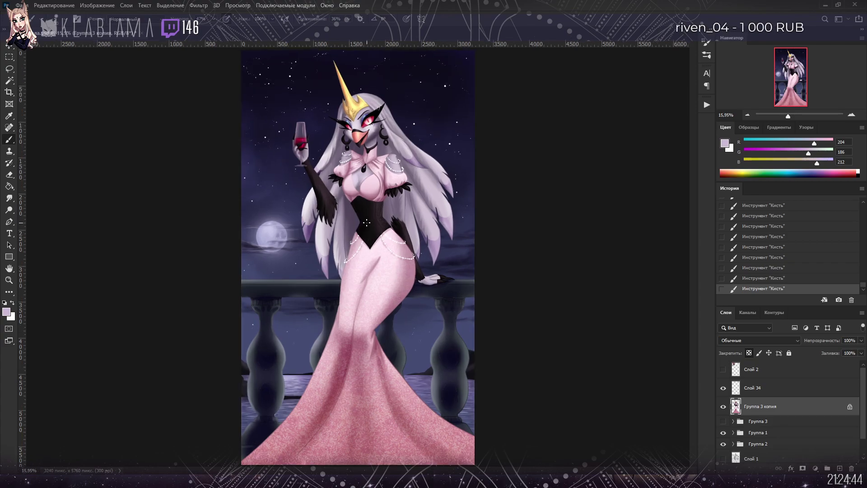
pyautogui.scroll(1, 373, 100)
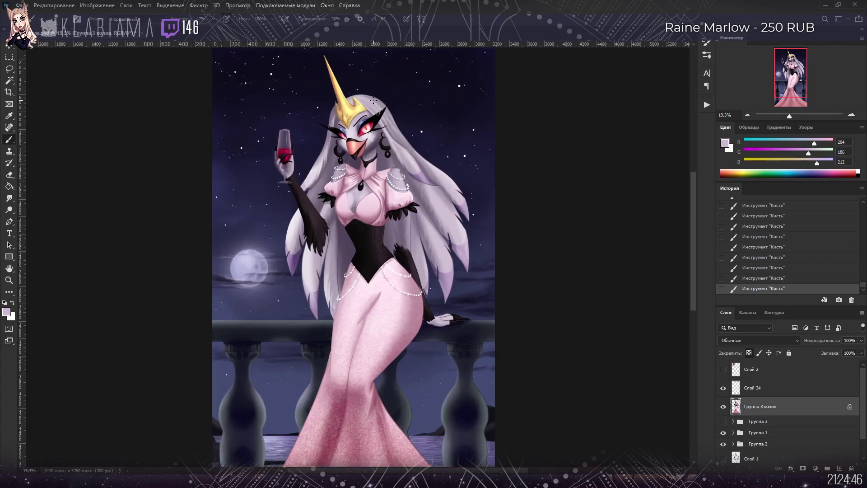
pyautogui.scroll(2, 373, 100)
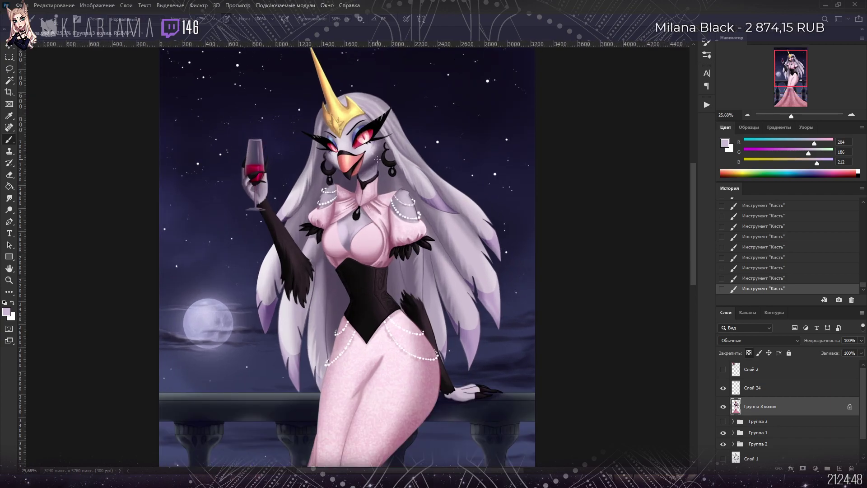
pyautogui.scroll(1, 377, 159)
pyautogui.scroll(1, 377, 159)
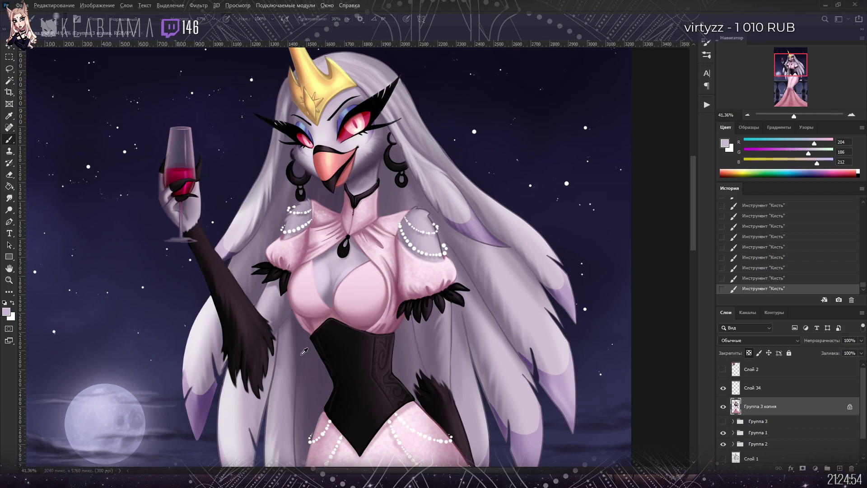
pyautogui.keyDown('alt'); pyautogui.click(298, 340); pyautogui.keyUp('alt')
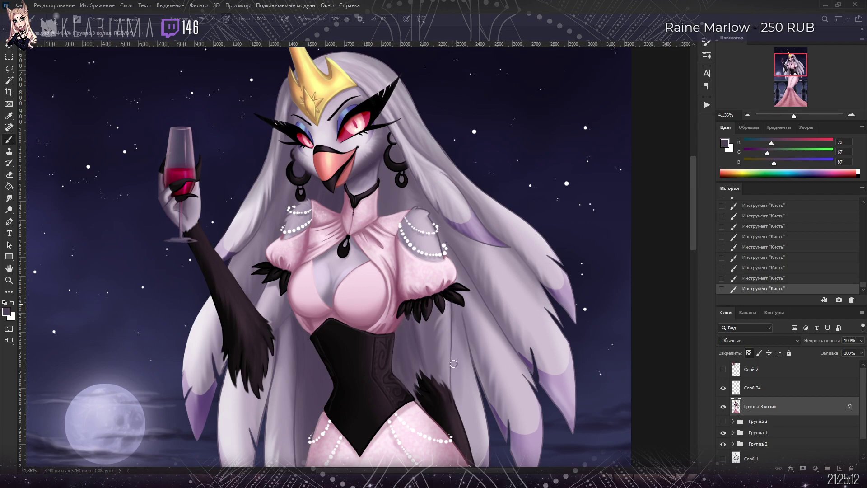
pyautogui.moveTo(460, 307)
pyautogui.mouseDown()
pyautogui.moveTo(476, 365)
pyautogui.moveTo(472, 353)
pyautogui.mouseUp()
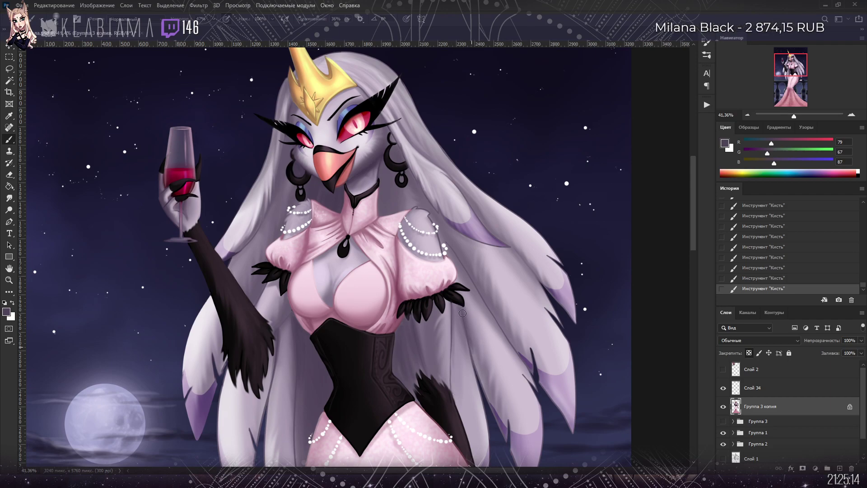
pyautogui.moveTo(452, 308); pyautogui.dragTo(451, 387)
pyautogui.moveTo(452, 308); pyautogui.dragTo(454, 389)
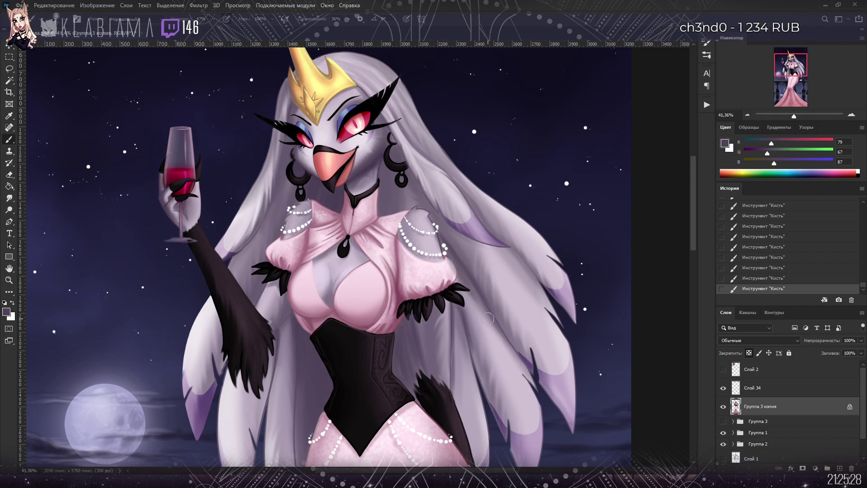
# Step: Undo the last two hair shadow strokes and redo them to compare the shading
pyautogui.hotkey('ctrl', 'z')
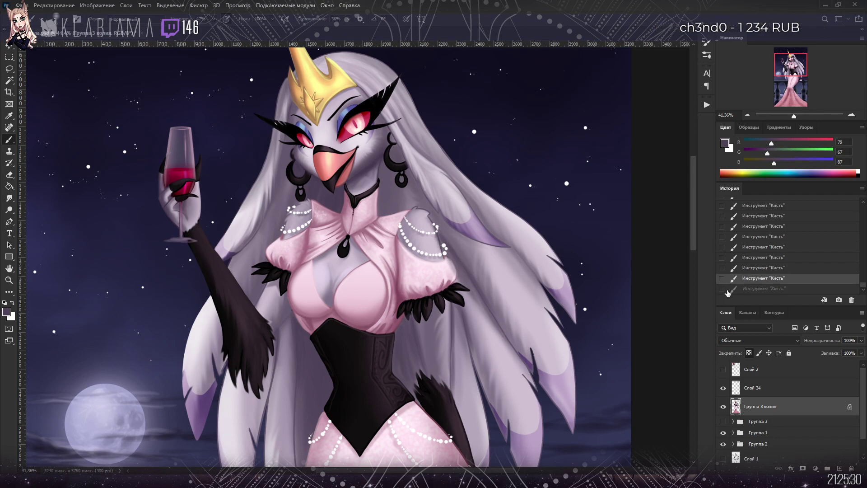
pyautogui.hotkey('ctrl', 'z')
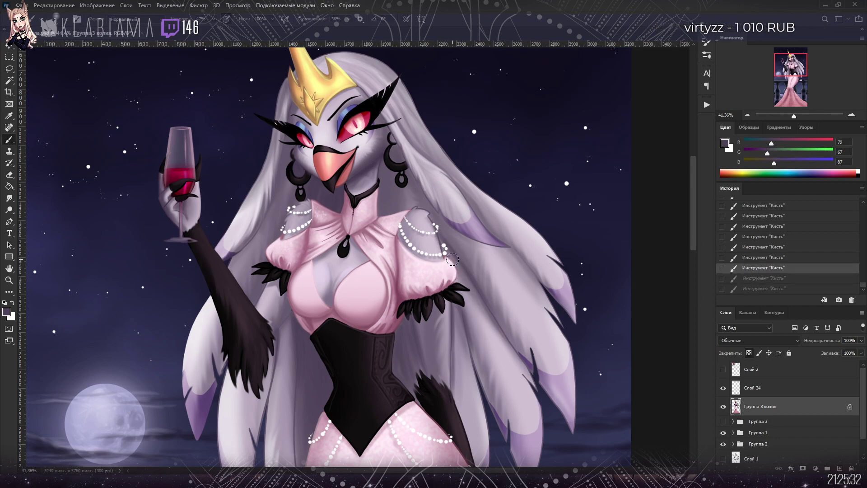
pyautogui.hotkey('ctrl', 'shift', 'z')
pyautogui.hotkey('ctrl', 'shift', 'z')
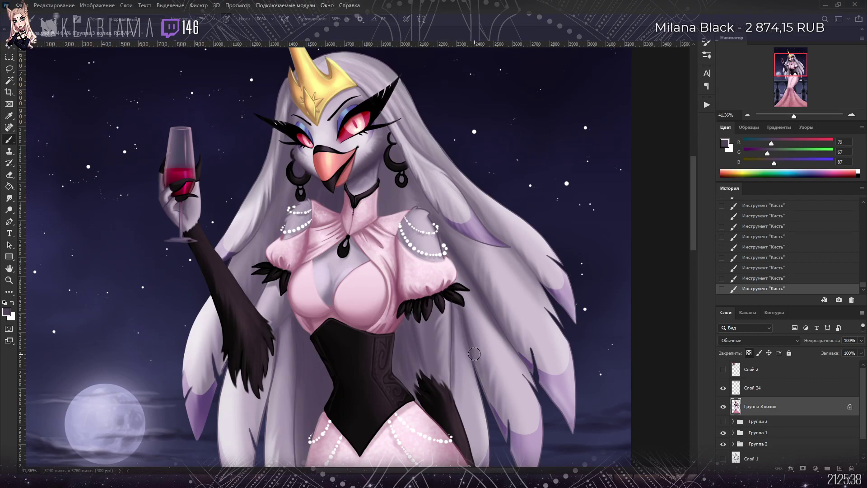
# Step: Sample nearby hair and shadow colours and touch up the hair gaps between the sleeve's black feathers
pyautogui.scroll(-5, 522, 369)
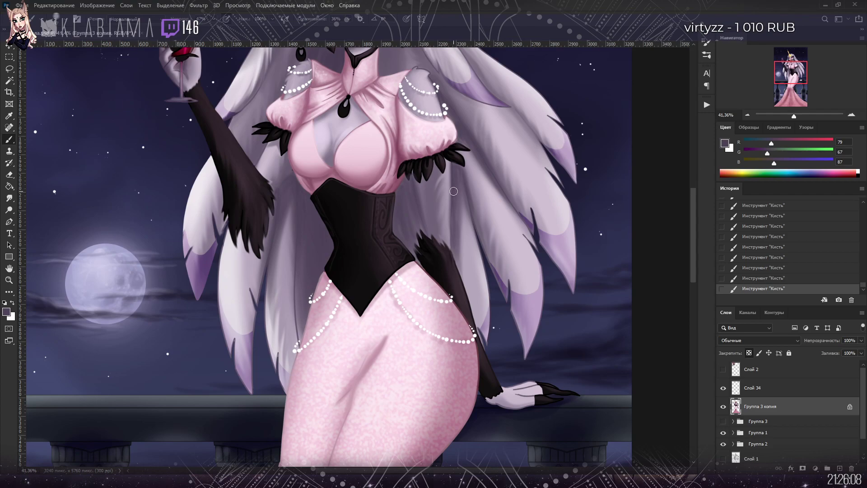
pyautogui.keyDown('alt'); pyautogui.click(448, 165); pyautogui.keyUp('alt')
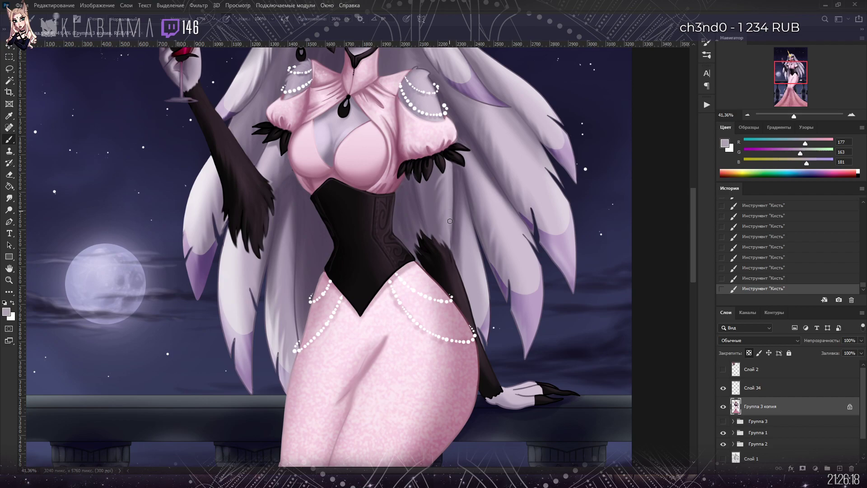
pyautogui.keyDown('alt'); pyautogui.click(454, 163); pyautogui.keyUp('alt')
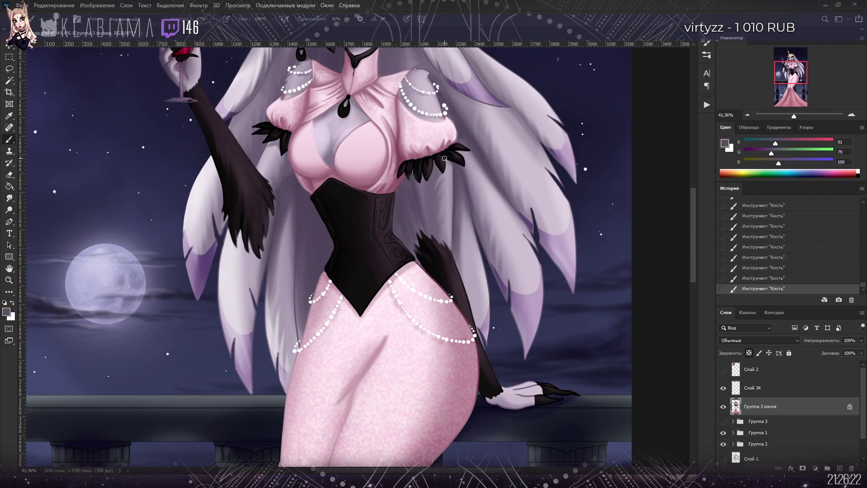
pyautogui.keyDown('alt'); pyautogui.click(459, 163); pyautogui.keyUp('alt')
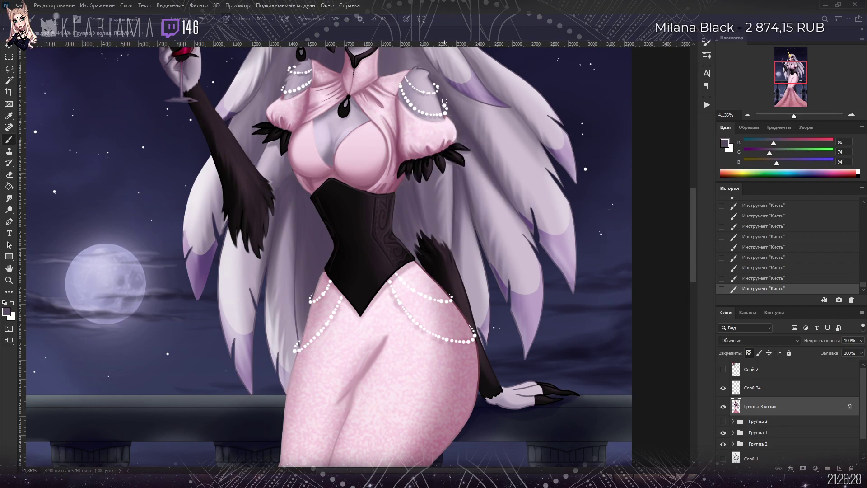
# Step: Sample pale lilac (205, 190, 208) and darker purple shades, and touch up the bare shoulder's fur edge around the pearl strands
pyautogui.keyDown('alt'); pyautogui.click(426, 74); pyautogui.keyUp('alt')
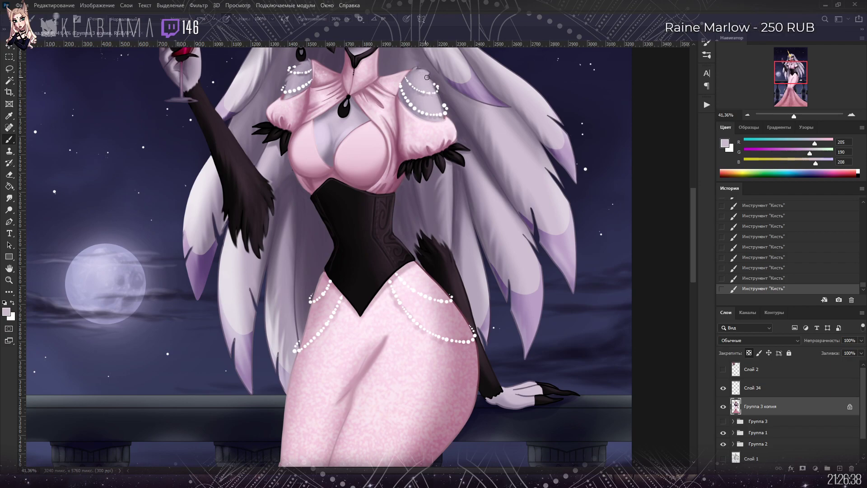
pyautogui.keyDown('alt'); pyautogui.click(436, 69); pyautogui.keyUp('alt')
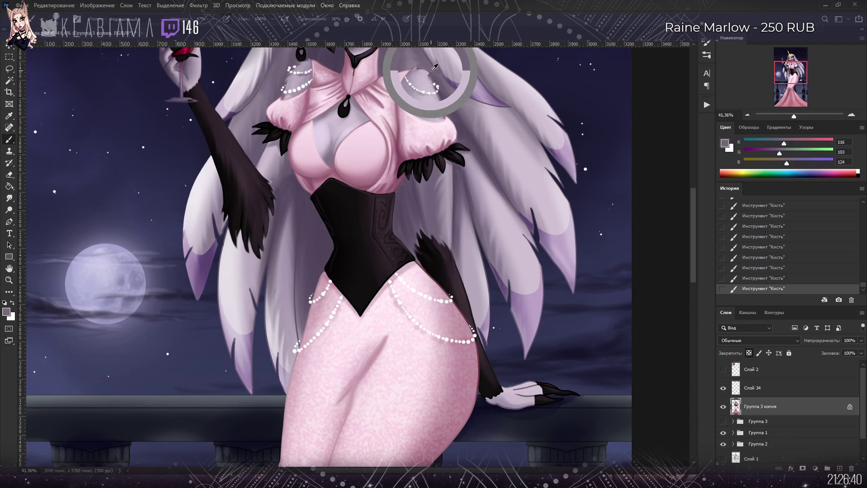
pyautogui.keyDown('alt'); pyautogui.click(443, 77); pyautogui.keyUp('alt')
pyautogui.moveTo(443, 78); pyautogui.dragTo(433, 76)
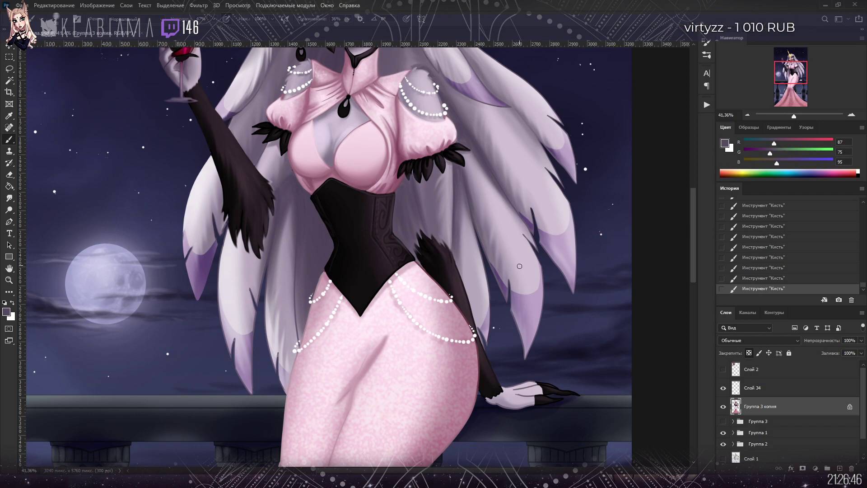
# Step: Sample purple (96, 73, 123) and pale lilac (217, 207, 219) from the hair and touch up the long locks near their tips
pyautogui.keyDown('alt'); pyautogui.click(508, 287); pyautogui.keyUp('alt')
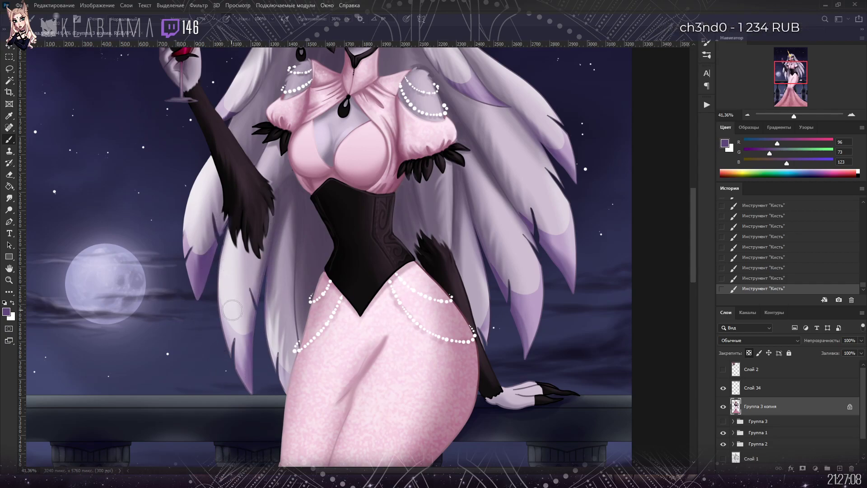
pyautogui.keyDown('alt'); pyautogui.click(270, 335); pyautogui.keyUp('alt')
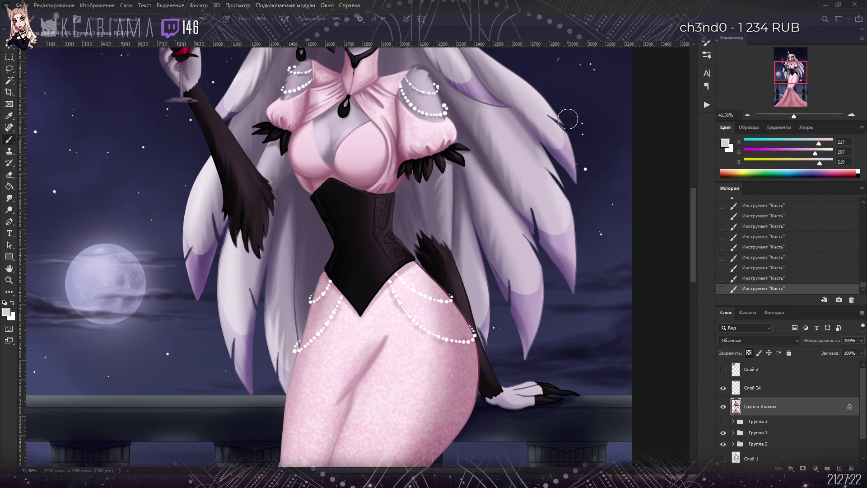
pyautogui.moveTo(791, 71); pyautogui.dragTo(789, 61)
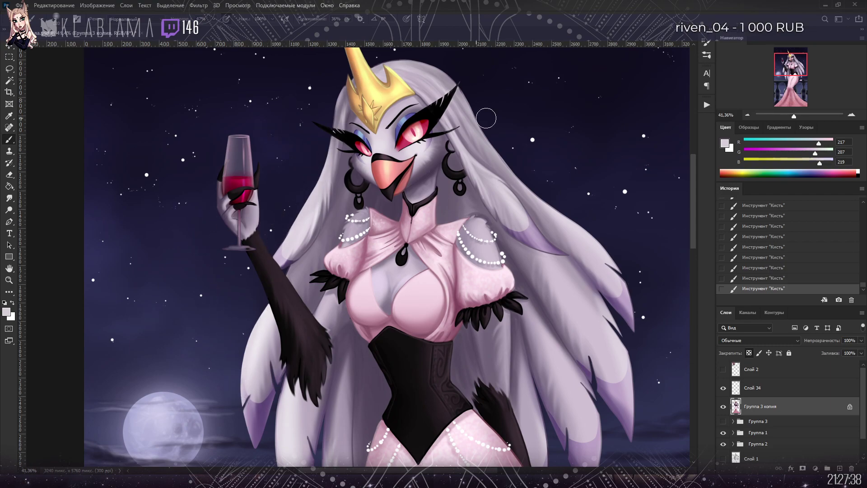
pyautogui.moveTo(794, 116); pyautogui.dragTo(787, 116)
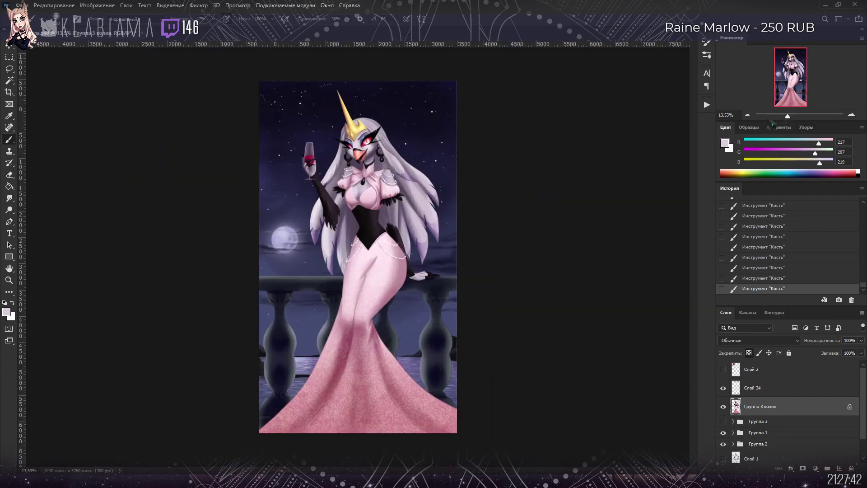
# Step: Sample muted purples (158, 144, 166) and (103, 88, 111), and shade the underside and finger lines of the hand resting on the railing
pyautogui.scroll(5, 453, 288)
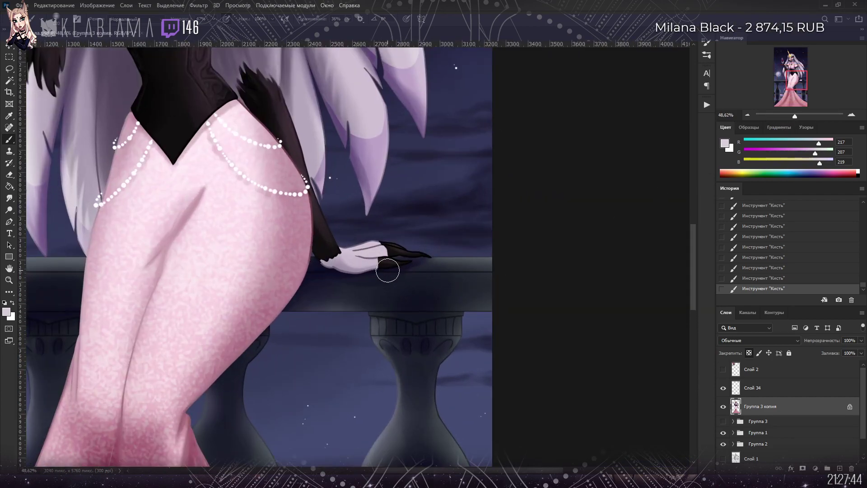
pyautogui.keyDown('alt'); pyautogui.click(342, 267); pyautogui.keyUp('alt')
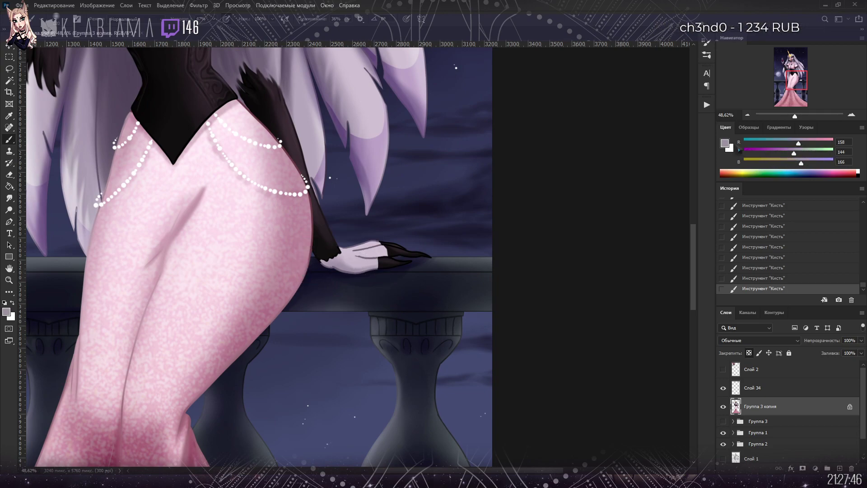
pyautogui.press('i')
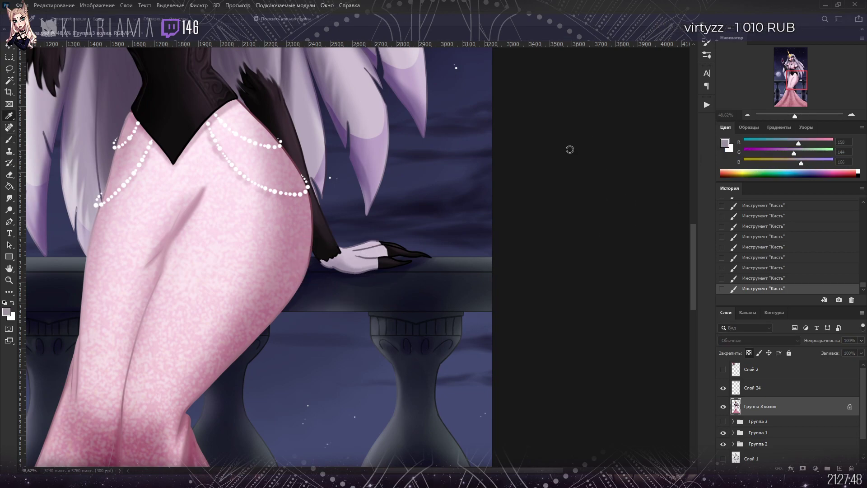
pyautogui.press('b')
pyautogui.keyDown('alt'); pyautogui.click(329, 260); pyautogui.keyUp('alt')
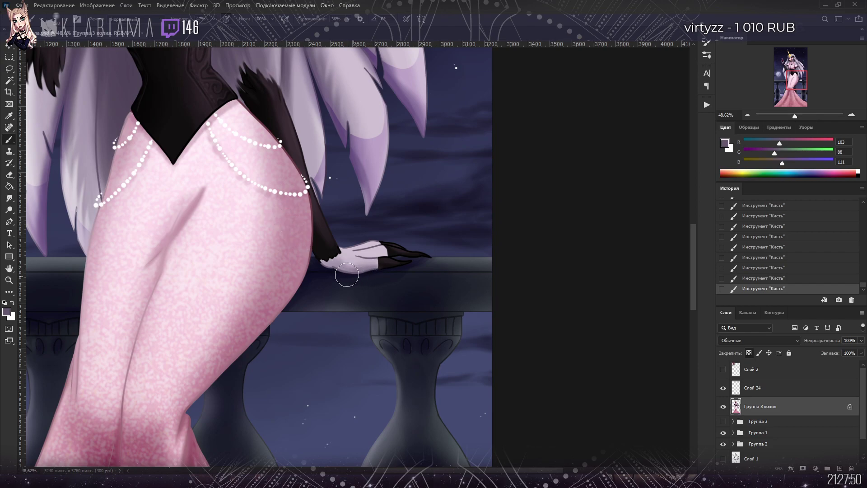
pyautogui.moveTo(364, 277); pyautogui.dragTo(325, 268)
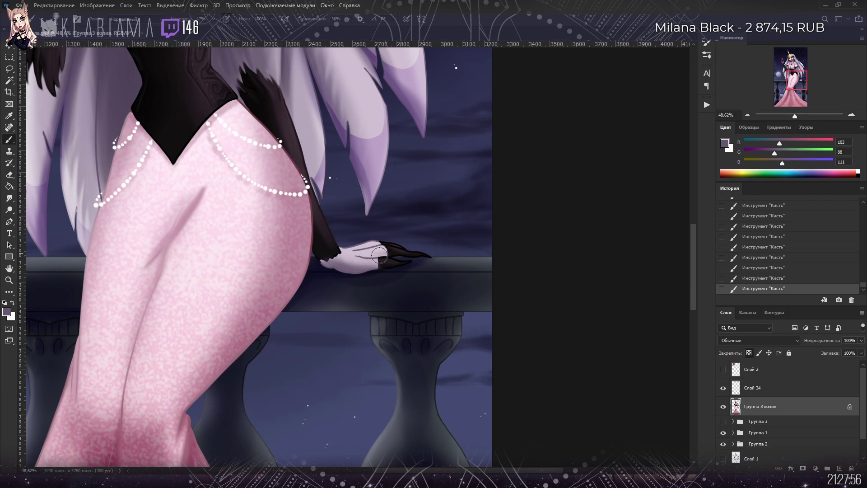
pyautogui.moveTo(353, 256)
pyautogui.mouseDown()
pyautogui.moveTo(388, 256)
pyautogui.moveTo(382, 245)
pyautogui.mouseUp()
# Step: Sample near-black (7, 7, 7) and darken the resting hand's claws and the fur edge at its wrist
pyautogui.press('i')
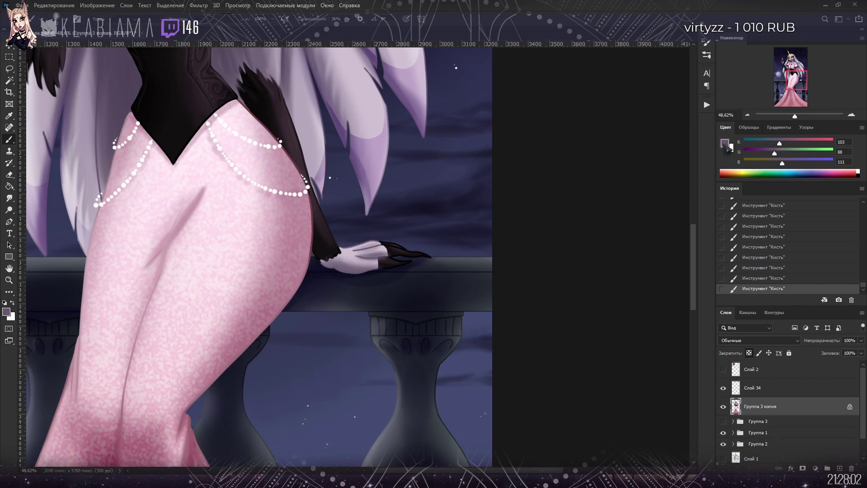
pyautogui.press('b')
pyautogui.keyDown('alt'); pyautogui.click(412, 267); pyautogui.keyUp('alt')
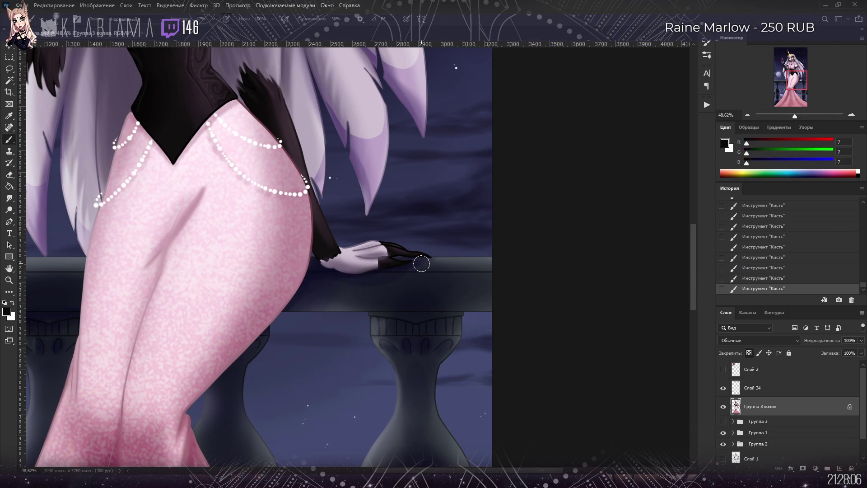
pyautogui.moveTo(330, 254); pyautogui.dragTo(322, 264)
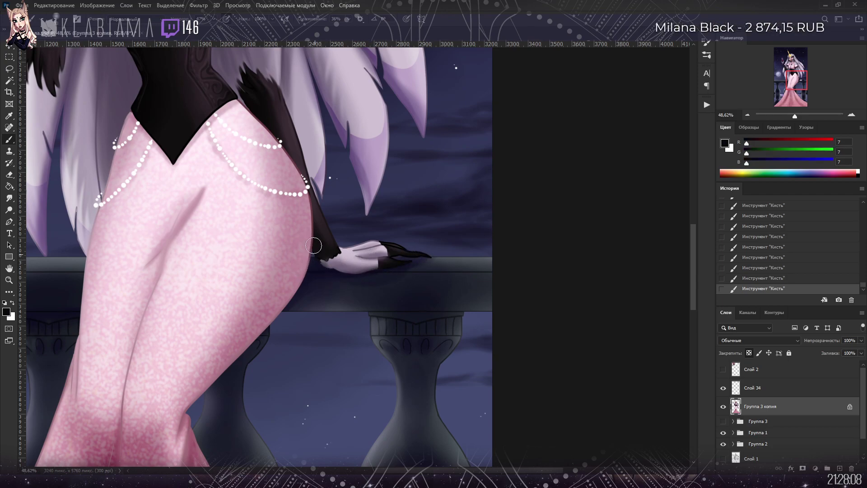
# Step: Pick blue-grey (90, 100, 116), select the pearl layer Слой 34 and lock its transparent pixels
pyautogui.moveTo(795, 117); pyautogui.dragTo(789, 117)
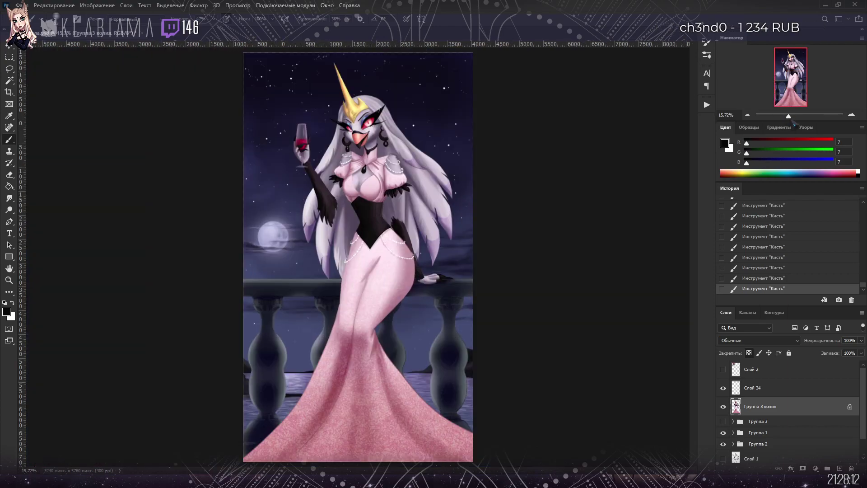
pyautogui.moveTo(789, 116); pyautogui.dragTo(785, 87)
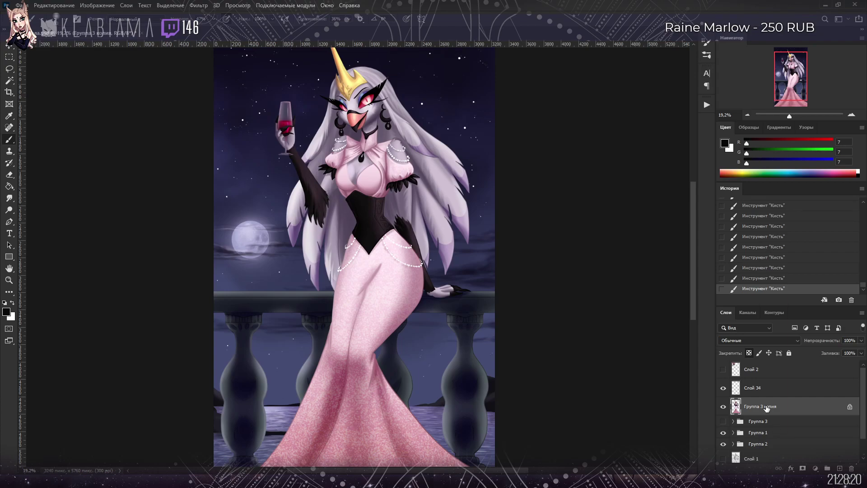
pyautogui.click(723, 387)
pyautogui.click(724, 388)
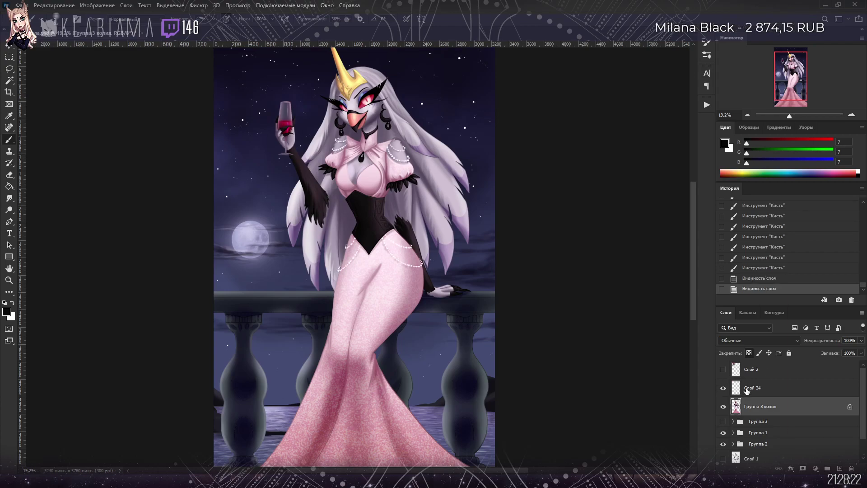
pyautogui.press('alt')
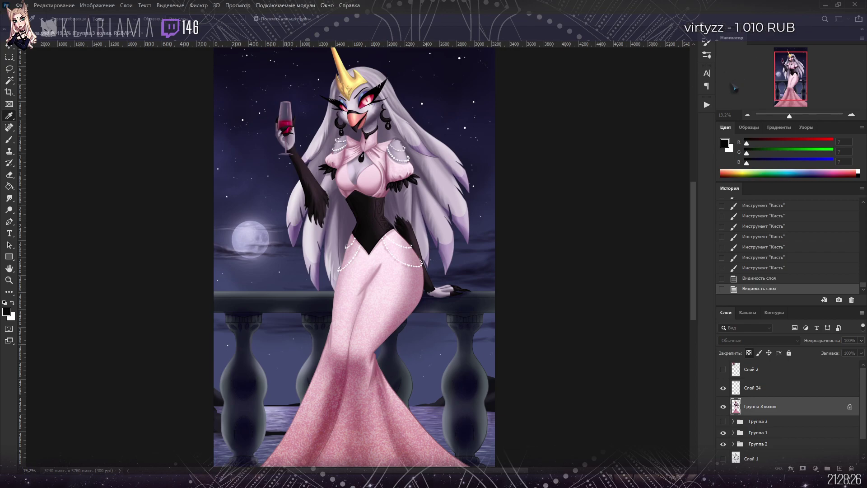
pyautogui.moveTo(733, 83); pyautogui.dragTo(728, 83)
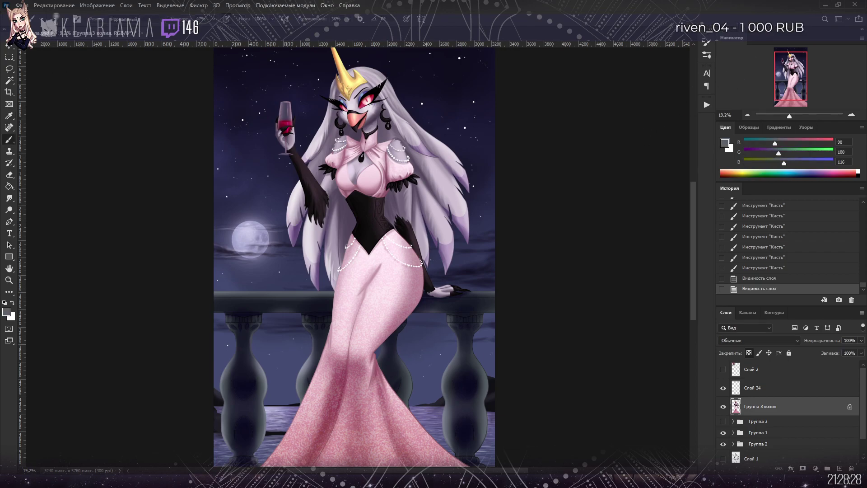
pyautogui.moveTo(341, 137); pyautogui.dragTo(345, 159)
pyautogui.click(753, 387)
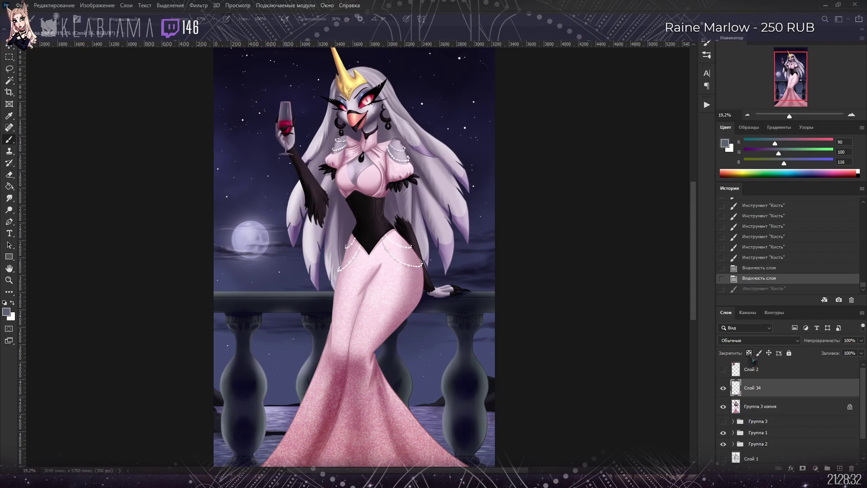
pyautogui.click(749, 353)
# Step: Brush blue-grey shading over the pearl strands on both shoulders and around the hips
pyautogui.moveTo(346, 137)
pyautogui.mouseDown()
pyautogui.moveTo(340, 145)
pyautogui.moveTo(345, 135)
pyautogui.mouseUp()
pyautogui.moveTo(391, 163)
pyautogui.mouseDown()
pyautogui.moveTo(394, 146)
pyautogui.moveTo(401, 156)
pyautogui.mouseUp()
pyautogui.moveTo(384, 243); pyautogui.dragTo(388, 250)
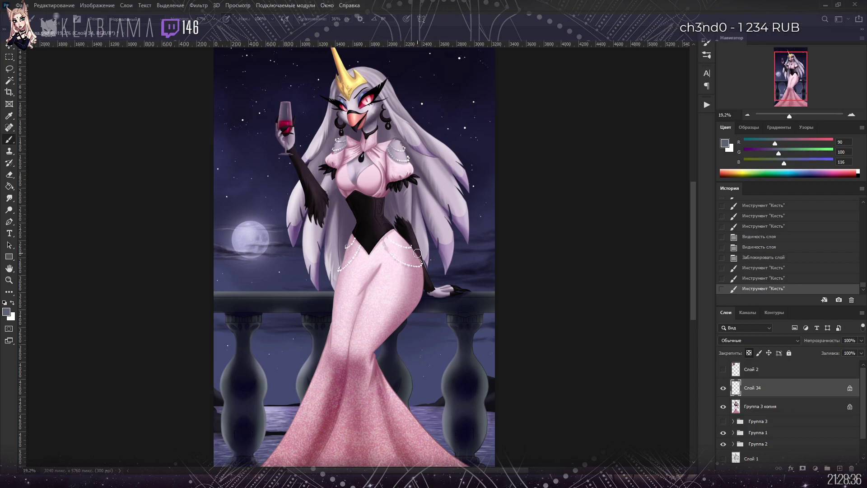
pyautogui.moveTo(426, 297); pyautogui.dragTo(427, 298)
pyautogui.moveTo(359, 236); pyautogui.dragTo(327, 300)
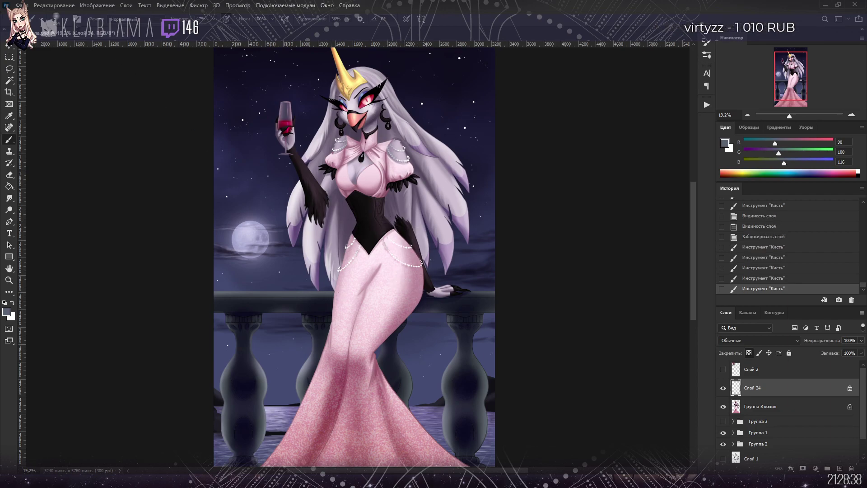
pyautogui.click(99, 49)
pyautogui.moveTo(362, 226); pyautogui.dragTo(321, 326)
pyautogui.moveTo(391, 226); pyautogui.dragTo(435, 289)
pyautogui.moveTo(405, 174); pyautogui.dragTo(410, 159)
pyautogui.moveTo(393, 126); pyautogui.dragTo(410, 167)
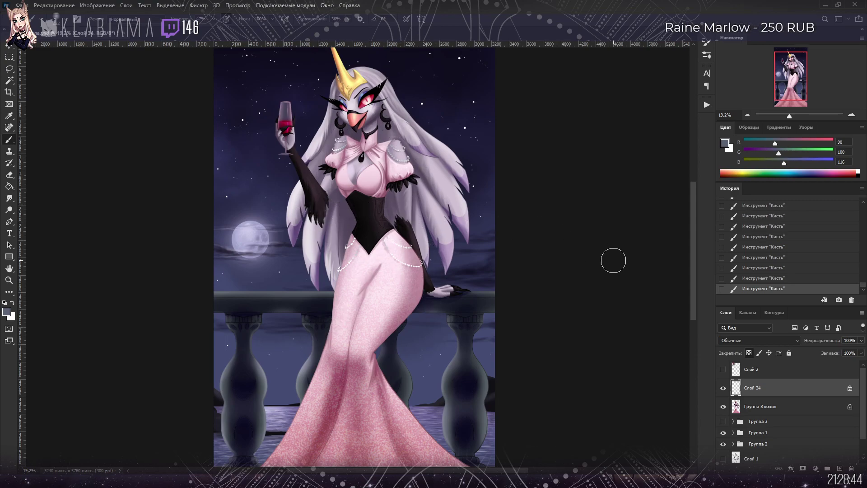
# Step: Create a new layer above the pearl layer and set the paint colour to white (255, 255, 255)
pyautogui.click(840, 469)
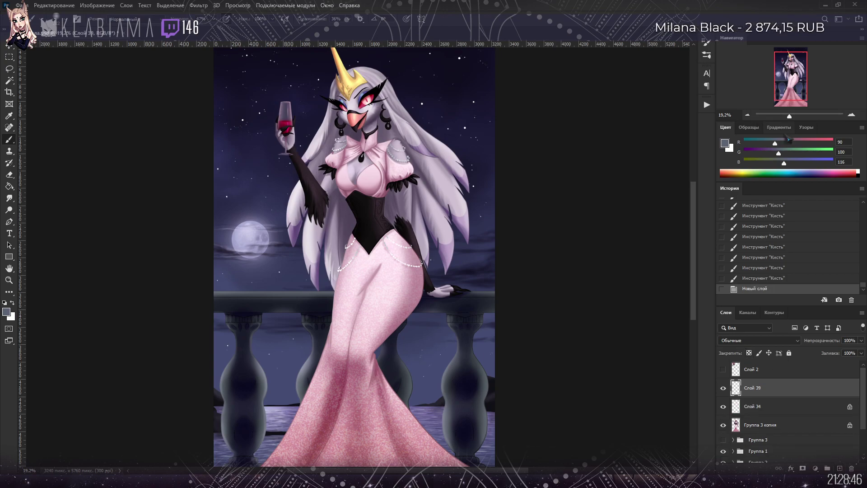
pyautogui.click(859, 171)
pyautogui.click(798, 115)
pyautogui.moveTo(790, 71); pyautogui.dragTo(787, 55)
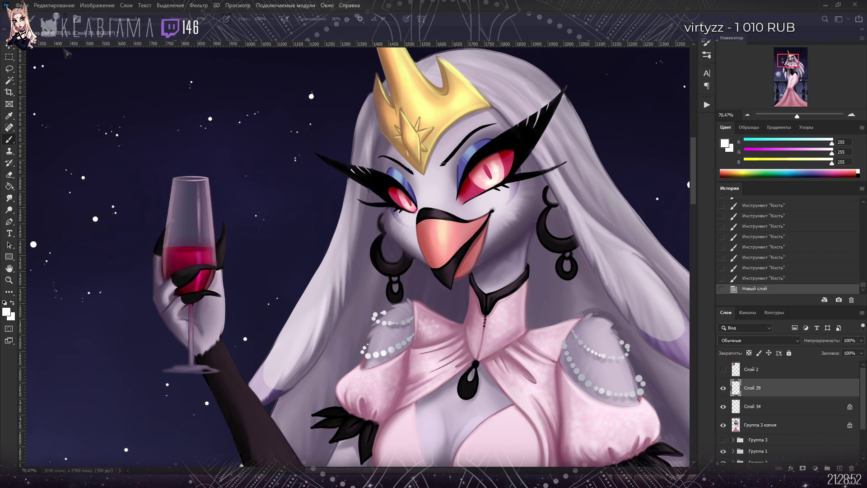
# Step: Paint small white highlights in the red irises of both eyes
pyautogui.moveTo(503, 159); pyautogui.dragTo(497, 164)
pyautogui.click(483, 185)
pyautogui.click(486, 184)
pyautogui.click(488, 183)
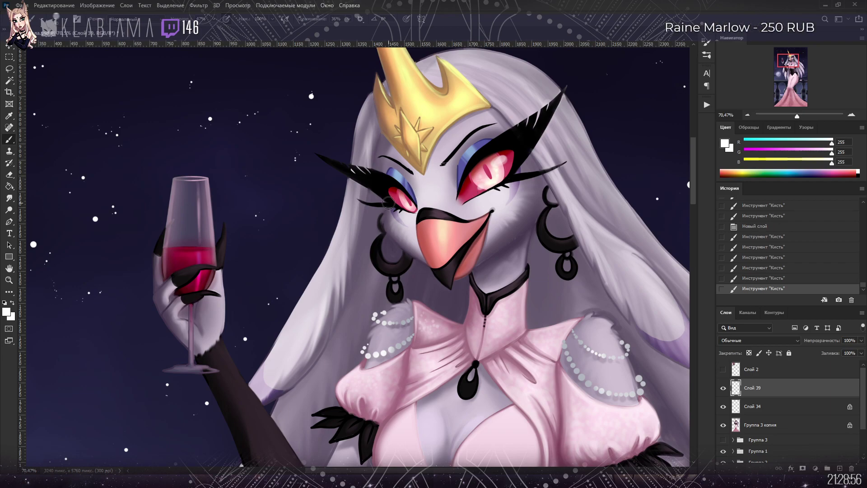
pyautogui.click(404, 205)
pyautogui.click(403, 203)
pyautogui.click(401, 202)
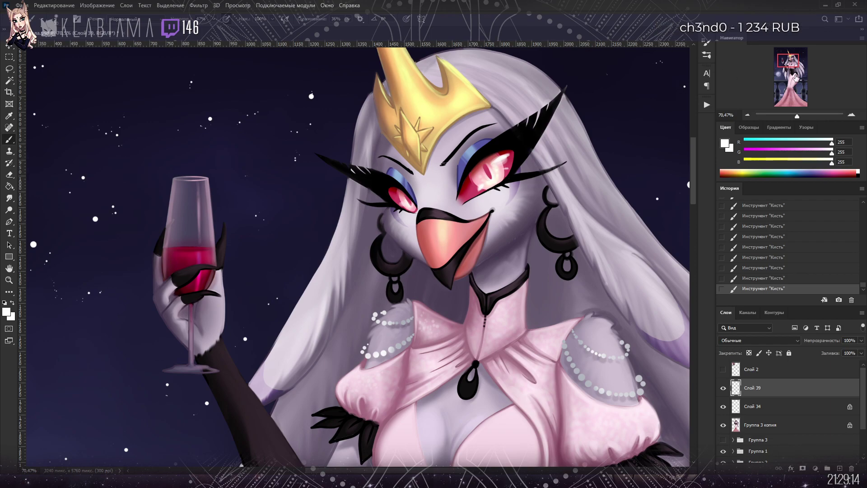
# Step: Paint fine white highlights on both crescent earrings and the black collar, and save the document
pyautogui.moveTo(798, 116); pyautogui.dragTo(803, 122)
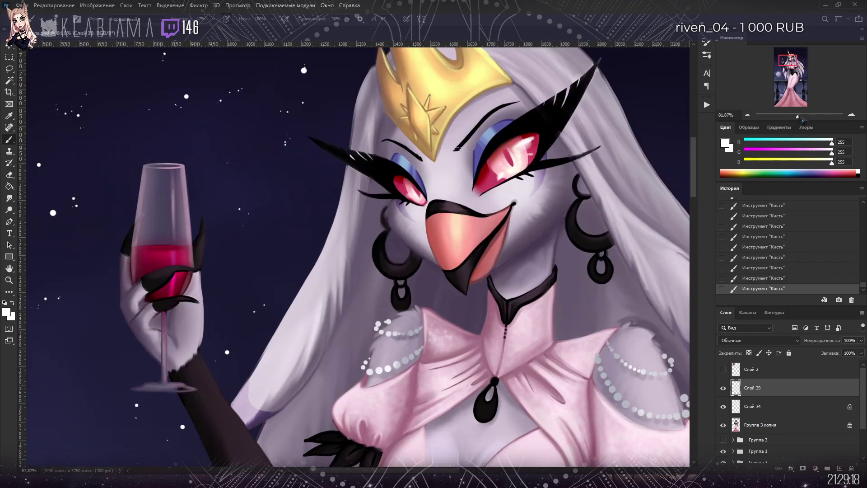
pyautogui.moveTo(788, 73); pyautogui.dragTo(790, 72)
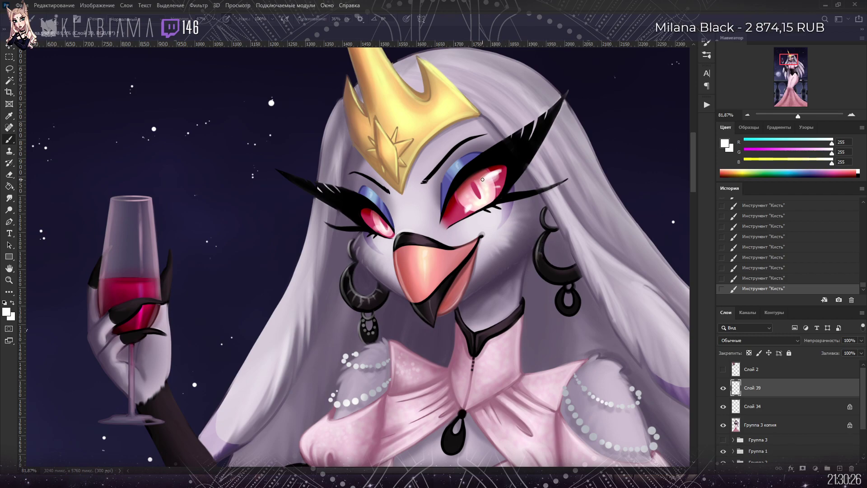
pyautogui.hotkey('ctrl', 's')
pyautogui.moveTo(548, 262)
pyautogui.mouseDown()
pyautogui.moveTo(541, 285)
pyautogui.moveTo(557, 269)
pyautogui.moveTo(555, 287)
pyautogui.moveTo(567, 271)
pyautogui.moveTo(570, 286)
pyautogui.moveTo(576, 267)
pyautogui.moveTo(579, 274)
pyautogui.moveTo(561, 272)
pyautogui.moveTo(543, 251)
pyautogui.moveTo(537, 258)
pyautogui.moveTo(539, 242)
pyautogui.moveTo(541, 274)
pyautogui.moveTo(537, 253)
pyautogui.moveTo(551, 284)
pyautogui.moveTo(563, 277)
pyautogui.moveTo(574, 293)
pyautogui.mouseUp()
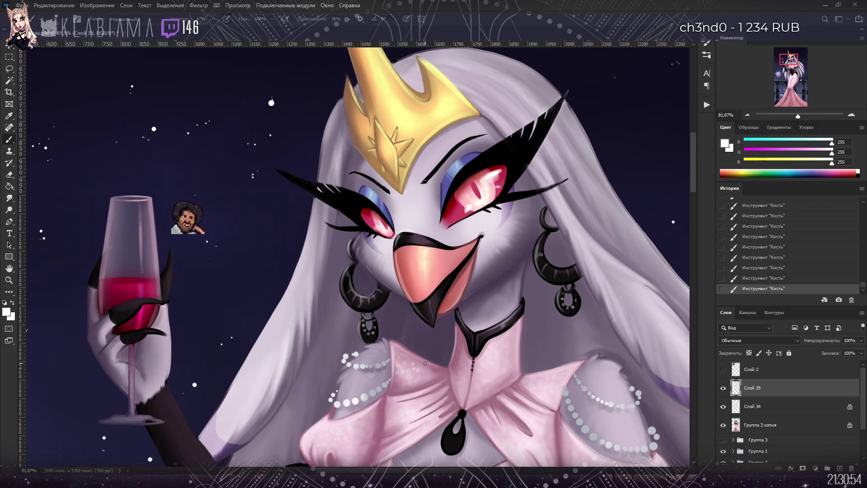
pyautogui.hotkey('ctrl', 's')
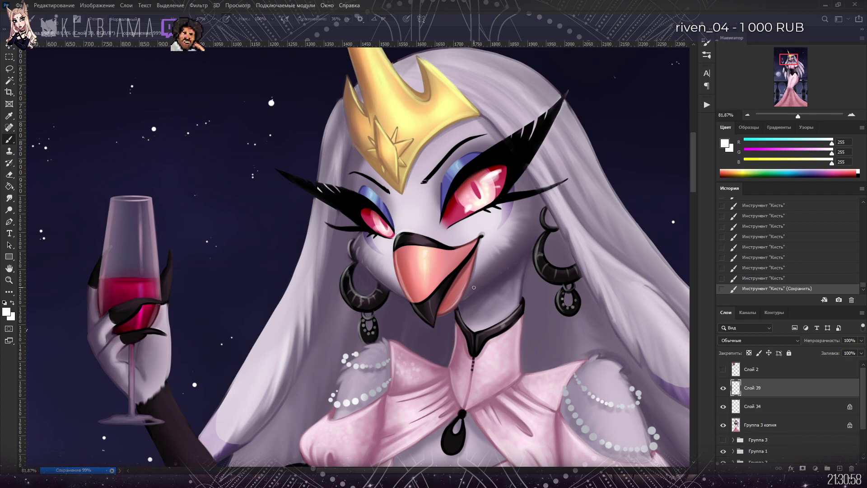
# Step: Dot small white sparkles over the blue eyeshadow above both eyes
pyautogui.click(461, 164)
pyautogui.click(461, 166)
pyautogui.click(459, 168)
pyautogui.click(456, 166)
pyautogui.click(454, 170)
pyautogui.click(457, 164)
pyautogui.click(457, 169)
pyautogui.click(368, 193)
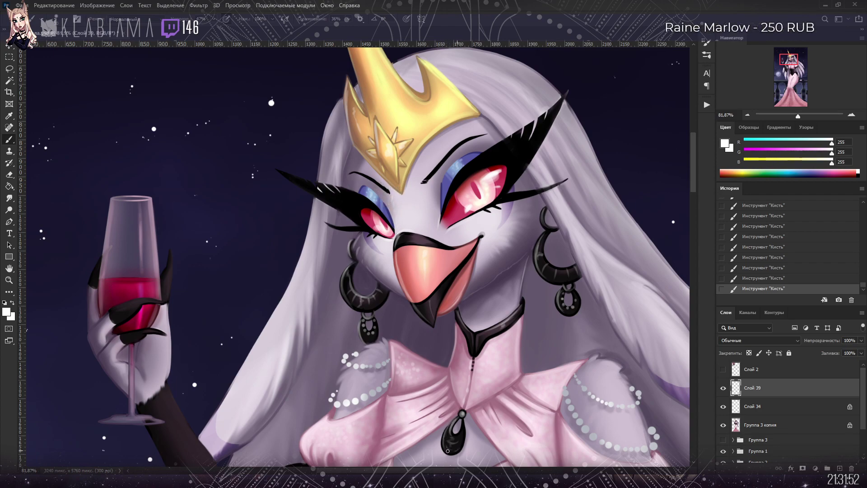
pyautogui.moveTo(798, 116); pyautogui.dragTo(788, 75)
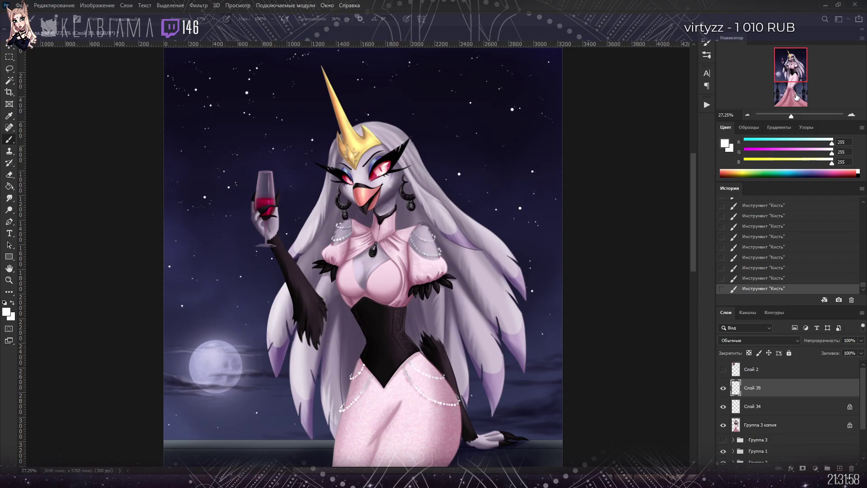
pyautogui.moveTo(791, 116); pyautogui.dragTo(799, 116)
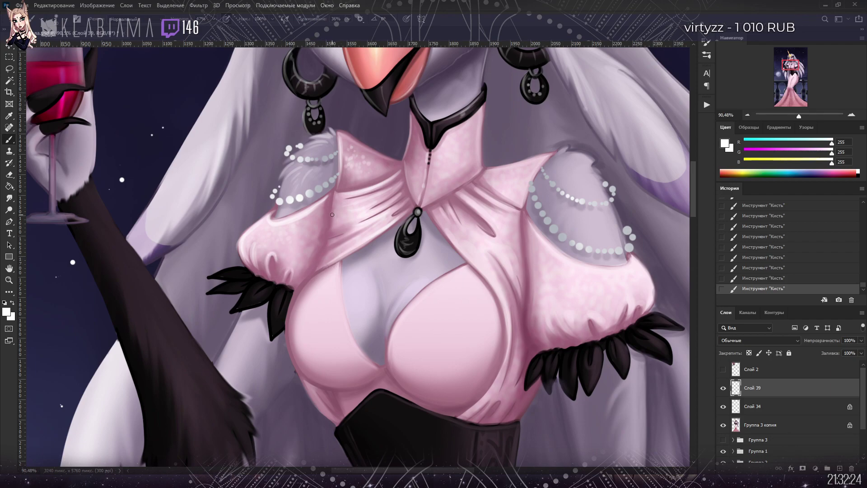
# Step: Paint fine white highlights along the folds and curves of the pink bodice, and save the document
pyautogui.moveTo(328, 245); pyautogui.dragTo(321, 266)
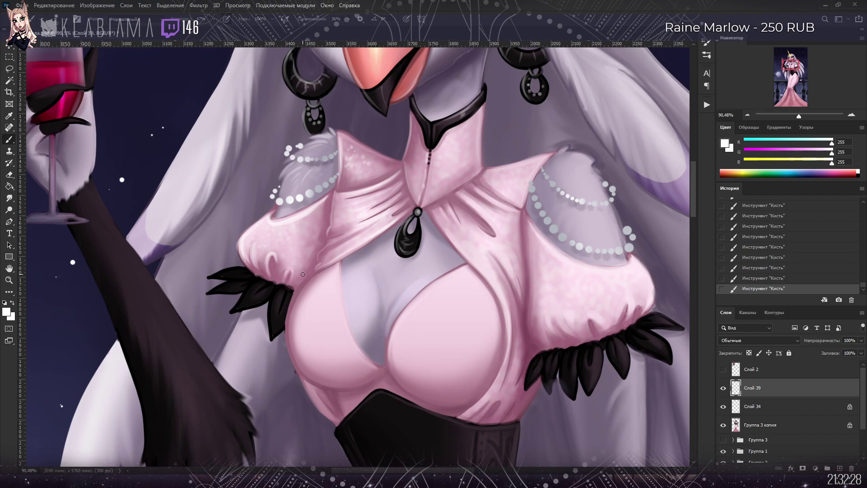
pyautogui.hotkey('ctrl', 's')
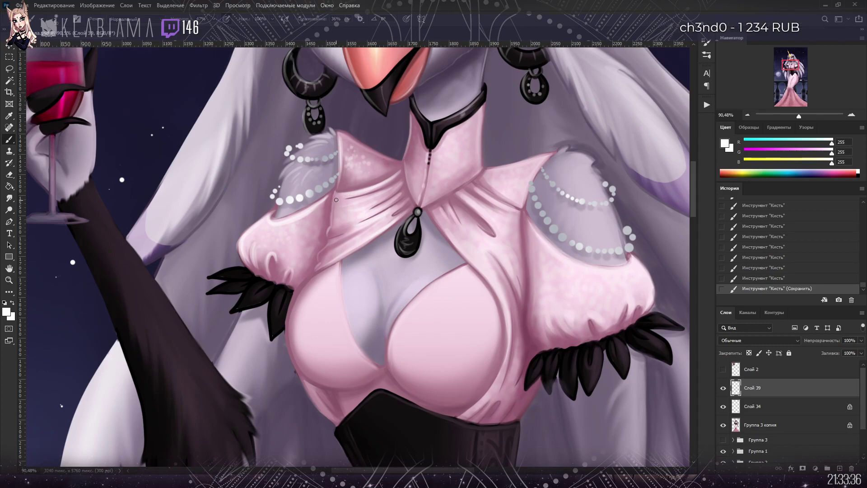
pyautogui.moveTo(401, 173)
pyautogui.mouseDown()
pyautogui.moveTo(346, 193)
pyautogui.moveTo(365, 188)
pyautogui.moveTo(400, 208)
pyautogui.moveTo(398, 187)
pyautogui.moveTo(349, 223)
pyautogui.moveTo(385, 204)
pyautogui.moveTo(348, 221)
pyautogui.moveTo(389, 180)
pyautogui.mouseUp()
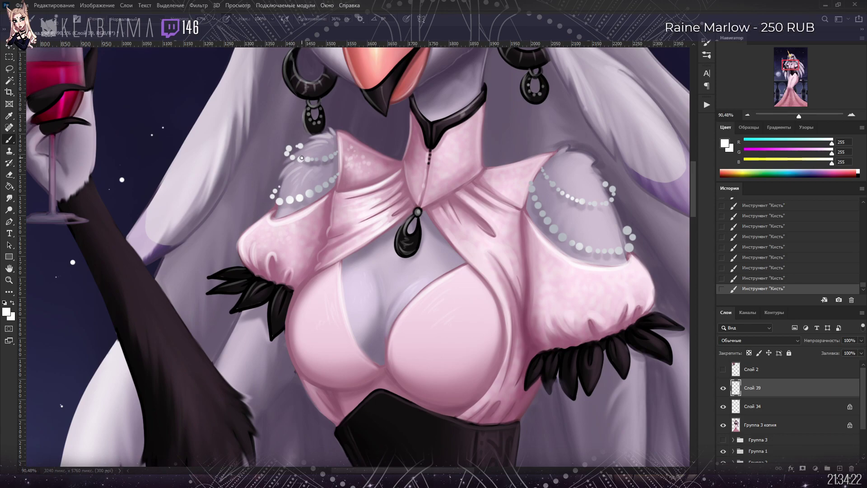
# Step: Paint fine white highlights on the shoulder feathers and dot white highlights on the shoulder pearls
pyautogui.click(290, 147)
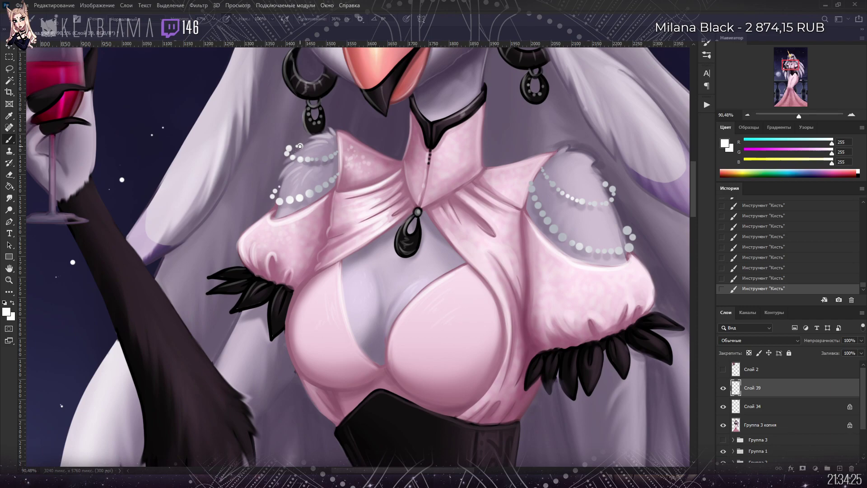
pyautogui.click(319, 189)
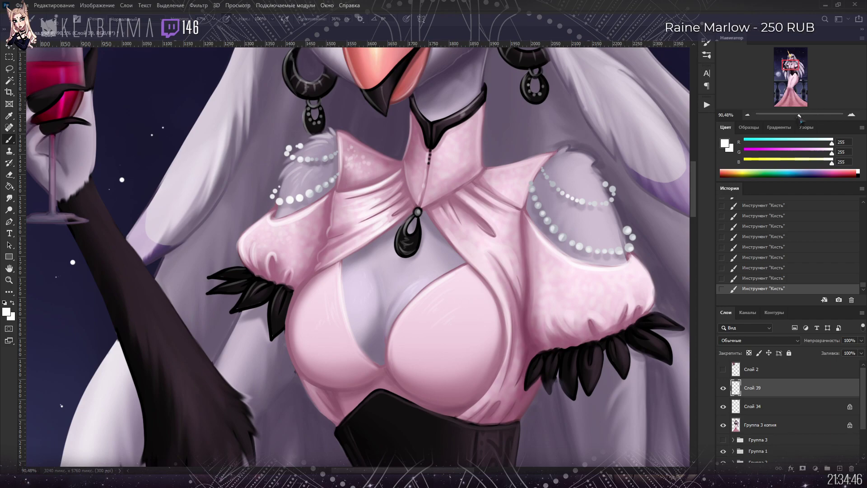
# Step: Paint thin white highlights on the raised black arm and the clawed hand holding the wine glass
pyautogui.moveTo(800, 116); pyautogui.dragTo(798, 116)
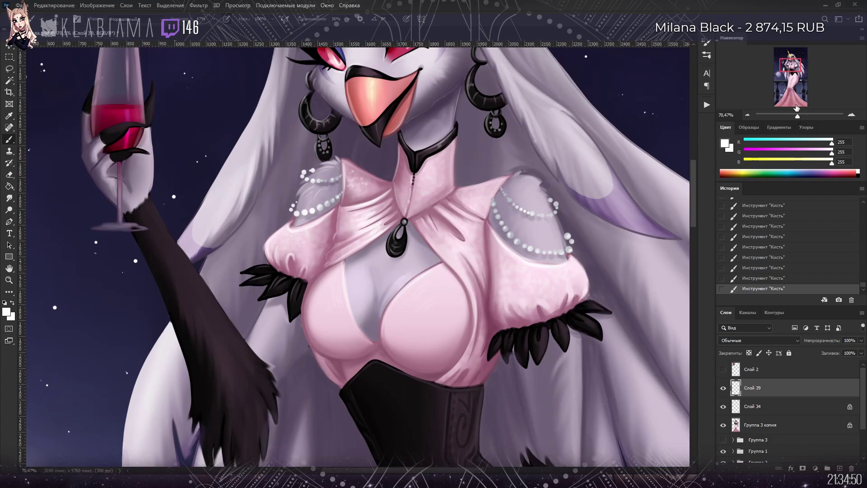
pyautogui.moveTo(791, 65); pyautogui.dragTo(773, 66)
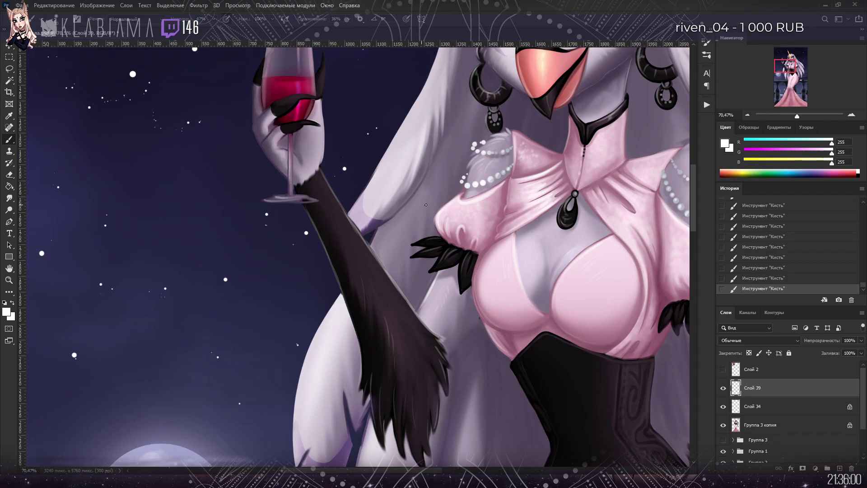
pyautogui.click(747, 279)
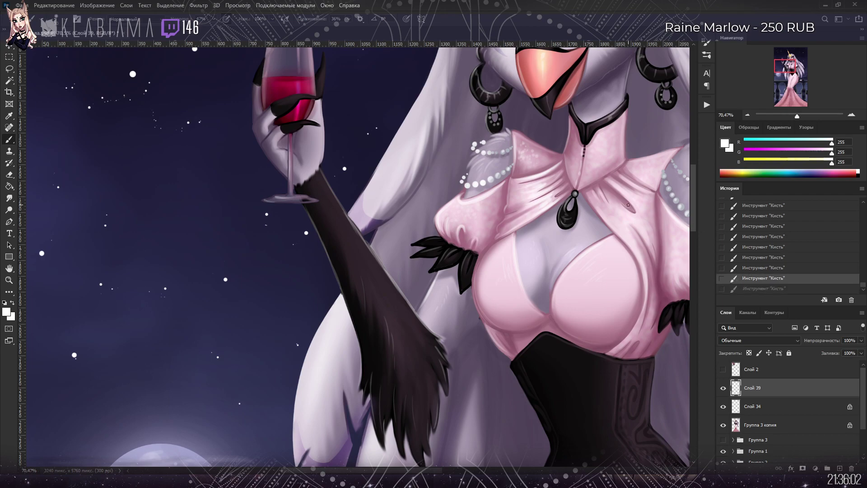
pyautogui.hotkey('ctrl', 'shift', 'z')
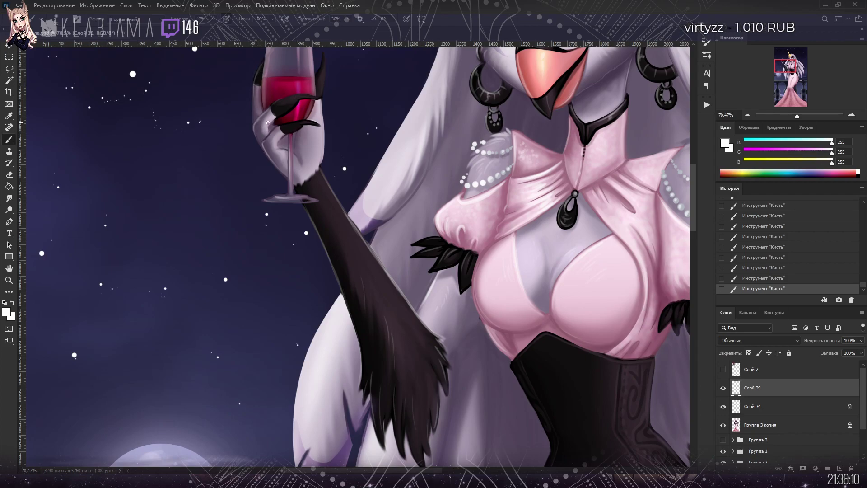
pyautogui.moveTo(784, 70); pyautogui.dragTo(781, 66)
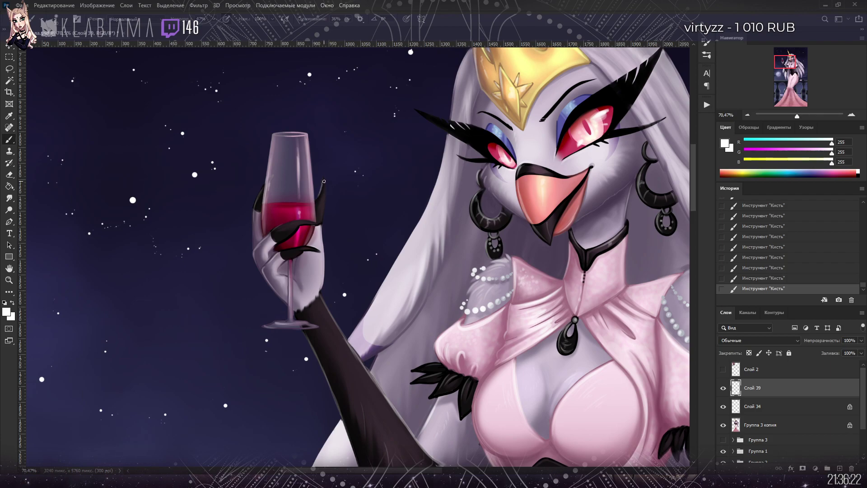
pyautogui.moveTo(322, 246)
pyautogui.mouseDown()
pyautogui.moveTo(317, 296)
pyautogui.moveTo(325, 264)
pyautogui.moveTo(322, 289)
pyautogui.mouseUp()
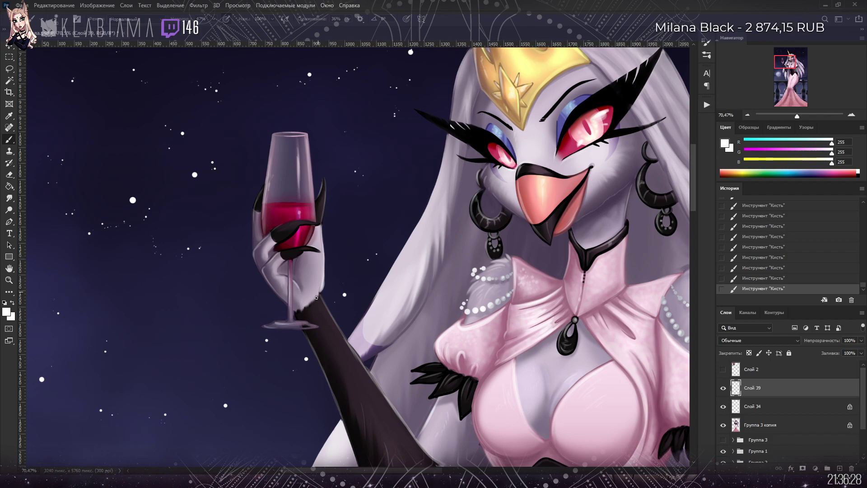
# Step: Paint thin white highlights on the puff sleeve, the bodice cups and the edges of the black corset
pyautogui.moveTo(797, 117); pyautogui.dragTo(795, 117)
pyautogui.moveTo(784, 80); pyautogui.dragTo(782, 72)
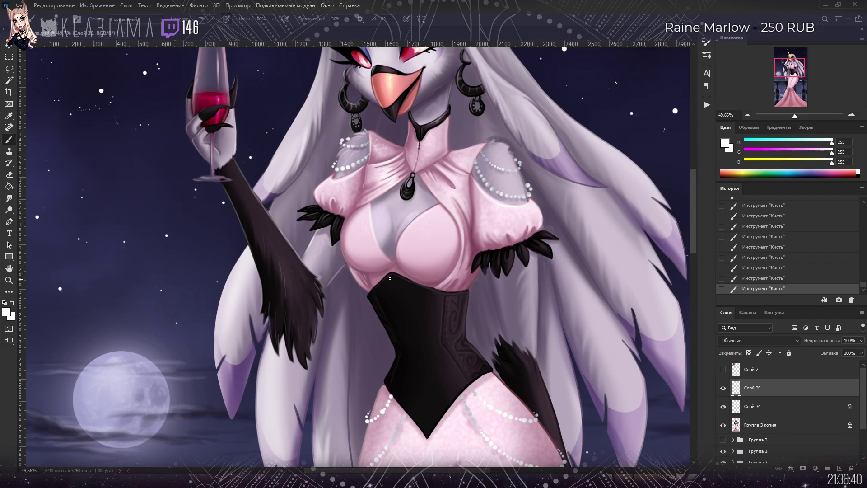
pyautogui.scroll(1, 391, 281)
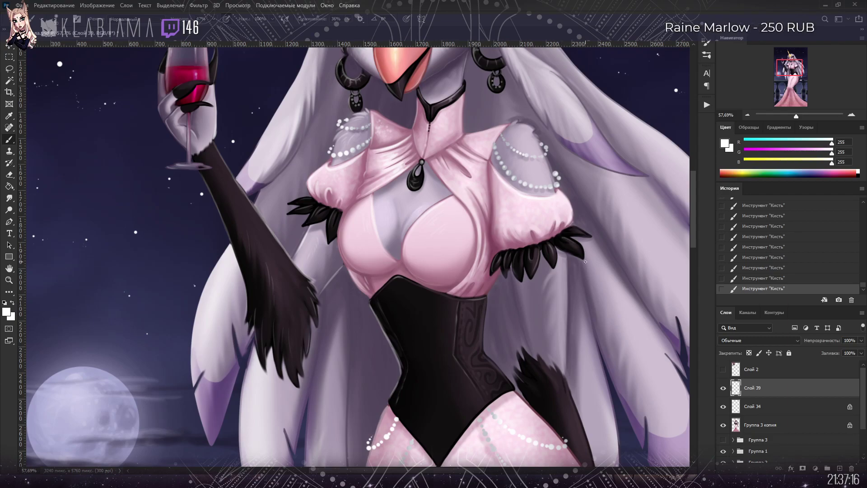
pyautogui.moveTo(572, 199)
pyautogui.mouseDown()
pyautogui.moveTo(567, 219)
pyautogui.moveTo(574, 209)
pyautogui.mouseUp()
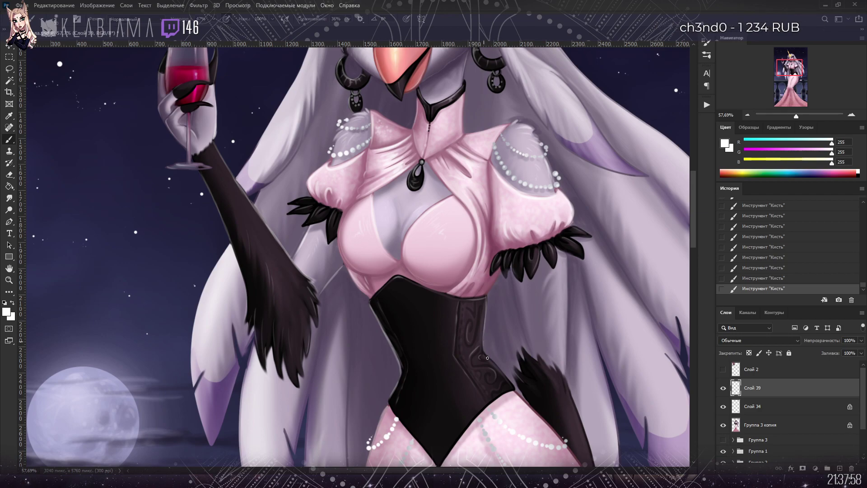
# Step: Try to draw a straight white line along the golden horn's edge with the Line tool, and undo it
pyautogui.moveTo(778, 69); pyautogui.dragTo(781, 63)
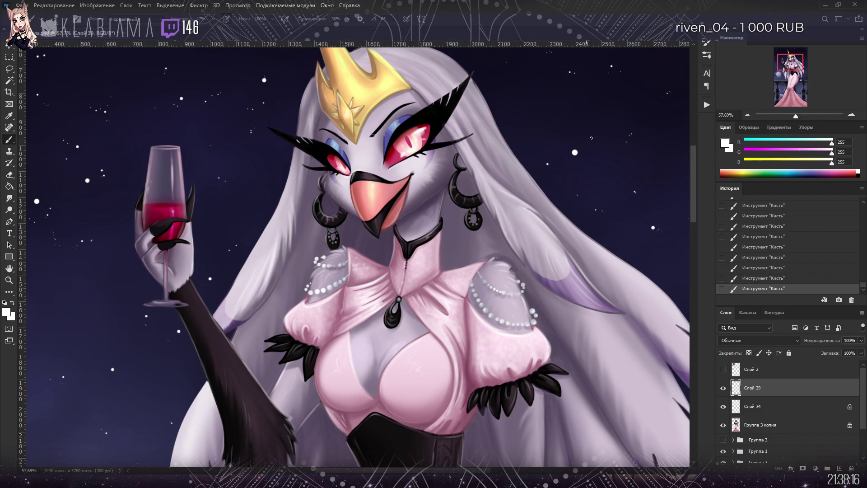
pyautogui.scroll(5, 333, 300)
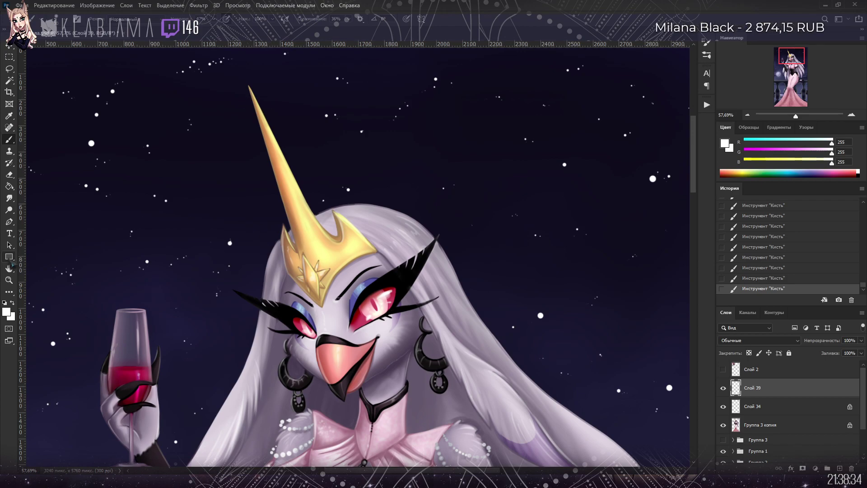
pyautogui.click(10, 258)
pyautogui.hotkey('shift', 'u')
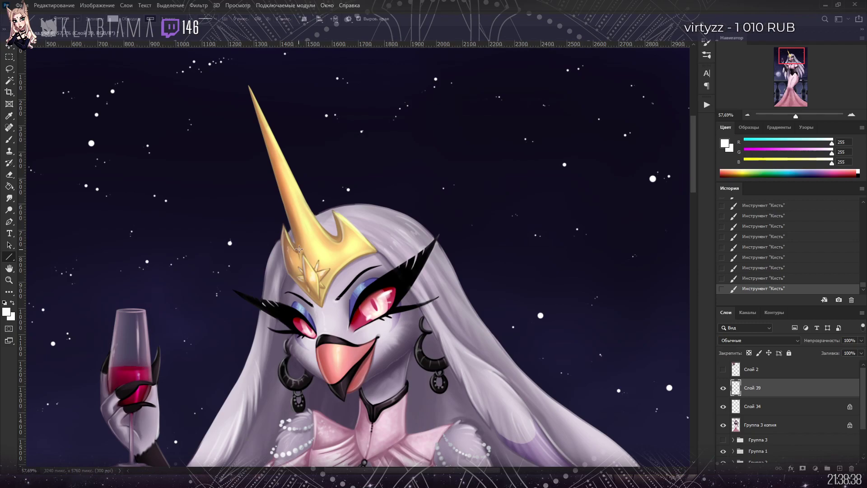
pyautogui.moveTo(294, 245); pyautogui.dragTo(248, 86)
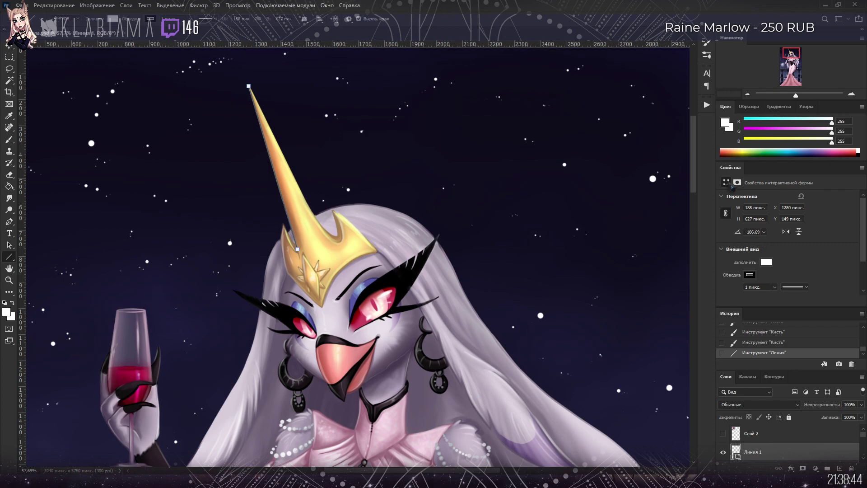
pyautogui.moveTo(731, 168); pyautogui.dragTo(710, 125)
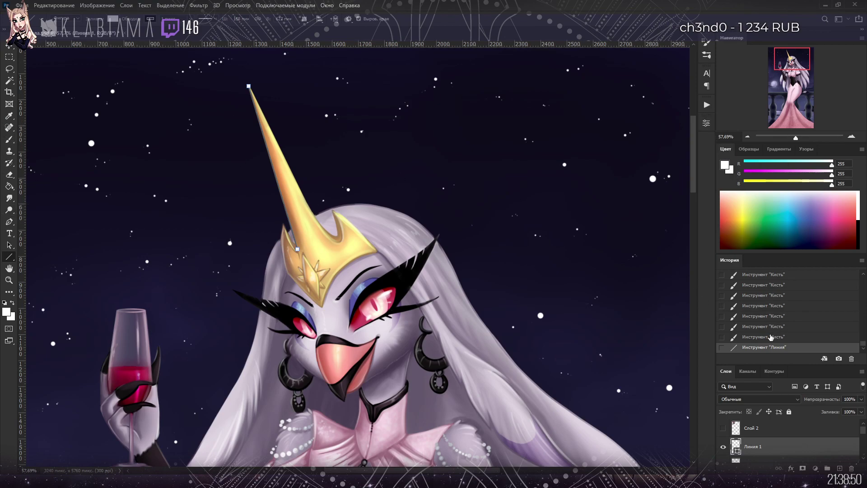
pyautogui.click(771, 337)
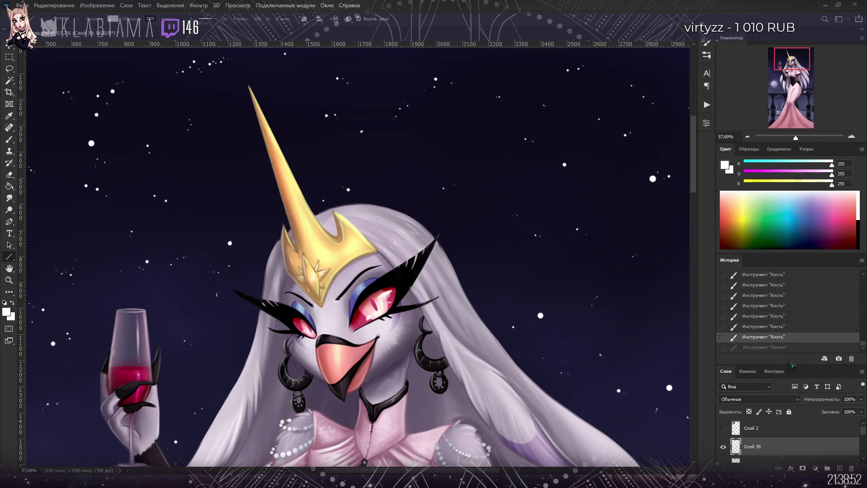
# Step: Try another Line tool mode by drawing a diagonal line across the horn, and undo it
pyautogui.moveTo(792, 365); pyautogui.dragTo(800, 282)
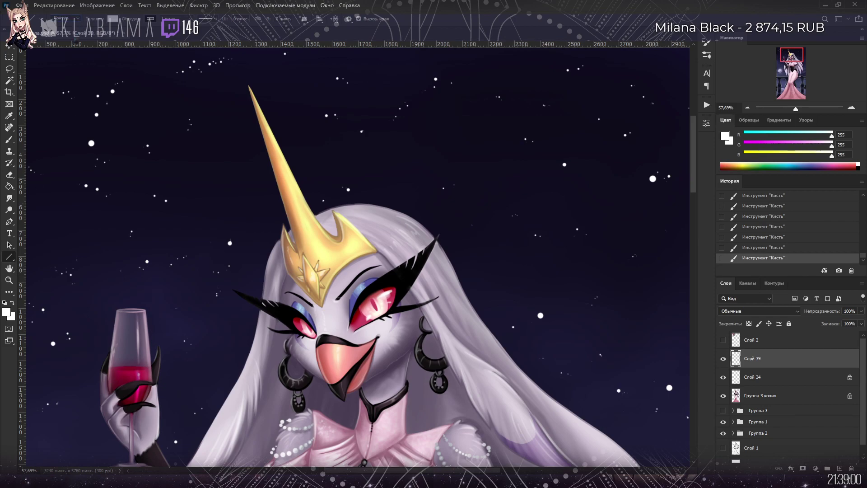
pyautogui.click(70, 34)
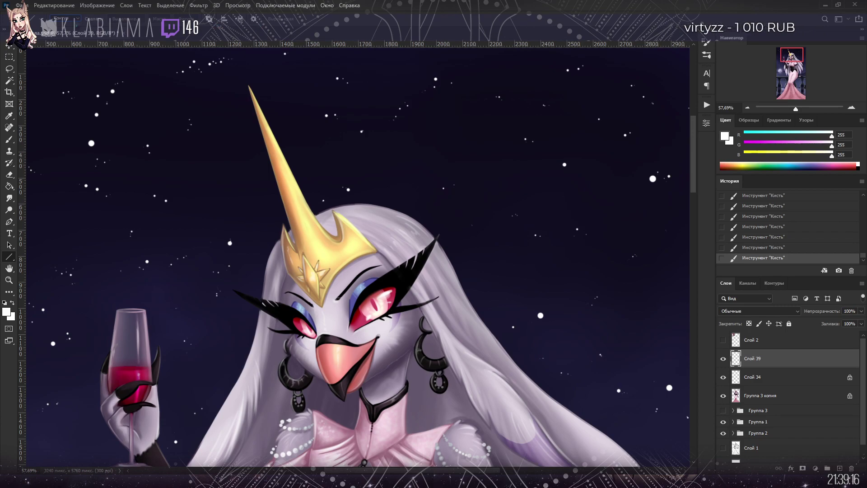
pyautogui.moveTo(348, 122); pyautogui.dragTo(183, 264)
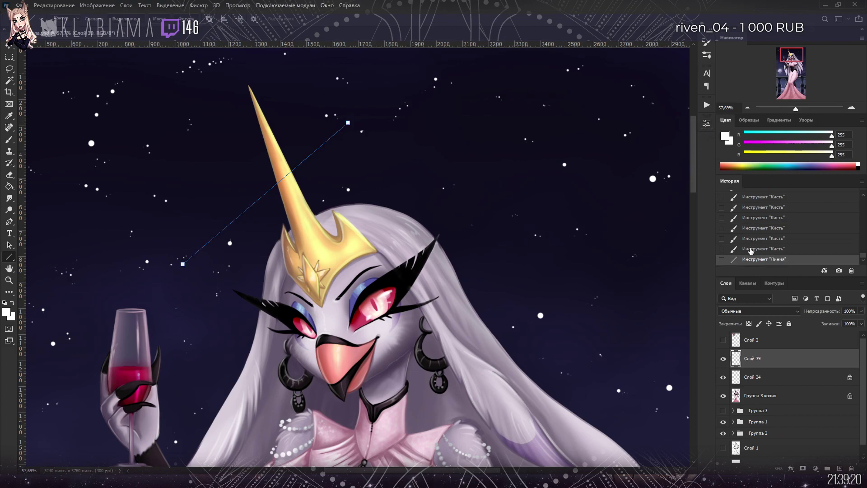
pyautogui.click(751, 248)
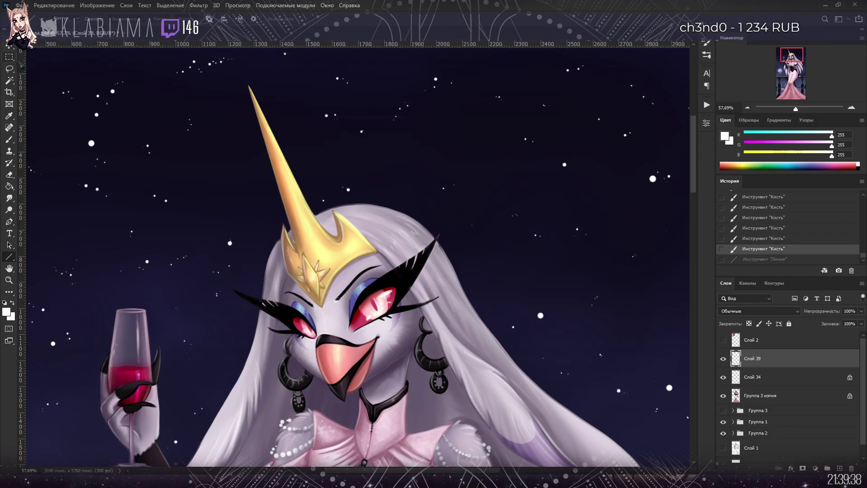
pyautogui.click(9, 92)
pyautogui.click(9, 69)
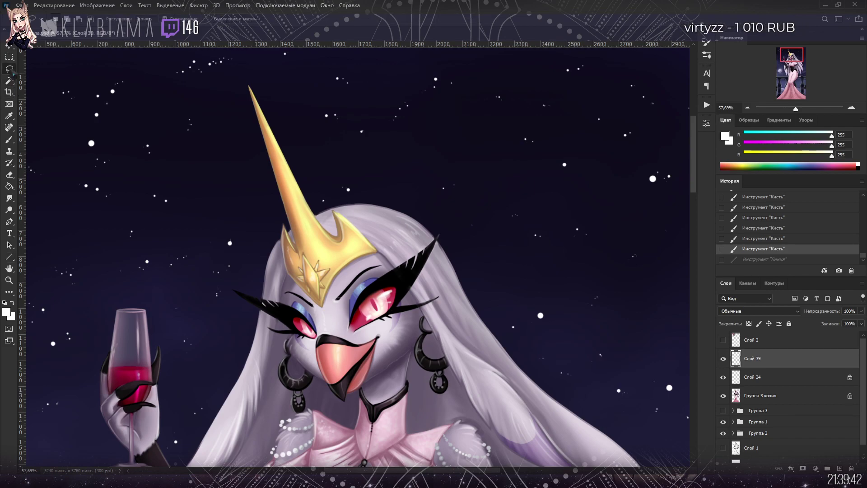
pyautogui.click(9, 256)
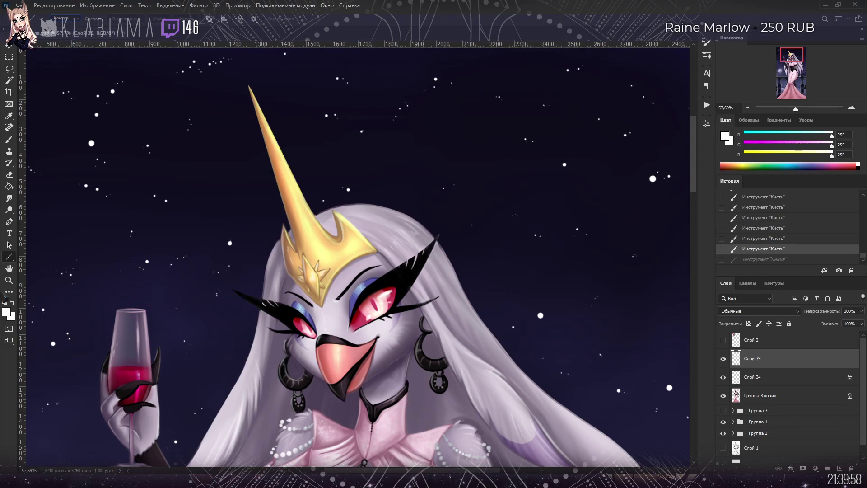
pyautogui.click(47, 261)
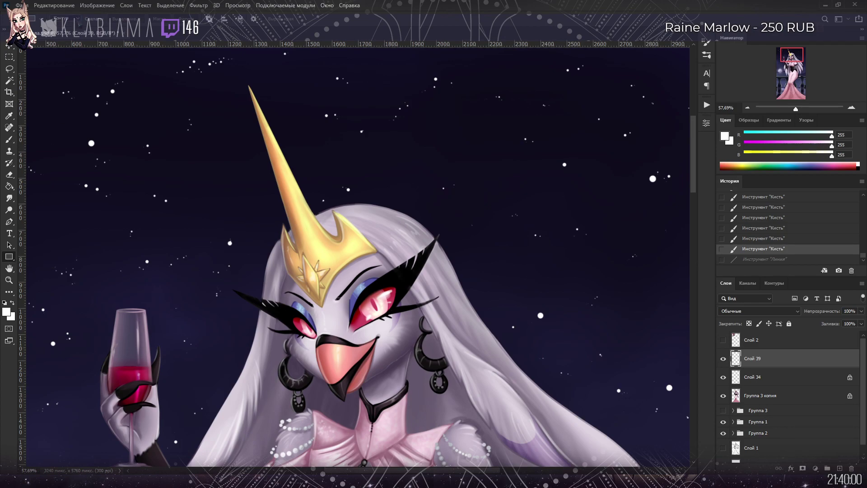
pyautogui.click(77, 19)
pyautogui.click(74, 46)
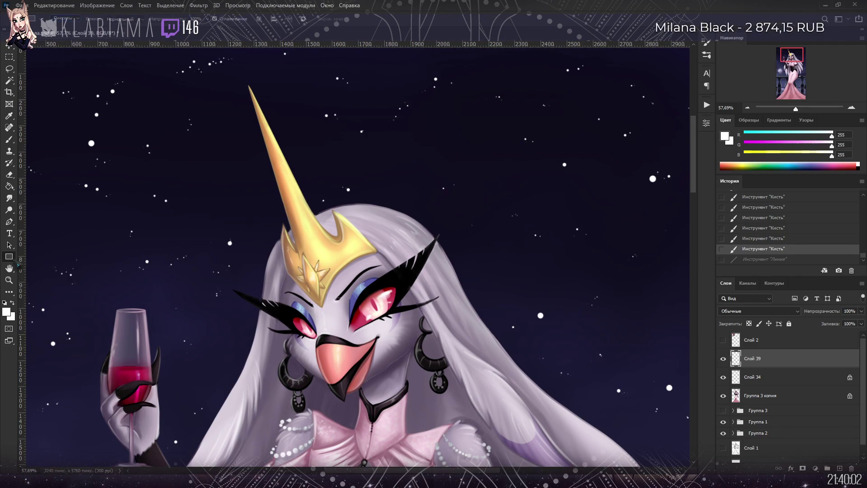
pyautogui.click(41, 298)
pyautogui.hotkey('ctrl', 'shift', 'z')
pyautogui.click(76, 18)
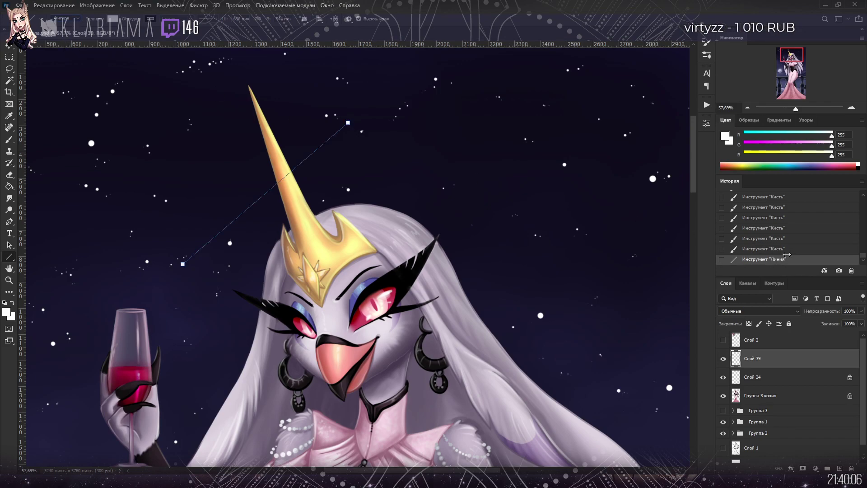
pyautogui.click(769, 253)
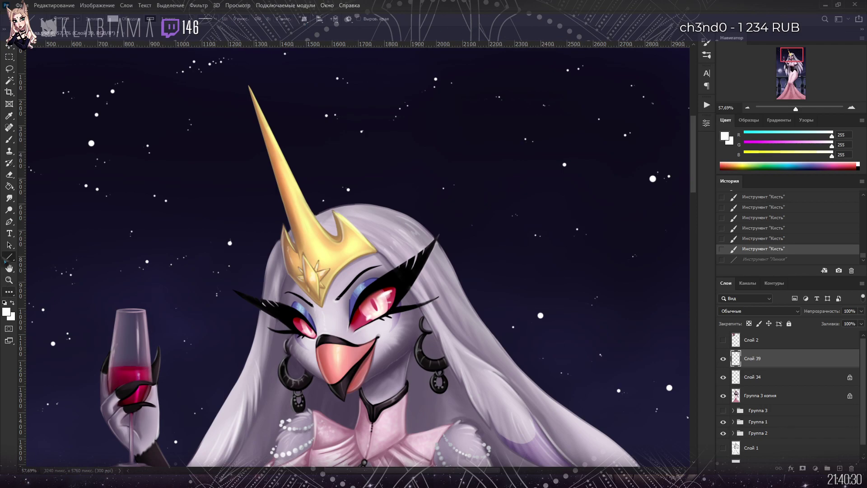
# Step: Paint white brush highlights down the length of the golden horn and on the crown
pyautogui.click(14, 143)
pyautogui.scroll(5, 244, 185)
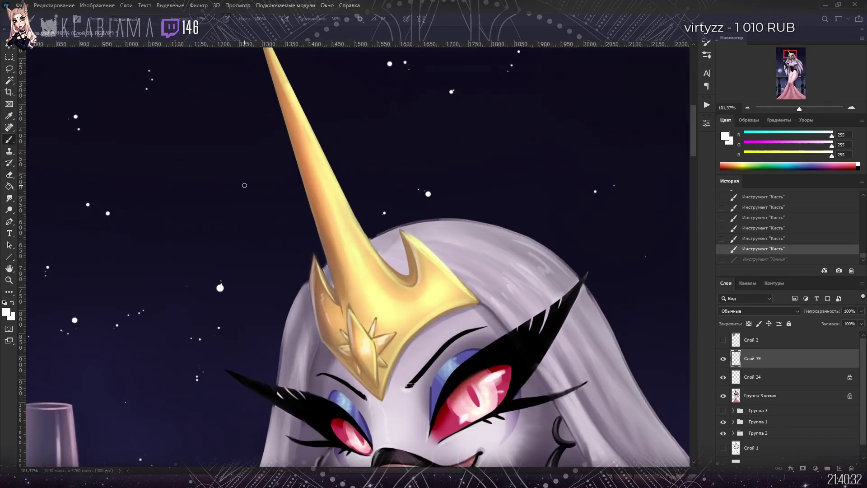
pyautogui.hscroll(-4, 245, 186)
pyautogui.scroll(2, 244, 185)
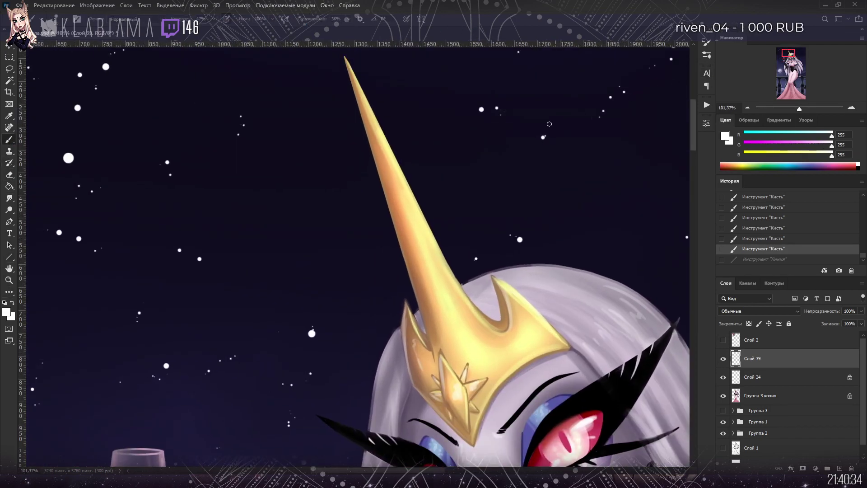
pyautogui.moveTo(348, 82)
pyautogui.mouseDown()
pyautogui.moveTo(344, 60)
pyautogui.moveTo(355, 99)
pyautogui.moveTo(345, 59)
pyautogui.moveTo(435, 351)
pyautogui.mouseUp()
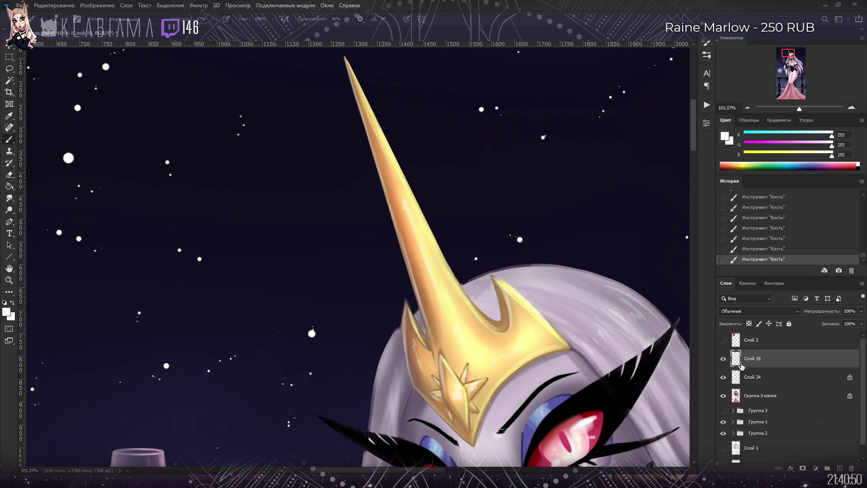
# Step: On the layer Группа 3 копия, retouch the crown around its star ornament with brown and golden tones sampled from the crown
pyautogui.click(755, 395)
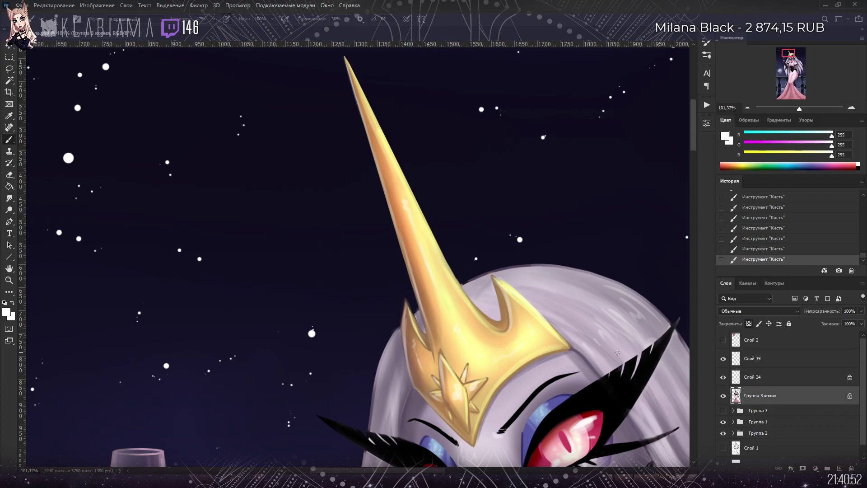
pyautogui.keyDown('alt'); pyautogui.click(418, 374); pyautogui.keyUp('alt')
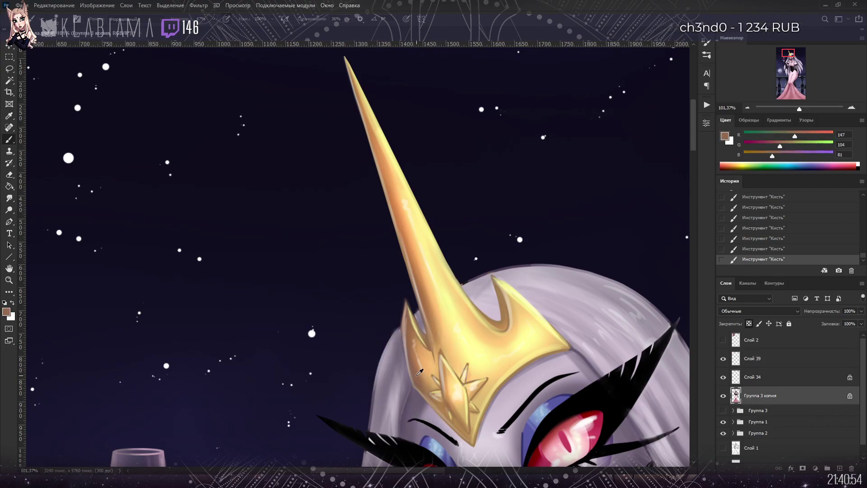
pyautogui.keyDown('alt'); pyautogui.click(448, 351); pyautogui.keyUp('alt')
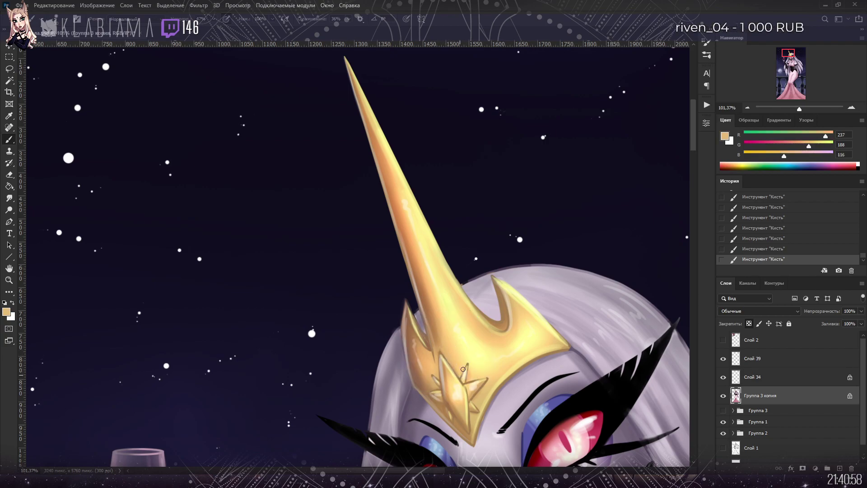
pyautogui.keyDown('alt'); pyautogui.click(457, 363); pyautogui.keyUp('alt')
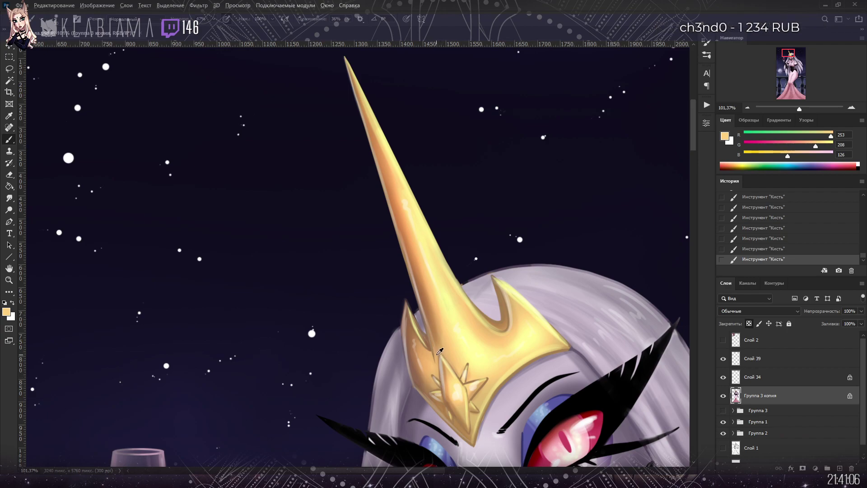
pyautogui.keyDown('alt'); pyautogui.click(437, 370); pyautogui.keyUp('alt')
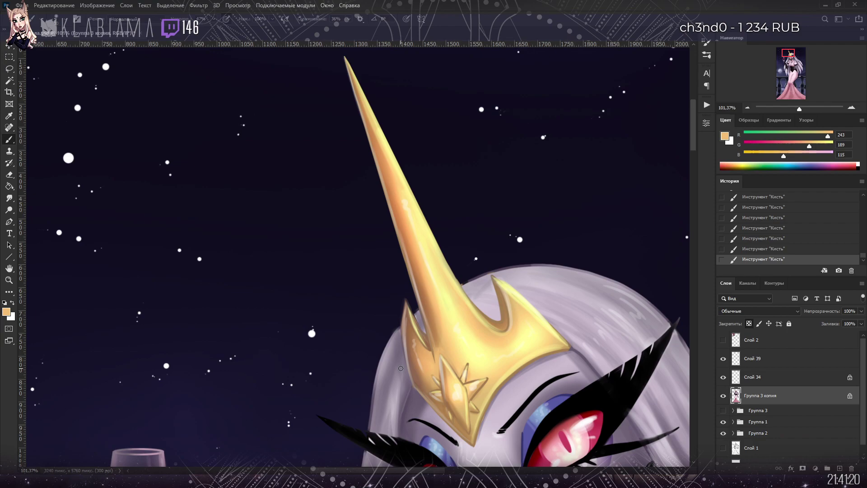
pyautogui.keyDown('alt'); pyautogui.click(429, 343); pyautogui.keyUp('alt')
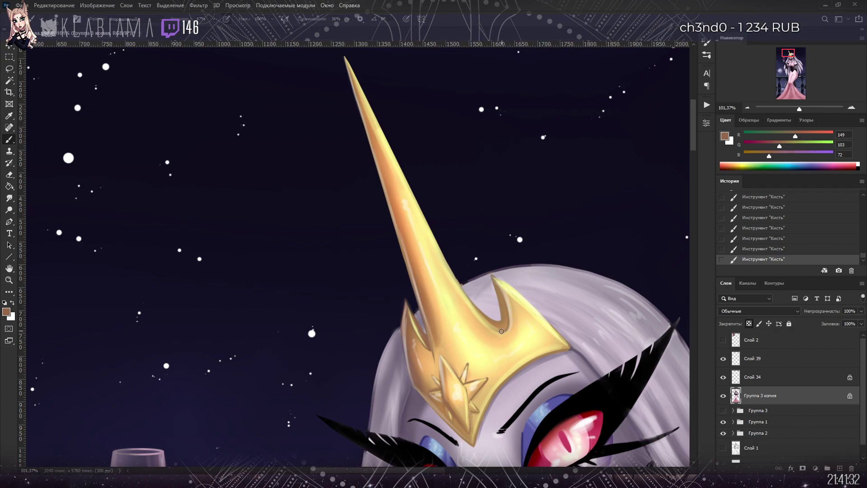
# Step: Try brown brush strokes across the crown at the base of the horn, and undo them
pyautogui.moveTo(444, 348); pyautogui.dragTo(507, 315)
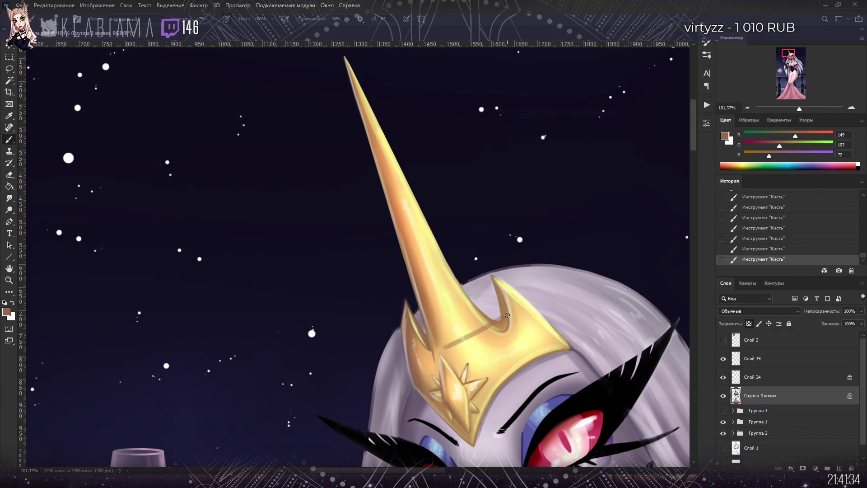
pyautogui.click(738, 249)
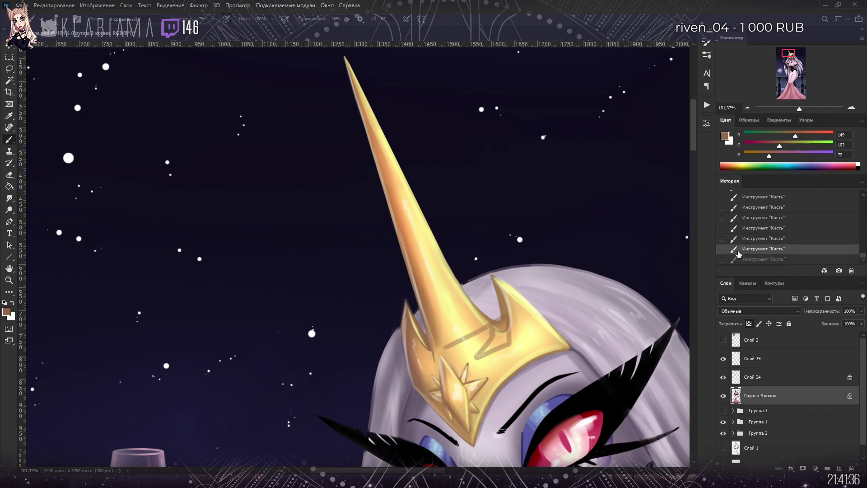
# Step: Refine the shading on the forehead along the crown's lower edge with greyish-mauve tones sampled from the face
pyautogui.scroll(-4, 674, 181)
pyautogui.hscroll(1, 673, 181)
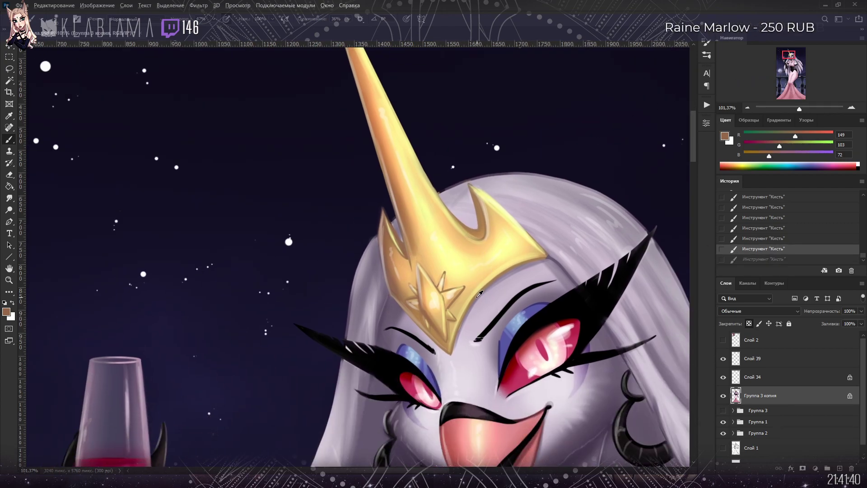
pyautogui.keyDown('alt'); pyautogui.click(478, 295); pyautogui.keyUp('alt')
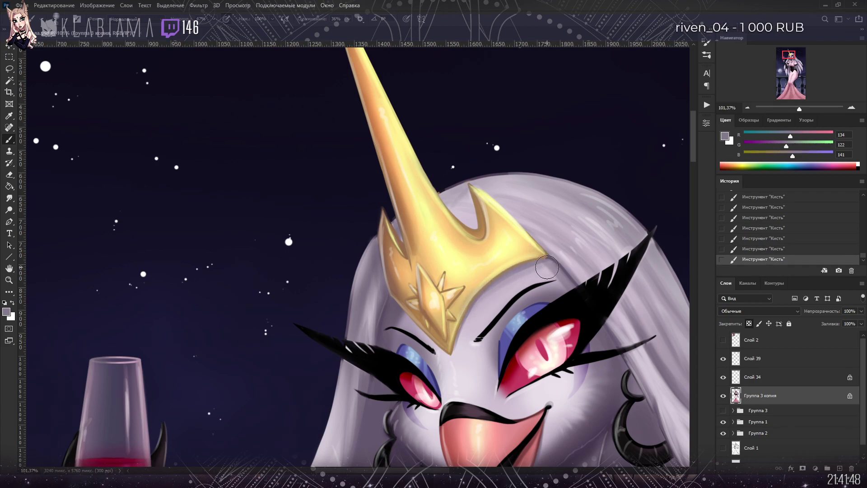
pyautogui.moveTo(558, 273); pyautogui.dragTo(536, 265)
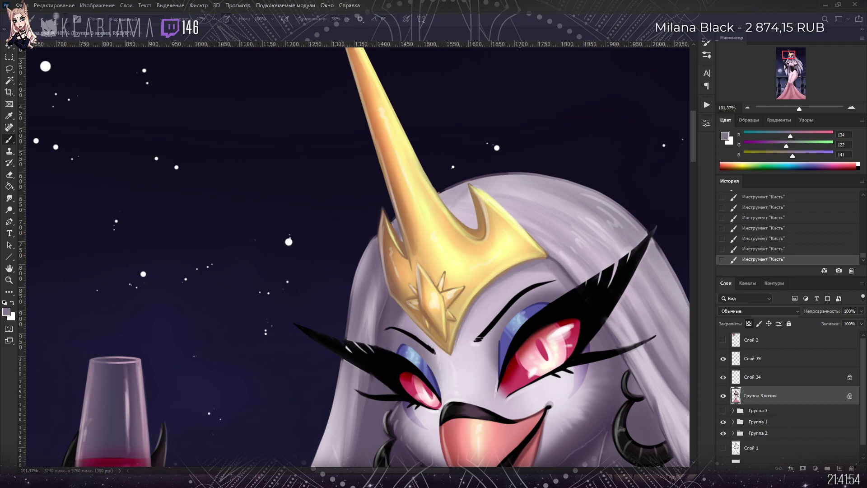
pyautogui.keyDown('alt'); pyautogui.click(400, 308); pyautogui.keyUp('alt')
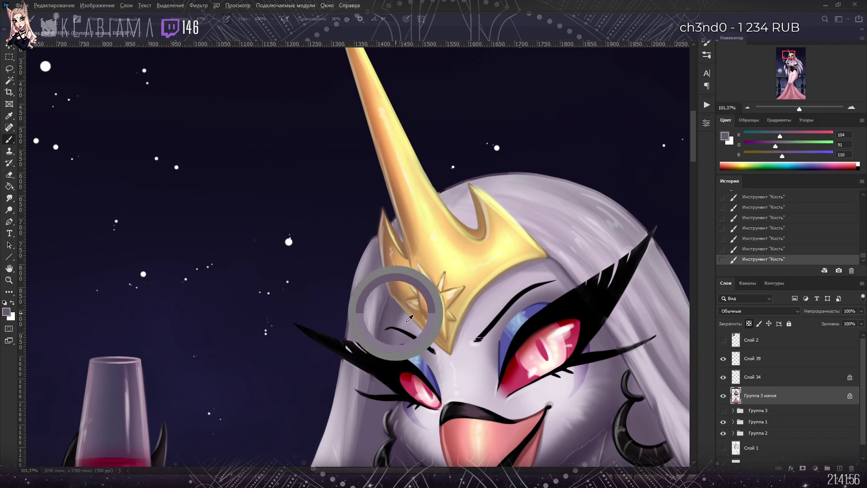
pyautogui.keyDown('alt'); pyautogui.click(423, 340); pyautogui.keyUp('alt')
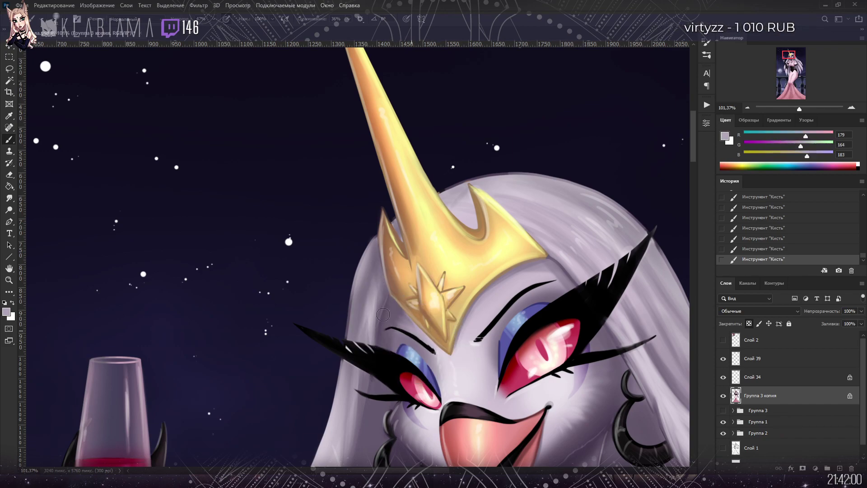
pyautogui.keyDown('alt'); pyautogui.click(399, 307); pyautogui.keyUp('alt')
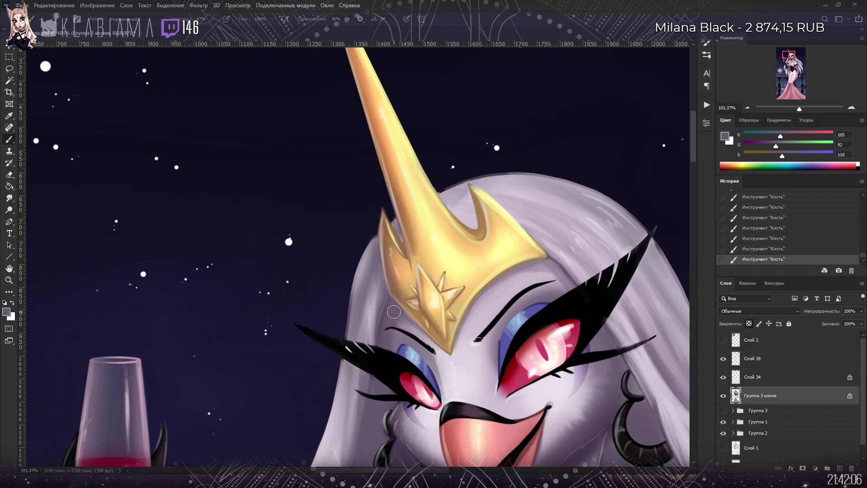
pyautogui.keyDown('alt'); pyautogui.click(446, 364); pyautogui.keyUp('alt')
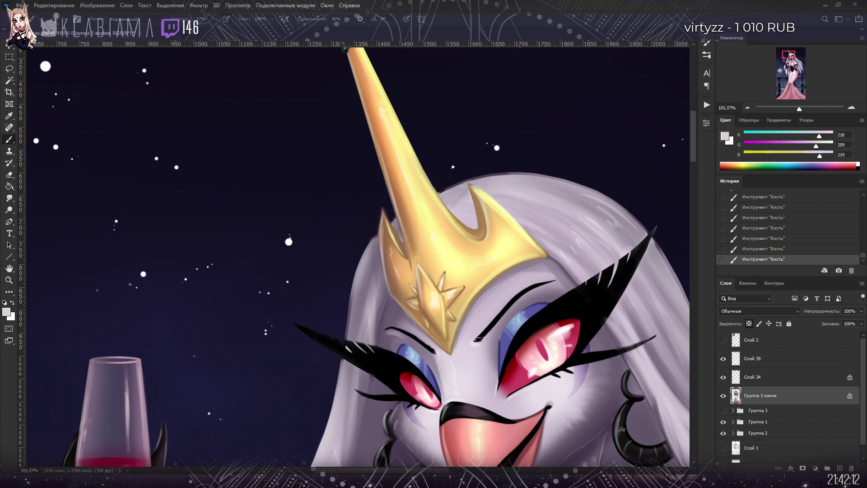
# Step: Set the brush flow to 100%, try pale yellow strokes over the forehead below the crown, and undo them
pyautogui.moveTo(356, 28); pyautogui.dragTo(392, 30)
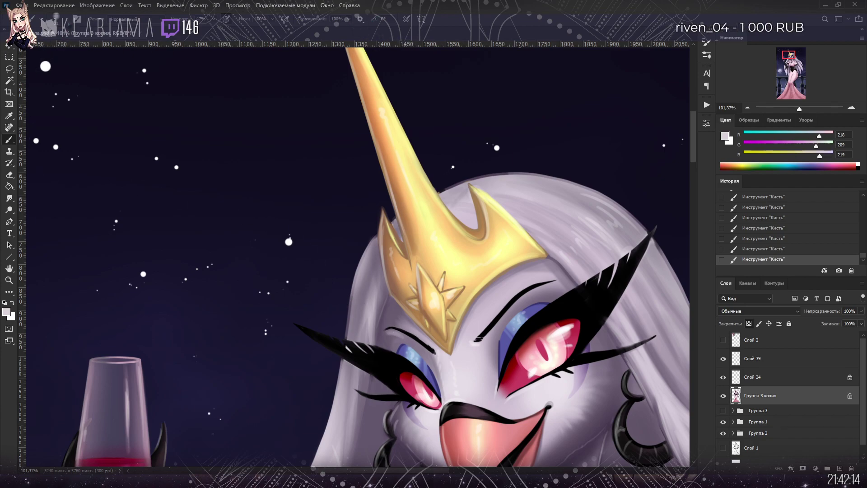
pyautogui.keyDown('alt'); pyautogui.click(516, 227); pyautogui.keyUp('alt')
pyautogui.moveTo(495, 290)
pyautogui.mouseDown()
pyautogui.moveTo(508, 336)
pyautogui.moveTo(462, 387)
pyautogui.moveTo(432, 334)
pyautogui.moveTo(454, 348)
pyautogui.mouseUp()
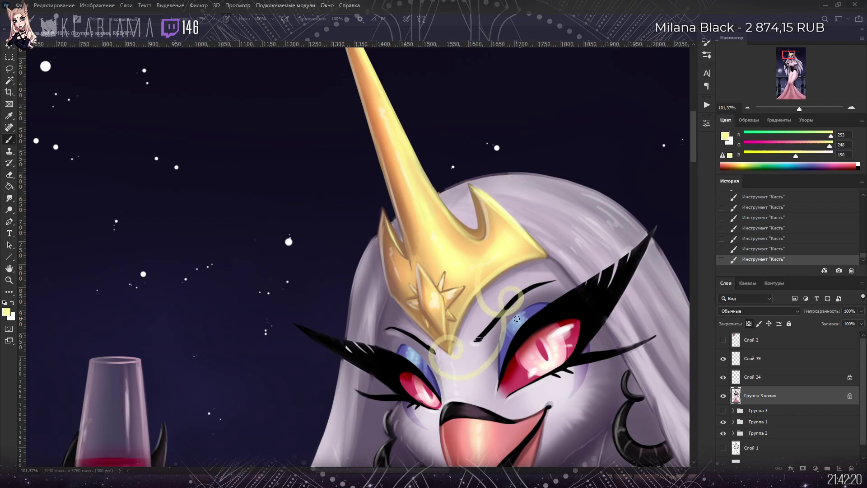
pyautogui.click(759, 249)
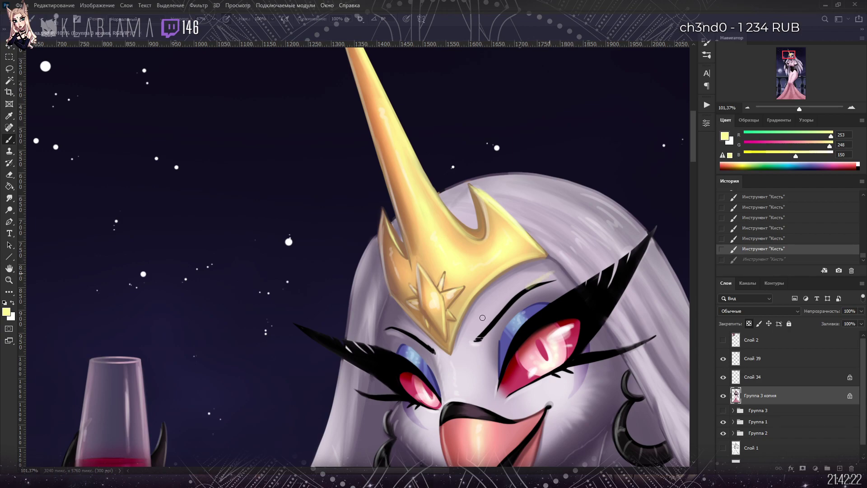
pyautogui.moveTo(499, 306); pyautogui.dragTo(404, 371)
pyautogui.click(771, 251)
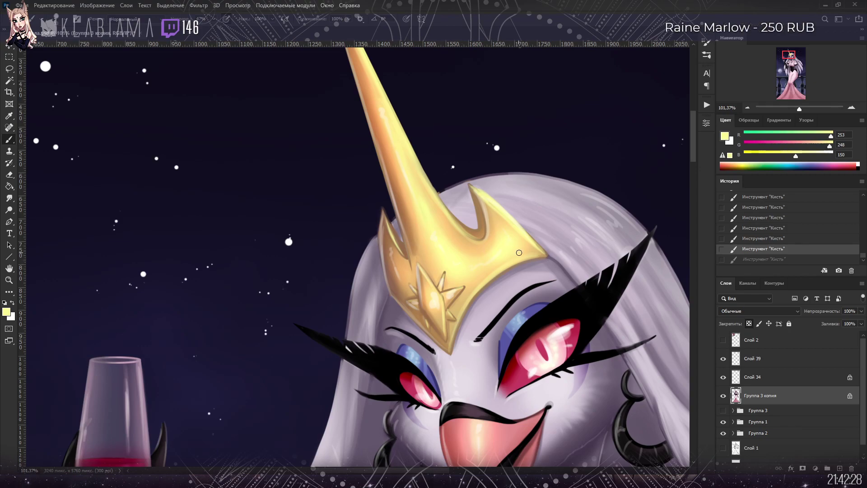
# Step: Clean up the outline and tip of the crown's side prong with brown from the crown and mauve from the hair
pyautogui.keyDown('alt'); pyautogui.click(480, 210); pyautogui.keyUp('alt')
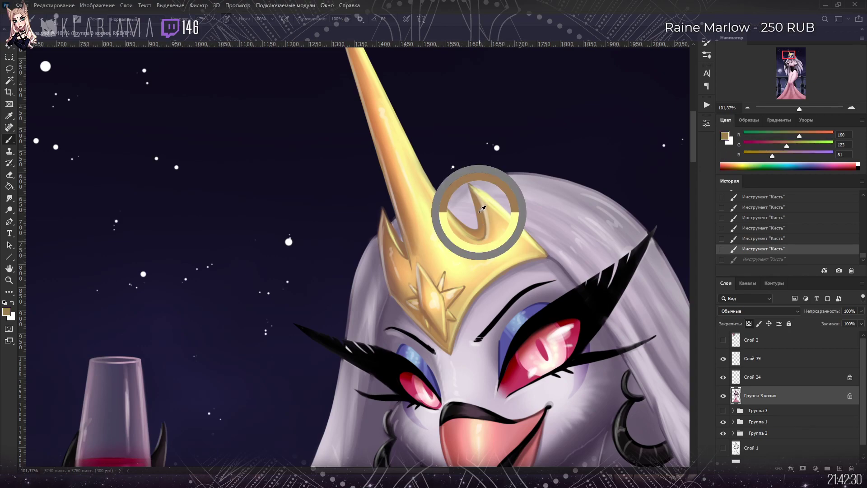
pyautogui.moveTo(473, 189); pyautogui.dragTo(478, 200)
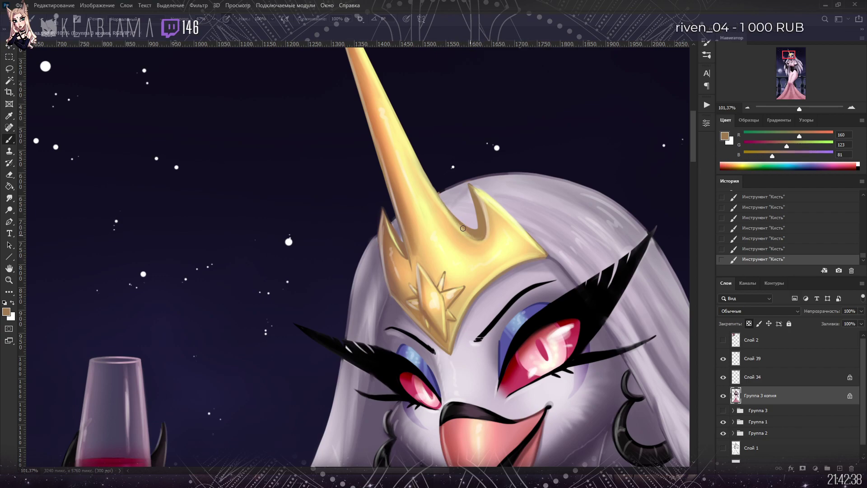
pyautogui.keyDown('alt'); pyautogui.click(467, 191); pyautogui.keyUp('alt')
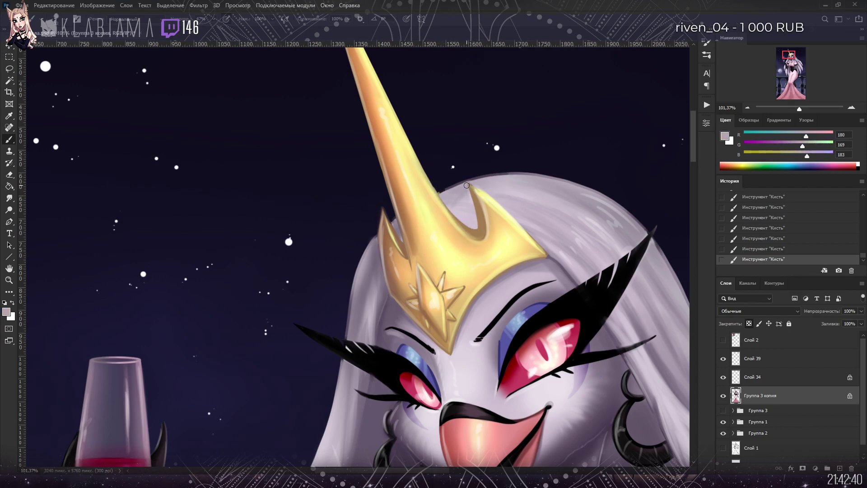
pyautogui.keyDown('alt'); pyautogui.click(378, 262); pyautogui.keyUp('alt')
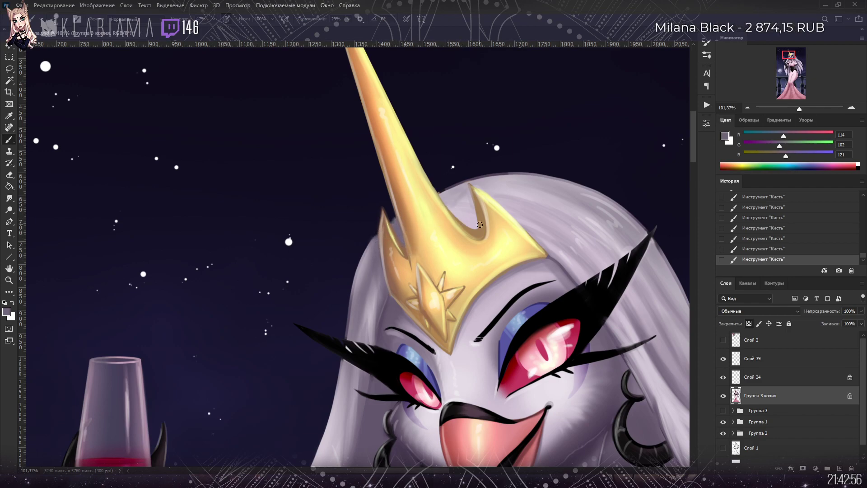
pyautogui.keyDown('alt'); pyautogui.click(479, 207); pyautogui.keyUp('alt')
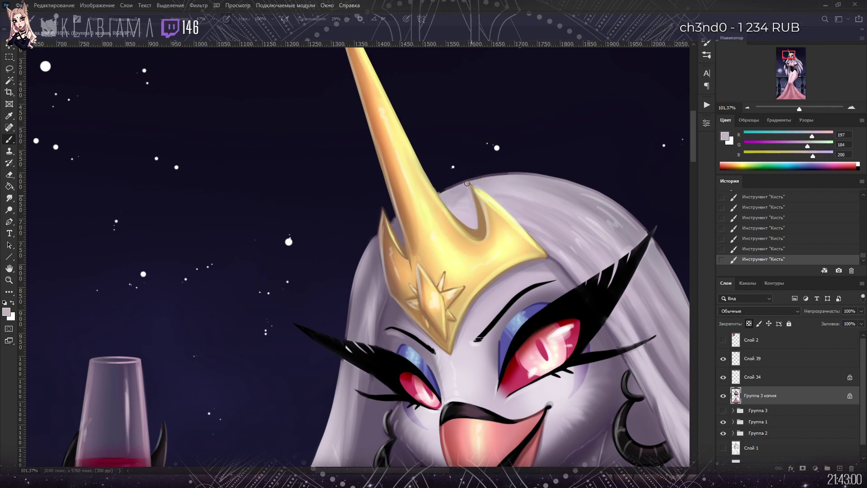
pyautogui.keyDown('alt'); pyautogui.click(462, 187); pyautogui.keyUp('alt')
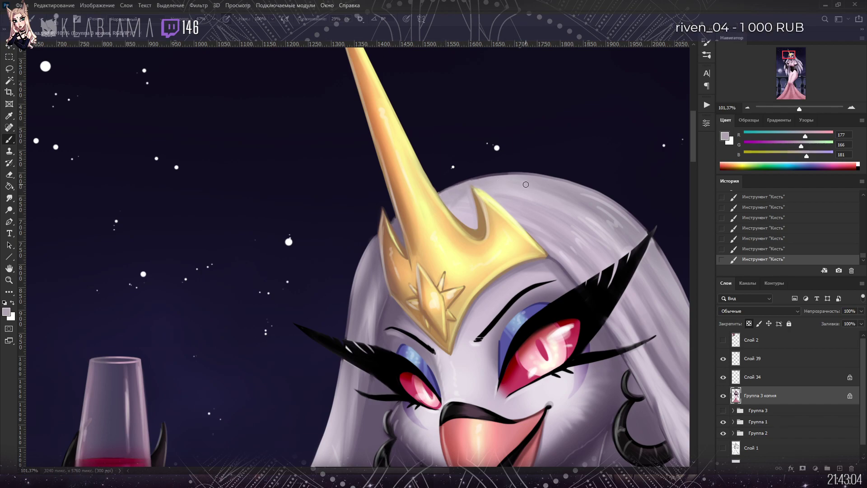
# Step: Bring the whole illustration into view and save the document
pyautogui.moveTo(799, 109); pyautogui.dragTo(791, 109)
pyautogui.scroll(-2, 362, 250)
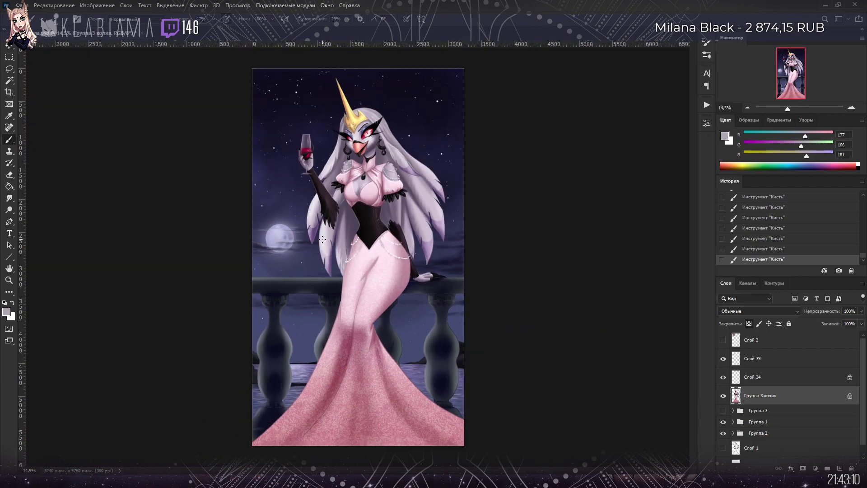
pyautogui.hotkey('ctrl', 's')
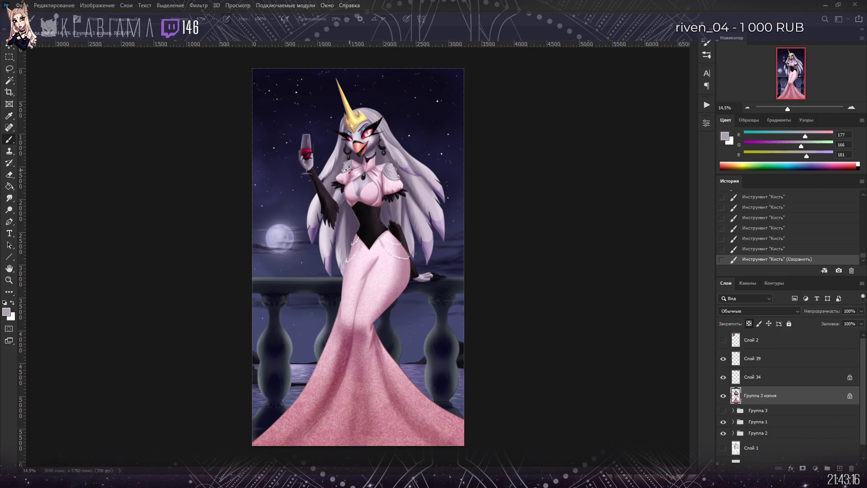
# Step: Paint light pink (255, 231, 241) highlights on the skirt along the thigh fold, from the hip down to the knee
pyautogui.scroll(4, 354, 299)
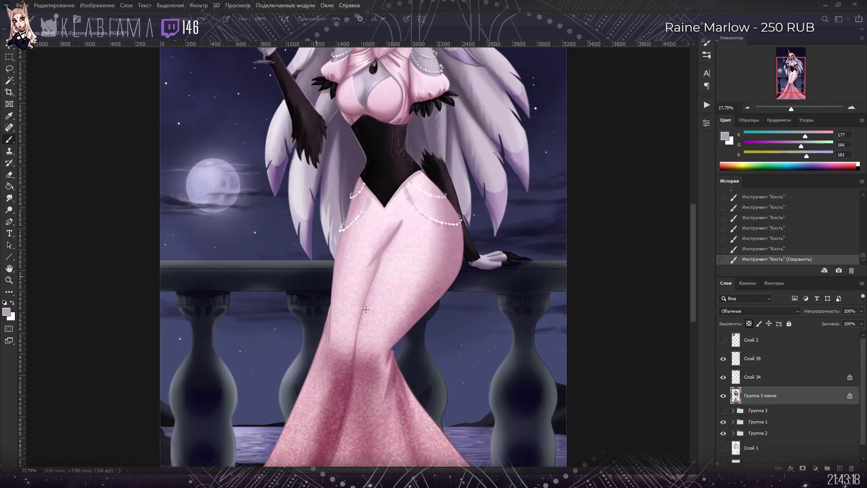
pyautogui.keyDown('alt'); pyautogui.click(403, 177); pyautogui.keyUp('alt')
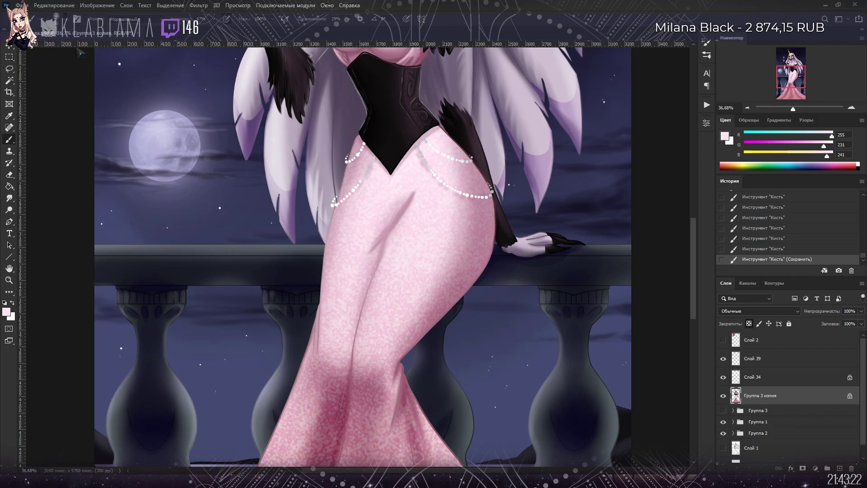
pyautogui.moveTo(416, 186); pyautogui.dragTo(377, 282)
pyautogui.moveTo(417, 185); pyautogui.dragTo(369, 314)
pyautogui.moveTo(412, 201); pyautogui.dragTo(362, 315)
pyautogui.moveTo(348, 292); pyautogui.dragTo(339, 342)
pyautogui.moveTo(376, 222); pyautogui.dragTo(342, 346)
pyautogui.moveTo(360, 246); pyautogui.dragTo(340, 344)
# Step: Paint thin white (255, 255, 255) highlights on layer Слой 39 along the hair strands and tips on the side away from the moon
pyautogui.moveTo(794, 107); pyautogui.dragTo(788, 109)
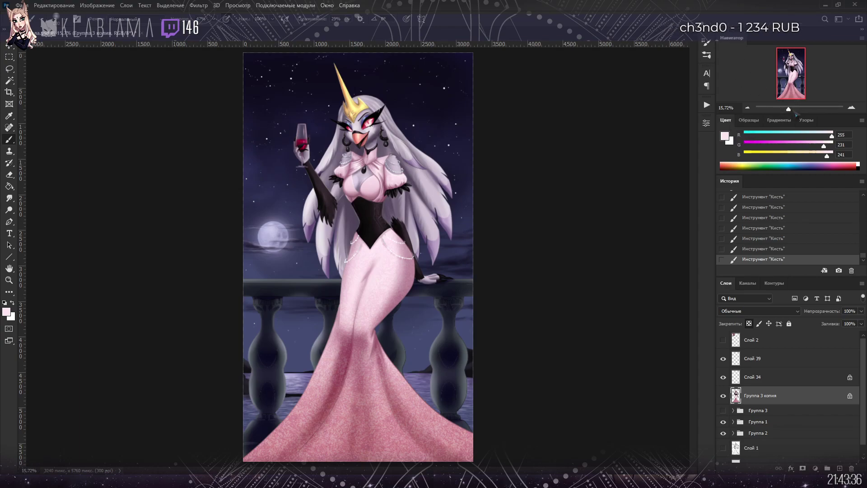
pyautogui.moveTo(795, 113); pyautogui.dragTo(796, 113)
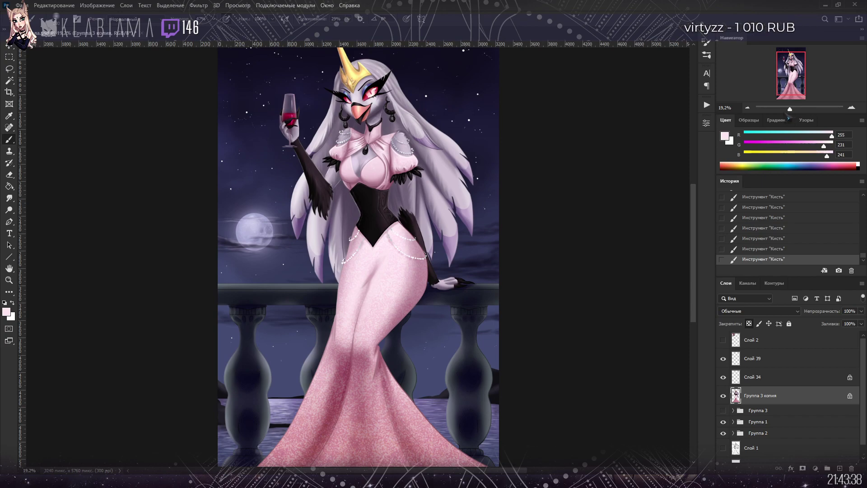
pyautogui.click(747, 359)
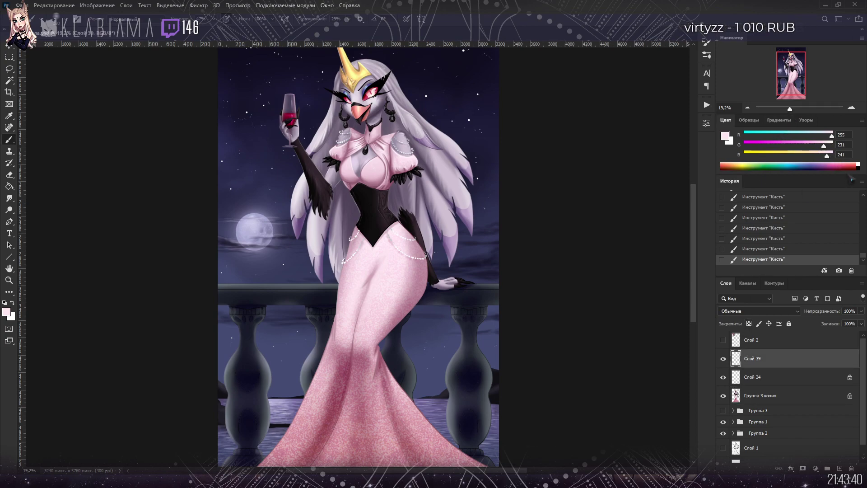
pyautogui.click(858, 165)
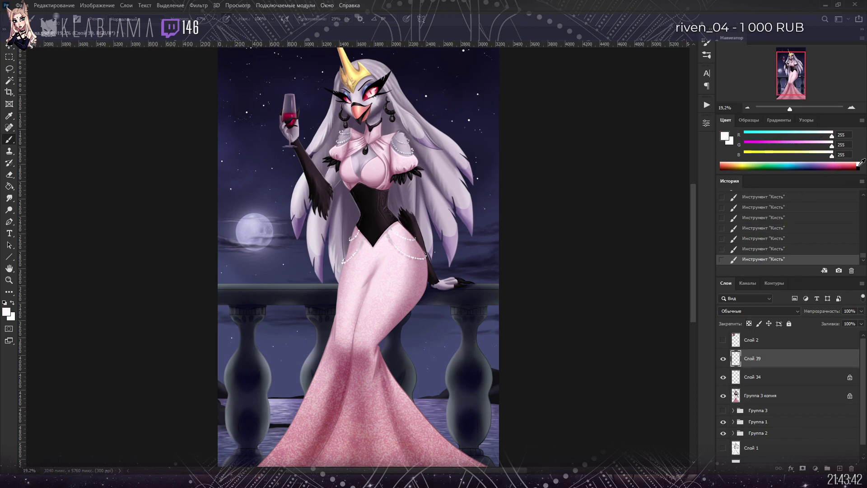
pyautogui.click(798, 108)
pyautogui.moveTo(797, 81); pyautogui.dragTo(799, 69)
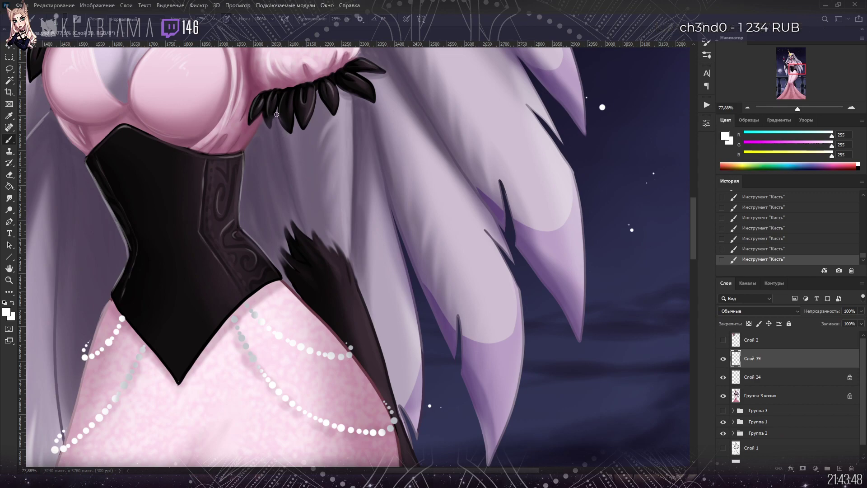
pyautogui.moveTo(284, 160); pyautogui.dragTo(297, 224)
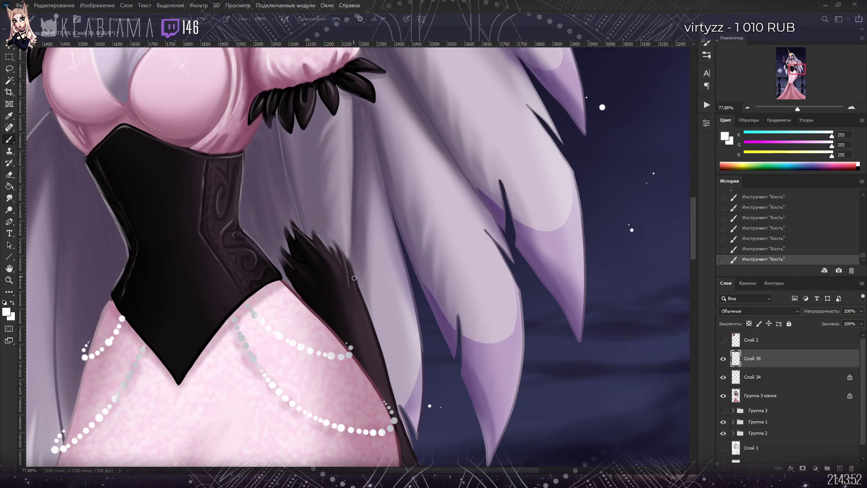
pyautogui.moveTo(353, 140); pyautogui.dragTo(351, 263)
pyautogui.moveTo(352, 229); pyautogui.dragTo(350, 265)
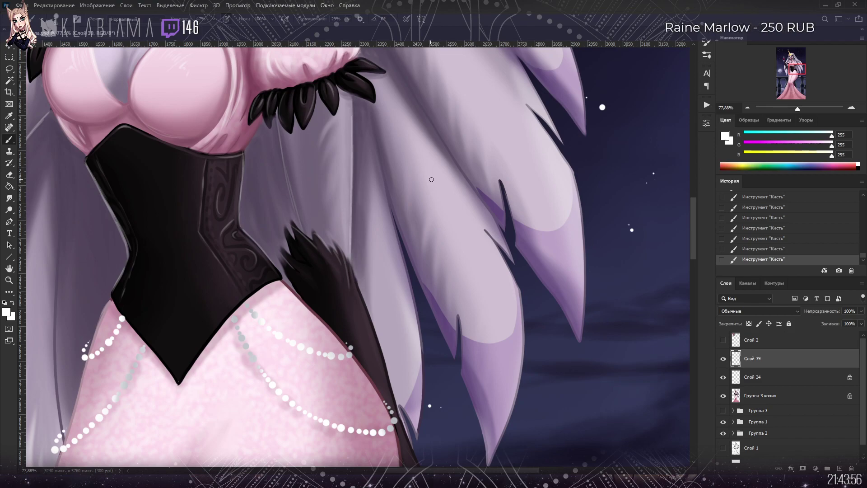
pyautogui.moveTo(390, 292); pyautogui.dragTo(415, 380)
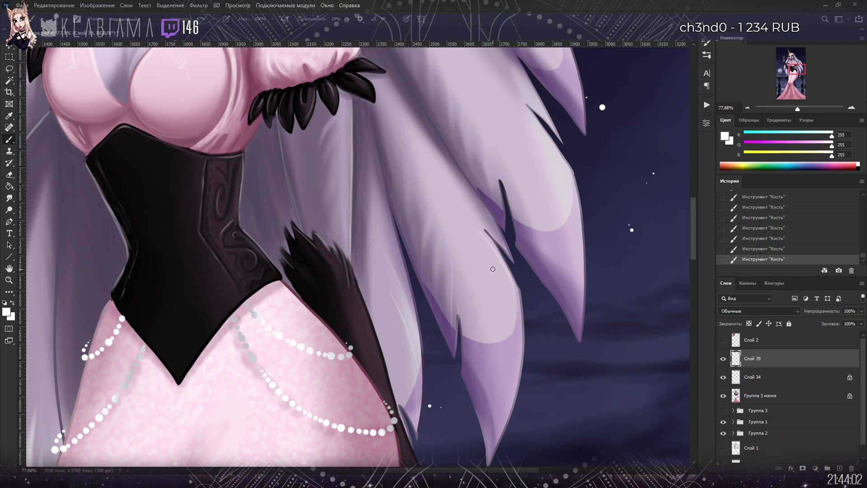
pyautogui.moveTo(512, 316); pyautogui.dragTo(495, 440)
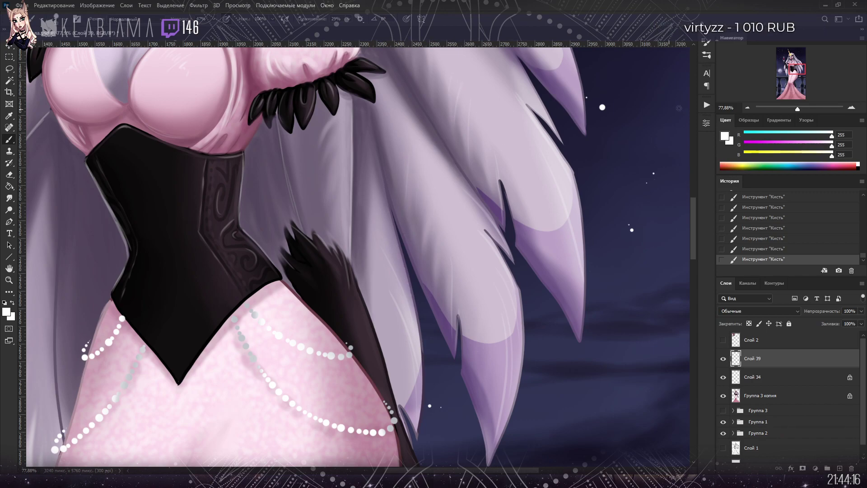
# Step: Paint white highlights along the outer edges of the hair strands on the moon's side
pyautogui.scroll(5, 581, 282)
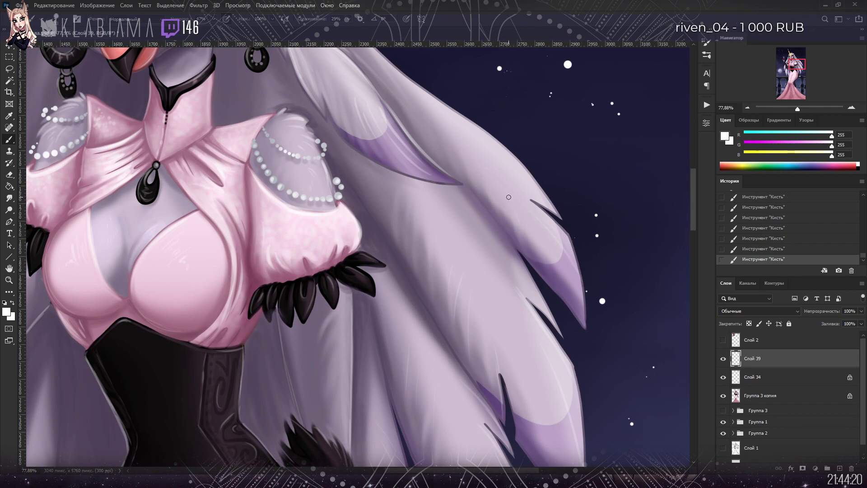
pyautogui.scroll(5, 358, 258)
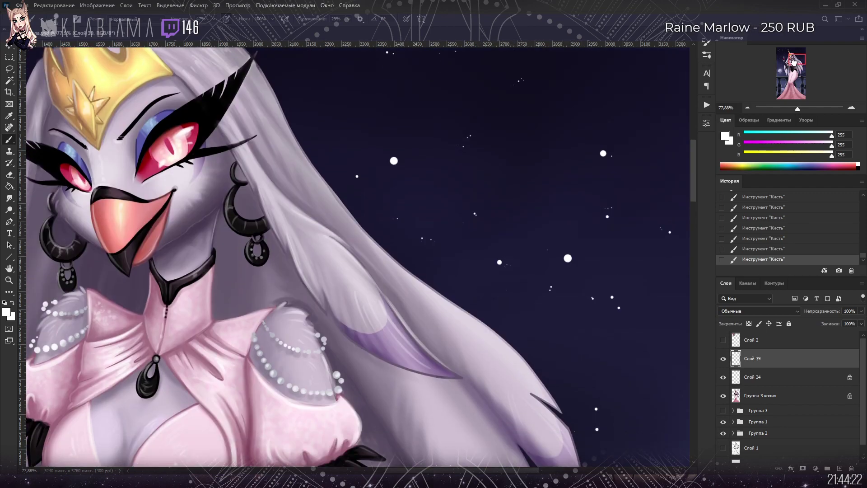
pyautogui.moveTo(794, 62); pyautogui.dragTo(783, 71)
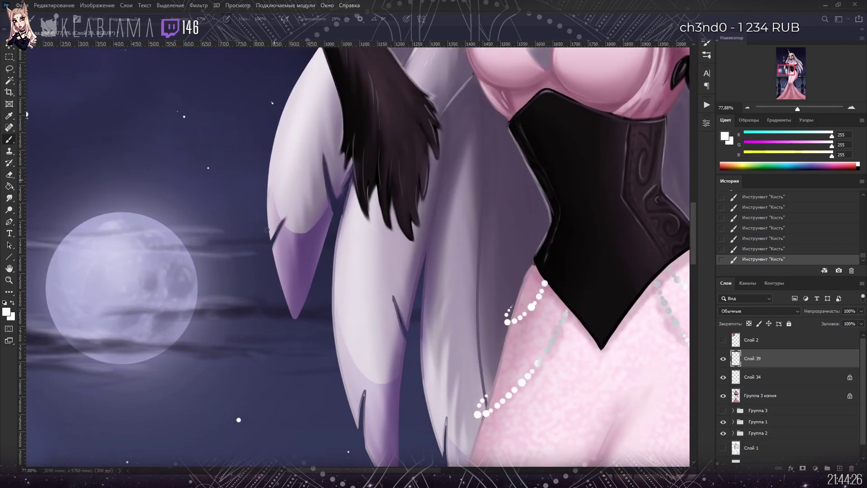
pyautogui.moveTo(274, 248); pyautogui.dragTo(291, 307)
pyautogui.moveTo(346, 205); pyautogui.dragTo(342, 239)
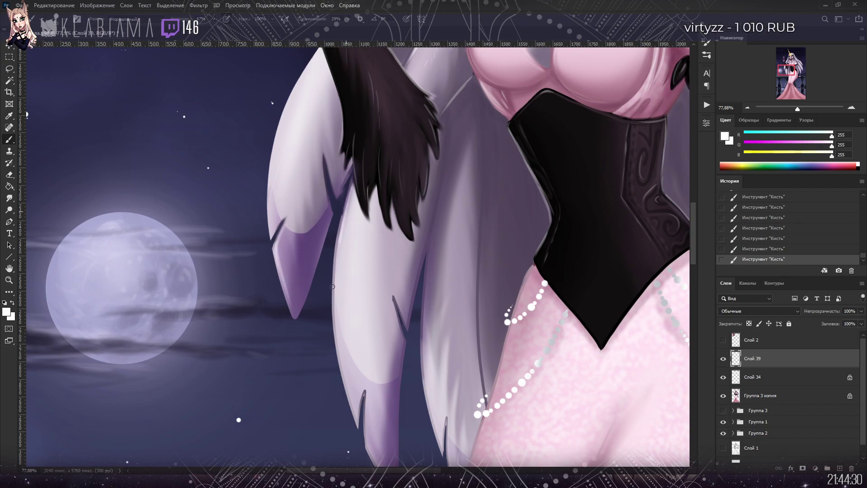
pyautogui.moveTo(335, 294); pyautogui.dragTo(350, 403)
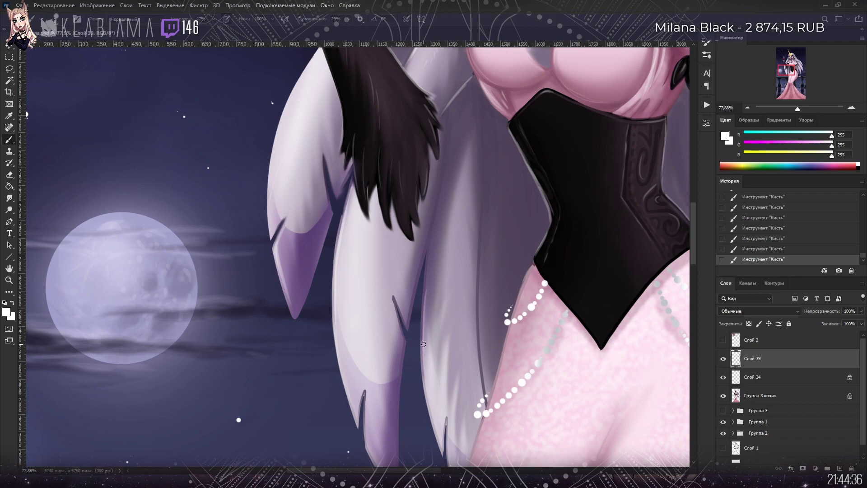
# Step: Unlock the transparent pixels of layer Группа 3 копия and erase thin notches into the hair tips on the moon's side
pyautogui.moveTo(787, 70); pyautogui.dragTo(789, 72)
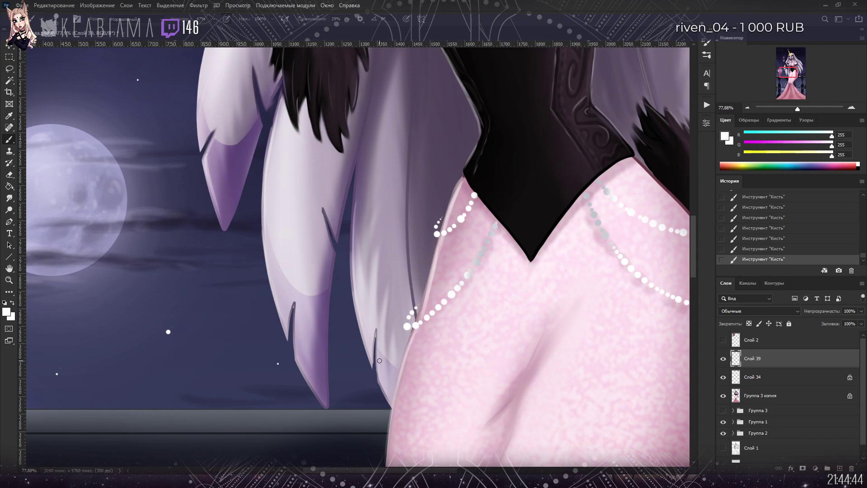
pyautogui.click(743, 398)
pyautogui.click(749, 324)
pyautogui.press('e')
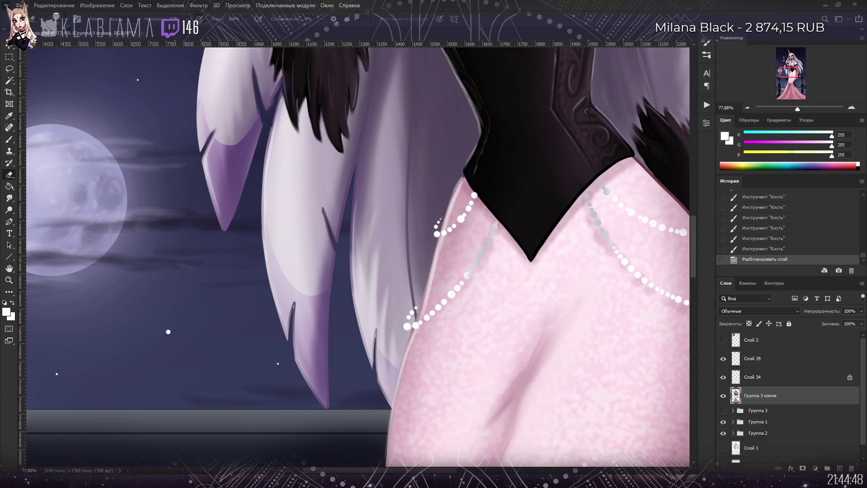
pyautogui.moveTo(373, 363); pyautogui.dragTo(376, 375)
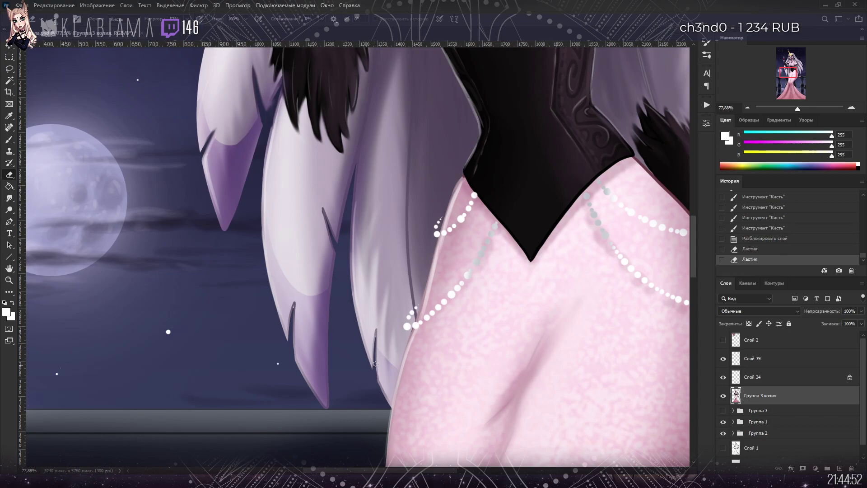
pyautogui.moveTo(375, 334)
pyautogui.mouseDown()
pyautogui.moveTo(379, 387)
pyautogui.moveTo(378, 360)
pyautogui.moveTo(375, 366)
pyautogui.mouseUp()
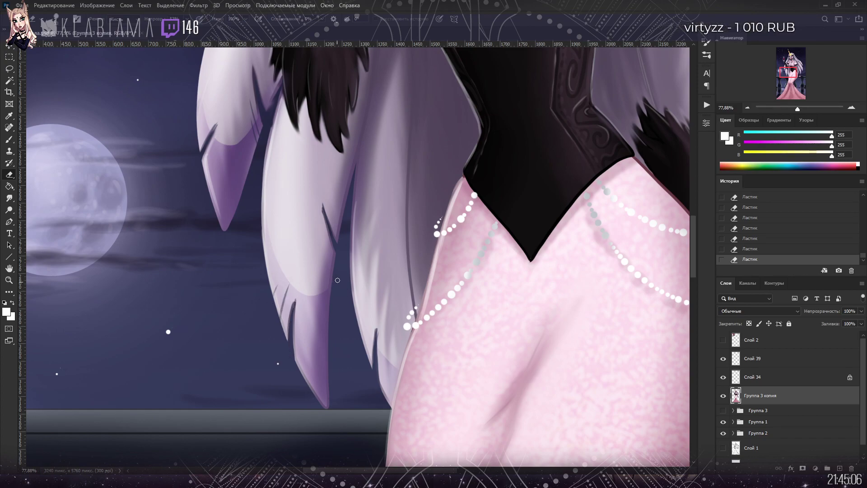
# Step: Smudge fine feathered splits into the hair edge around the notch on the moon's side
pyautogui.click(9, 198)
pyautogui.moveTo(319, 203); pyautogui.dragTo(324, 221)
pyautogui.moveTo(320, 209)
pyautogui.mouseDown()
pyautogui.moveTo(327, 243)
pyautogui.moveTo(323, 221)
pyautogui.mouseUp()
pyautogui.moveTo(318, 210); pyautogui.dragTo(321, 218)
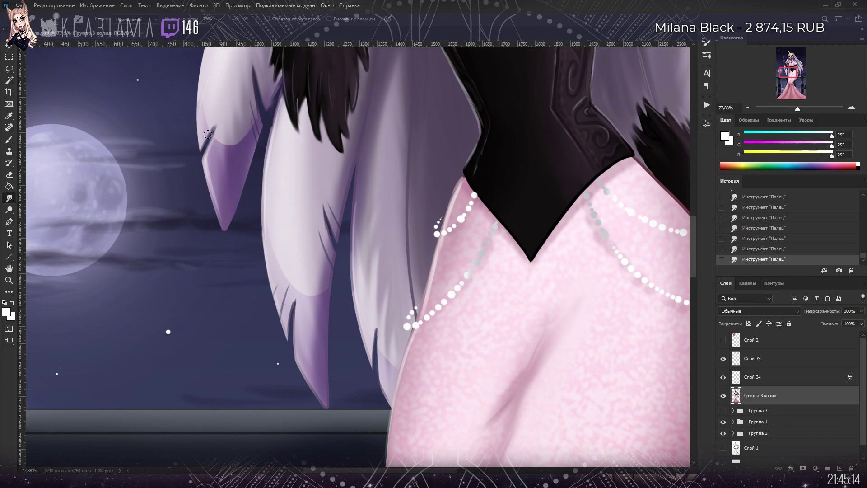
# Step: Examine the whole illustration at several zoom levels
pyautogui.moveTo(799, 108); pyautogui.dragTo(791, 109)
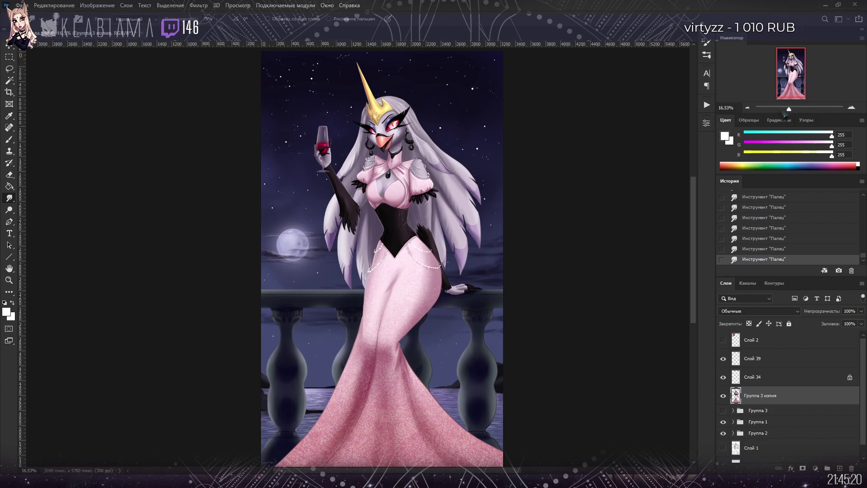
pyautogui.scroll(-2, 469, 226)
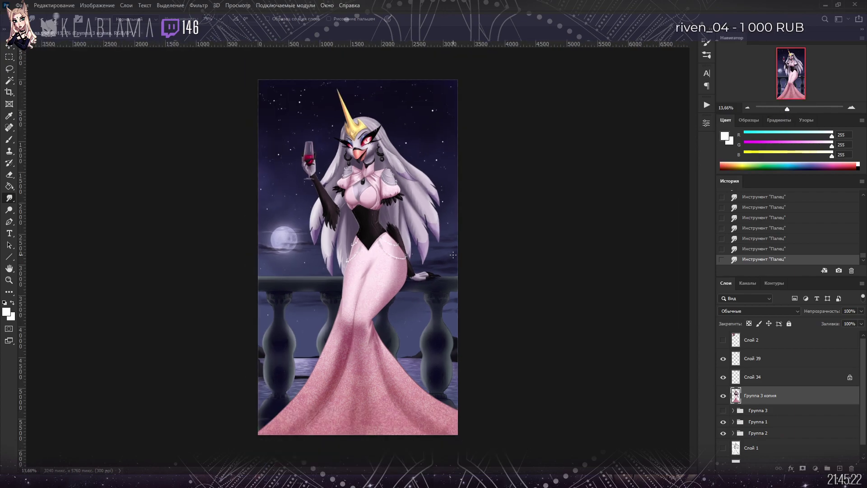
pyautogui.scroll(2, 359, 287)
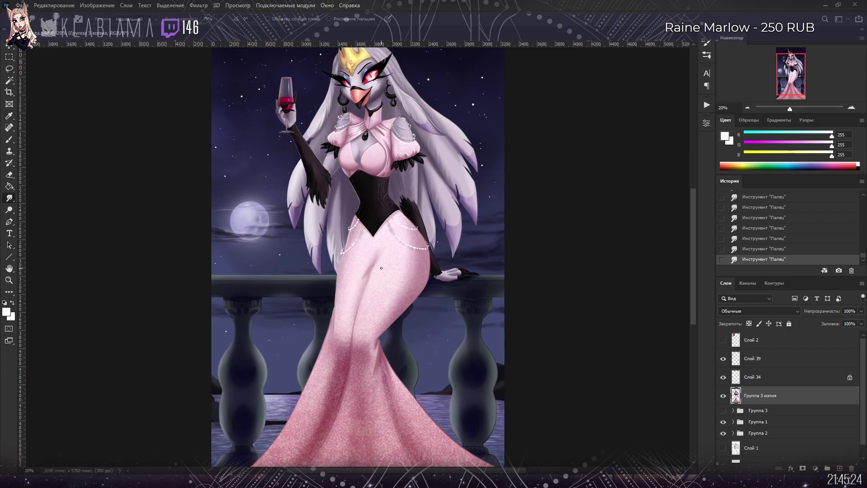
pyautogui.scroll(-1, 381, 268)
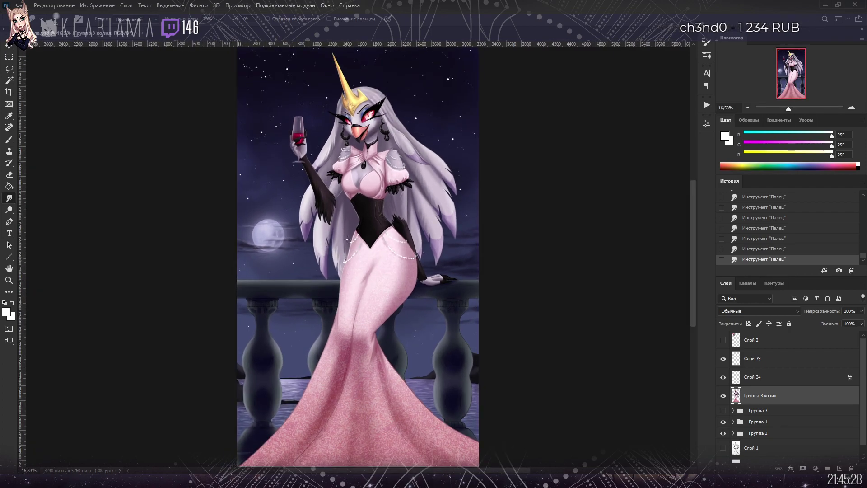
pyautogui.scroll(-1, 347, 239)
pyautogui.scroll(1, 347, 239)
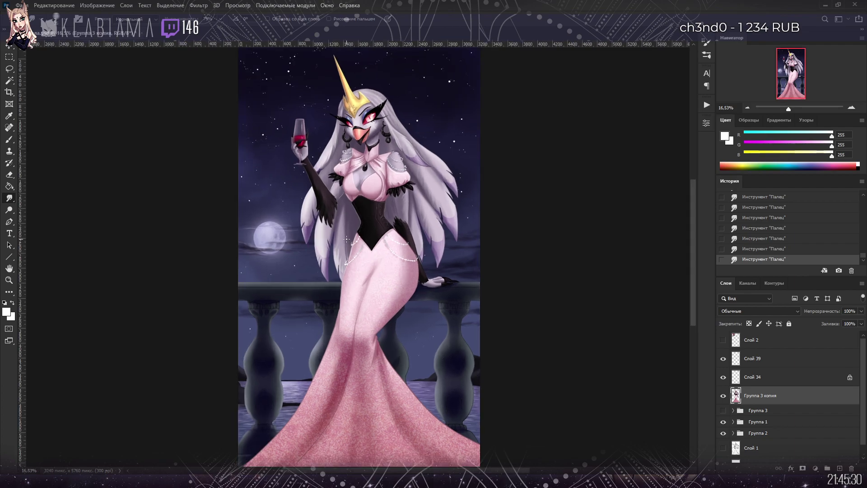
pyautogui.moveTo(694, 223)
pyautogui.mouseDown()
pyautogui.moveTo(698, 255)
pyautogui.moveTo(686, 228)
pyautogui.mouseUp()
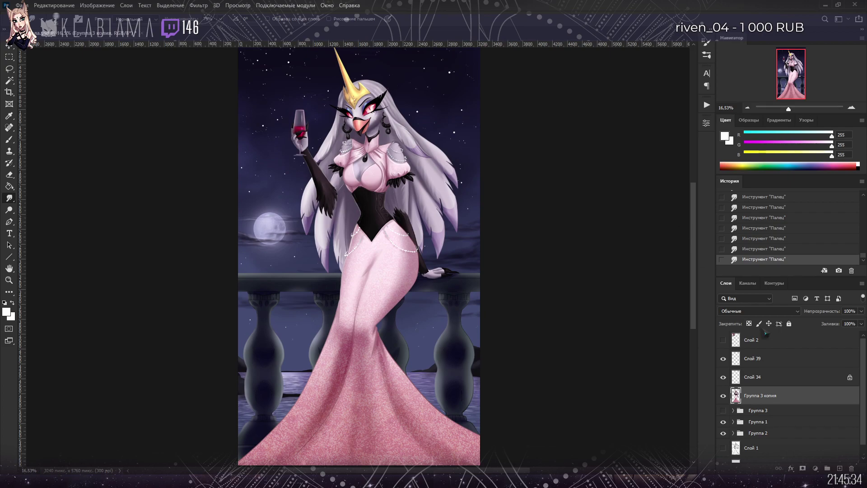
# Step: Group the layers from Слой 39 down to Группа 3 копия, merge a duplicate of the group, and hide the original group
pyautogui.keyDown('shift'); pyautogui.click(752, 360); pyautogui.keyUp('shift')
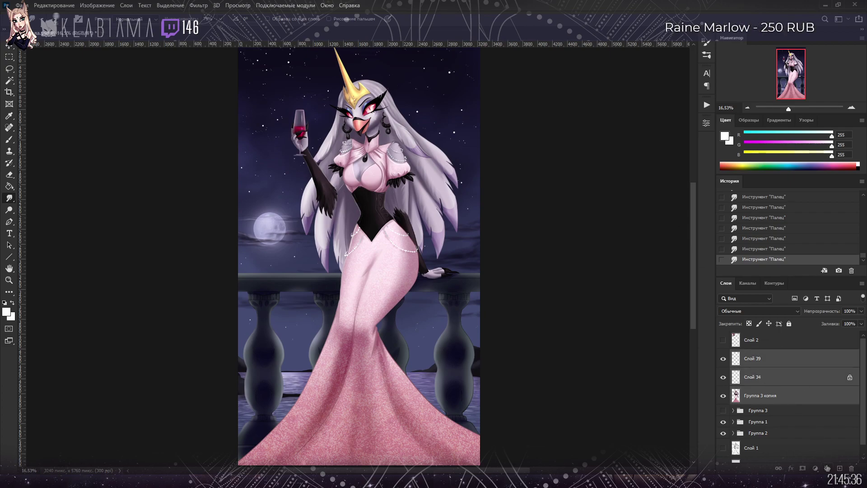
pyautogui.hotkey('ctrl', 'g')
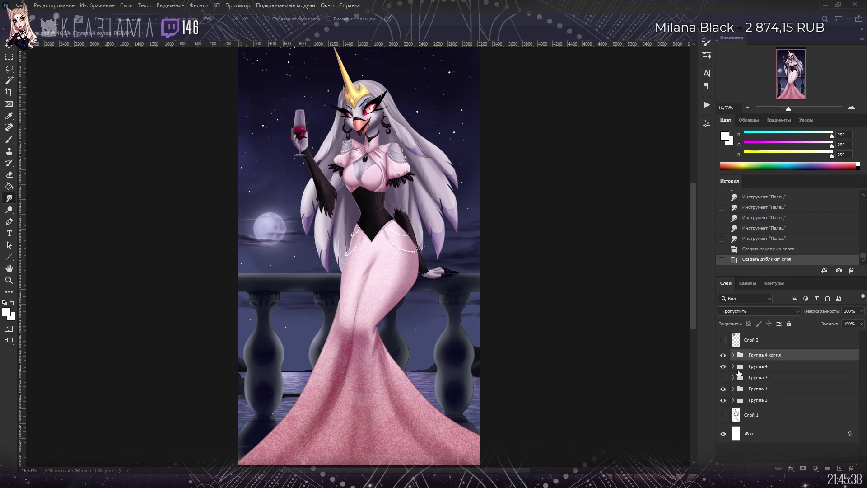
pyautogui.hotkey('ctrl', 'alt', 'e')
pyautogui.click(723, 374)
# Step: Add a new layer clipped to the merged character layer and set its blend mode to Overlay (Перекрытие)
pyautogui.hotkey('ctrl', 'shift', 'alt', 'n')
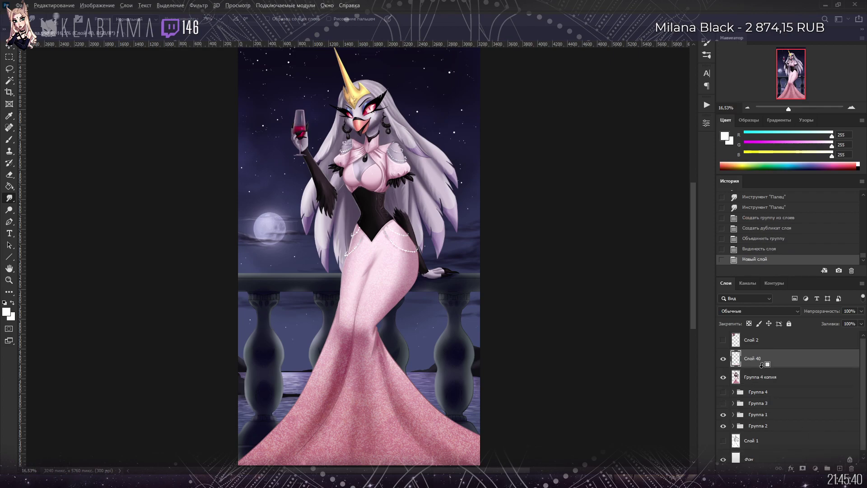
pyautogui.keyDown('alt'); pyautogui.click(762, 368); pyautogui.keyUp('alt')
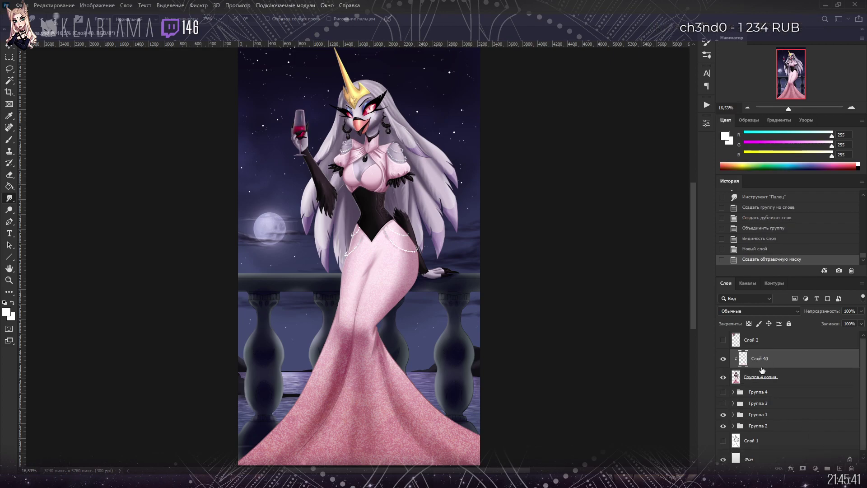
pyautogui.click(745, 360)
pyautogui.click(725, 137)
# Step: Apply a muted purple (112, 101, 130) gradient on the clipped layer from the skirt's hem up to the waist
pyautogui.press('i')
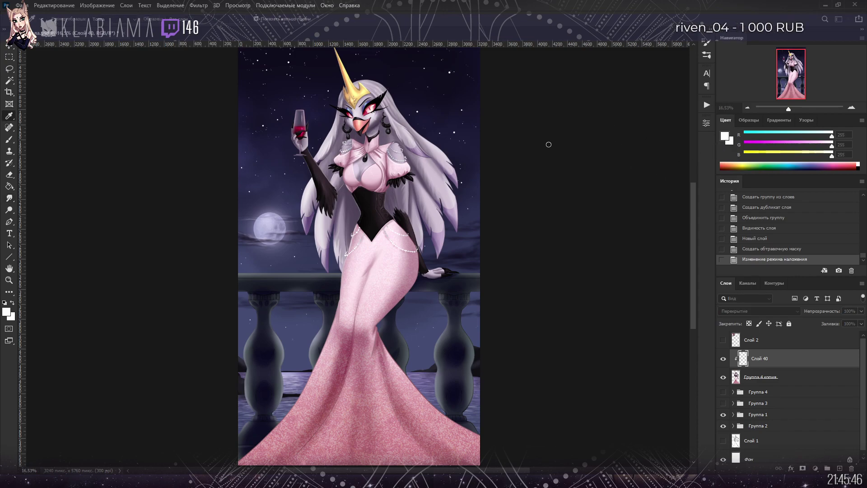
pyautogui.click(728, 88)
pyautogui.click(9, 140)
pyautogui.rightClick(11, 188)
pyautogui.click(31, 188)
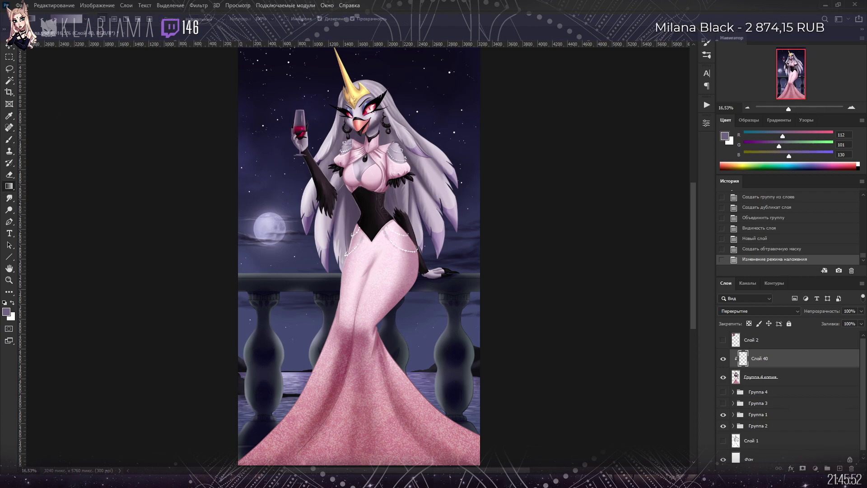
pyautogui.click(47, 57)
pyautogui.scroll(-4, 322, 283)
pyautogui.moveTo(374, 428); pyautogui.dragTo(350, 244)
pyautogui.scroll(2, 368, 300)
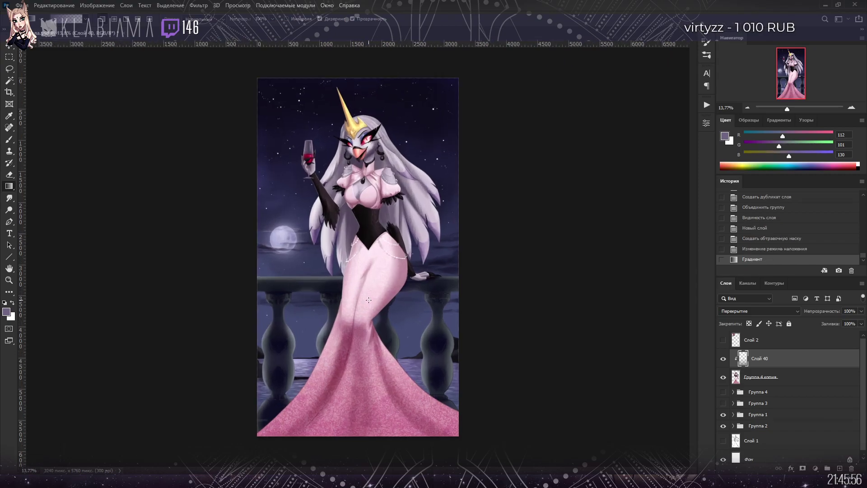
# Step: Set the brush colour to dark purple (83, 75, 98) and shade the hair beside the neck and the puffed sleeve on the clipped Overlay layer
pyautogui.scroll(1, 369, 300)
pyautogui.press('b')
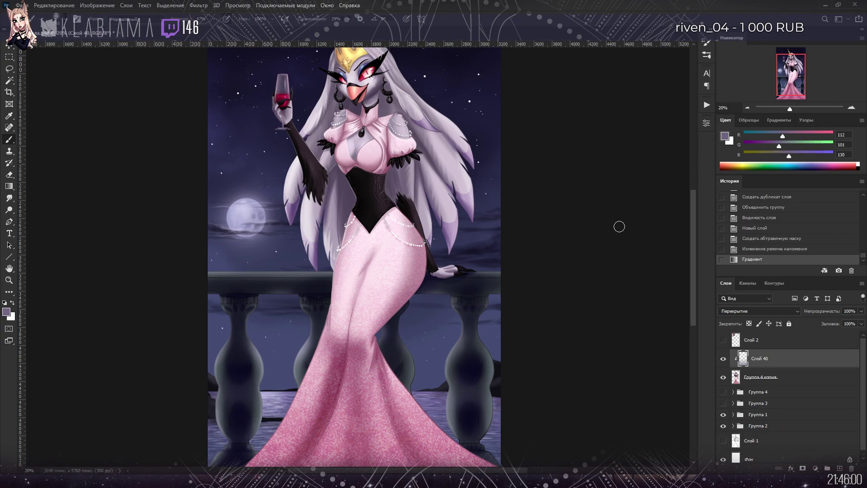
pyautogui.press('i')
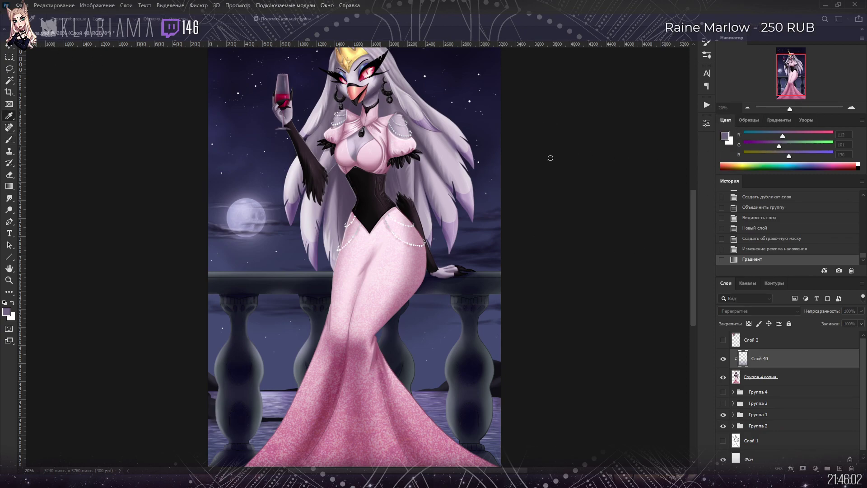
pyautogui.press('Return')
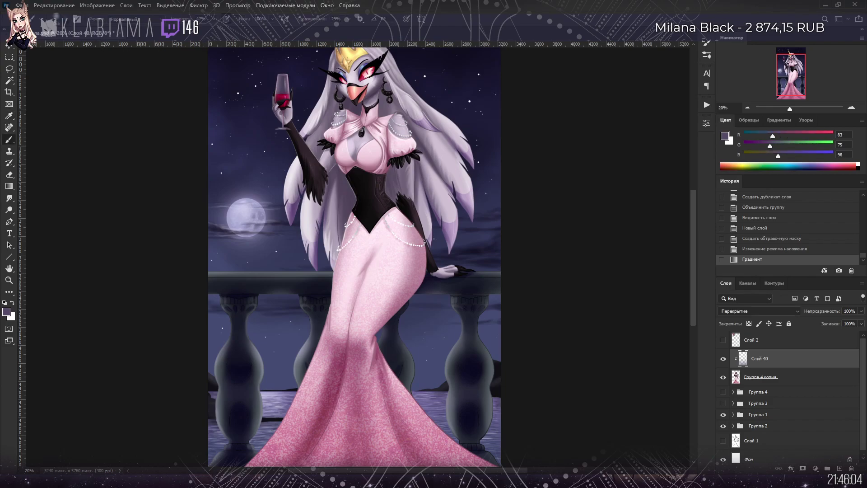
pyautogui.moveTo(391, 97)
pyautogui.mouseDown()
pyautogui.moveTo(383, 88)
pyautogui.moveTo(376, 132)
pyautogui.mouseUp()
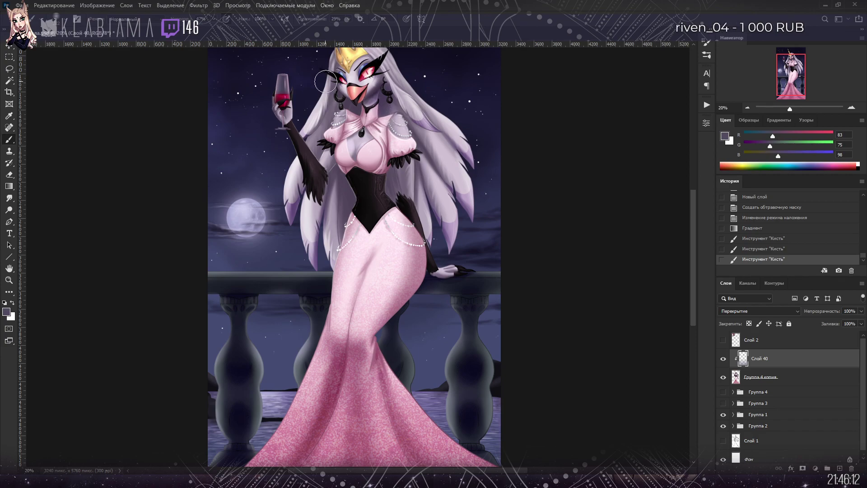
pyautogui.moveTo(400, 174)
pyautogui.mouseDown()
pyautogui.moveTo(391, 194)
pyautogui.moveTo(408, 218)
pyautogui.moveTo(414, 190)
pyautogui.mouseUp()
# Step: Brush dark purple shading over the hair behind the resting arm, the outer hip of the skirt, the hair beside the waist and the corset
pyautogui.moveTo(420, 156); pyautogui.dragTo(437, 276)
pyautogui.moveTo(403, 219); pyautogui.dragTo(400, 322)
pyautogui.moveTo(418, 236); pyautogui.dragTo(392, 316)
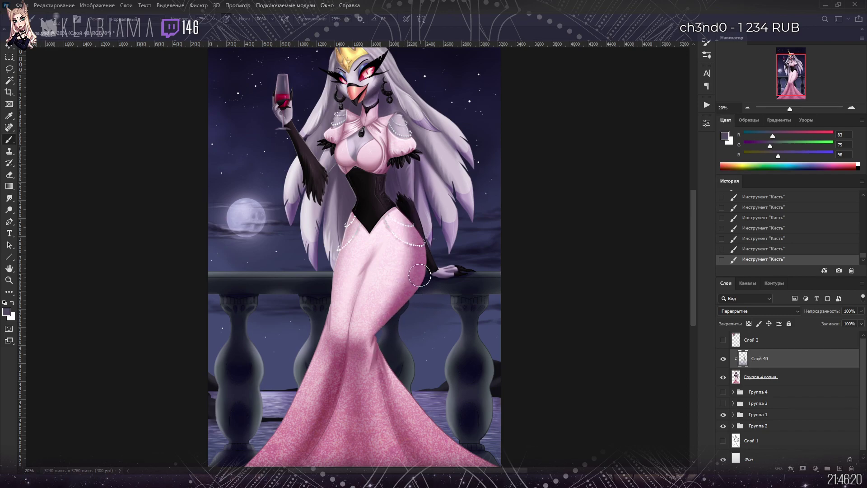
pyautogui.moveTo(338, 194); pyautogui.dragTo(333, 244)
pyautogui.moveTo(340, 178)
pyautogui.mouseDown()
pyautogui.moveTo(347, 194)
pyautogui.moveTo(332, 154)
pyautogui.moveTo(338, 177)
pyautogui.moveTo(376, 174)
pyautogui.mouseUp()
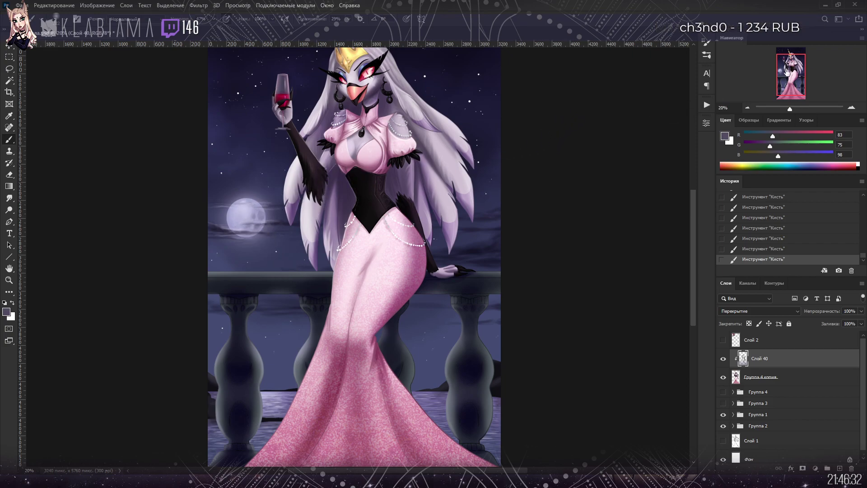
# Step: Shade the folds of the flared skirt from knees to hem, the fold between the thighs and the lower hair strands beside the hip
pyautogui.scroll(3, 451, 135)
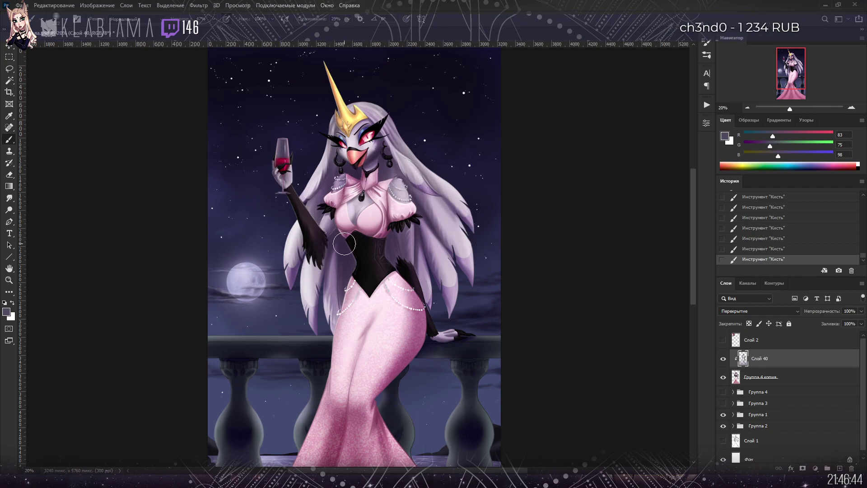
pyautogui.scroll(-3, 549, 144)
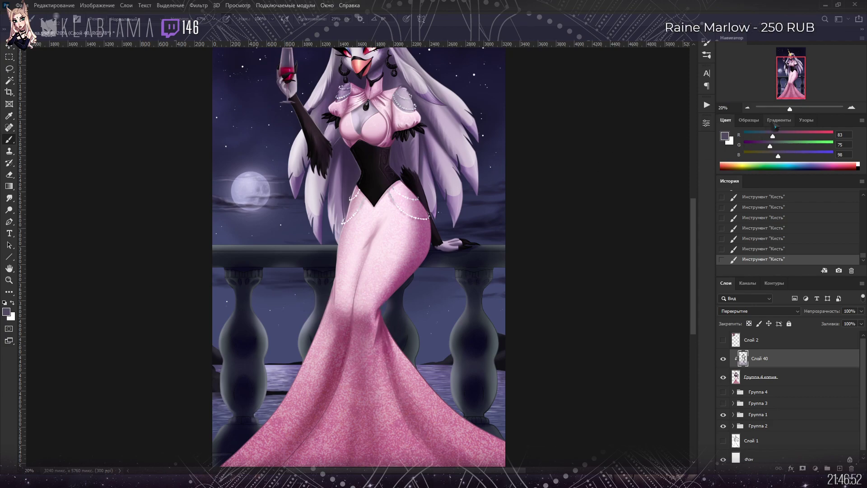
pyautogui.moveTo(799, 86); pyautogui.dragTo(802, 88)
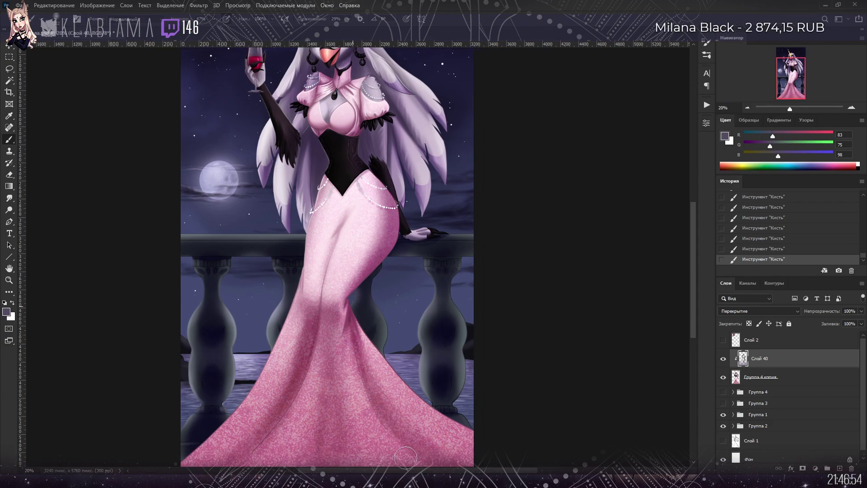
pyautogui.moveTo(370, 408); pyautogui.dragTo(400, 443)
pyautogui.moveTo(318, 312)
pyautogui.mouseDown()
pyautogui.moveTo(244, 450)
pyautogui.moveTo(222, 458)
pyautogui.mouseUp()
pyautogui.moveTo(330, 312); pyautogui.dragTo(332, 427)
pyautogui.moveTo(304, 312); pyautogui.dragTo(271, 386)
pyautogui.moveTo(308, 334); pyautogui.dragTo(223, 441)
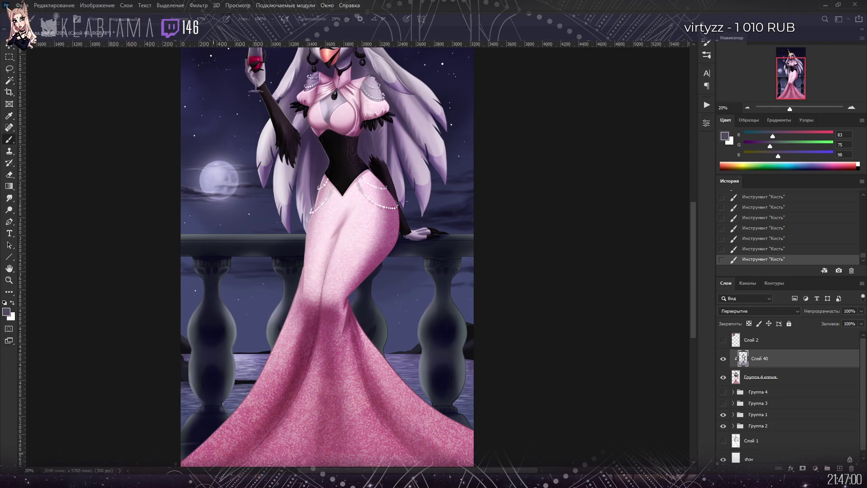
pyautogui.moveTo(341, 228); pyautogui.dragTo(326, 285)
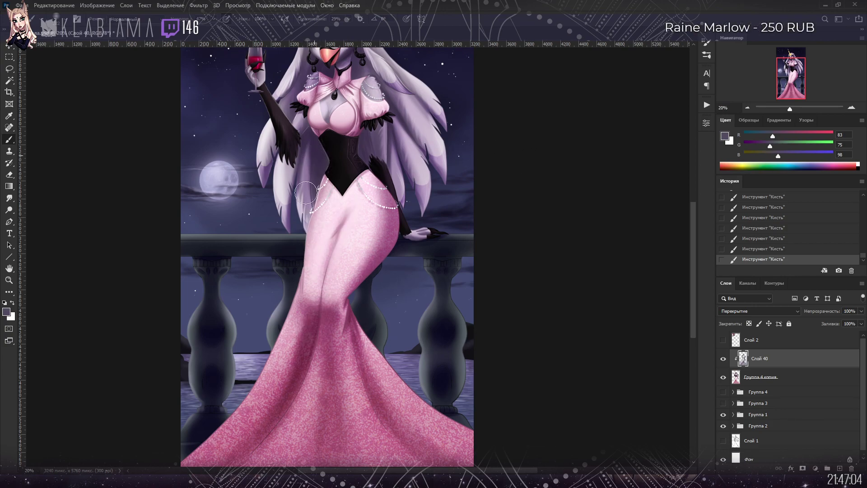
pyautogui.moveTo(297, 169)
pyautogui.mouseDown()
pyautogui.moveTo(283, 205)
pyautogui.moveTo(290, 233)
pyautogui.mouseUp()
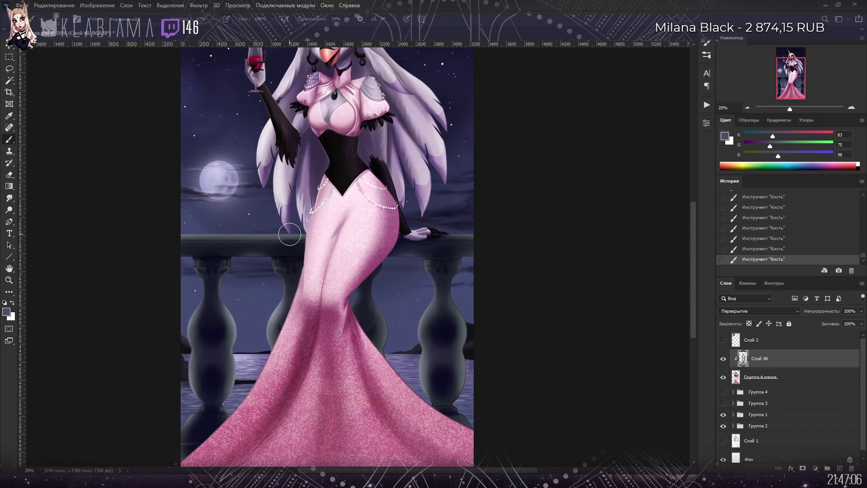
# Step: Add a new layer above Слой 40 and clip it to the merged character layer
pyautogui.moveTo(791, 82); pyautogui.dragTo(788, 75)
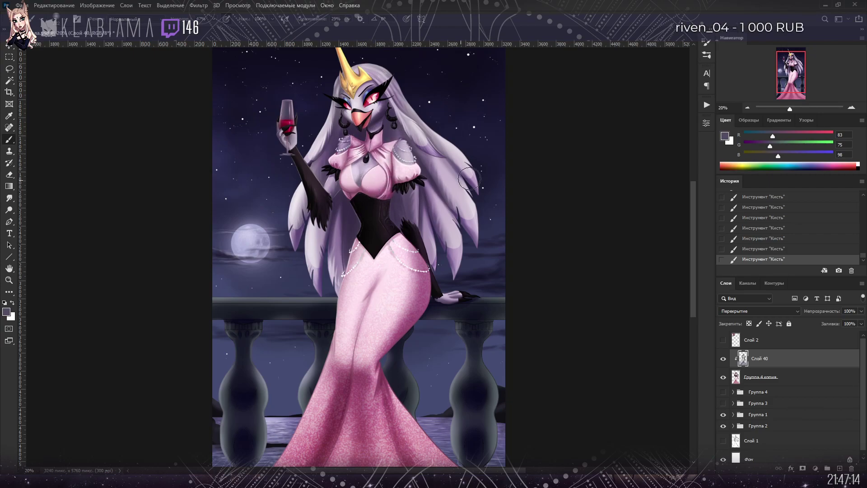
pyautogui.moveTo(791, 109); pyautogui.dragTo(792, 108)
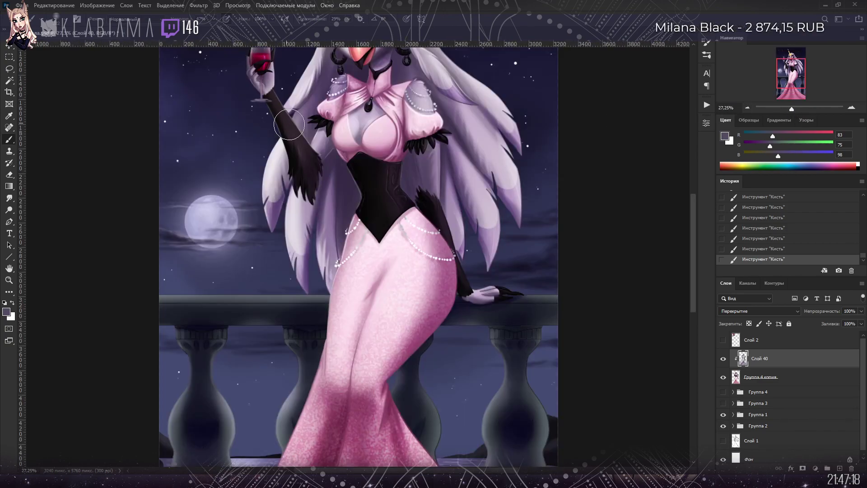
pyautogui.moveTo(792, 109); pyautogui.dragTo(788, 109)
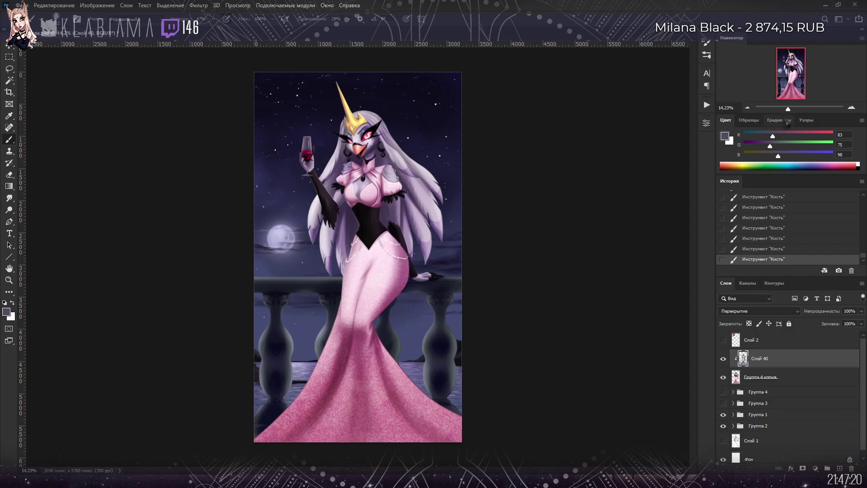
pyautogui.click(840, 469)
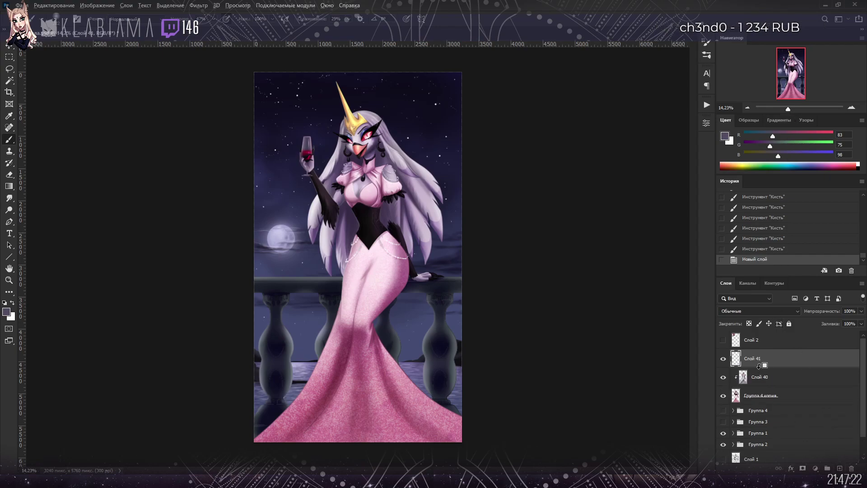
pyautogui.keyDown('alt'); pyautogui.click(760, 366); pyautogui.keyUp('alt')
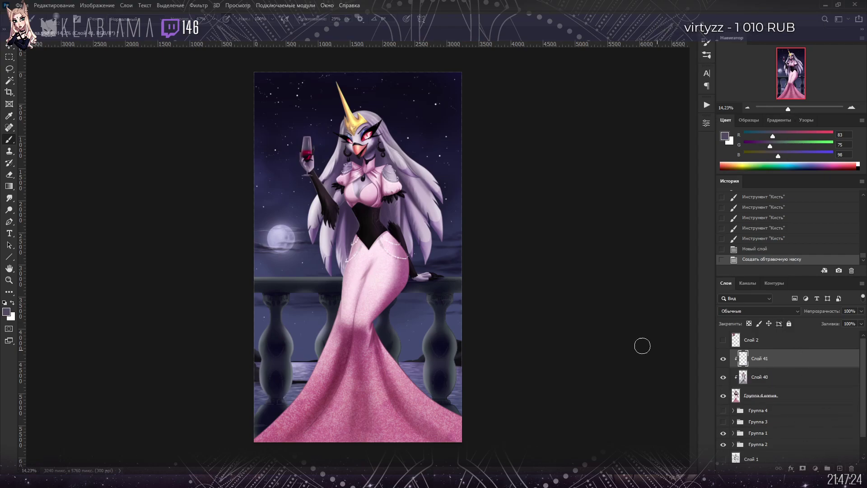
# Step: Duplicate the merged character layer, clip the copy to the original and apply a Brightness/Contrast (Яркость/Контрастность) adjustment to it
pyautogui.scroll(1, 484, 294)
pyautogui.click(762, 396)
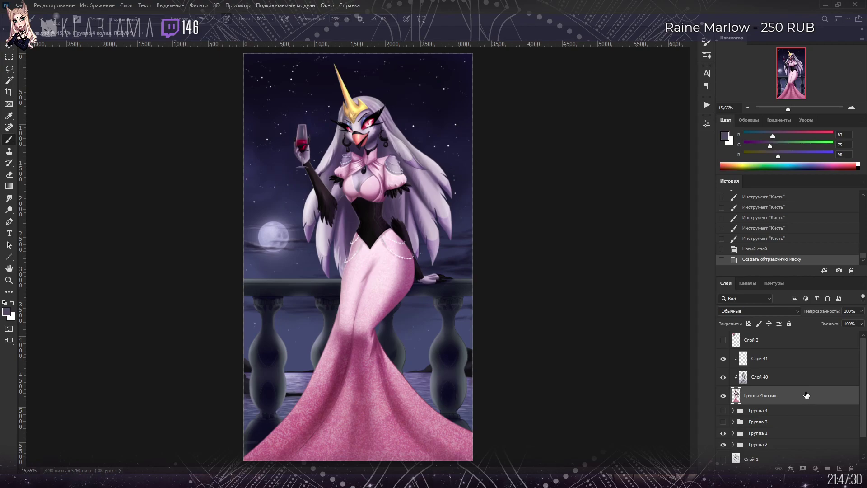
pyautogui.hotkey('ctrl', 'j')
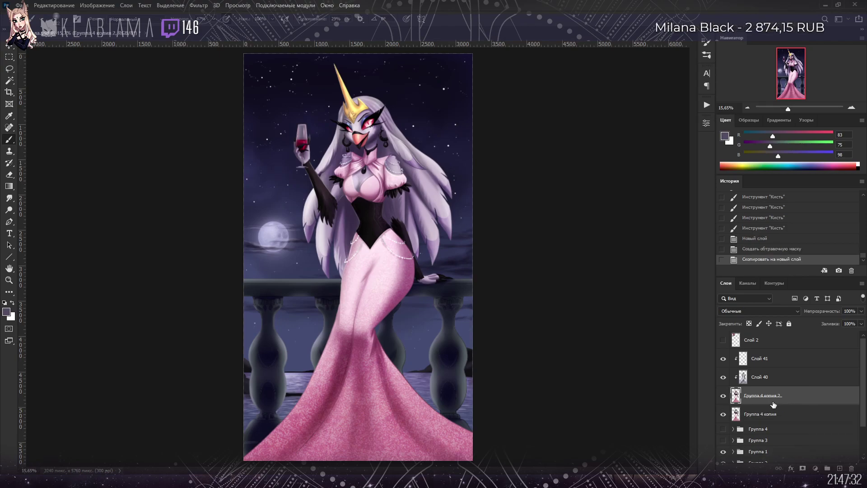
pyautogui.keyDown('alt'); pyautogui.click(770, 403); pyautogui.keyUp('alt')
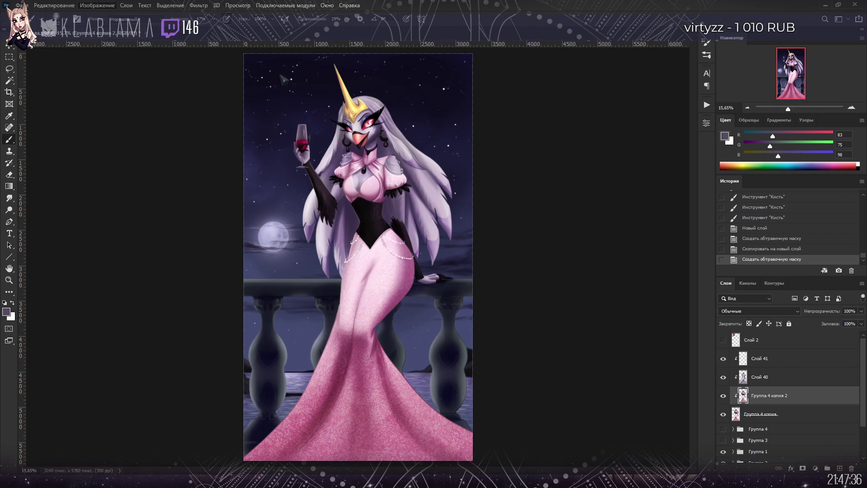
pyautogui.press('alt')
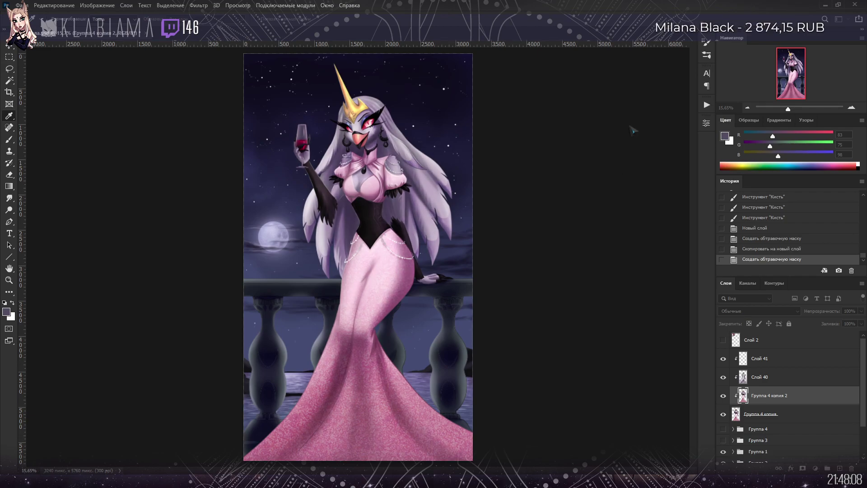
pyautogui.press('Return')
pyautogui.press('b')
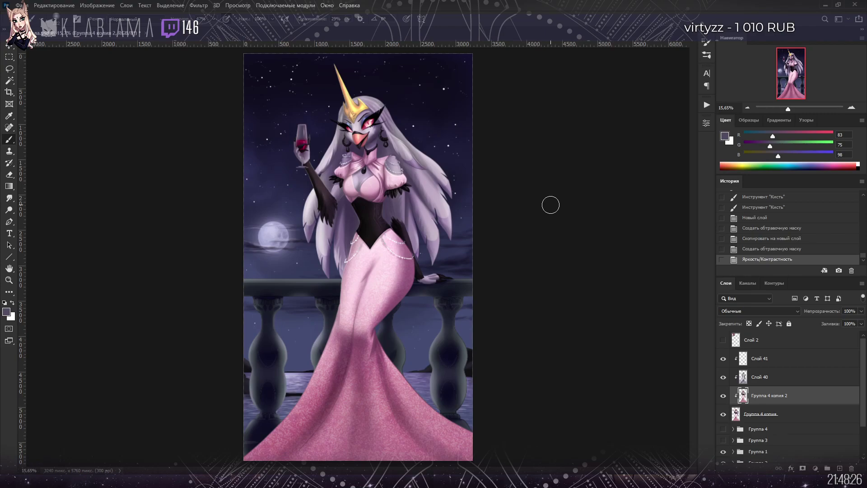
# Step: Set the blend mode of Слой 41 to Overlay (Перекрытие) and choose light blue (150, 186, 214) as the brush colour
pyautogui.scroll(1, 542, 204)
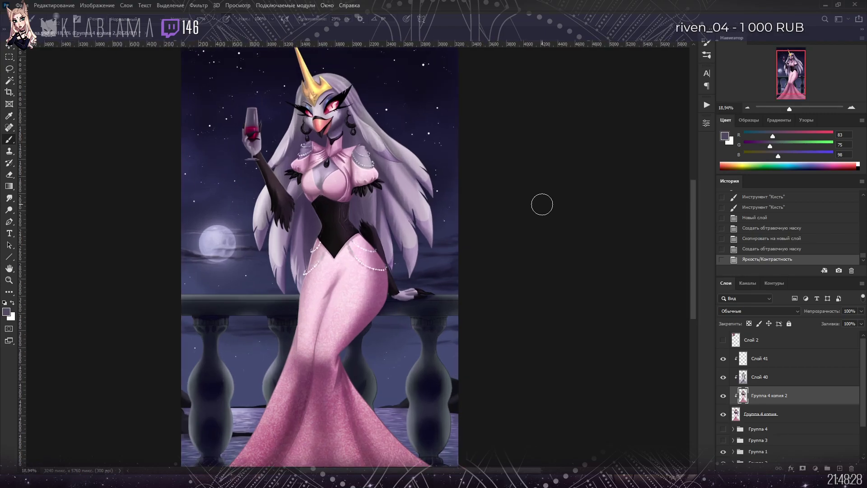
pyautogui.click(760, 363)
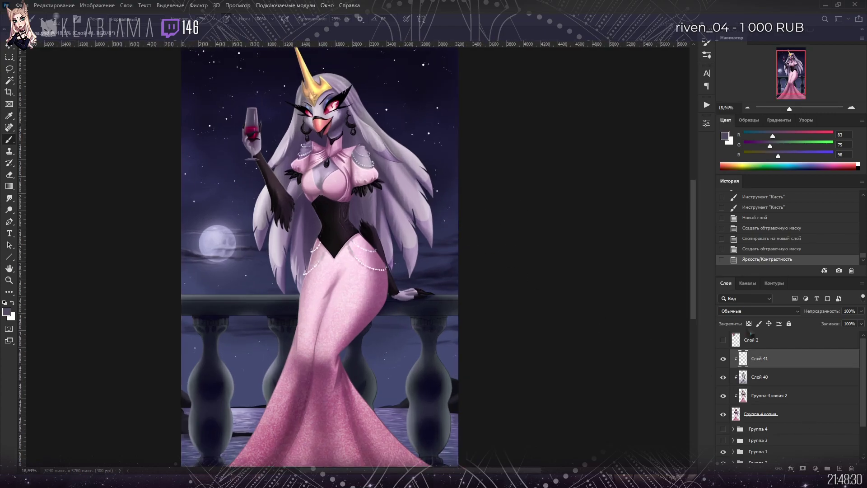
pyautogui.hotkey('shift', 'alt', 'o')
pyautogui.press('i')
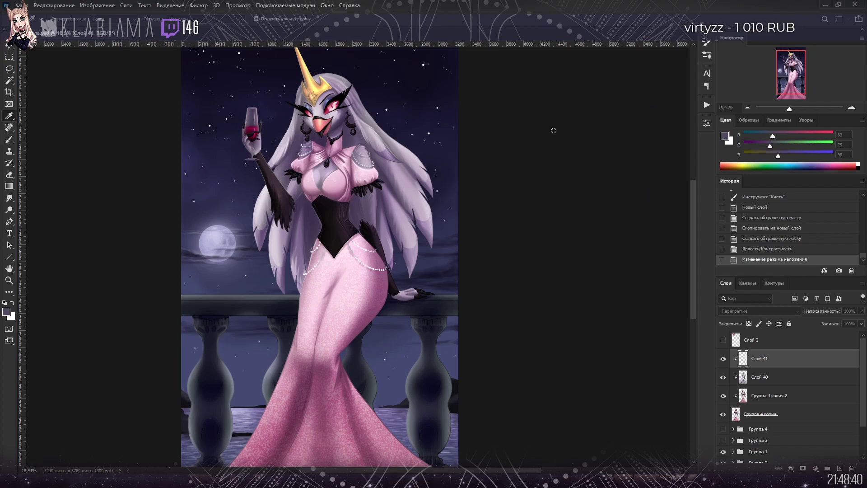
pyautogui.click(745, 88)
pyautogui.press('i')
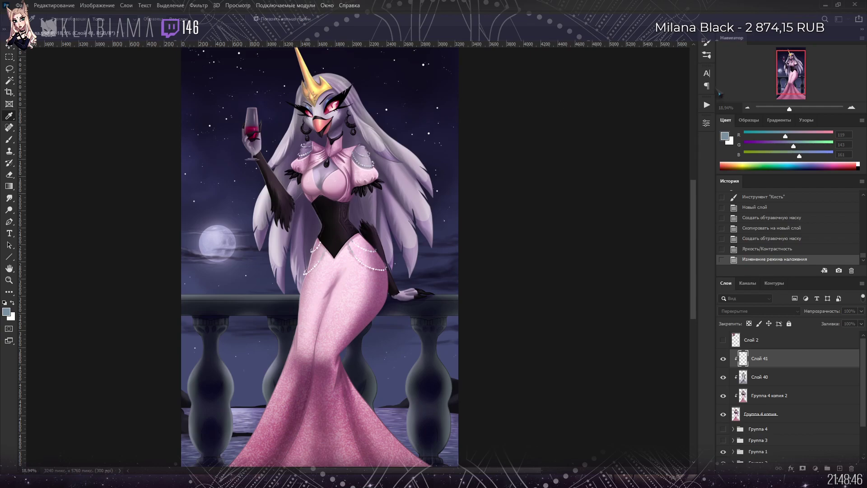
pyautogui.press('b')
# Step: Paint light blue rim highlights along the moon-facing edge of the hair, the raised gloved forearm and the hand holding the wine glass
pyautogui.keyDown('alt'); pyautogui.click(301, 125); pyautogui.keyUp('alt')
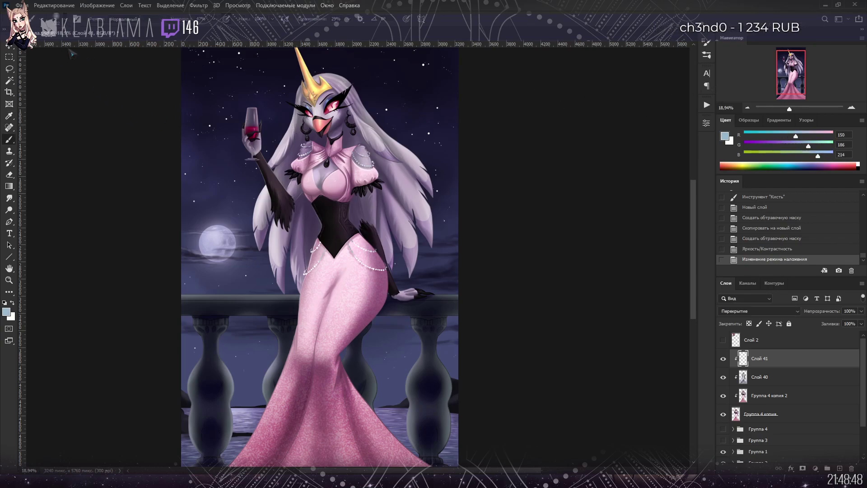
pyautogui.moveTo(293, 83)
pyautogui.mouseDown()
pyautogui.moveTo(254, 185)
pyautogui.moveTo(255, 277)
pyautogui.mouseUp()
pyautogui.moveTo(251, 187); pyautogui.dragTo(256, 247)
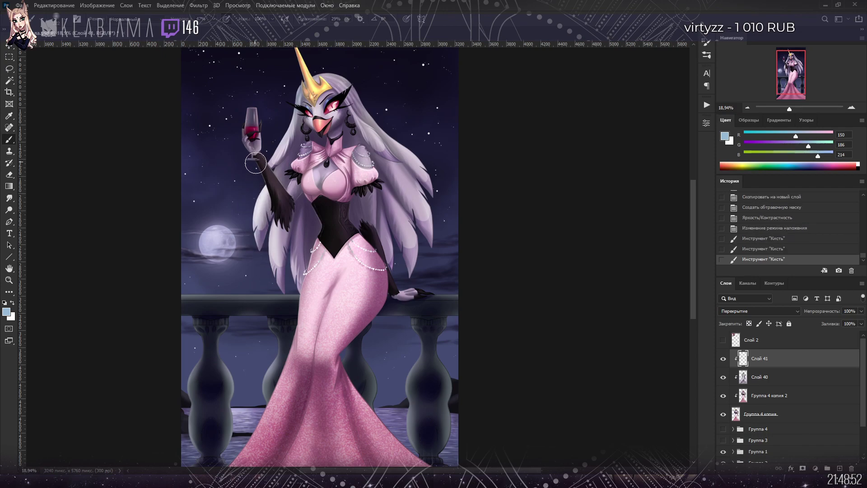
pyautogui.moveTo(260, 172)
pyautogui.mouseDown()
pyautogui.moveTo(271, 198)
pyautogui.moveTo(264, 181)
pyautogui.mouseUp()
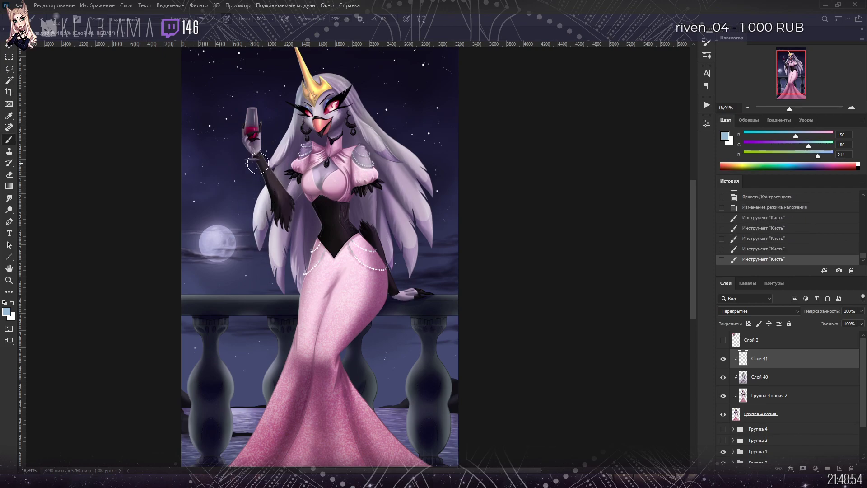
pyautogui.moveTo(240, 143); pyautogui.dragTo(244, 108)
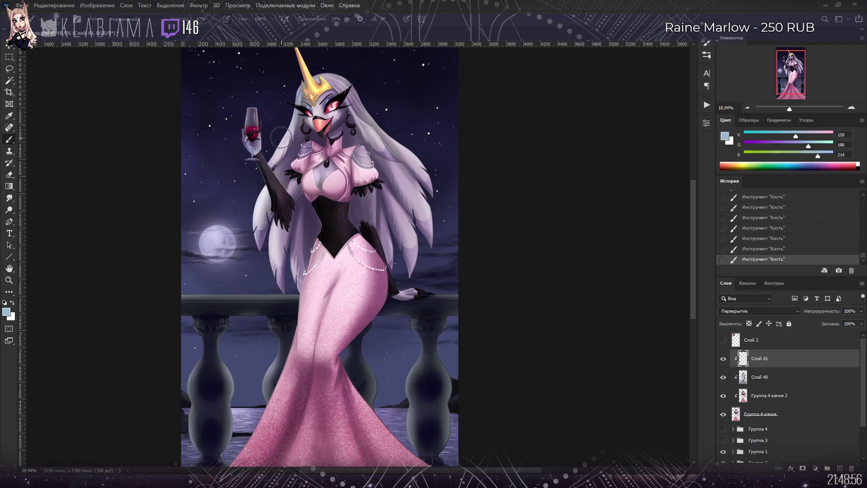
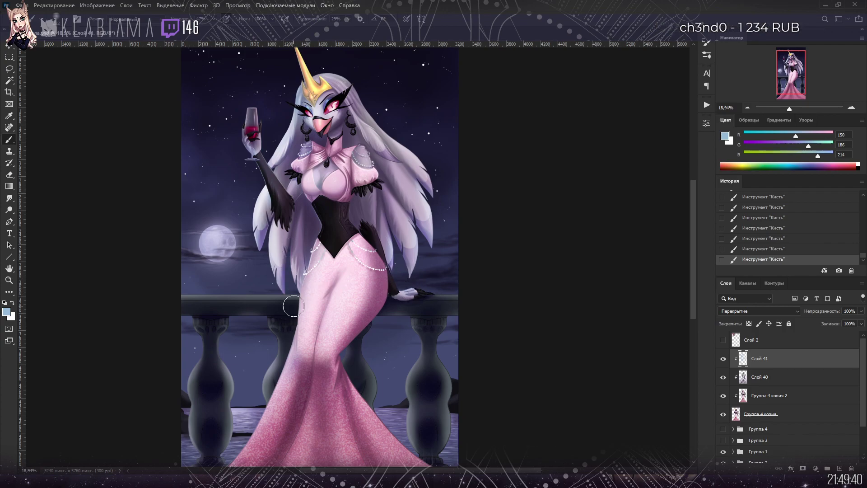
# Step: Add a new clipped layer directly above Группа 4 копия 2, below Слой 40
pyautogui.scroll(-2, 270, 344)
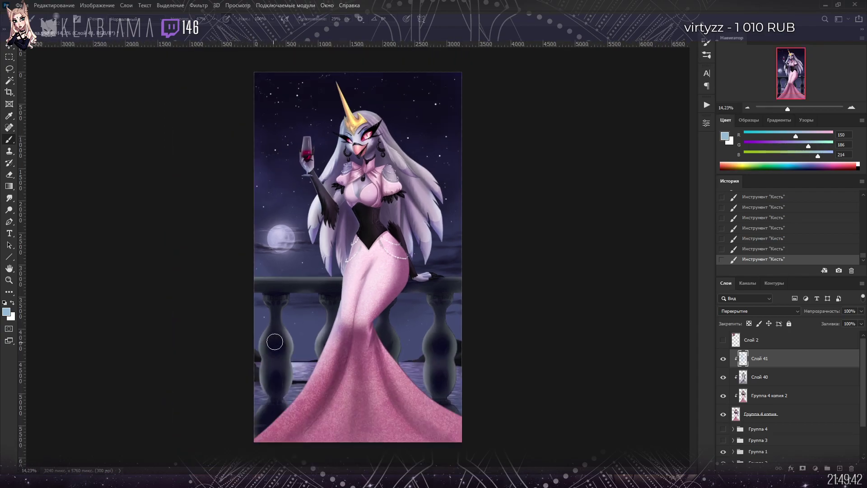
pyautogui.scroll(1, 303, 332)
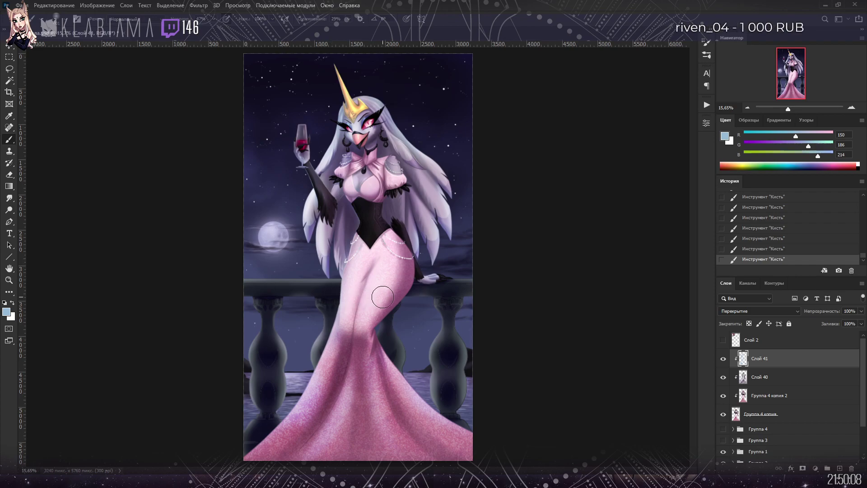
pyautogui.click(766, 400)
pyautogui.click(840, 469)
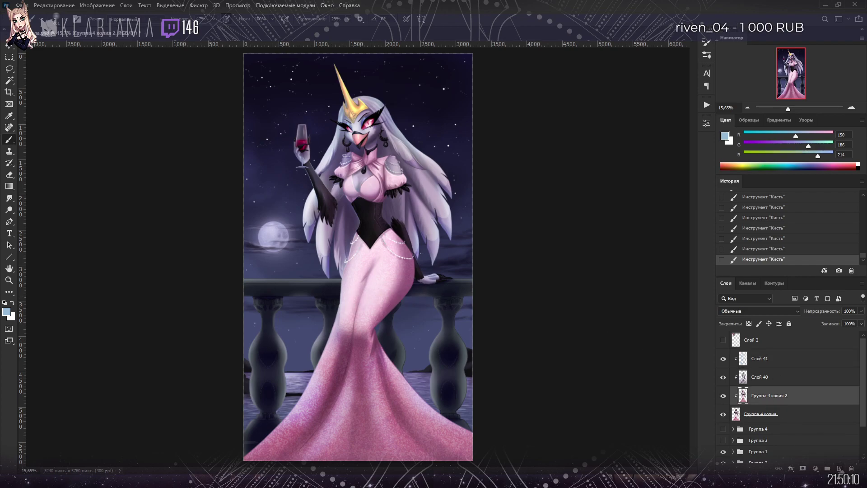
# Step: Fill Слой 42 with muted blue (82, 100, 139) using the Paint Bucket tool
pyautogui.click(12, 186)
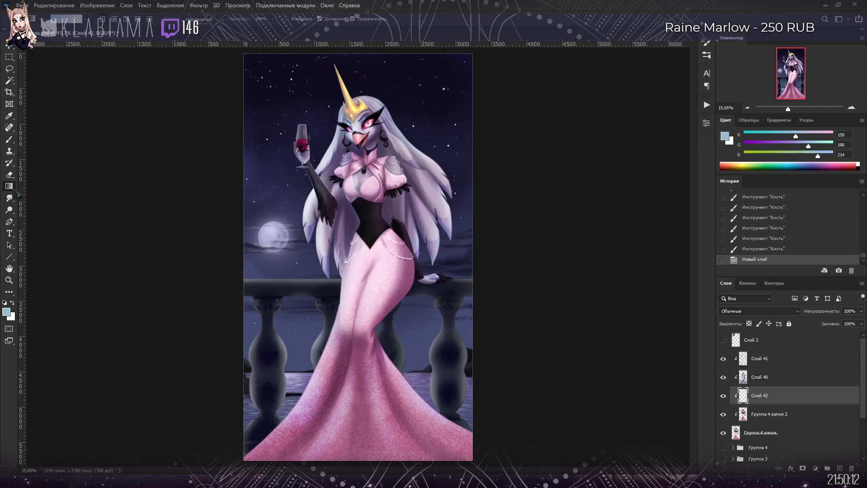
pyautogui.rightClick(10, 189)
pyautogui.click(43, 203)
pyautogui.press('i')
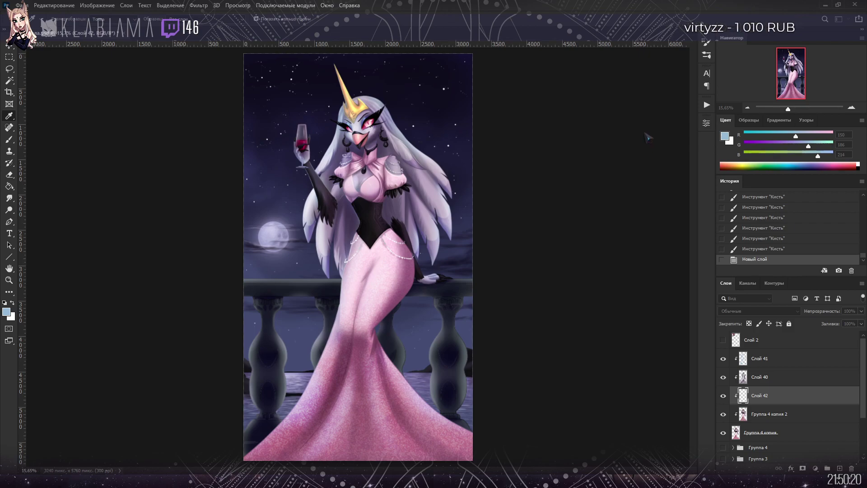
pyautogui.press('g')
pyautogui.keyDown('alt'); pyautogui.click(416, 199); pyautogui.keyUp('alt')
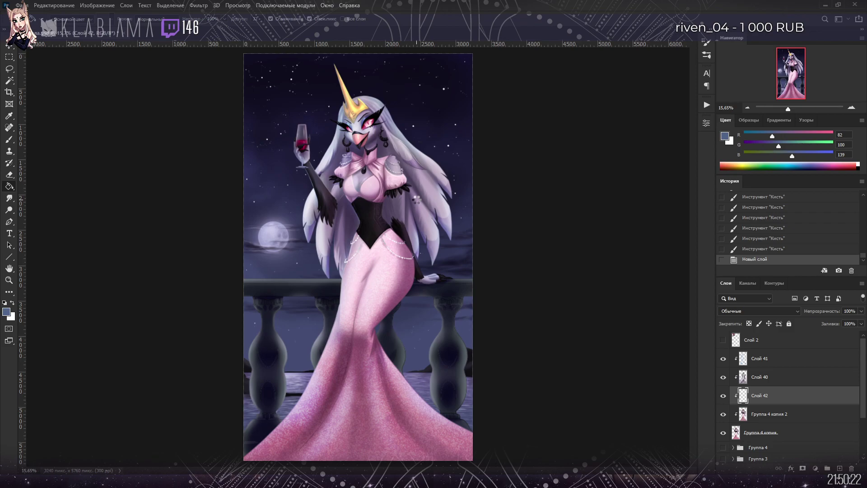
pyautogui.click(416, 199)
# Step: Set the blue fill layer's blend mode to Soft Light (Мягкий свет) and its opacity to 54%
pyautogui.click(736, 311)
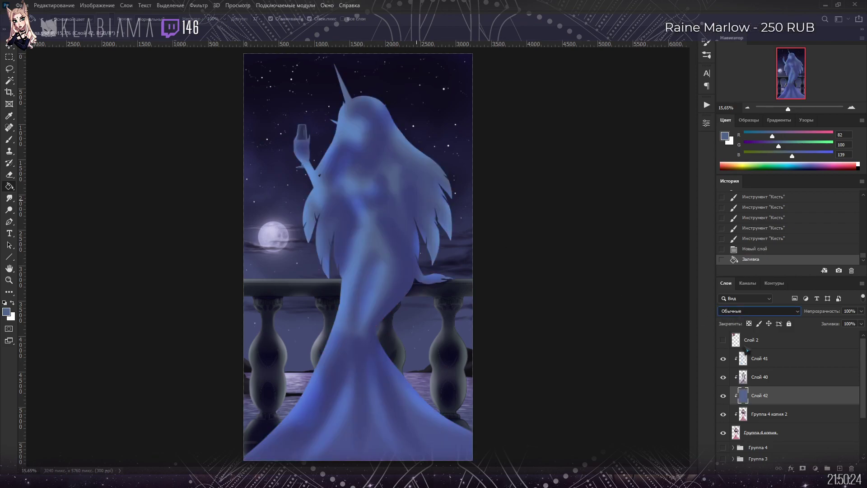
pyautogui.click(745, 335)
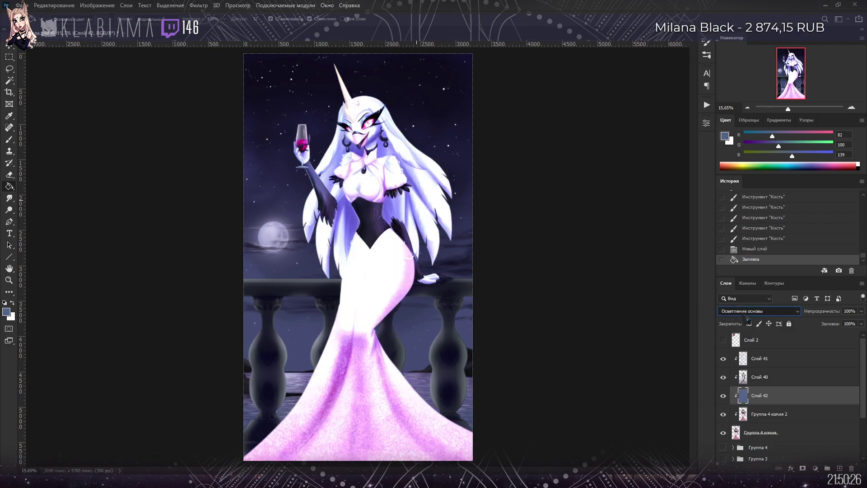
pyautogui.hotkey('alt', 'shift', 's')
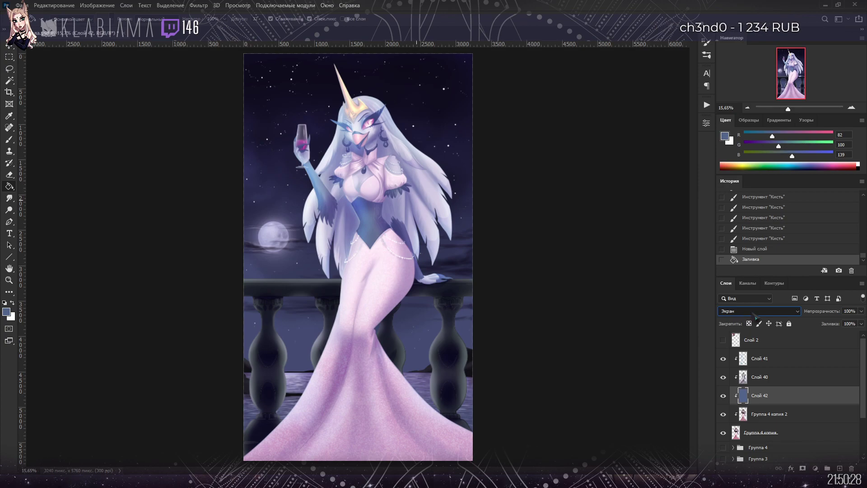
pyautogui.hotkey('alt', 'shift', 'o')
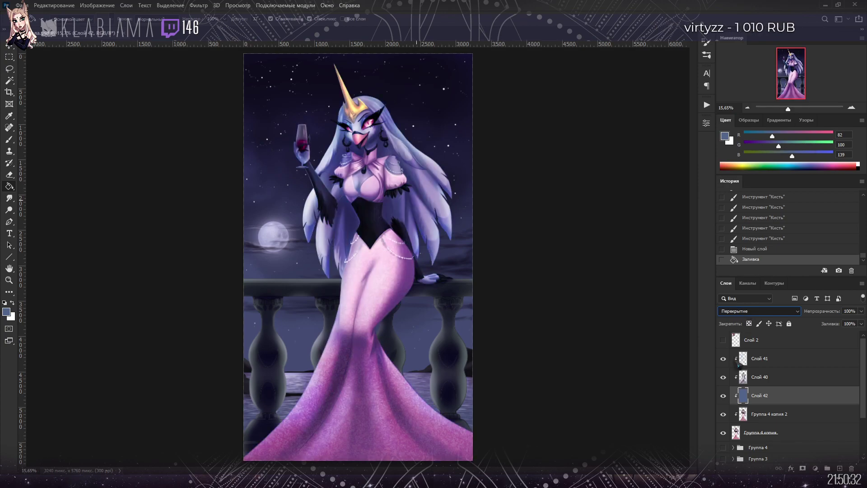
pyautogui.hotkey('alt', 'shift', 'f')
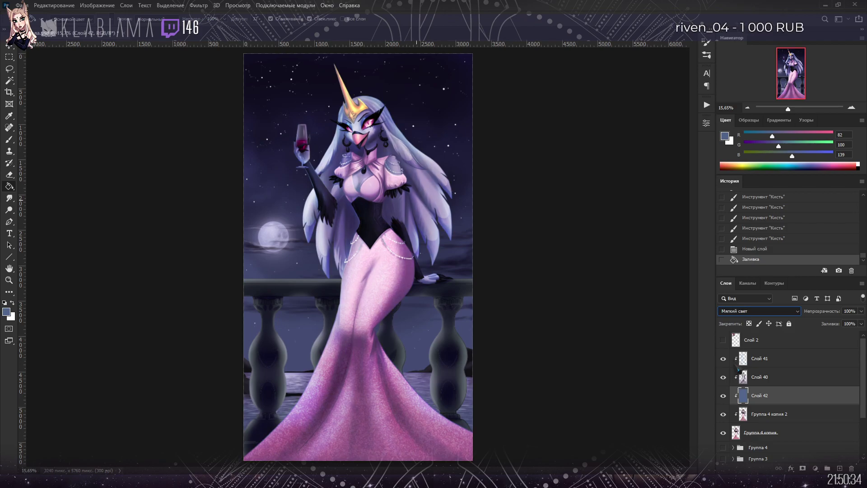
pyautogui.moveTo(863, 316); pyautogui.dragTo(848, 328)
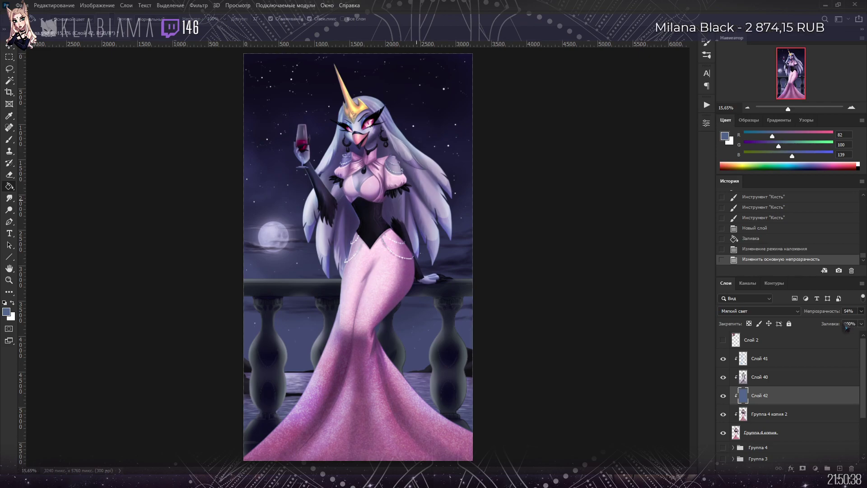
pyautogui.click(768, 414)
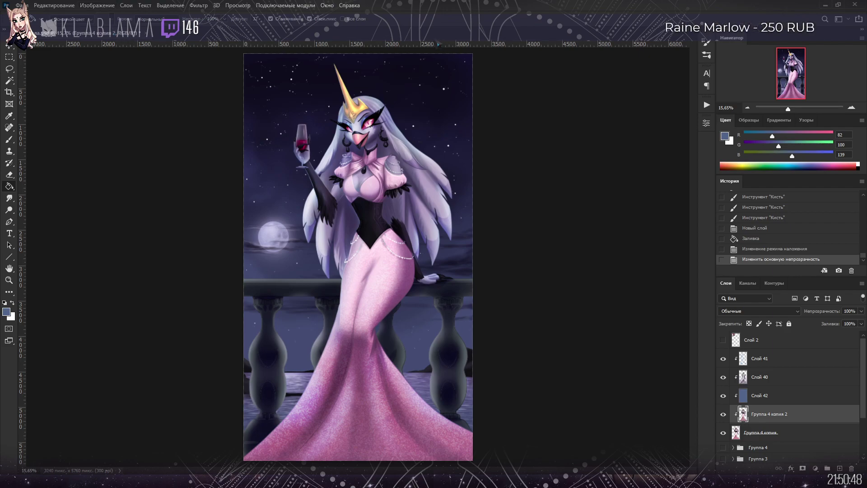
pyautogui.press('i')
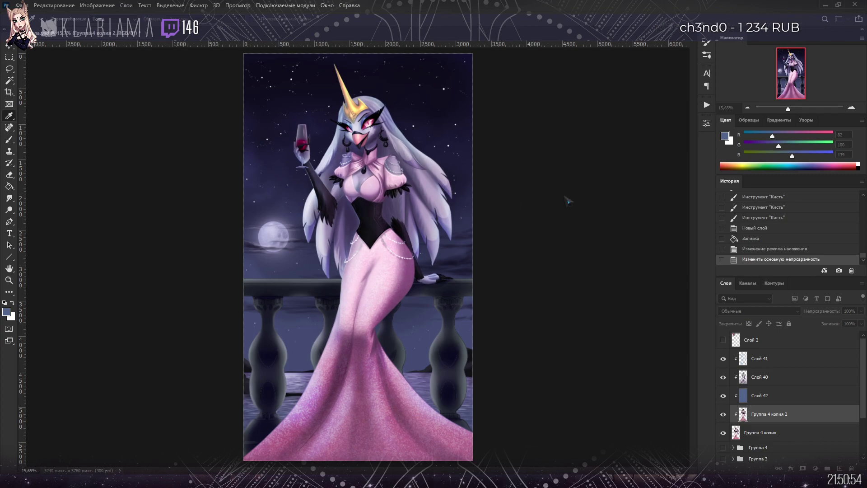
pyautogui.moveTo(555, 198); pyautogui.dragTo(557, 198)
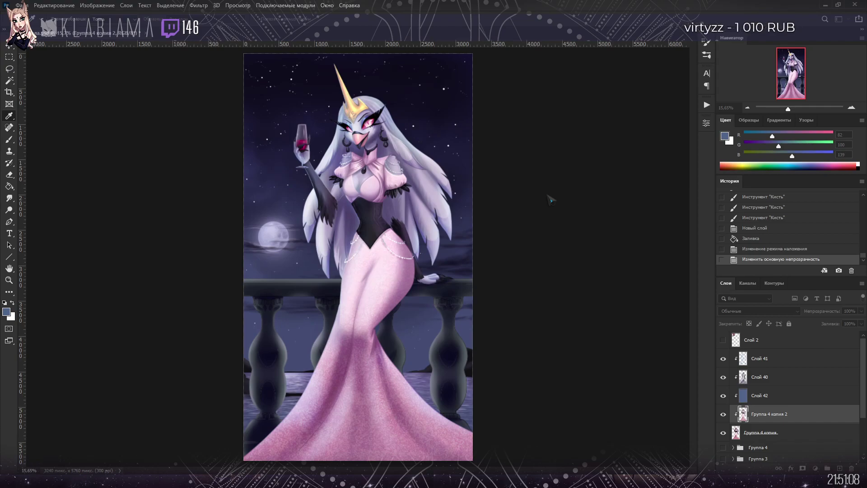
pyautogui.moveTo(560, 196)
pyautogui.mouseDown()
pyautogui.moveTo(619, 198)
pyautogui.moveTo(569, 195)
pyautogui.mouseUp()
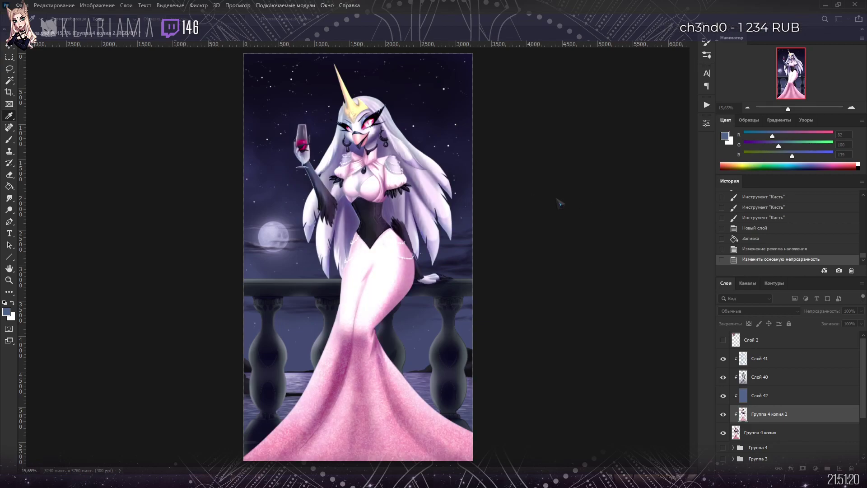
pyautogui.moveTo(566, 201)
pyautogui.mouseDown()
pyautogui.moveTo(556, 199)
pyautogui.moveTo(598, 199)
pyautogui.moveTo(562, 197)
pyautogui.mouseUp()
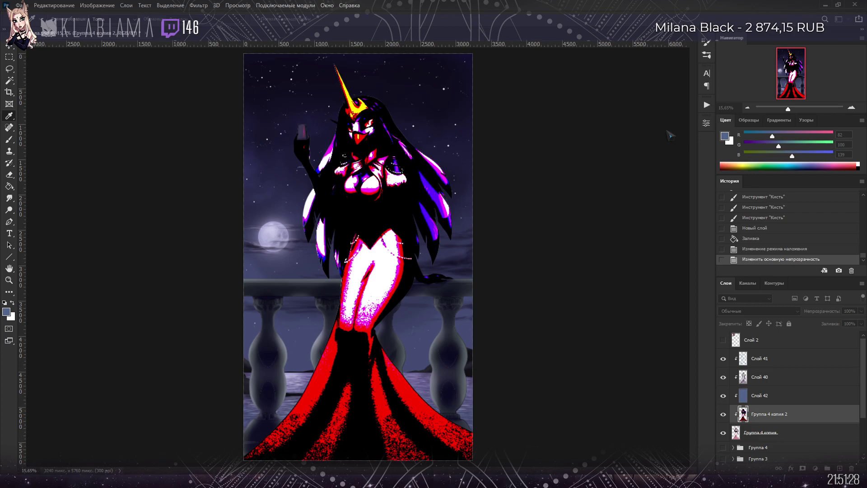
pyautogui.press('g')
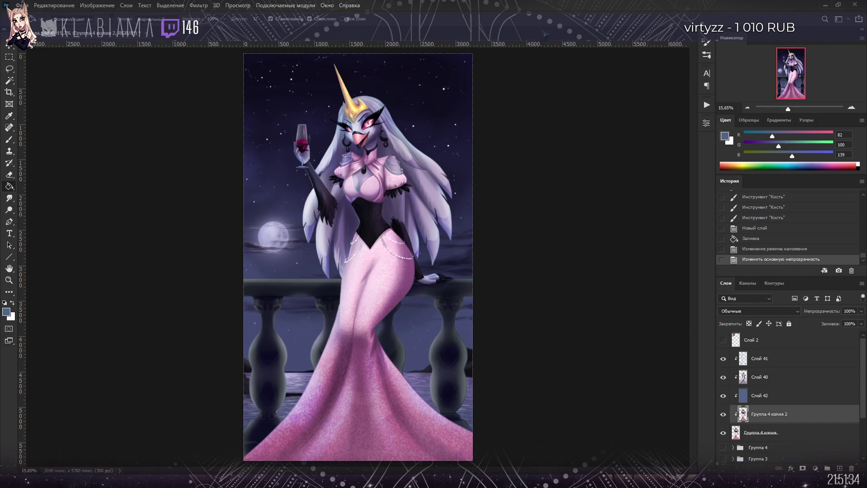
# Step: Apply Levels (Уровни) and Brightness/Contrast (Яркость/Контрастность) adjustments to Группа 4 копия 2 to brighten the character slightly
pyautogui.press('i')
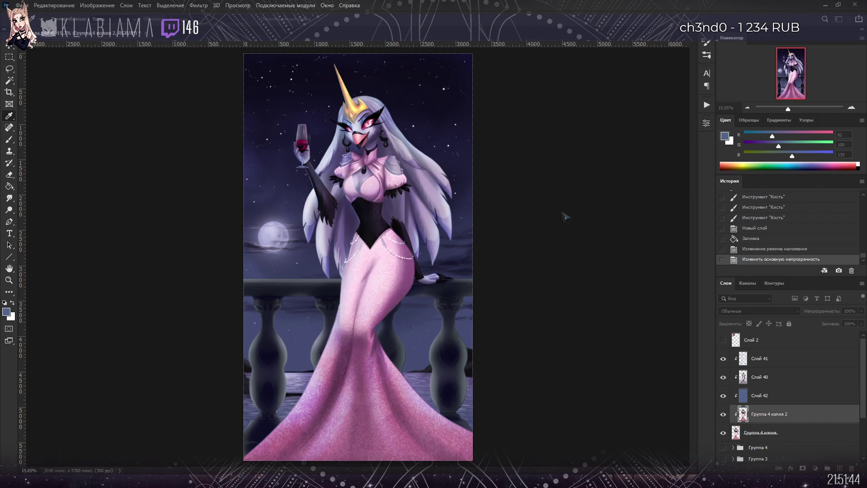
pyautogui.moveTo(523, 237); pyautogui.dragTo(530, 238)
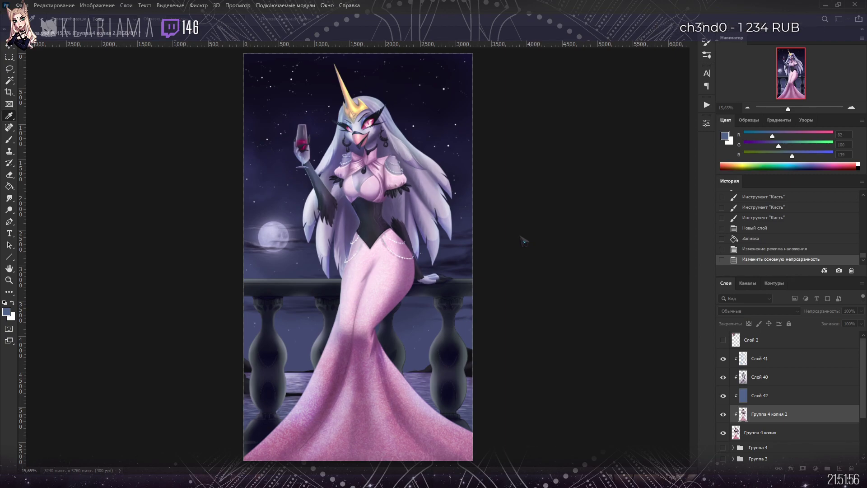
pyautogui.press('g')
pyautogui.press('Return')
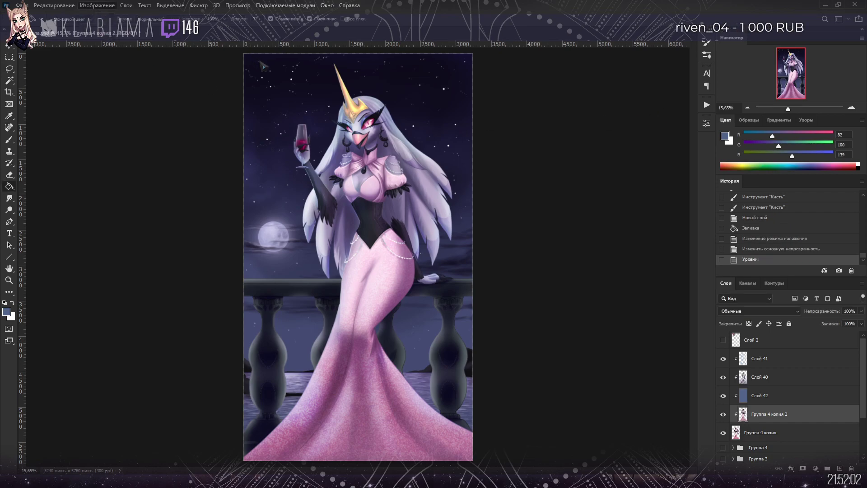
pyautogui.press('i')
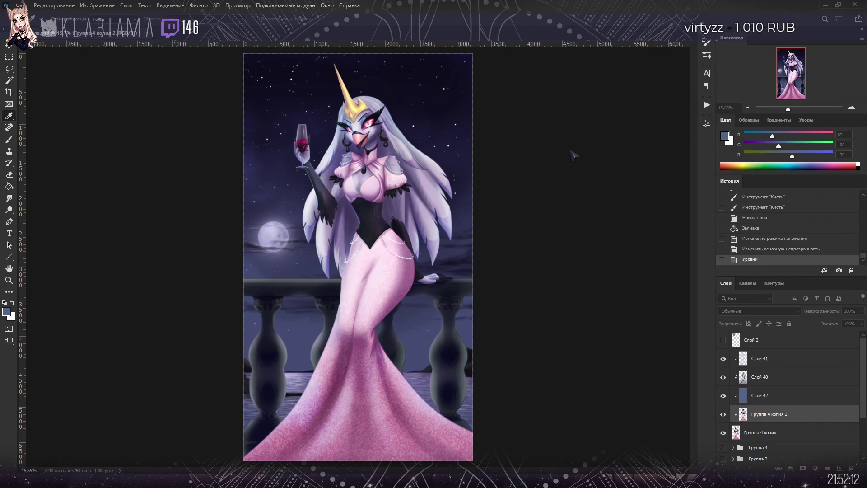
pyautogui.press('g')
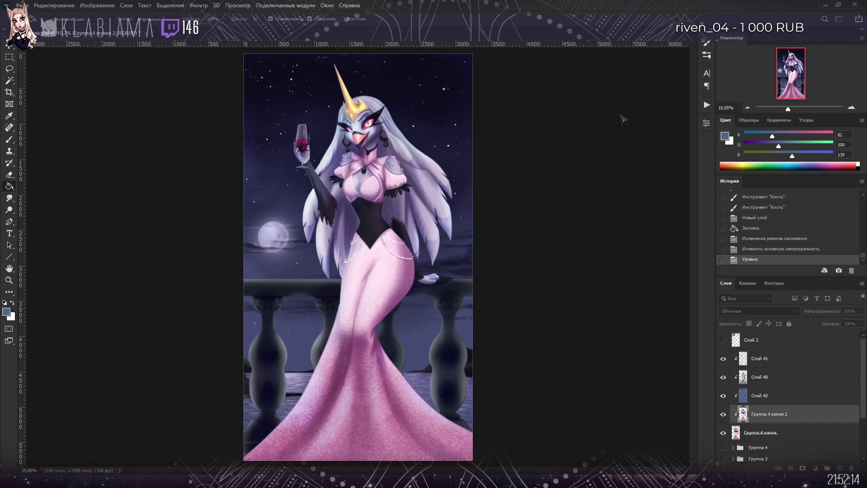
# Step: Group the merged character layer together with its four clipped layers, from Слой 41 down to Группа 4 копия
pyautogui.click(770, 358)
pyautogui.keyDown('shift'); pyautogui.click(764, 434); pyautogui.keyUp('shift')
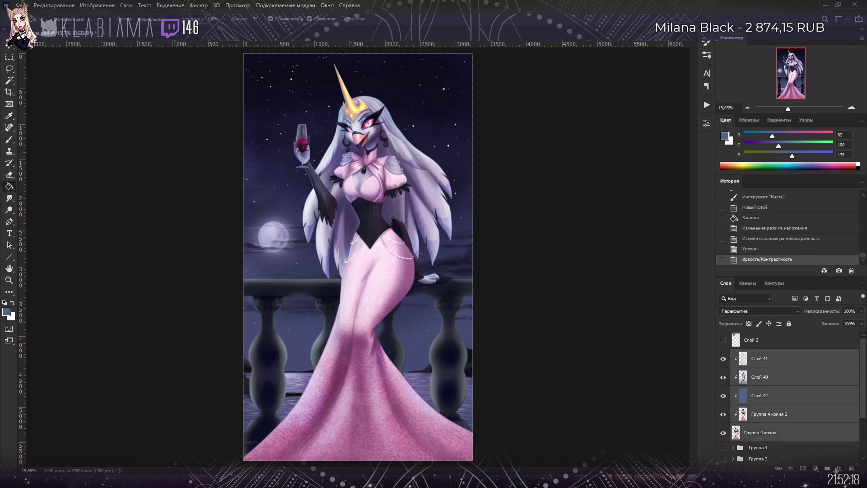
pyautogui.click(827, 468)
# Step: Duplicate the background group Группа 2 and merge the copy into a single layer
pyautogui.click(767, 419)
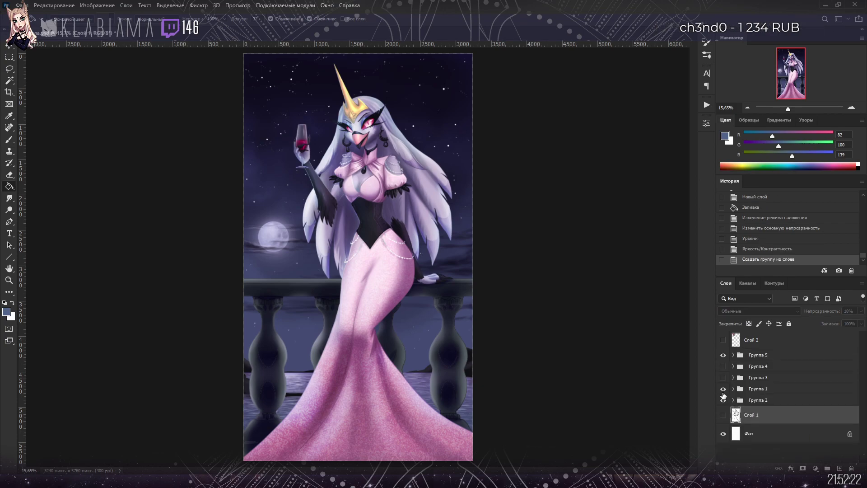
pyautogui.click(723, 392)
pyautogui.click(722, 392)
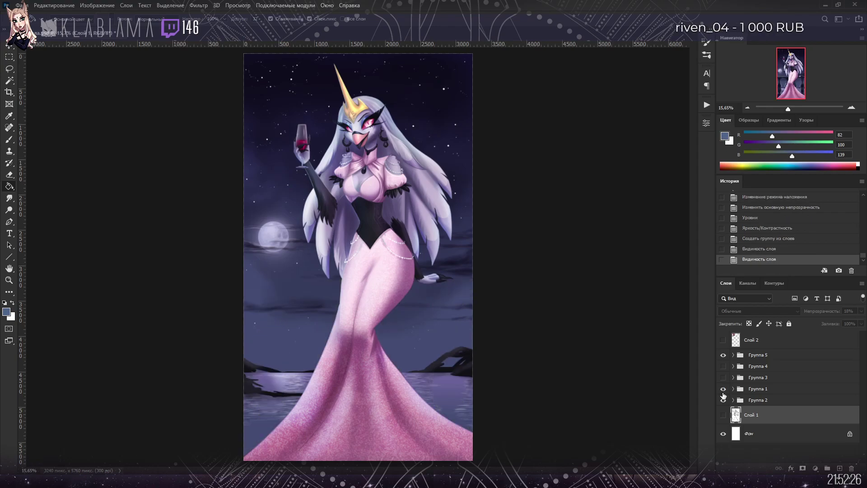
pyautogui.click(750, 400)
pyautogui.hotkey('ctrl', 'j')
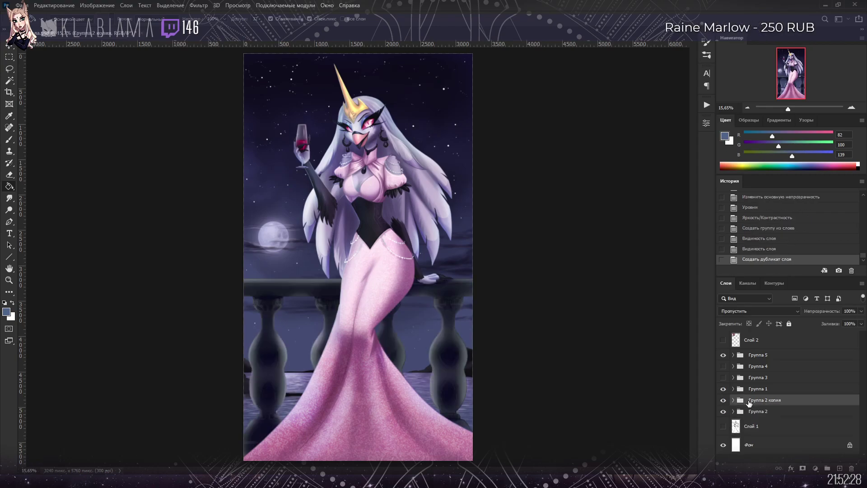
pyautogui.hotkey('ctrl', 'e')
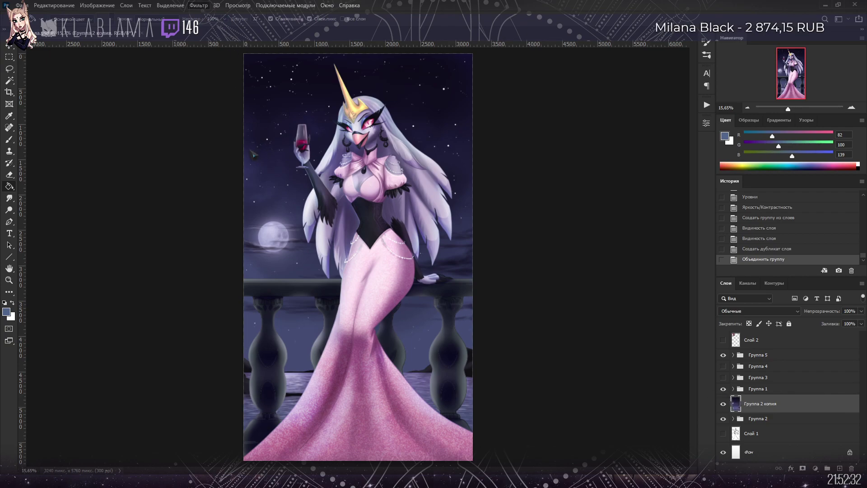
# Step: Save the document and apply the Exposure X6 Canon 85mm f/1.2L lens blur to the merged background copy as a new layer
pyautogui.hotkey('ctrl', 's')
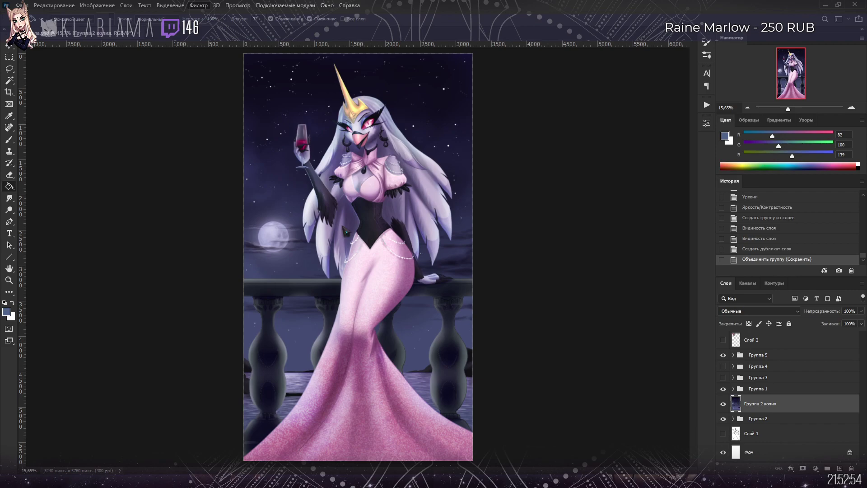
pyautogui.click(358, 218)
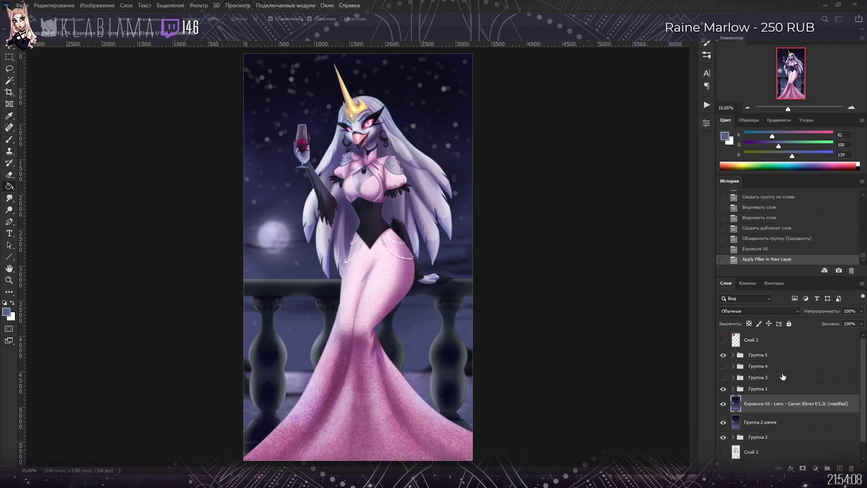
# Step: Add a new layer above Группа 5, clip it to the group and set its blend mode to Multiply (Умножение)
pyautogui.click(759, 359)
pyautogui.click(840, 469)
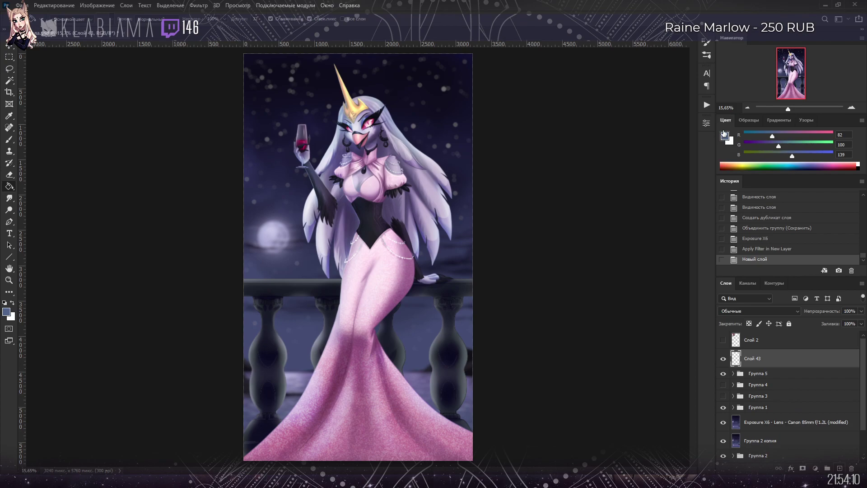
pyautogui.press('i')
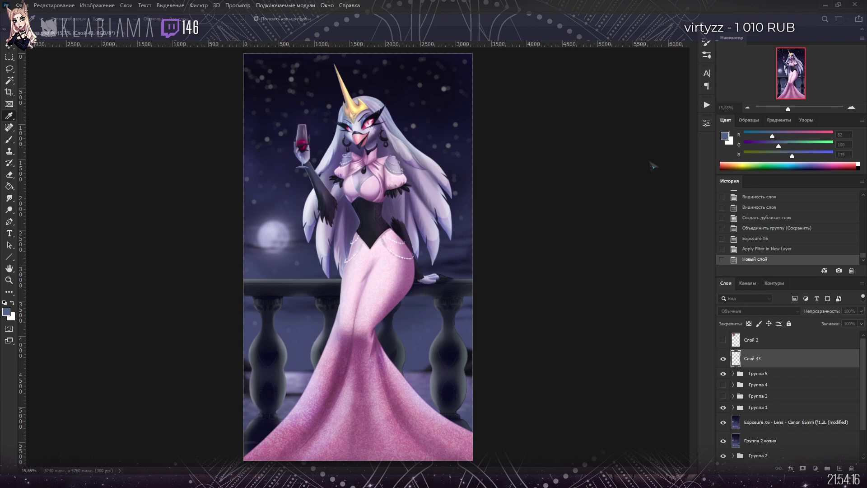
pyautogui.press('g')
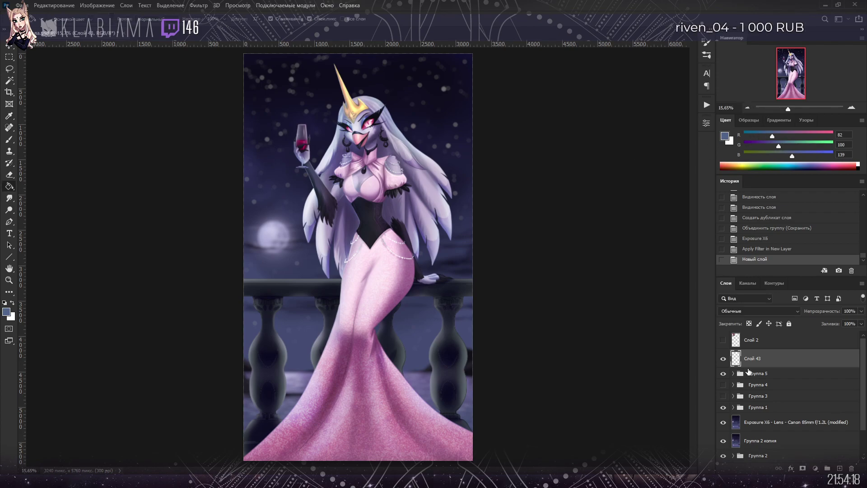
pyautogui.keyDown('alt'); pyautogui.click(753, 366); pyautogui.keyUp('alt')
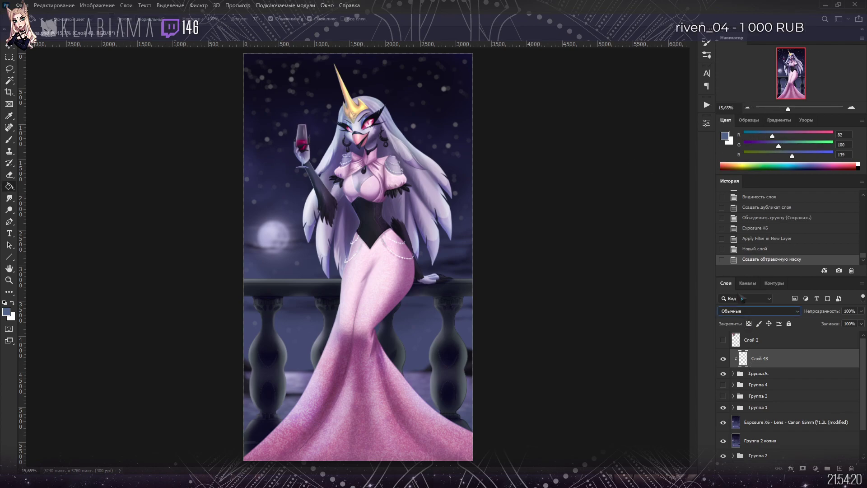
pyautogui.hotkey('shift', 'alt', 'm')
# Step: Set the foreground colour to dark blue (52, 64, 90) and brush shadow along the left edge of the skirt down to the hem on Слой 43
pyautogui.press('i')
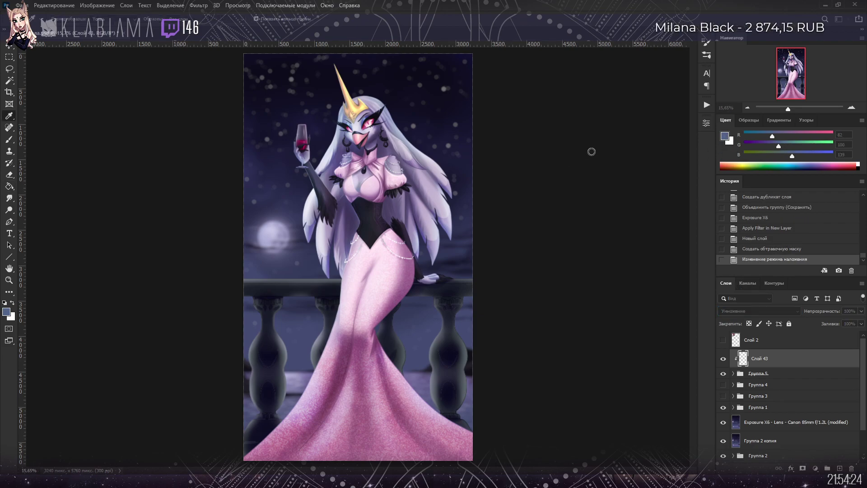
pyautogui.click(730, 88)
pyautogui.click(7, 141)
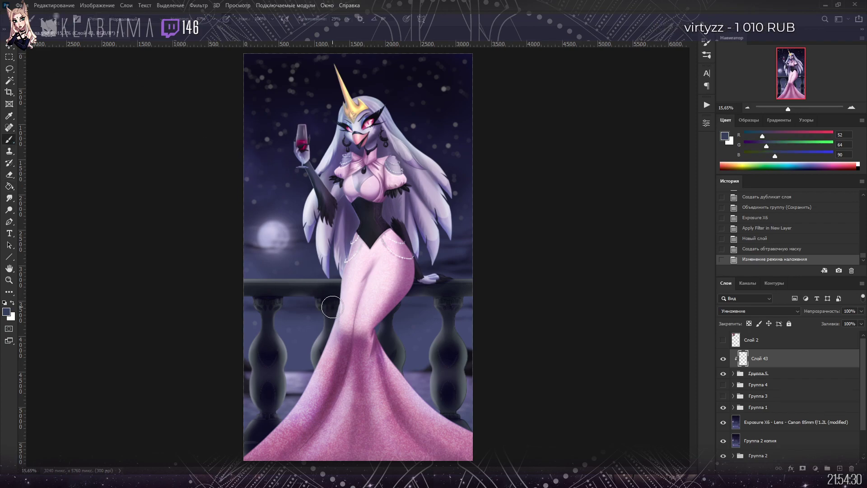
pyautogui.moveTo(331, 327)
pyautogui.mouseDown()
pyautogui.moveTo(319, 355)
pyautogui.moveTo(333, 335)
pyautogui.moveTo(333, 384)
pyautogui.mouseUp()
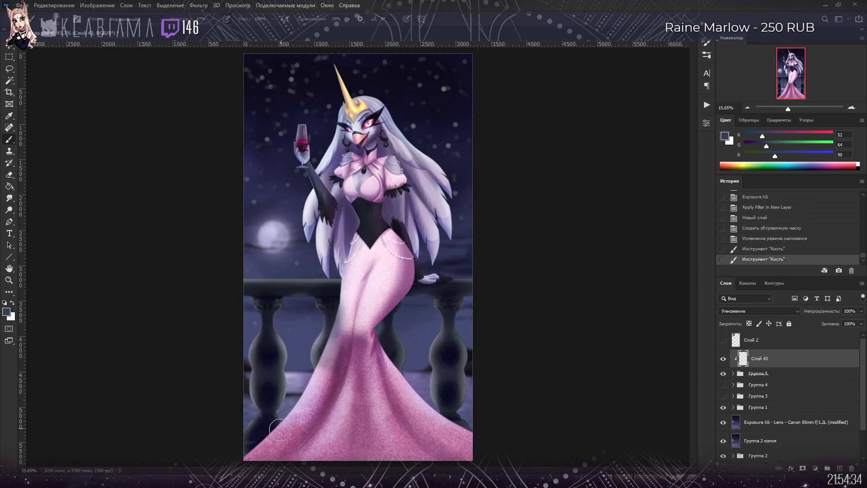
pyautogui.moveTo(273, 425)
pyautogui.mouseDown()
pyautogui.moveTo(246, 470)
pyautogui.moveTo(275, 434)
pyautogui.moveTo(255, 469)
pyautogui.moveTo(267, 427)
pyautogui.mouseUp()
pyautogui.moveTo(215, 467); pyautogui.dragTo(273, 432)
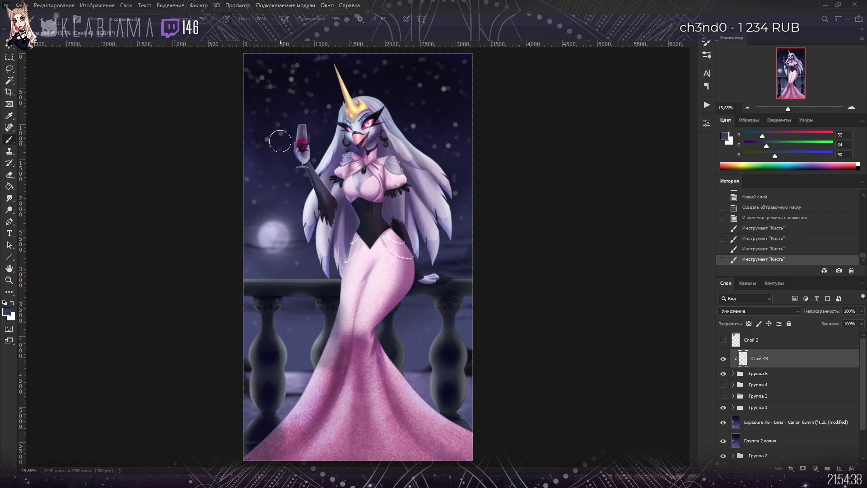
pyautogui.moveTo(327, 339)
pyautogui.mouseDown()
pyautogui.moveTo(332, 329)
pyautogui.moveTo(323, 352)
pyautogui.mouseUp()
pyautogui.moveTo(333, 326); pyautogui.dragTo(319, 367)
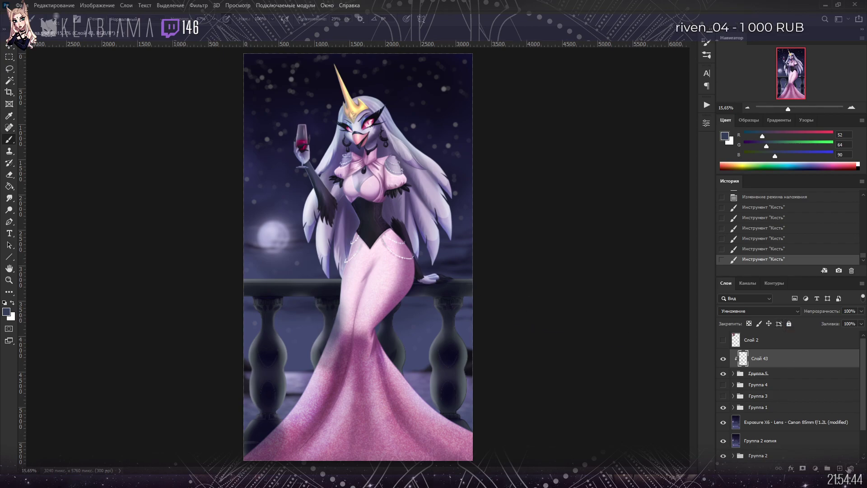
# Step: Erase the excess shadow around the character's left-side thigh and knee on Слой 43
pyautogui.hotkey('ctrl', 'a')
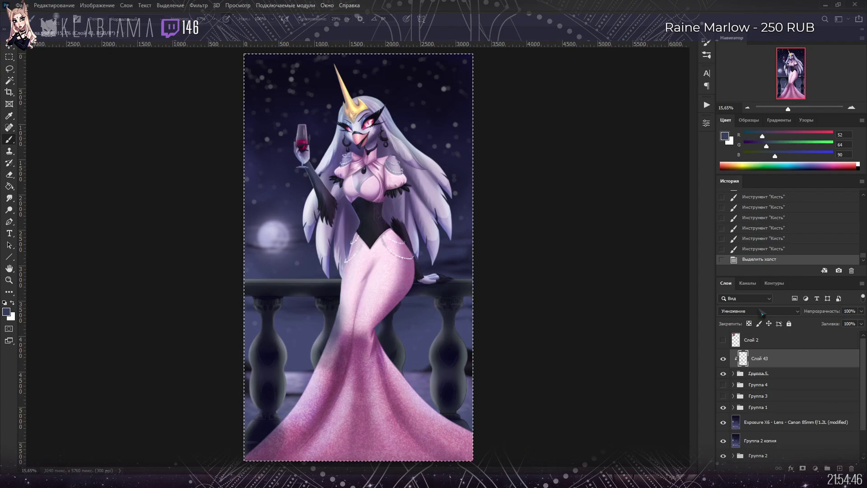
pyautogui.hotkey('ctrl', 'd')
pyautogui.press('l')
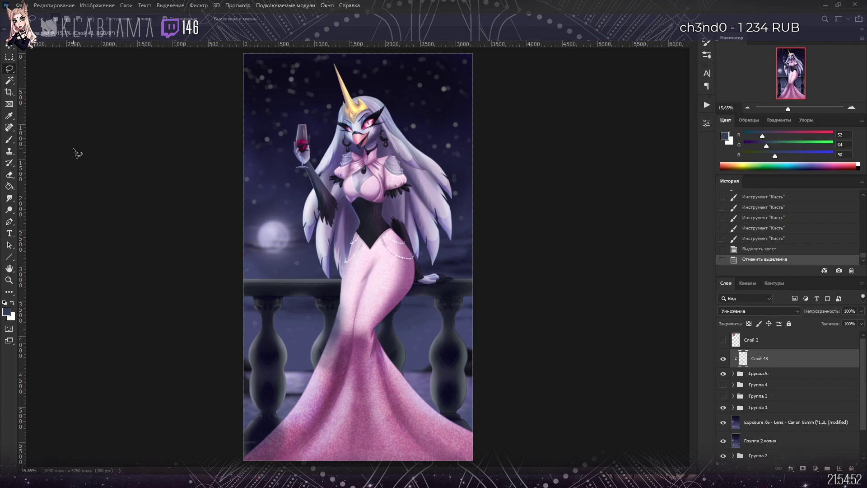
pyautogui.click(10, 175)
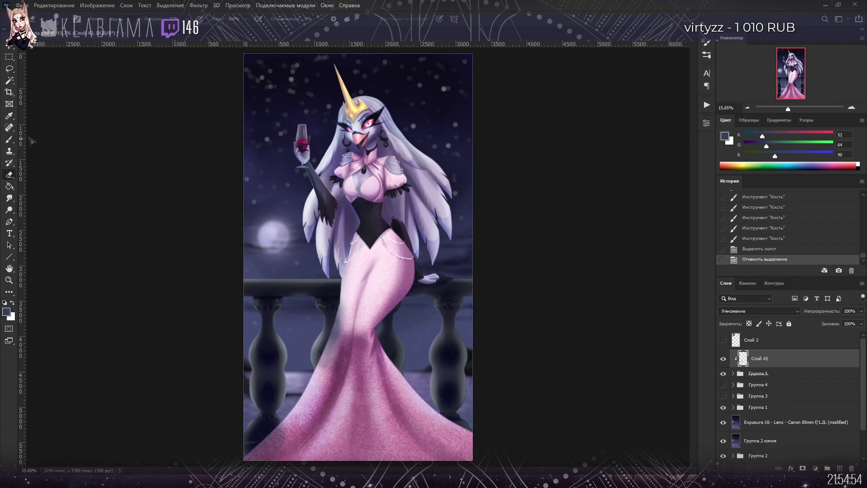
pyautogui.moveTo(327, 288)
pyautogui.mouseDown()
pyautogui.moveTo(321, 373)
pyautogui.moveTo(362, 340)
pyautogui.mouseUp()
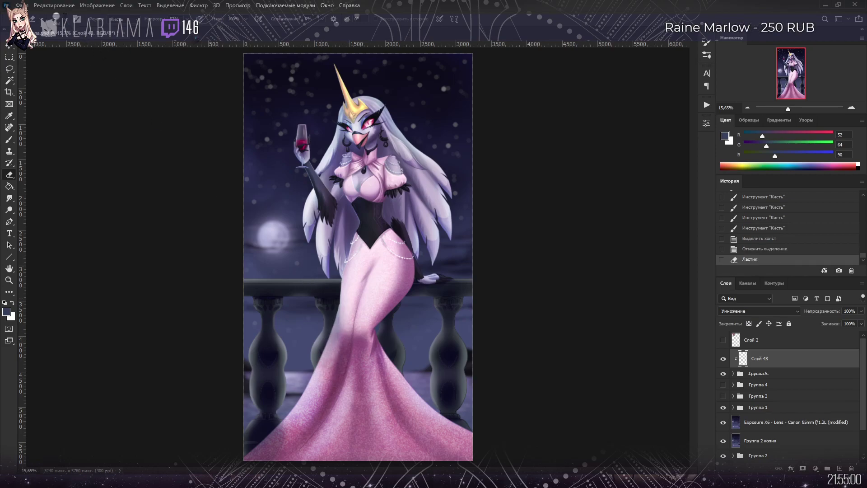
pyautogui.moveTo(328, 301)
pyautogui.mouseDown()
pyautogui.moveTo(357, 384)
pyautogui.moveTo(345, 300)
pyautogui.moveTo(351, 315)
pyautogui.moveTo(342, 322)
pyautogui.moveTo(333, 312)
pyautogui.moveTo(343, 378)
pyautogui.moveTo(324, 384)
pyautogui.moveTo(314, 365)
pyautogui.moveTo(335, 312)
pyautogui.moveTo(337, 382)
pyautogui.moveTo(366, 359)
pyautogui.moveTo(317, 352)
pyautogui.moveTo(345, 396)
pyautogui.moveTo(394, 331)
pyautogui.moveTo(315, 297)
pyautogui.mouseUp()
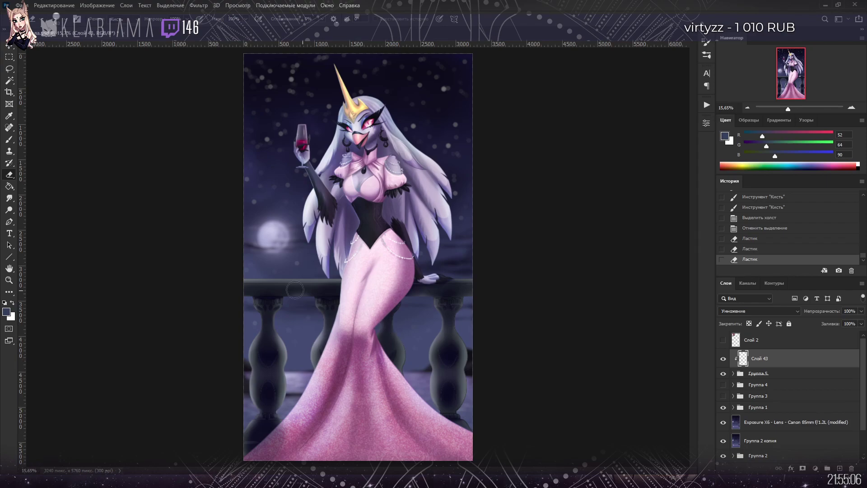
# Step: Try extra shadow strokes down the left side of the skirt below the knee and revert them
pyautogui.click(9, 139)
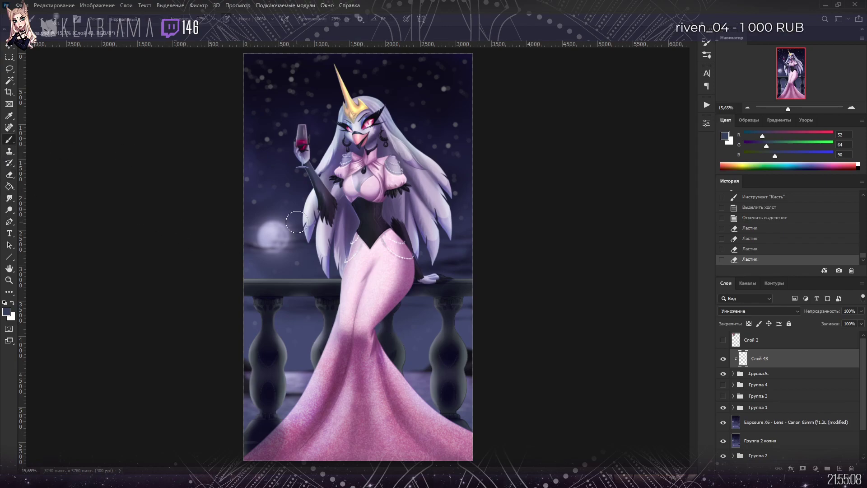
pyautogui.moveTo(334, 301); pyautogui.dragTo(338, 375)
pyautogui.moveTo(335, 326)
pyautogui.mouseDown()
pyautogui.moveTo(326, 361)
pyautogui.moveTo(332, 423)
pyautogui.mouseUp()
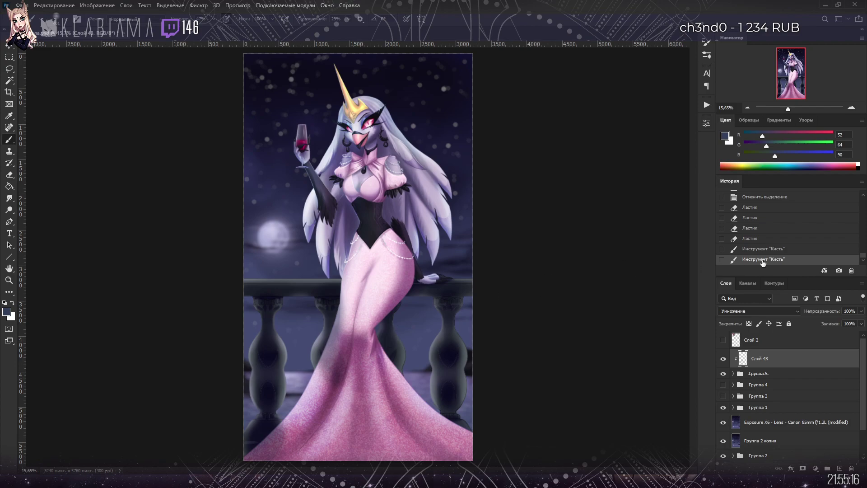
pyautogui.click(750, 238)
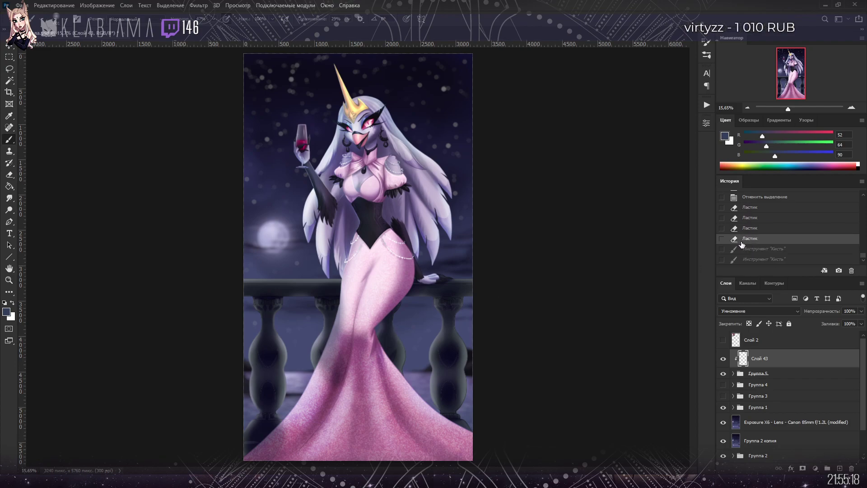
pyautogui.moveTo(319, 357)
pyautogui.mouseDown()
pyautogui.moveTo(335, 366)
pyautogui.moveTo(332, 324)
pyautogui.mouseUp()
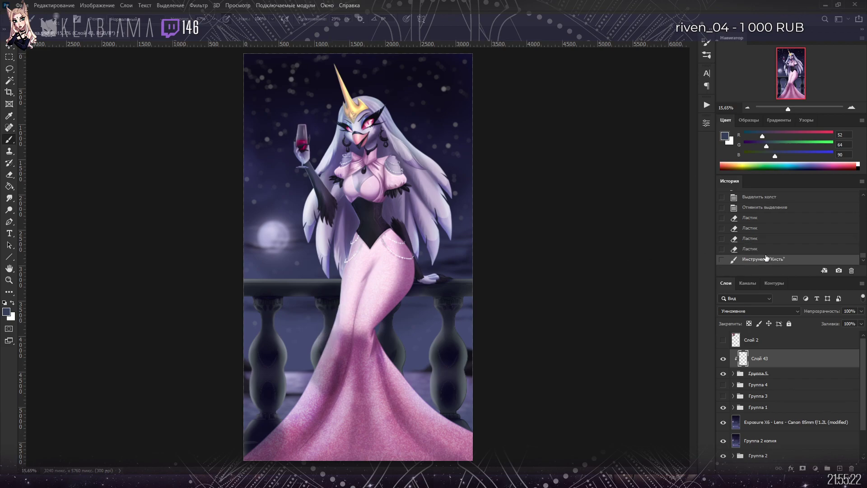
pyautogui.click(752, 251)
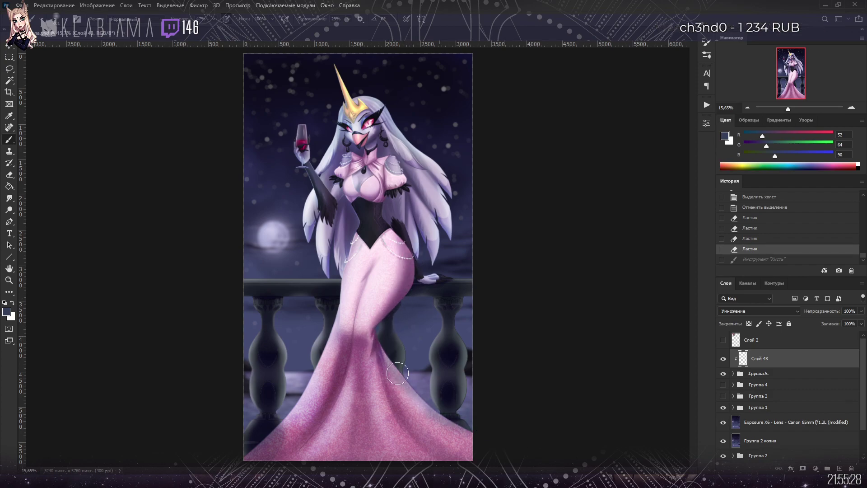
# Step: Shade the right side of the character with a large soft brush over the hair, hip, torso and skirt hem on Слой 43
pyautogui.hotkey('ctrl', 'shift', 'z')
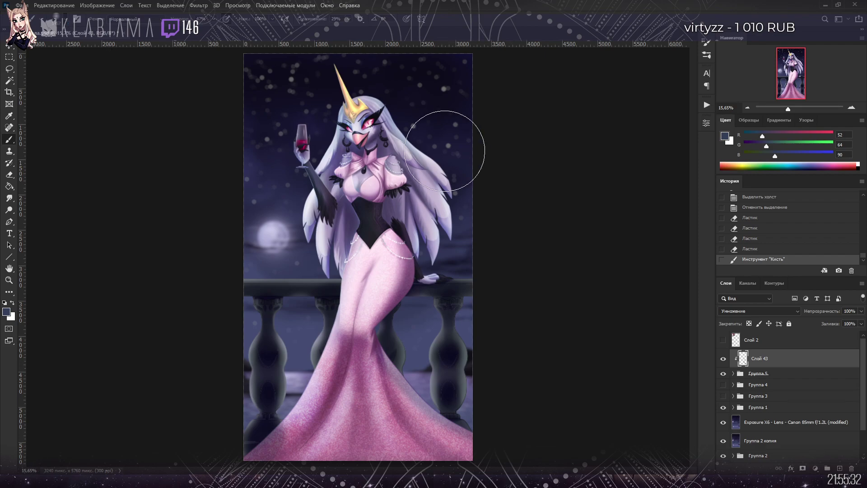
pyautogui.click(456, 225)
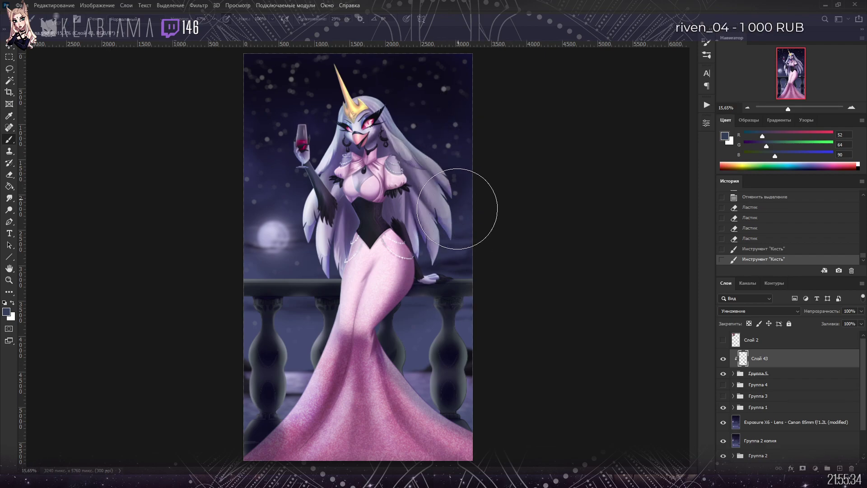
pyautogui.moveTo(418, 307)
pyautogui.mouseDown()
pyautogui.moveTo(420, 377)
pyautogui.moveTo(512, 447)
pyautogui.mouseUp()
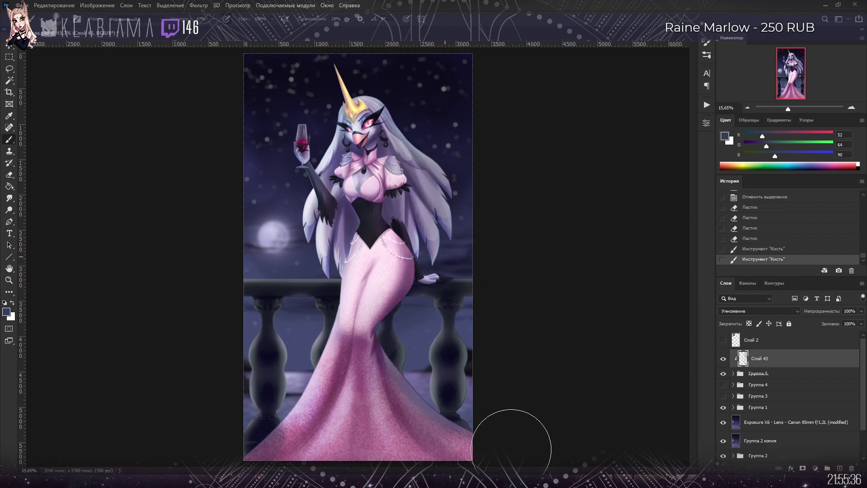
pyautogui.moveTo(403, 342); pyautogui.dragTo(517, 465)
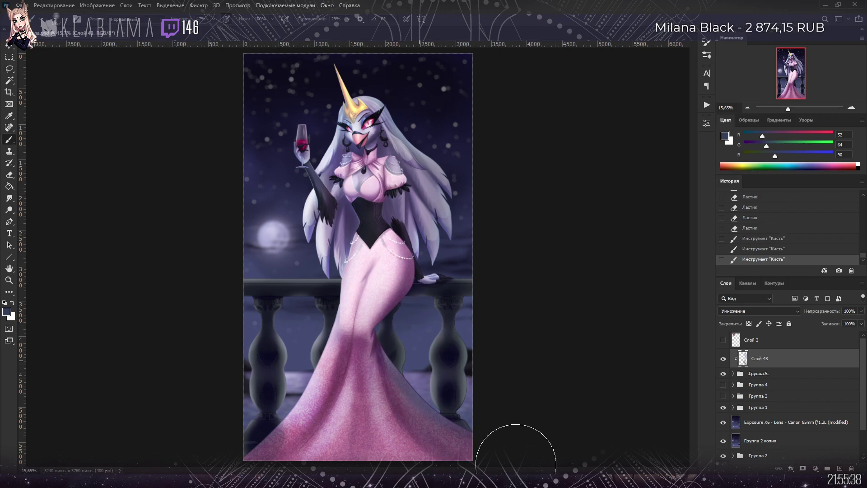
pyautogui.moveTo(402, 289); pyautogui.dragTo(402, 246)
pyautogui.click(402, 246)
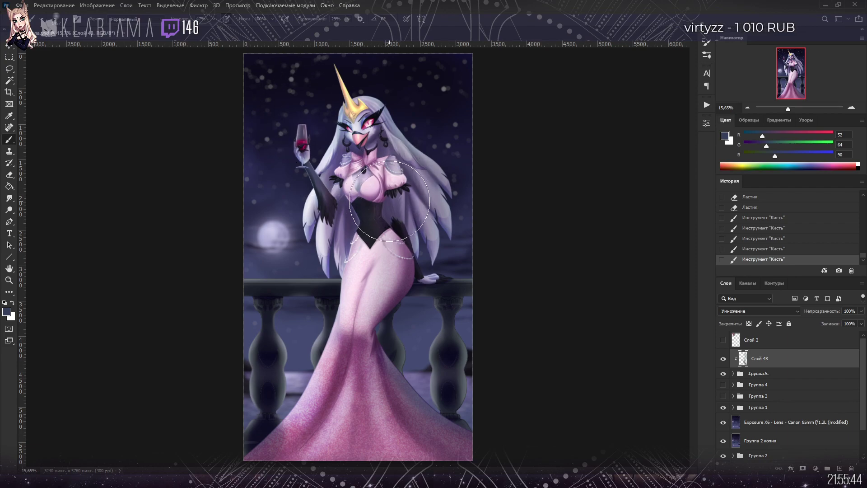
pyautogui.click(387, 144)
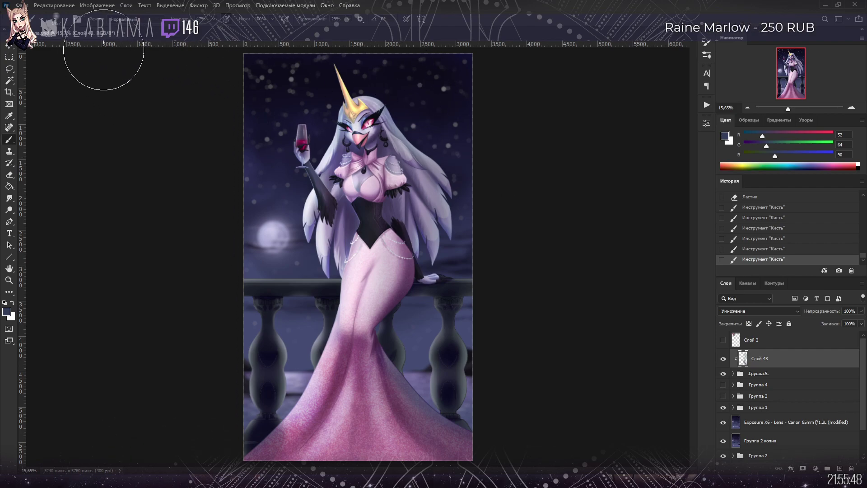
# Step: Erase the shadow on Слой 43 over the chest, corset and the skirt's central fold to bring back the lit areas
pyautogui.press('e')
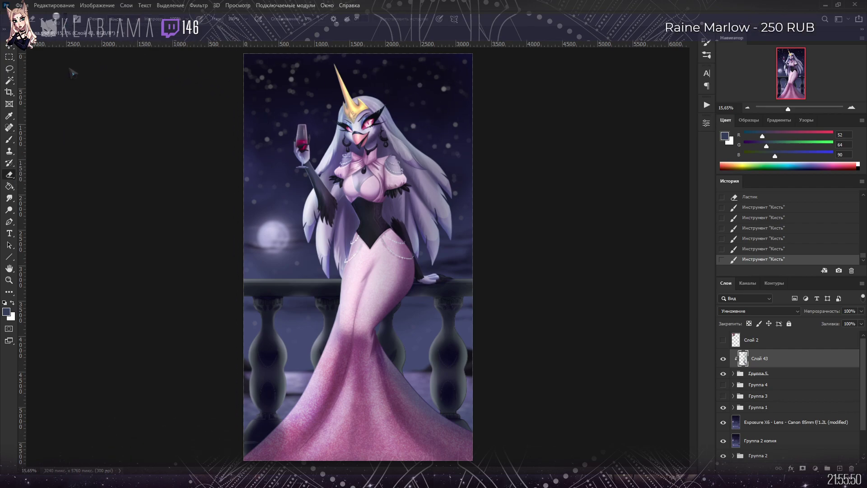
pyautogui.moveTo(367, 174)
pyautogui.mouseDown()
pyautogui.moveTo(373, 186)
pyautogui.moveTo(358, 189)
pyautogui.mouseUp()
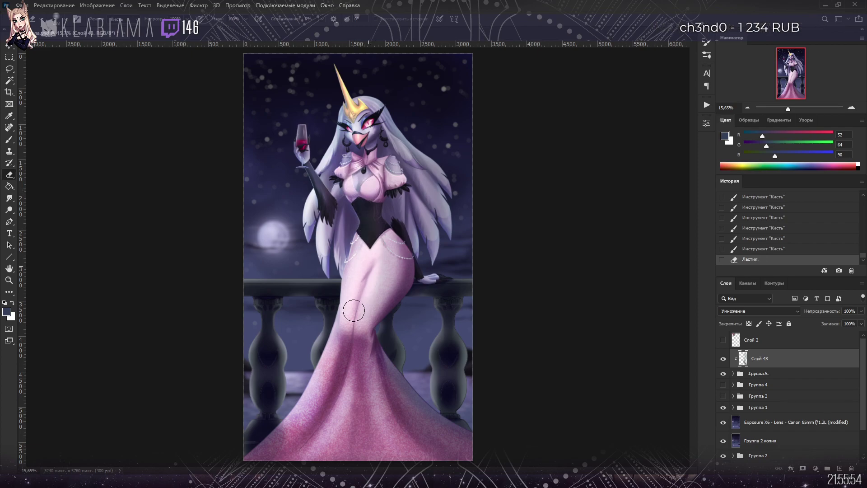
pyautogui.moveTo(372, 271); pyautogui.dragTo(353, 335)
pyautogui.moveTo(354, 336); pyautogui.dragTo(352, 338)
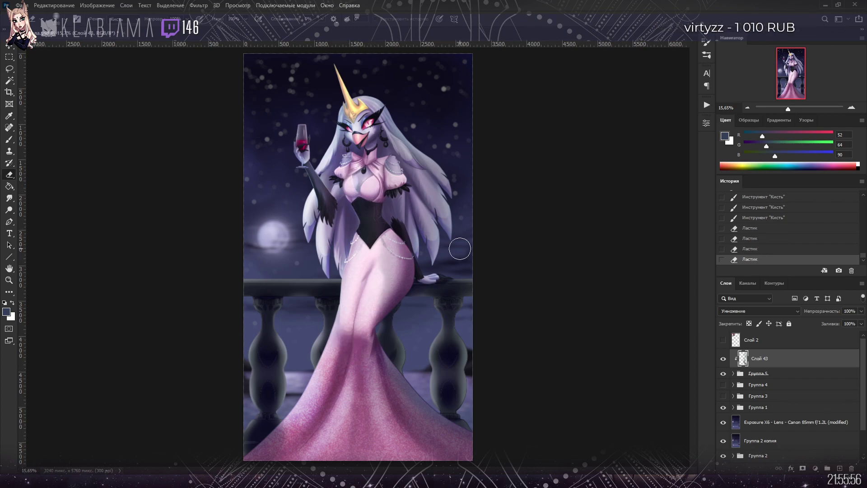
pyautogui.click(750, 239)
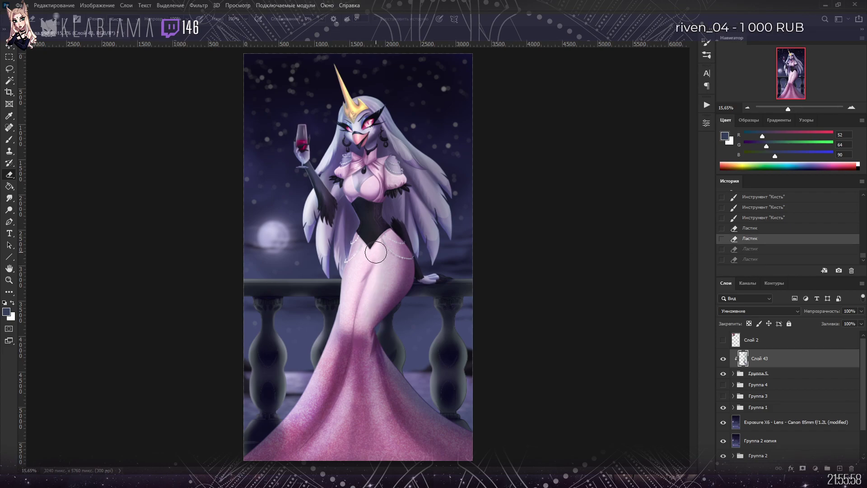
pyautogui.moveTo(373, 272)
pyautogui.mouseDown()
pyautogui.moveTo(360, 326)
pyautogui.moveTo(352, 312)
pyautogui.moveTo(353, 337)
pyautogui.mouseUp()
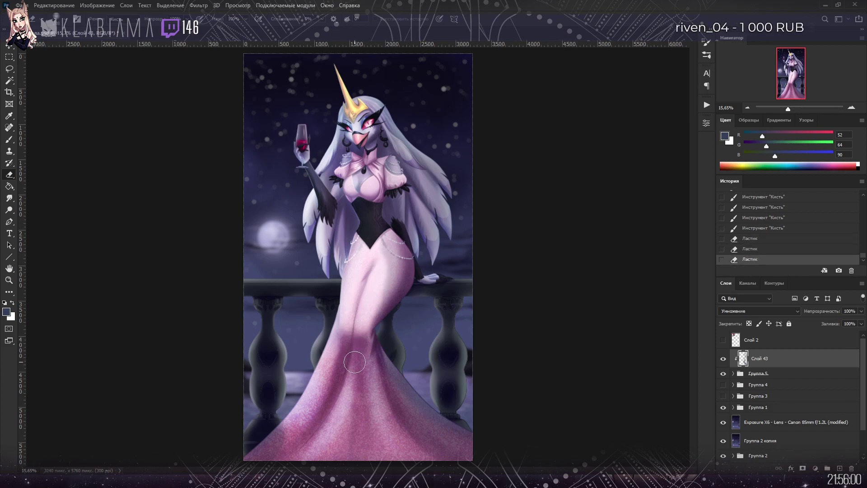
pyautogui.click(353, 377)
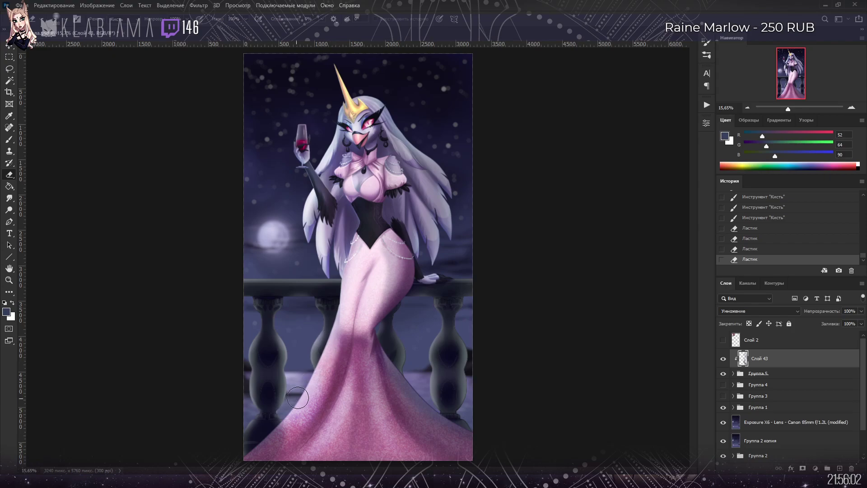
pyautogui.moveTo(345, 275); pyautogui.dragTo(346, 297)
pyautogui.moveTo(372, 230); pyautogui.dragTo(354, 203)
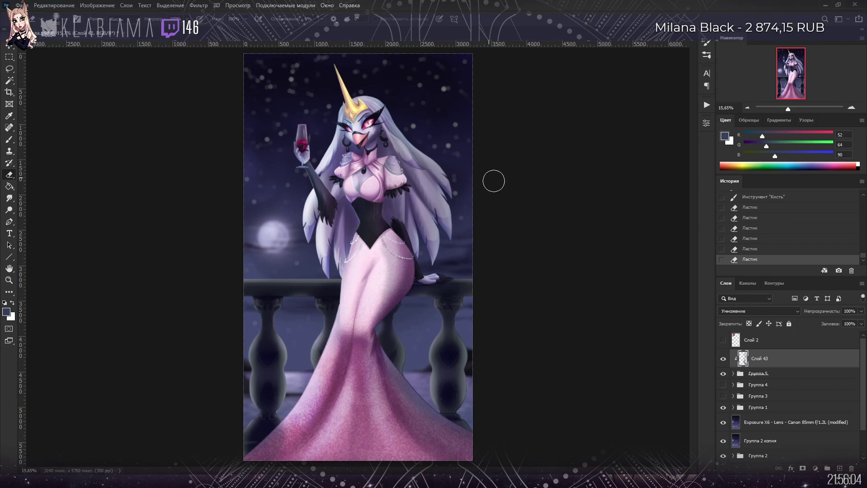
# Step: Add a new layer above Слой 43 and sample the dress's light pink (248, 203, 231) as the brush colour
pyautogui.scroll(-8, 515, 266)
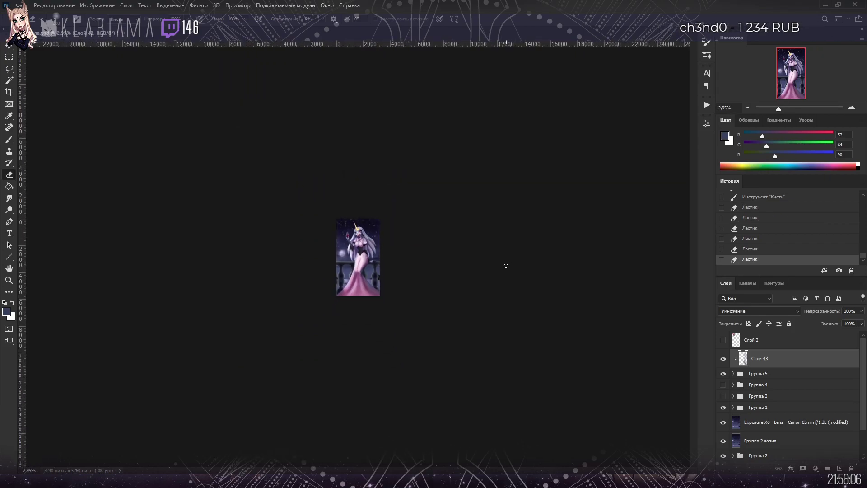
pyautogui.scroll(6, 485, 266)
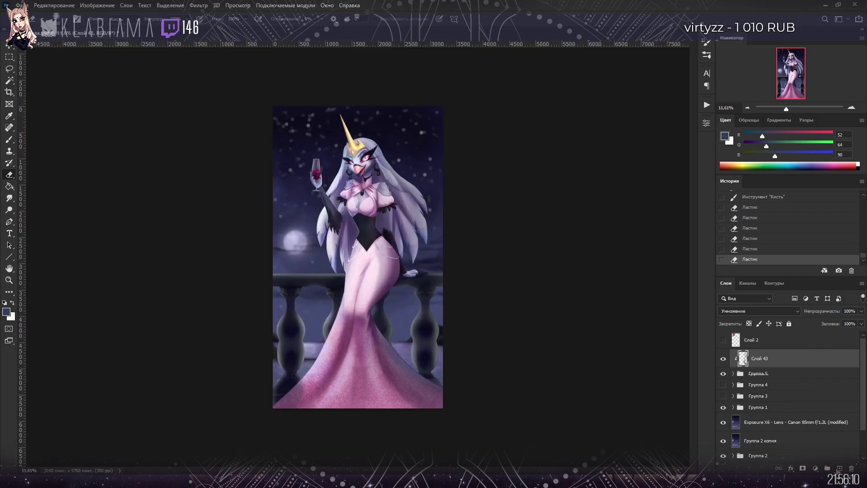
pyautogui.click(839, 468)
pyautogui.press('i')
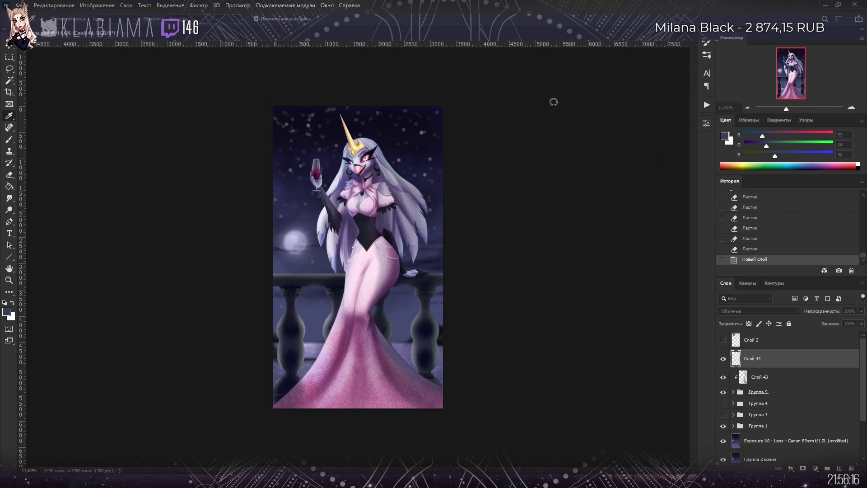
pyautogui.click(399, 239)
pyautogui.press('e')
pyautogui.scroll(1, 360, 260)
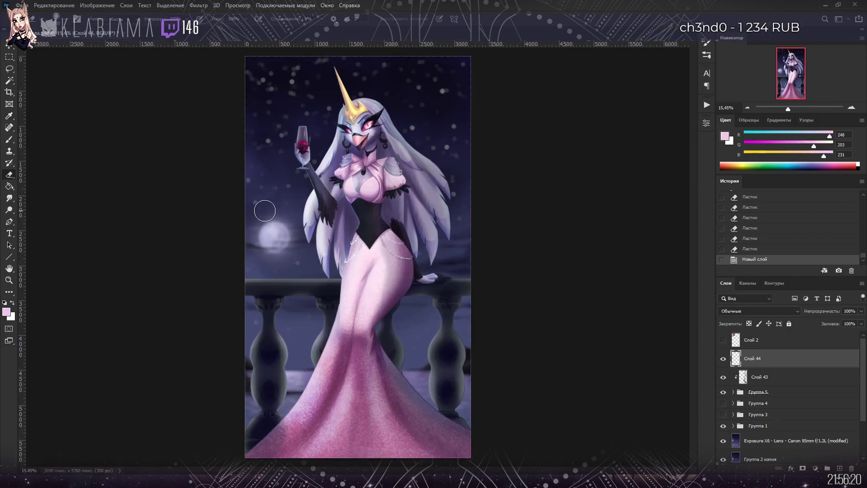
pyautogui.click(13, 140)
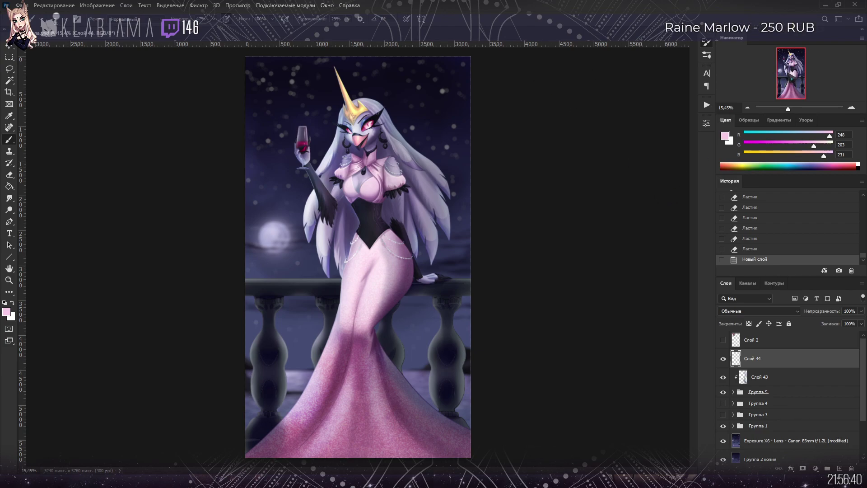
# Step: Switch the brush colour to white (255, 255, 255) and paint glitter speckles over the skirt on Слой 44, reverting the last stroke over the corset
pyautogui.click(268, 344)
pyautogui.click(277, 363)
pyautogui.click(265, 405)
pyautogui.click(326, 336)
pyautogui.click(326, 337)
pyautogui.click(393, 348)
pyautogui.click(445, 352)
pyautogui.click(858, 163)
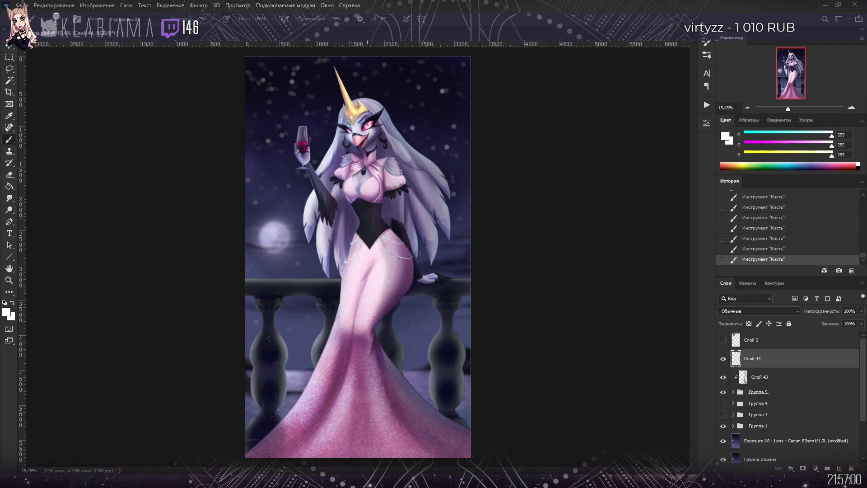
pyautogui.click(759, 248)
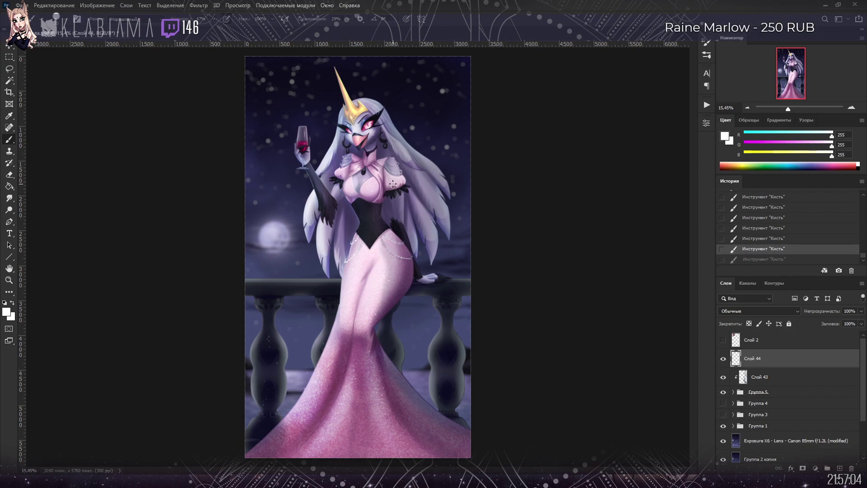
# Step: Paint white sparkle dots on Слой 44 around the balustrade, the moon and the character's hair
pyautogui.click(377, 168)
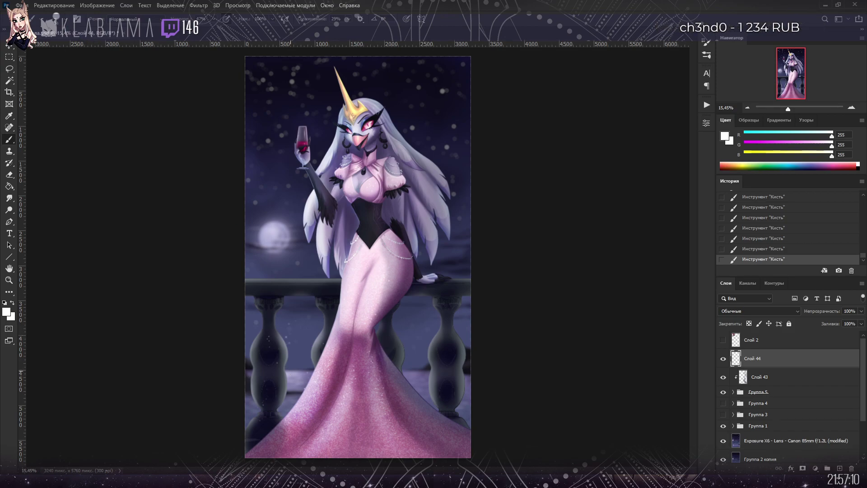
pyautogui.moveTo(213, 19); pyautogui.dragTo(235, 36)
pyautogui.moveTo(461, 325)
pyautogui.mouseDown()
pyautogui.moveTo(431, 374)
pyautogui.moveTo(444, 390)
pyautogui.mouseUp()
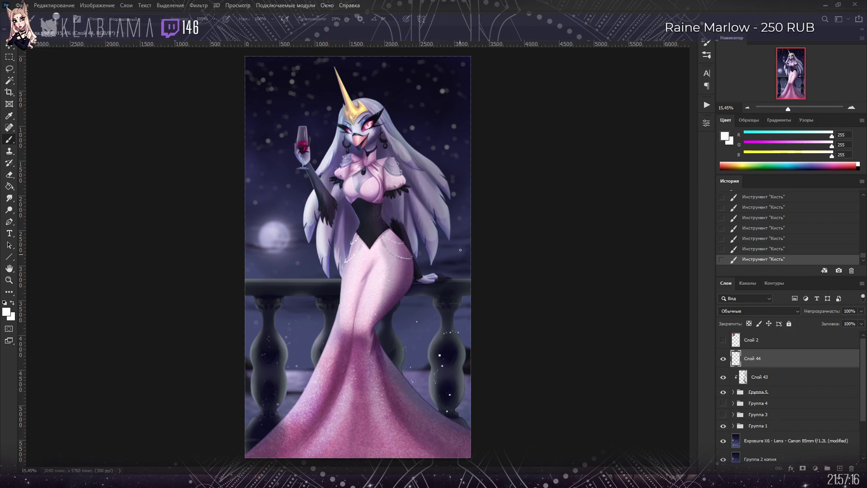
pyautogui.moveTo(276, 220); pyautogui.dragTo(286, 259)
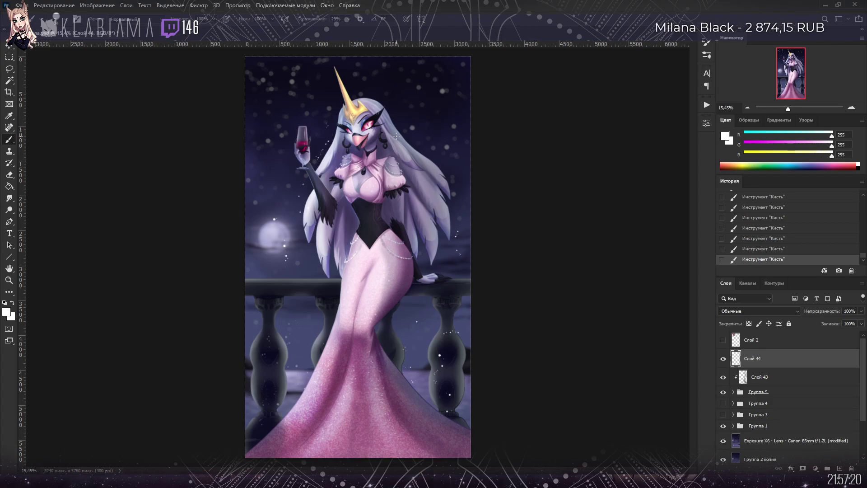
pyautogui.click(405, 120)
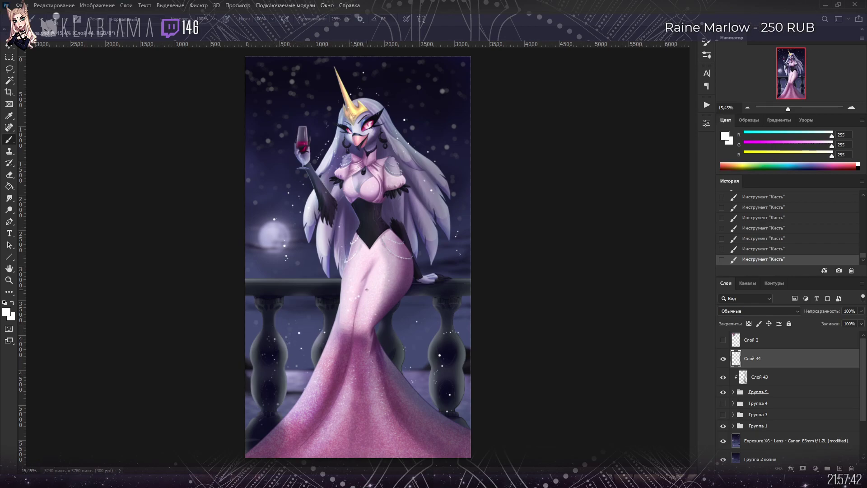
# Step: Undo the last two sparkle strokes on the skirt and repaint white speckles down its length on Слой 44
pyautogui.click(752, 249)
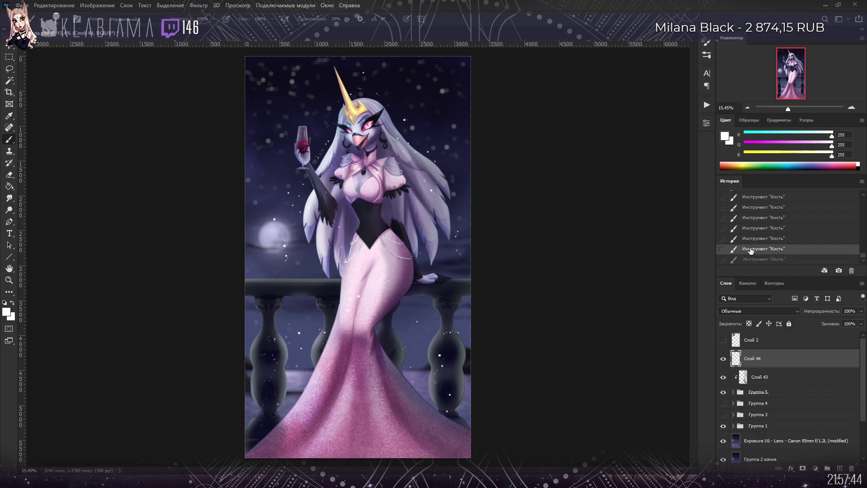
pyautogui.hotkey('ctrl', 'z')
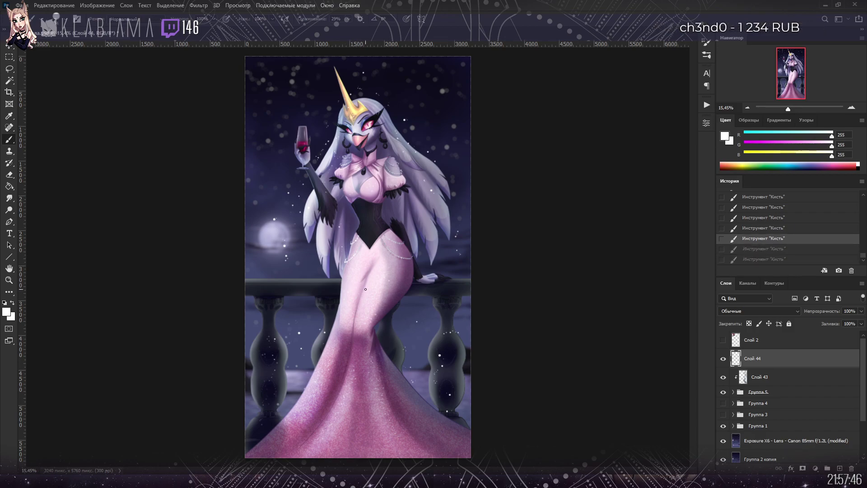
pyautogui.hotkey('ctrl', 'shift', 'z')
pyautogui.hotkey('ctrl', 'shift', 'z')
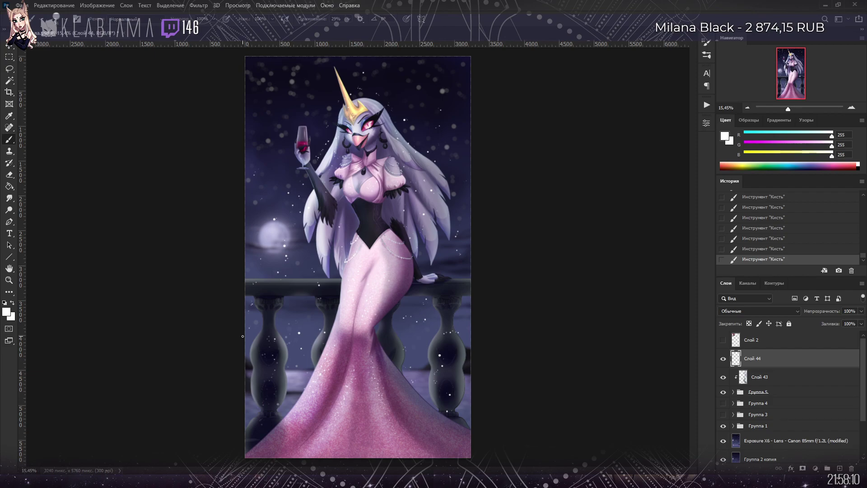
# Step: Check the sparkles over the whole illustration and save the document
pyautogui.scroll(1, 344, 361)
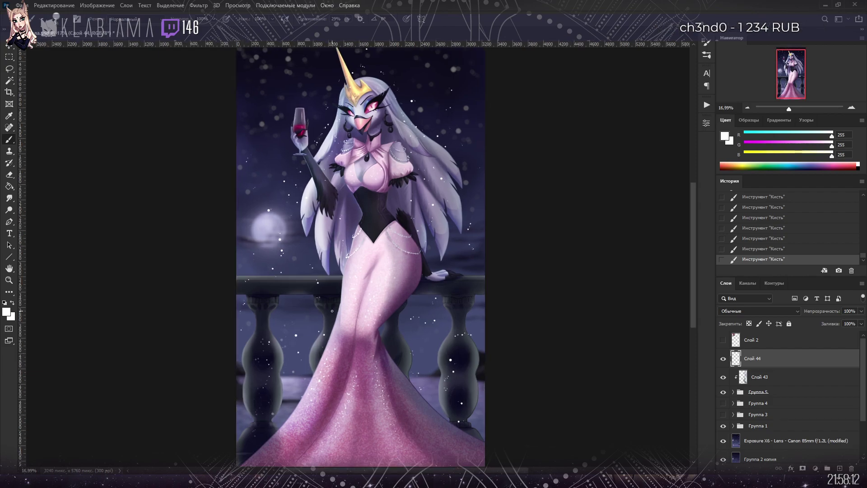
pyautogui.scroll(-2, 344, 362)
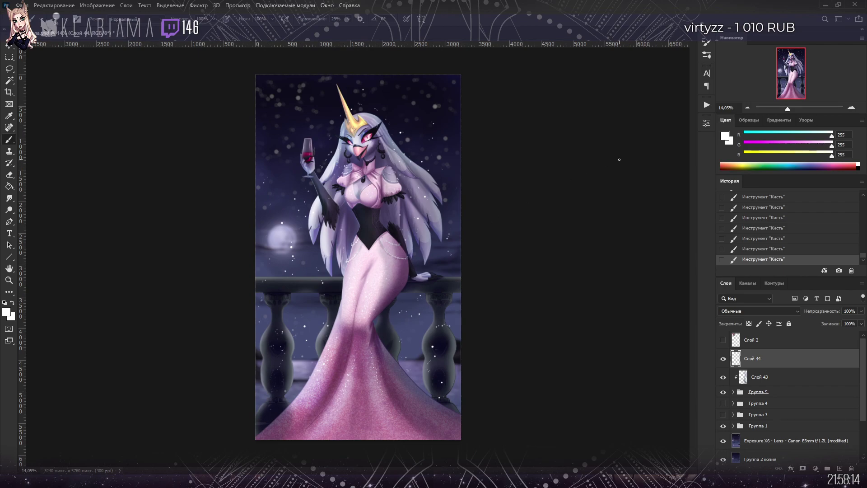
pyautogui.moveTo(788, 109); pyautogui.dragTo(793, 116)
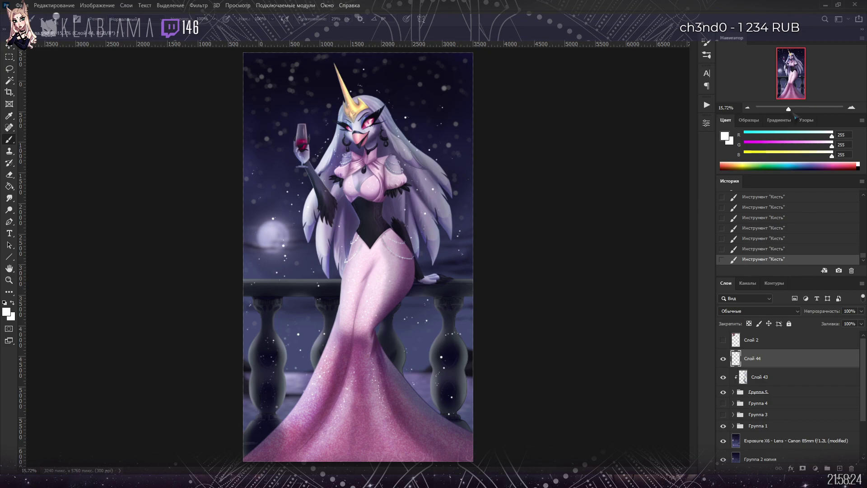
pyautogui.moveTo(794, 116); pyautogui.dragTo(792, 116)
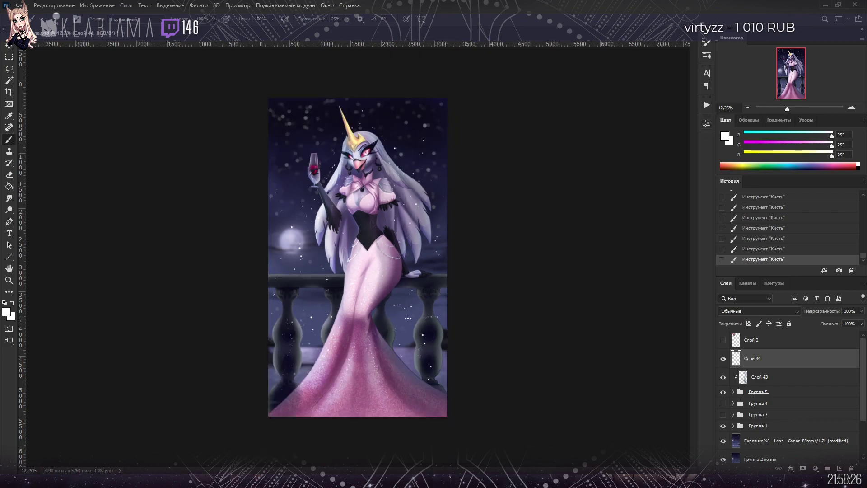
pyautogui.scroll(1, 396, 323)
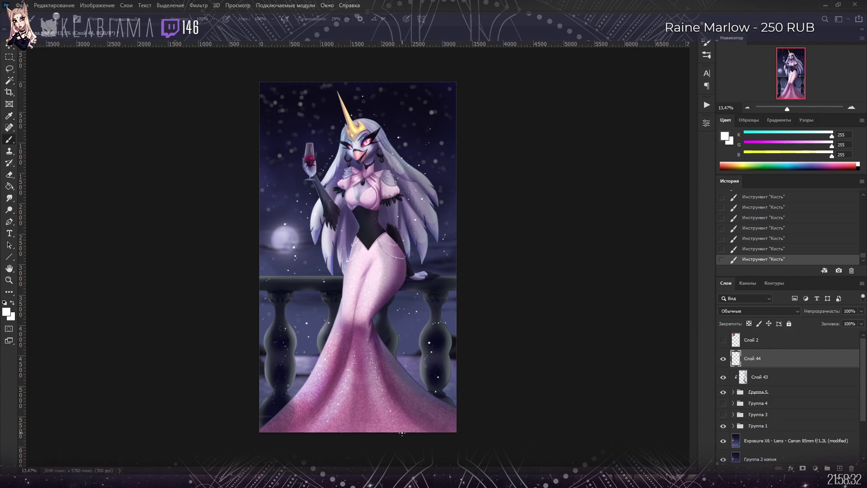
pyautogui.hotkey('ctrl', 's')
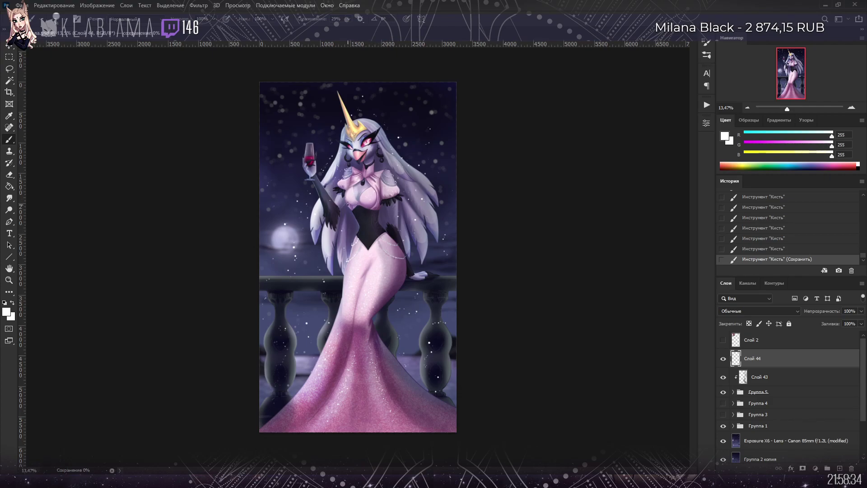
# Step: Dab small white sparkles over the chest of the dress's bodice on Слой 44
pyautogui.click(792, 109)
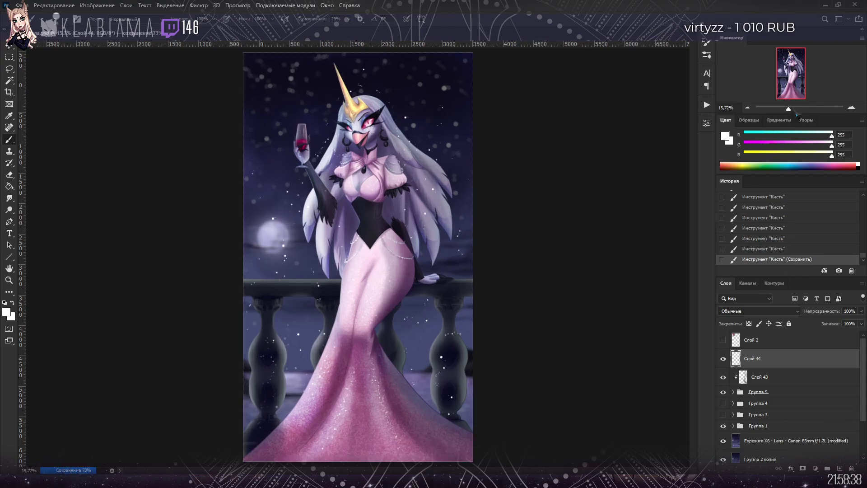
pyautogui.click(791, 108)
pyautogui.click(791, 70)
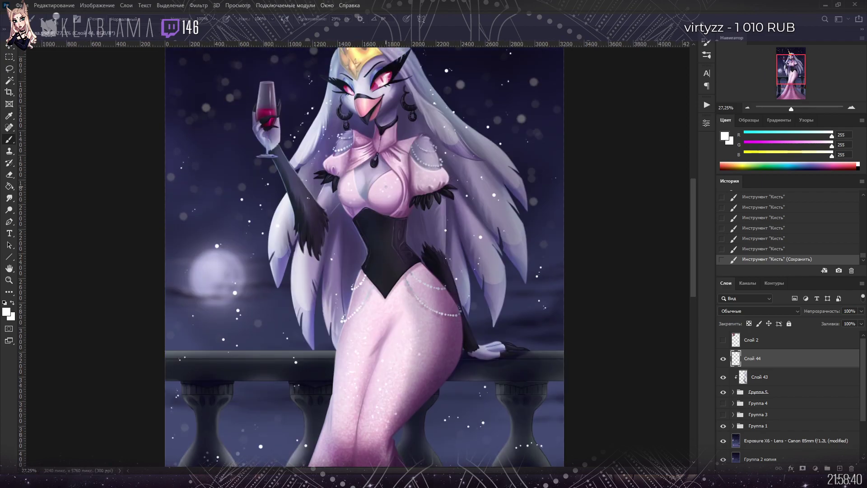
pyautogui.moveTo(386, 186); pyautogui.dragTo(388, 192)
pyautogui.click(393, 188)
pyautogui.click(352, 196)
pyautogui.click(349, 176)
pyautogui.click(350, 174)
pyautogui.click(356, 164)
pyautogui.click(360, 156)
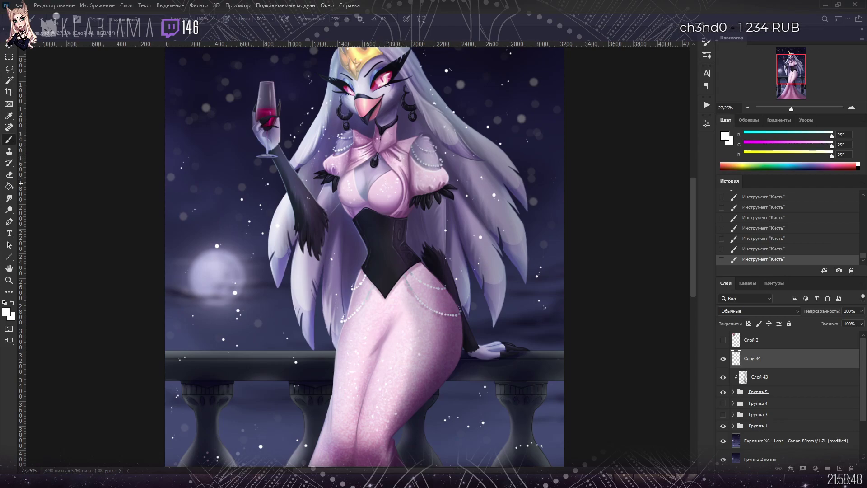
# Step: Revert the last speckle strokes on the corset and repaint fine white speckles along its seams on Слой 44
pyautogui.moveTo(795, 68); pyautogui.dragTo(795, 70)
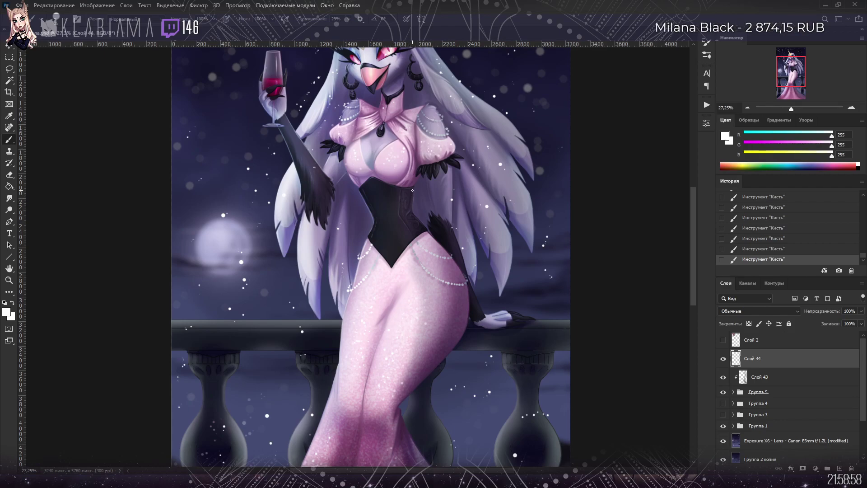
pyautogui.click(745, 248)
pyautogui.hotkey('ctrl', 'z')
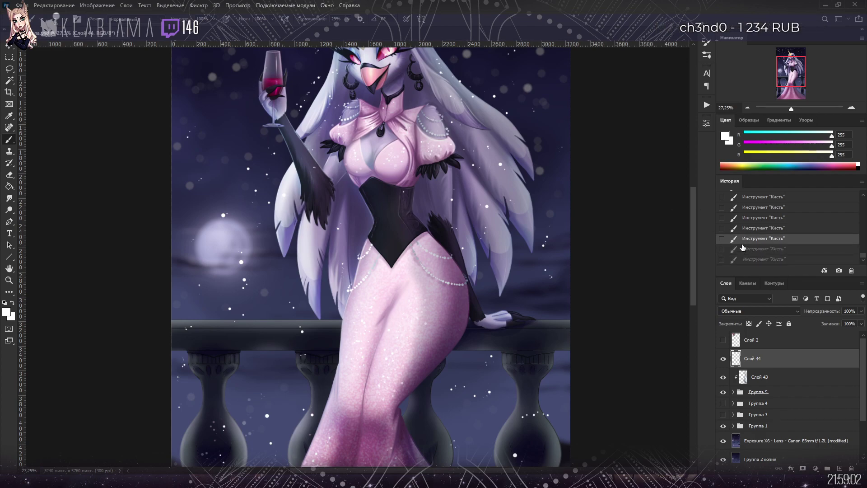
pyautogui.hotkey('ctrl', 'z')
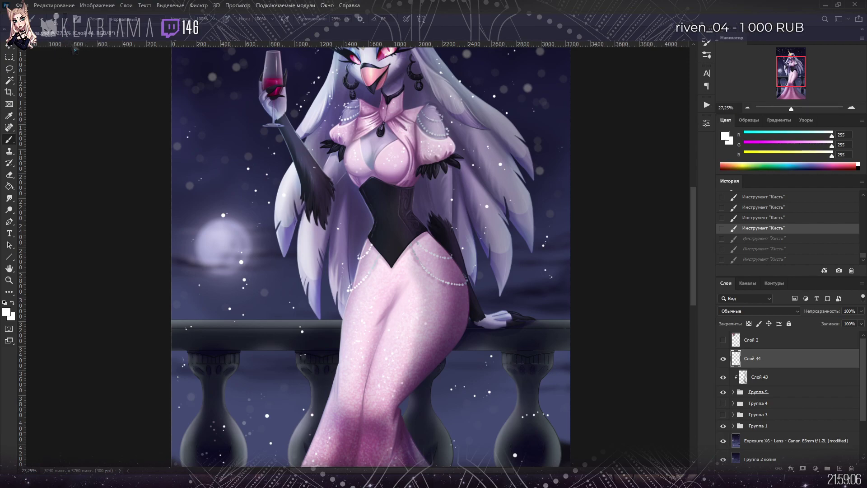
pyautogui.hotkey('ctrl', 'shift', 'z')
pyautogui.hotkey('ctrl', 'shift', 'z')
pyautogui.hotkey('ctrl', 'shift', 'z')
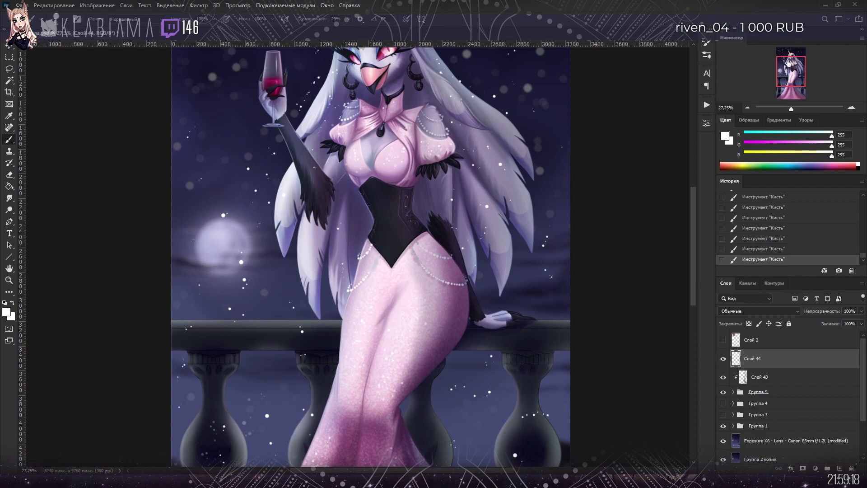
# Step: Change the blend mode of the shadow layer Слой 43 to Linear Burn (Линейный затемнитель) and save the document
pyautogui.moveTo(790, 65); pyautogui.dragTo(789, 57)
pyautogui.moveTo(793, 111); pyautogui.dragTo(796, 112)
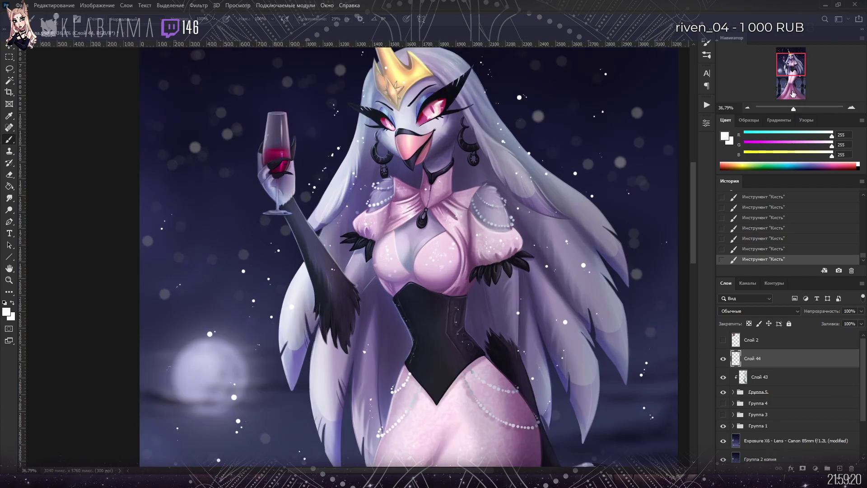
pyautogui.moveTo(789, 67); pyautogui.dragTo(788, 63)
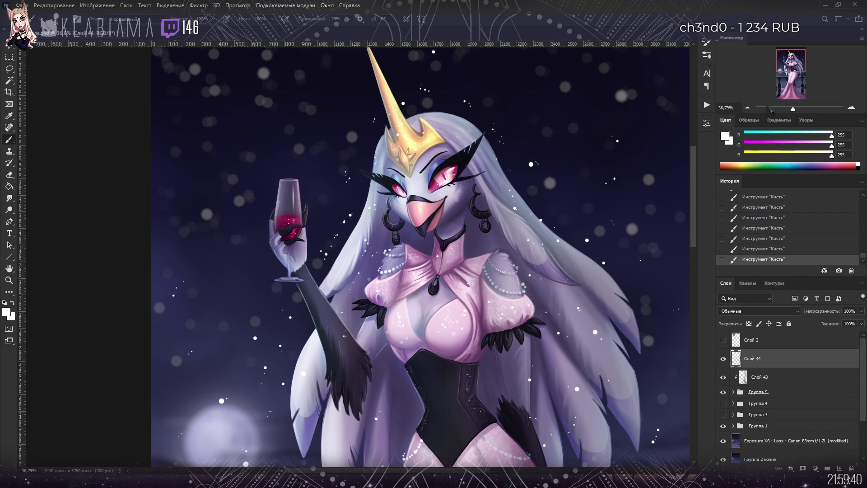
pyautogui.moveTo(793, 109)
pyautogui.mouseDown()
pyautogui.moveTo(786, 113)
pyautogui.moveTo(794, 117)
pyautogui.mouseUp()
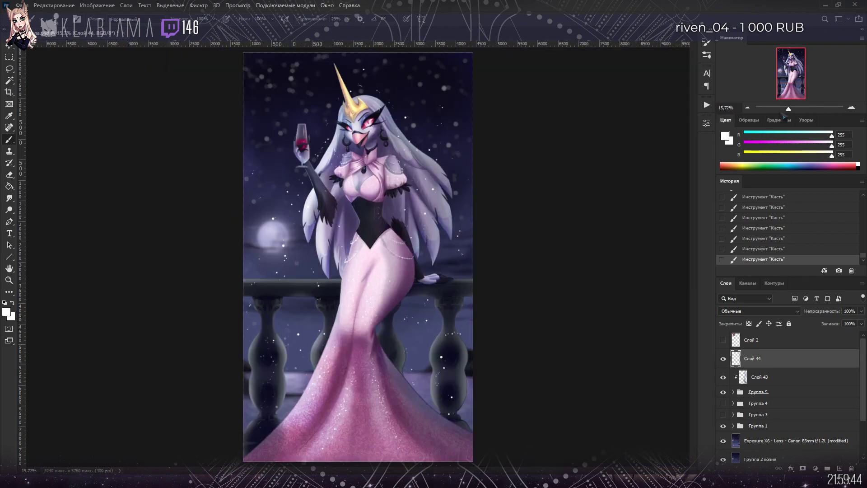
pyautogui.scroll(-1, 520, 270)
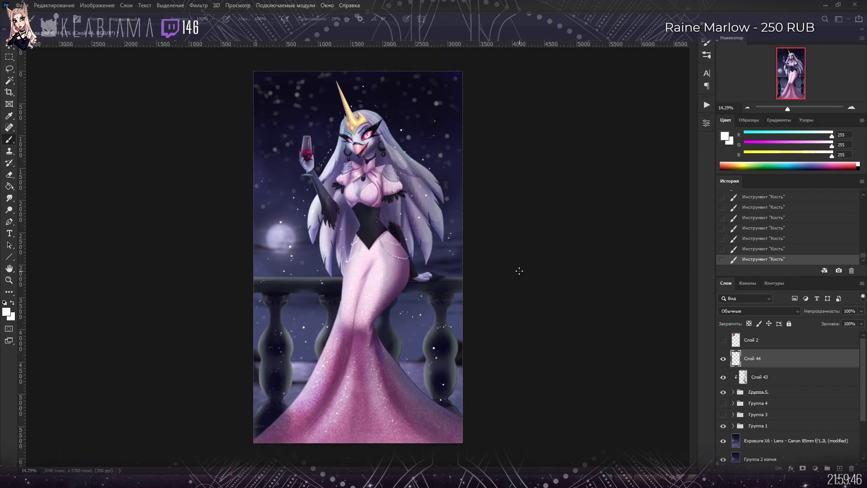
pyautogui.click(757, 381)
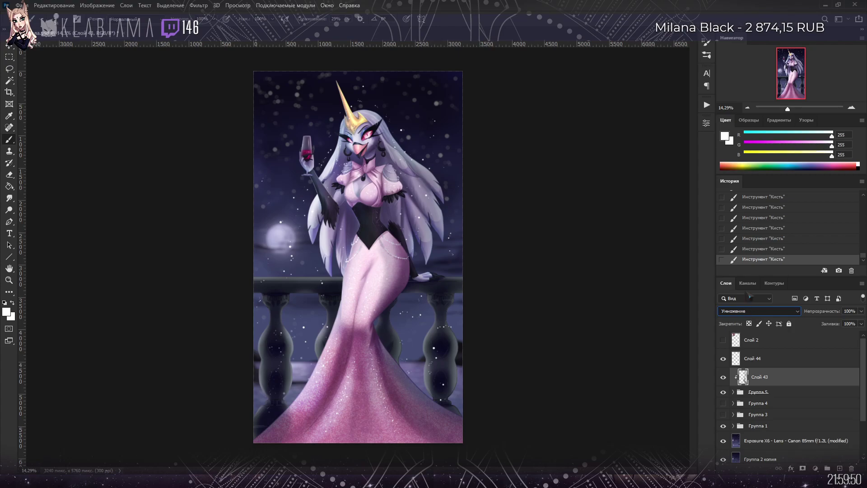
pyautogui.press('Down')
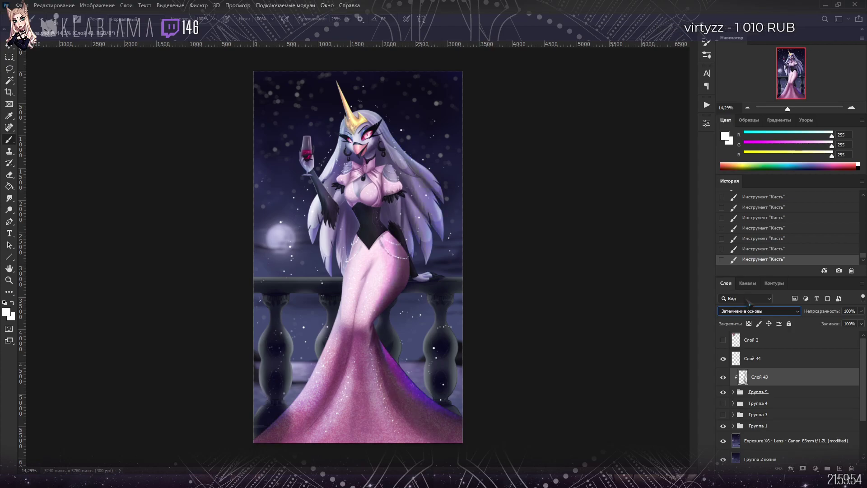
pyautogui.press('Down')
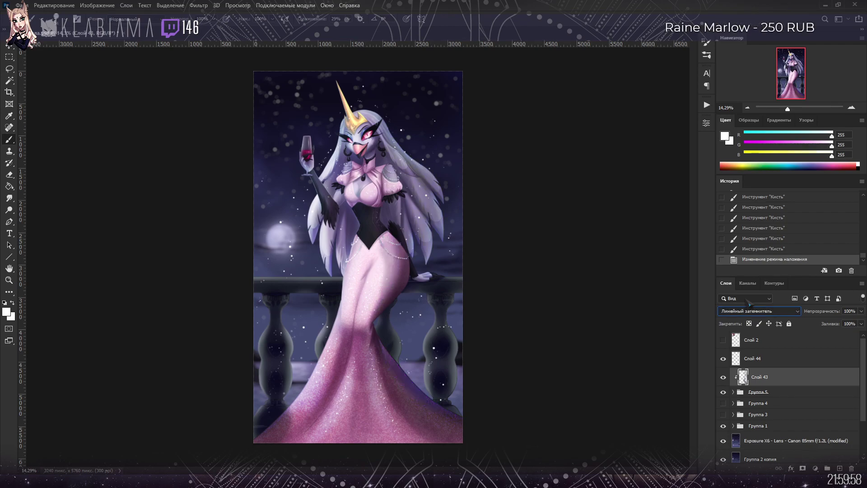
pyautogui.click(783, 379)
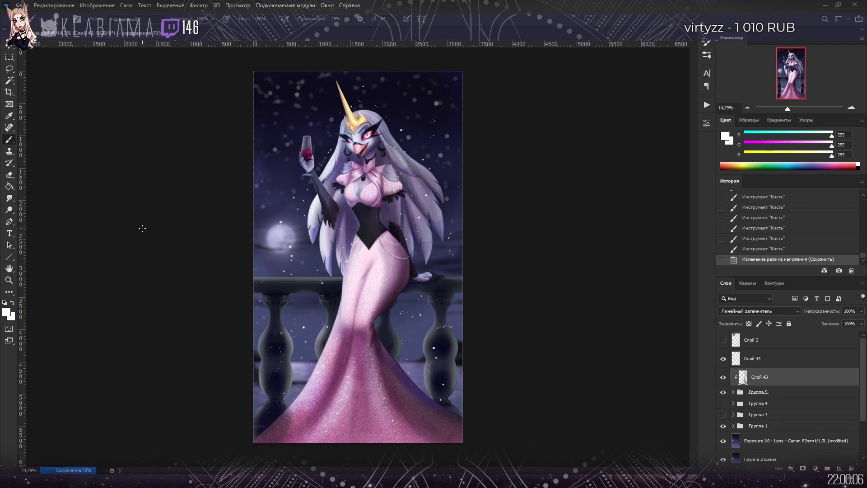
# Step: Erase parts of the shadow on Слой 43 over the hips, upper skirt and chest, redoing the first stroke
pyautogui.click(9, 175)
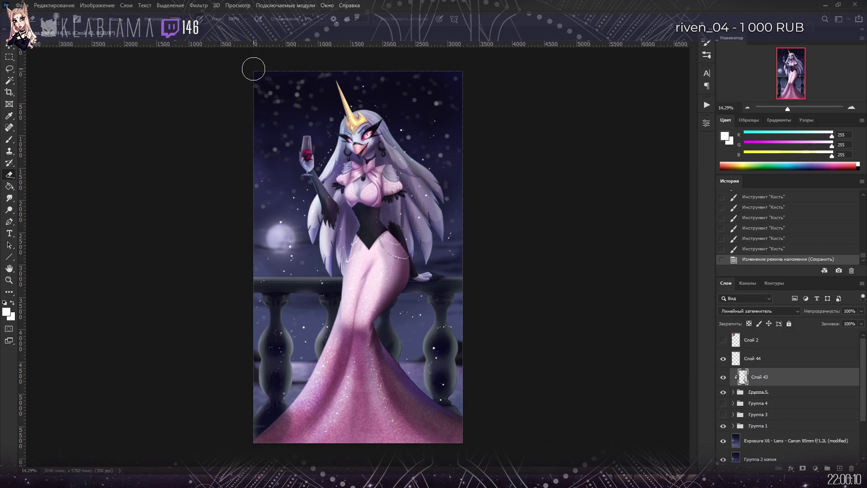
pyautogui.moveTo(379, 278); pyautogui.dragTo(349, 312)
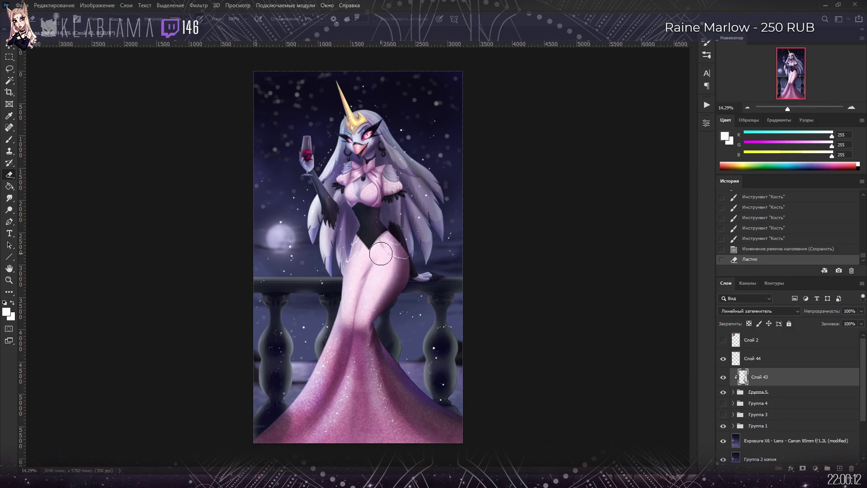
pyautogui.hotkey('ctrl', 'z')
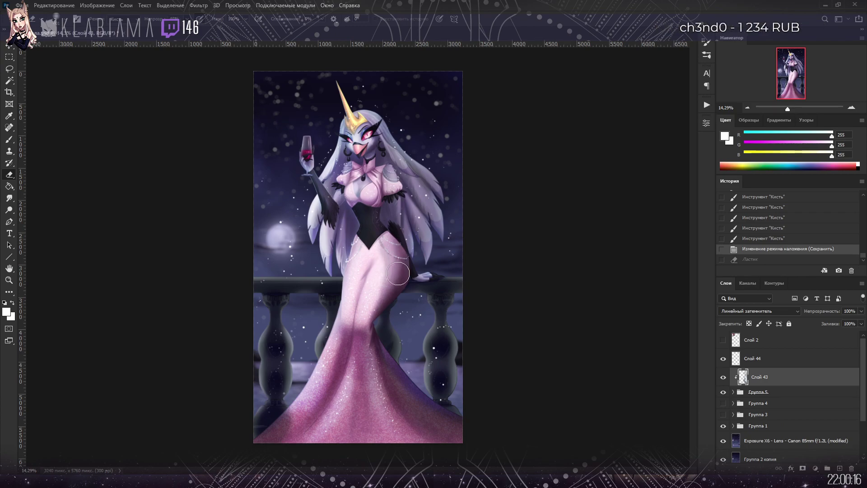
pyautogui.moveTo(386, 265)
pyautogui.mouseDown()
pyautogui.moveTo(346, 325)
pyautogui.moveTo(364, 311)
pyautogui.moveTo(362, 324)
pyautogui.moveTo(368, 250)
pyautogui.mouseUp()
pyautogui.moveTo(364, 192); pyautogui.dragTo(360, 188)
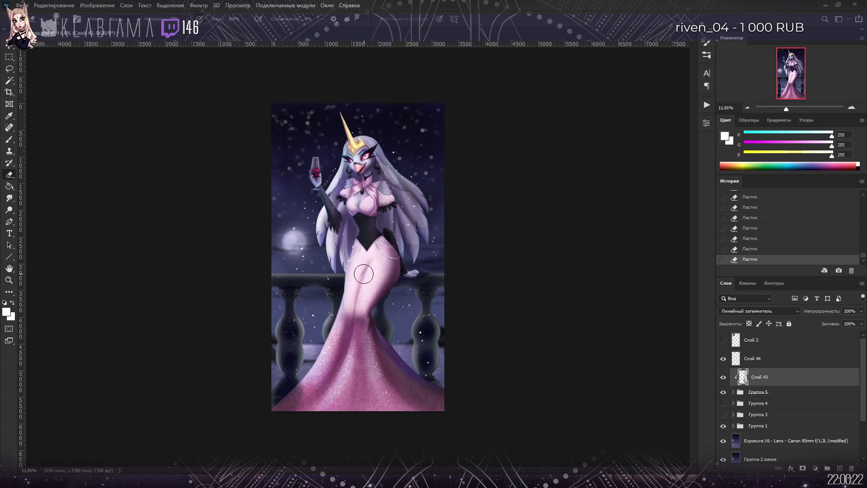
# Step: Show the reference image on Слой 2, compare the character's head and upper body with it, and hide it again
pyautogui.scroll(-1, 370, 250)
pyautogui.click(723, 340)
pyautogui.scroll(12, 322, 171)
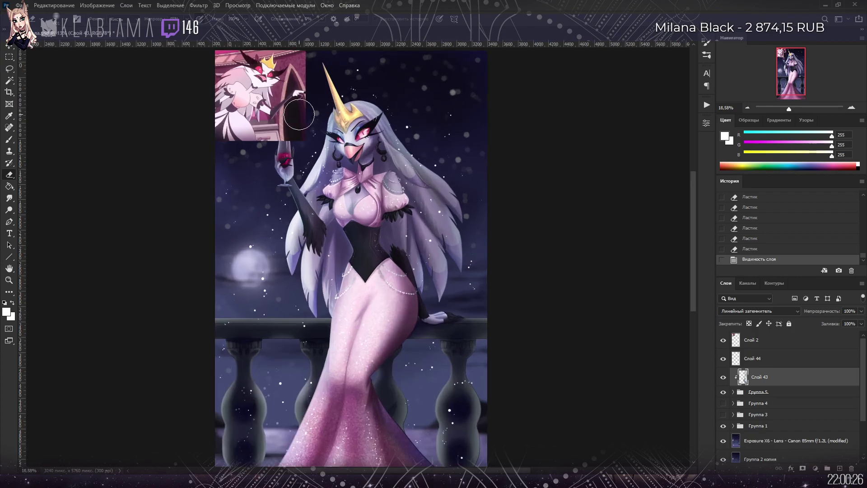
pyautogui.moveTo(784, 67); pyautogui.dragTo(773, 60)
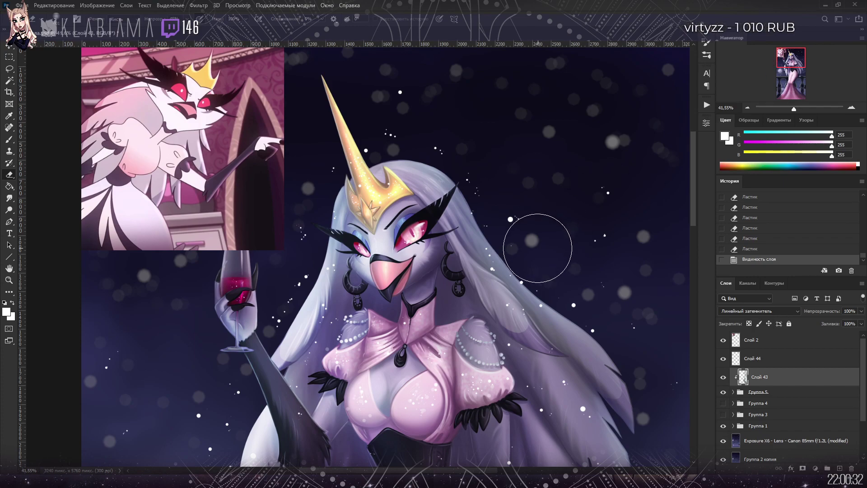
pyautogui.click(723, 340)
pyautogui.scroll(-5, 515, 276)
pyautogui.scroll(1, 437, 328)
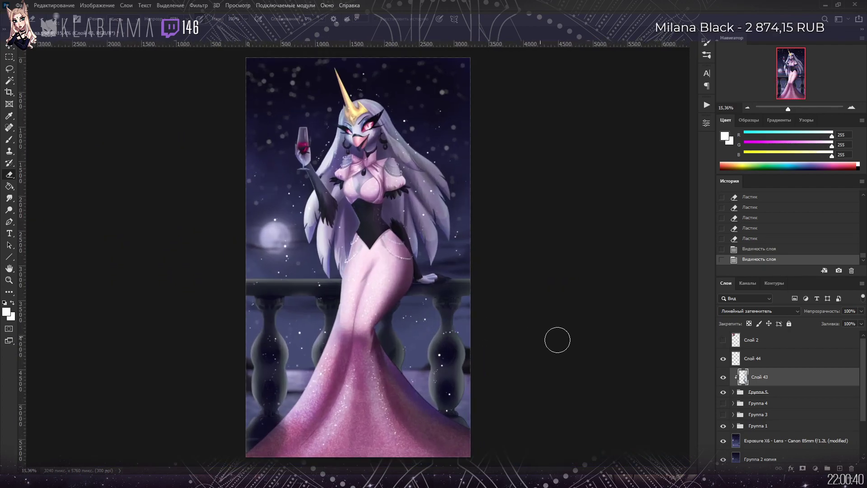
# Step: Group the layers from Слой 44 down to Группа 2 копия and make a merged duplicate of the group
pyautogui.click(769, 361)
pyautogui.scroll(-3, 764, 388)
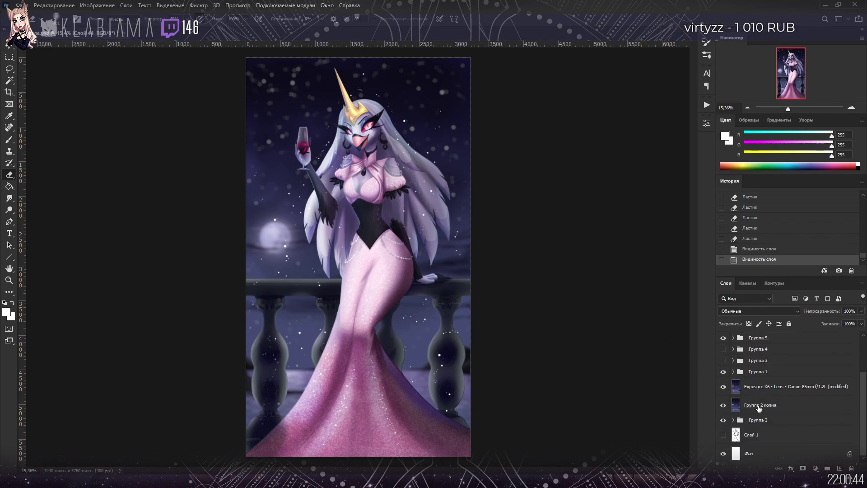
pyautogui.keyDown('shift'); pyautogui.click(759, 411); pyautogui.keyUp('shift')
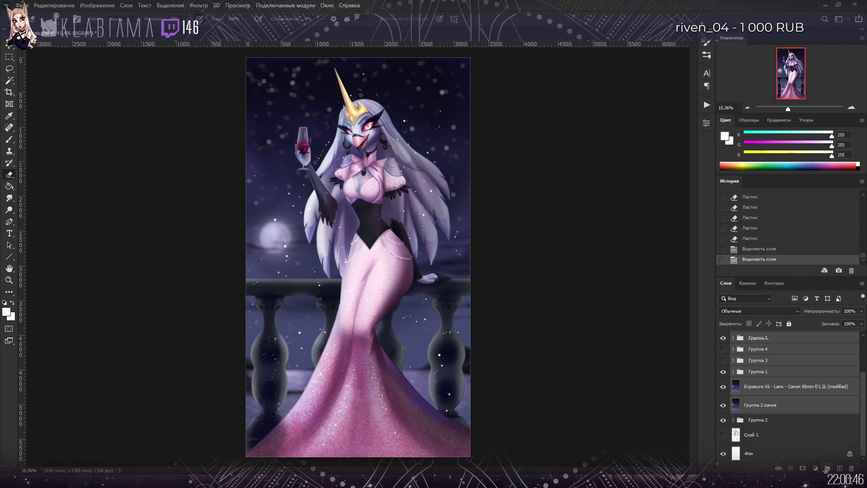
pyautogui.click(828, 469)
pyautogui.hotkey('ctrl', 'j')
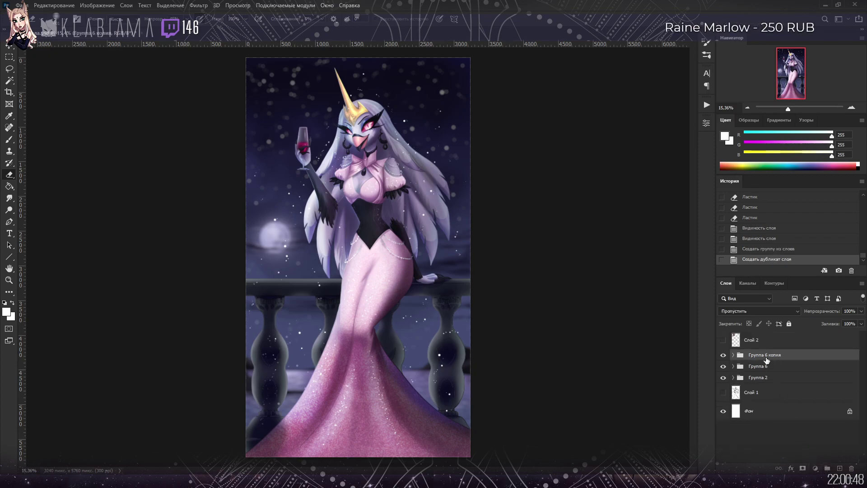
pyautogui.hotkey('ctrl', 'e')
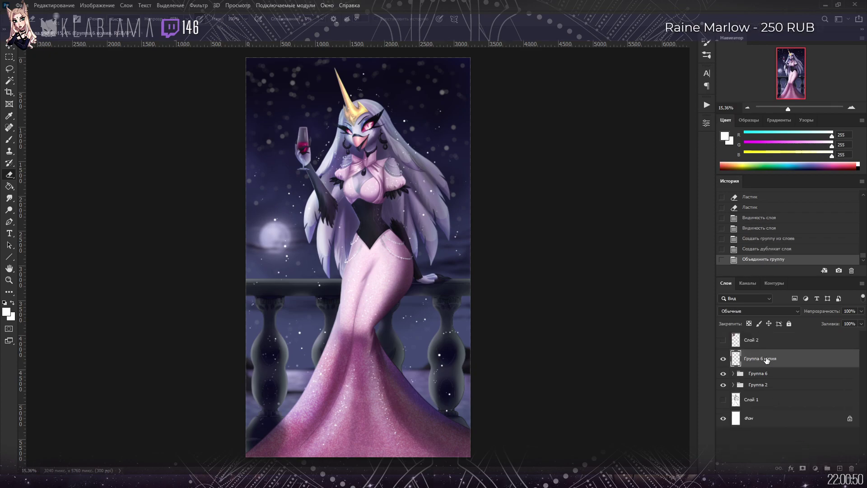
# Step: Paste a copy of the whole merged canvas as a new layer, delete Группа 6 копия and select the pasted layer
pyautogui.hotkey('ctrl', 'a')
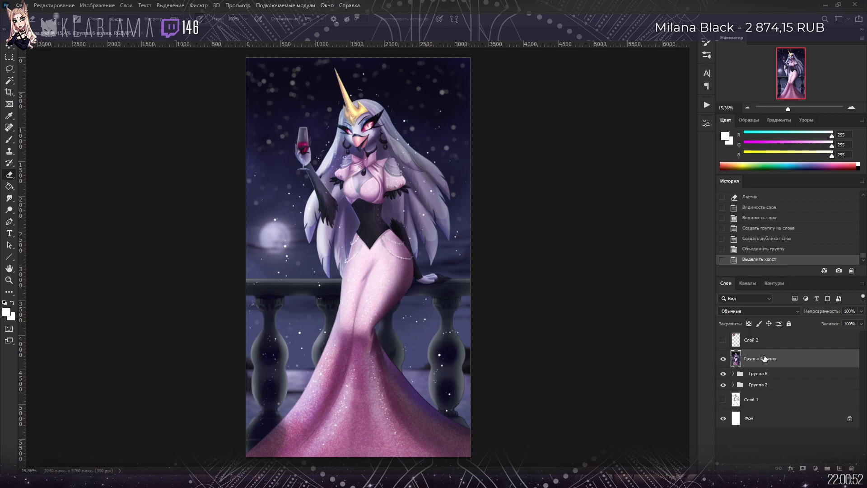
pyautogui.hotkey('ctrl', 'v')
pyautogui.click(760, 378)
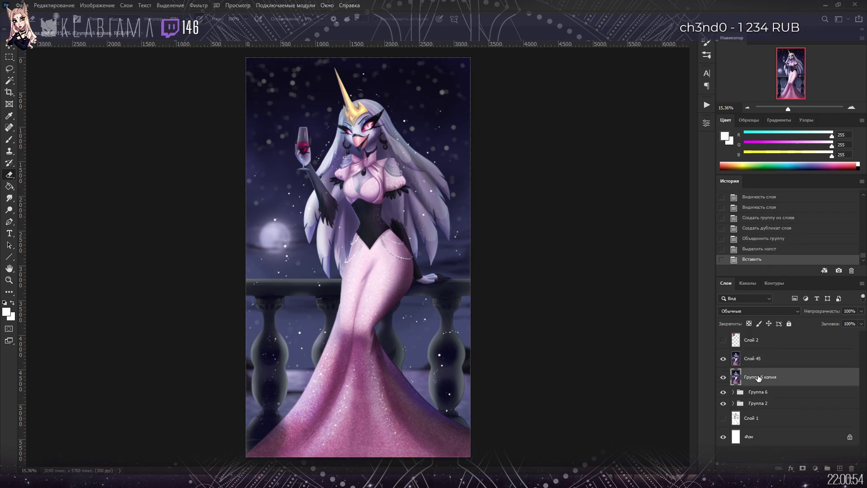
pyautogui.click(852, 469)
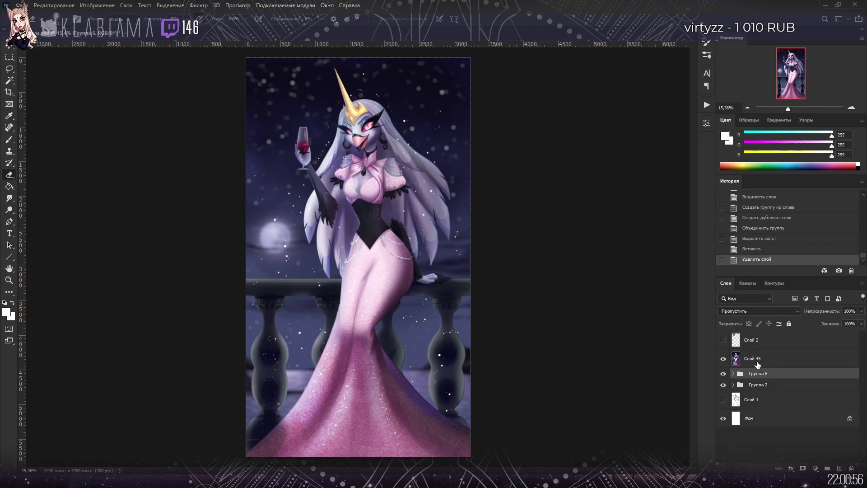
pyautogui.click(761, 363)
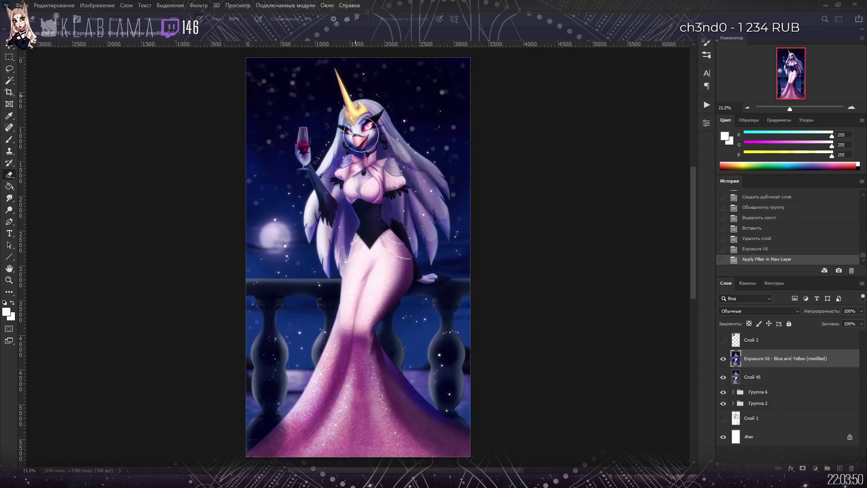
# Step: Compare the character with and without the Exposure X6 - Blue and Yellow layer by toggling its visibility
pyautogui.keyDown('alt'); pyautogui.scroll(2, 344, 138); pyautogui.keyUp('alt')
pyautogui.keyDown('alt'); pyautogui.scroll(2, 344, 140); pyautogui.keyUp('alt')
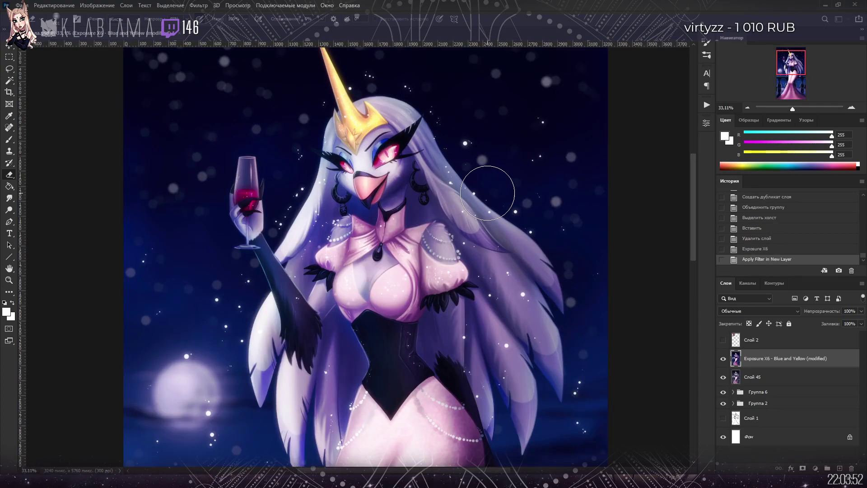
pyautogui.keyDown('alt'); pyautogui.scroll(2, 443, 177); pyautogui.keyUp('alt')
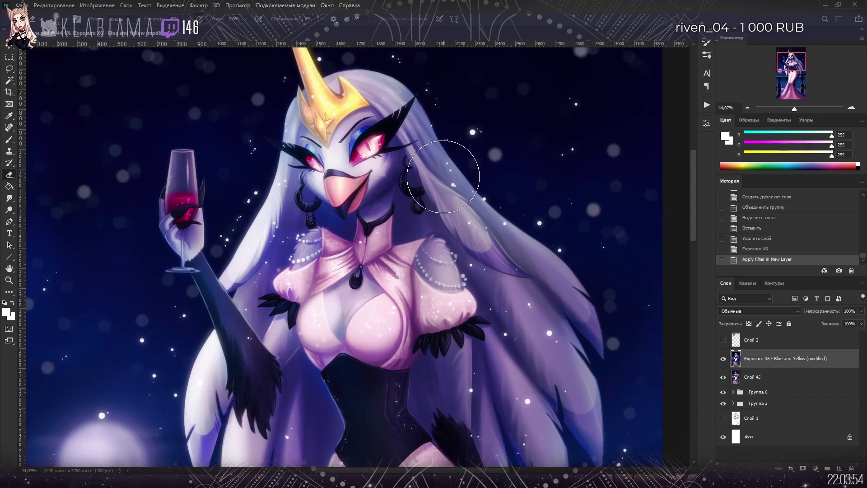
pyautogui.click(723, 359)
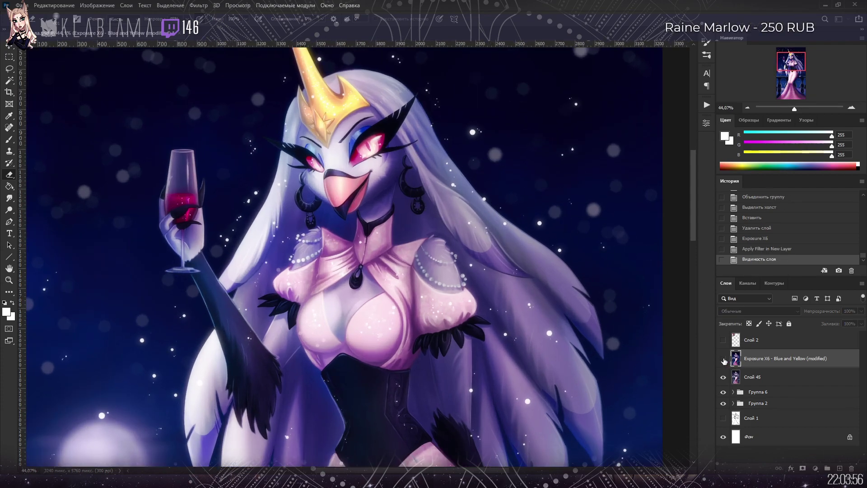
pyautogui.click(724, 359)
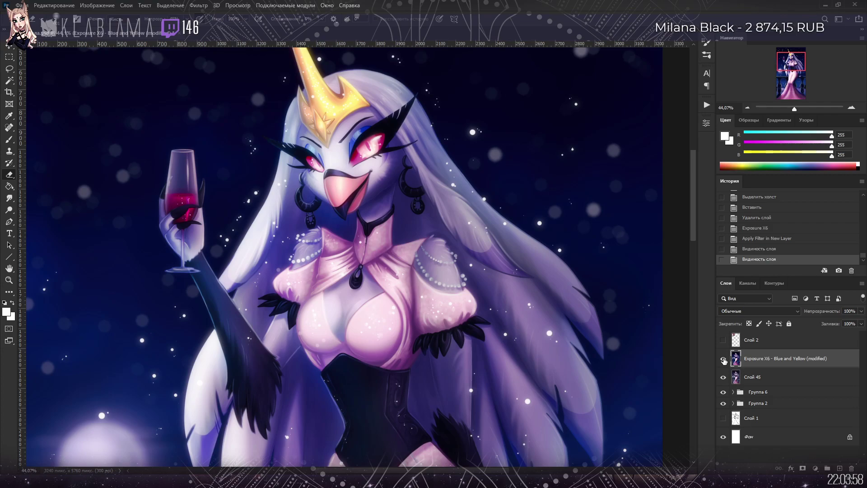
pyautogui.click(723, 359)
pyautogui.click(724, 359)
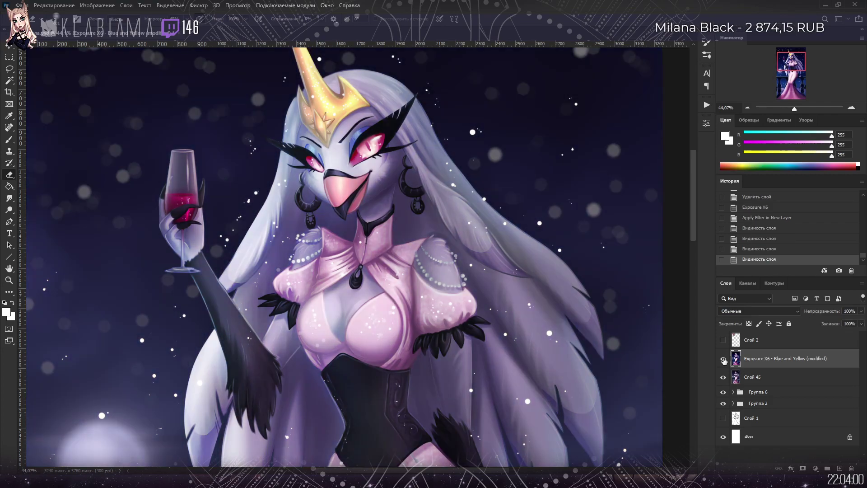
pyautogui.click(724, 359)
pyautogui.click(723, 359)
pyautogui.scroll(-6, 511, 371)
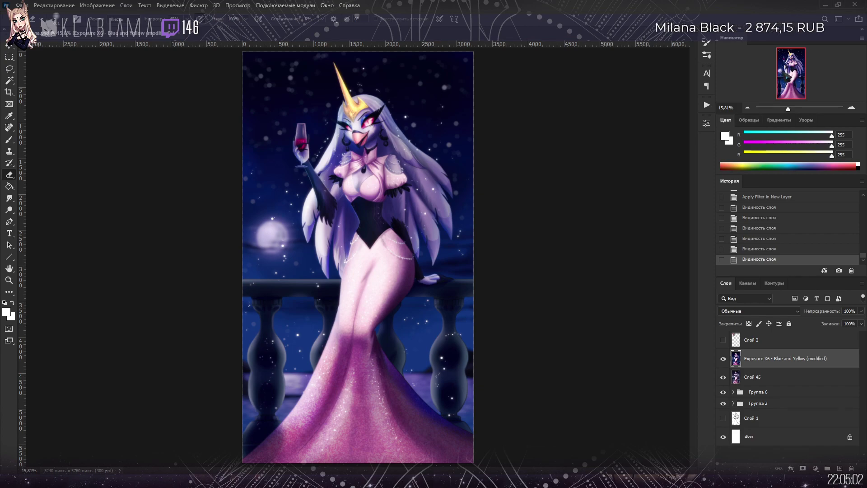
# Step: Apply the Smart Sharpen filter («Умная» резкость) to the Exposure X6 - Blue and Yellow layer, checking the character in the preview
pyautogui.scroll(1, 357, 103)
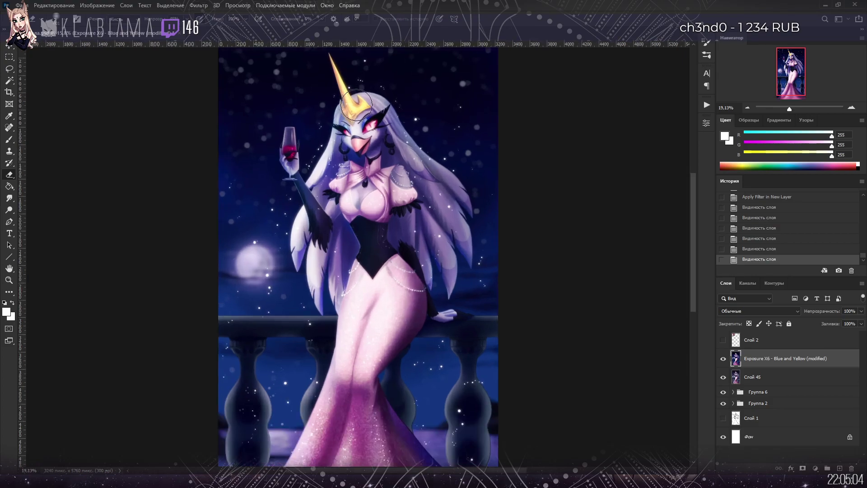
pyautogui.scroll(1, 357, 104)
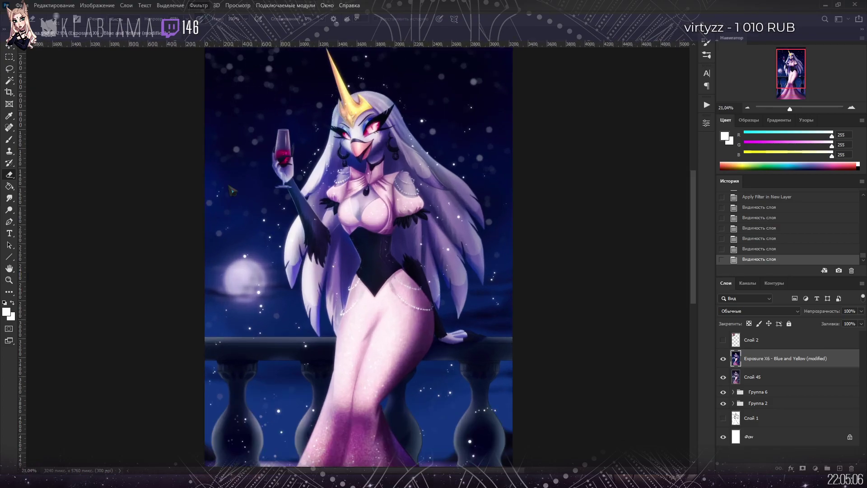
pyautogui.click(331, 180)
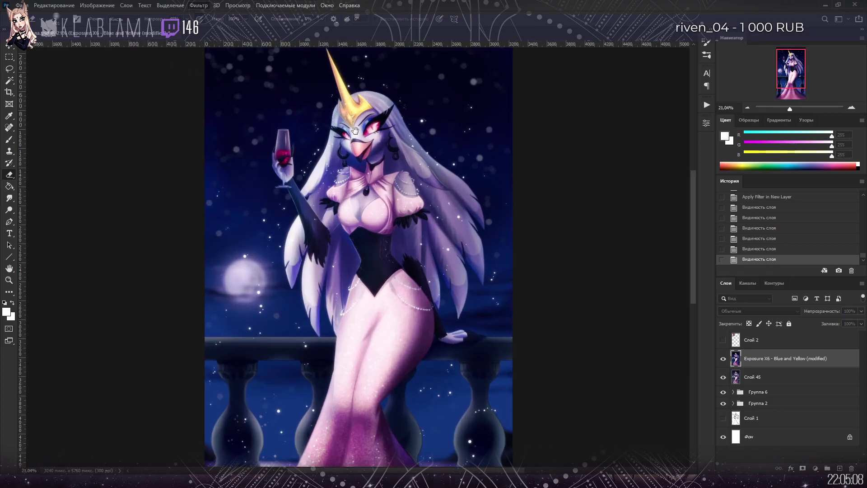
pyautogui.press('h')
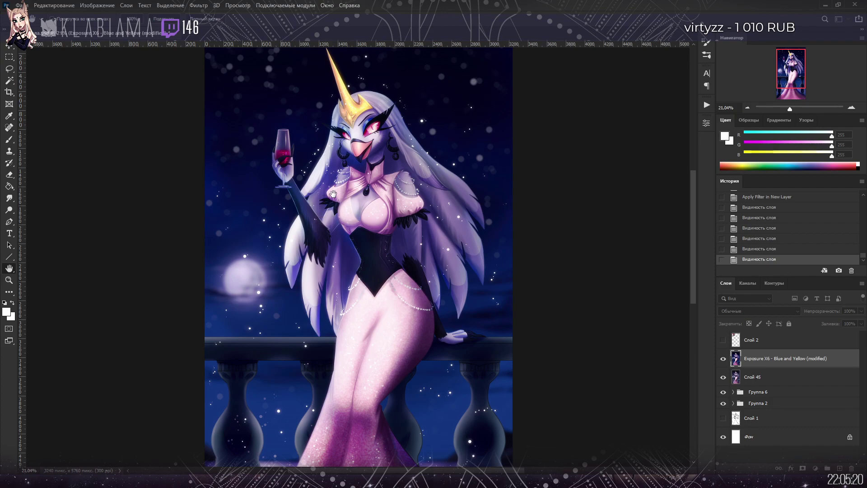
pyautogui.press('e')
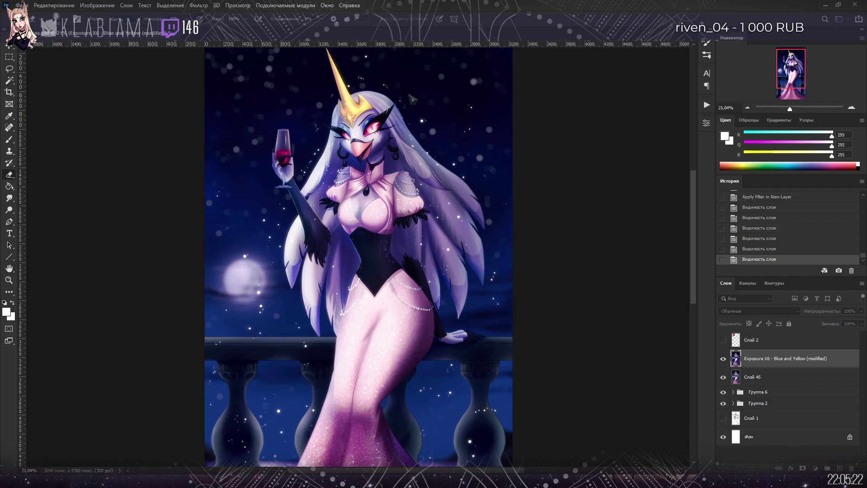
pyautogui.hotkey('ctrl', 'alt', 'f')
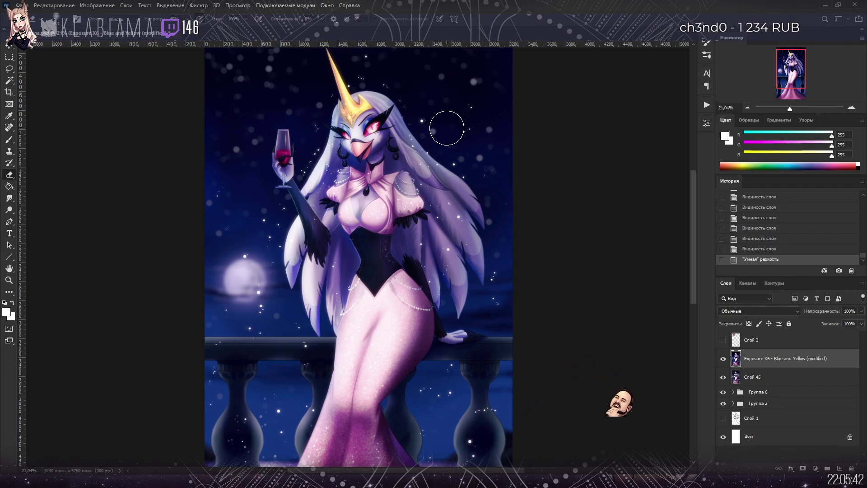
# Step: Duplicate the sharpened Exposure X6 layer and change the blending options in the copy's layer style
pyautogui.scroll(3, 445, 129)
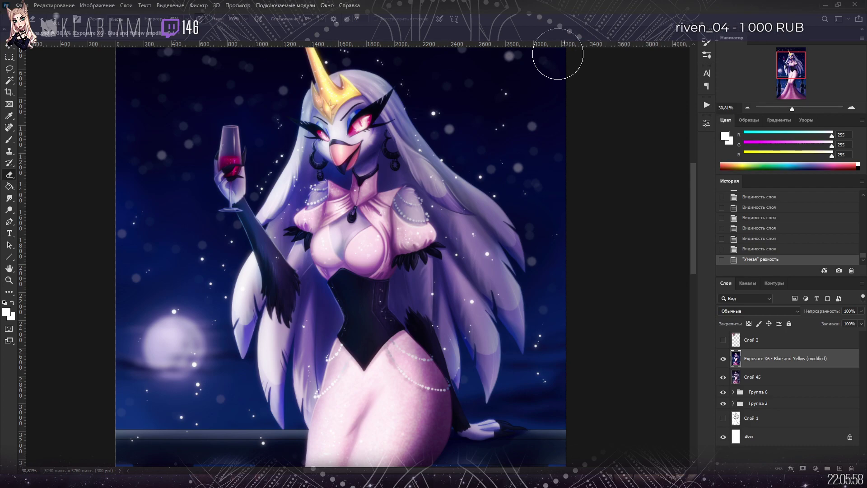
pyautogui.scroll(3, 470, 213)
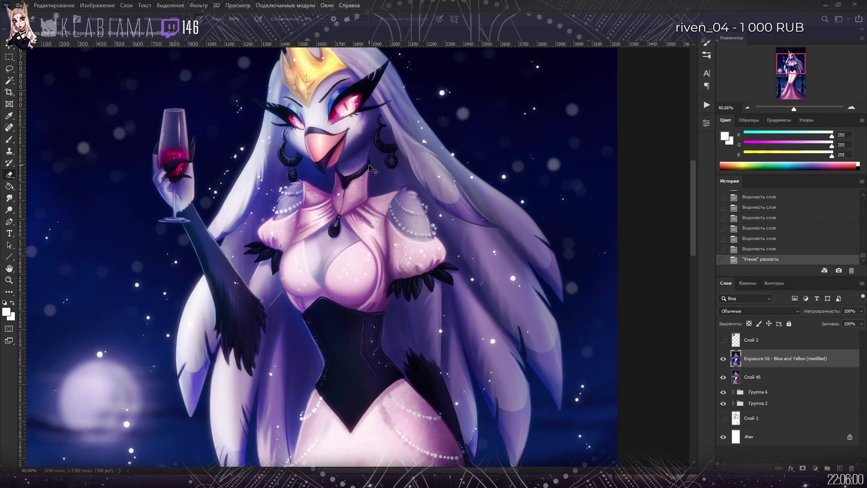
pyautogui.hotkey('ctrl', 'j')
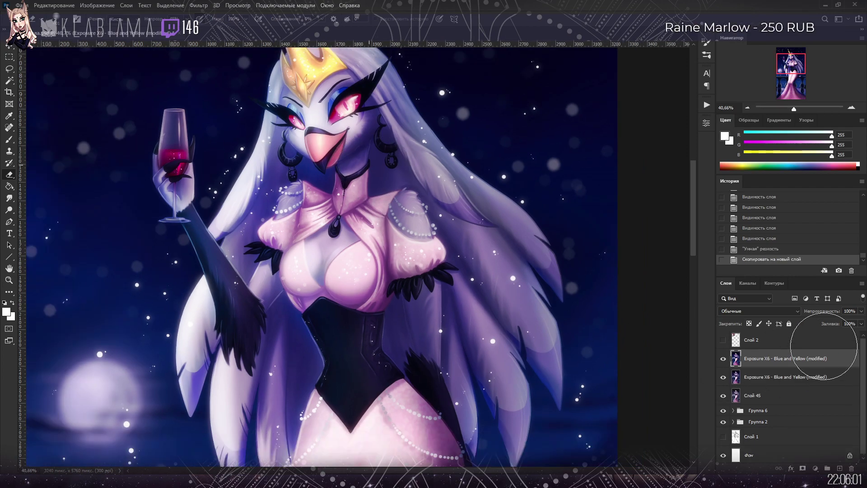
pyautogui.doubleClick(840, 358)
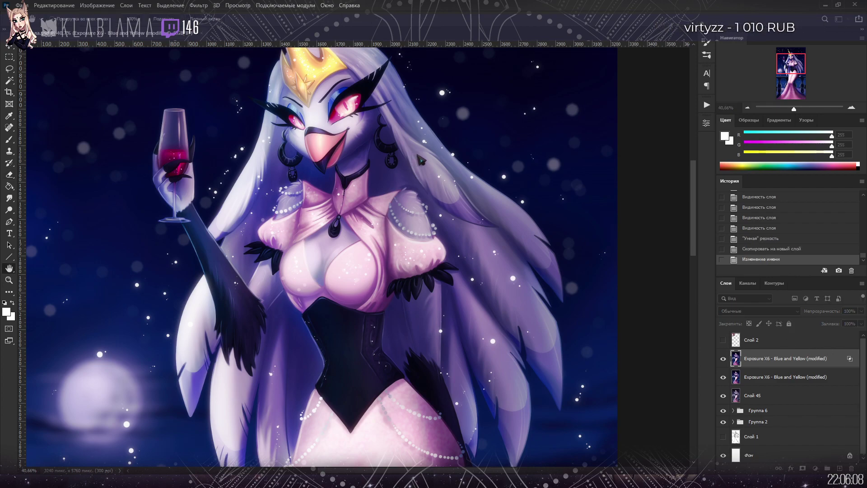
pyautogui.press('v')
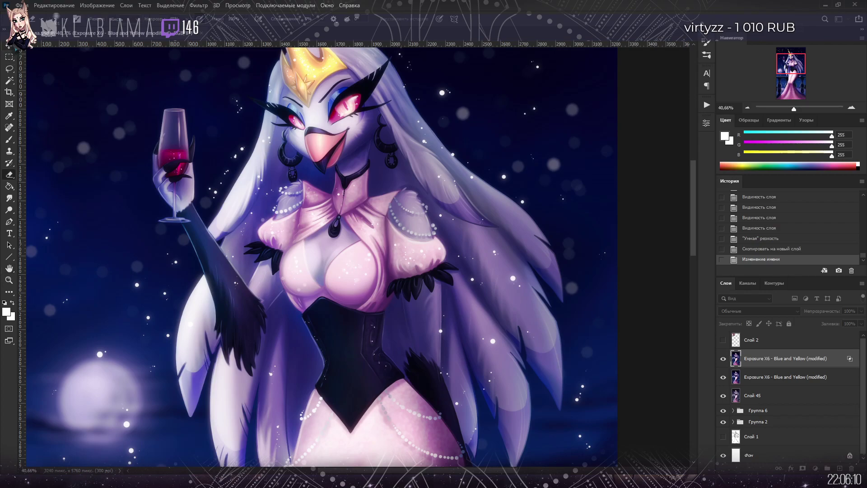
# Step: Shift the top Exposure X6 copy slightly to the right for a colour-fringe effect along the edges
pyautogui.scroll(5, 305, 128)
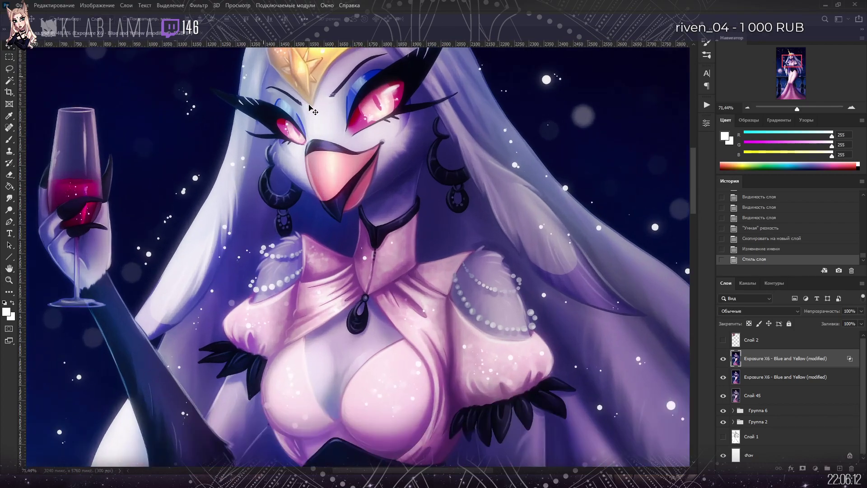
pyautogui.press('Right')
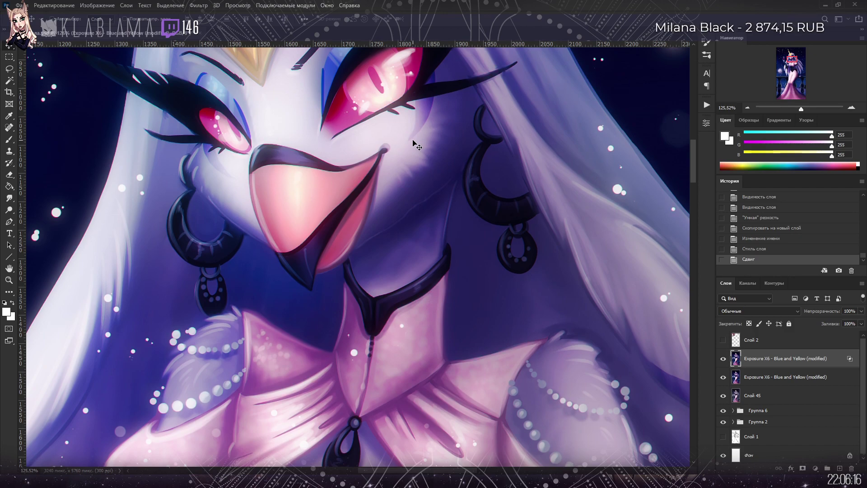
pyautogui.scroll(-3, 413, 143)
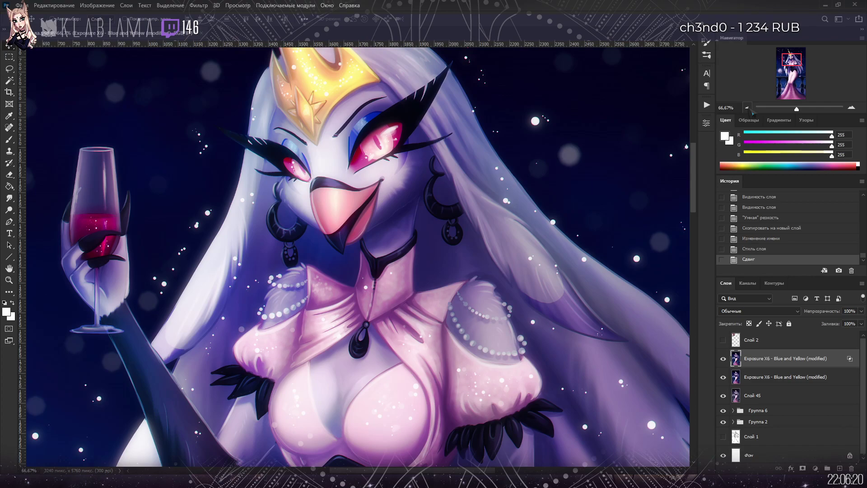
# Step: Merge the shifted top layer with a duplicate of the Exposure X6 layer below it, and hide the original
pyautogui.keyDown('shift'); pyautogui.click(771, 377); pyautogui.keyUp('shift')
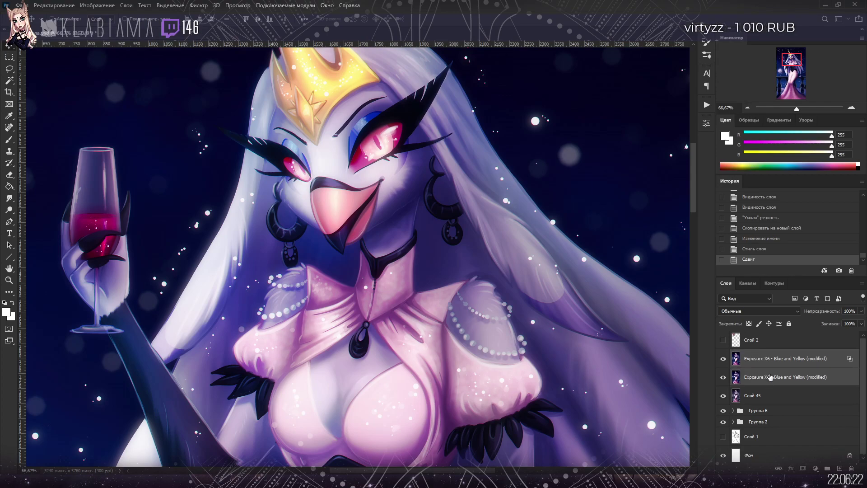
pyautogui.hotkey('ctrl', 'j')
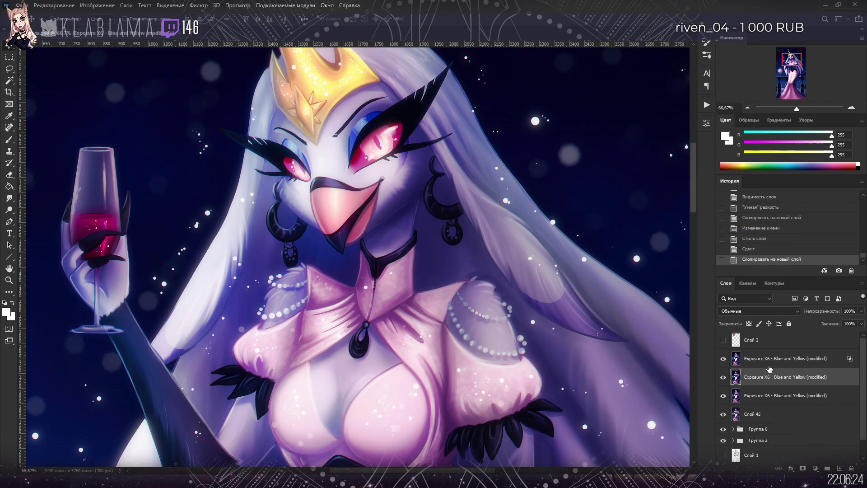
pyautogui.keyDown('shift'); pyautogui.click(766, 365); pyautogui.keyUp('shift')
pyautogui.hotkey('ctrl', 'e')
pyautogui.click(725, 378)
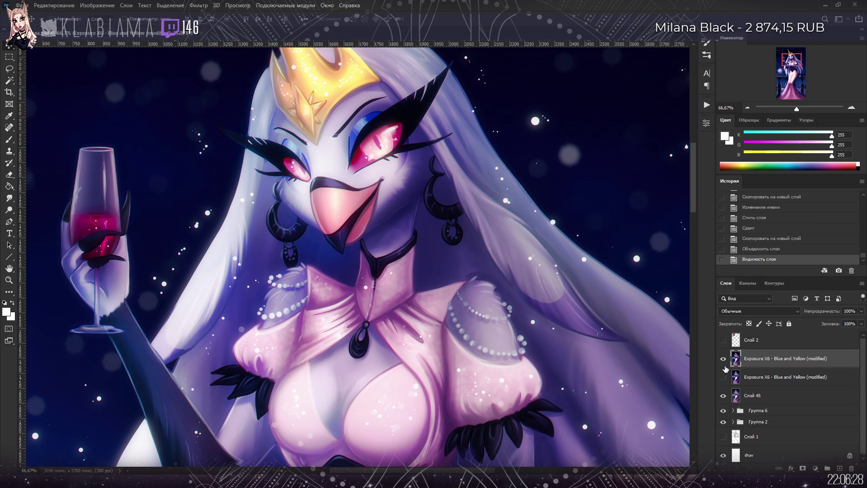
# Step: Compare the image with and without the merged Exposure X6 layer and inspect the colour fringes around the eyes and beak
pyautogui.click(723, 358)
pyautogui.click(724, 360)
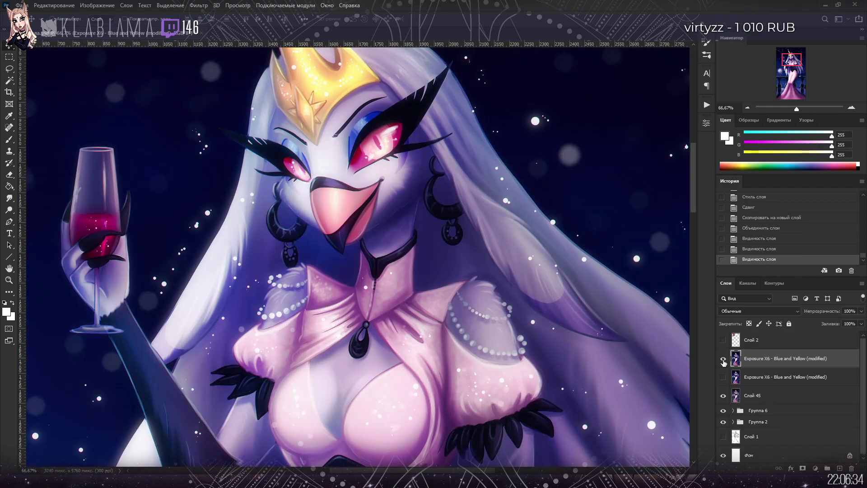
pyautogui.click(723, 360)
pyautogui.click(724, 359)
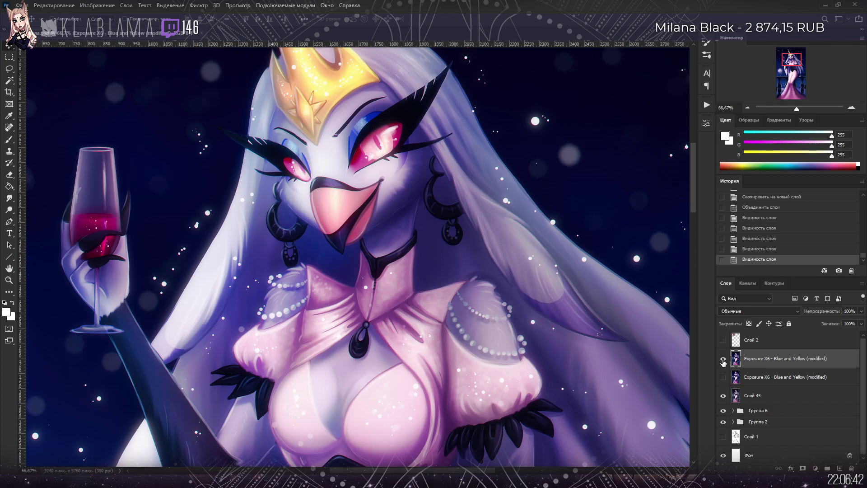
pyautogui.scroll(6, 361, 176)
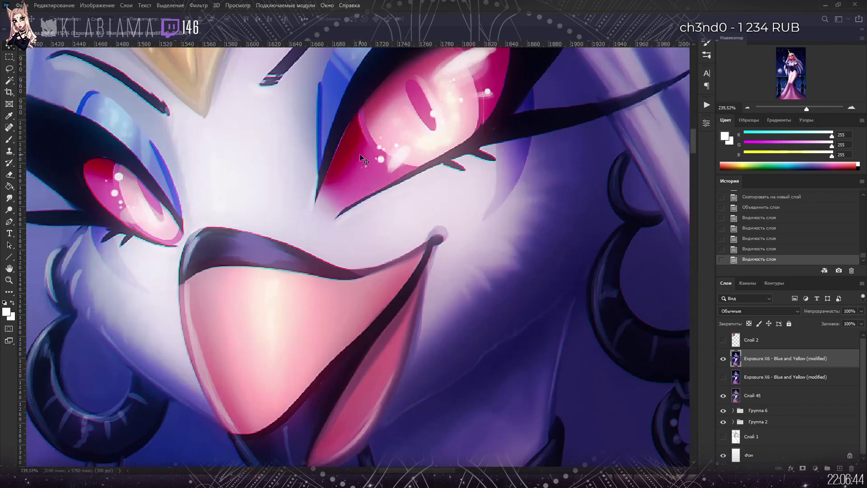
pyautogui.scroll(1, 316, 188)
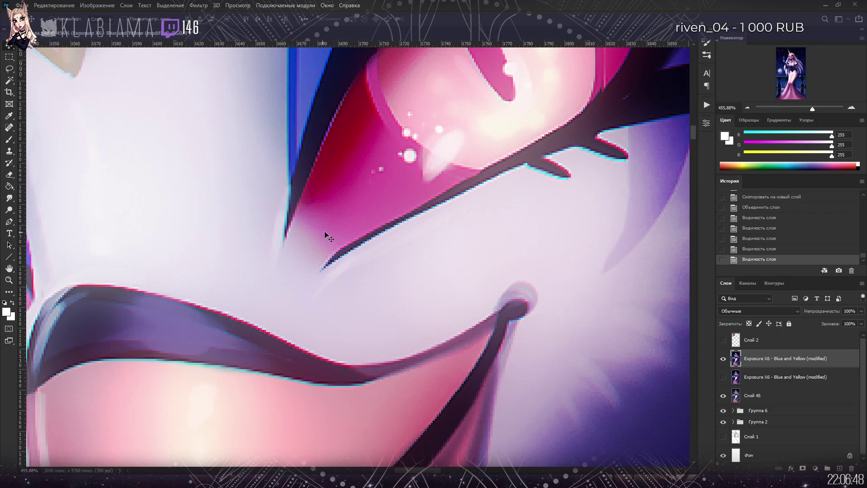
# Step: Compare the face with and without the merged Exposure X6 layer and examine the effect across the whole illustration
pyautogui.click(723, 359)
pyautogui.click(724, 359)
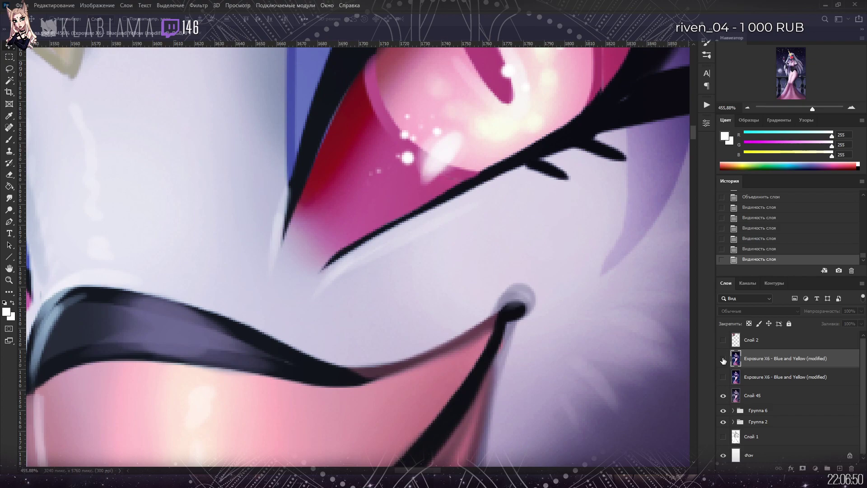
pyautogui.click(724, 359)
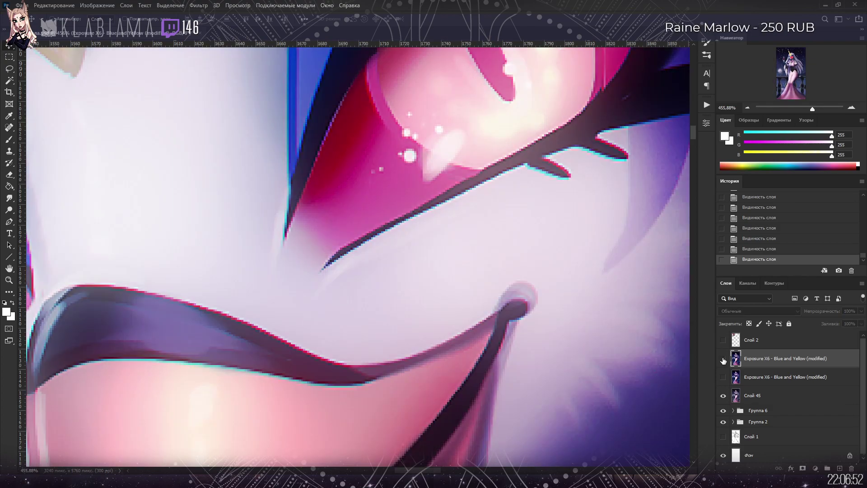
pyautogui.click(723, 359)
pyautogui.click(723, 360)
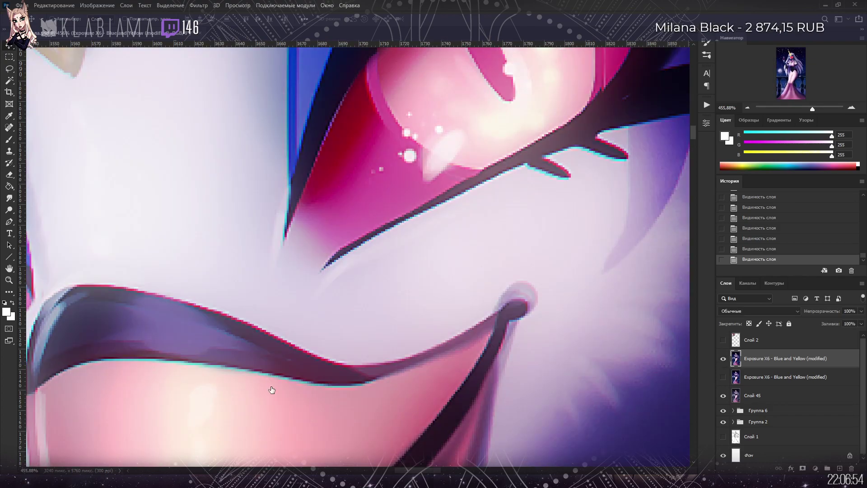
pyautogui.scroll(-4, 516, 264)
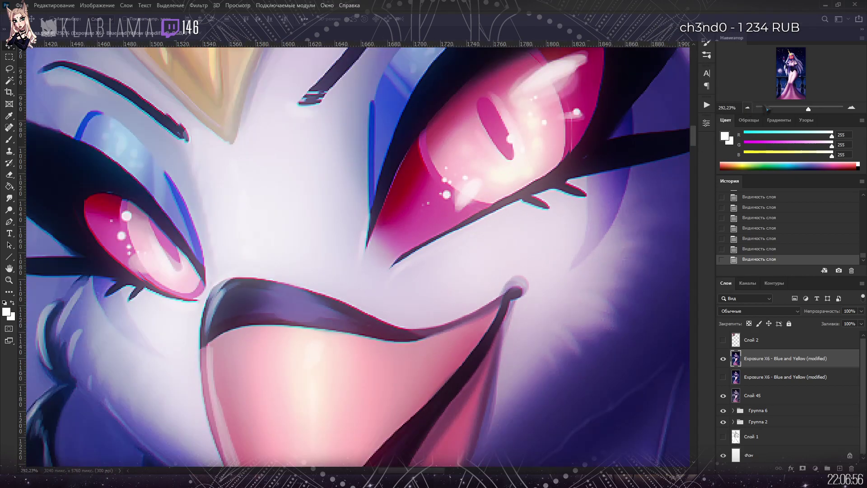
pyautogui.click(749, 108)
pyautogui.click(749, 109)
pyautogui.click(752, 110)
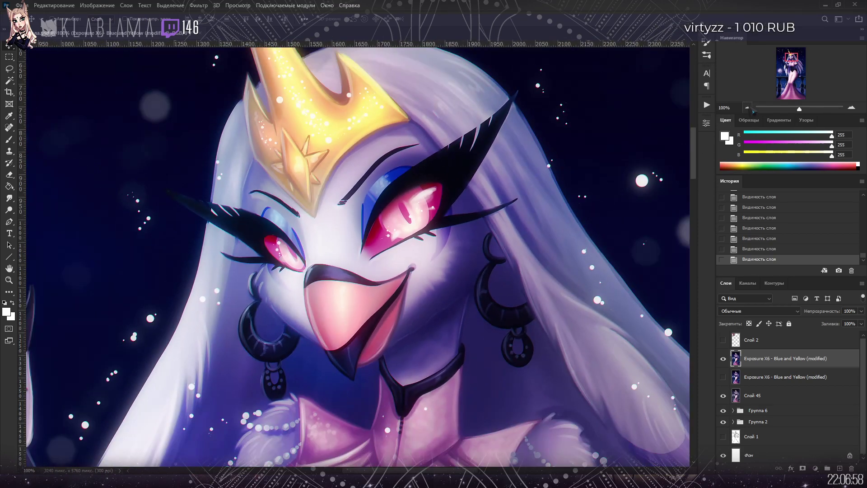
pyautogui.click(752, 109)
pyautogui.moveTo(791, 57)
pyautogui.mouseDown()
pyautogui.moveTo(791, 74)
pyautogui.moveTo(794, 59)
pyautogui.mouseUp()
pyautogui.scroll(-5, 445, 307)
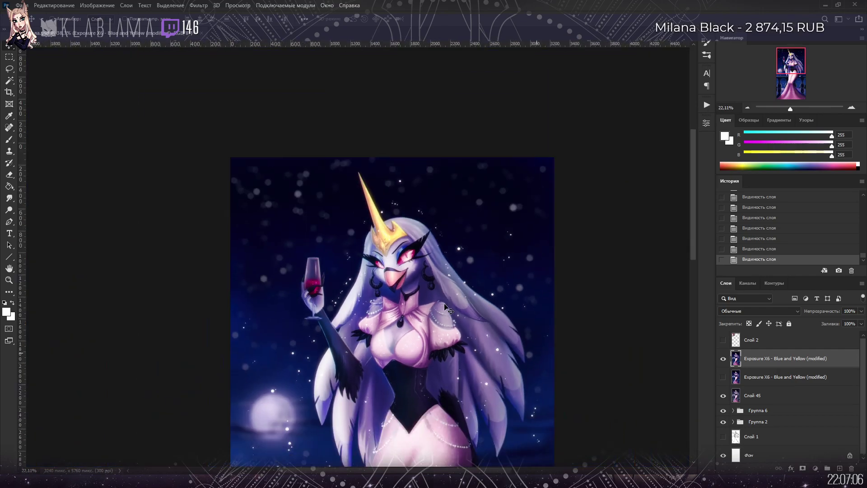
pyautogui.scroll(-3, 448, 308)
pyautogui.scroll(1, 426, 300)
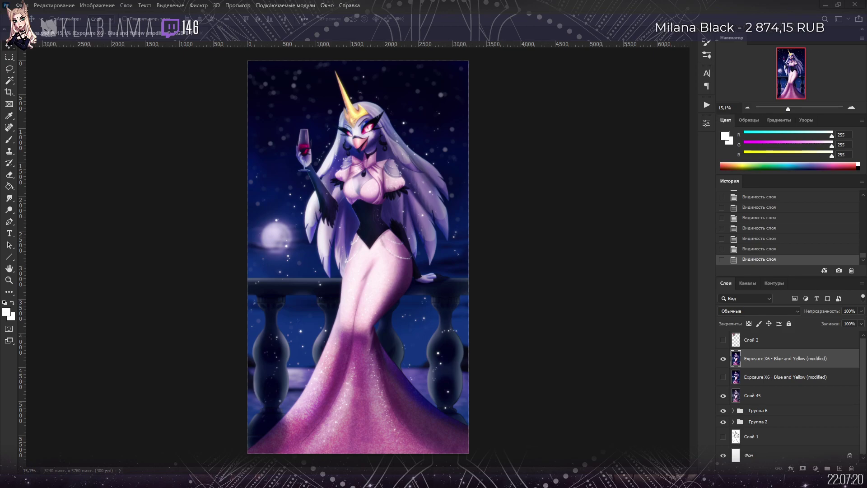
# Step: Place the Logo Tanagar3 watermark above the visible Exposure X6 layer and position it in the lower-right corner of the illustration
pyautogui.hotkey('ctrl', 'v')
pyautogui.moveTo(459, 93); pyautogui.dragTo(458, 435)
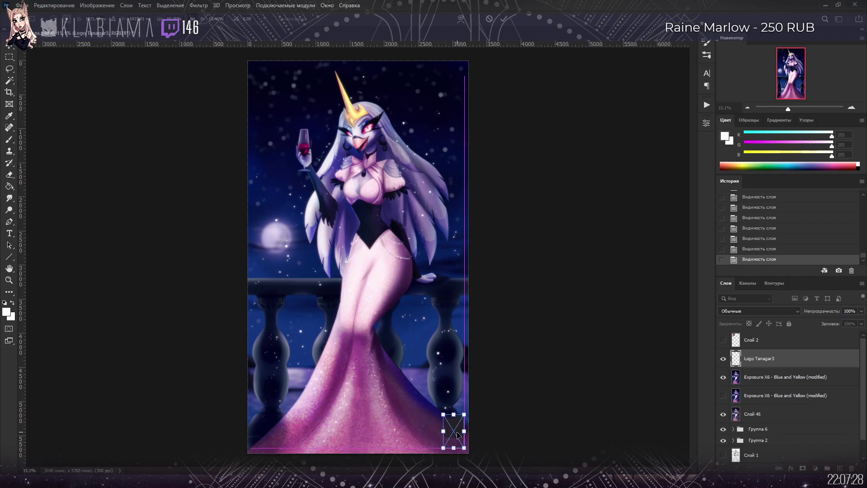
pyautogui.press('Return')
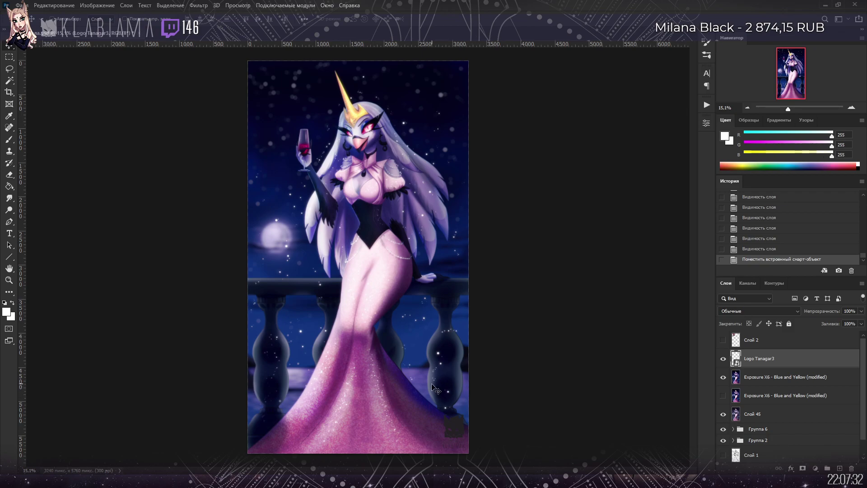
pyautogui.scroll(5, 433, 384)
pyautogui.moveTo(796, 87); pyautogui.dragTo(794, 104)
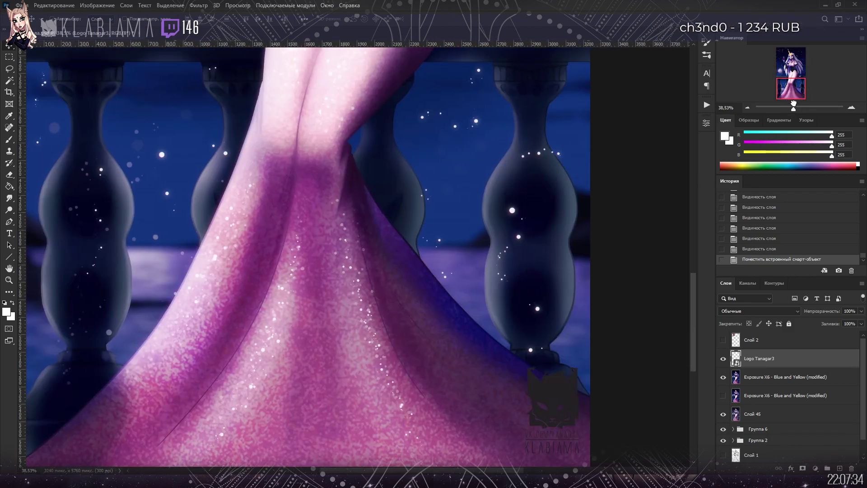
pyautogui.moveTo(555, 397); pyautogui.dragTo(551, 400)
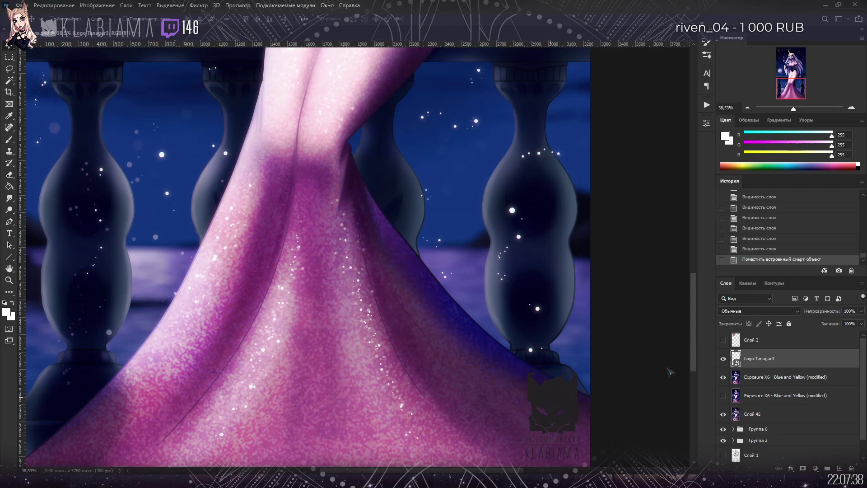
# Step: Set the logo layer's blending mode to Linear Dodge (Add) and brighten the logo with a Levels adjustment
pyautogui.scroll(-10, 745, 312)
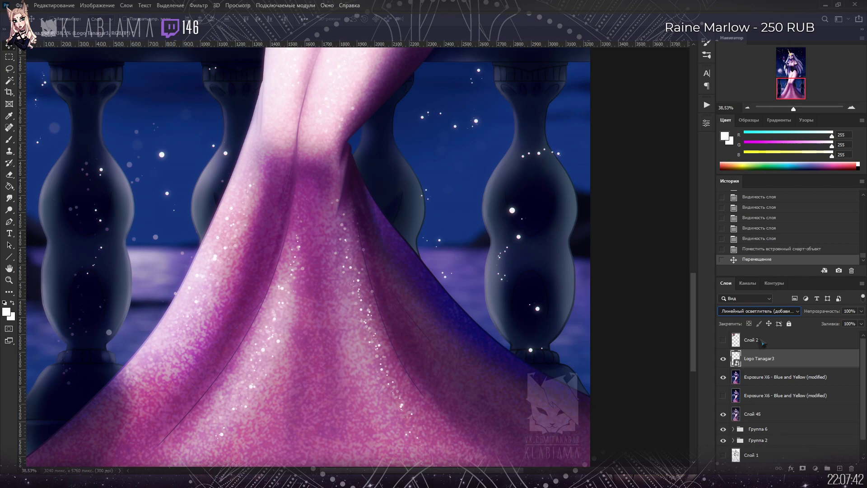
pyautogui.press('Up')
pyautogui.press('Up')
pyautogui.press('Up')
pyautogui.press('Down')
pyautogui.press('Down')
pyautogui.press('Down')
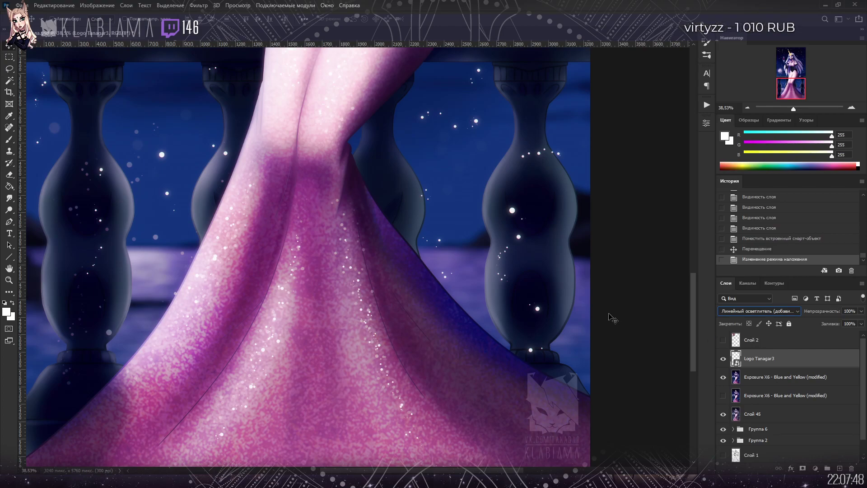
pyautogui.press('i')
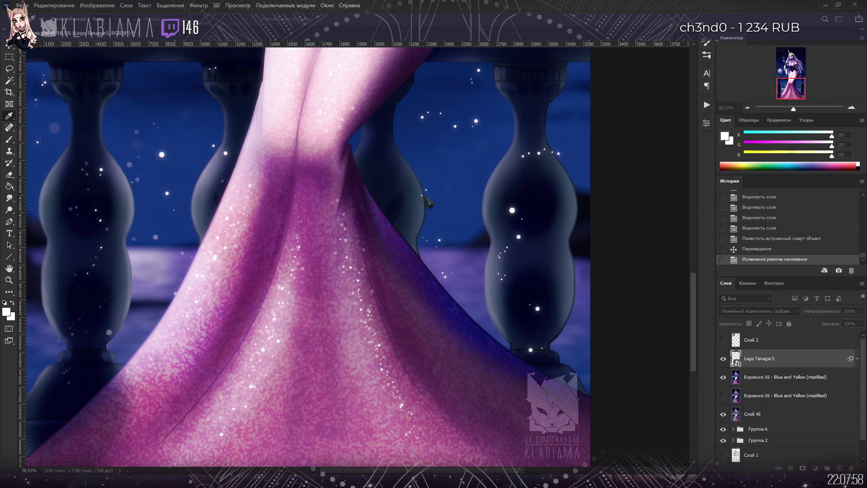
pyautogui.click(509, 106)
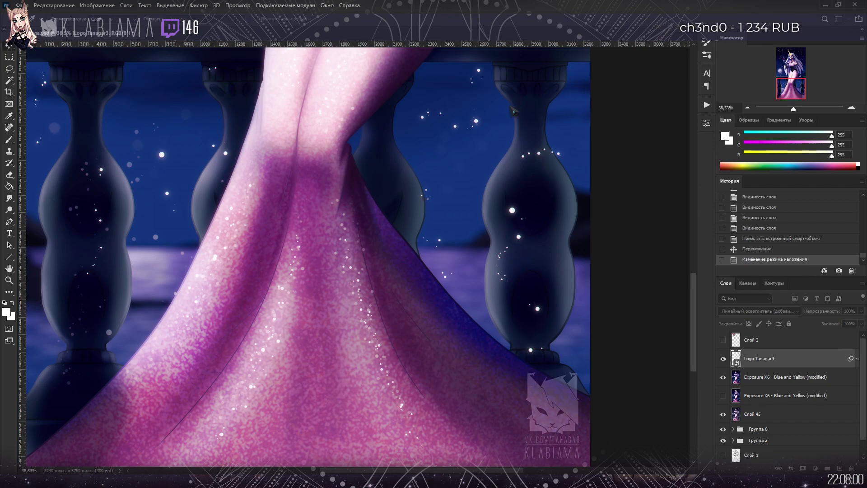
# Step: Check the complete illustration with the logo in place and save the document
pyautogui.scroll(3, 399, 295)
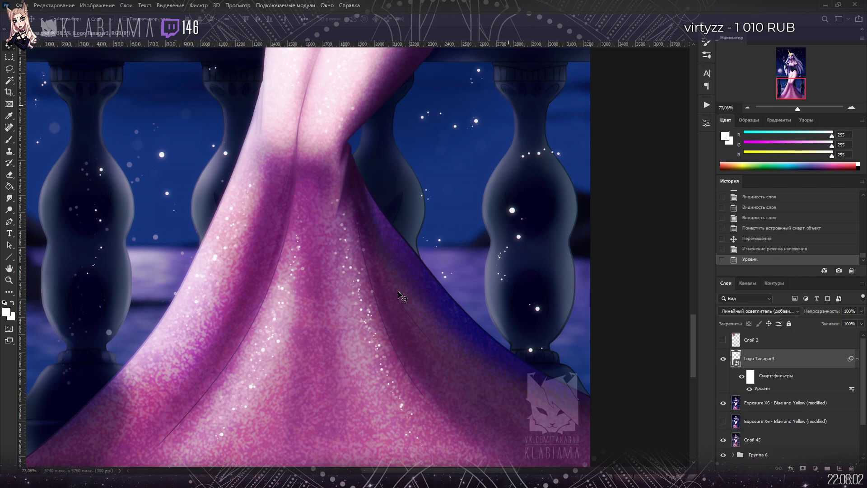
pyautogui.scroll(2, 359, 283)
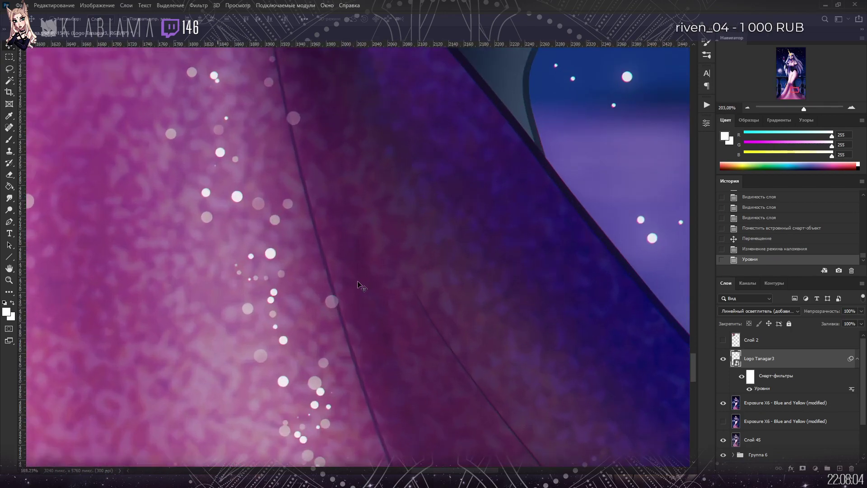
pyautogui.scroll(4, 359, 285)
pyautogui.scroll(4, 359, 285)
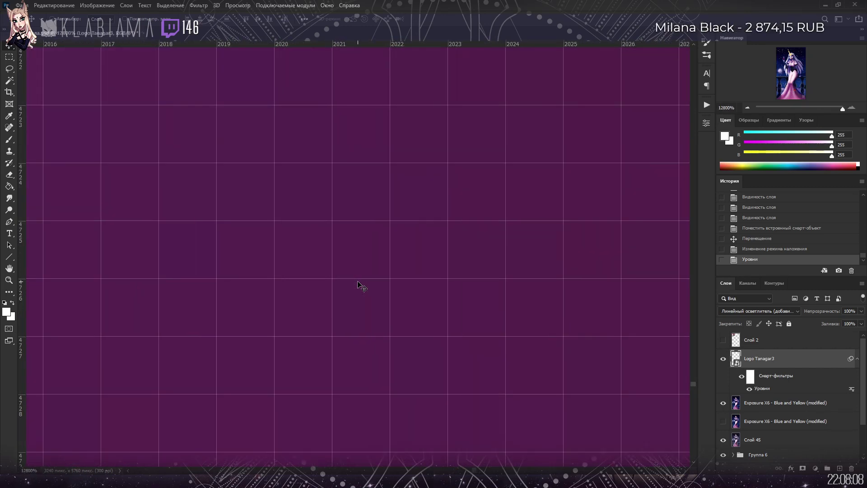
pyautogui.click(791, 108)
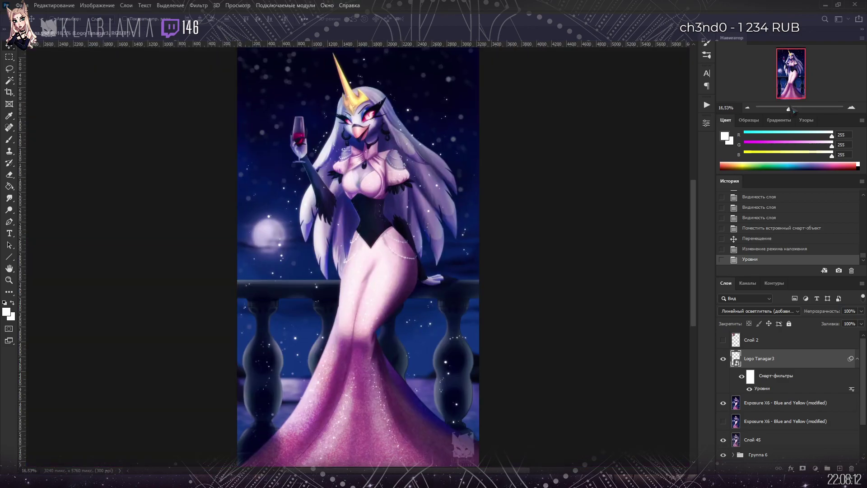
pyautogui.moveTo(793, 109); pyautogui.dragTo(792, 109)
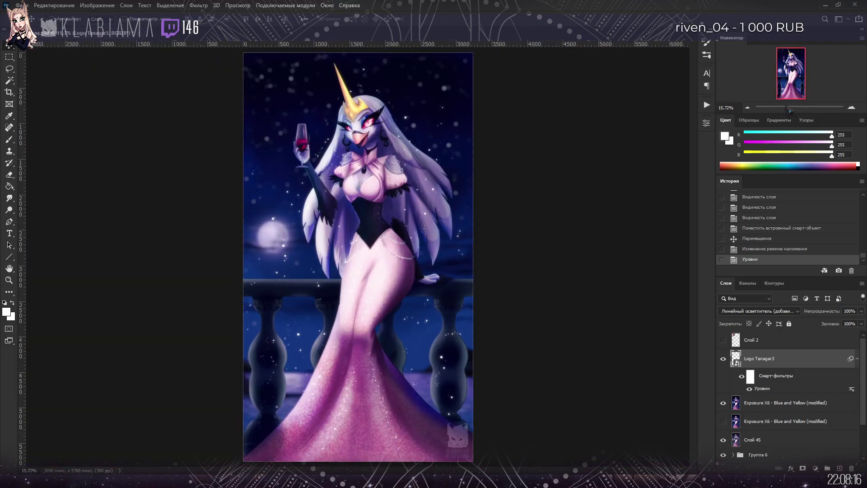
pyautogui.scroll(2, 357, 226)
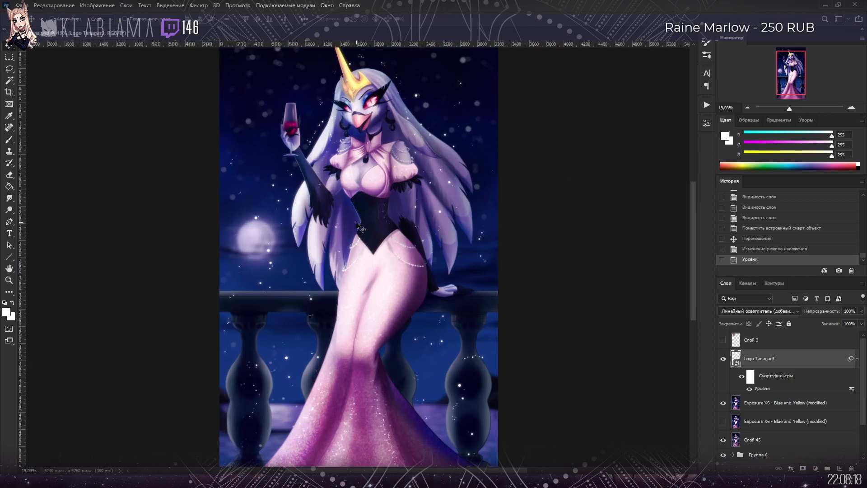
pyautogui.scroll(-1, 356, 226)
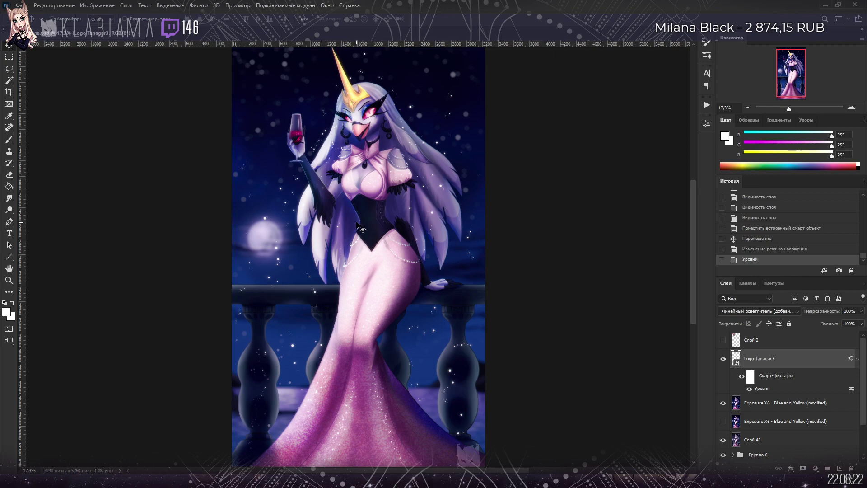
pyautogui.scroll(-1, 357, 225)
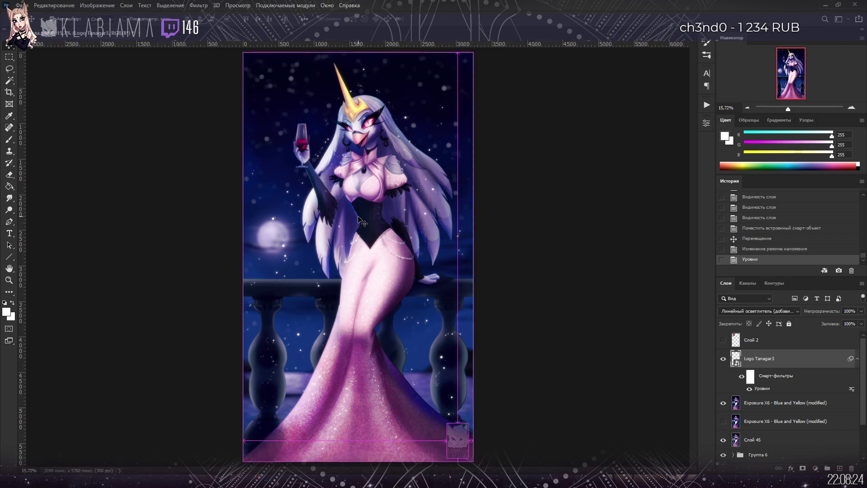
pyautogui.hotkey('ctrl', 's')
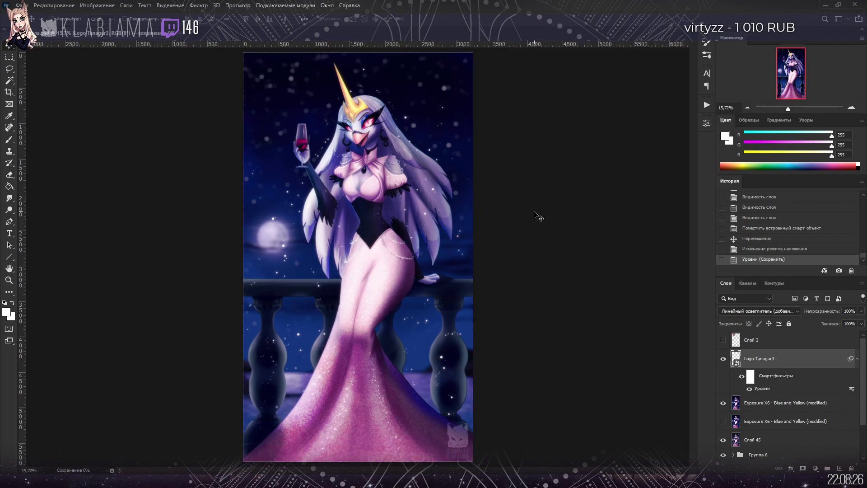